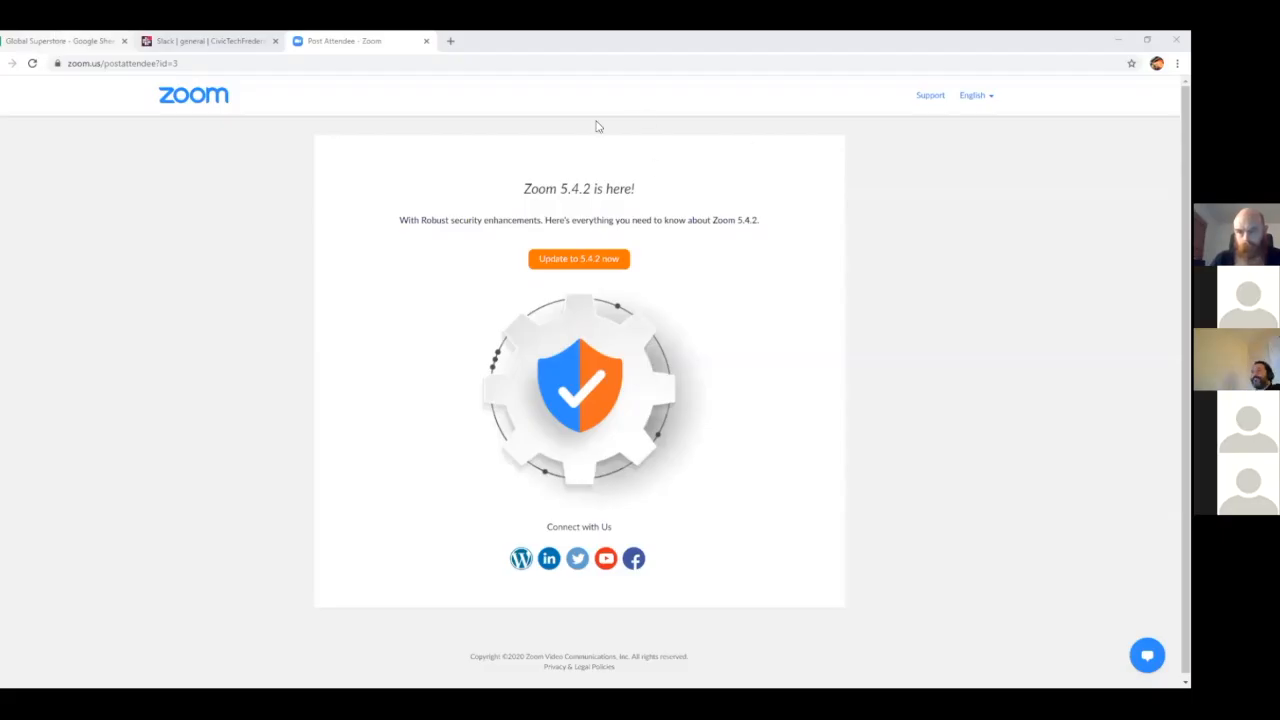
- Switch to the Global Superstore spreadsheet in Google Sheets and review the order, shipping and customer column headers through City
click(62, 41)
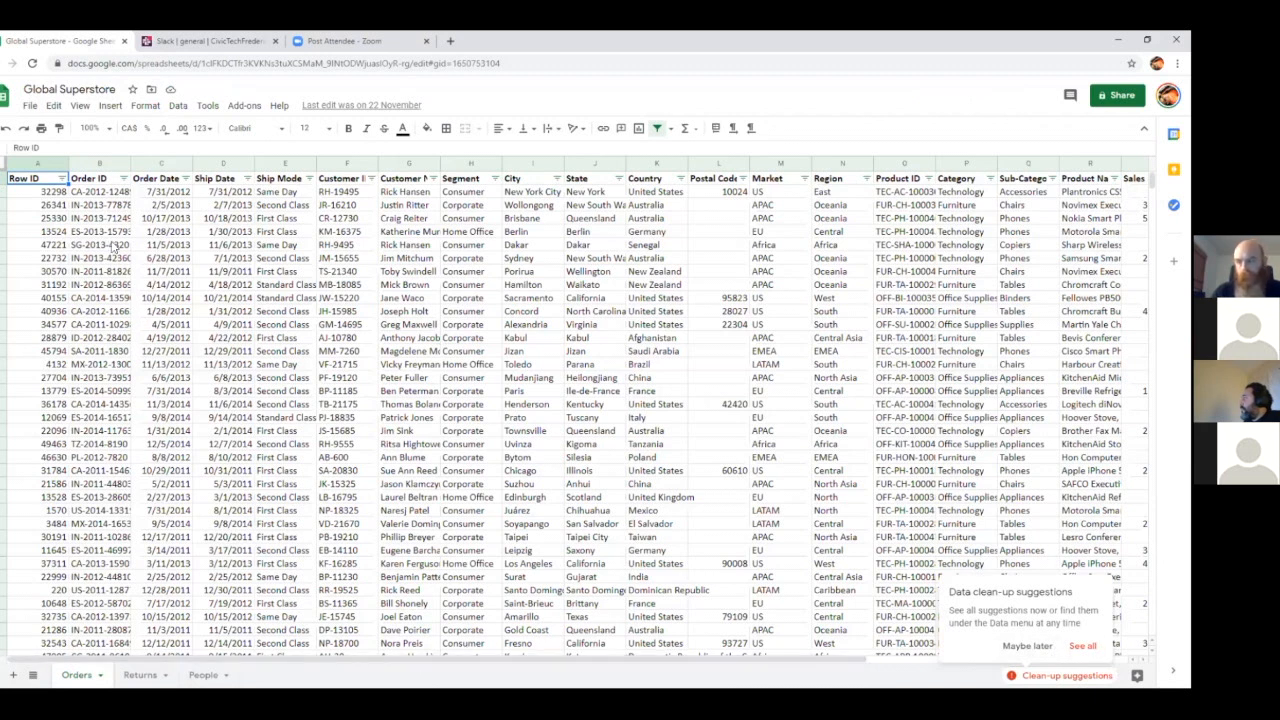
click(110, 190)
key(Up)
key(Right)
key(Right)
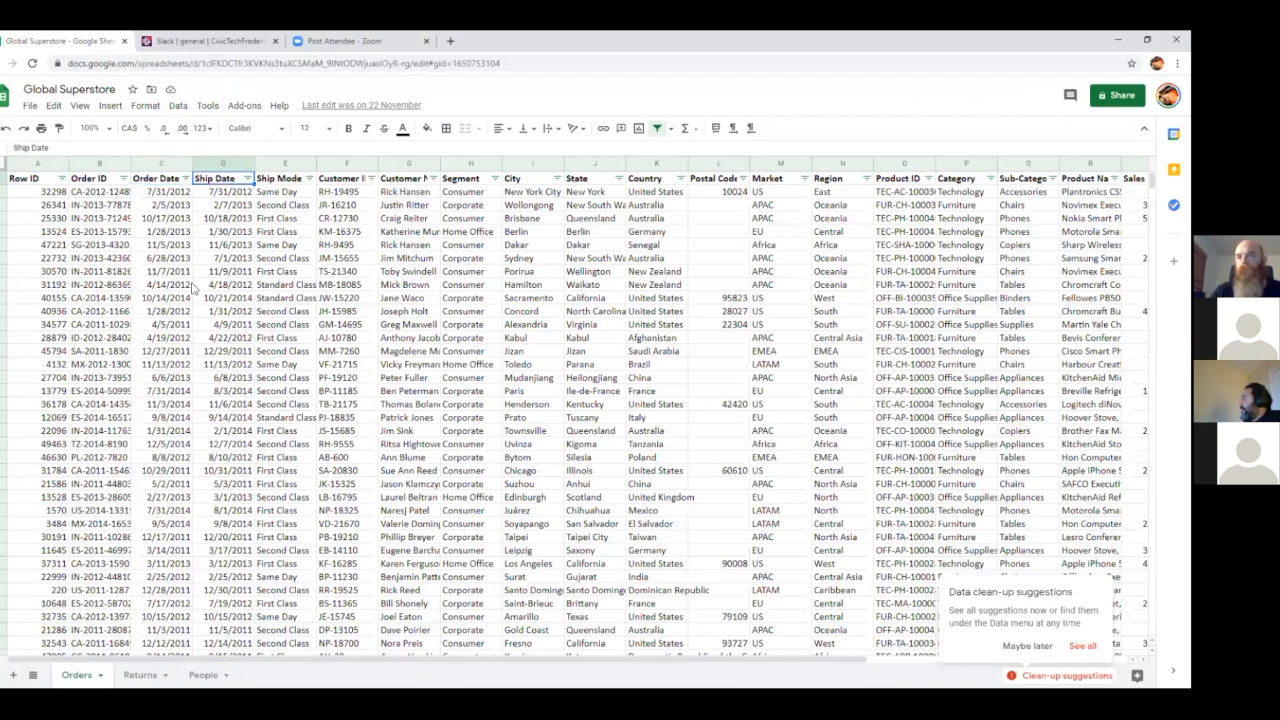
key(Right)
key(Right)
key(Right)
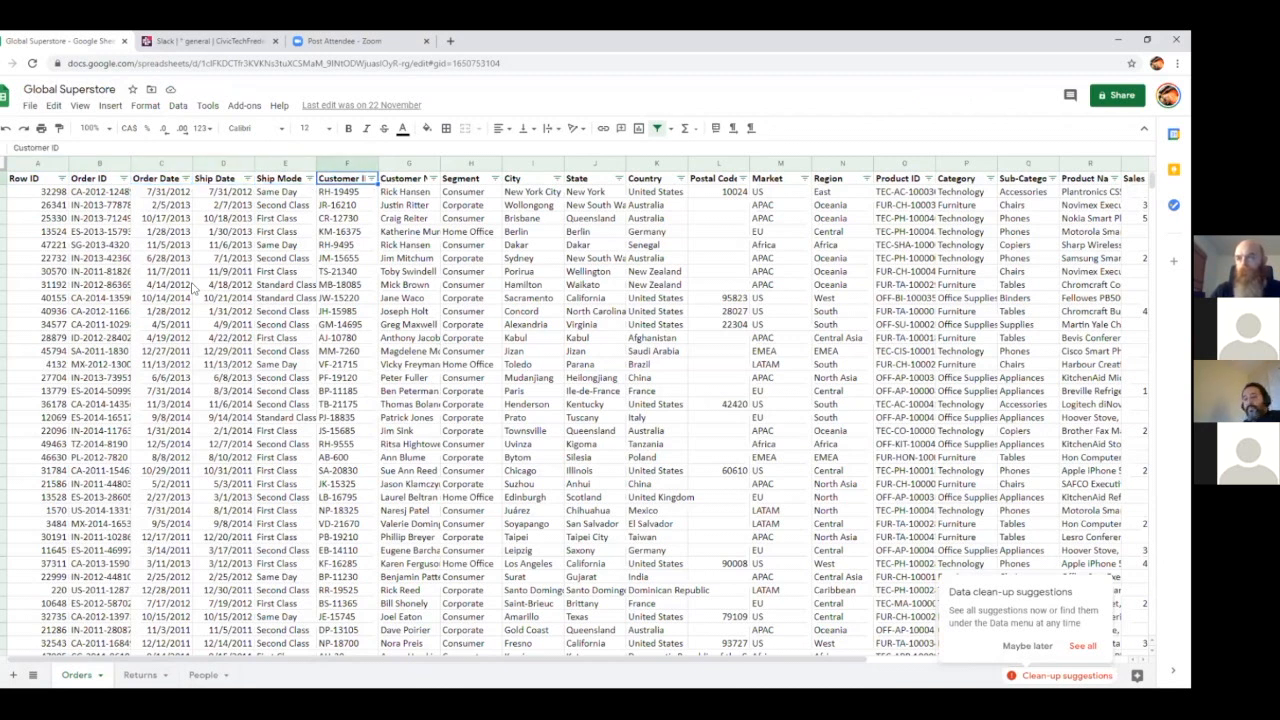
key(Right)
key(Right)
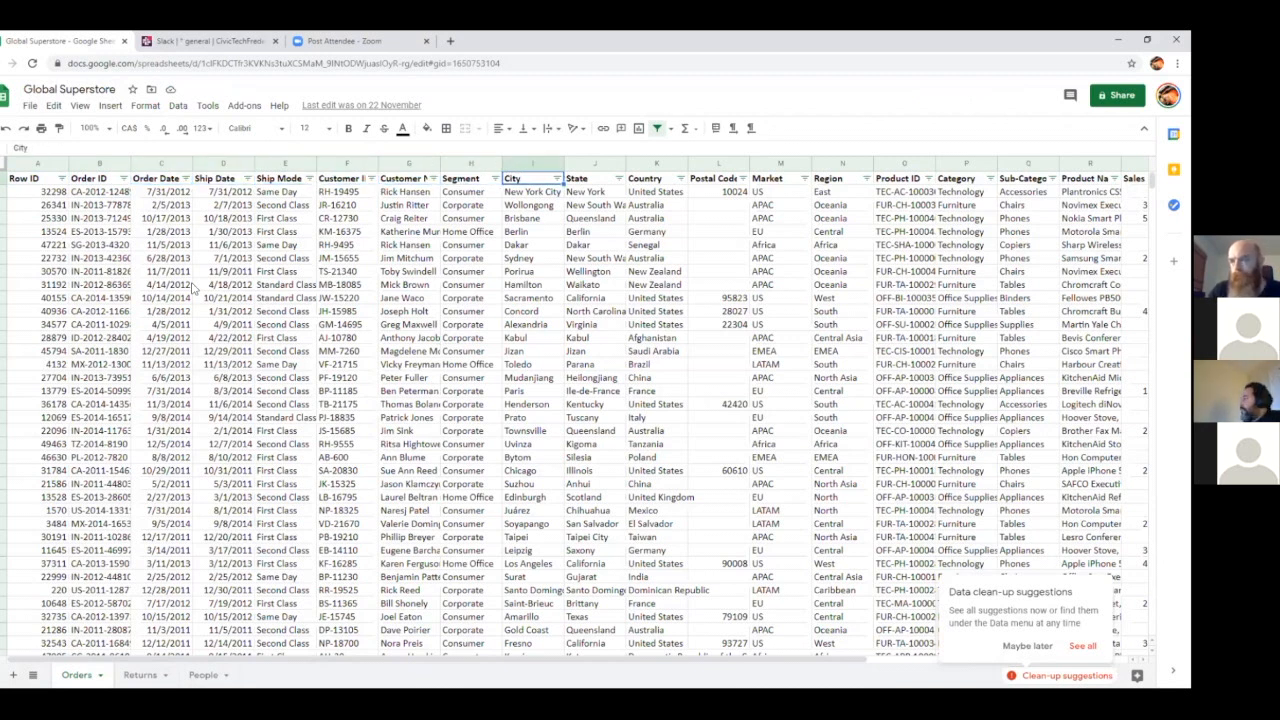
- Examine the location column headers of the Orders sheet, from State and Country through Market and Region
key(Right)
key(Left)
key(Right)
key(Right)
key(Right)
key(Right)
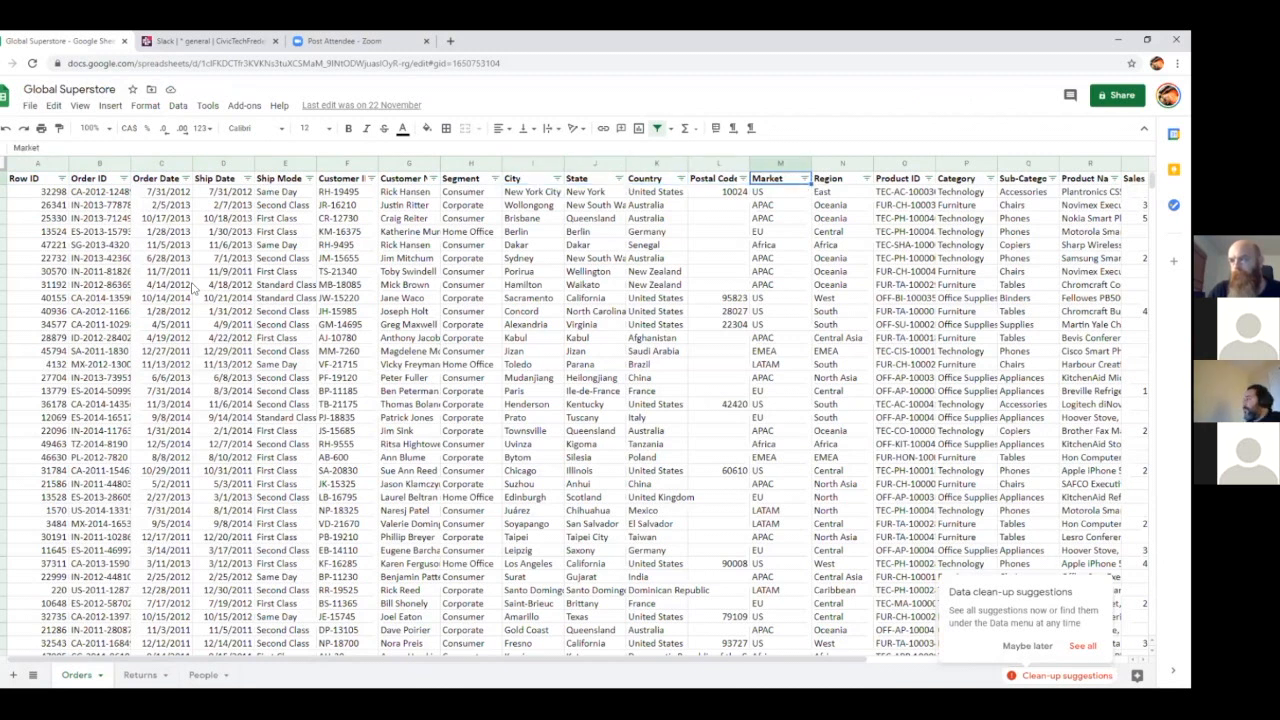
key(Right)
key(Left)
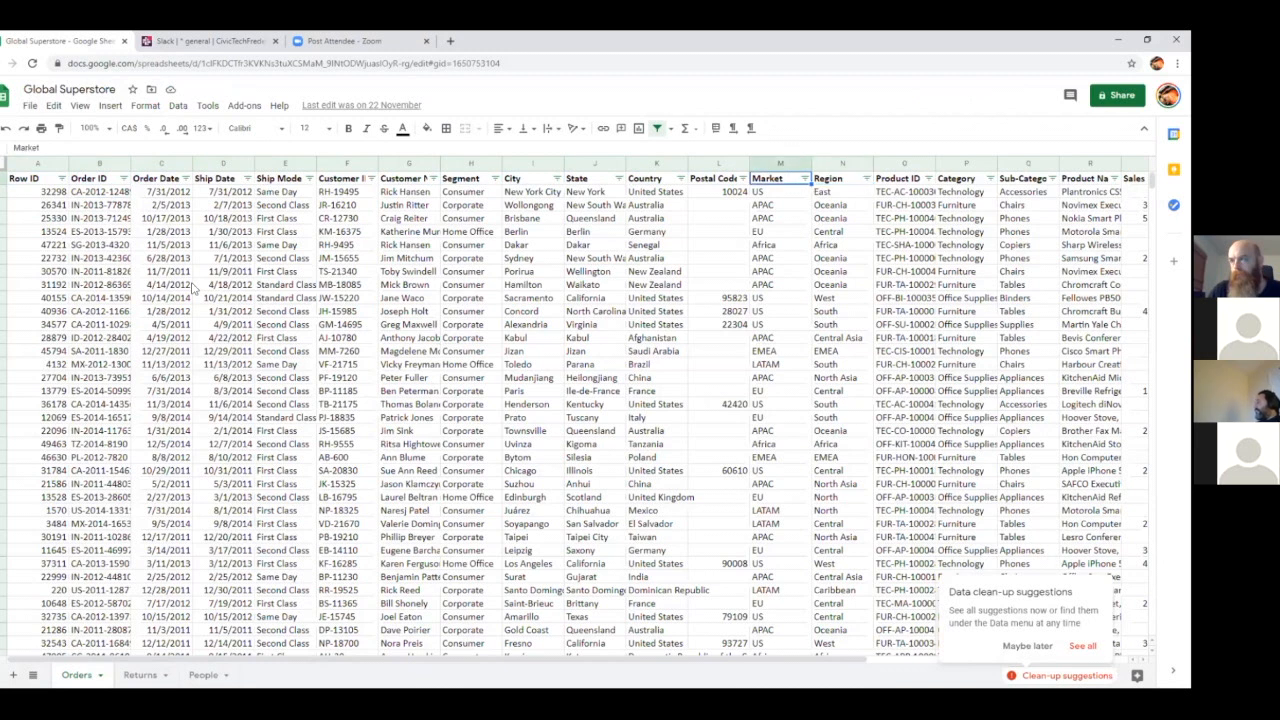
key(Right)
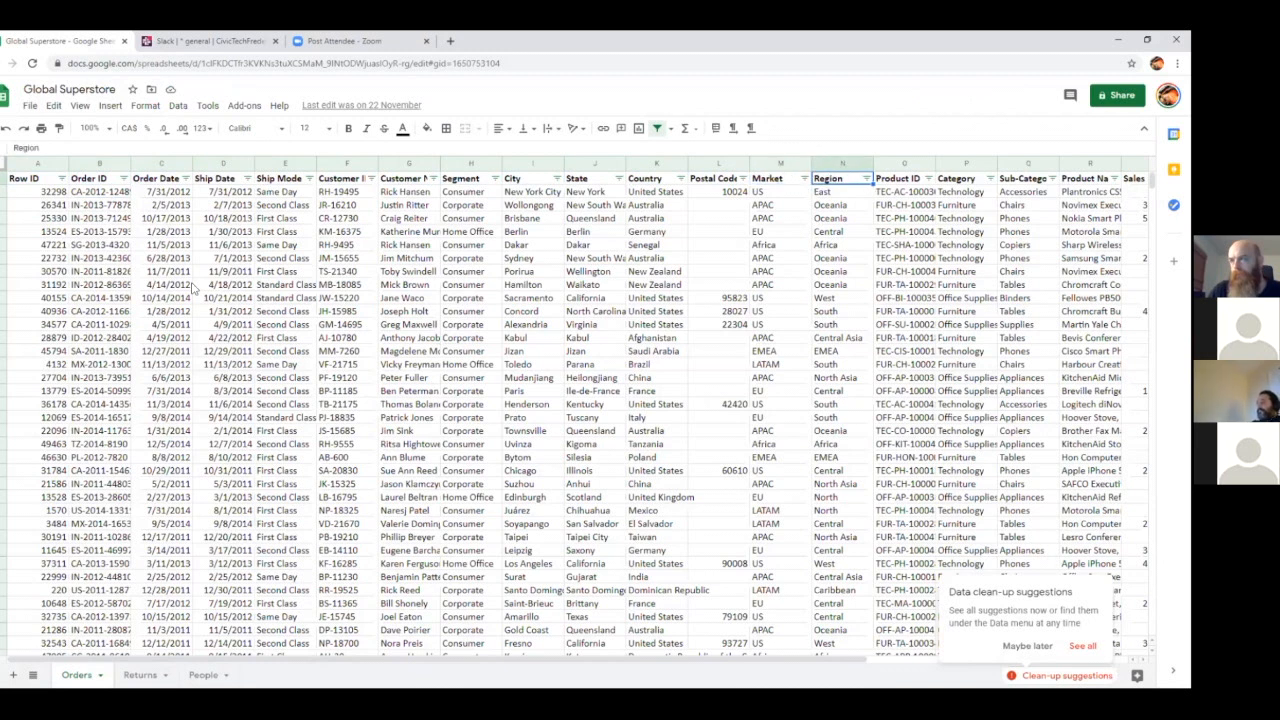
- Examine the product column headers, covering Product ID, Category, Sub-Category and Product Name, through Sales
key(Right)
key(Right)
key(Right)
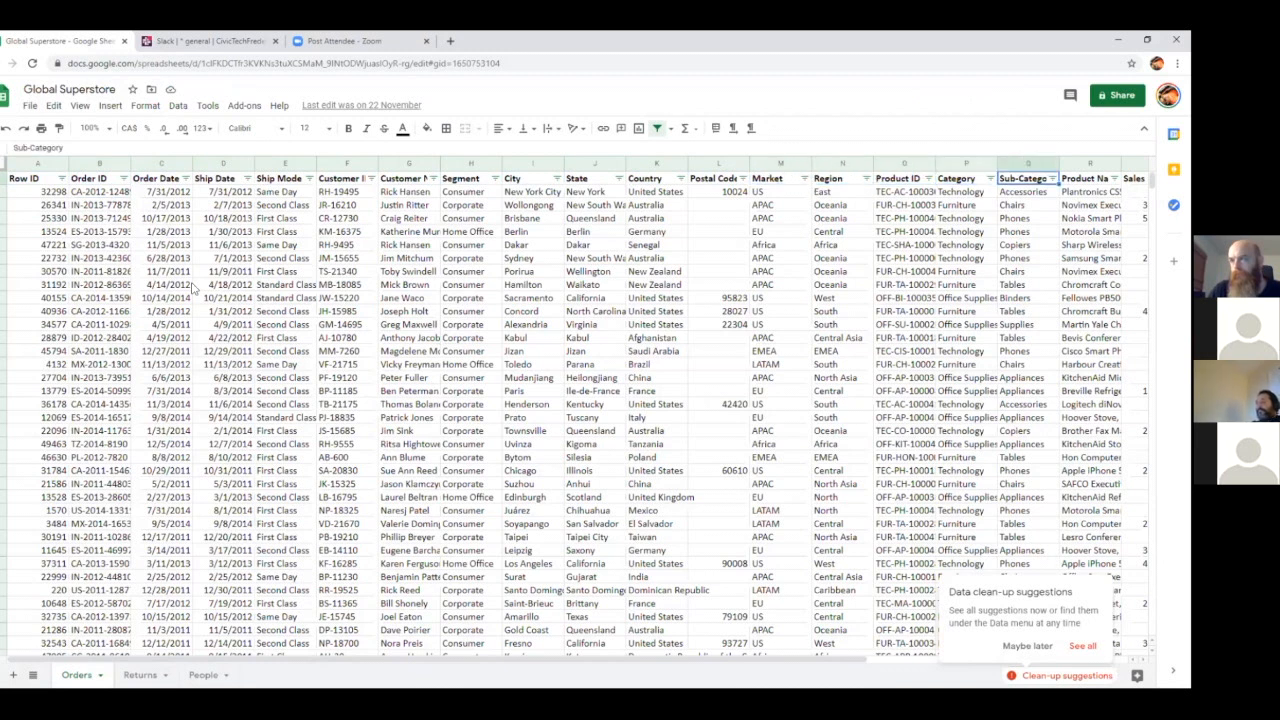
key(Left)
key(Left)
key(Right)
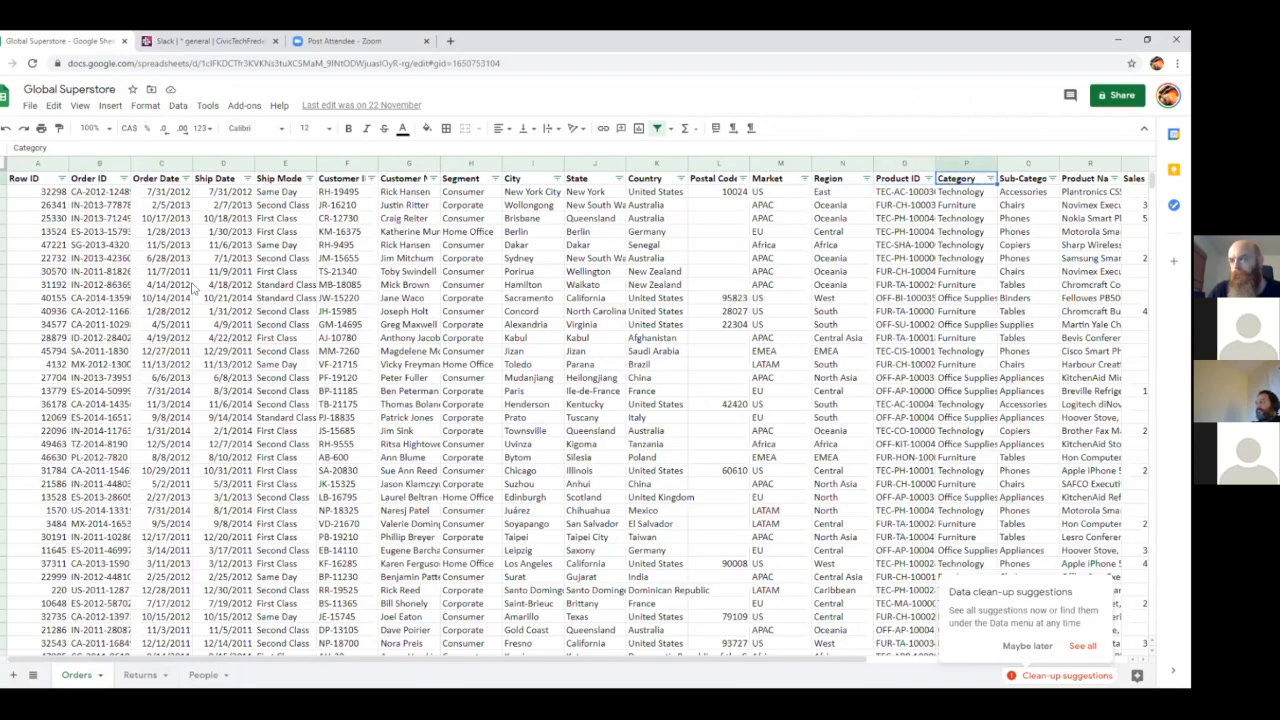
key(Right)
key(Right)
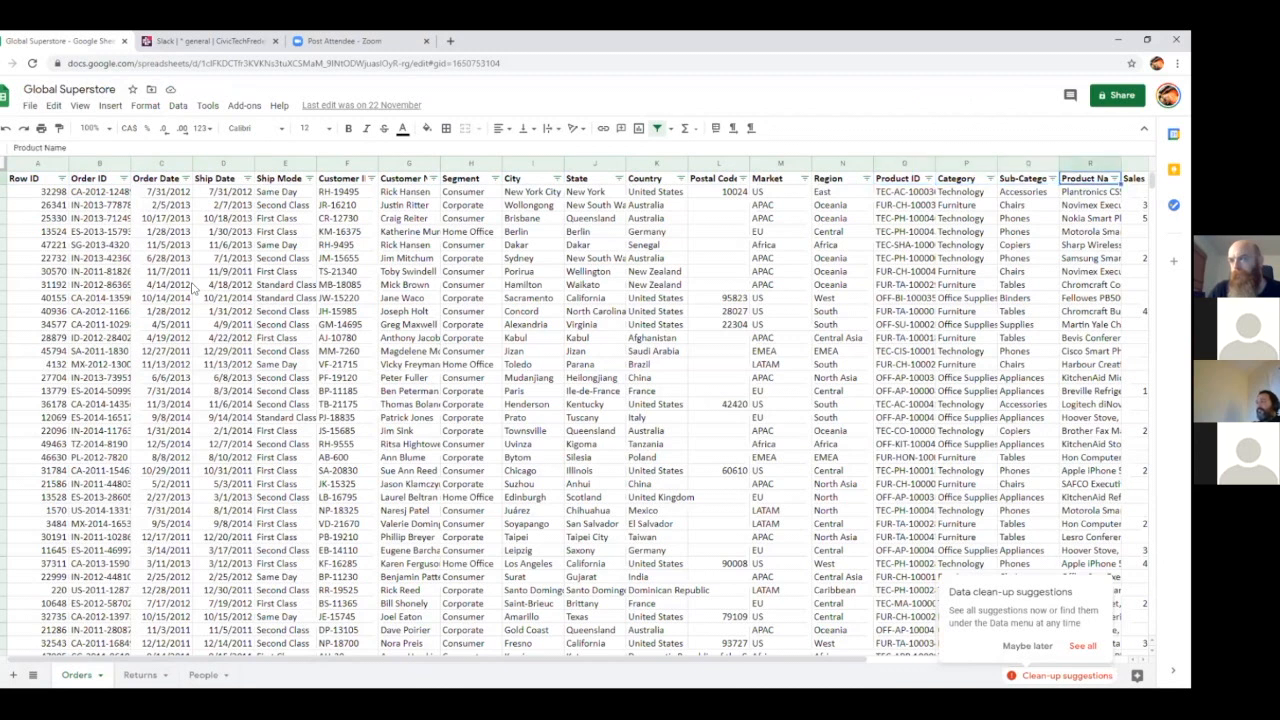
key(Right)
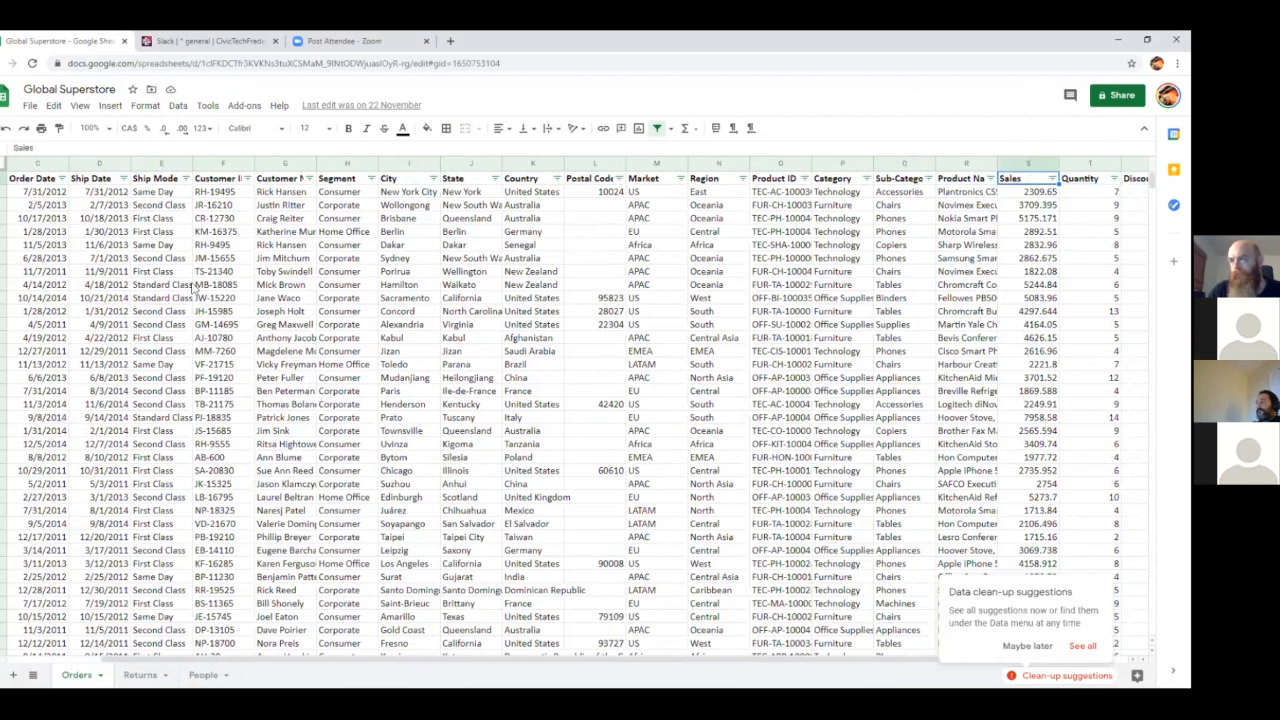
key(Left)
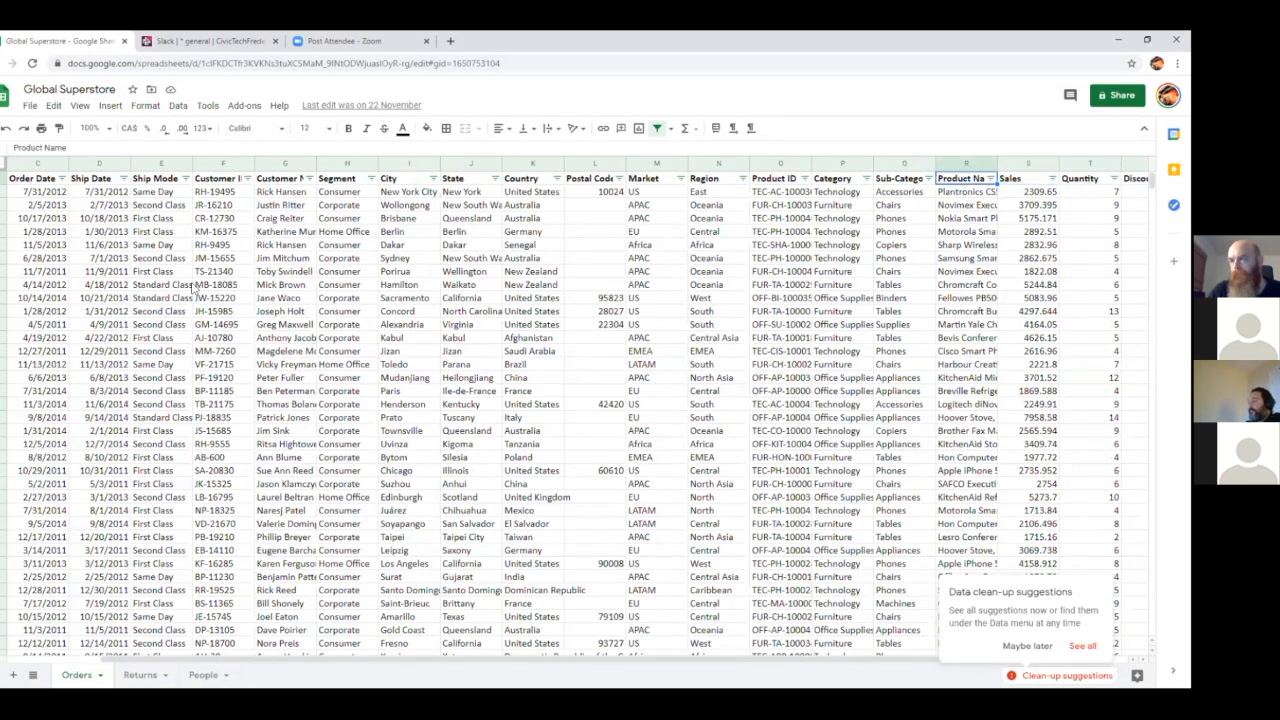
key(Left)
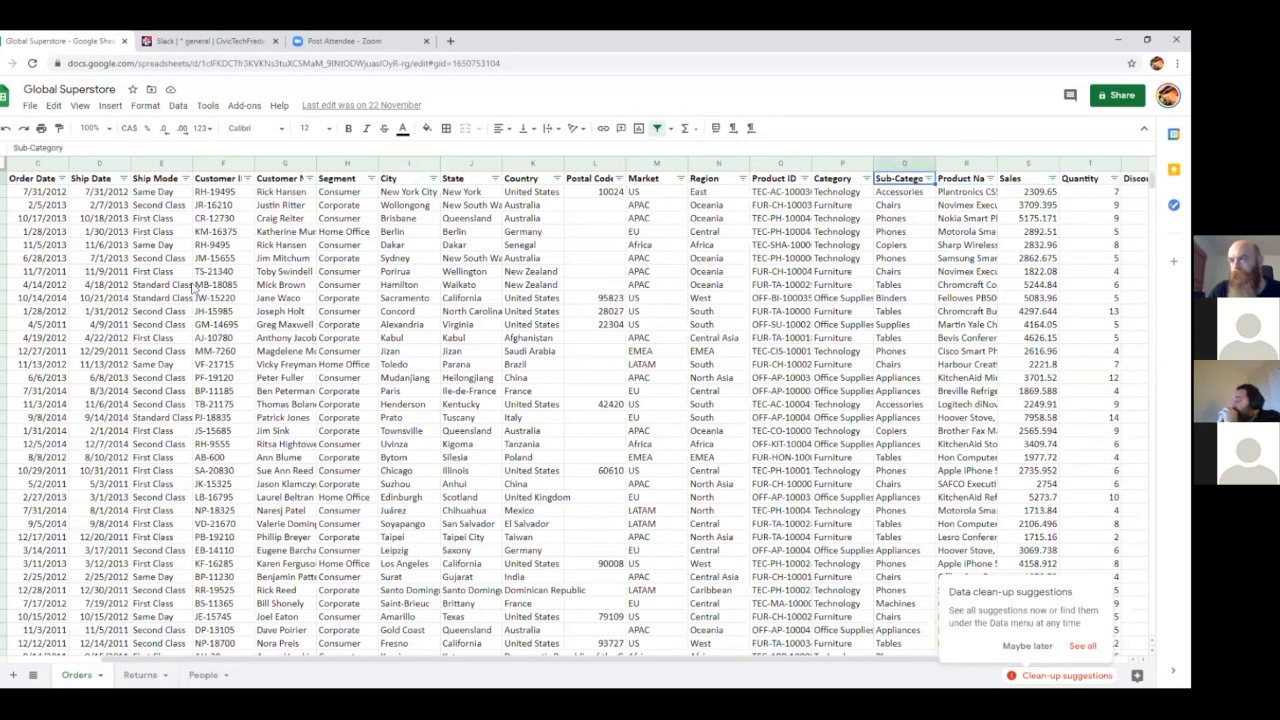
key(Right)
key(Right)
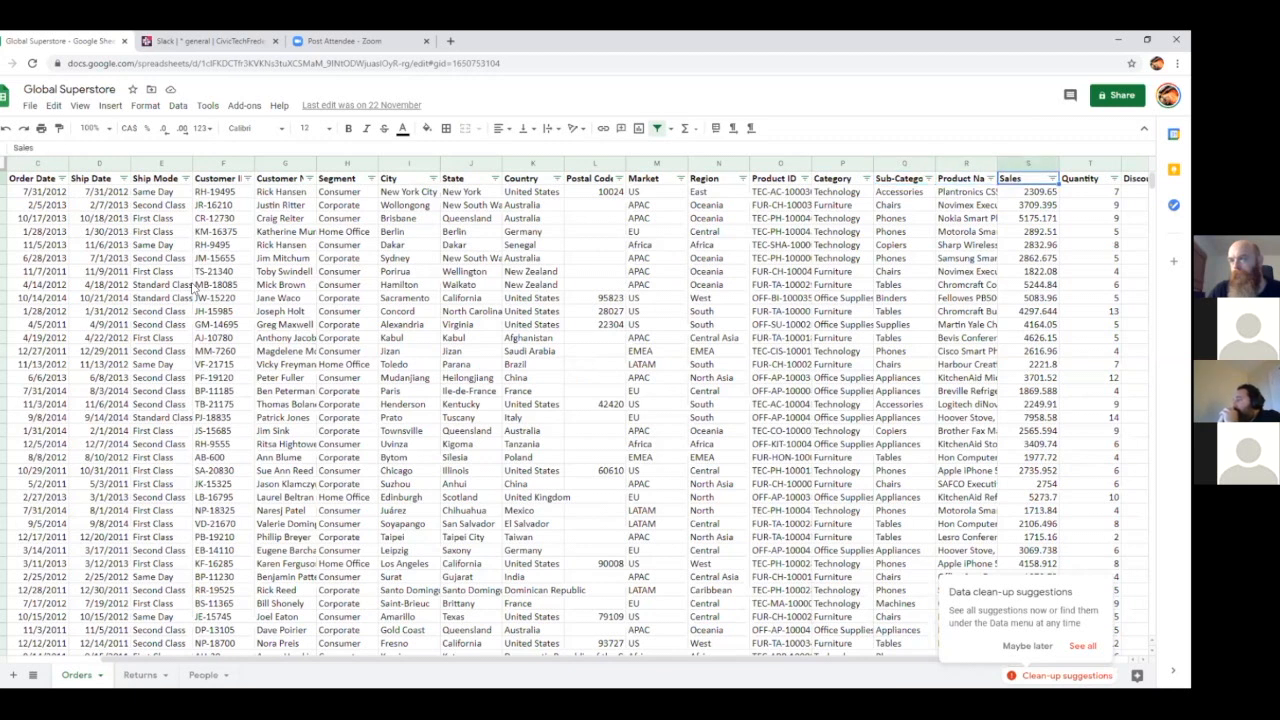
- Examine the remaining column headers of the Orders sheet, covering Quantity, Discount, Profit and Shipping Cost
key(Right)
key(Right)
key(Right)
key(Right)
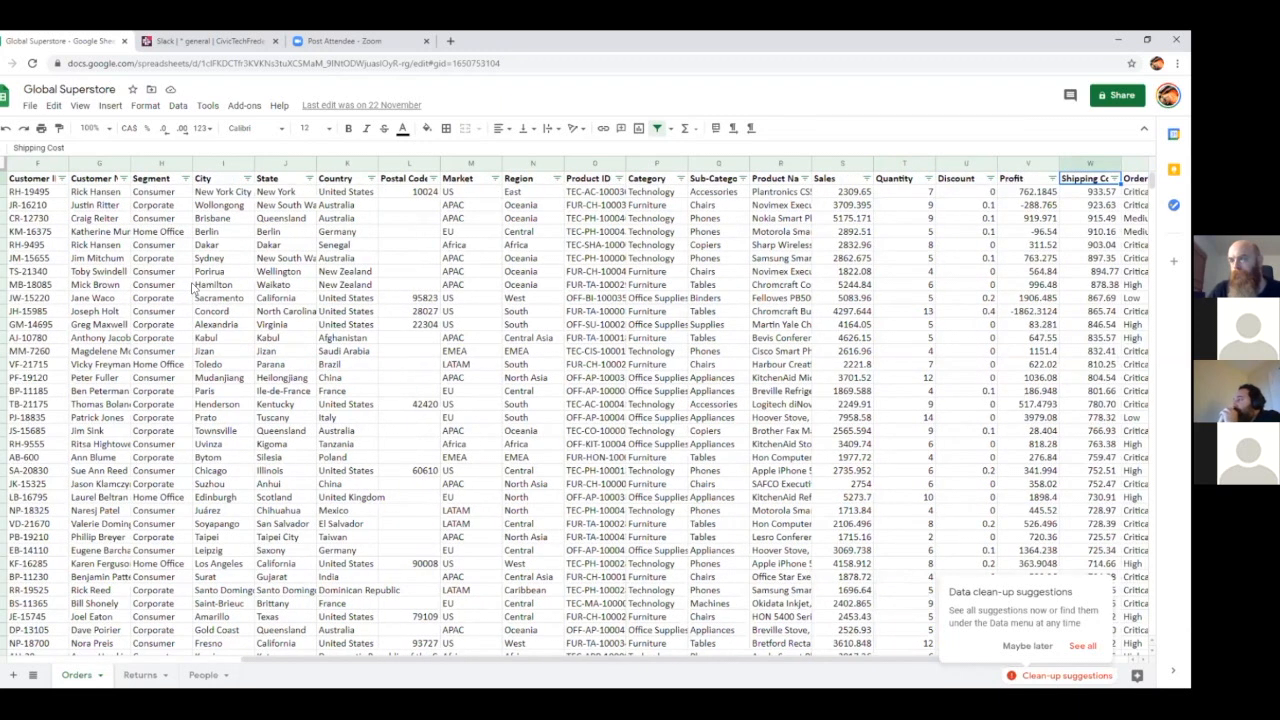
key(Left)
key(Left)
key(Left)
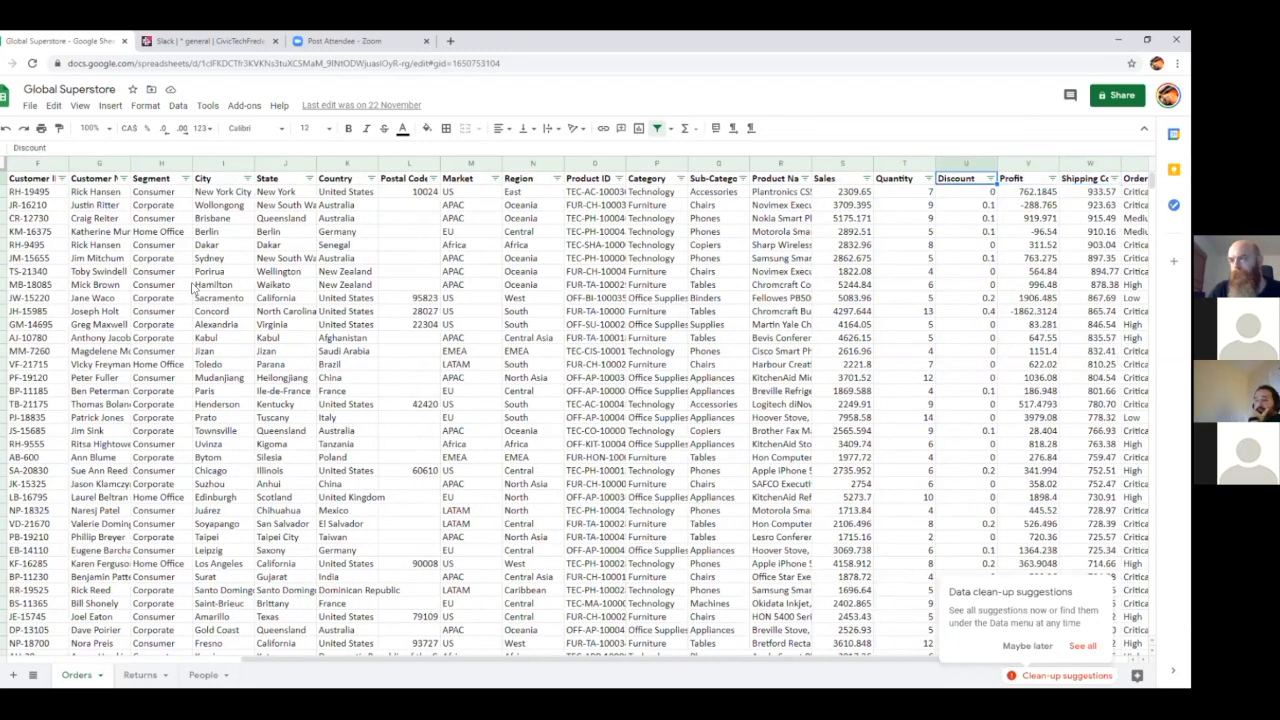
key(Left)
key(Right)
key(Right)
key(Right)
key(Right)
key(Right)
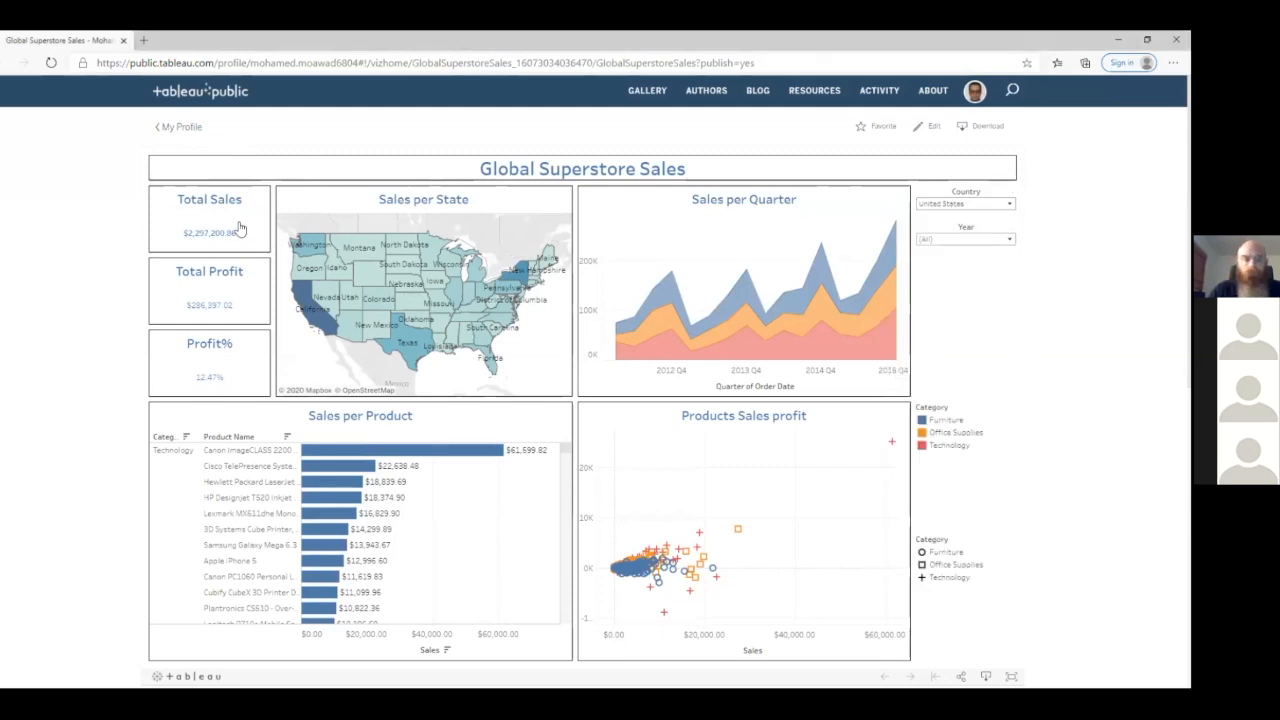
- Review the Global Superstore Sales dashboard's total profit and profit percentage figures and inspect state details on the Sales per State map
mouse_move(226, 303)
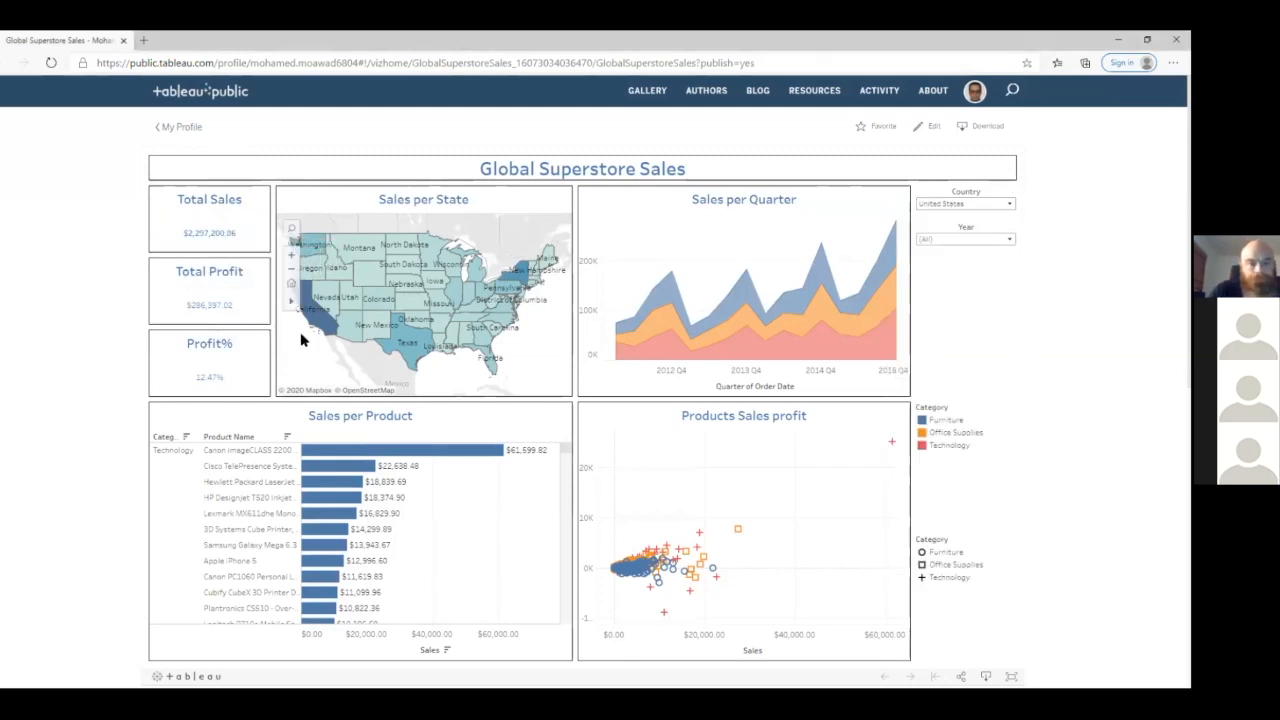
mouse_move(156, 372)
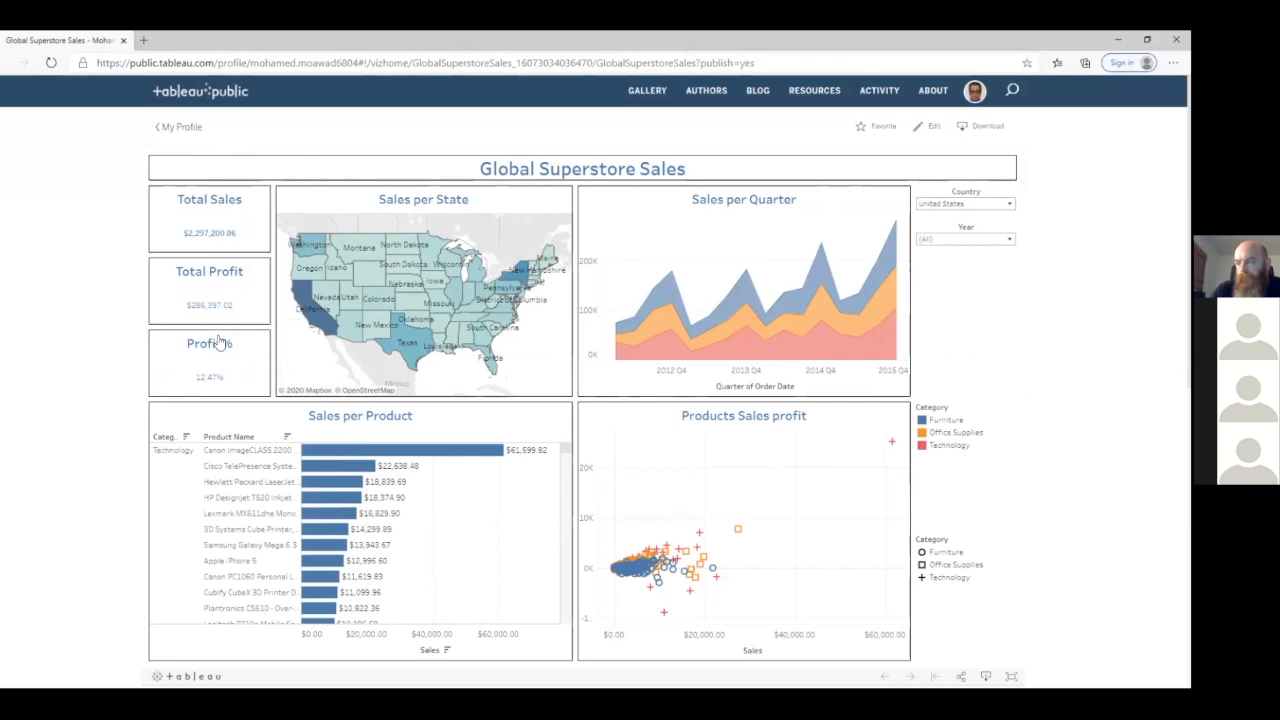
mouse_move(322, 320)
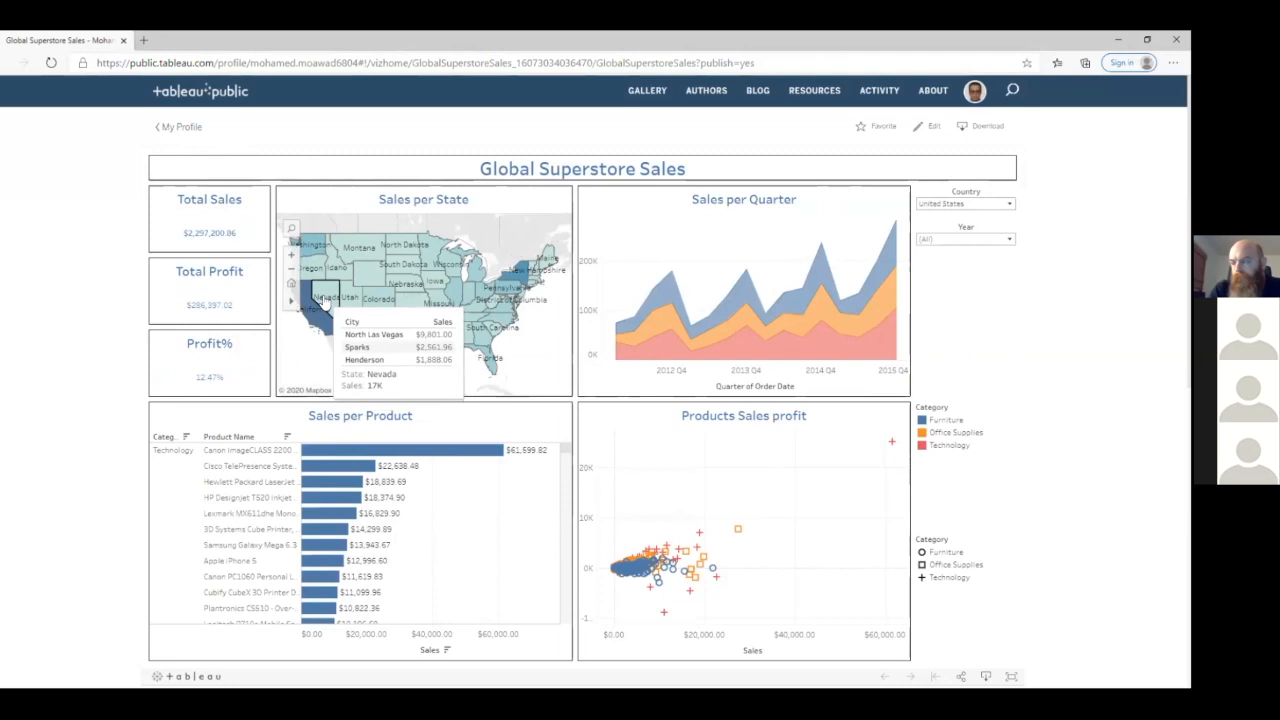
mouse_move(347, 257)
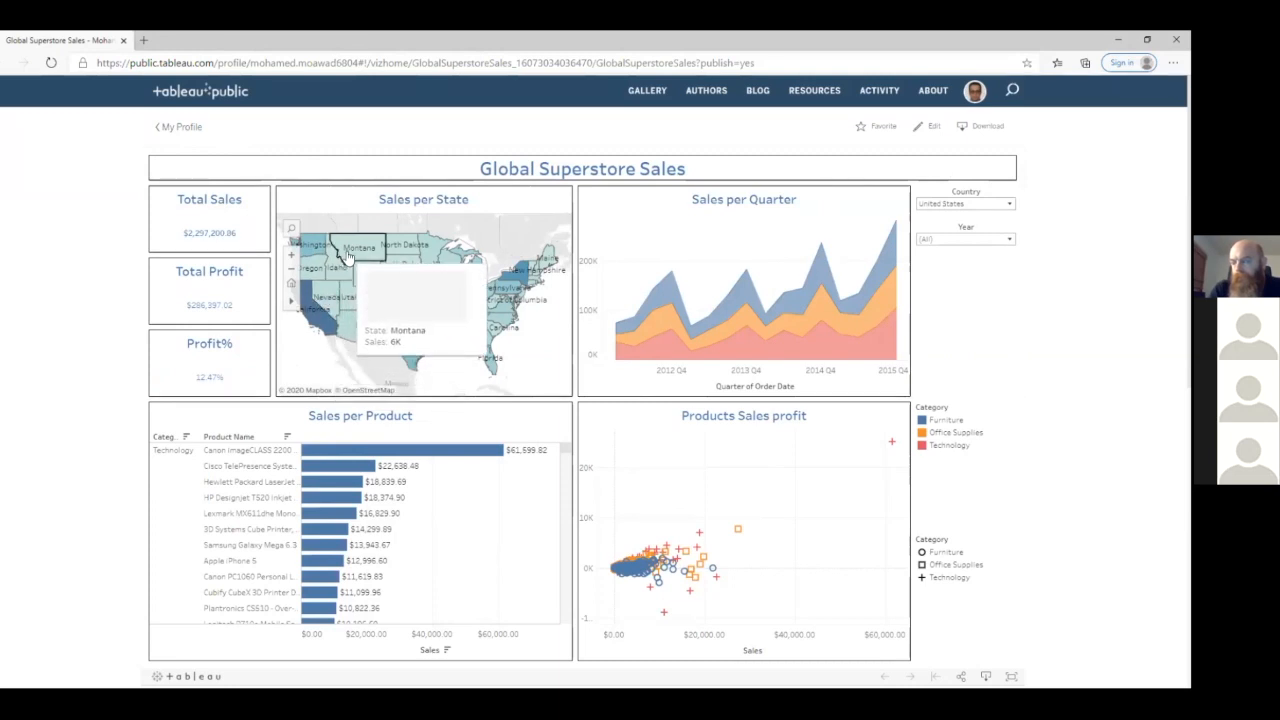
mouse_move(378, 297)
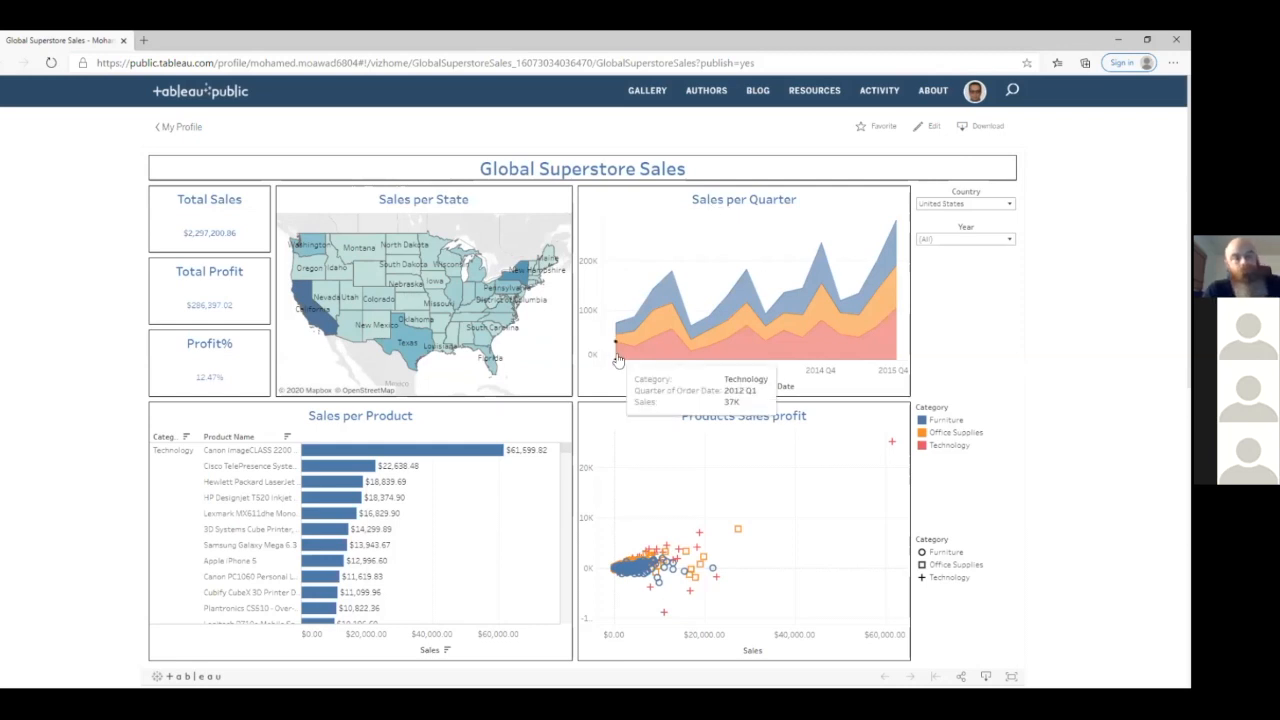
- Filter the dashboard to the years 2014 and 2015 by excluding 2012 and 2013
click(978, 241)
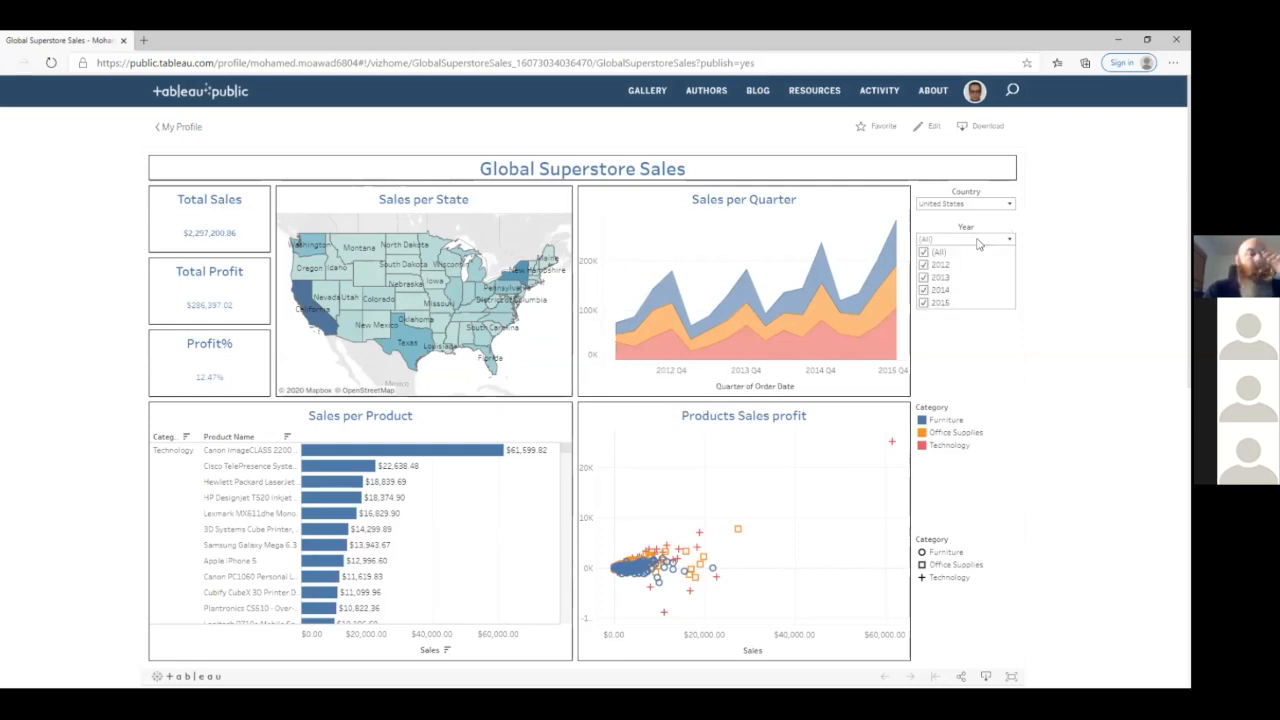
click(923, 264)
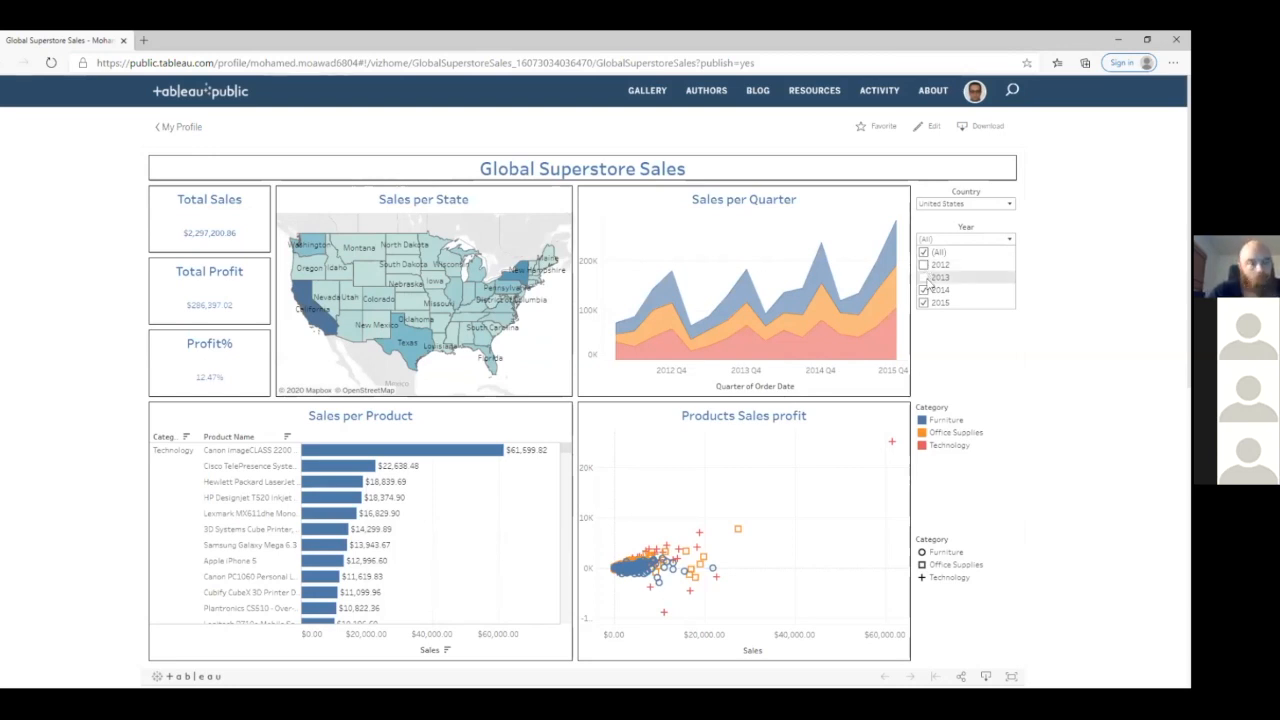
click(962, 345)
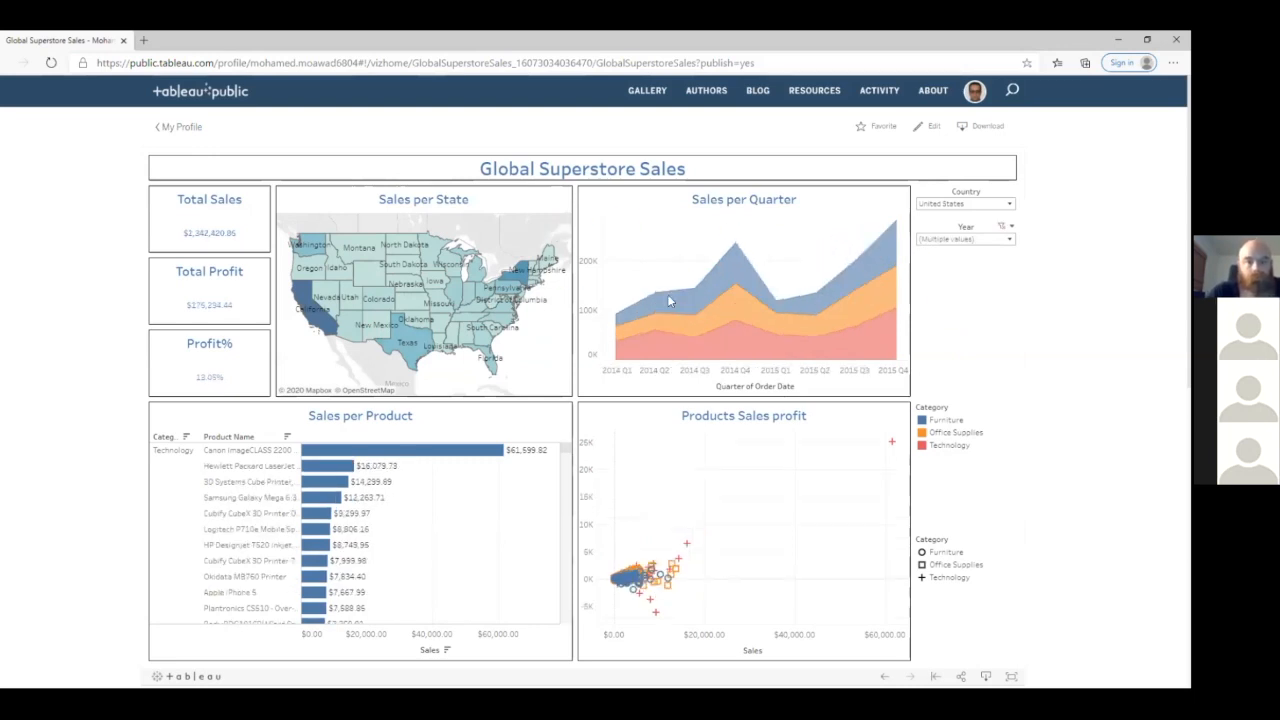
- Reset the dashboard's Year filter to include all years
click(1000, 240)
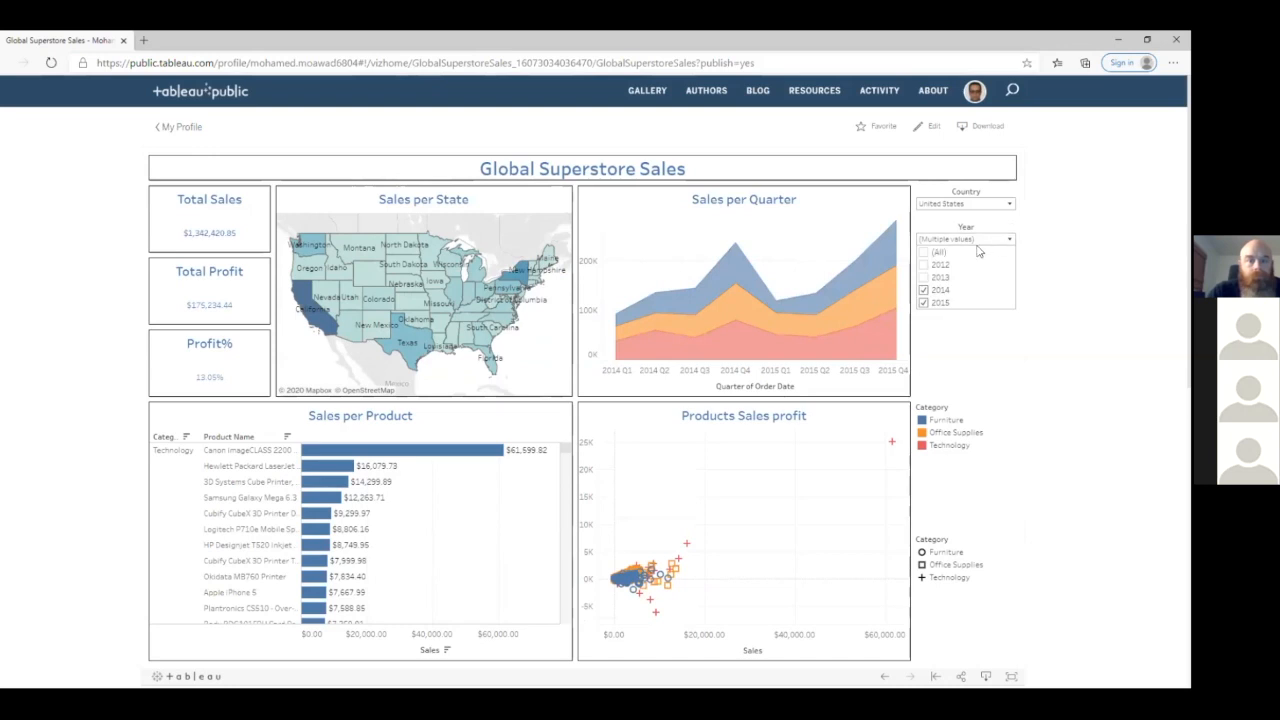
click(924, 253)
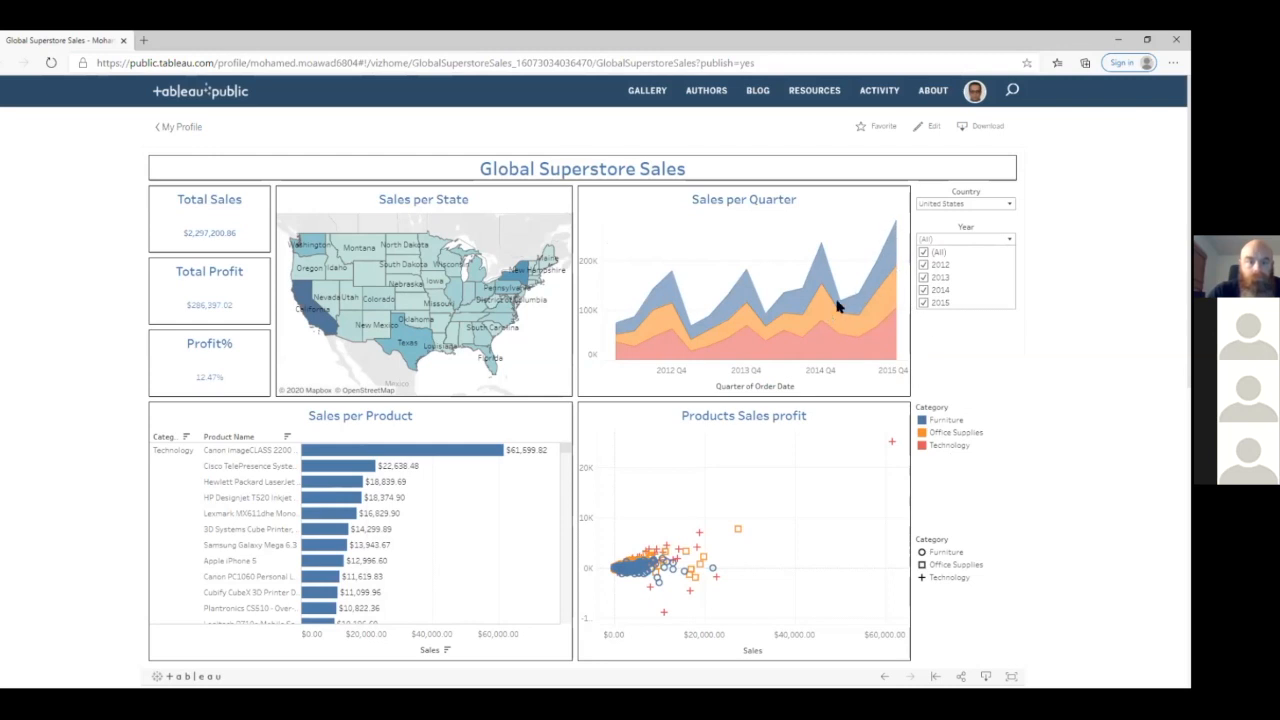
click(1013, 336)
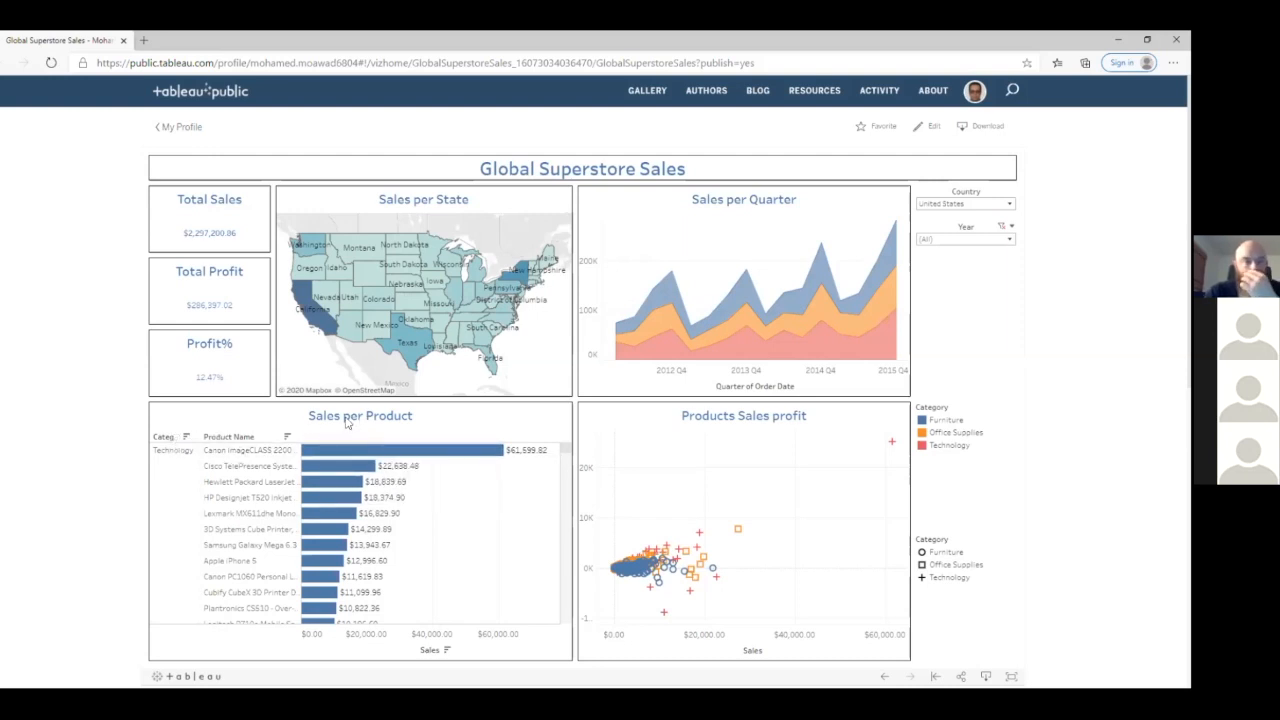
- Browse the Sales per Product chart, roll it up to category totals and expand it back to individual products
scroll(176, 475, down, 2)
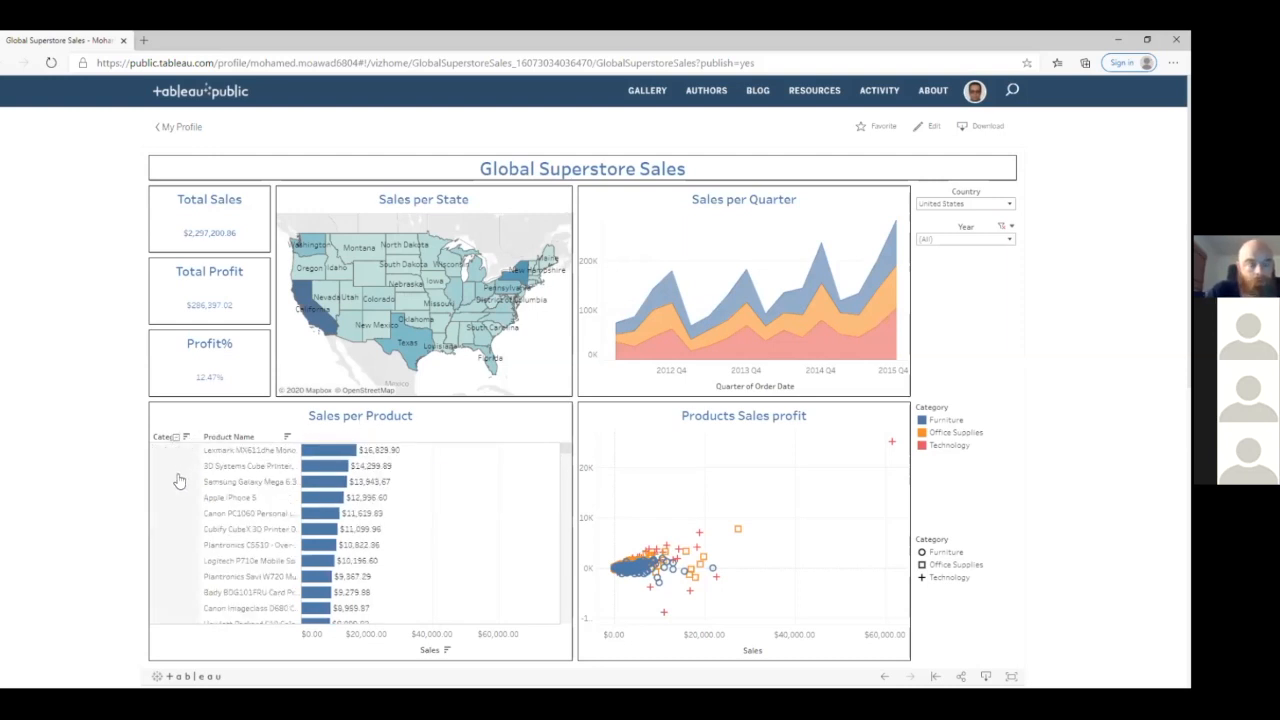
scroll(178, 472, up, 3)
scroll(175, 468, down, 6)
scroll(175, 467, up, 6)
click(174, 437)
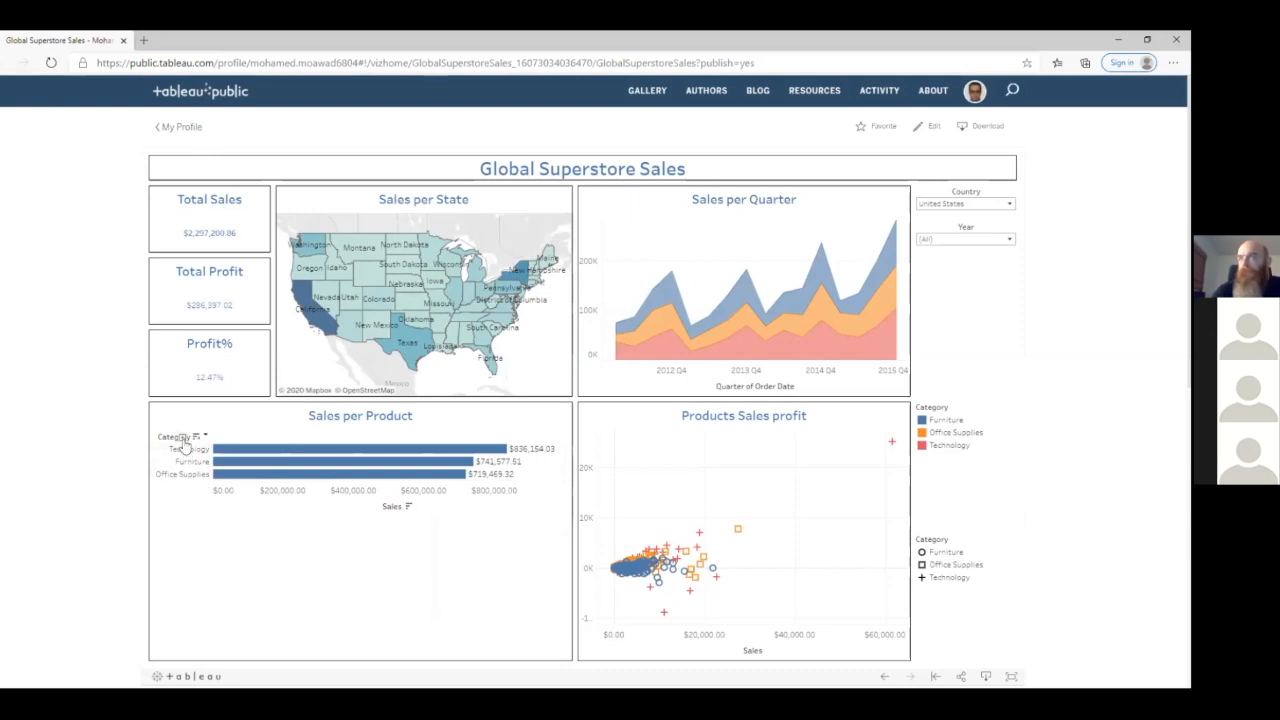
click(407, 455)
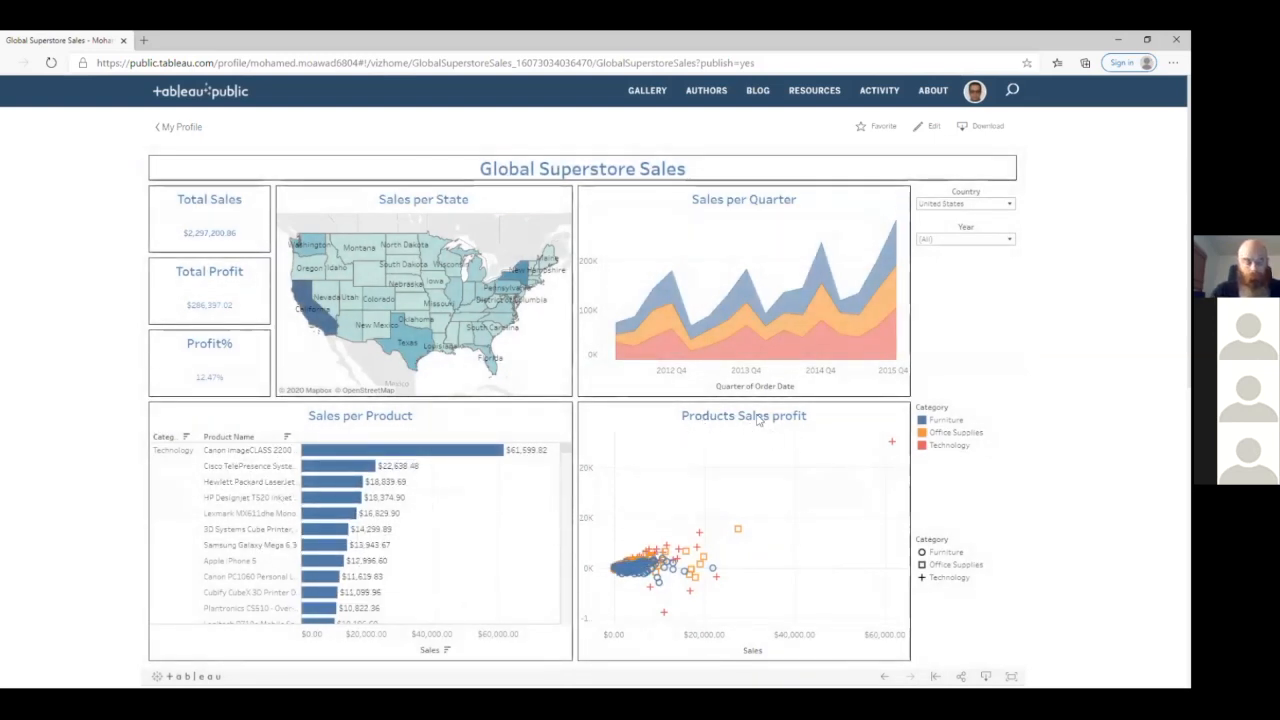
- Inspect the points in the Products Sales profit scatter plot, then look over the dashboard's profit percentage and state map again
mouse_move(621, 612)
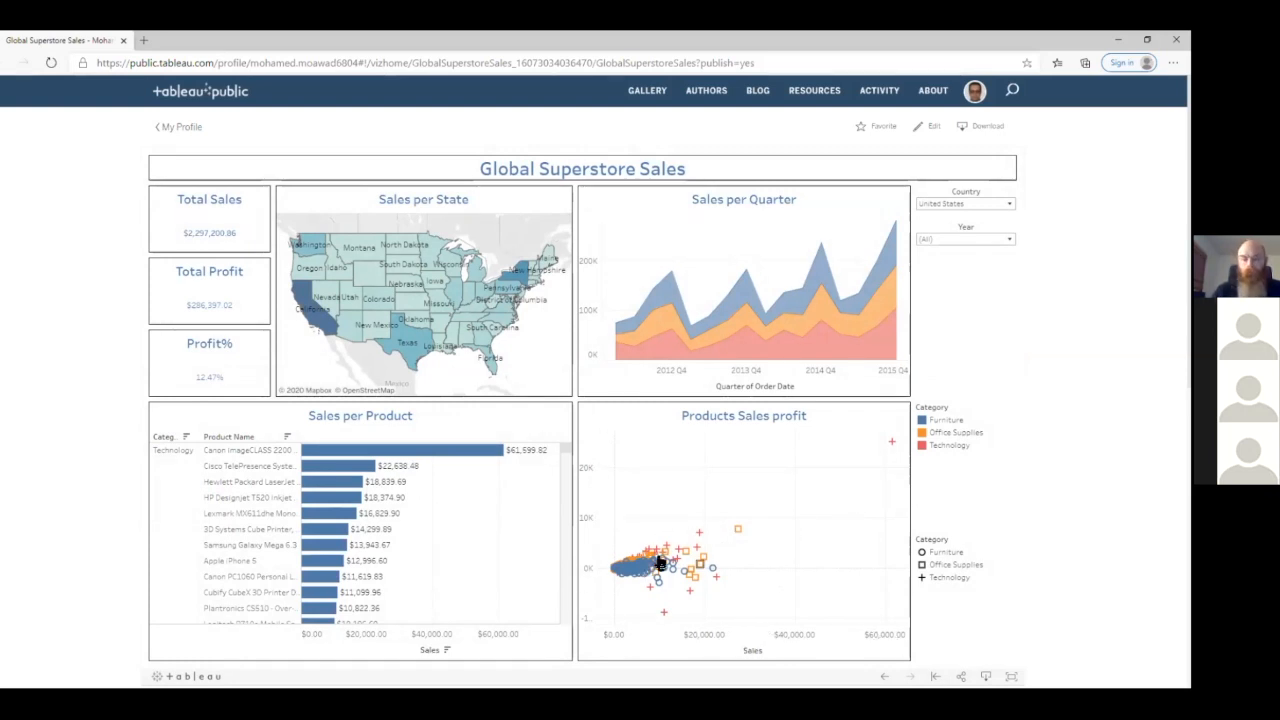
mouse_move(700, 540)
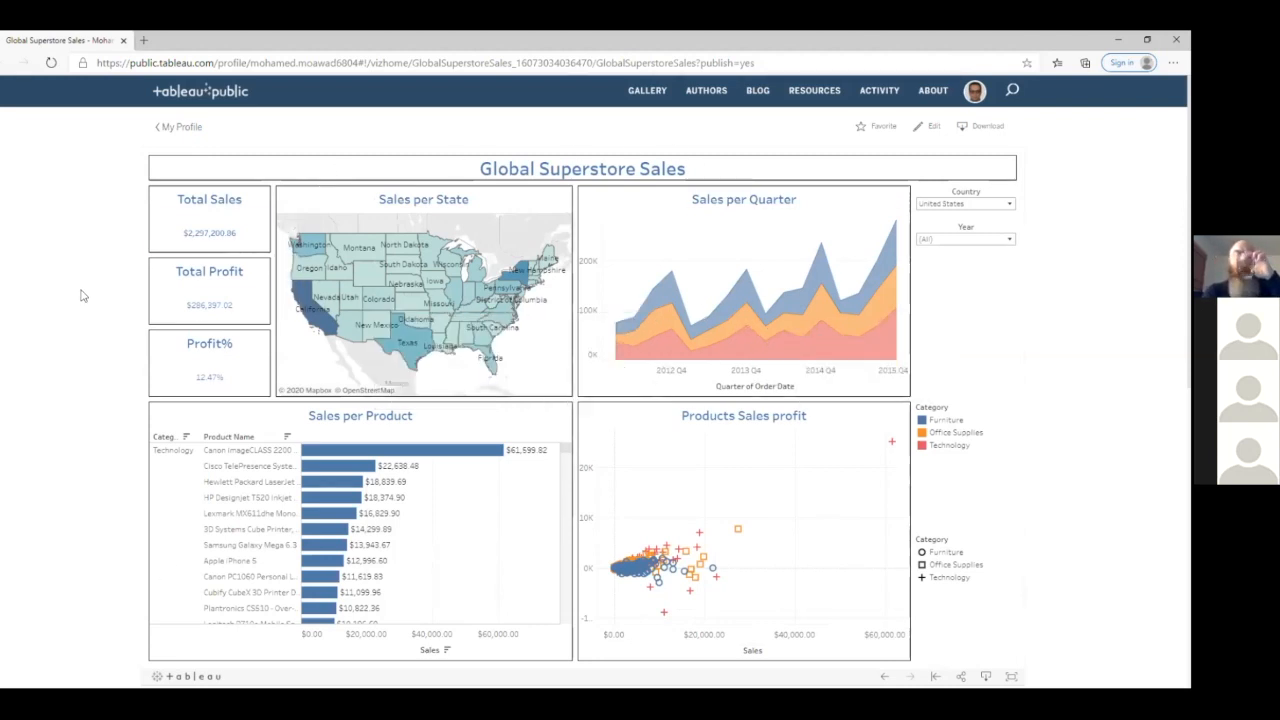
mouse_move(204, 380)
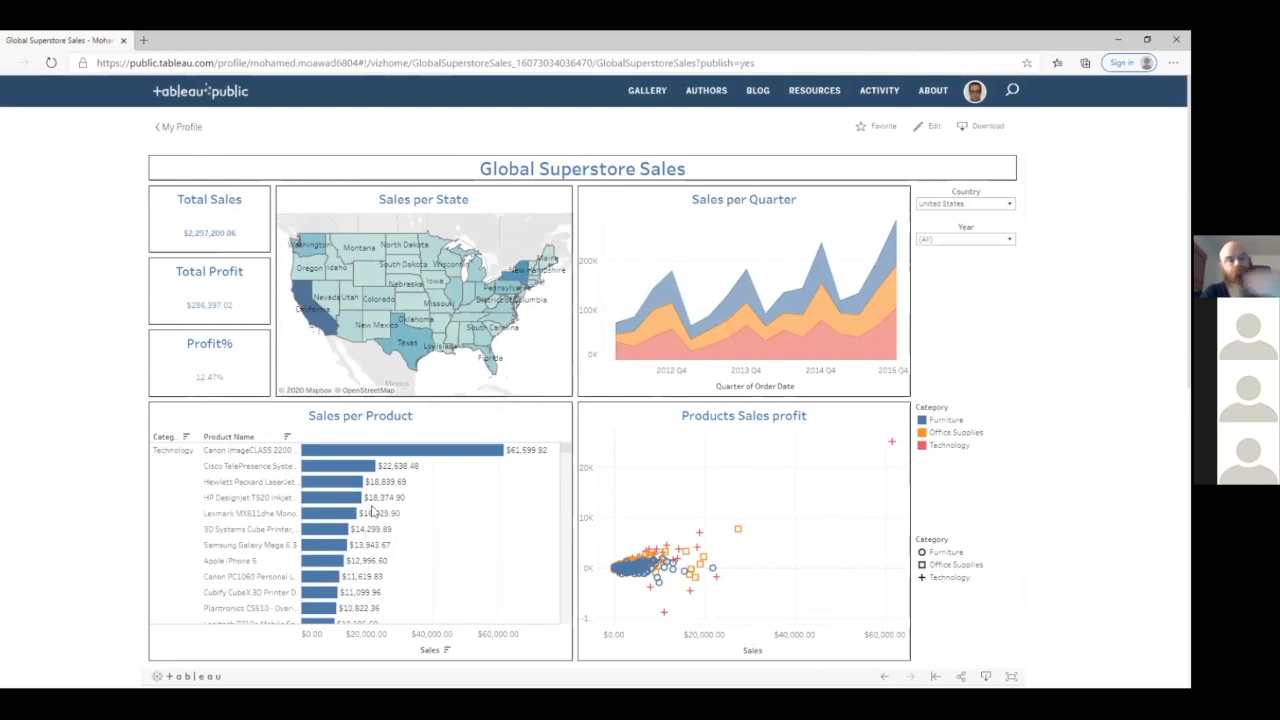
mouse_move(405, 307)
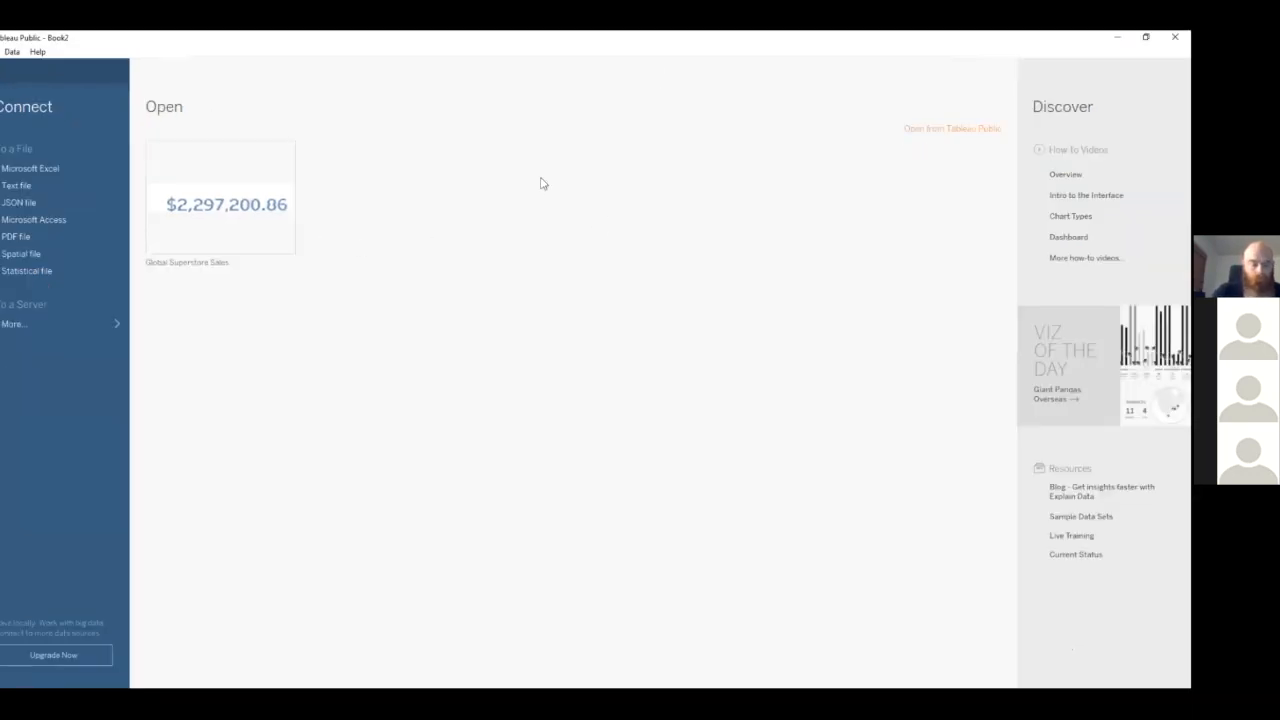
- Connect to the Excel workbook Global Superstore Orders 2016.xlsx in the Dataset folder as the data source
click(12, 168)
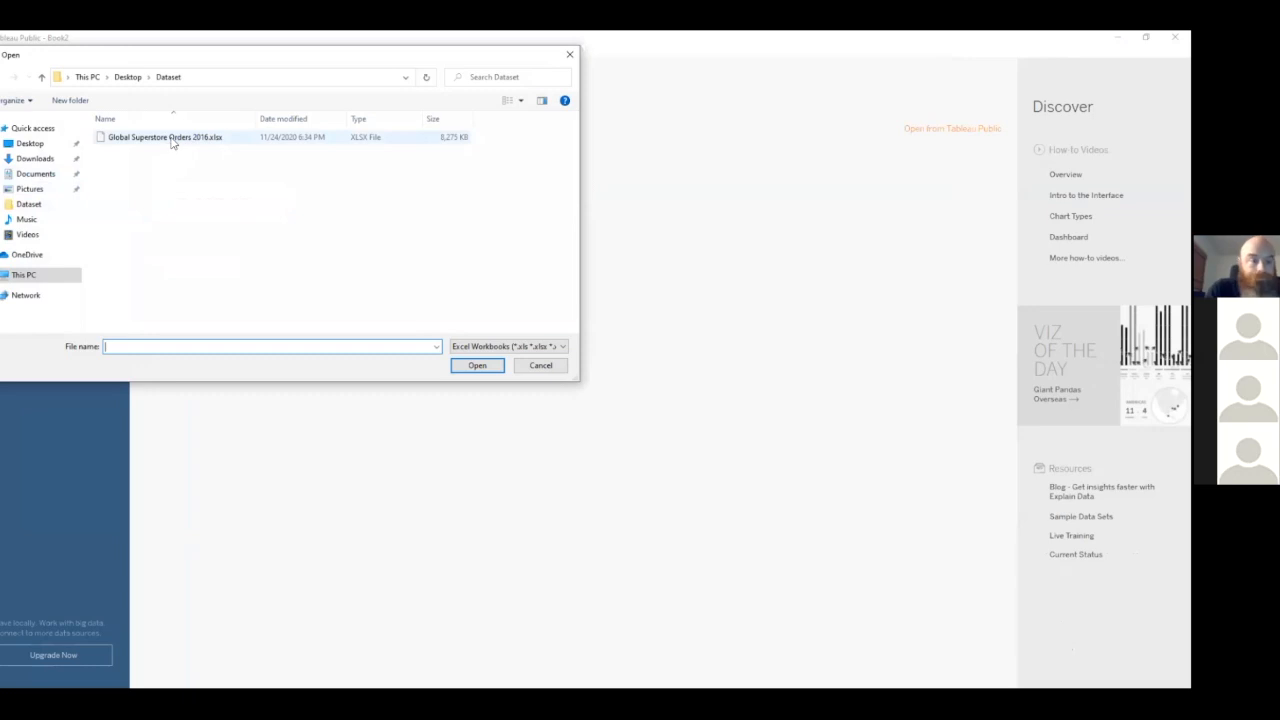
click(168, 139)
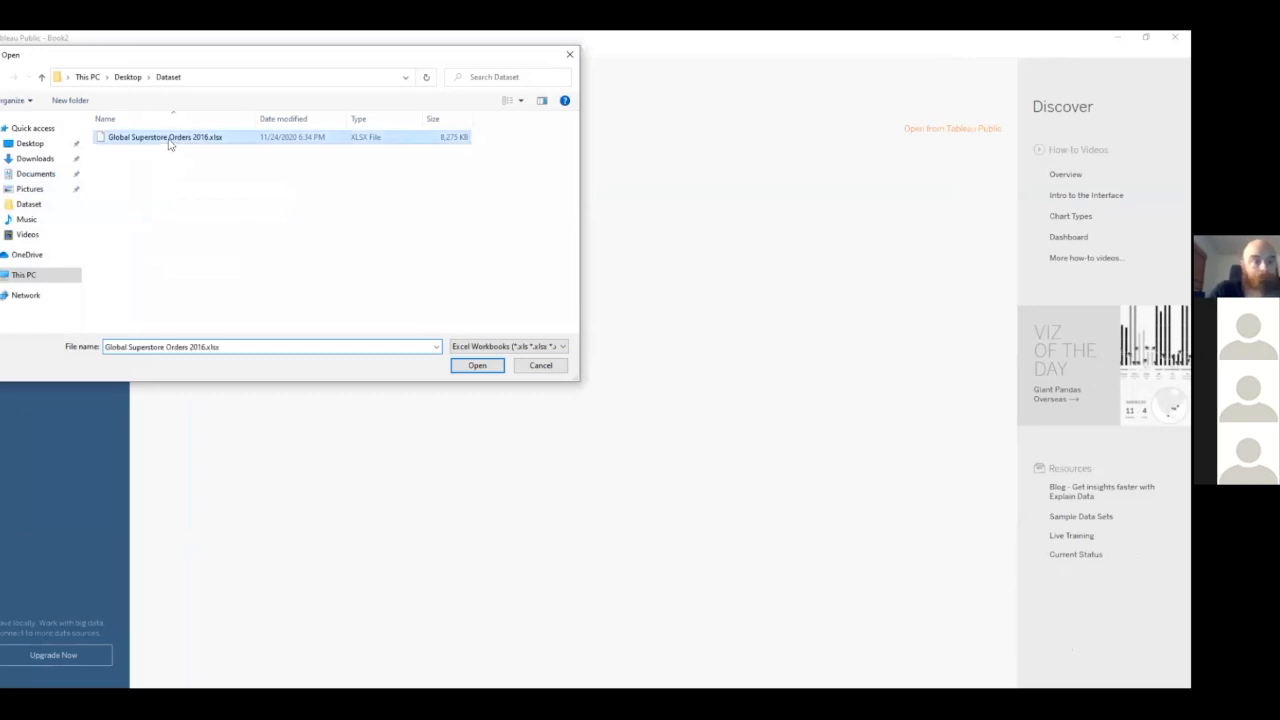
key(Return)
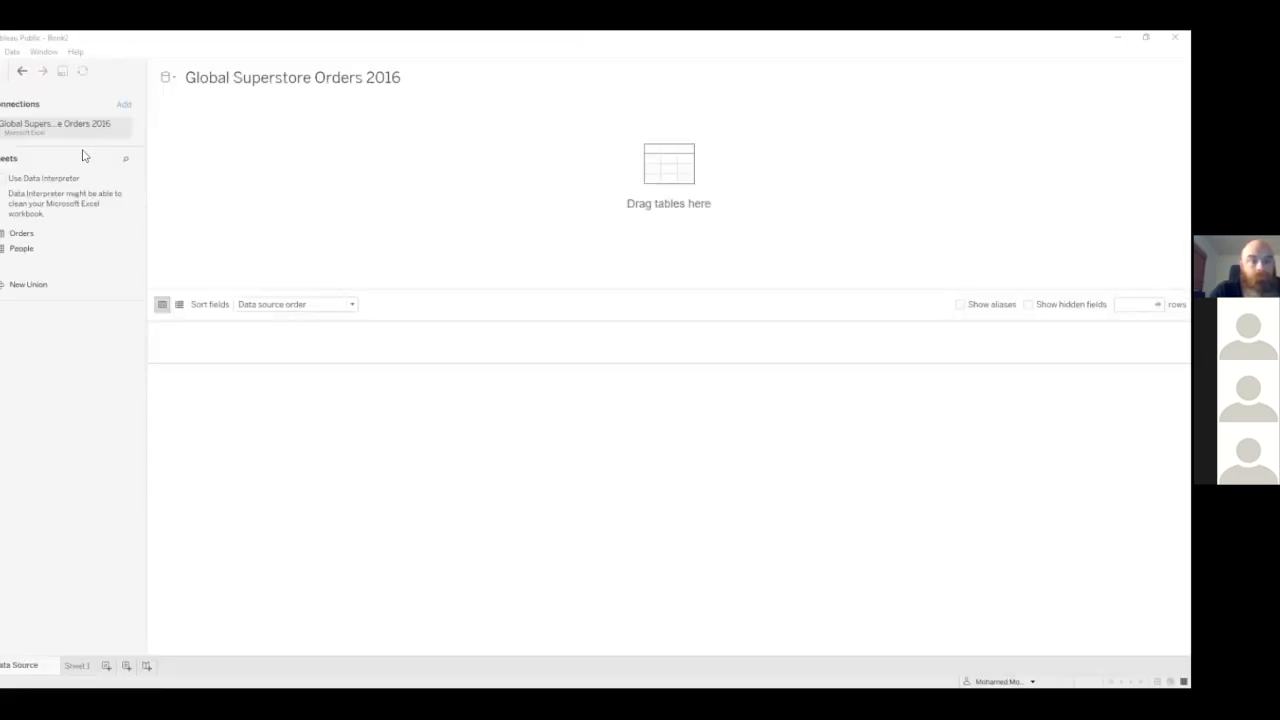
- Add the Orders sheet to the data source and clean the workbook with Data Interpreter
drag(25, 240, 196, 160)
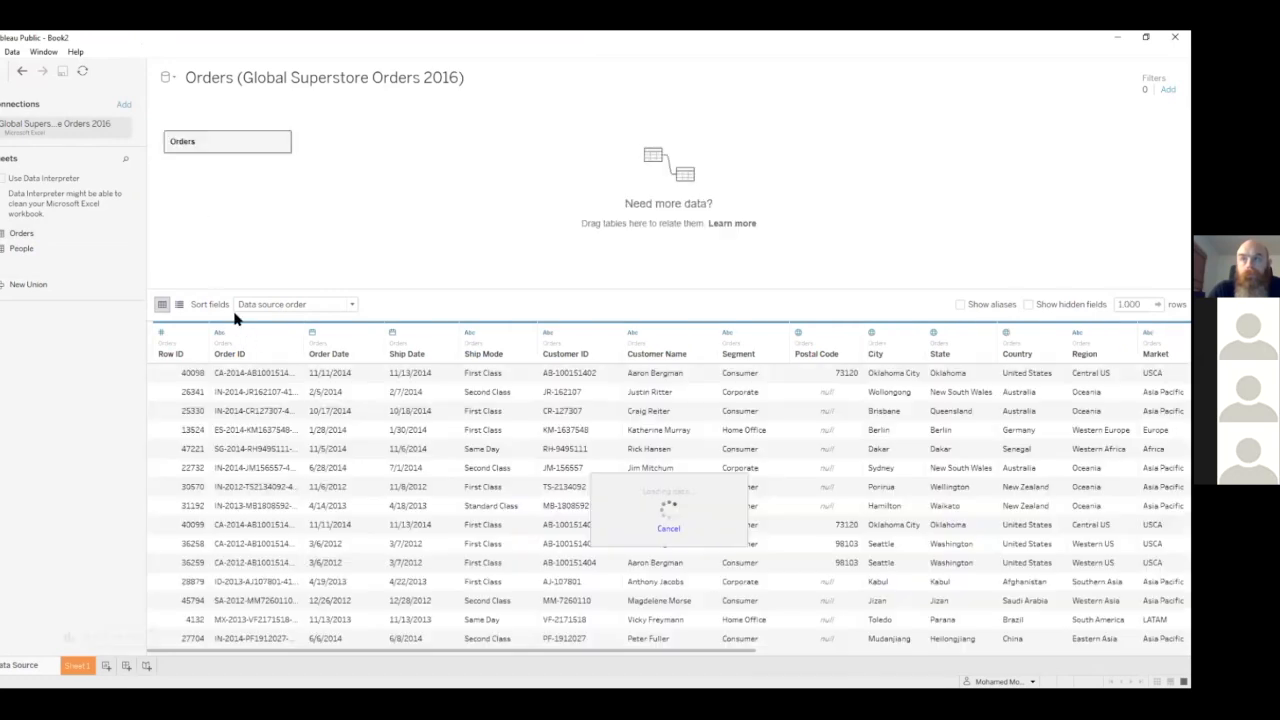
click(2, 179)
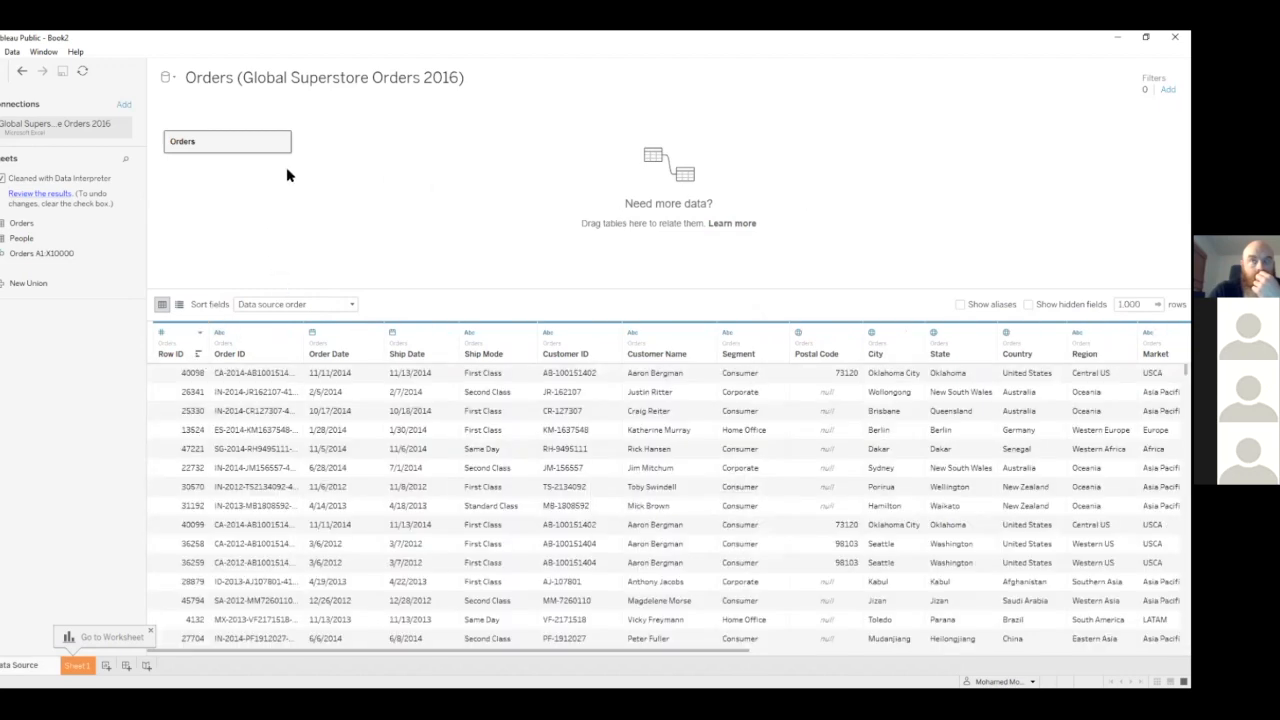
- Add Sales to Sheet 1 and display its sum as a text table
click(79, 667)
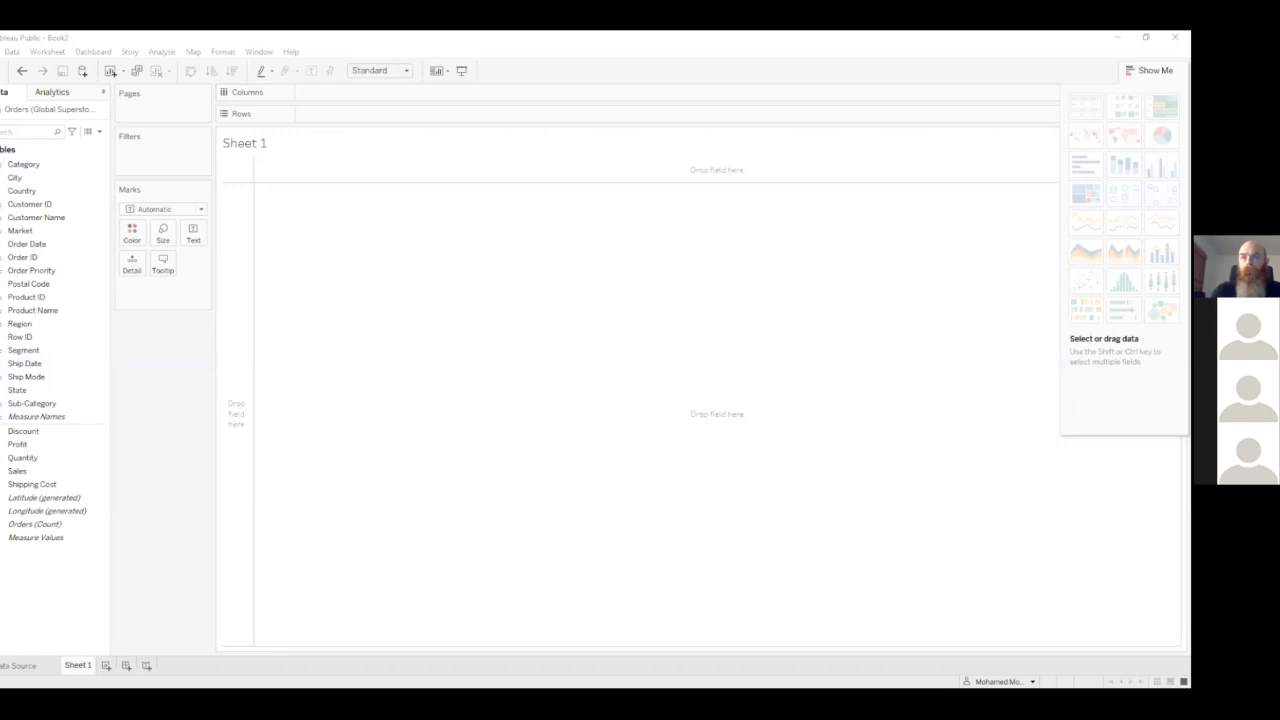
click(13, 472)
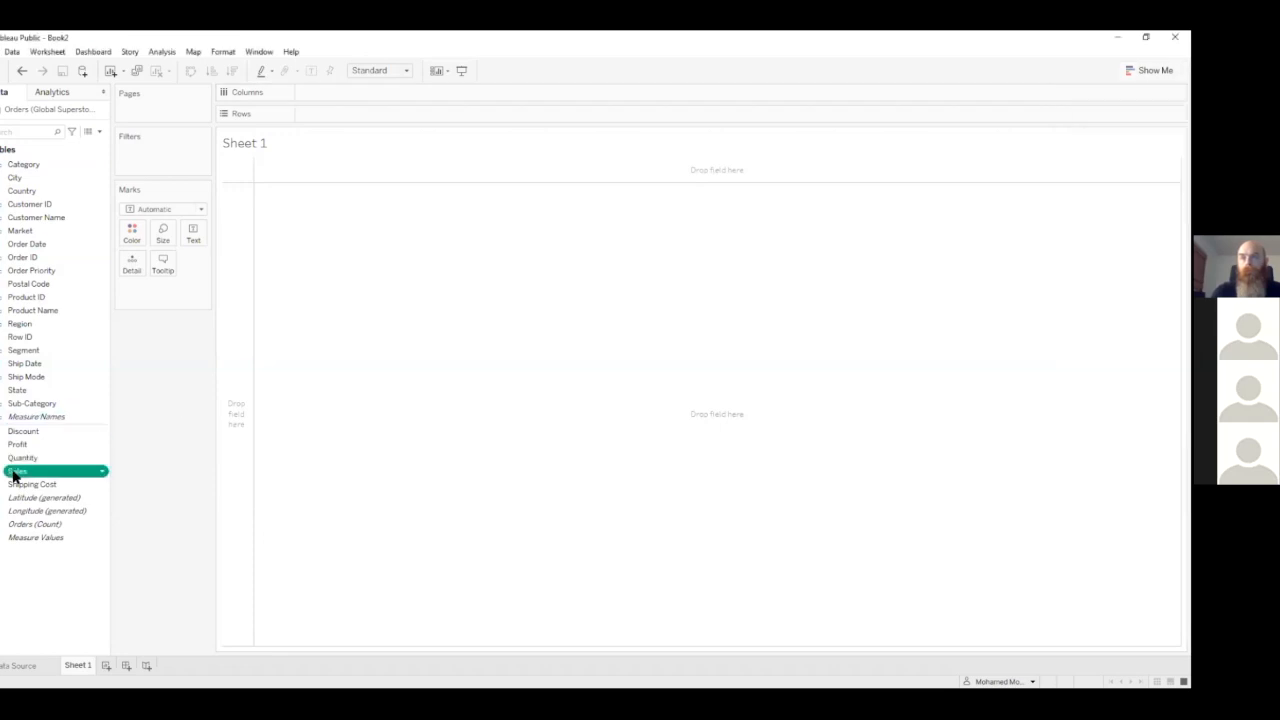
double_click(14, 474)
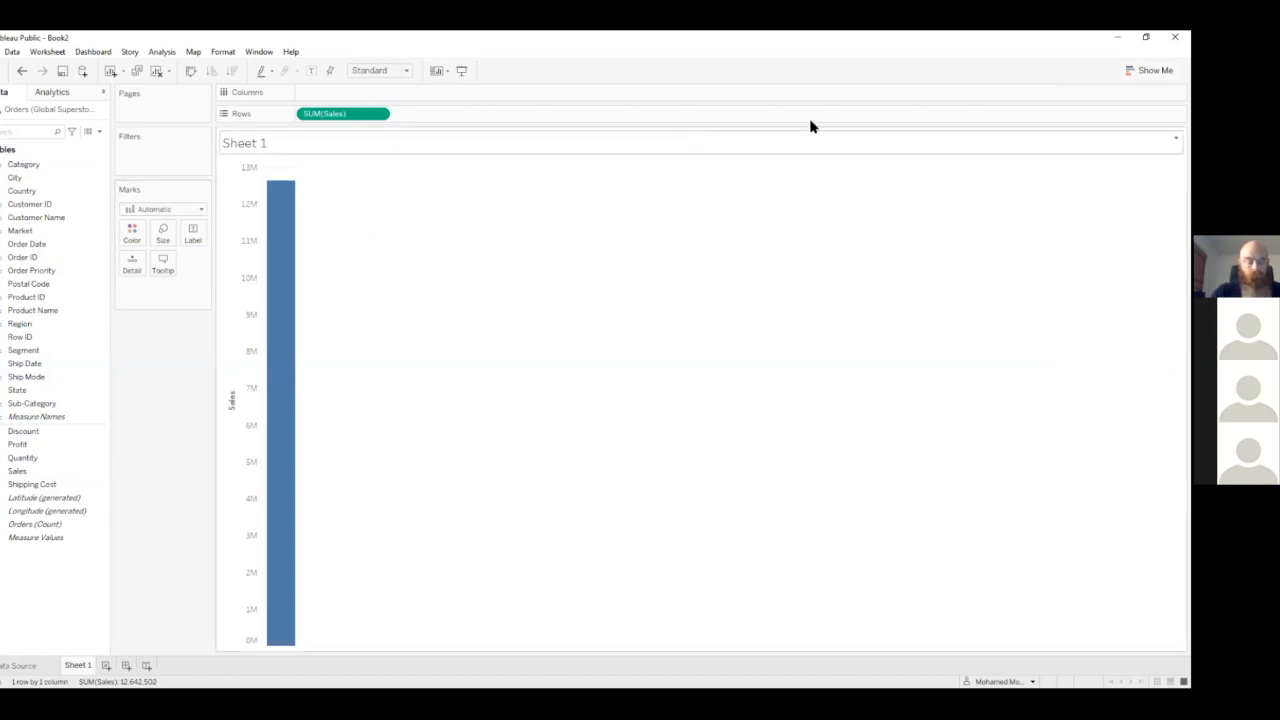
click(1150, 70)
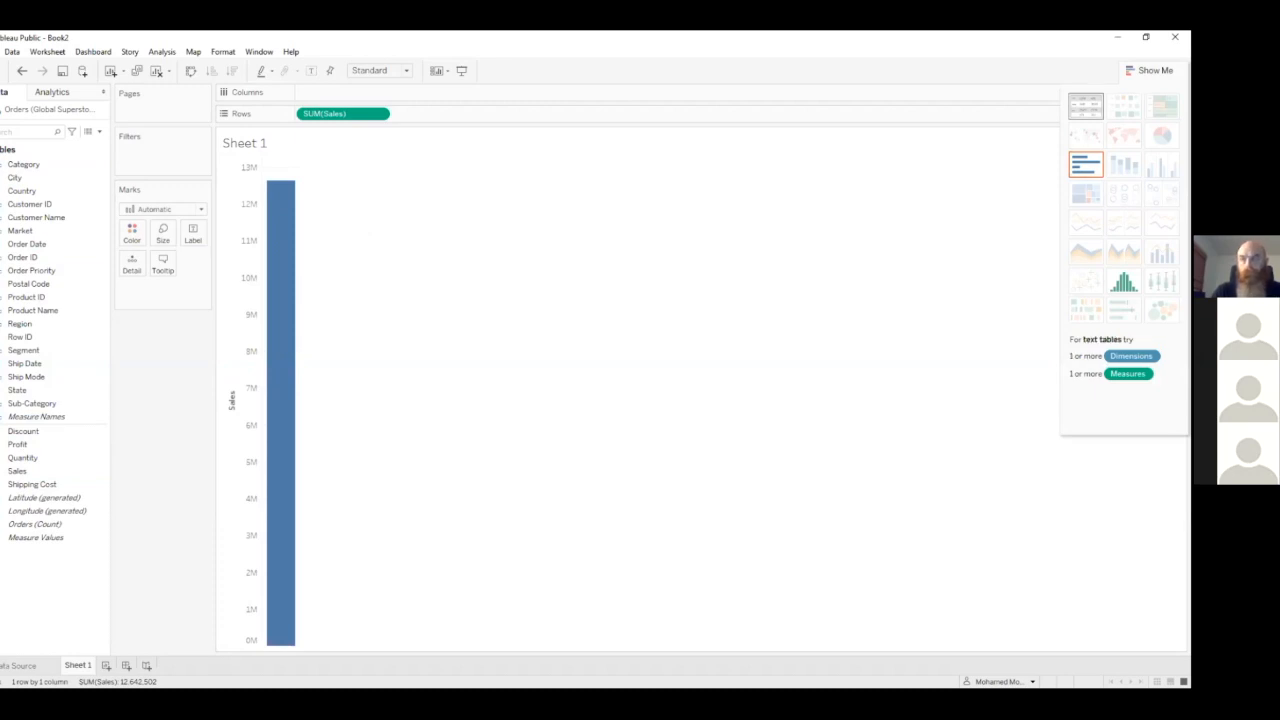
click(1085, 105)
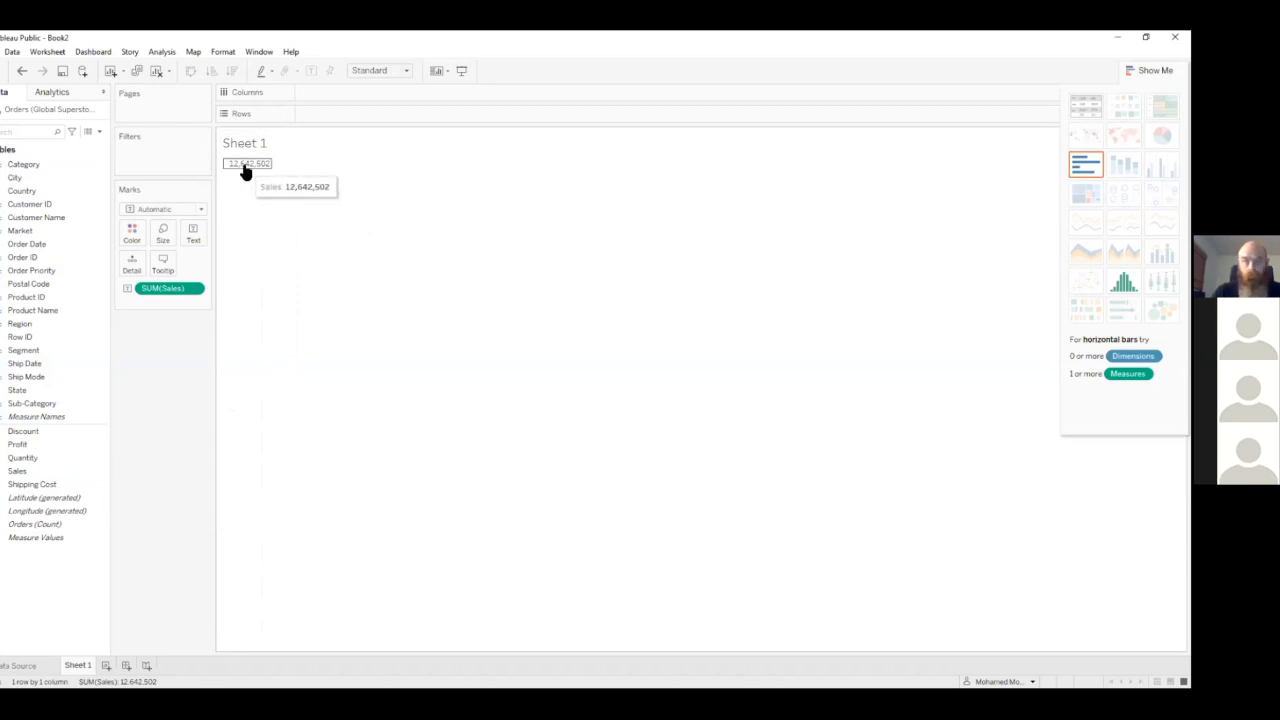
- Rename Sheet 1 as Total Sales
double_click(84, 668)
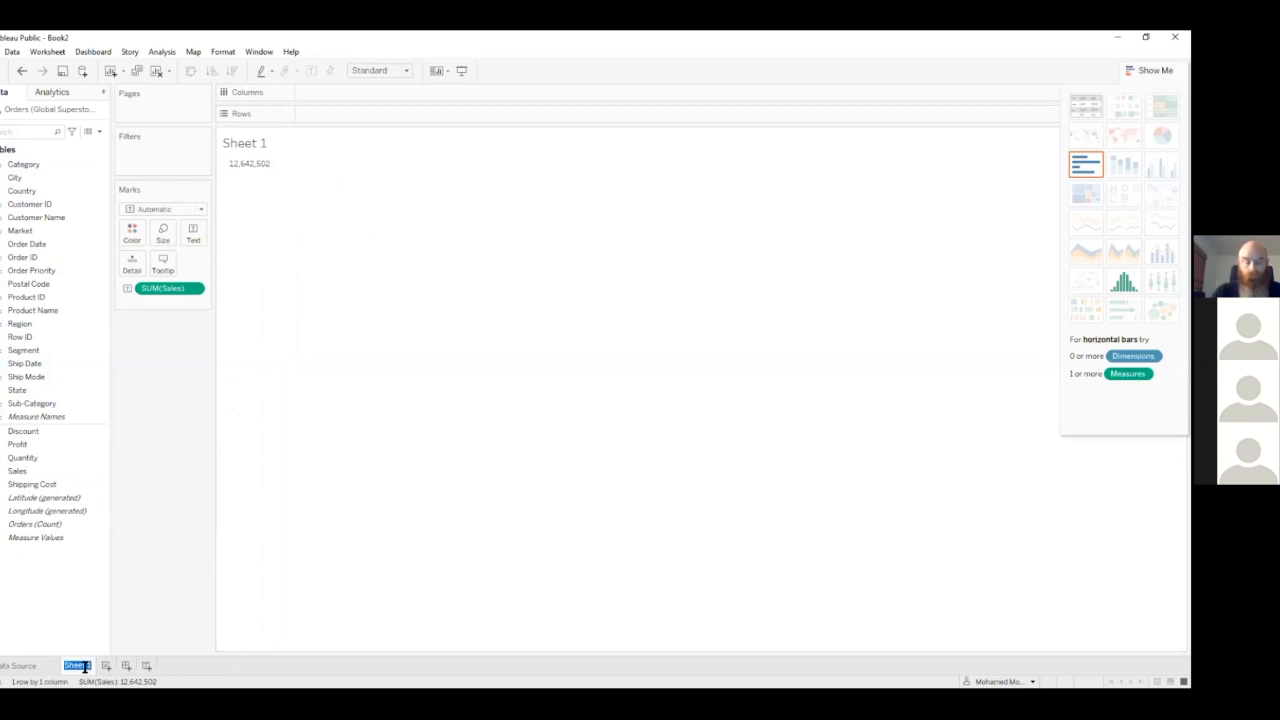
text(Total Sales)
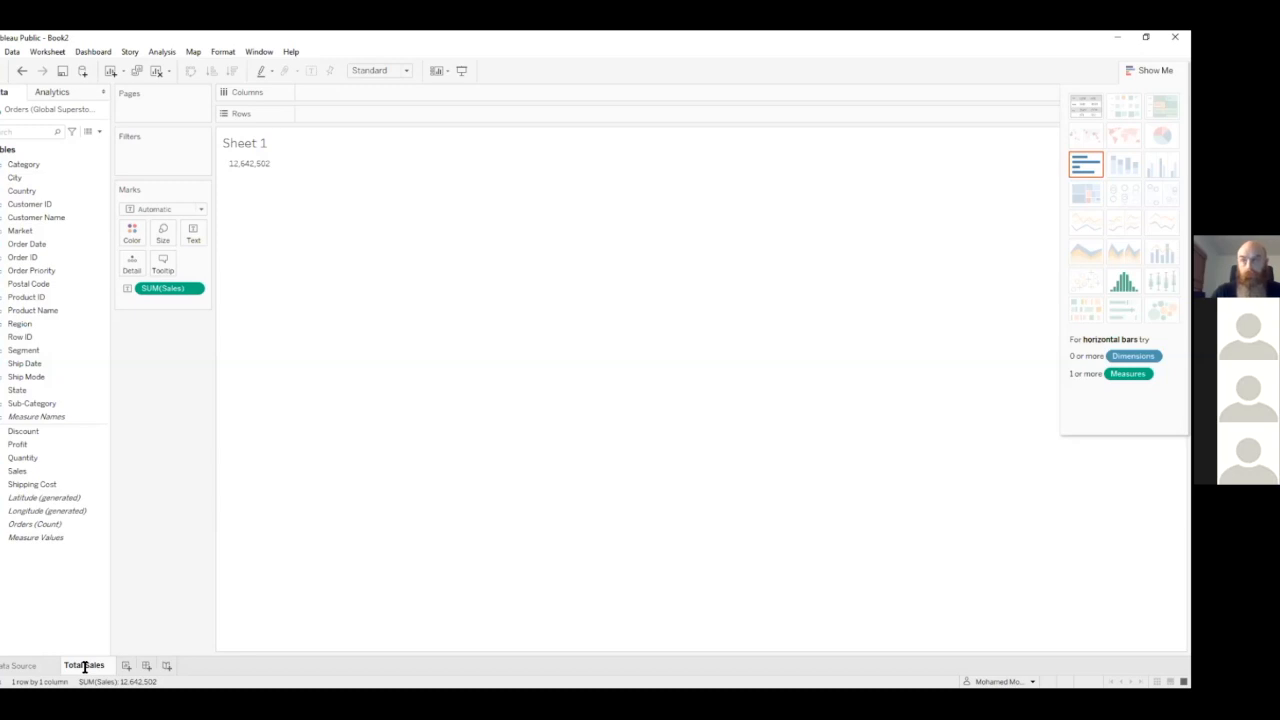
key(Return)
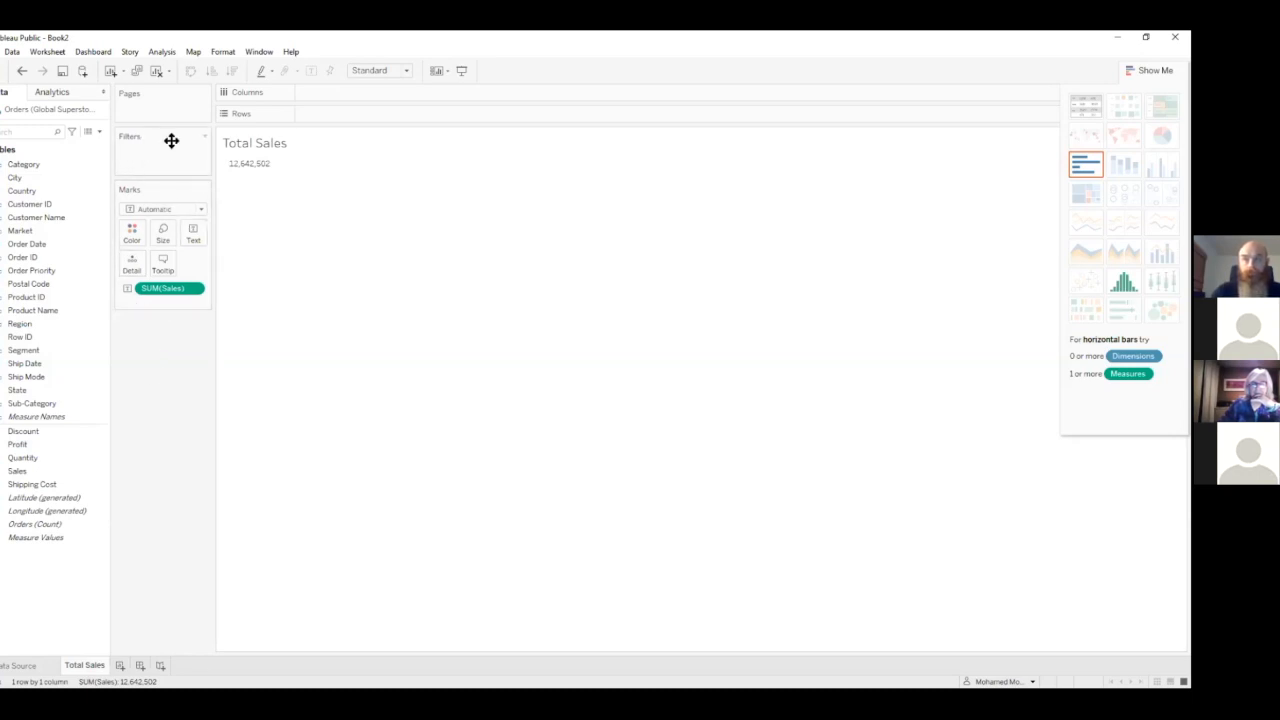
- Add a Country filter to the Total Sales sheet with all countries selected
drag(27, 190, 139, 157)
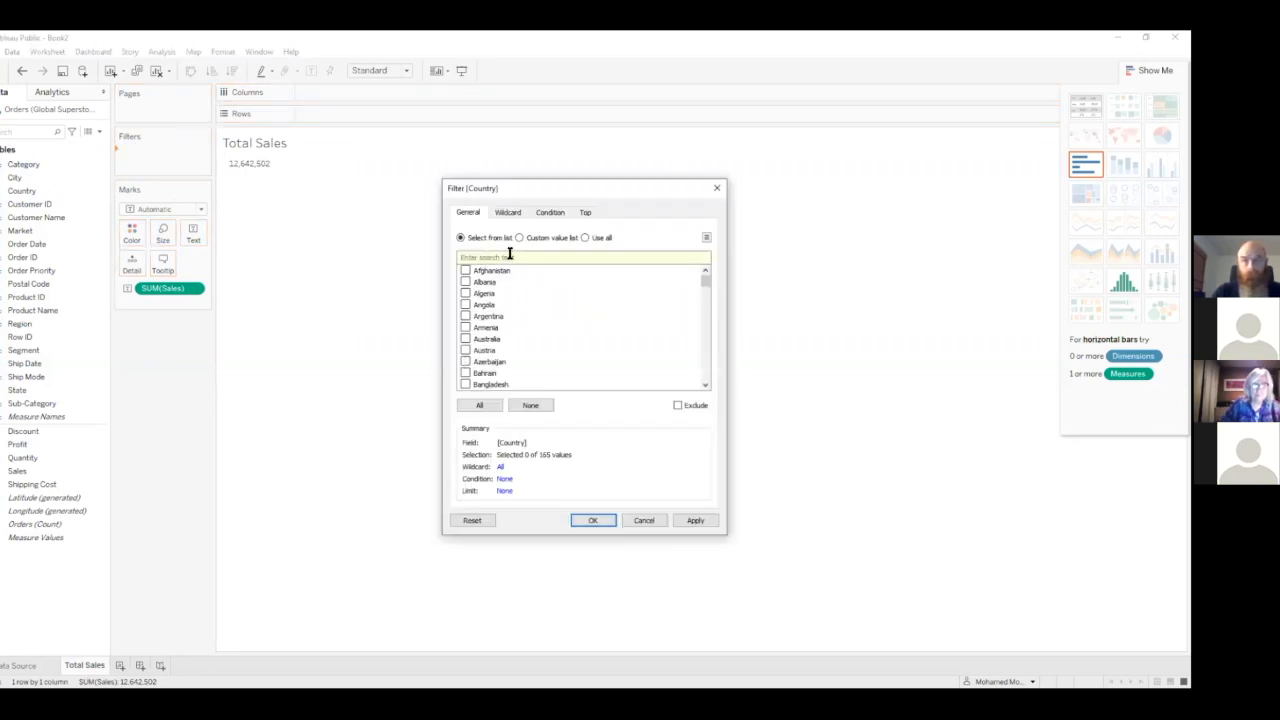
scroll(488, 340, down, 5)
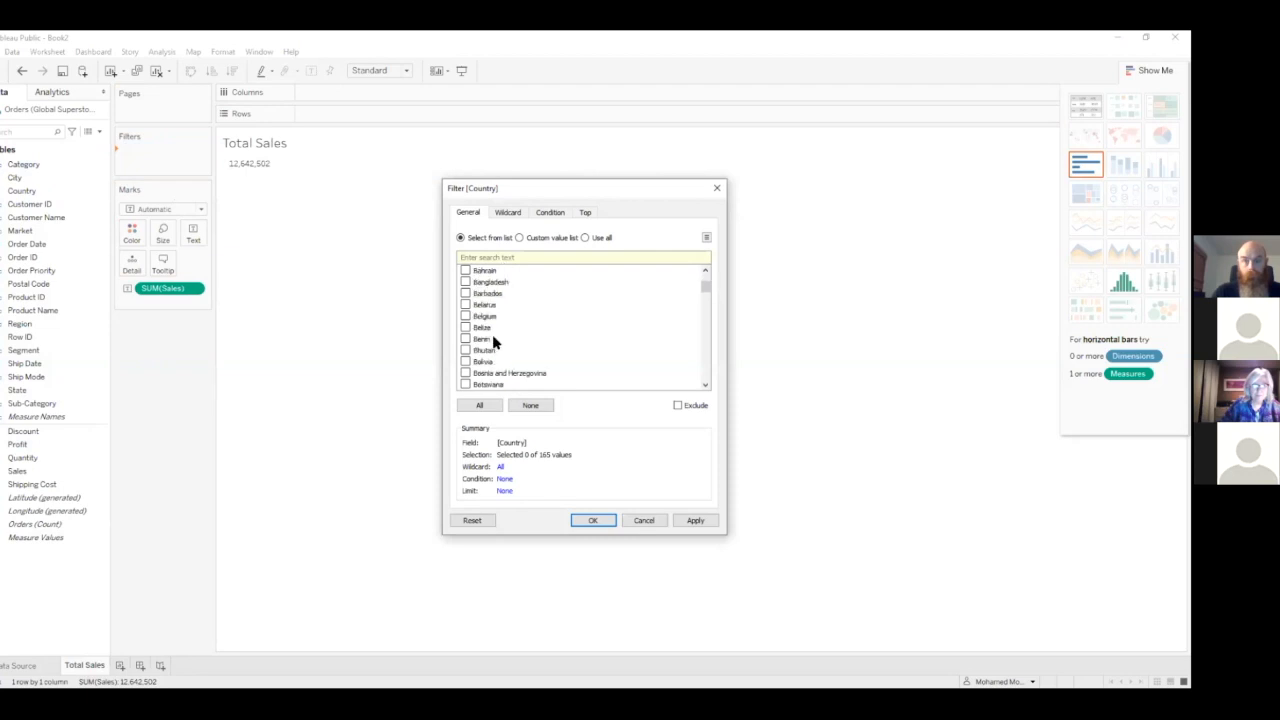
scroll(493, 342, up, 5)
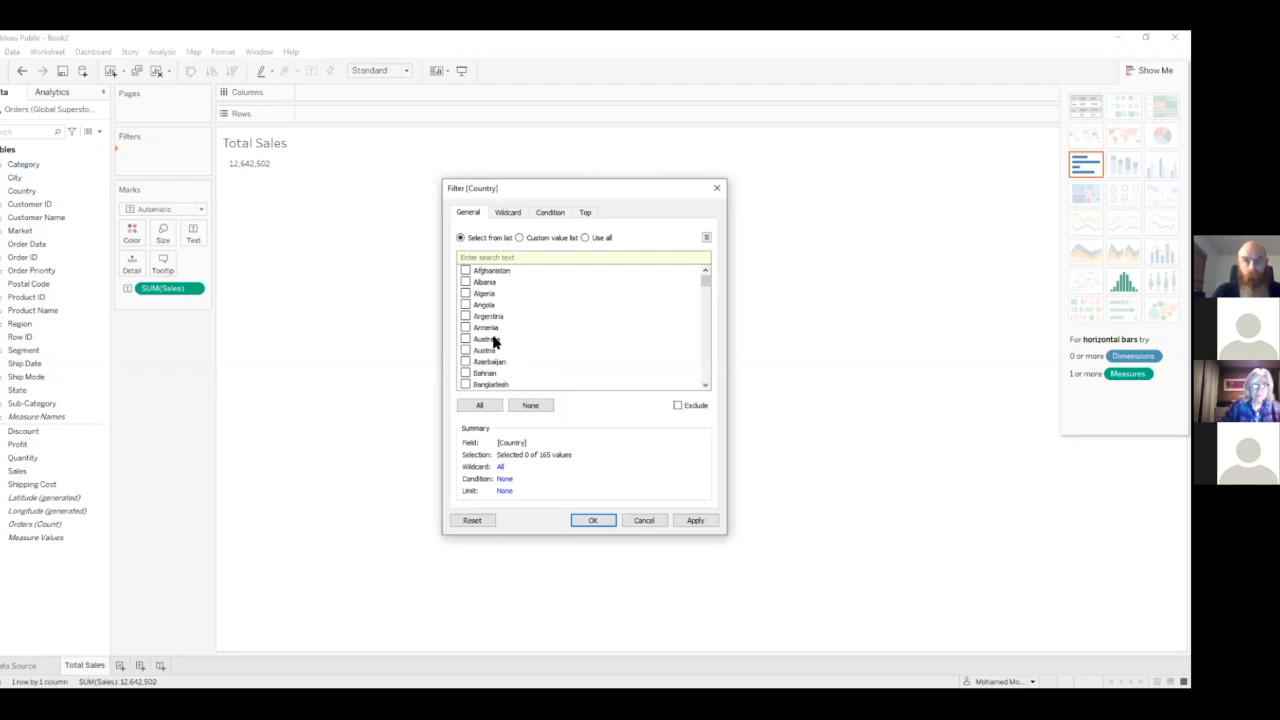
click(480, 405)
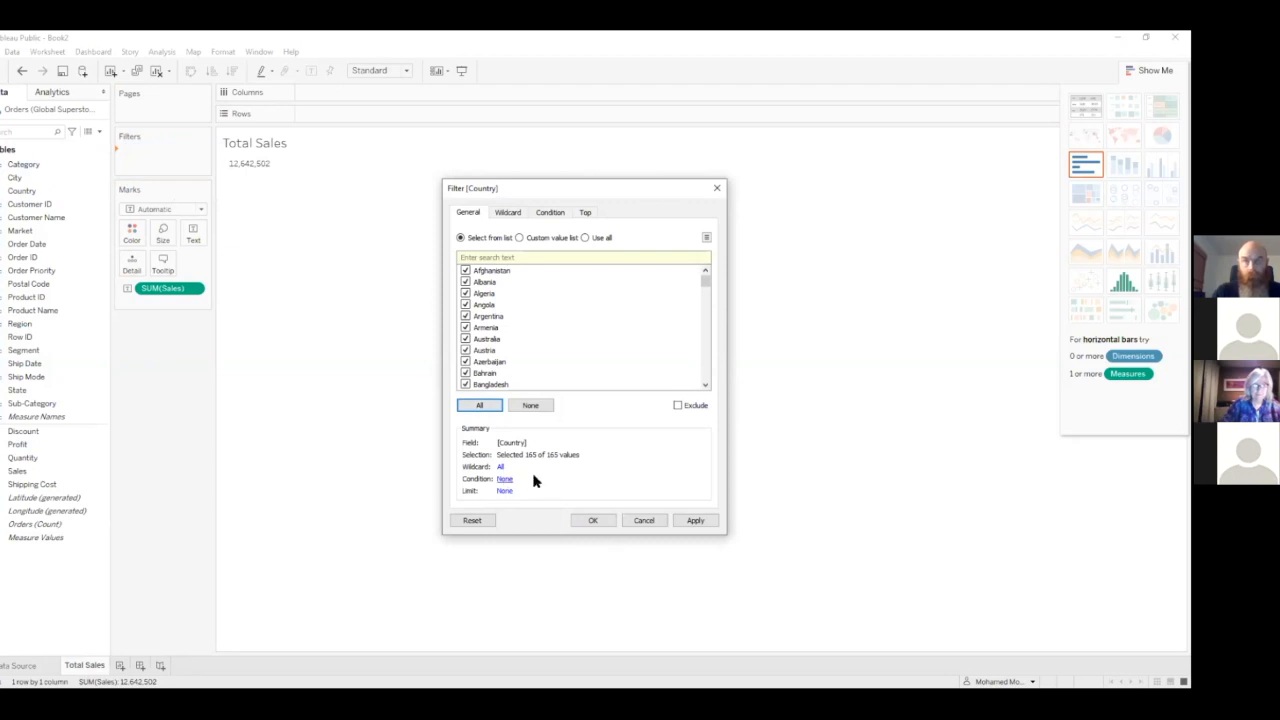
click(593, 521)
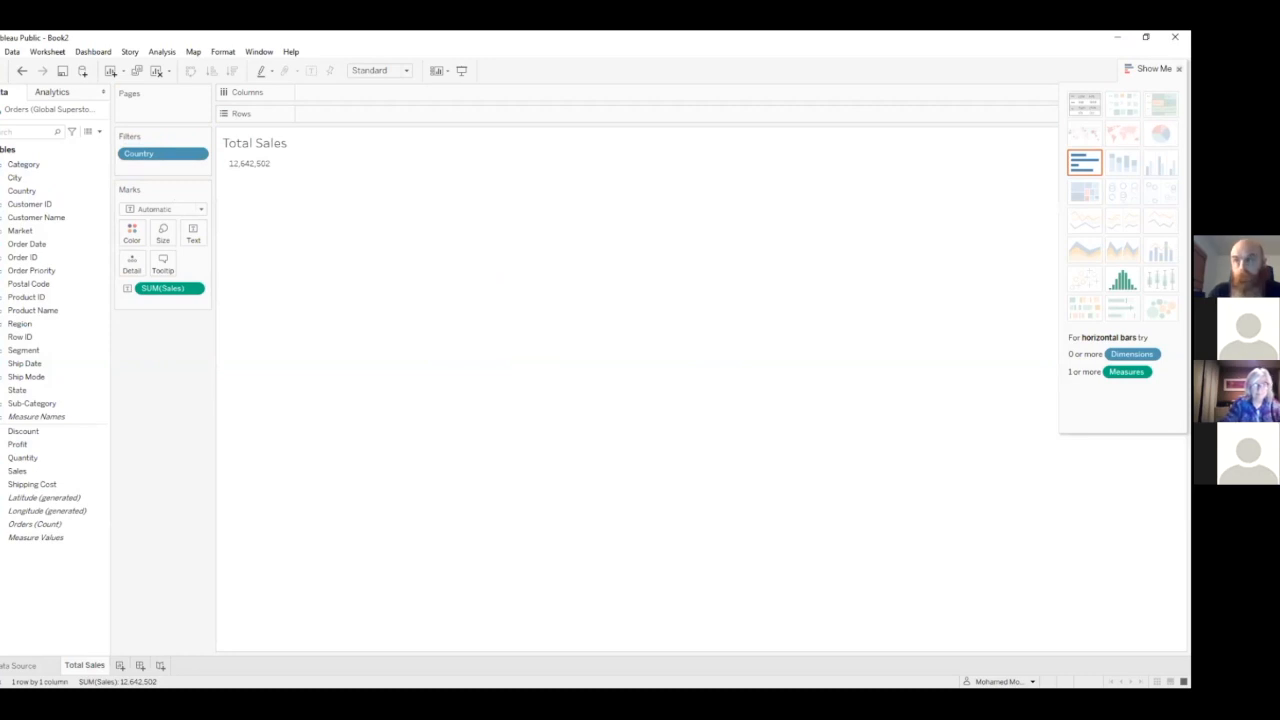
- Edit the Country filter so that only United States is selected
click(1150, 68)
right_click(170, 155)
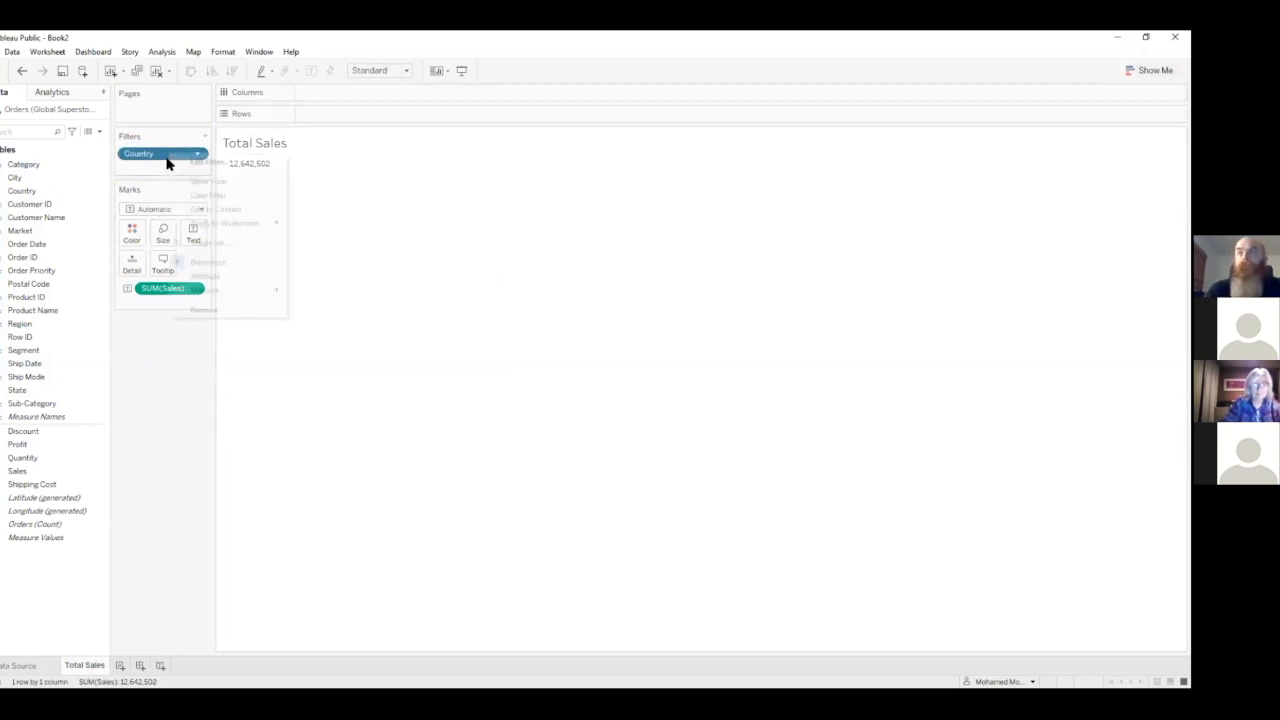
click(407, 239)
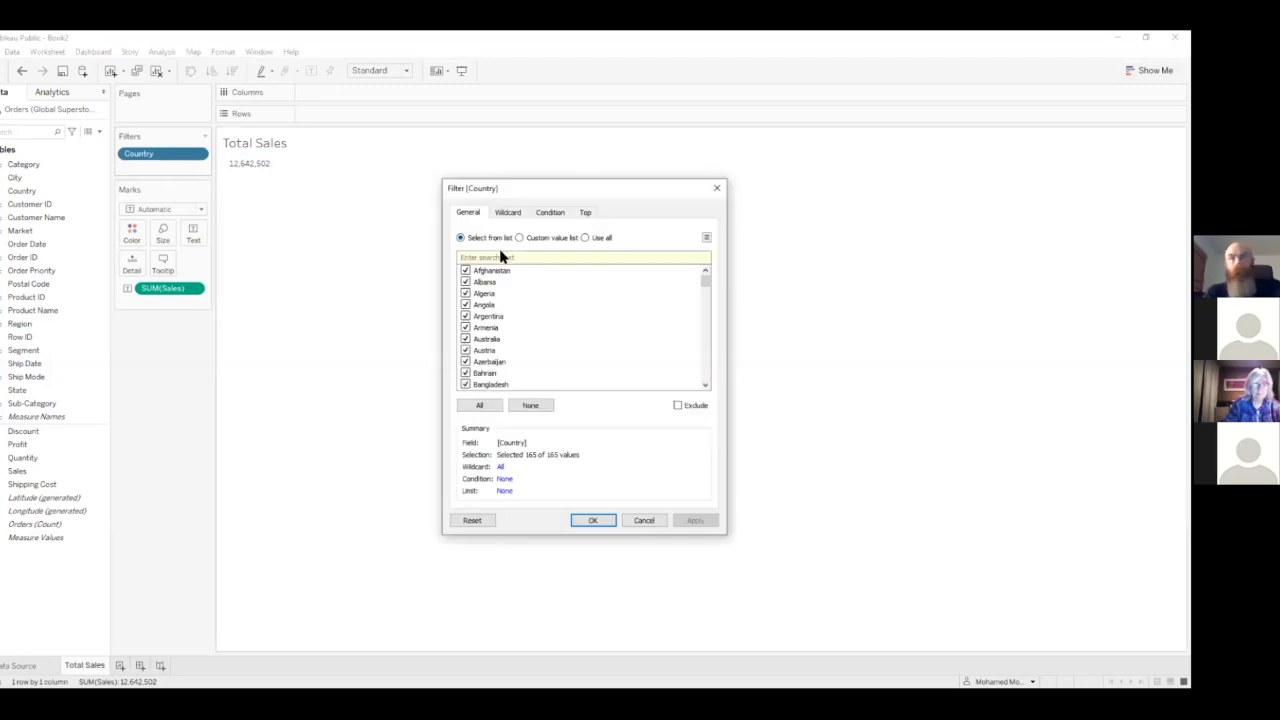
click(526, 406)
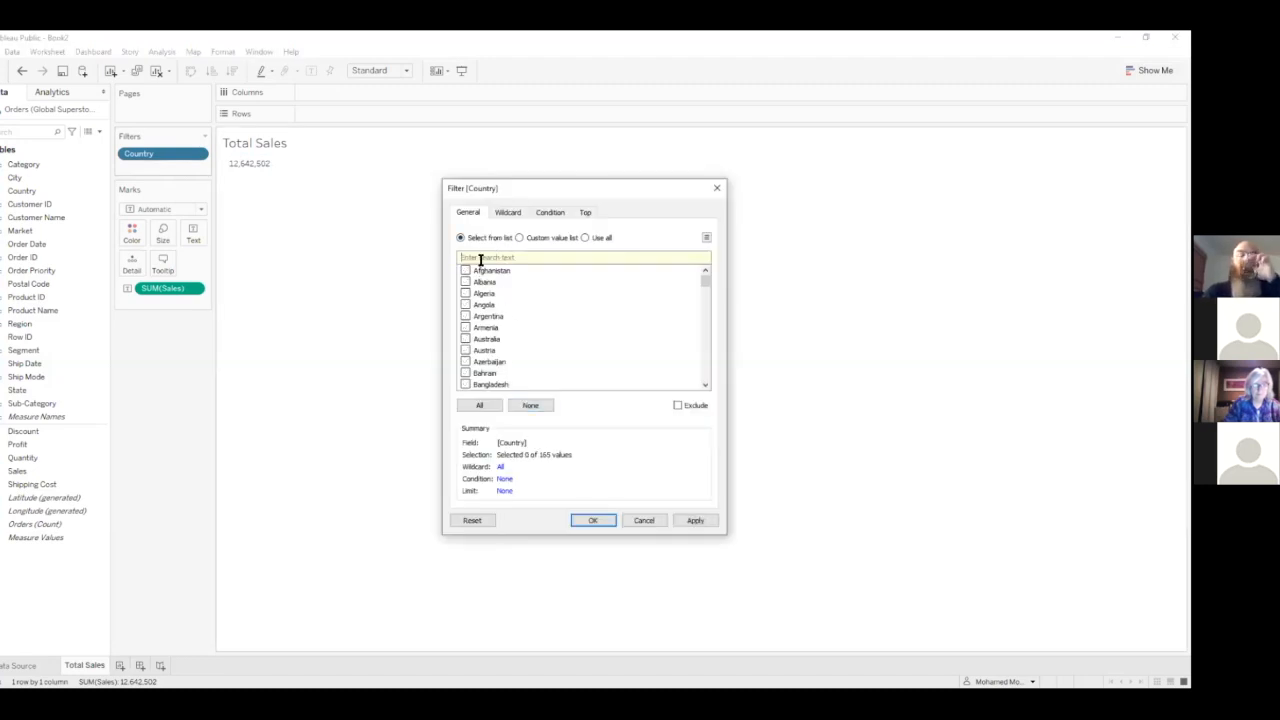
click(480, 258)
text(Uni)
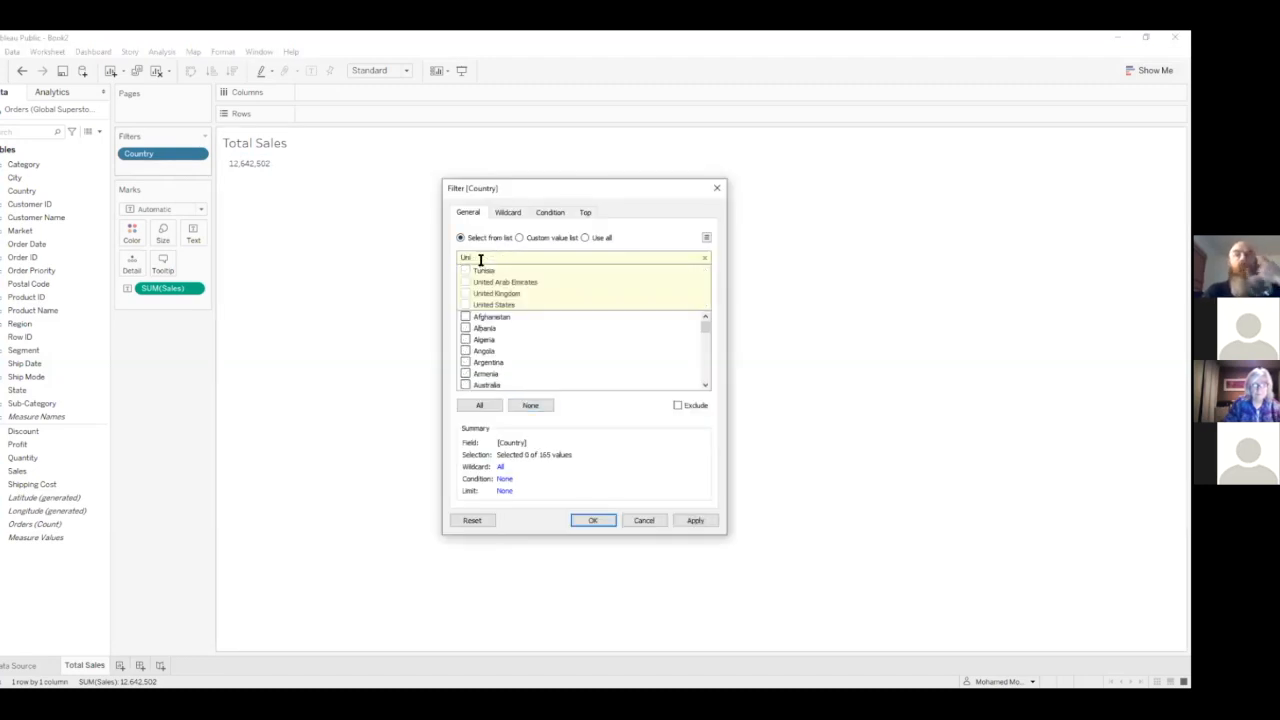
click(465, 304)
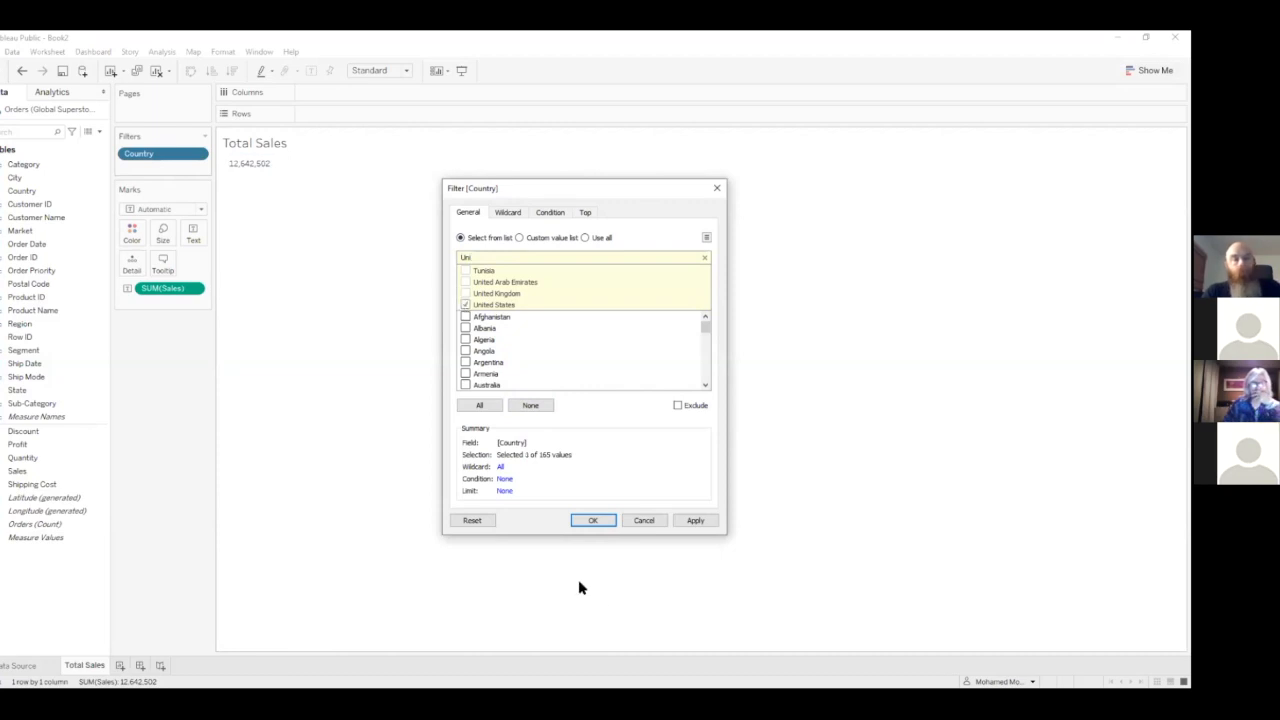
click(593, 526)
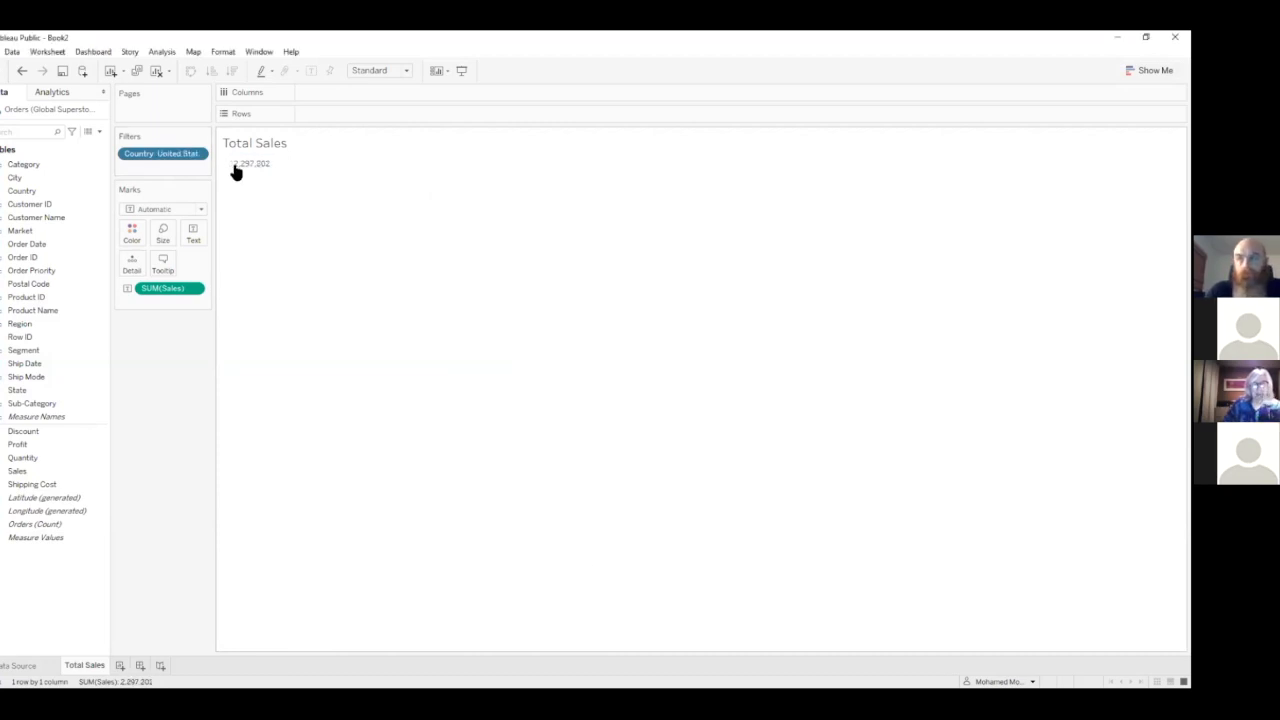
- Show the Country filter control beside the Total Sales view and set it to Single Value (dropdown)
right_click(175, 157)
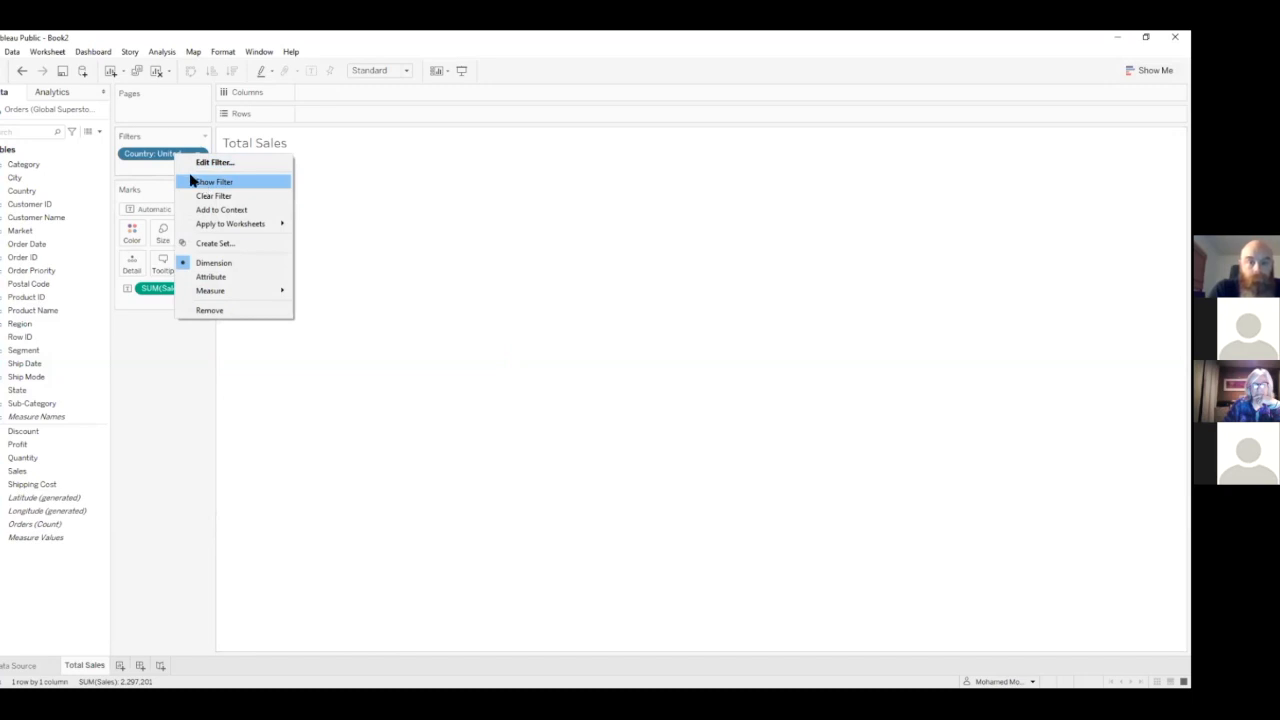
click(193, 183)
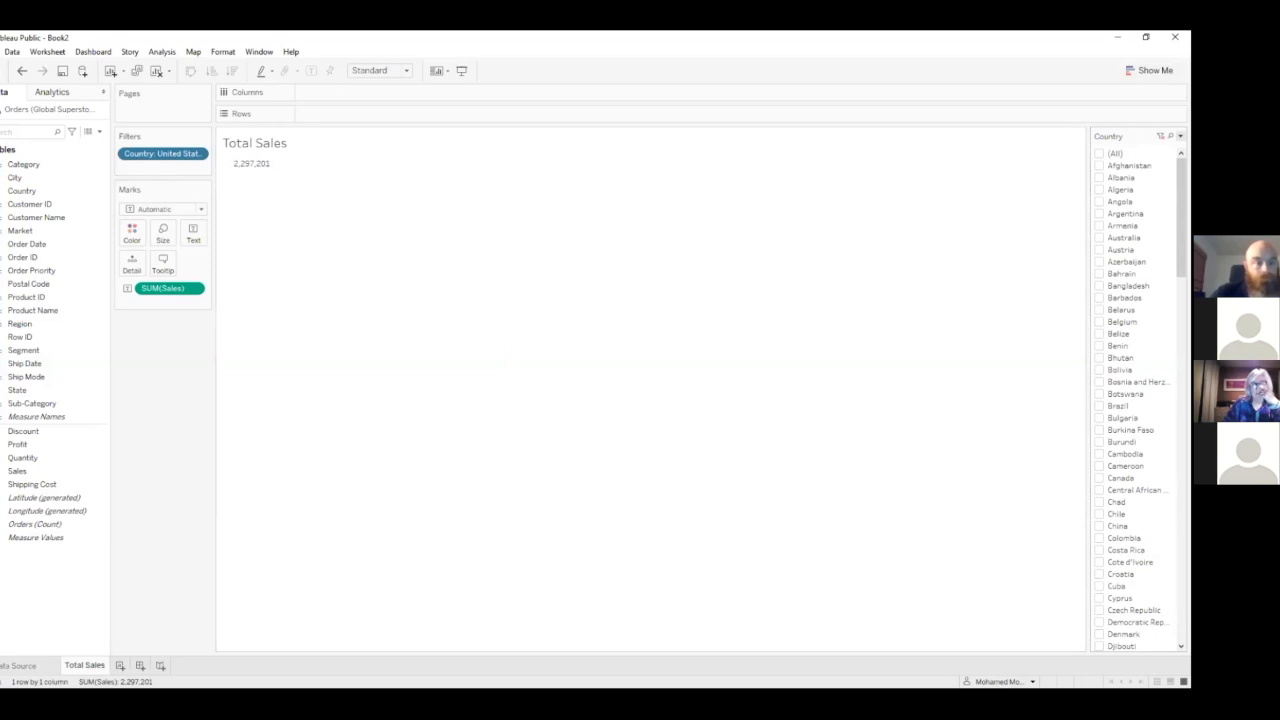
click(1180, 135)
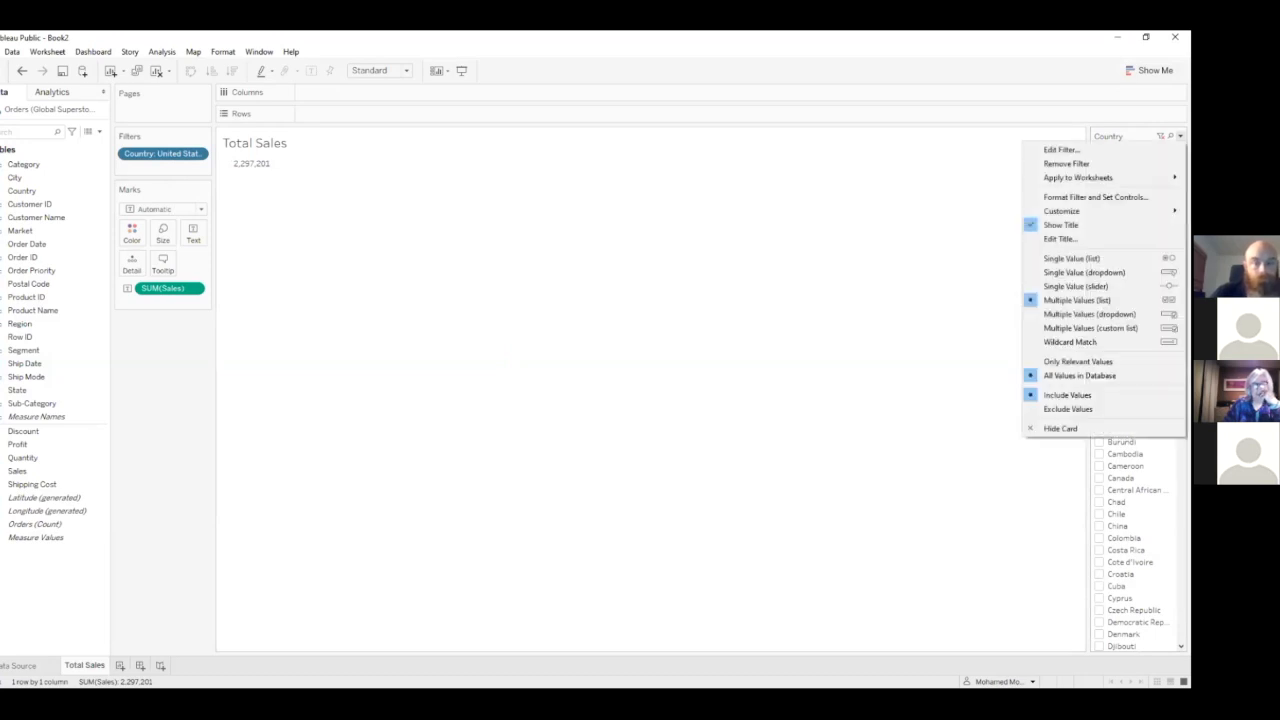
key(Escape)
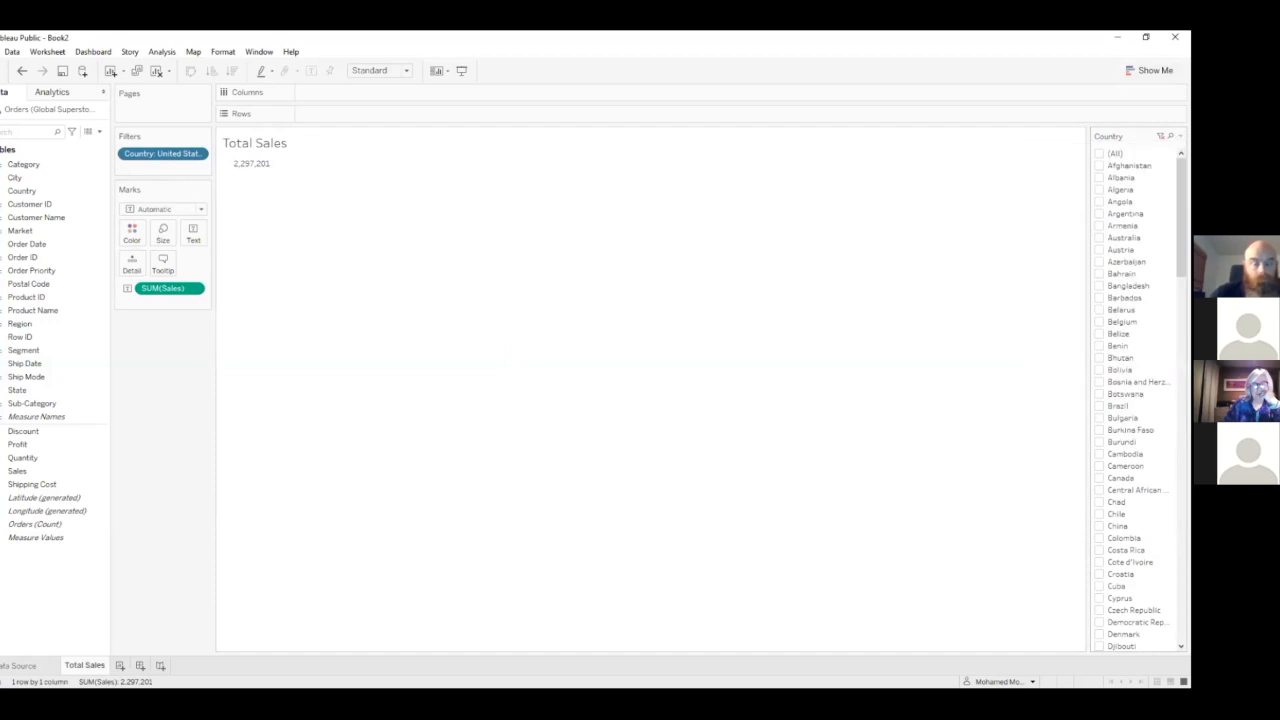
scroll(1135, 400, down, 5)
scroll(1135, 400, up, 5)
click(1180, 135)
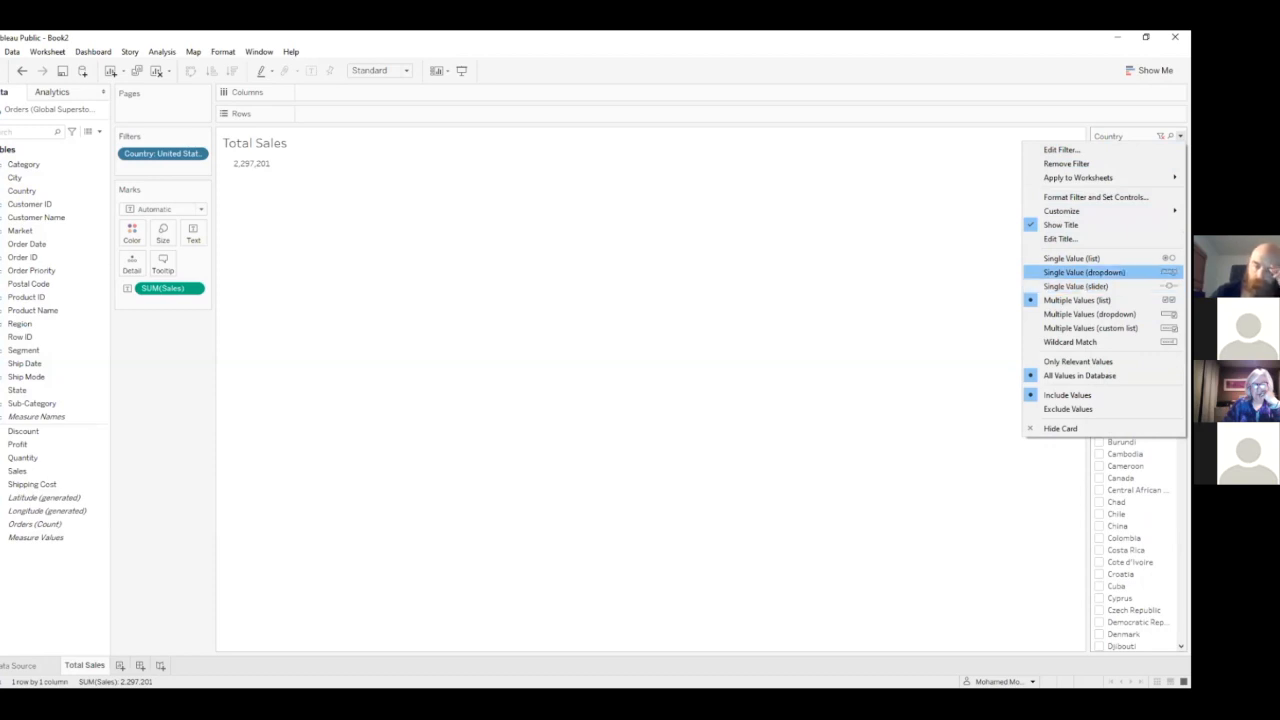
click(1084, 272)
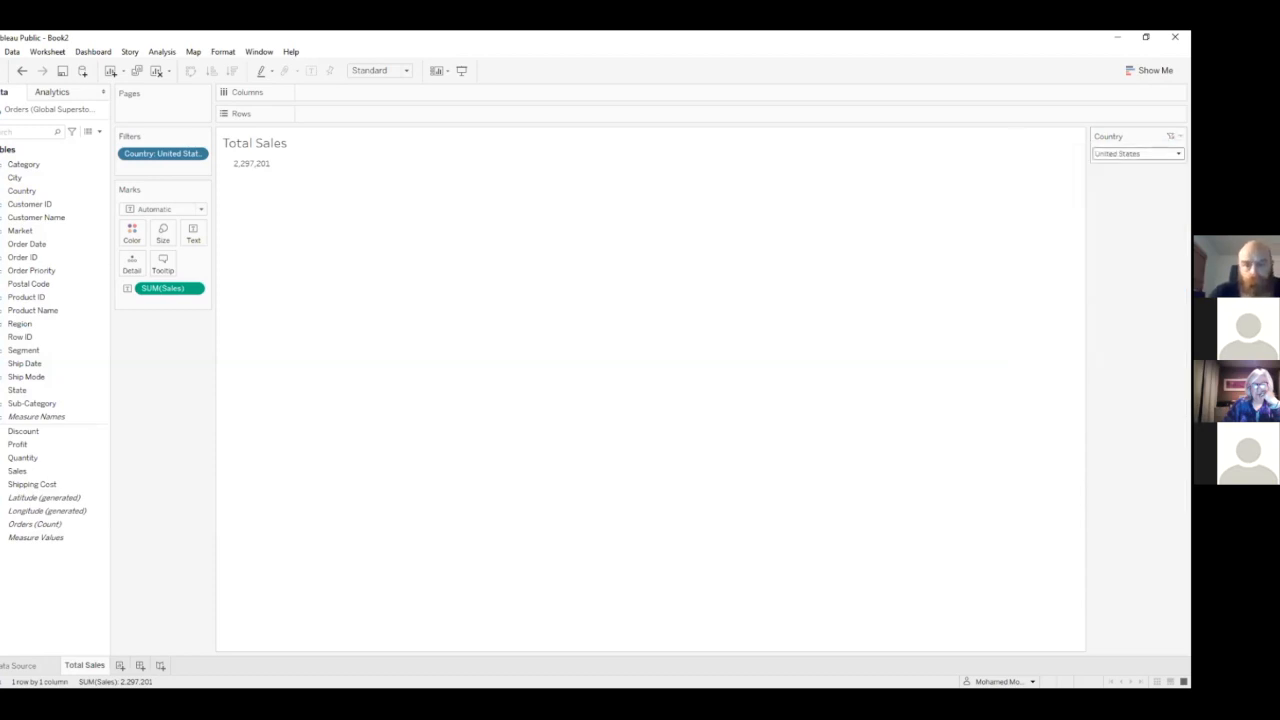
- Test the Country filter by switching it to Canada and back to United States
click(1178, 154)
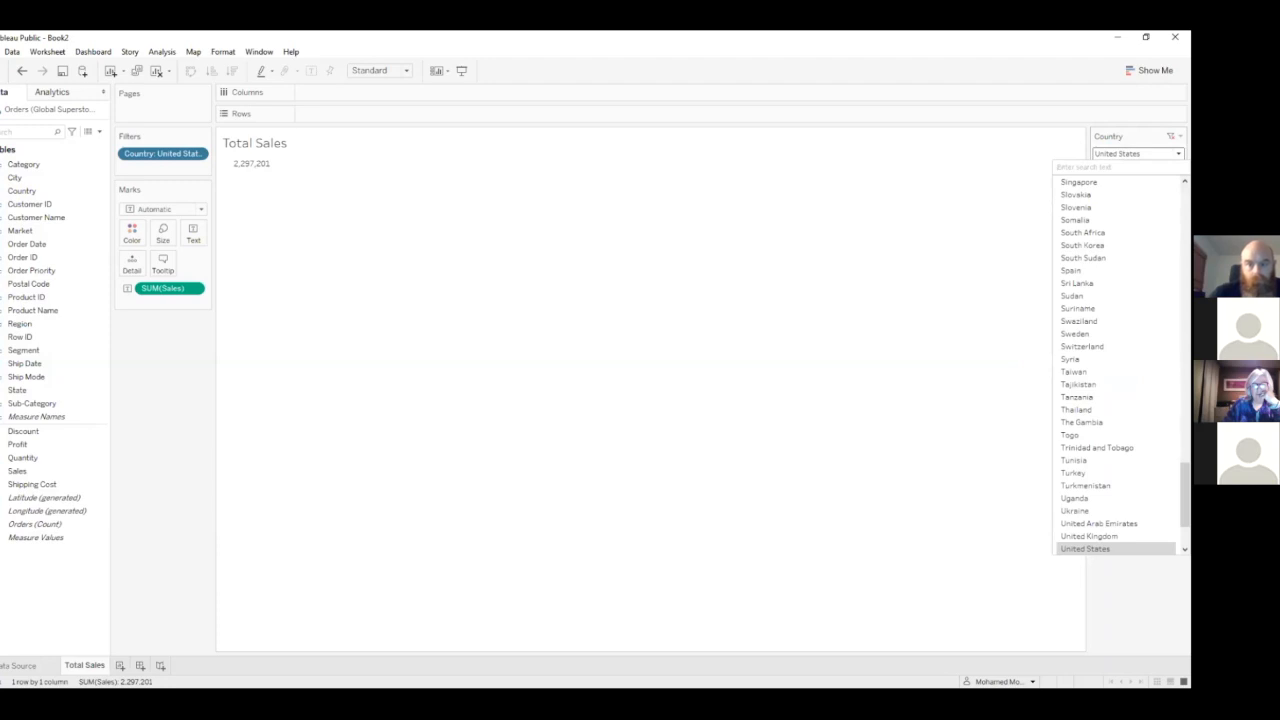
text(Can)
key(Down)
key(Return)
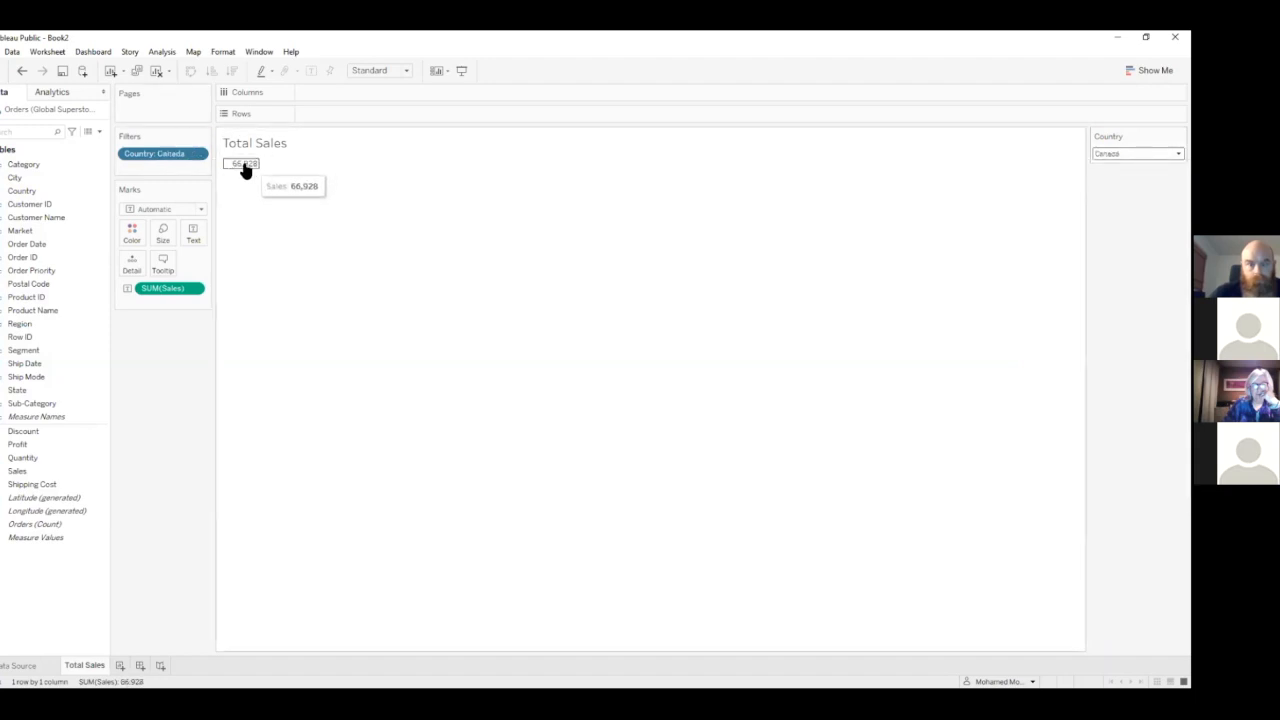
click(1178, 154)
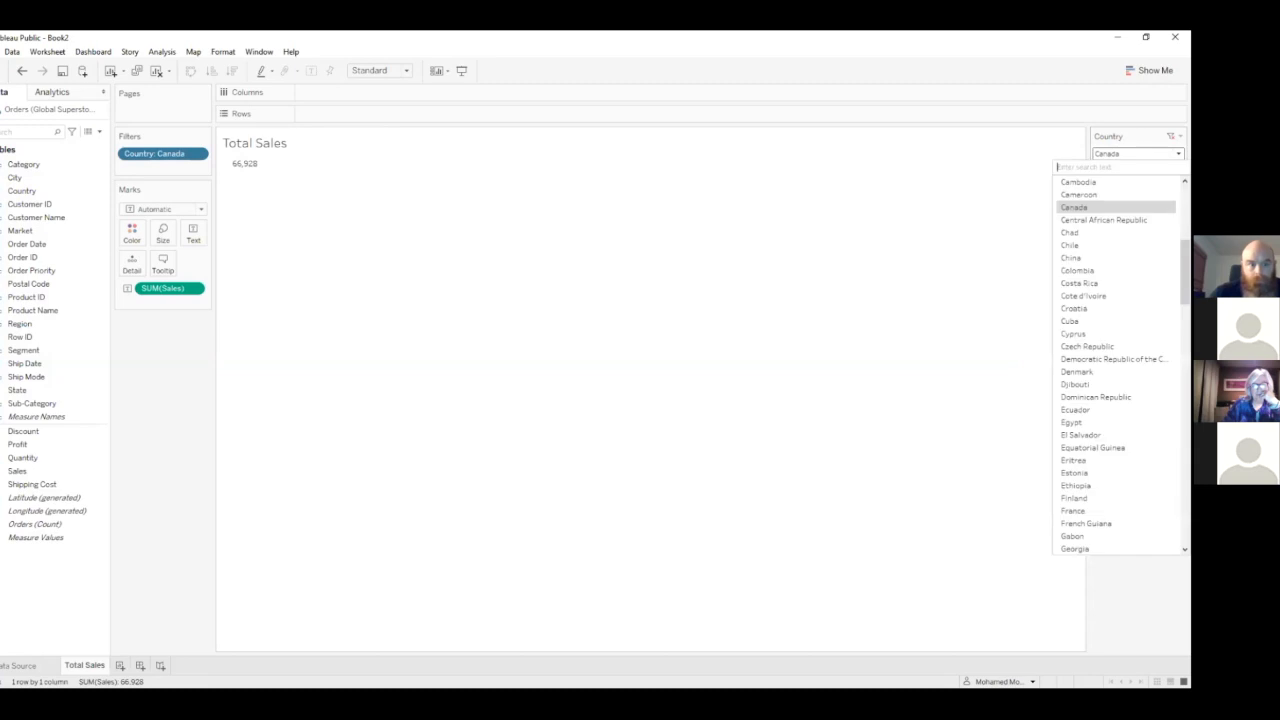
text(Uni)
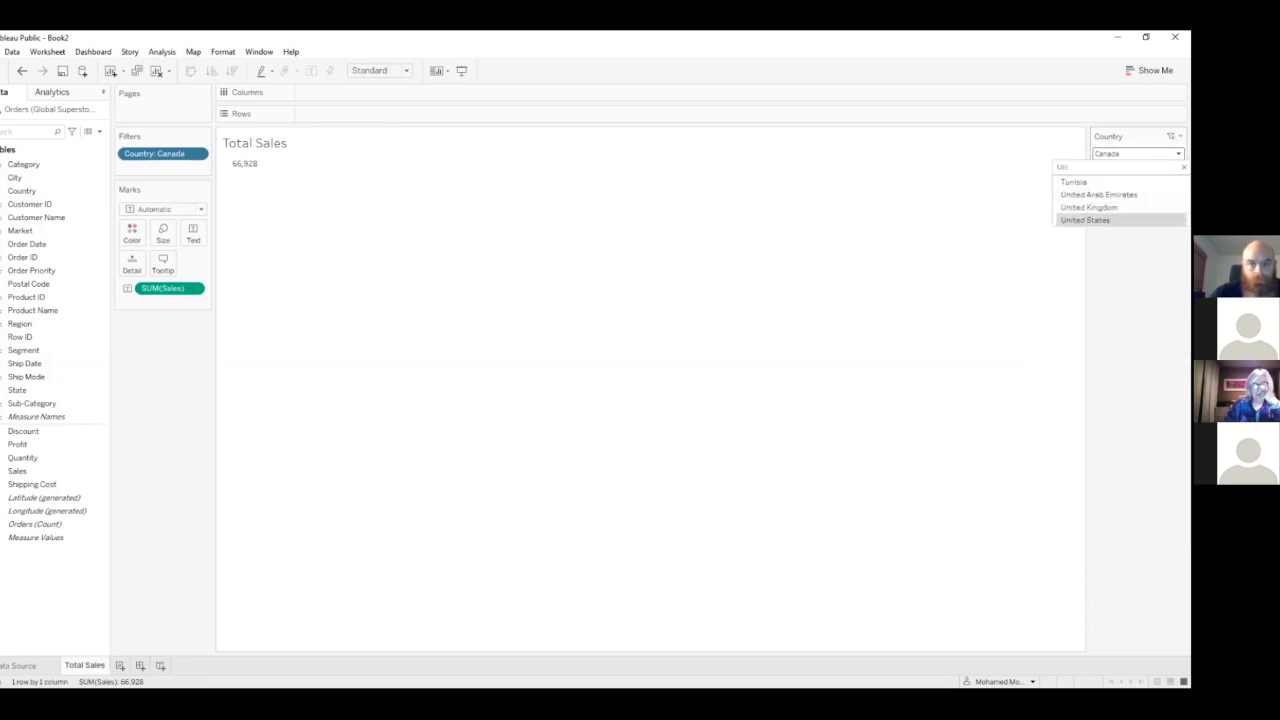
key(Return)
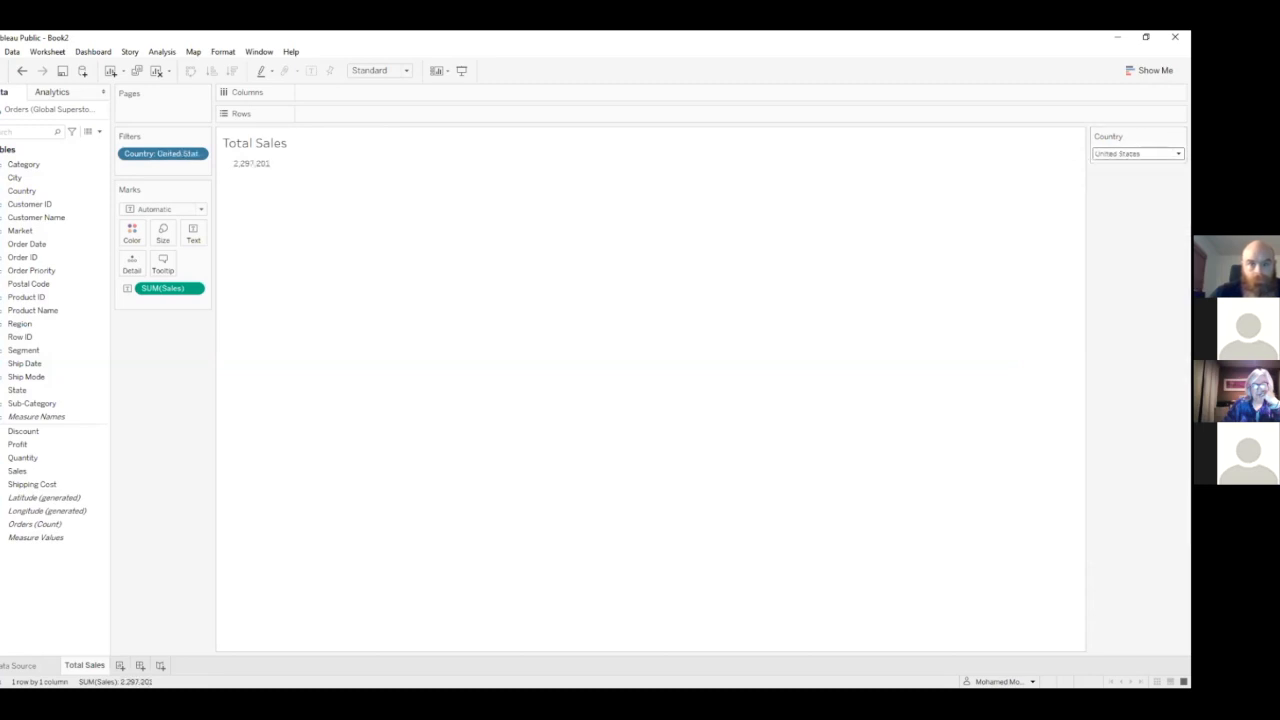
right_click(244, 167)
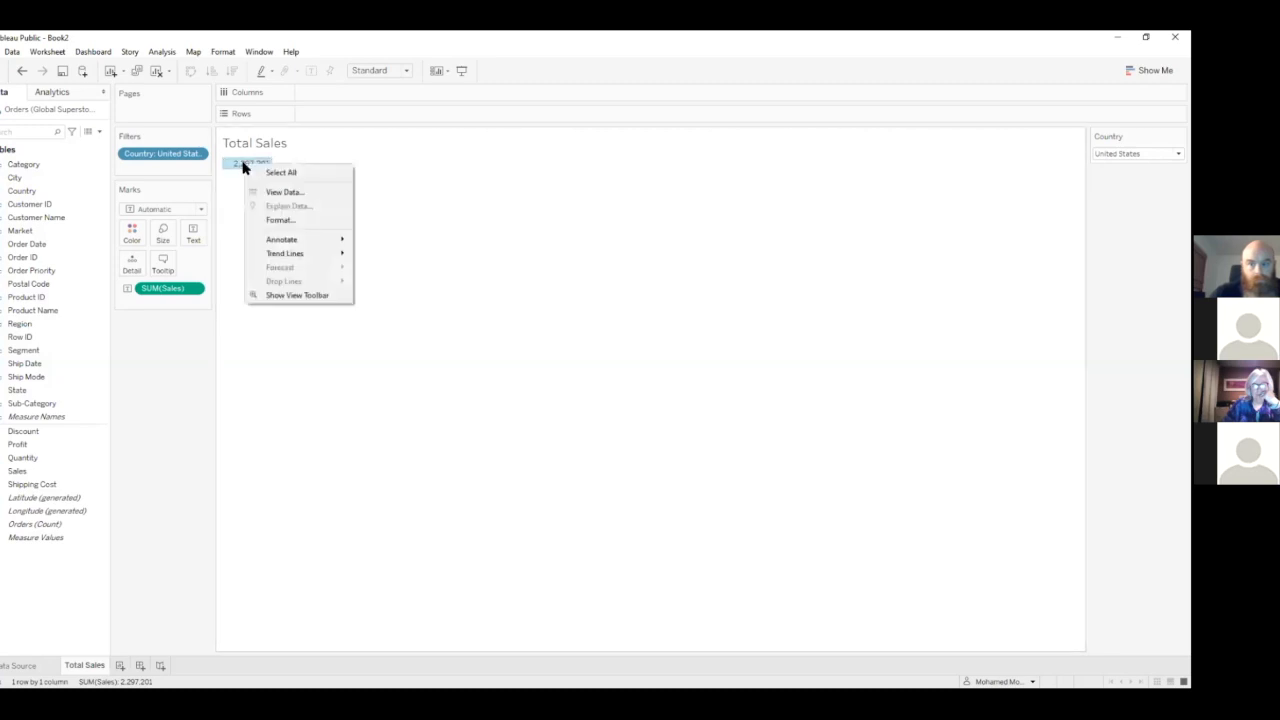
click(268, 219)
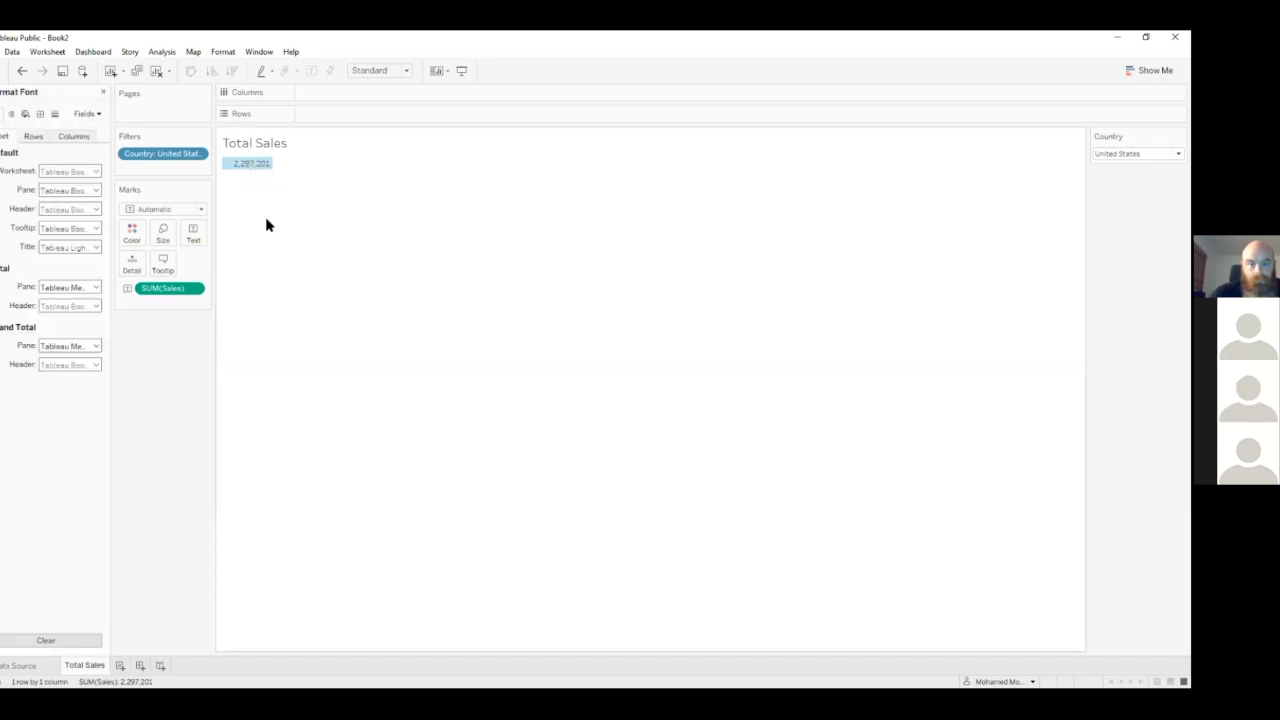
click(102, 92)
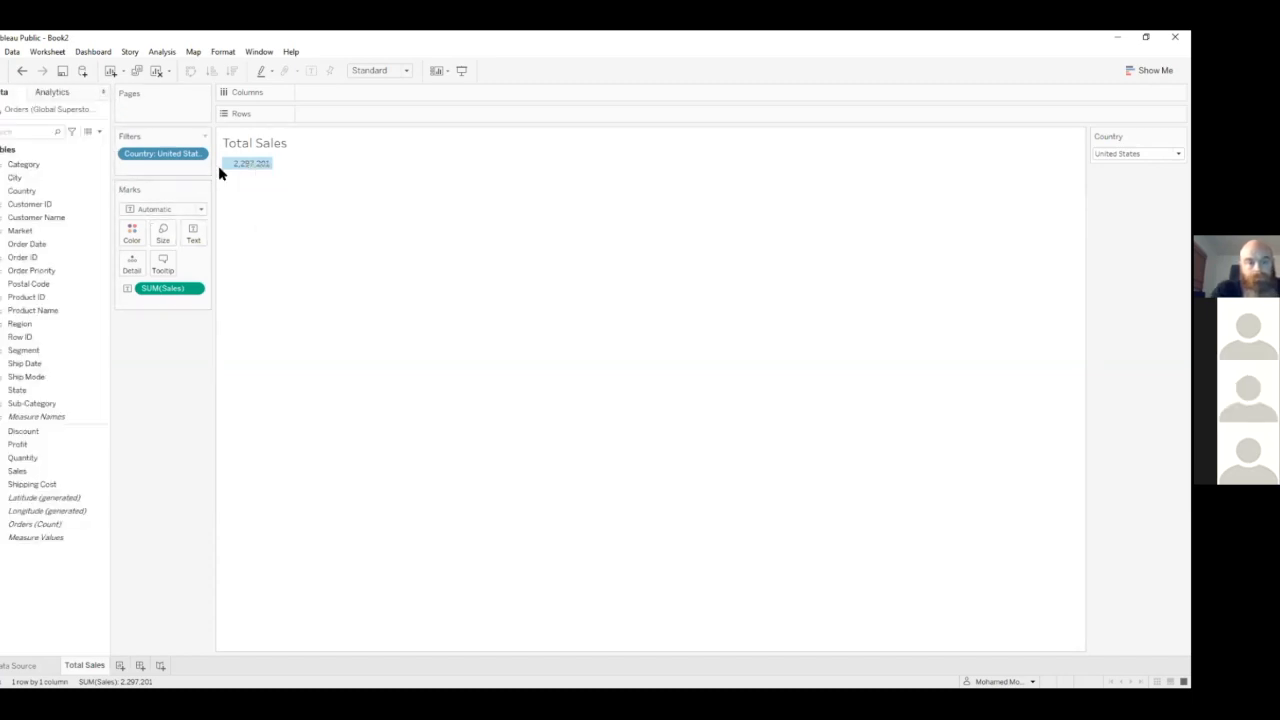
right_click(161, 292)
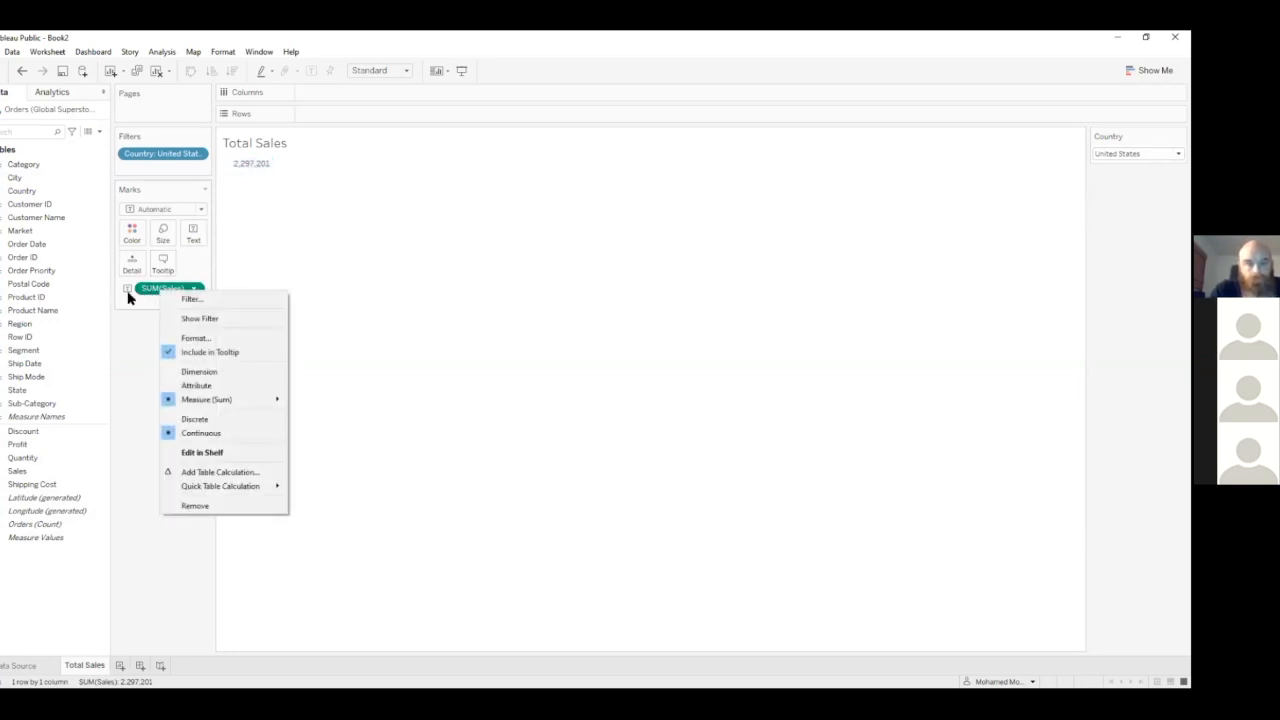
click(138, 364)
click(35, 472)
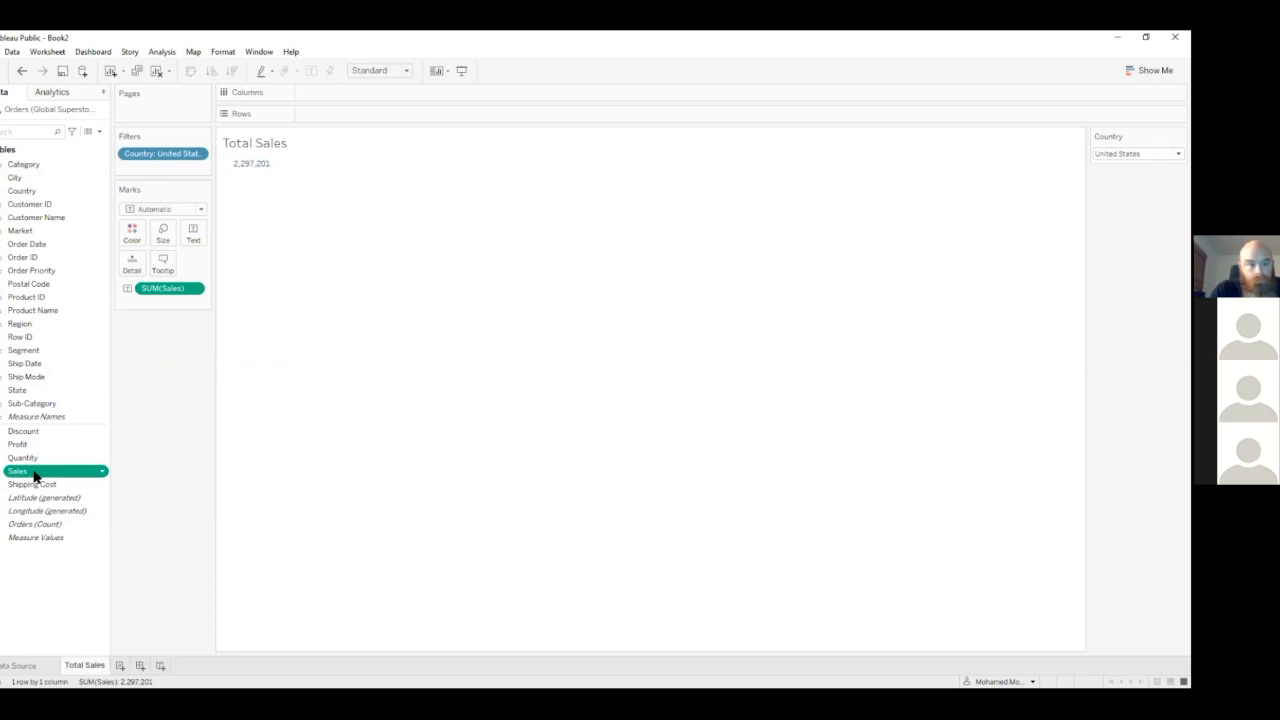
right_click(33, 476)
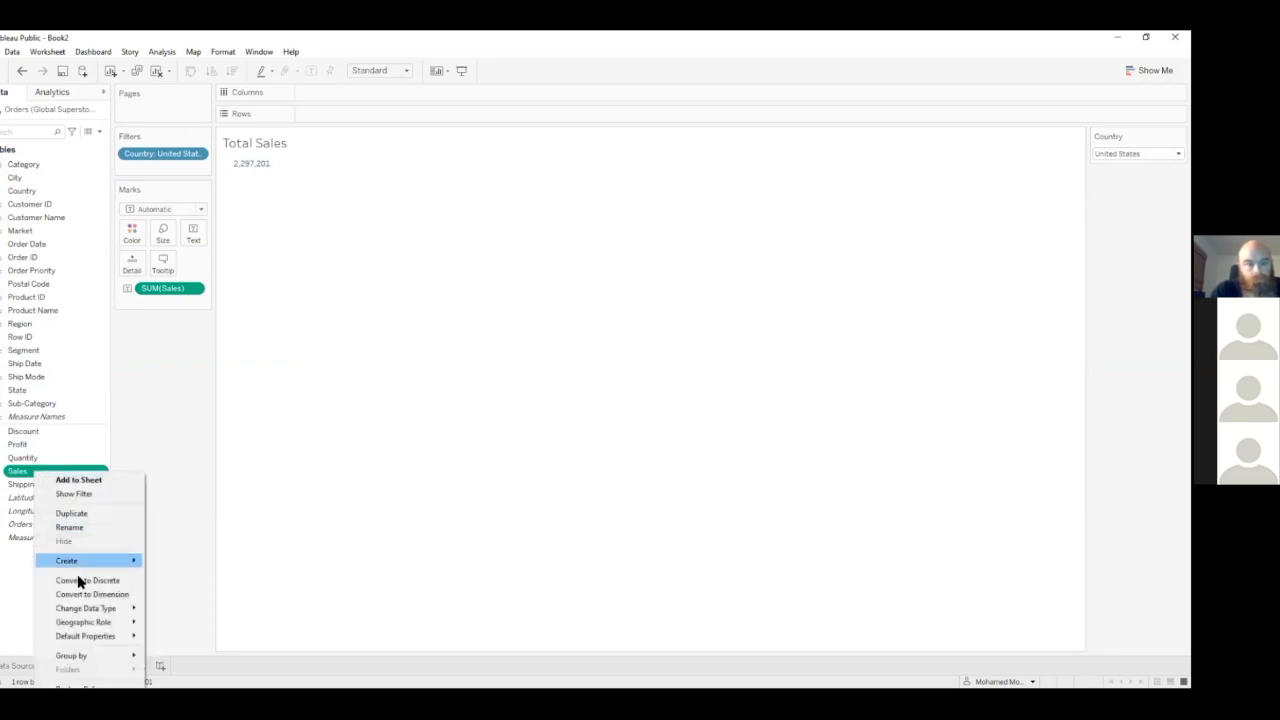
mouse_move(105, 638)
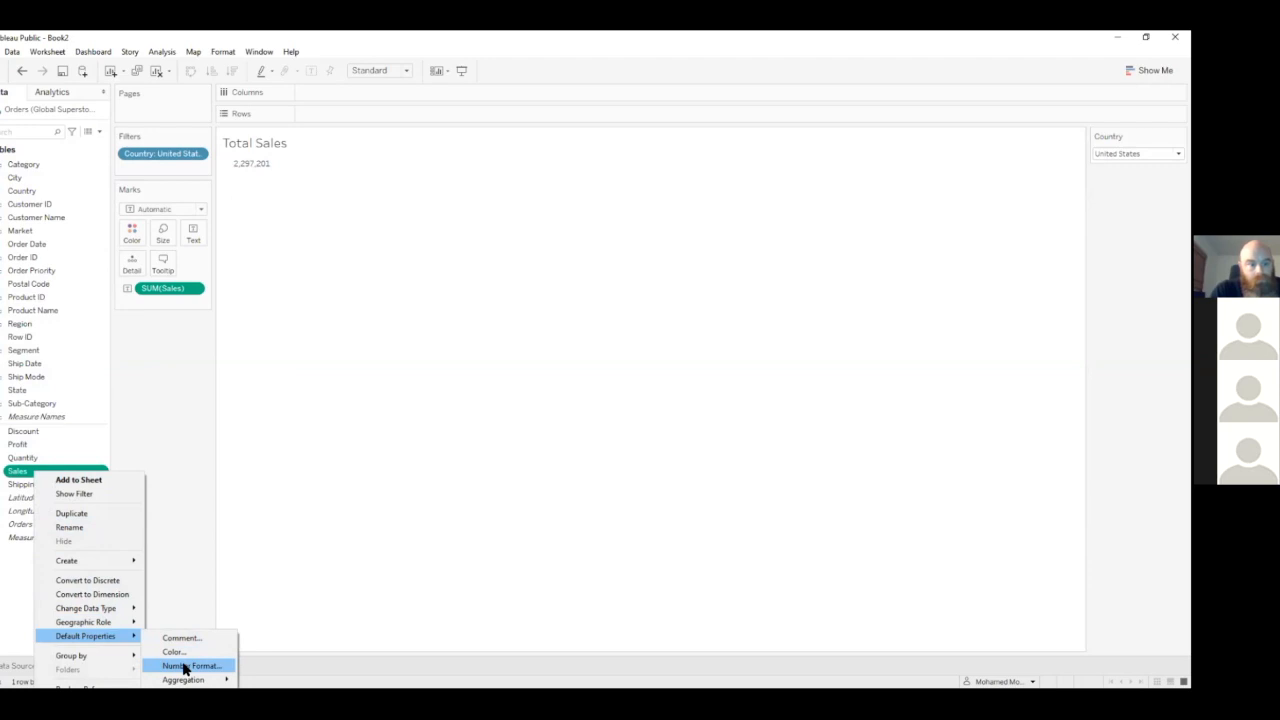
click(167, 445)
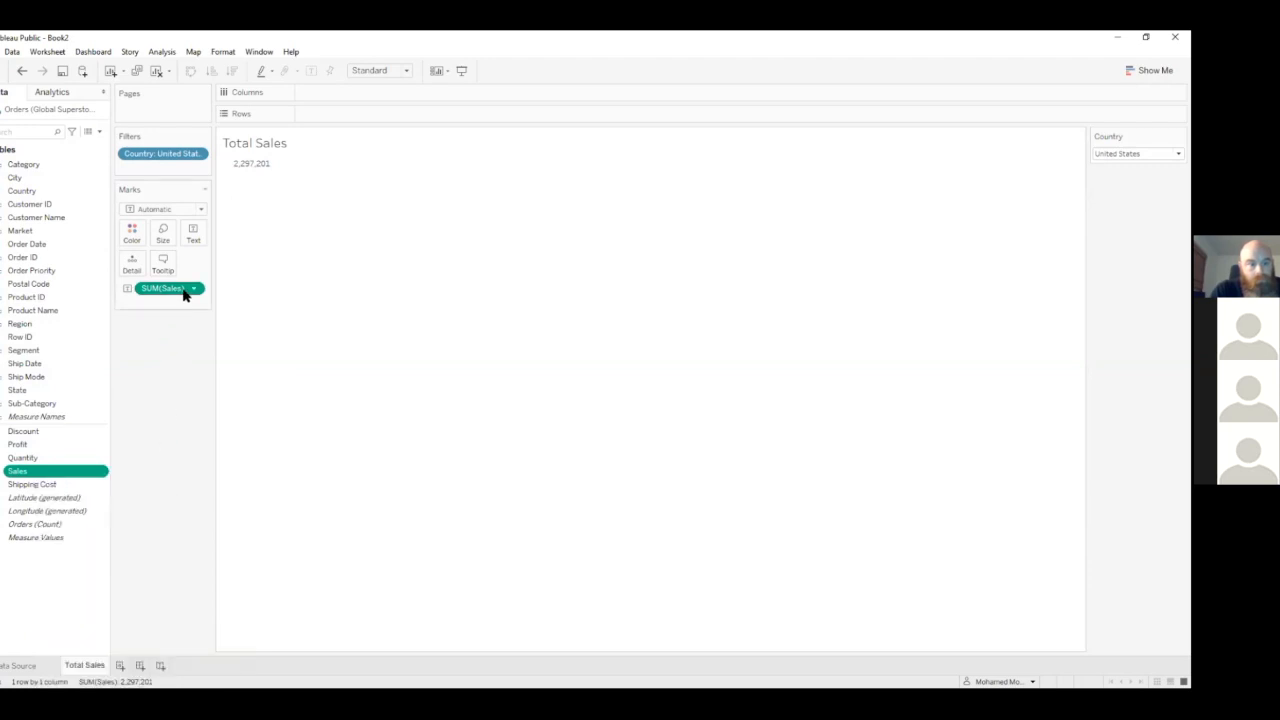
right_click(170, 291)
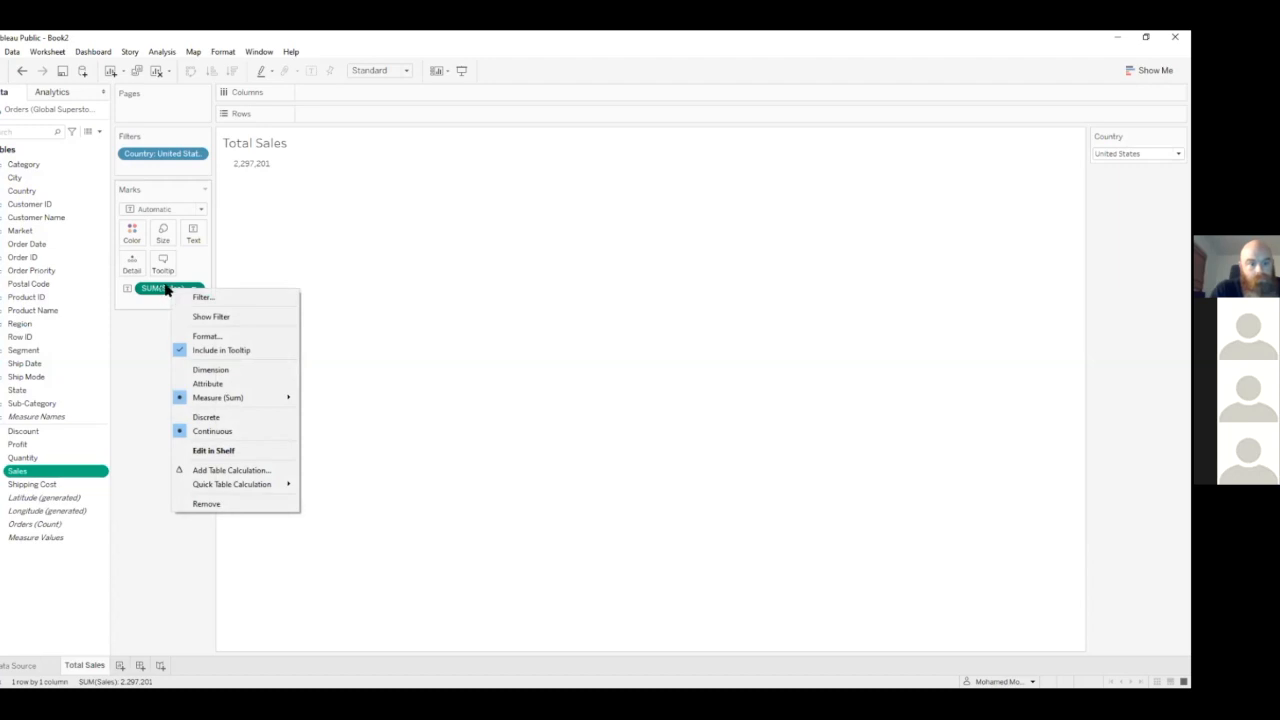
click(144, 331)
- Set the default number format of the Sales field to Currency (Standard) with the English (United States) locale
right_click(62, 476)
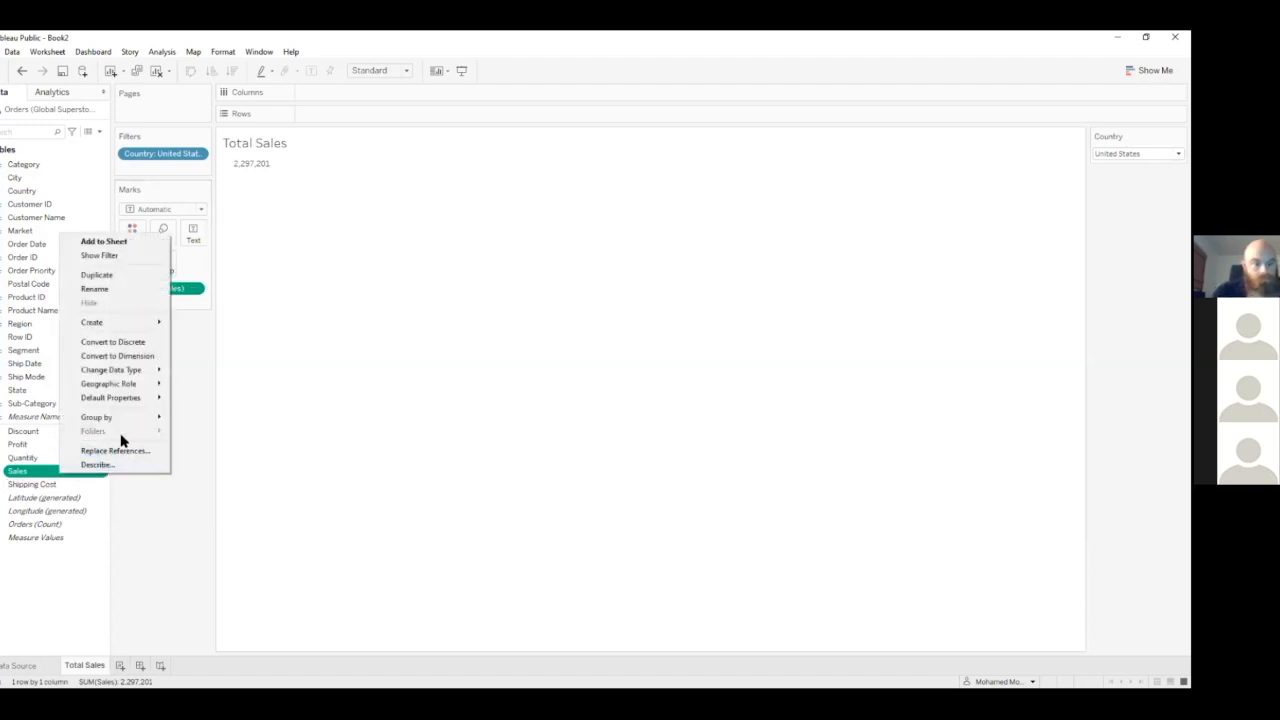
mouse_move(150, 398)
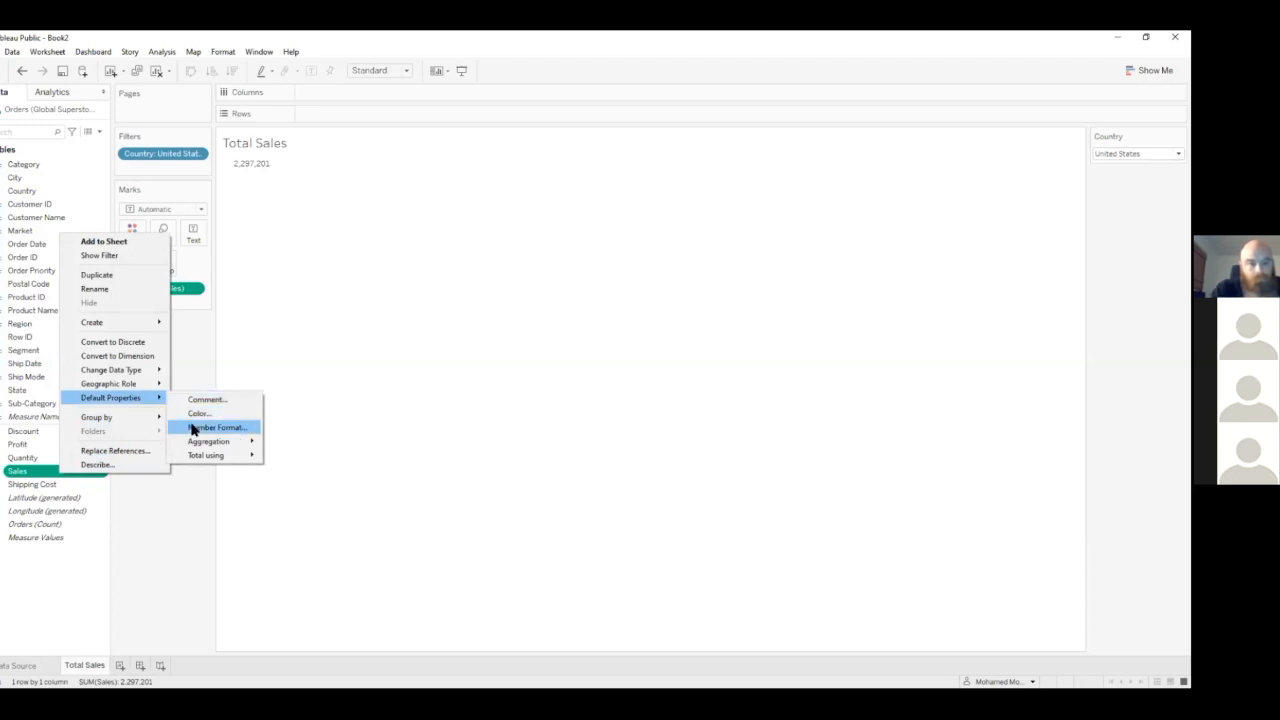
click(194, 430)
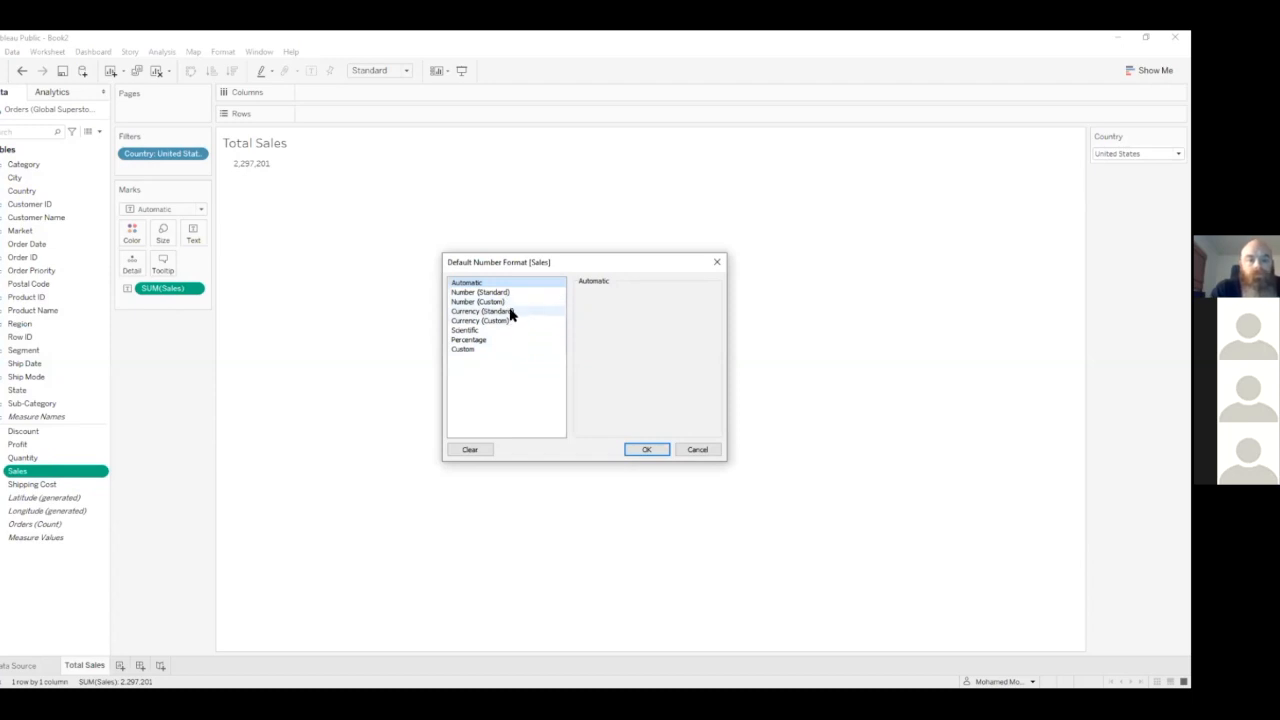
click(511, 314)
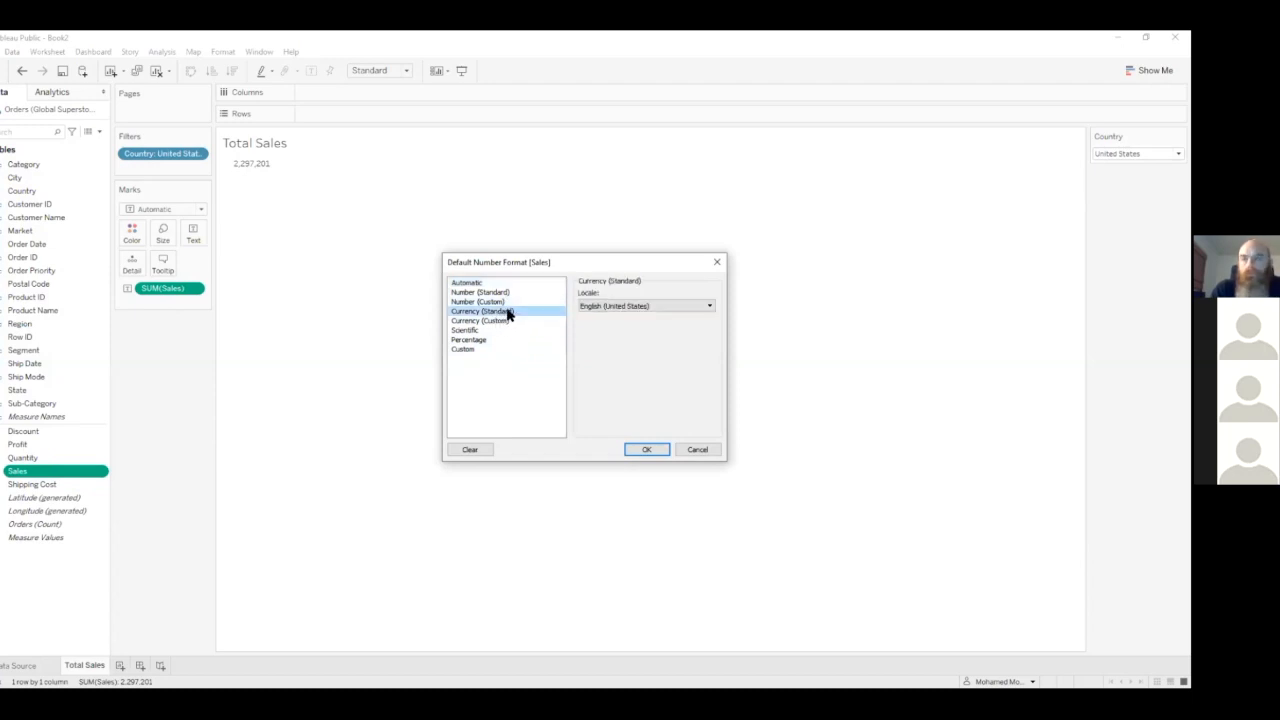
click(647, 450)
mouse_move(232, 168)
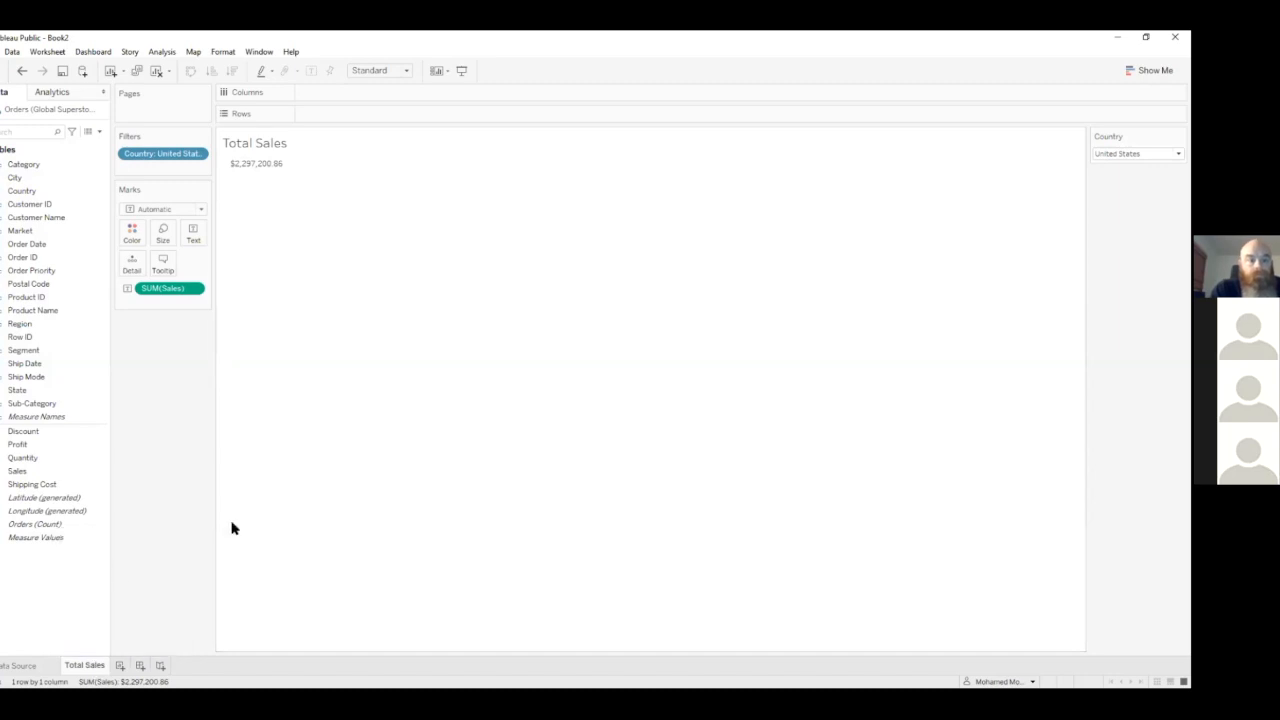
- Add a new worksheet and rename it Total Profit
click(121, 666)
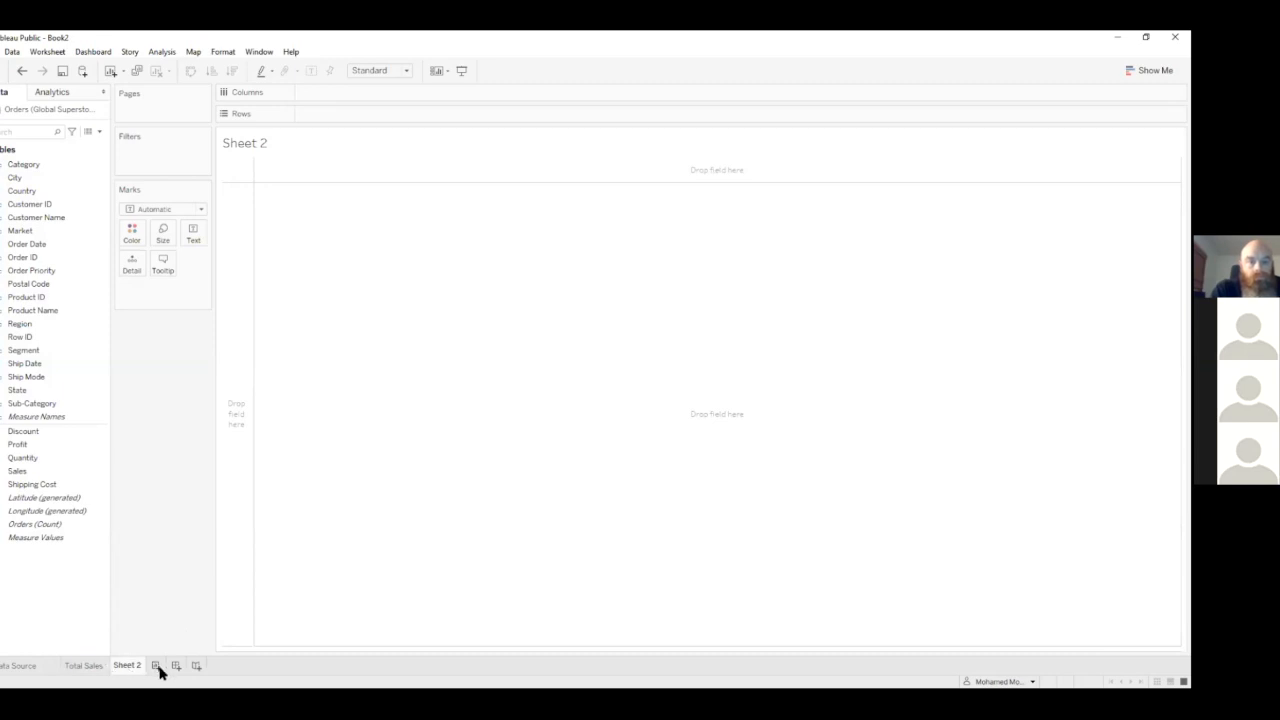
double_click(127, 666)
text(Total Profit)
key(Return)
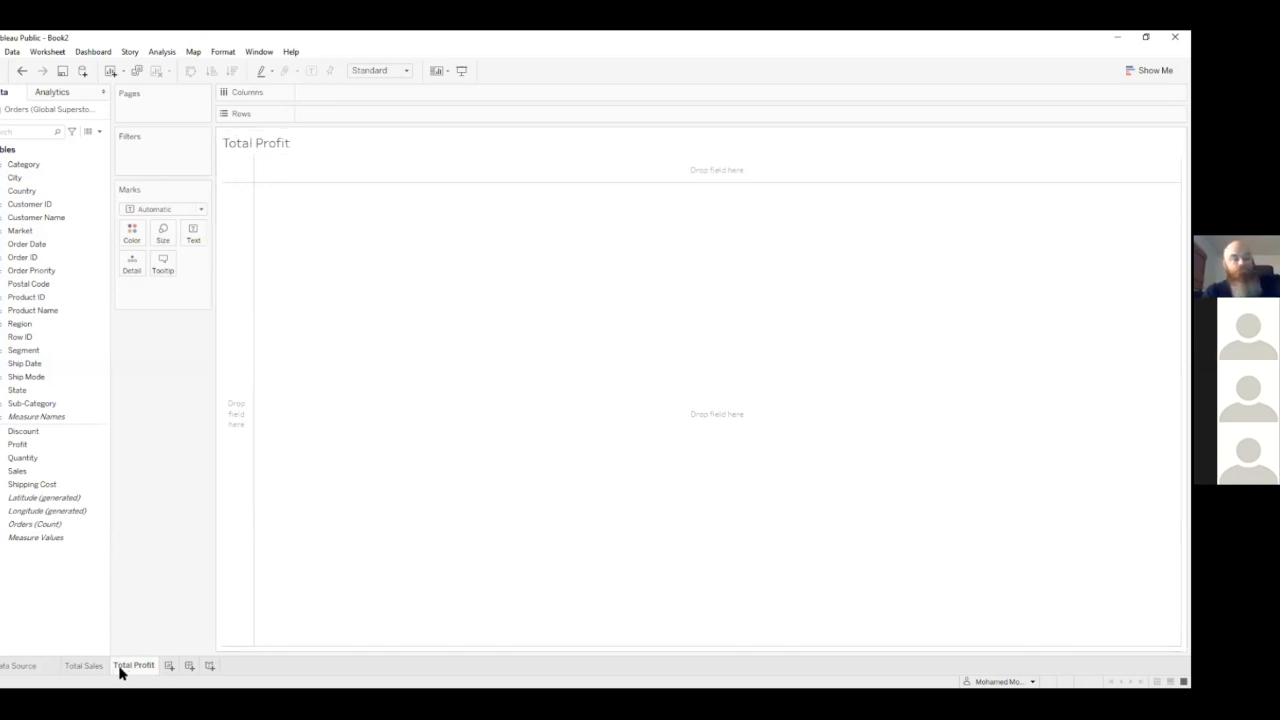
double_click(265, 145)
triple_click(514, 306)
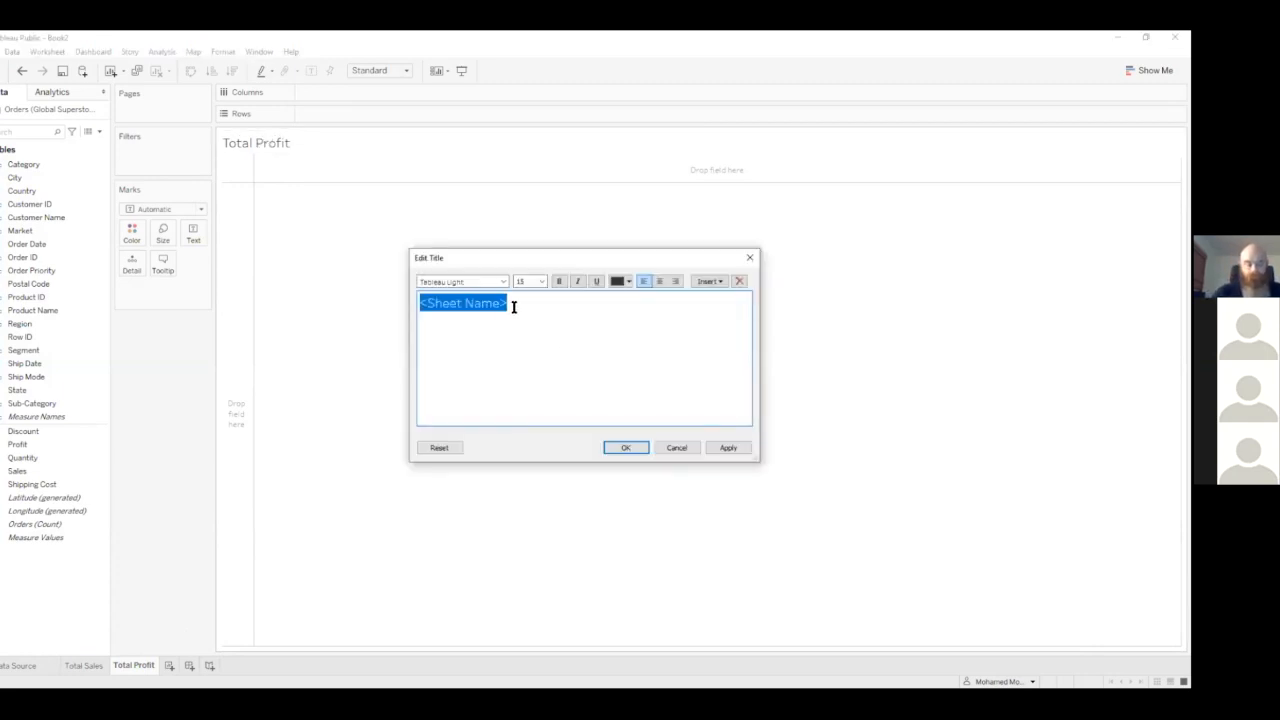
click(422, 300)
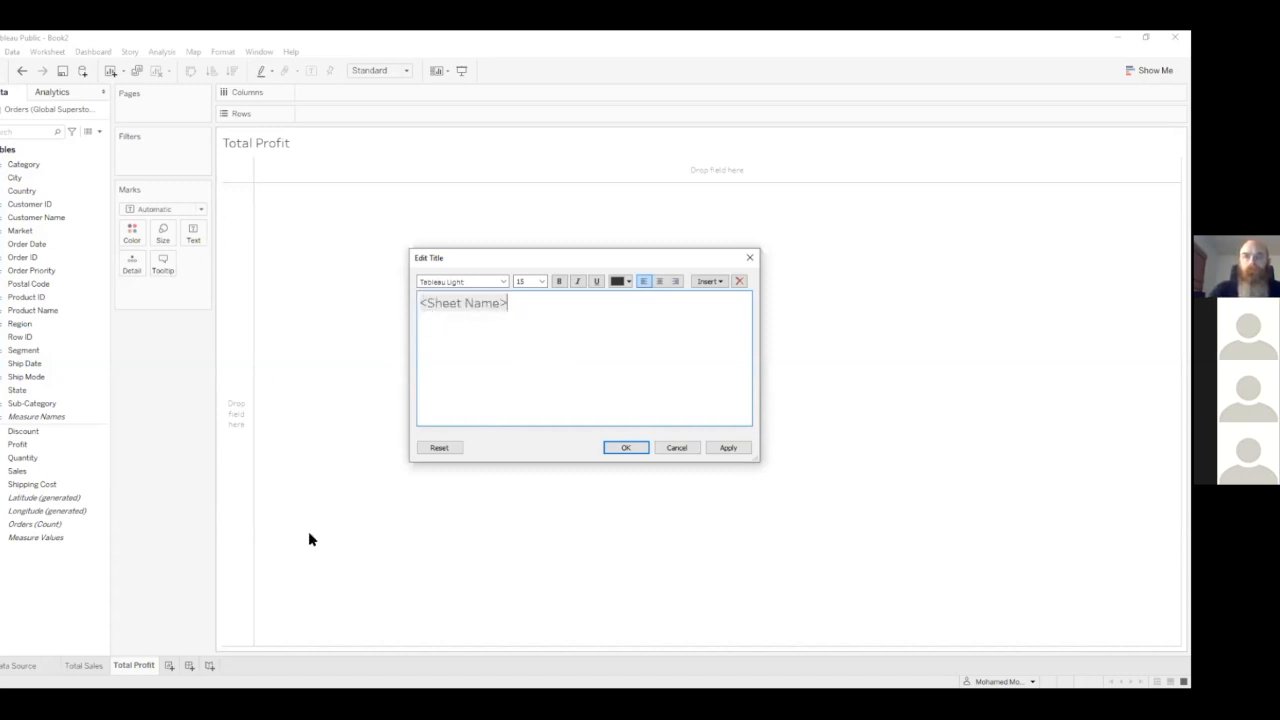
click(679, 449)
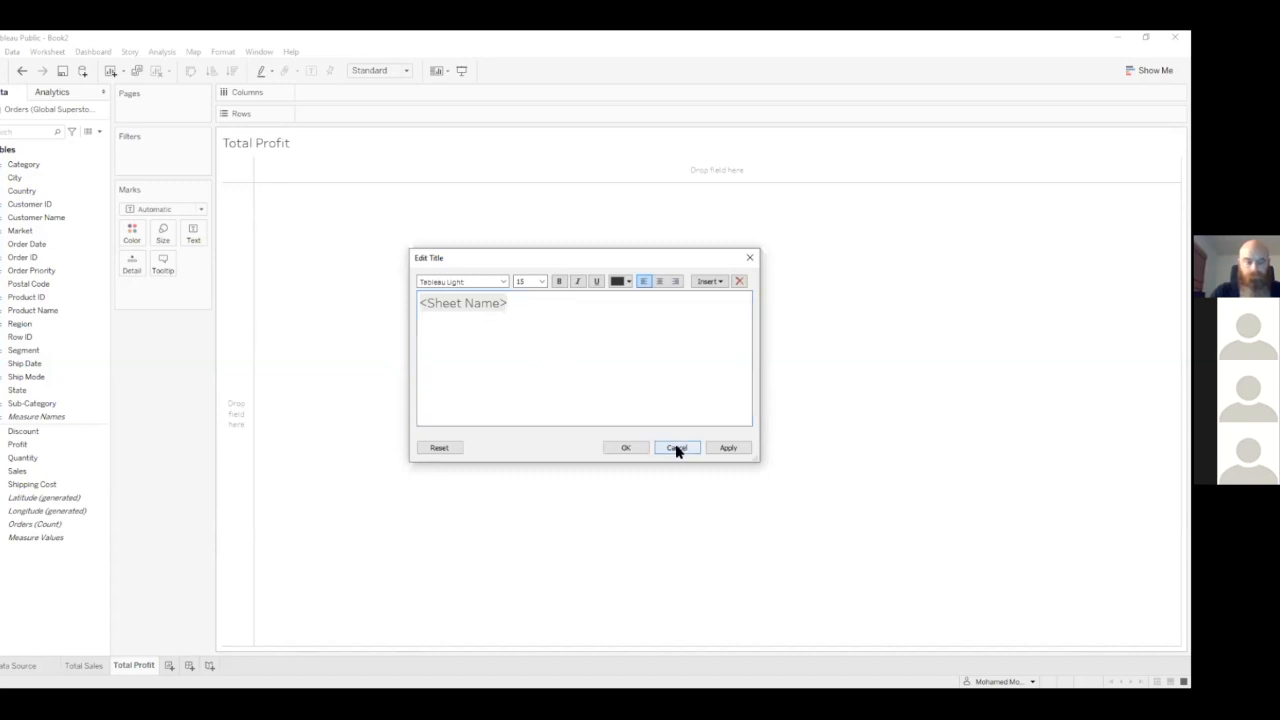
- Add Profit to the Total Profit view and set the field's default number format to Currency (Standard), English (United States)
double_click(30, 445)
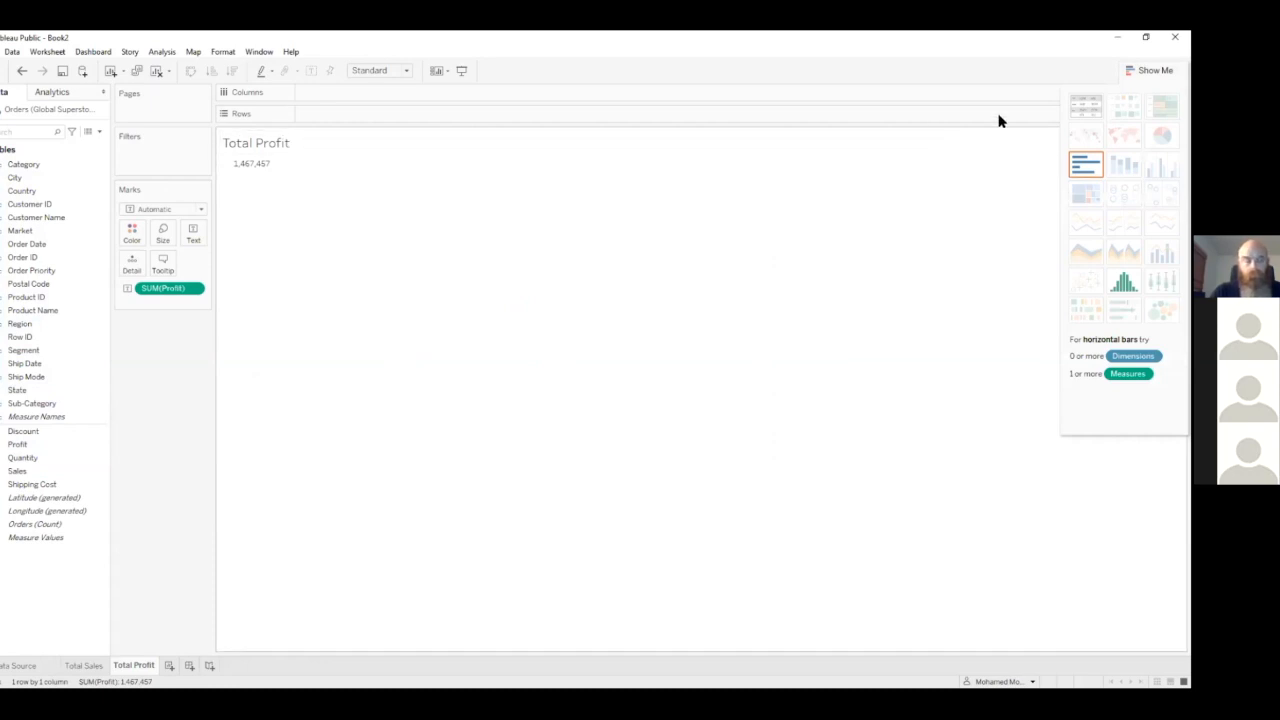
click(18, 447)
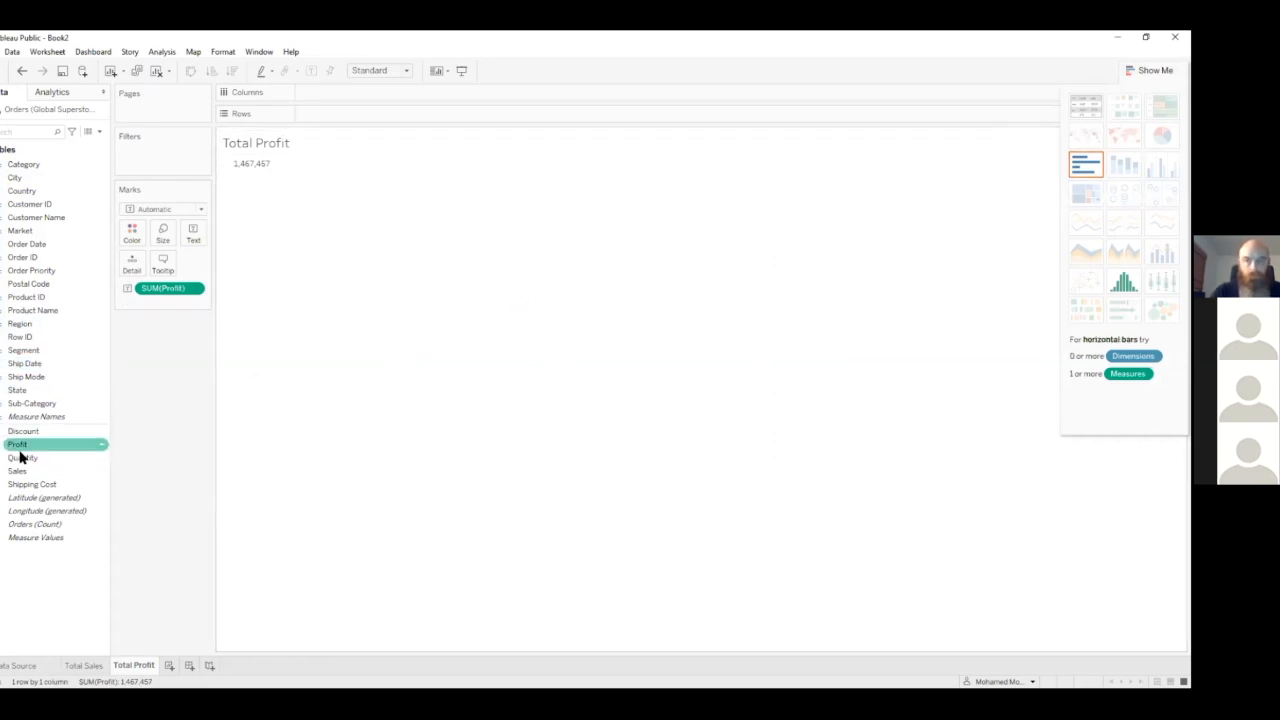
right_click(20, 449)
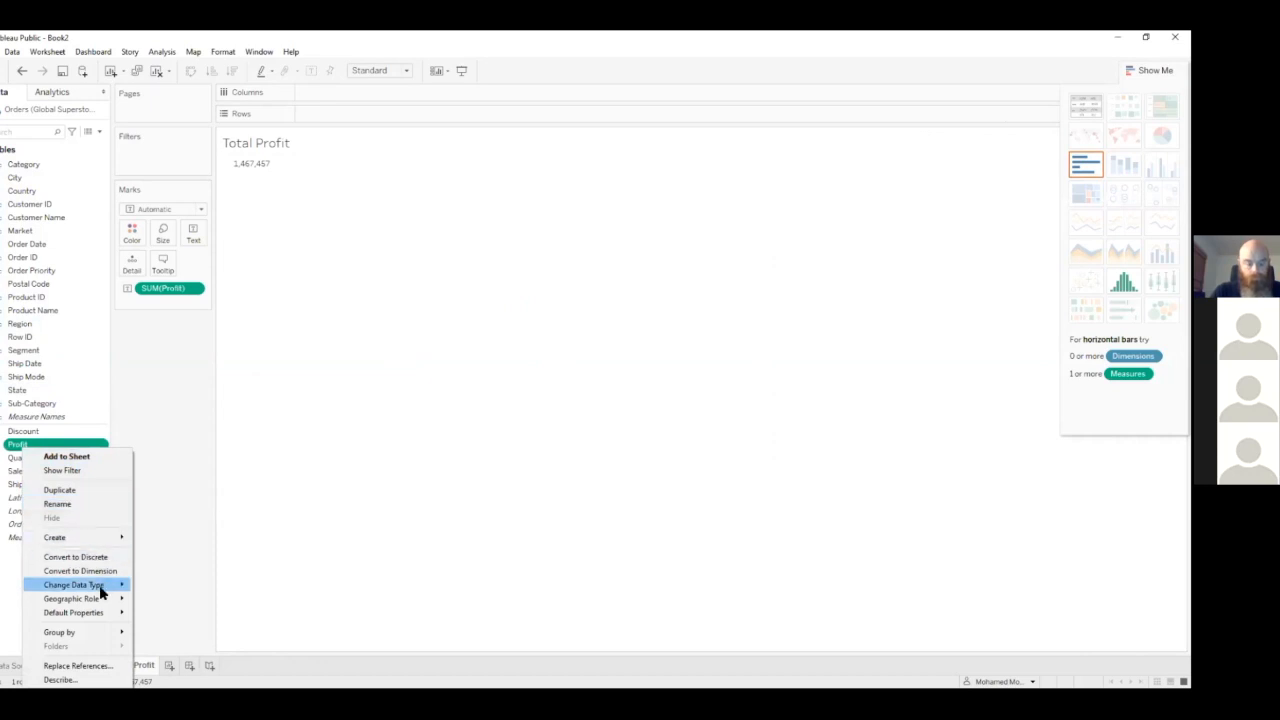
mouse_move(124, 613)
click(160, 641)
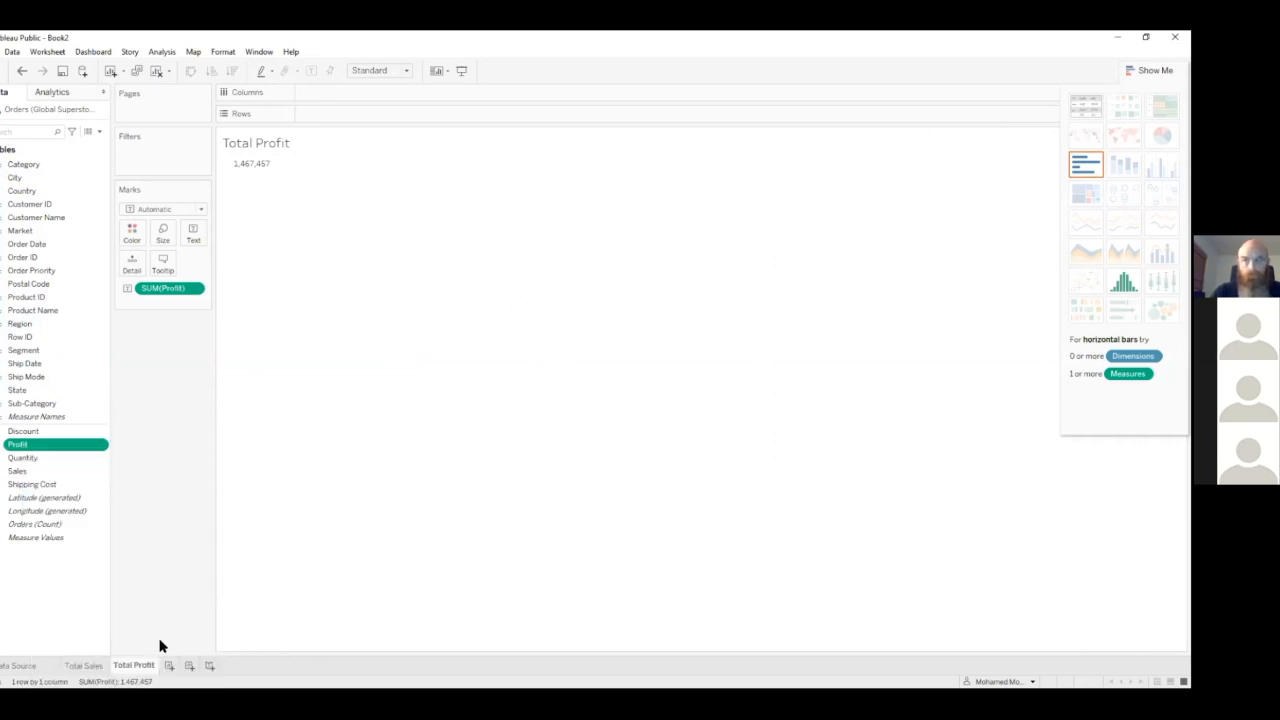
click(498, 311)
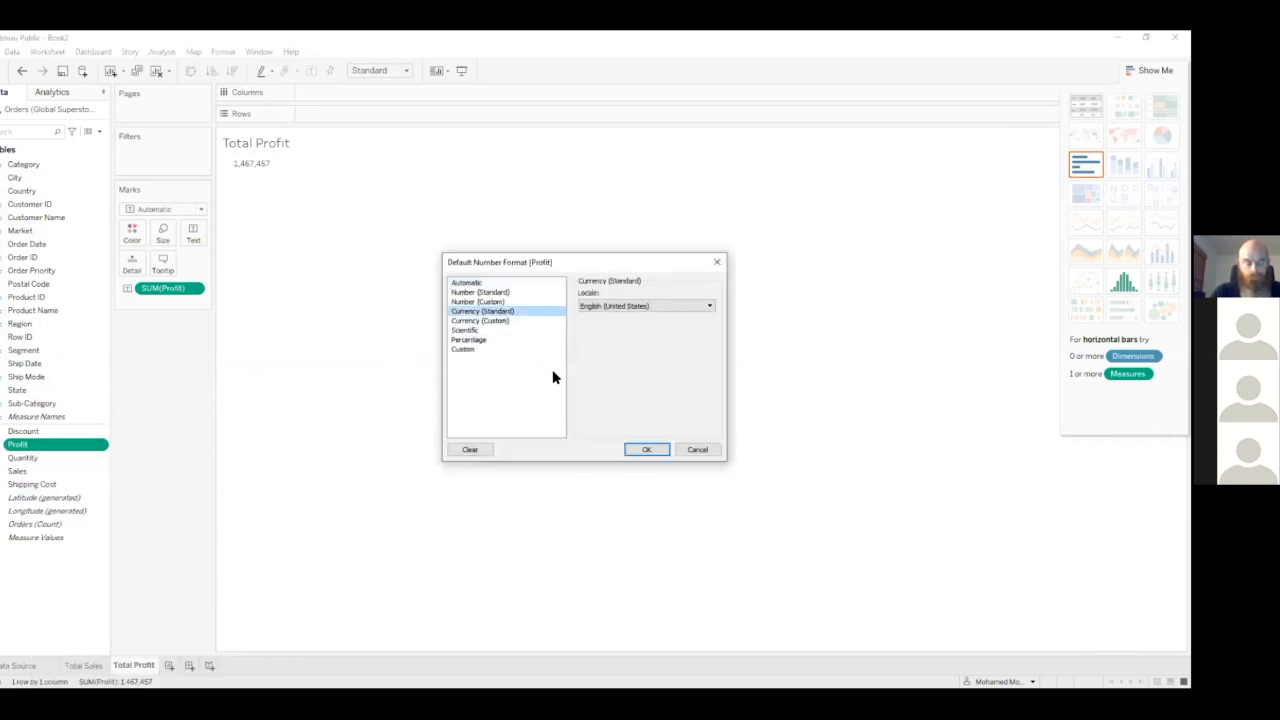
- Add a third worksheet and widen the field list and the Marks area beside the view
click(169, 666)
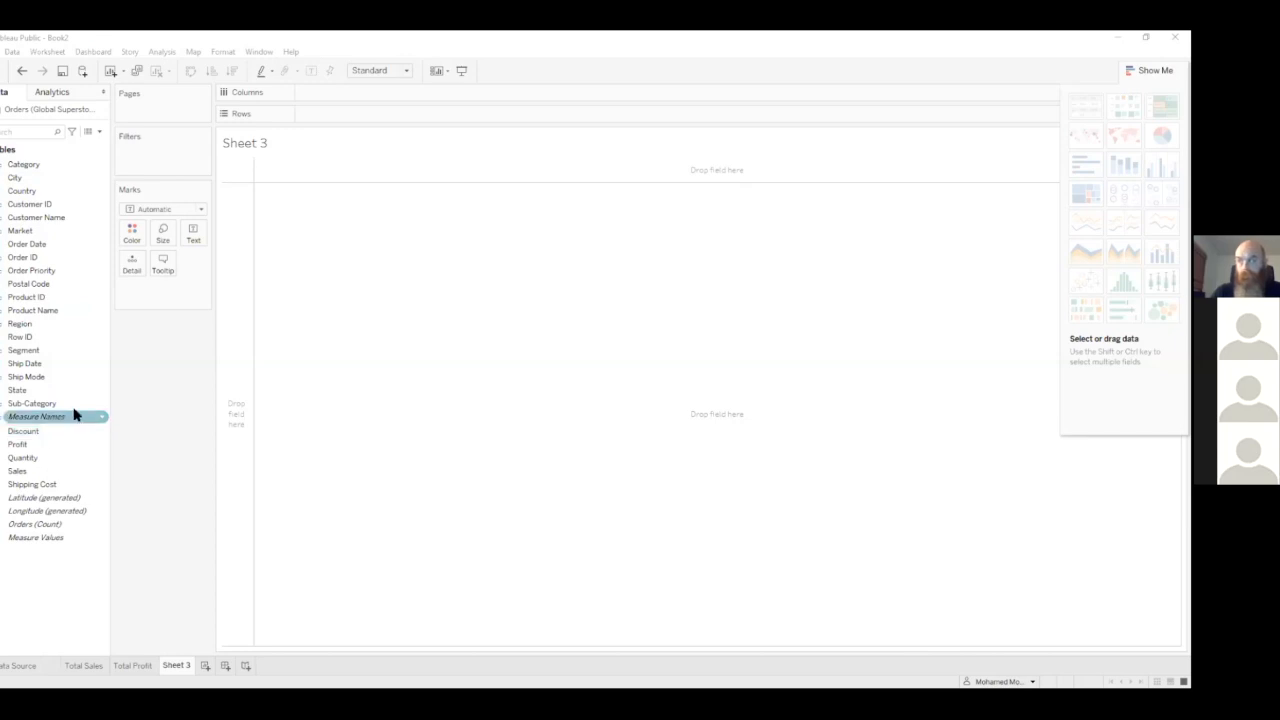
drag(109, 372, 124, 370)
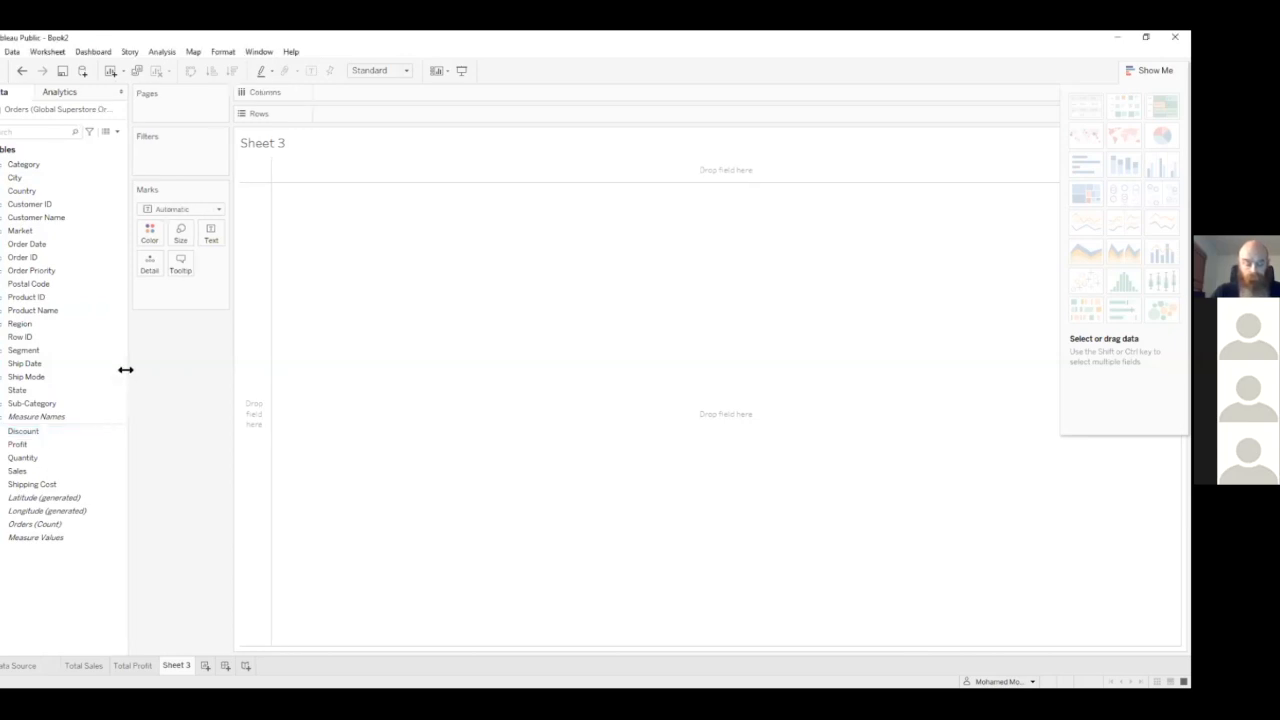
drag(228, 360, 254, 362)
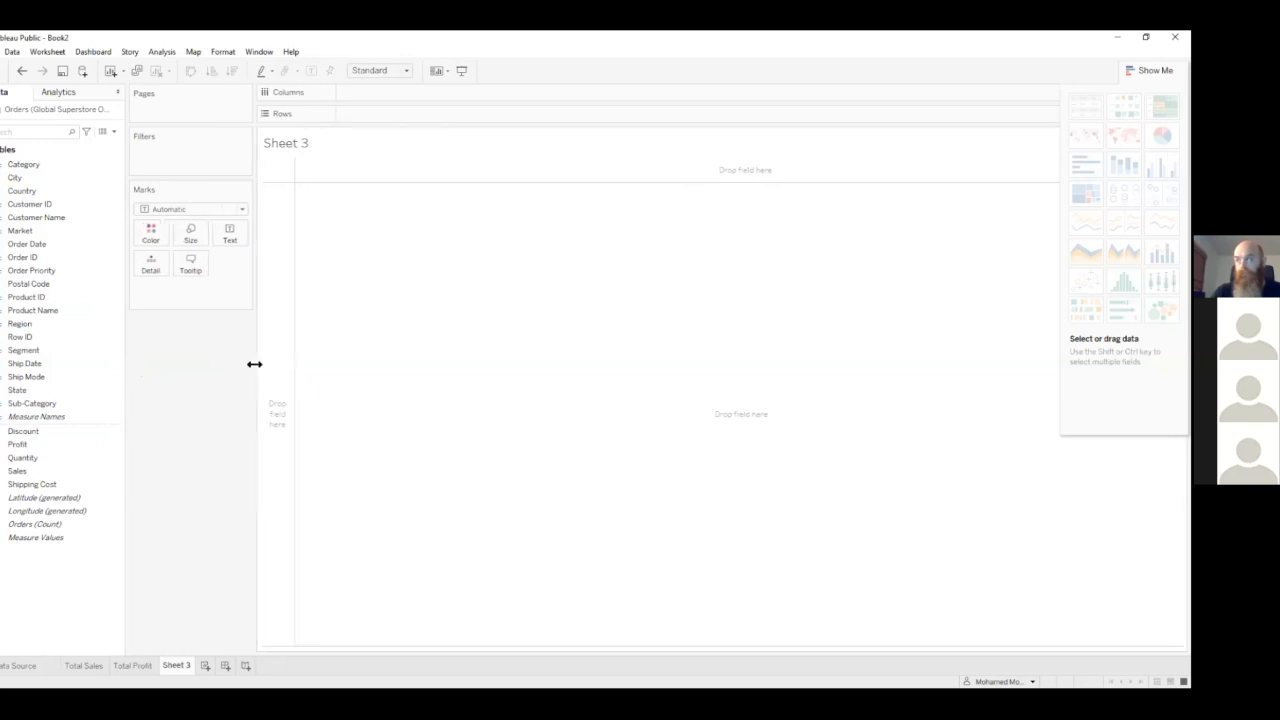
- Create a calculated field named Profit % with the formula [Profit]/[Sales] and add it to the new worksheet's view
click(113, 131)
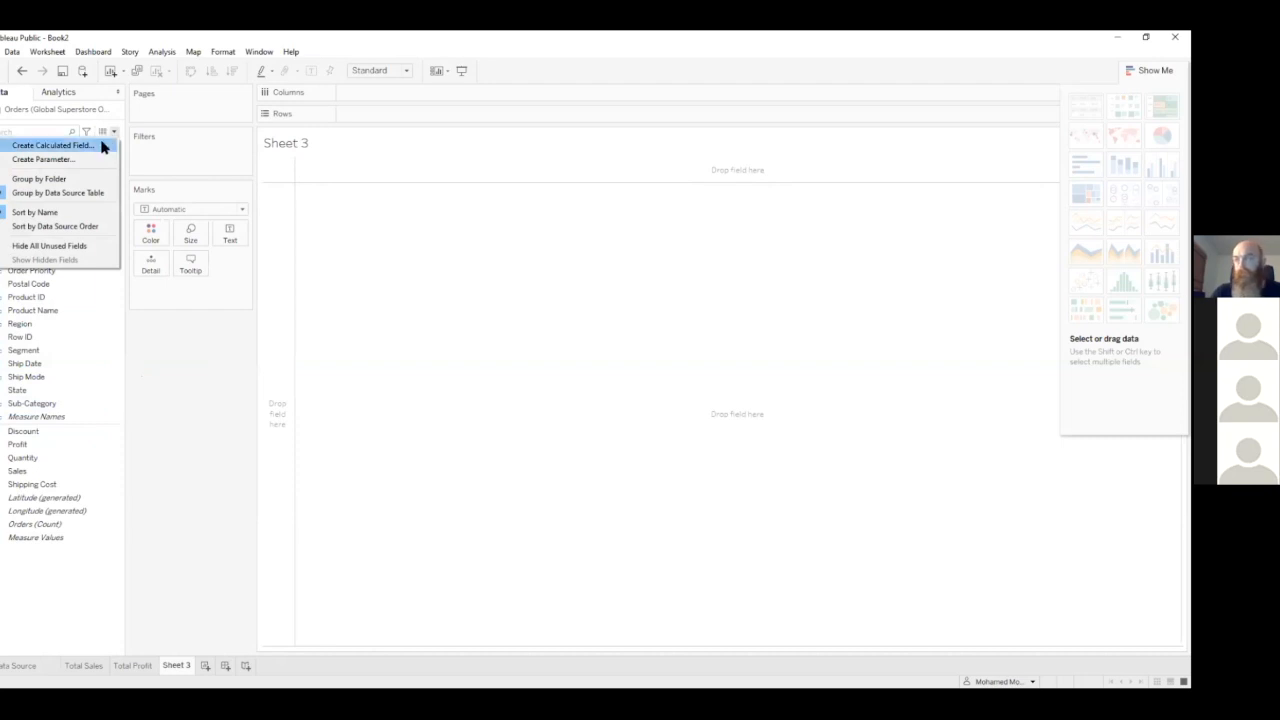
click(52, 145)
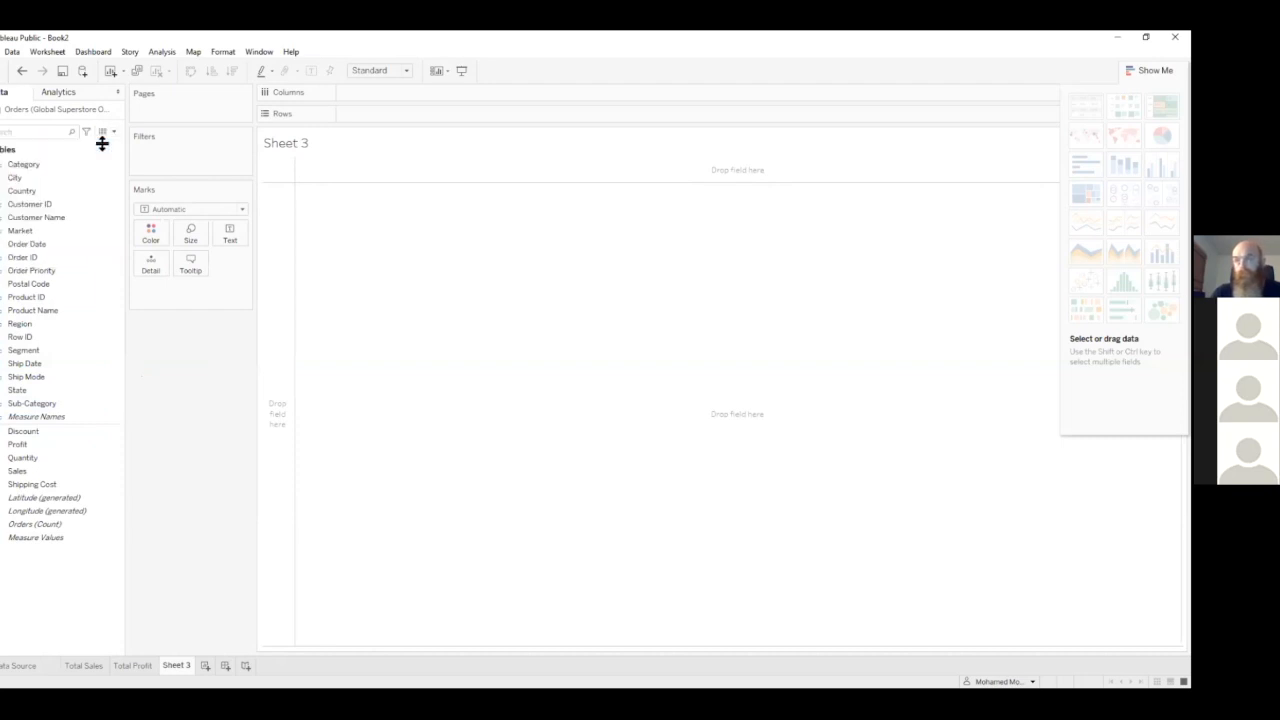
text(Prof)
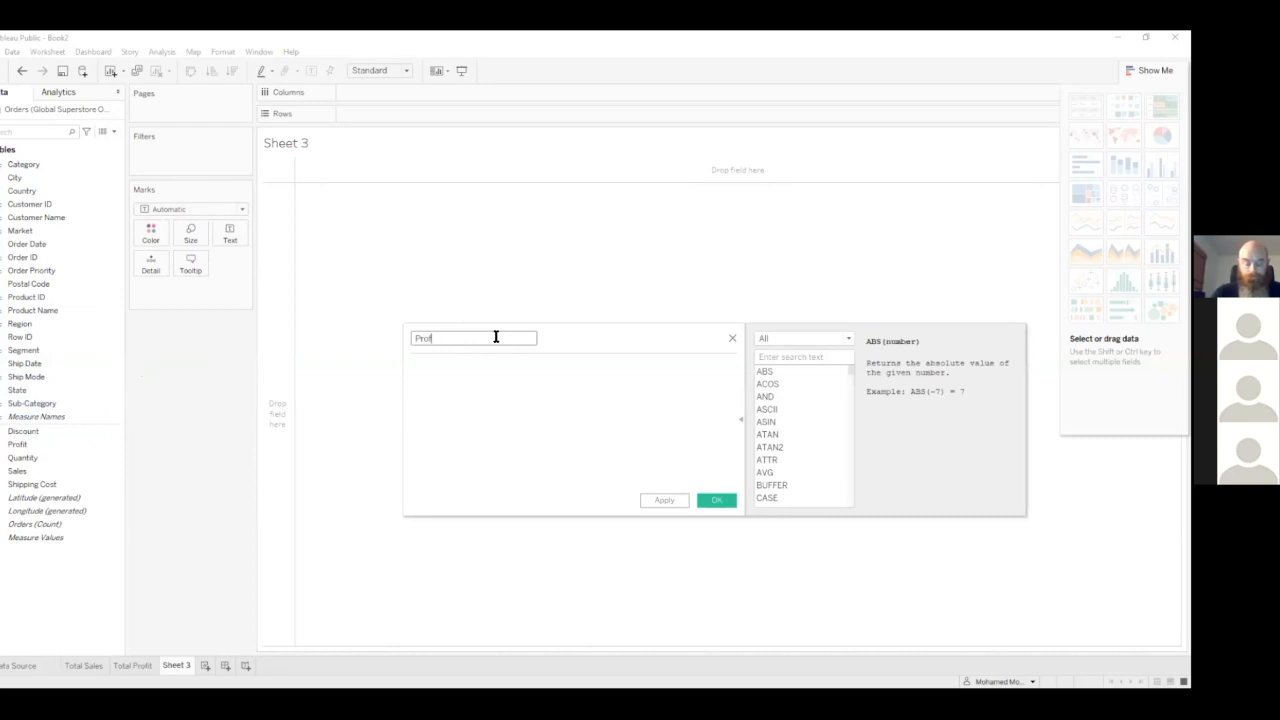
text(it %)
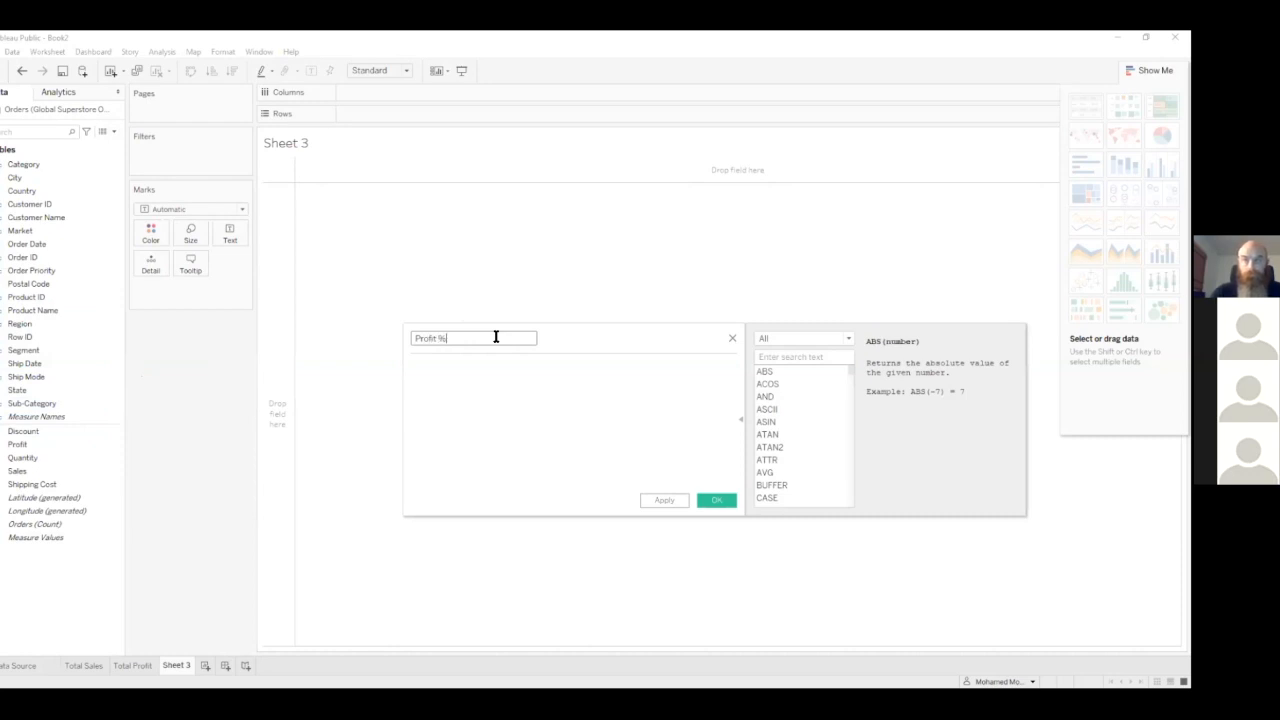
click(464, 374)
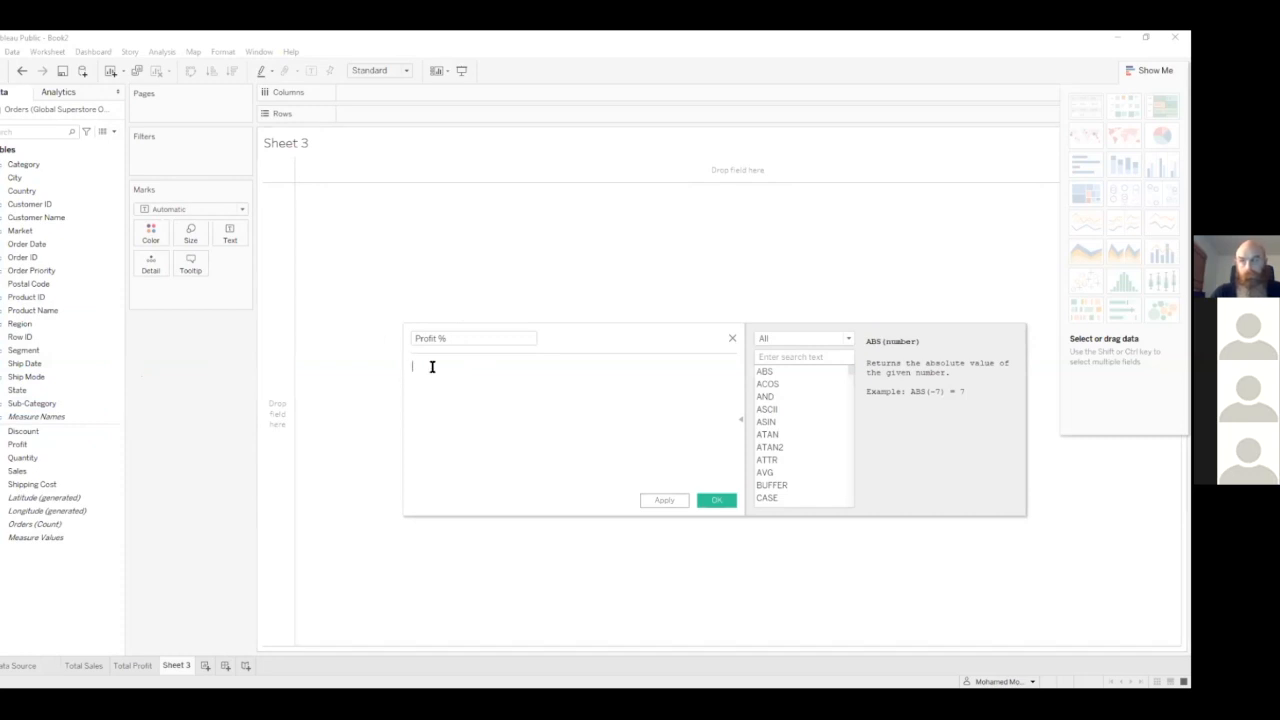
text(pro)
text(Sa)
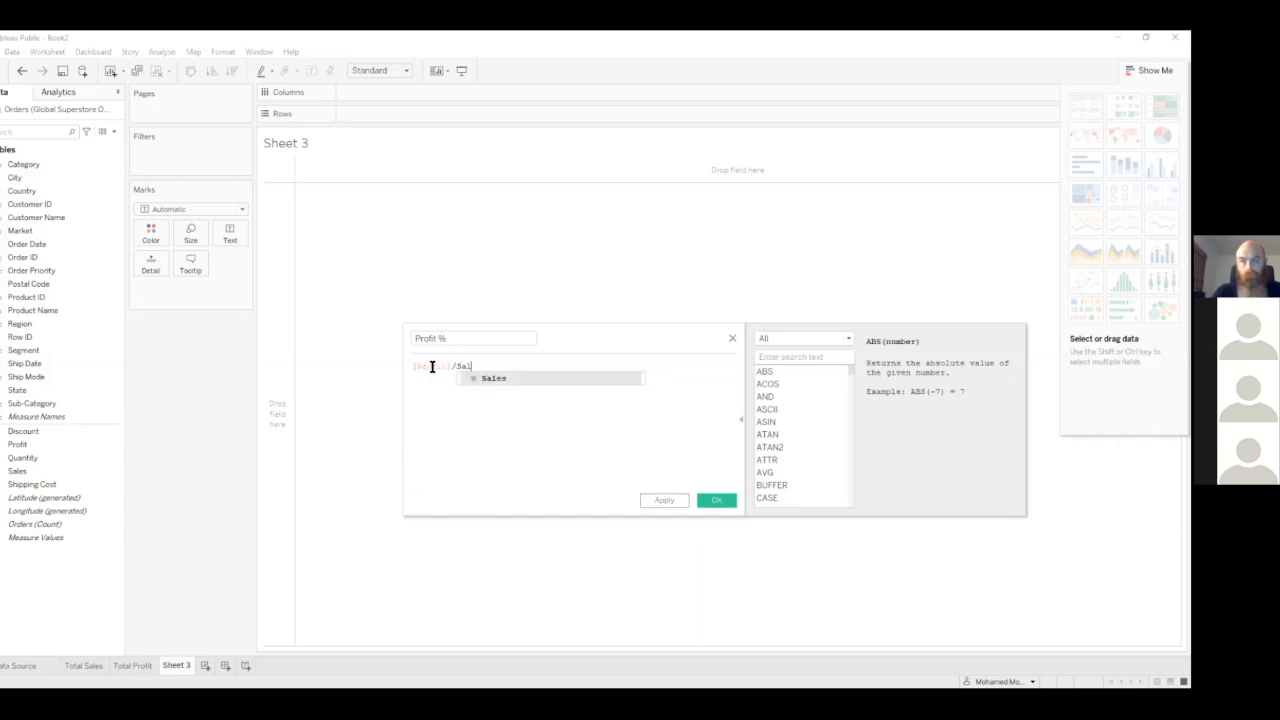
text(l)
key(Return)
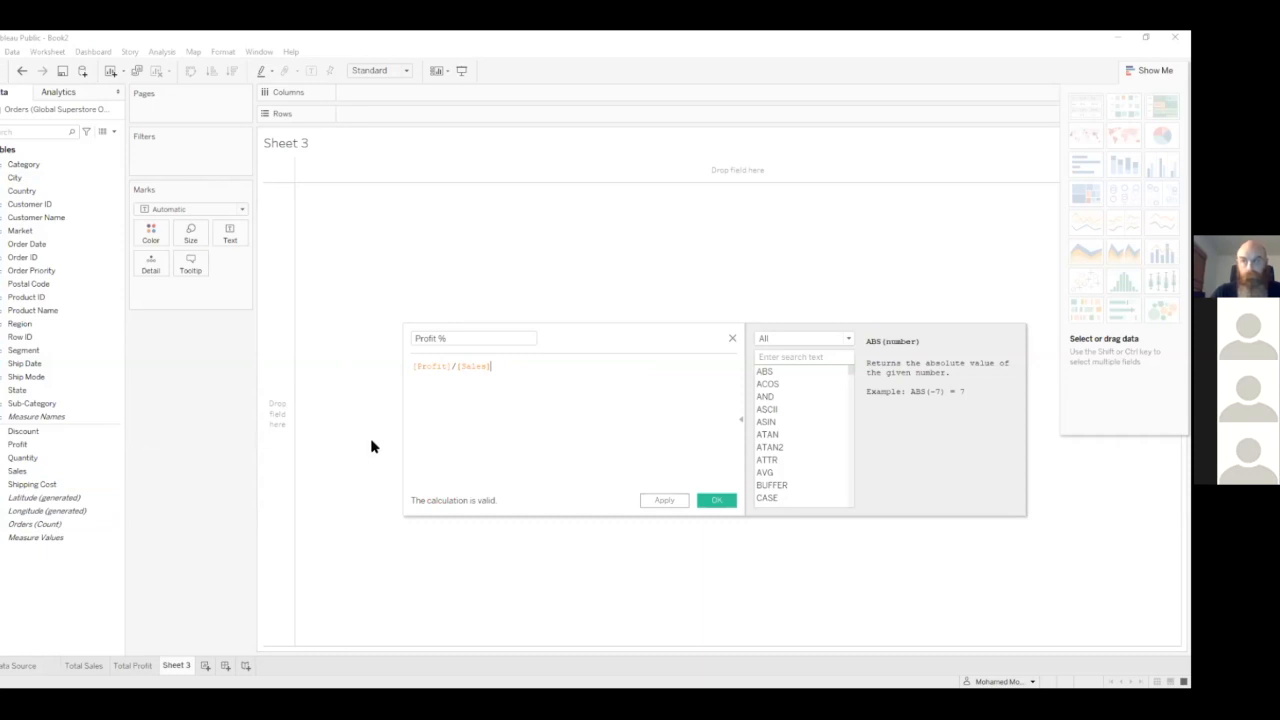
click(662, 502)
click(714, 501)
double_click(78, 459)
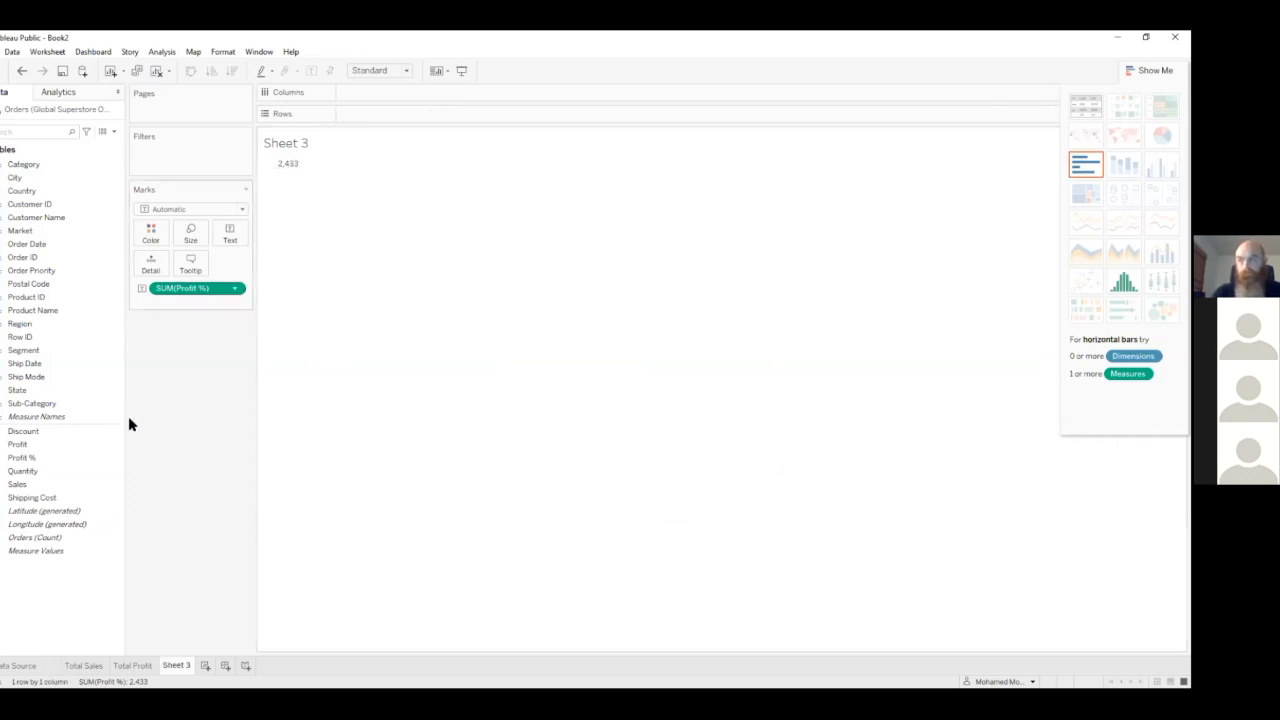
- Review the Sales and Profit columns of the Orders data source, and return to the third worksheet
click(5, 665)
drag(595, 652, 975, 613)
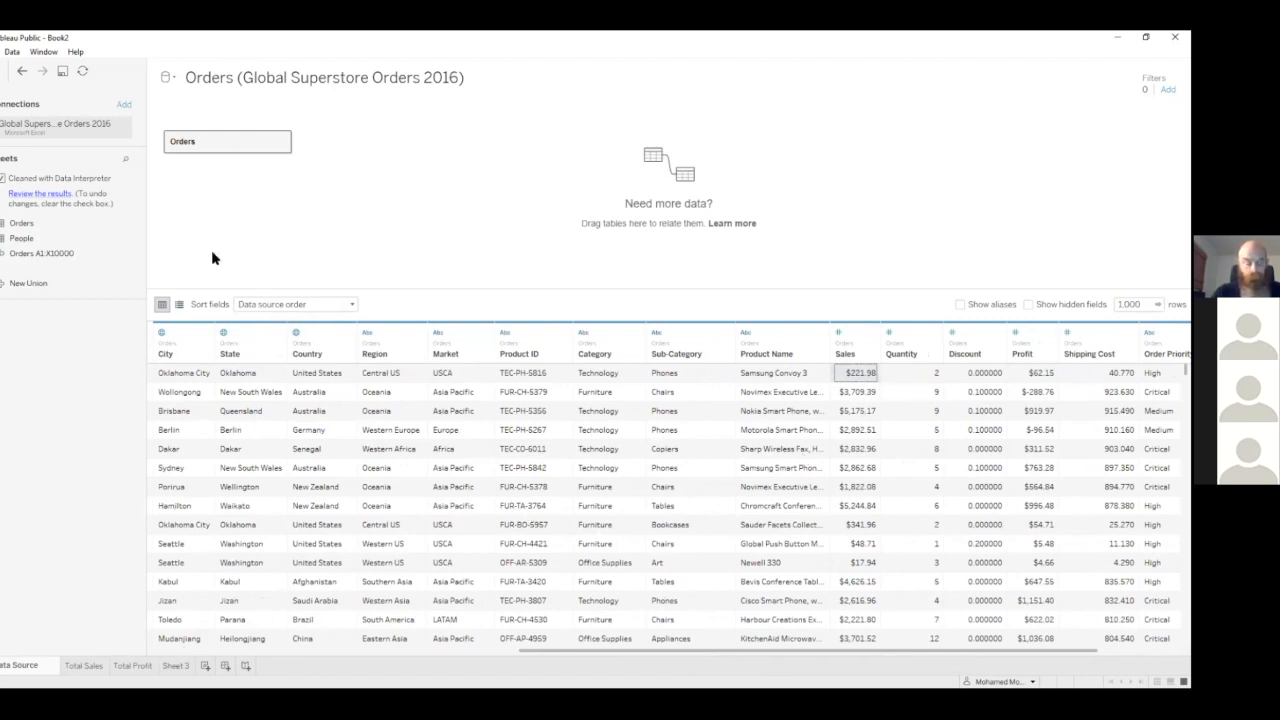
click(176, 665)
- Open the Profit % calculated field for editing and replace its formula with SUM([Profit])
click(23, 460)
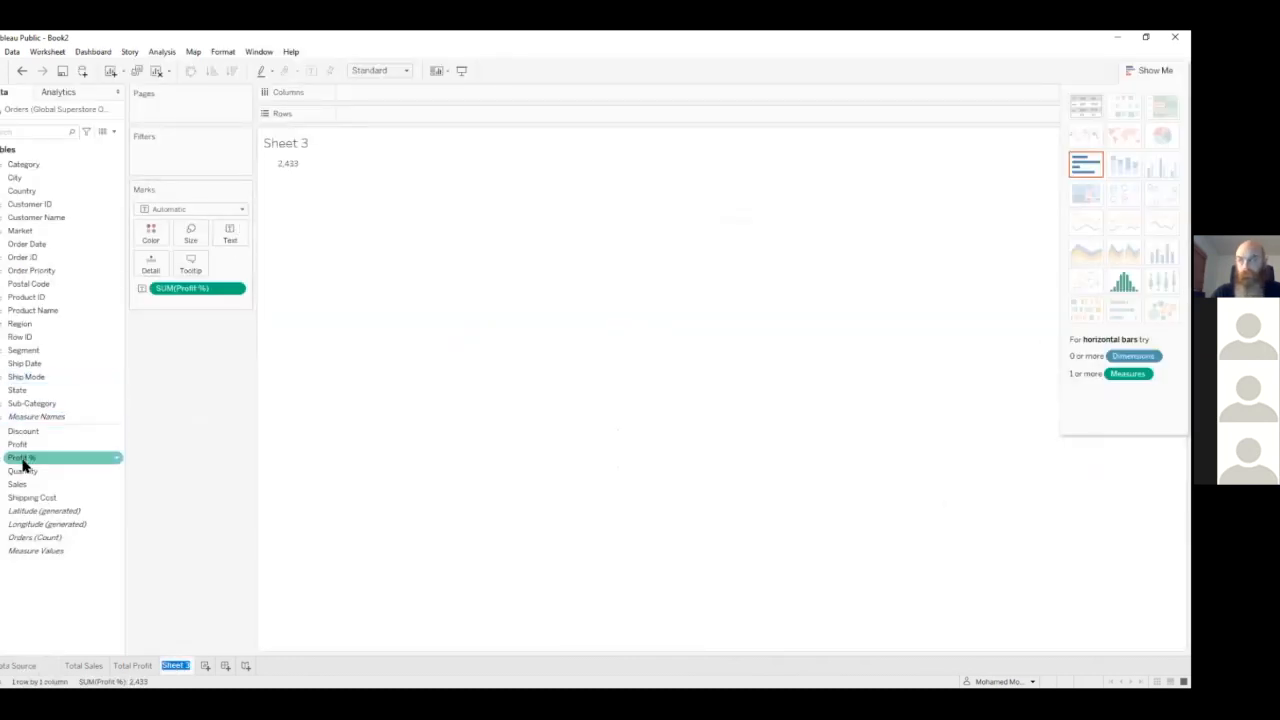
right_click(22, 459)
click(95, 237)
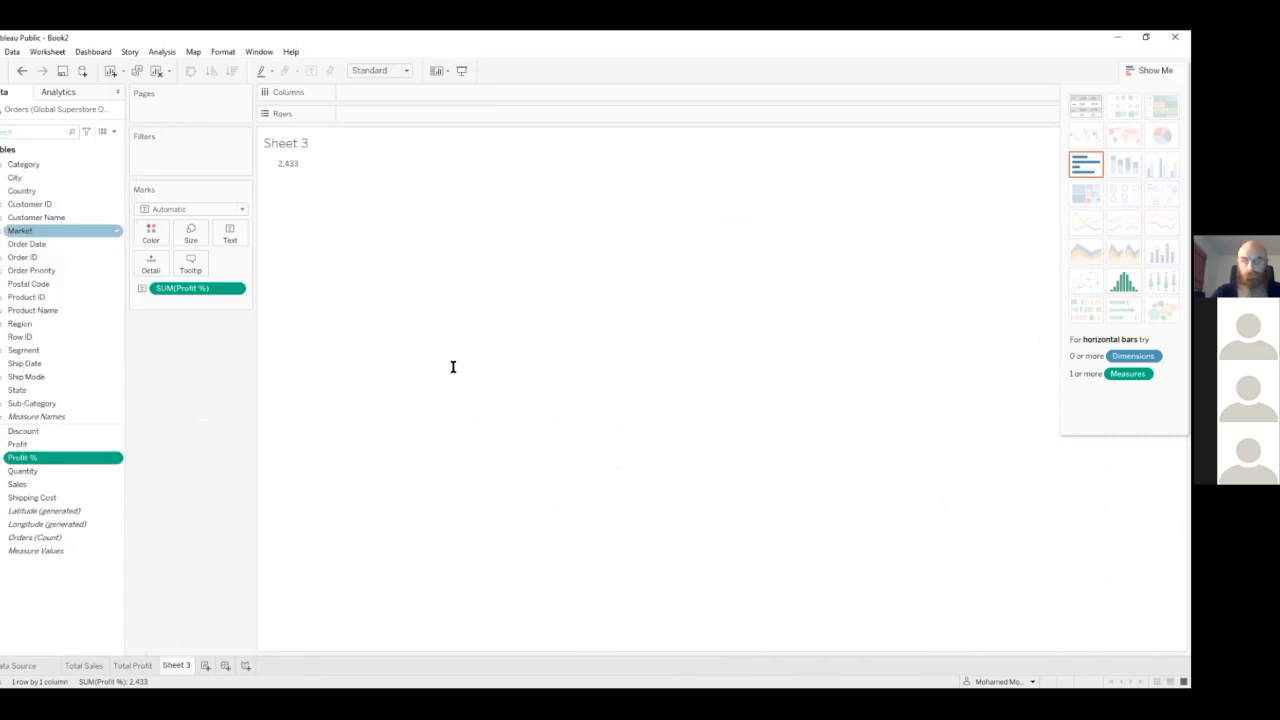
drag(490, 366, 336, 351)
text(Su)
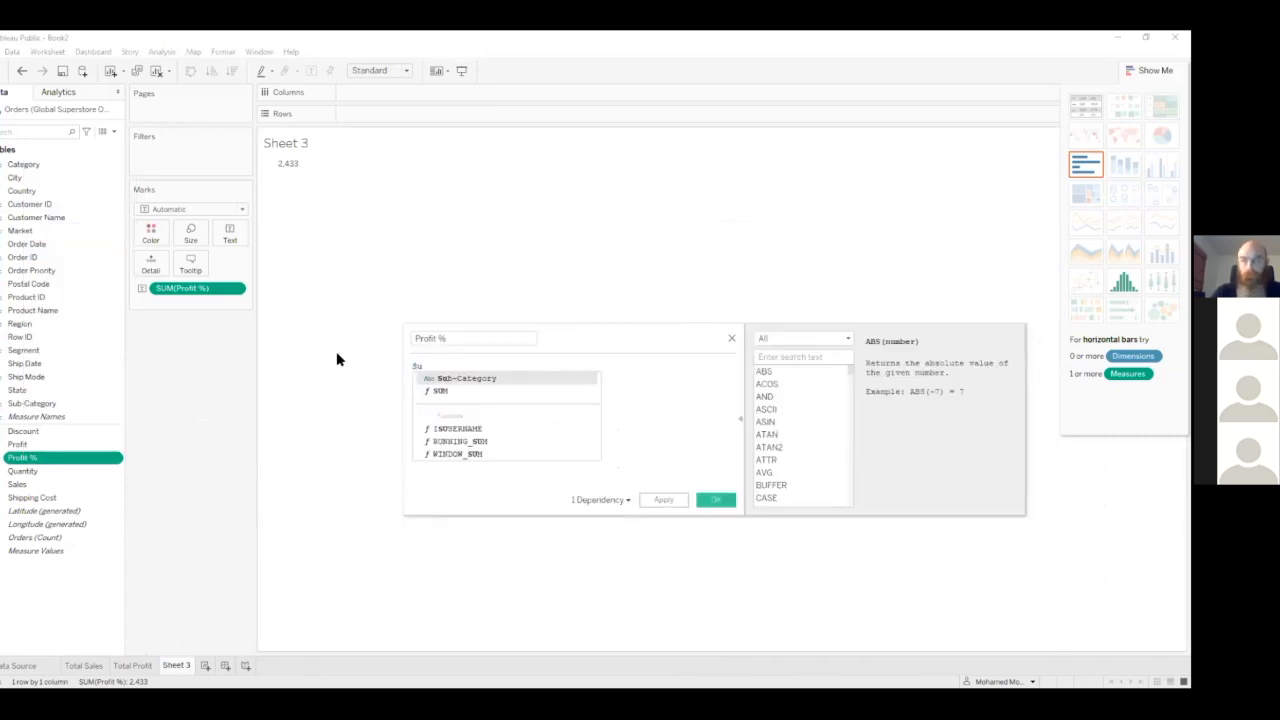
text(m(Pro)
key(Return)
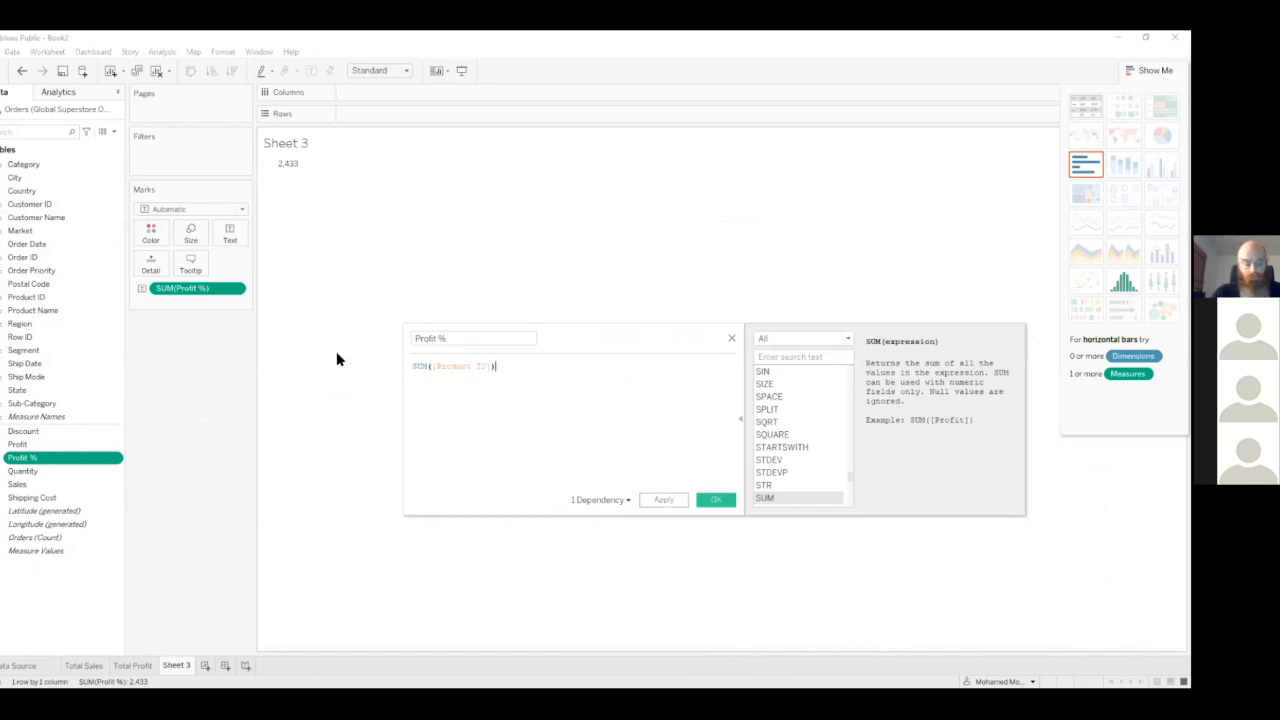
key(ctrl+z)
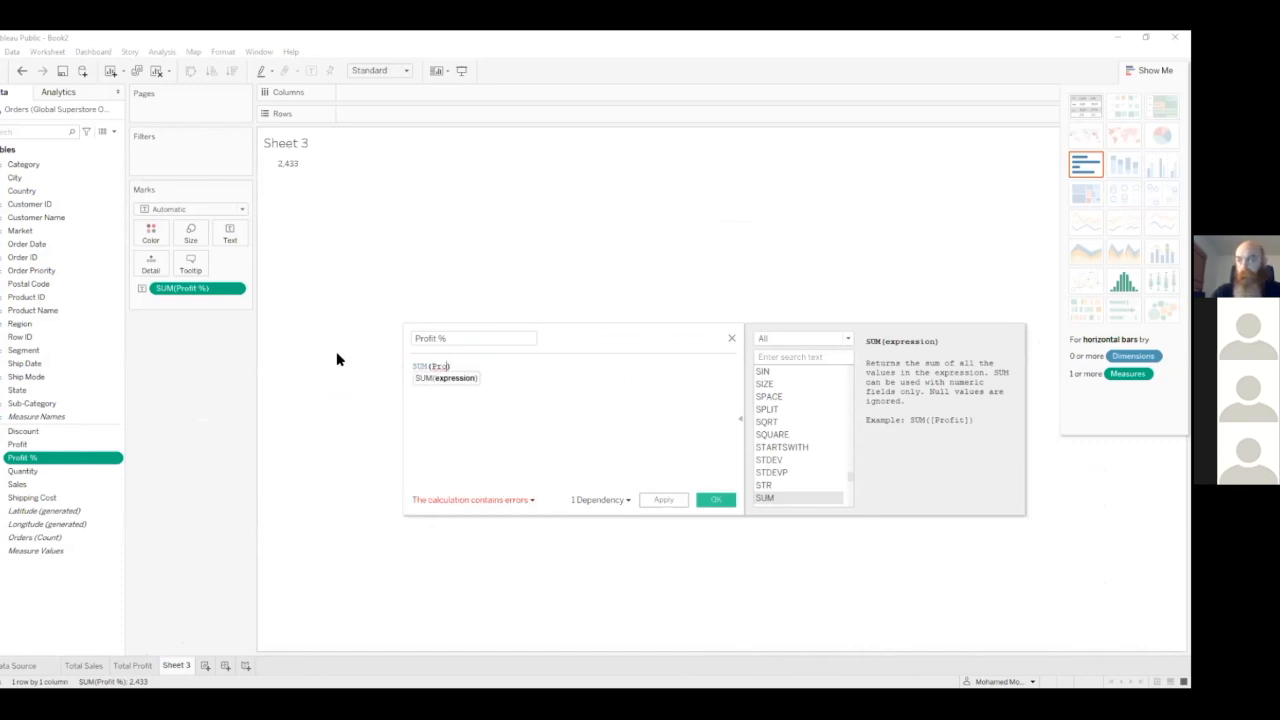
key(BackSpace)
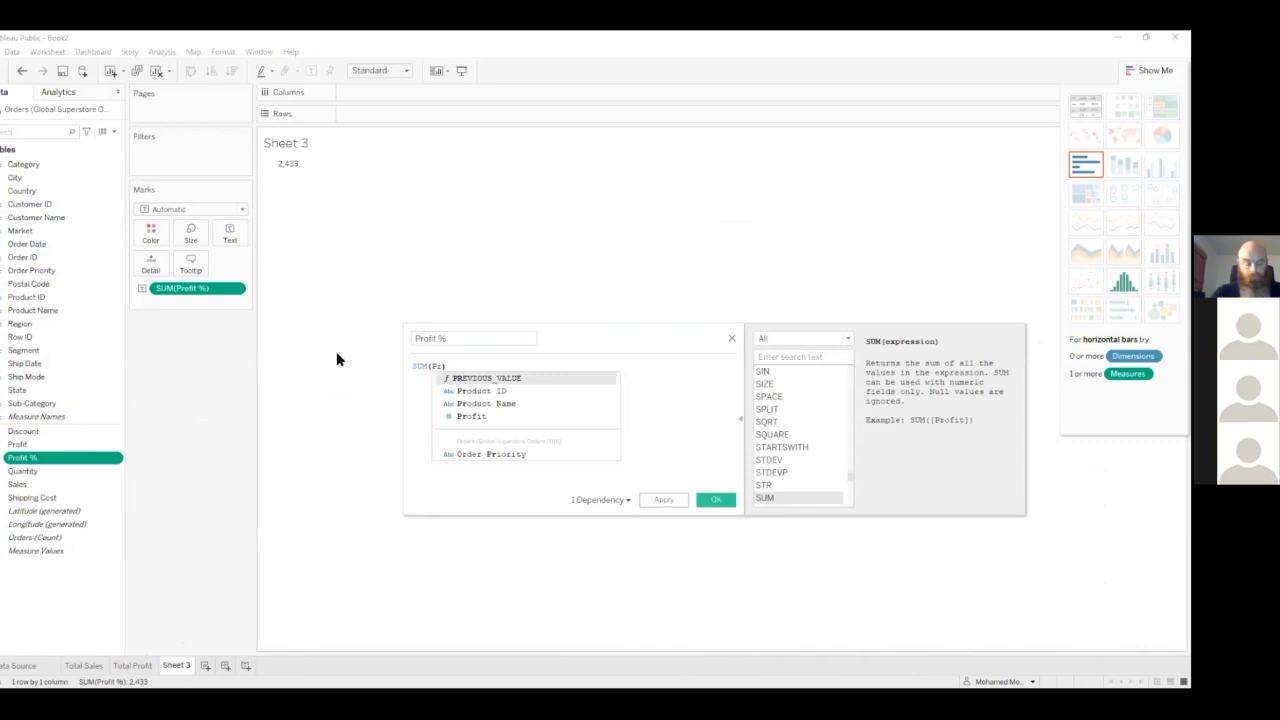
text(ofit)
key(Return)
key(Right)
- Complete the Profit % formula as SUM([Profit])/SUM([Sales]) and apply the calculation
text(/S)
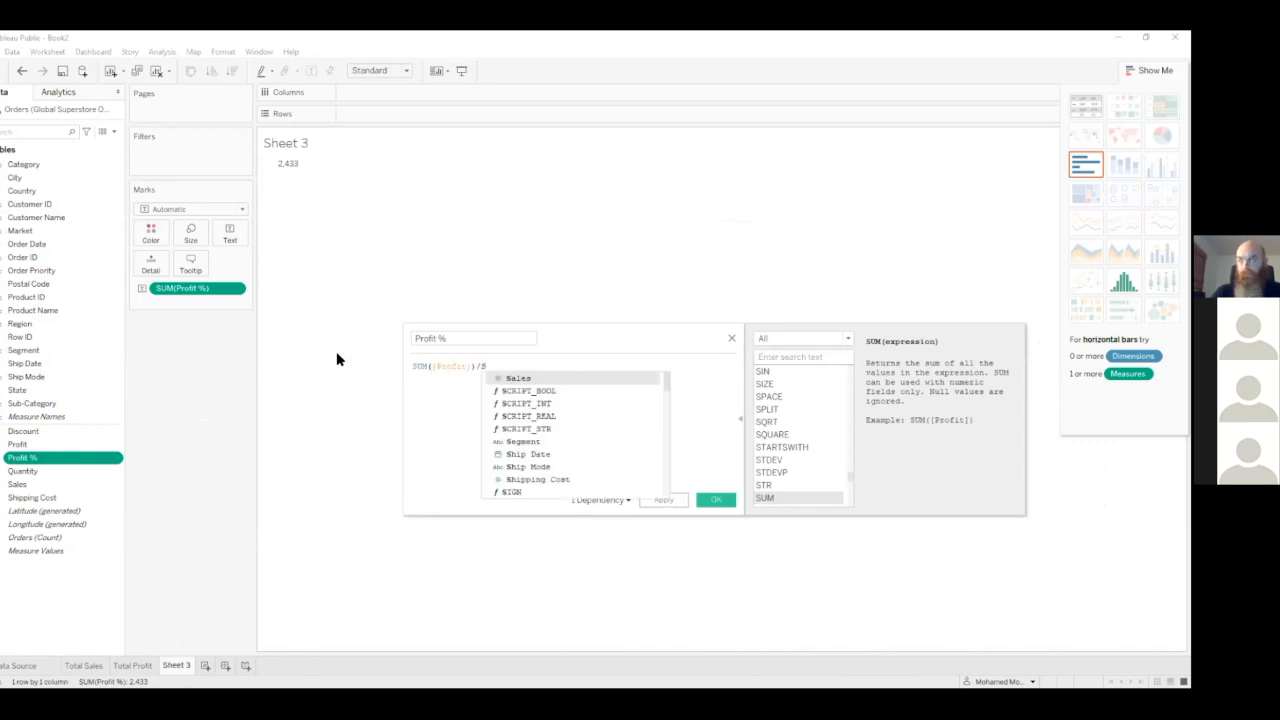
text(U)
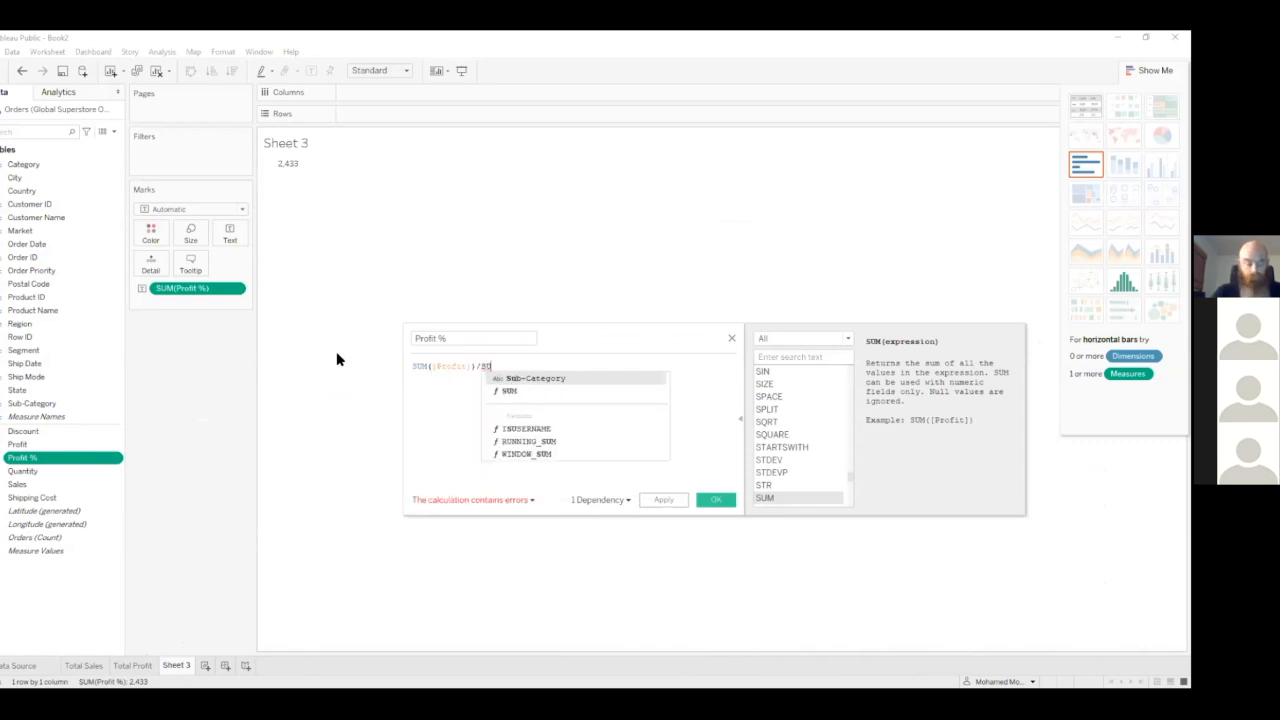
key(Return)
text(Sal)
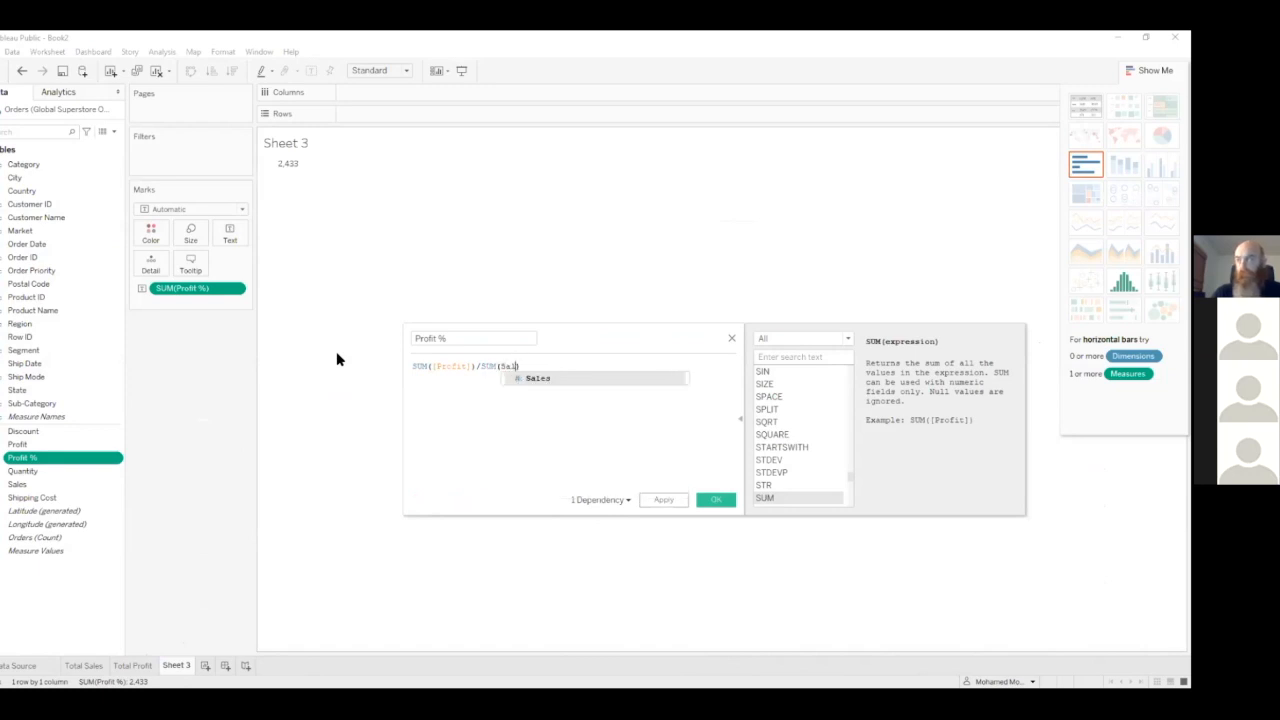
key(Return)
click(677, 500)
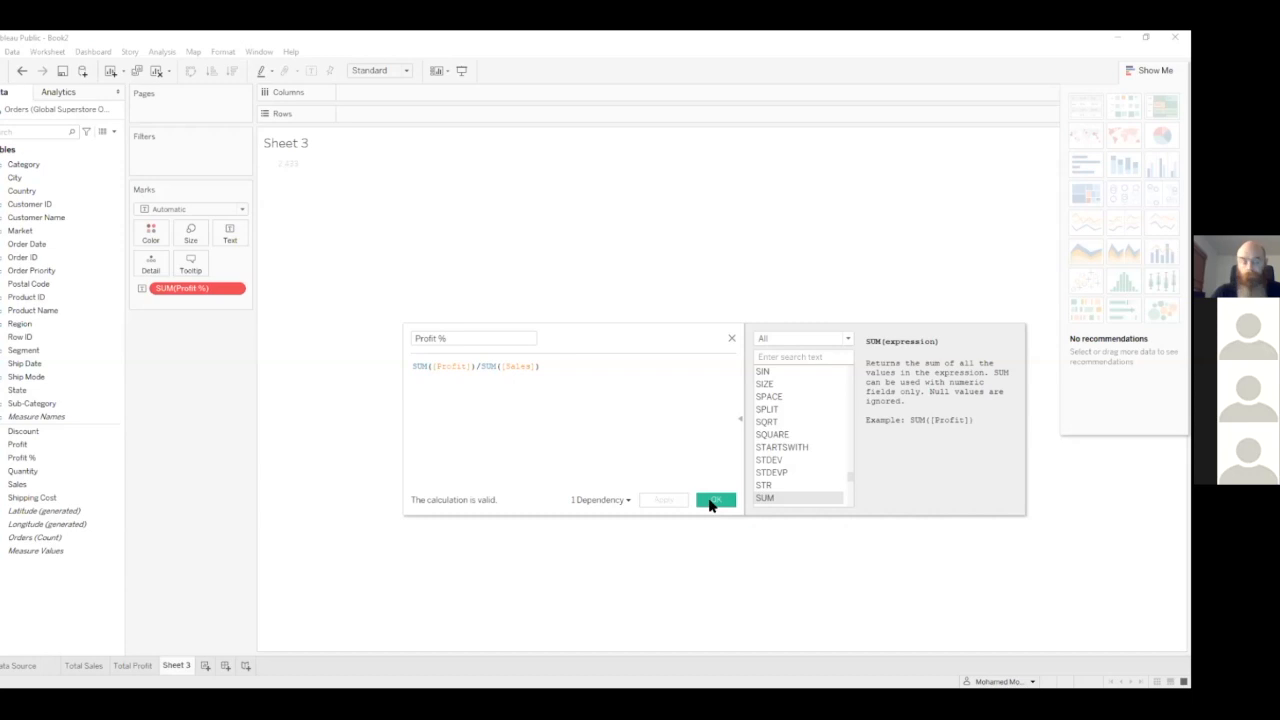
- Remove the invalid SUM(Profit %) pill, add Profit % to the view again and display it as a text table
drag(163, 289, 178, 351)
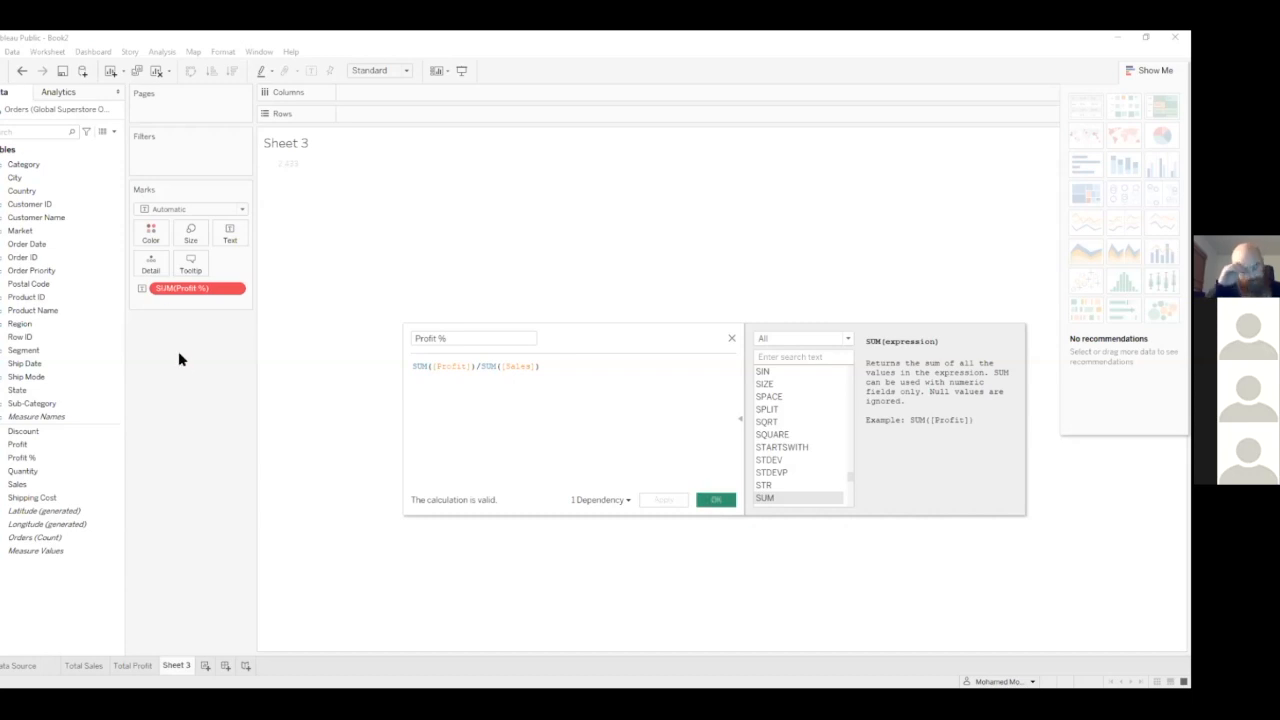
double_click(27, 458)
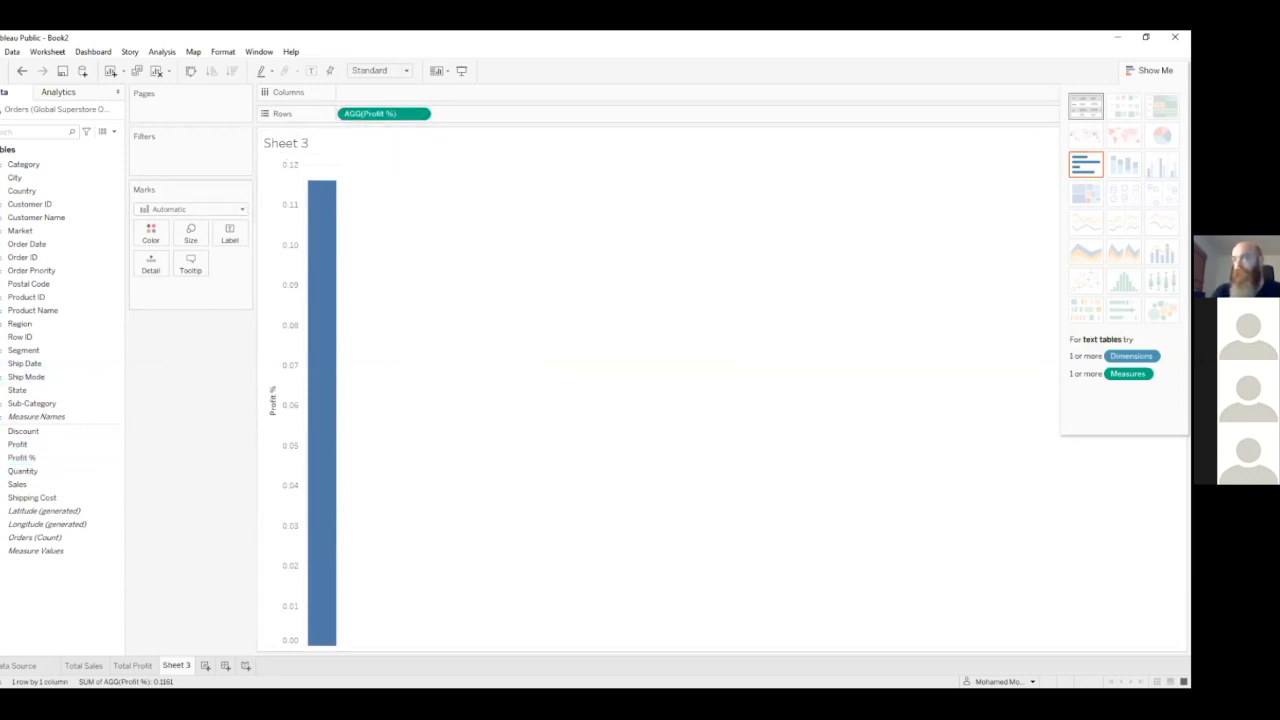
click(1085, 105)
mouse_move(286, 171)
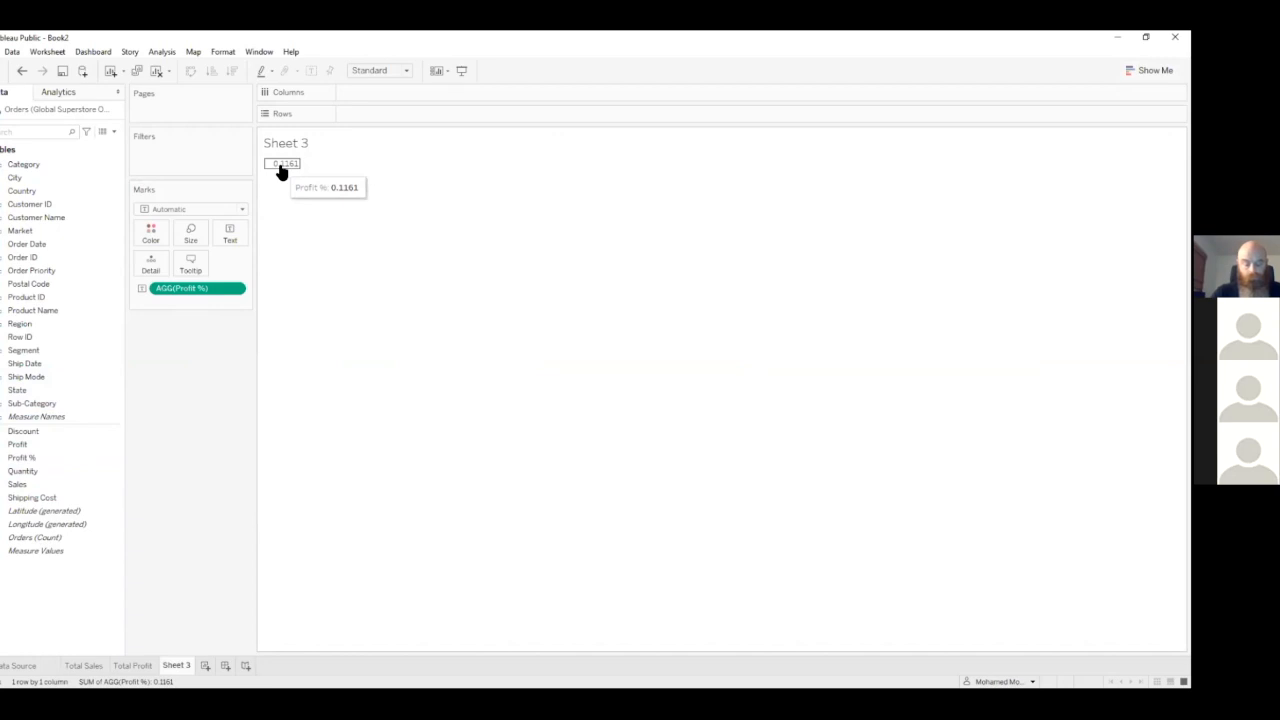
- Set the Profit % field's default number format to Percentage with 1 decimal place
right_click(44, 460)
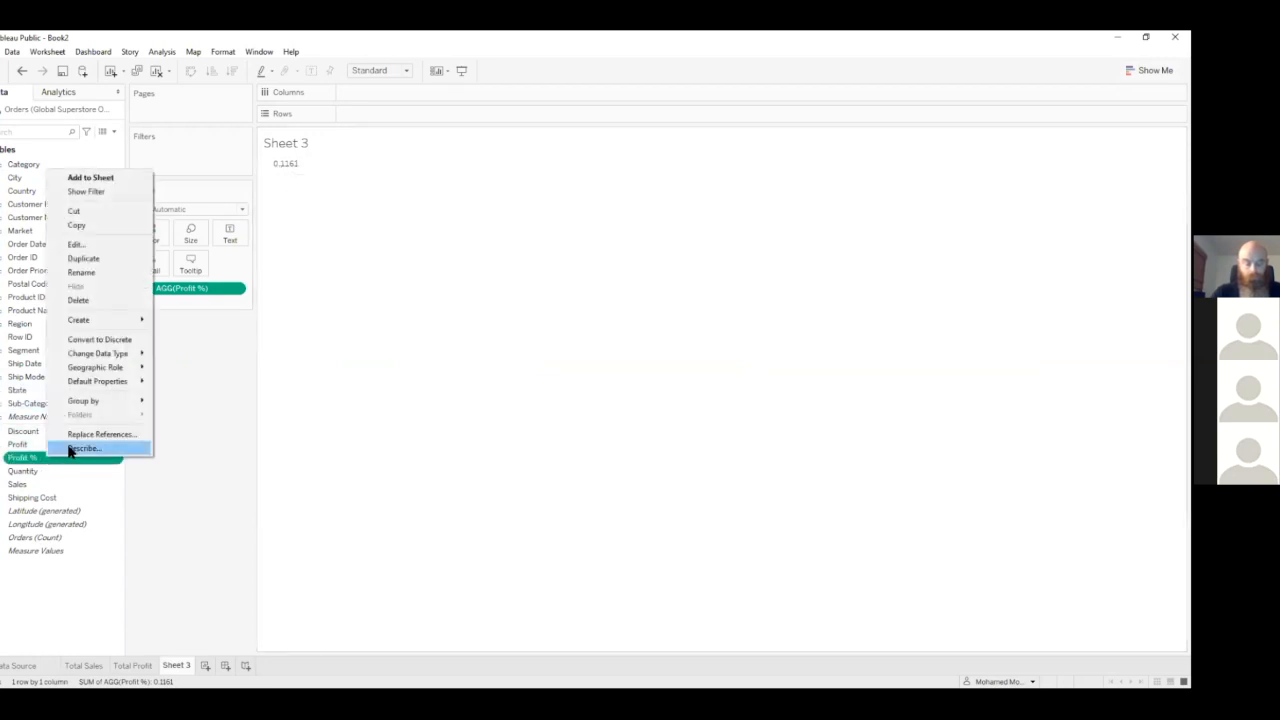
mouse_move(123, 387)
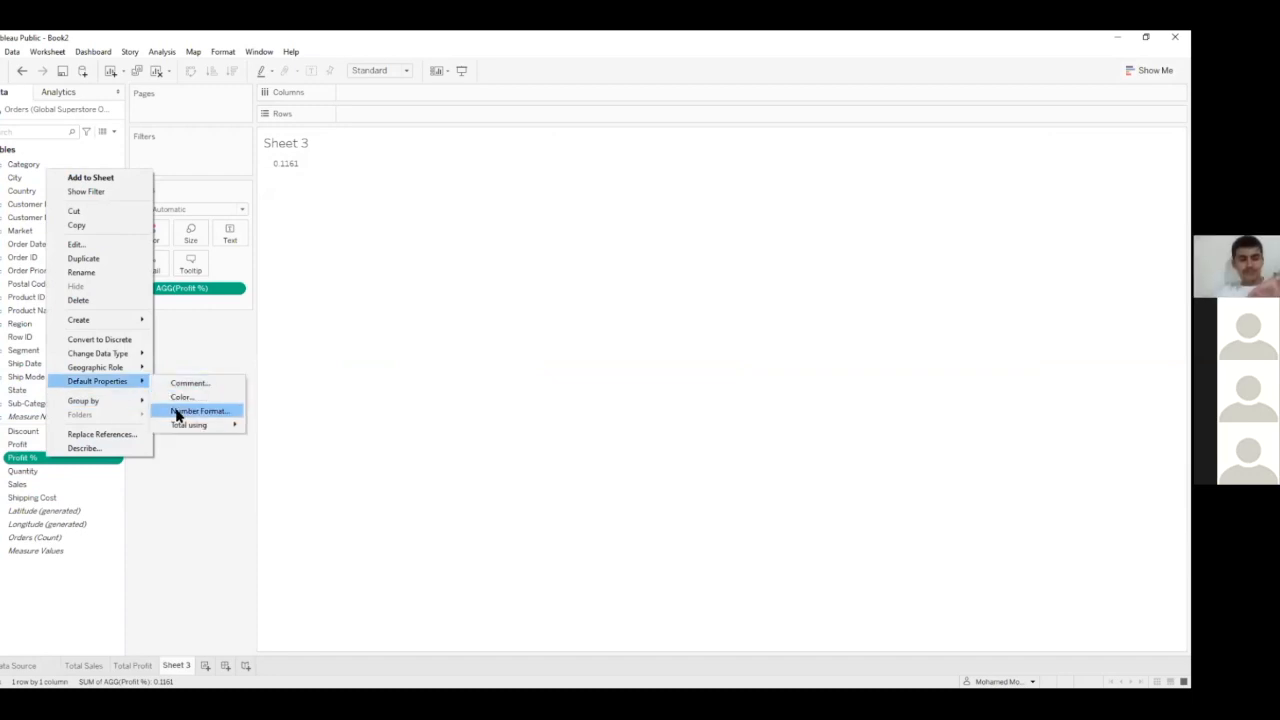
click(178, 411)
click(466, 340)
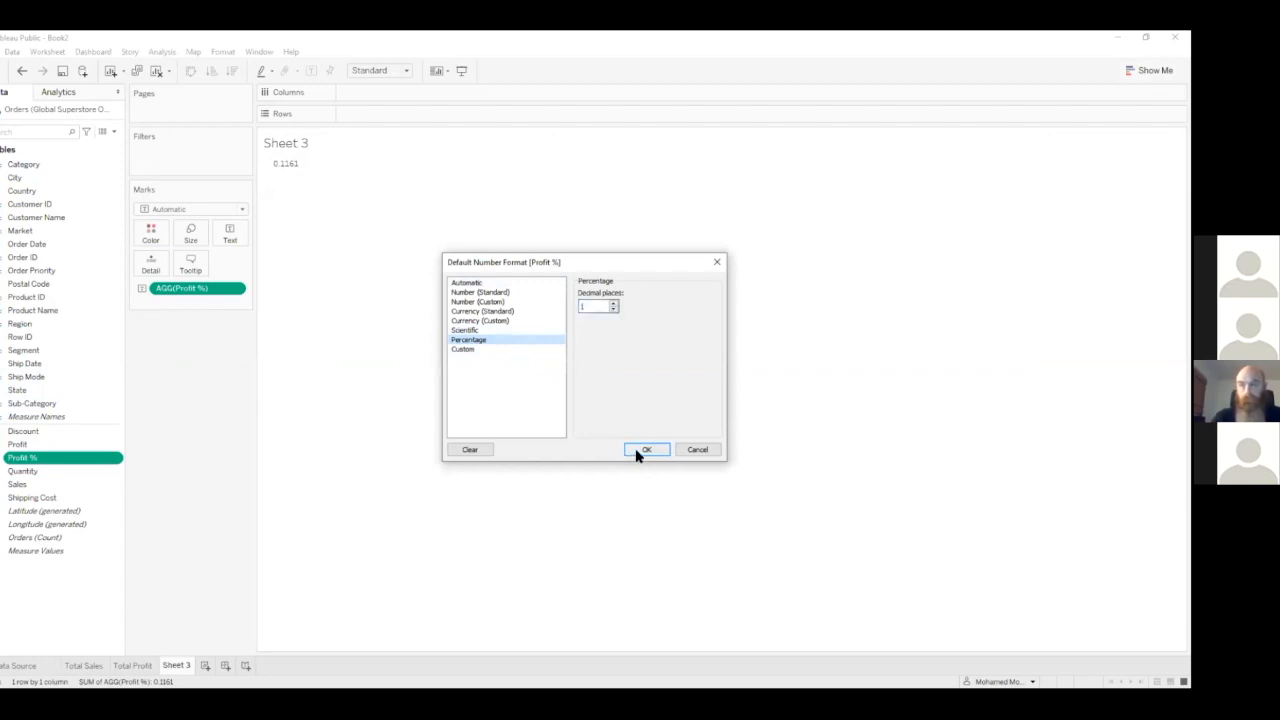
key(Return)
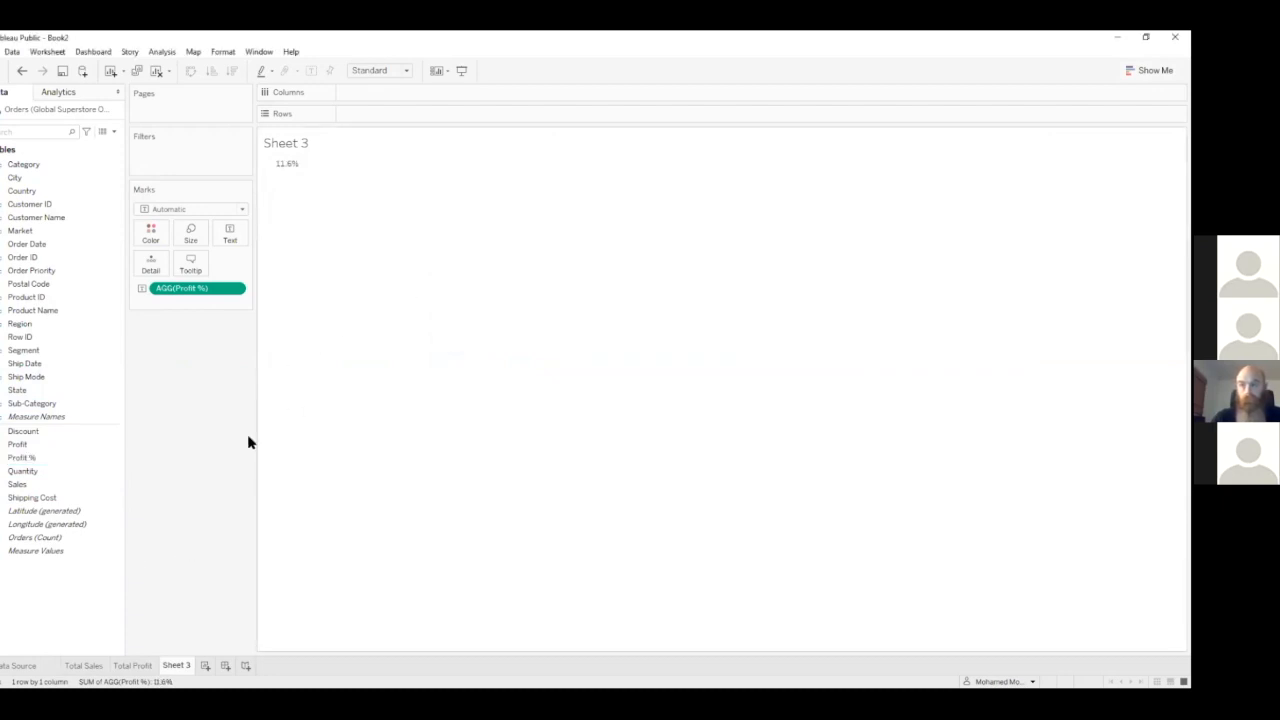
- Rename Sheet 3 as Profit %
double_click(186, 664)
text(Profit)
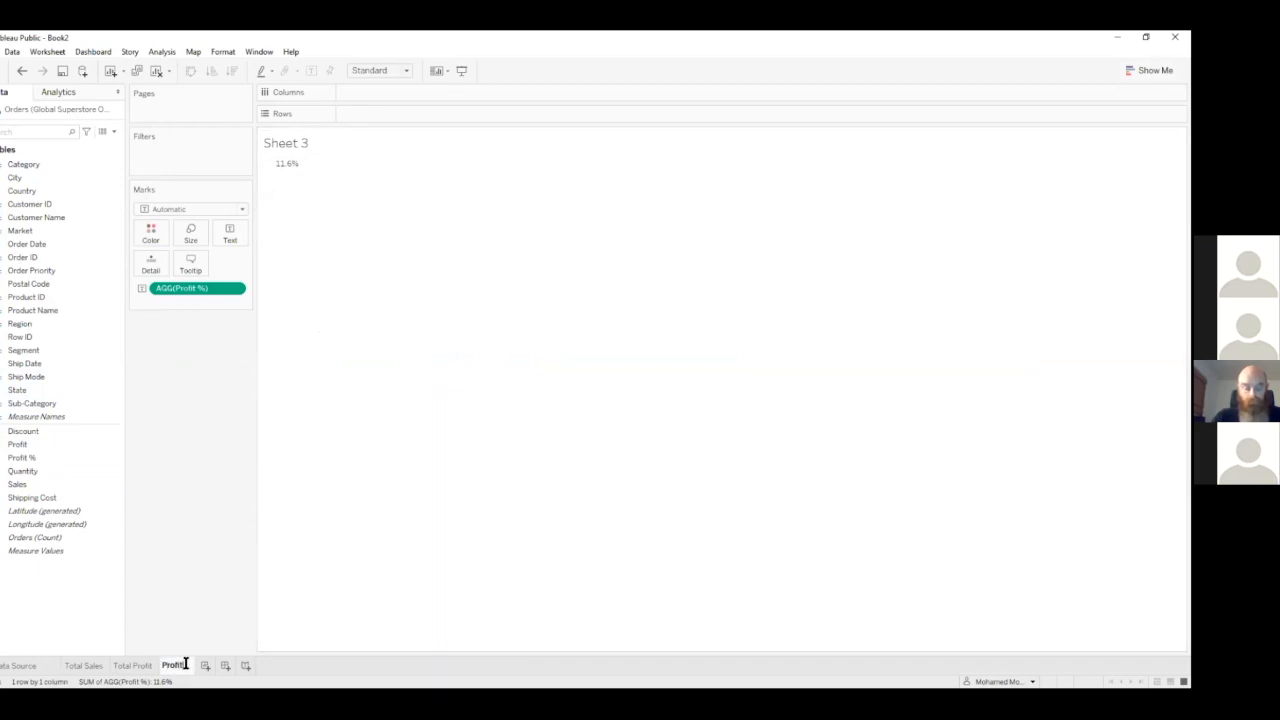
text( %)
key(Return)
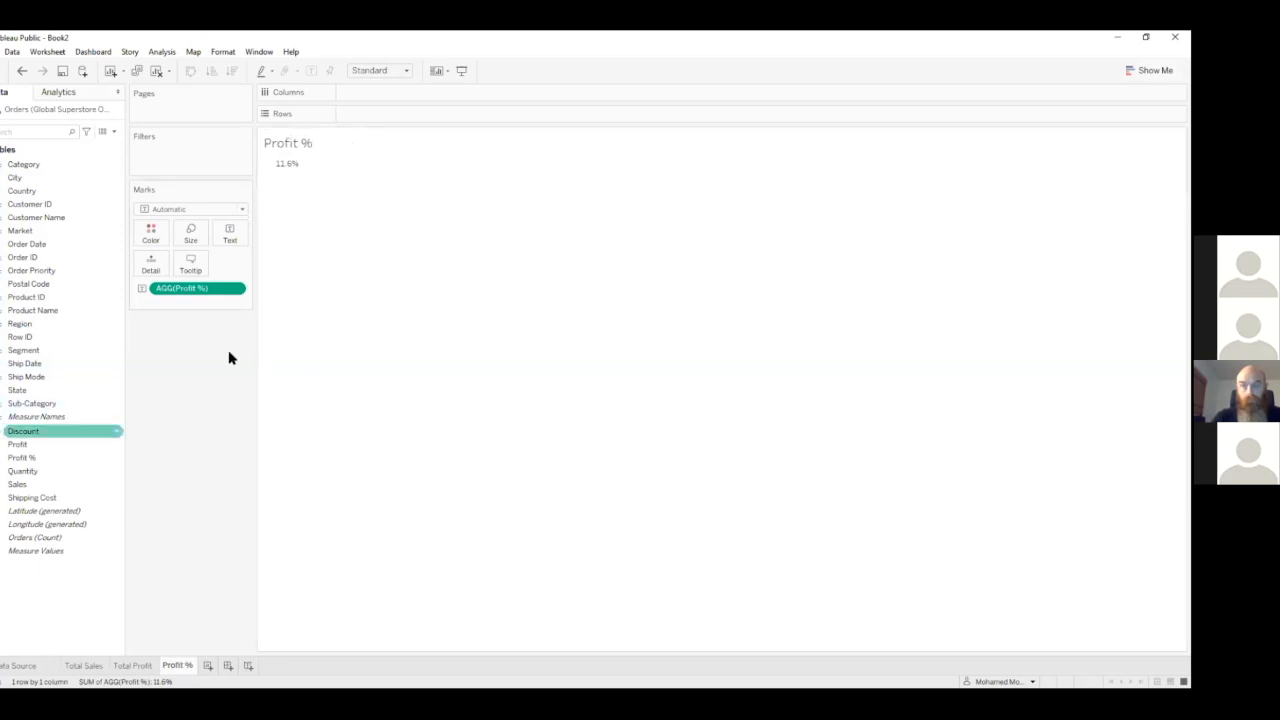
- Review the formula of the Profit % calculated field and close the editor without changing it
right_click(38, 455)
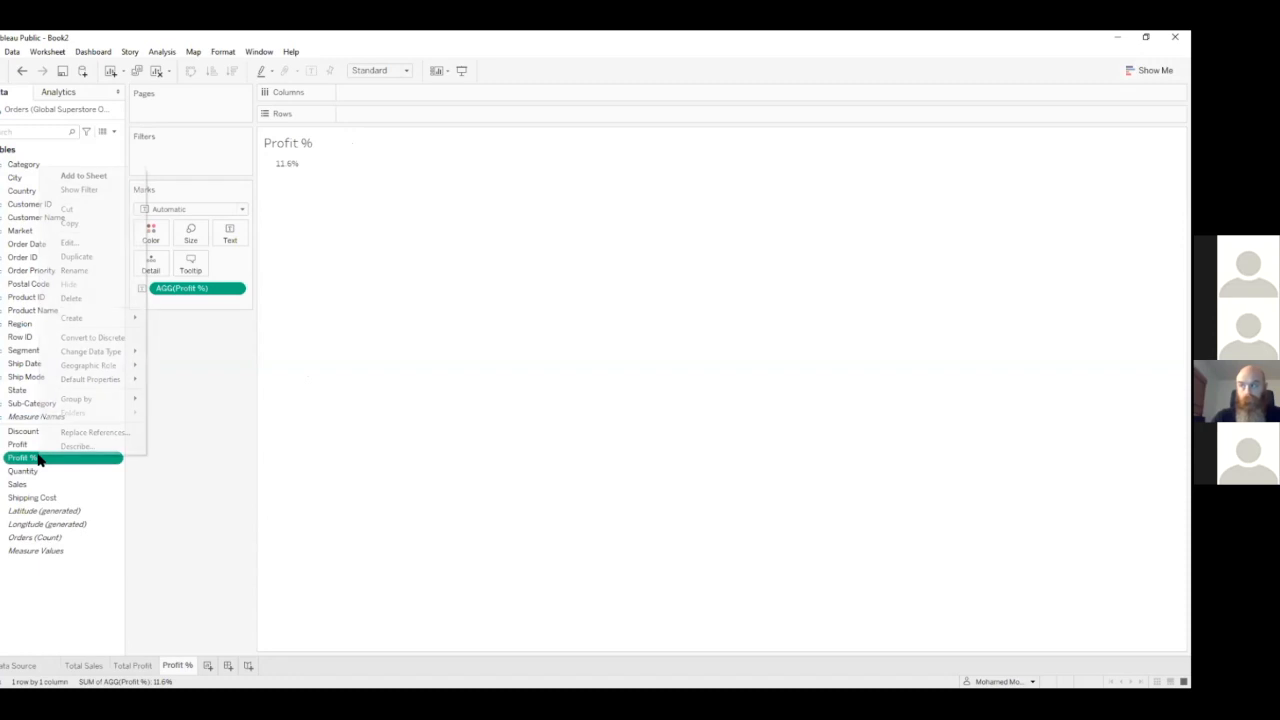
click(70, 246)
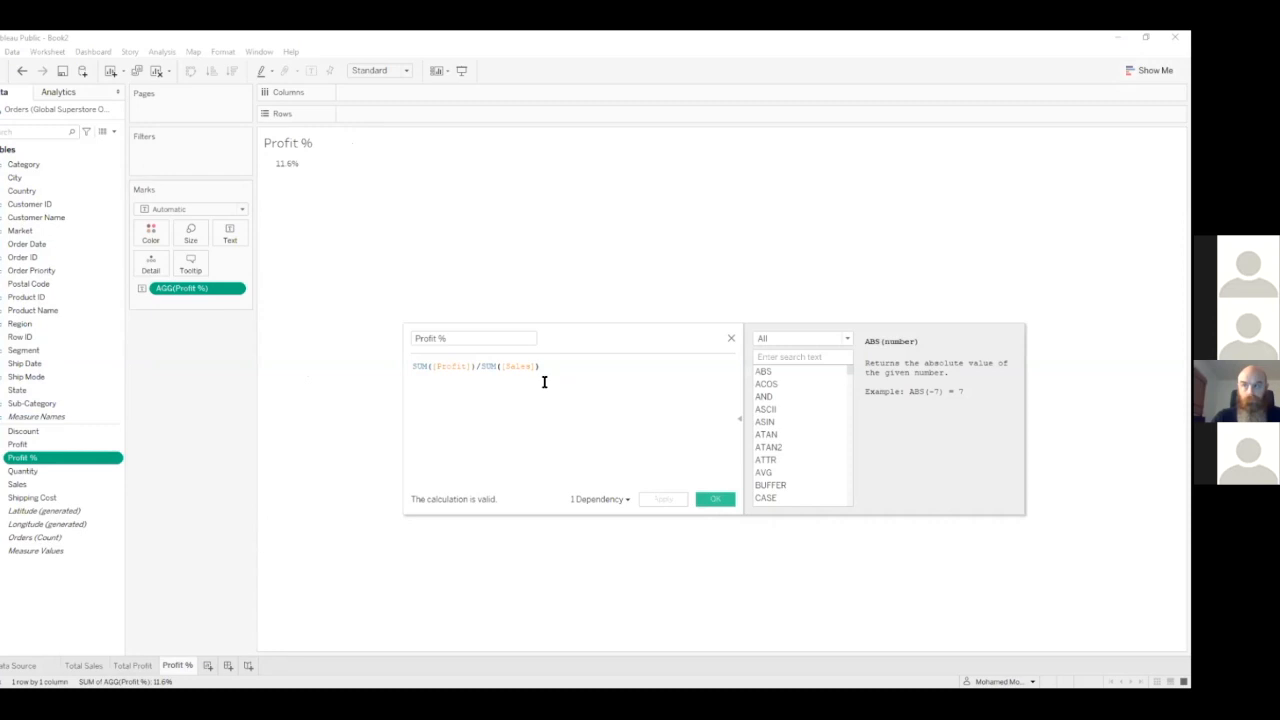
click(731, 339)
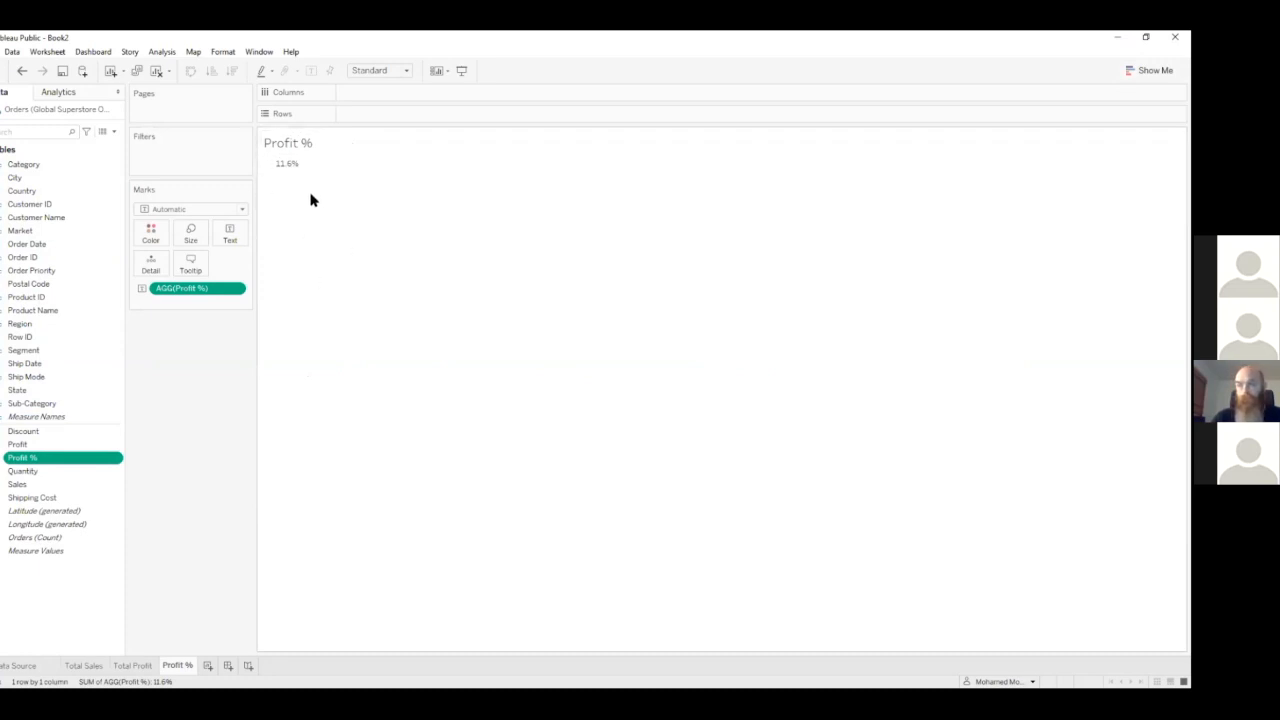
- Apply the Total Sales sheet's Country filter to all worksheets using this data source, and check it on Total Profit and Profit %
click(121, 666)
click(94, 666)
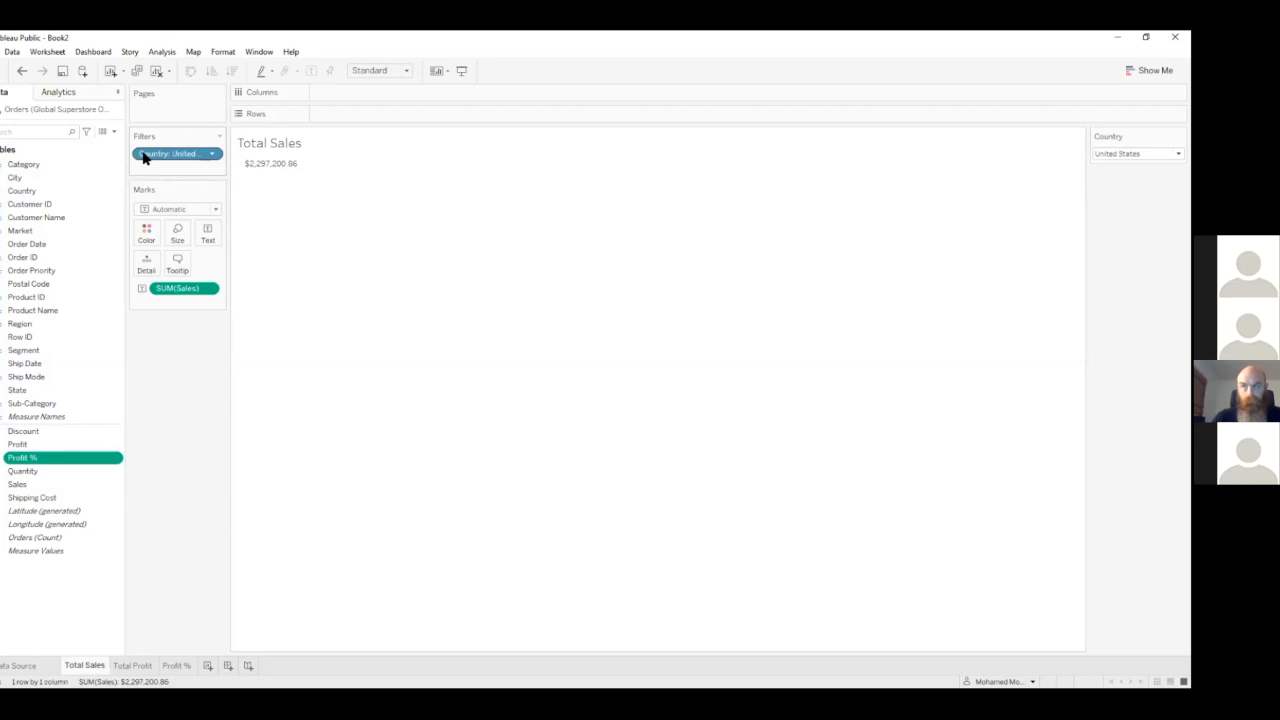
click(137, 666)
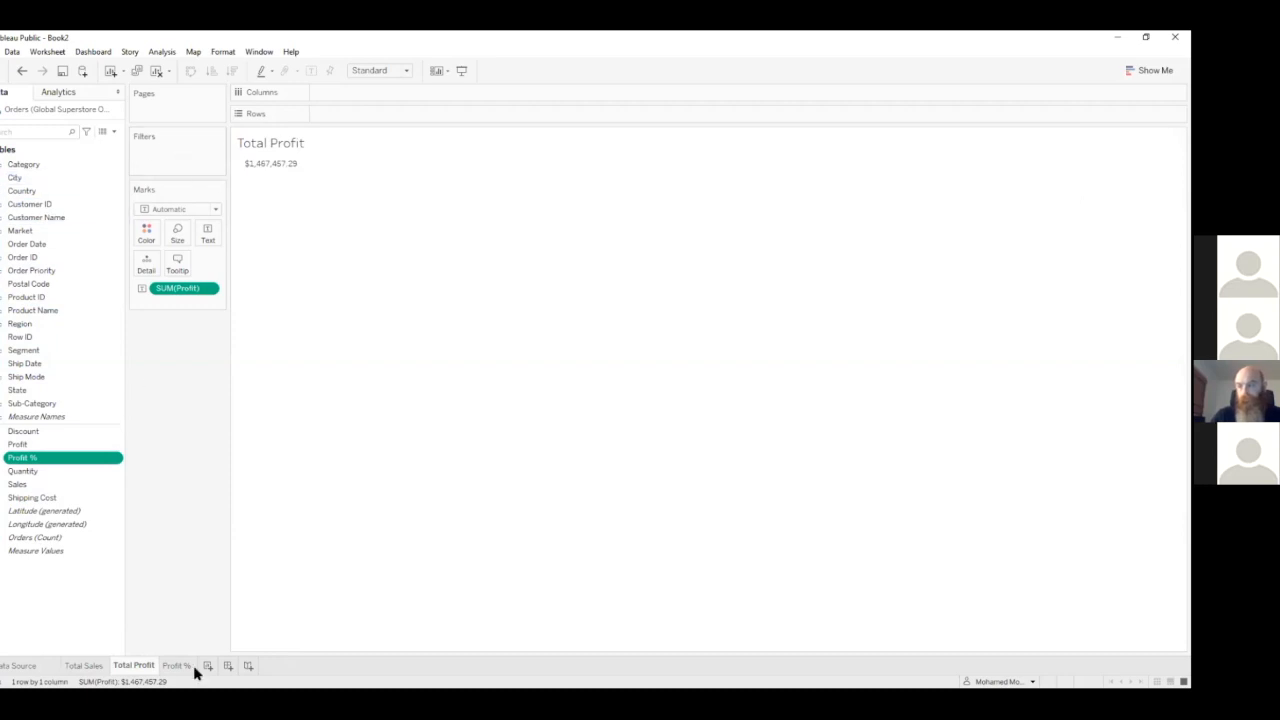
click(84, 666)
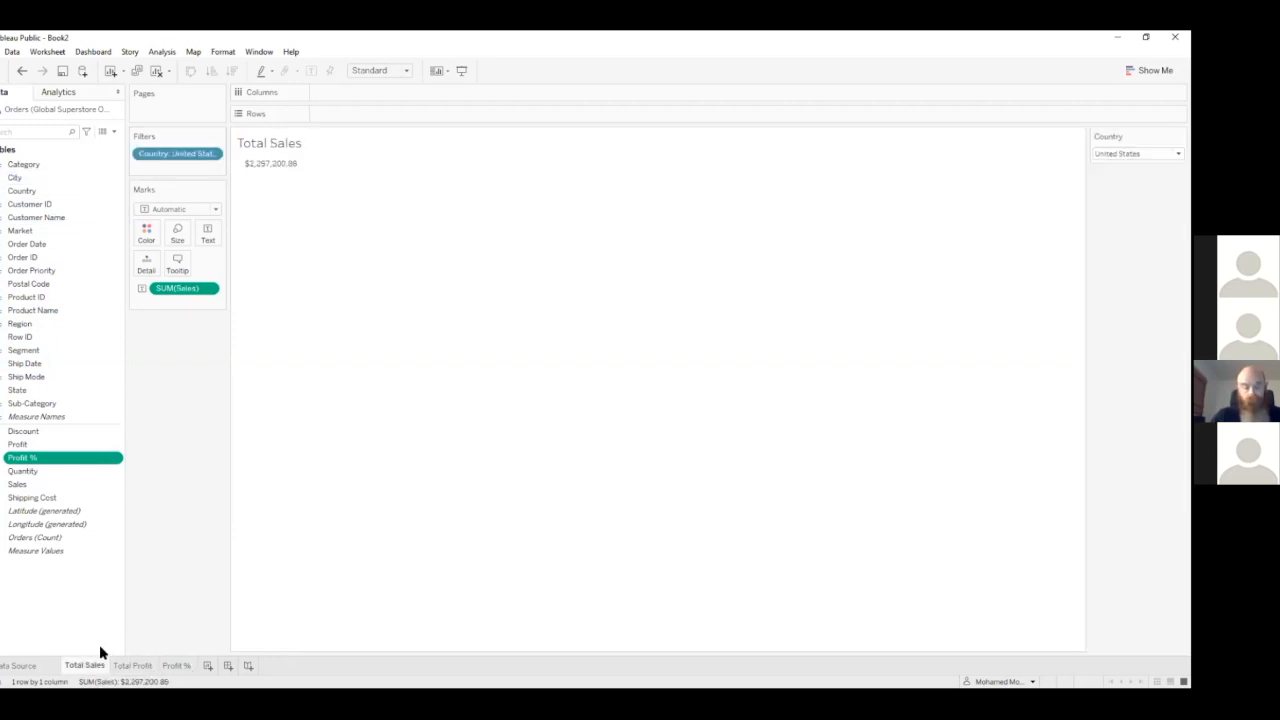
right_click(156, 158)
mouse_move(218, 225)
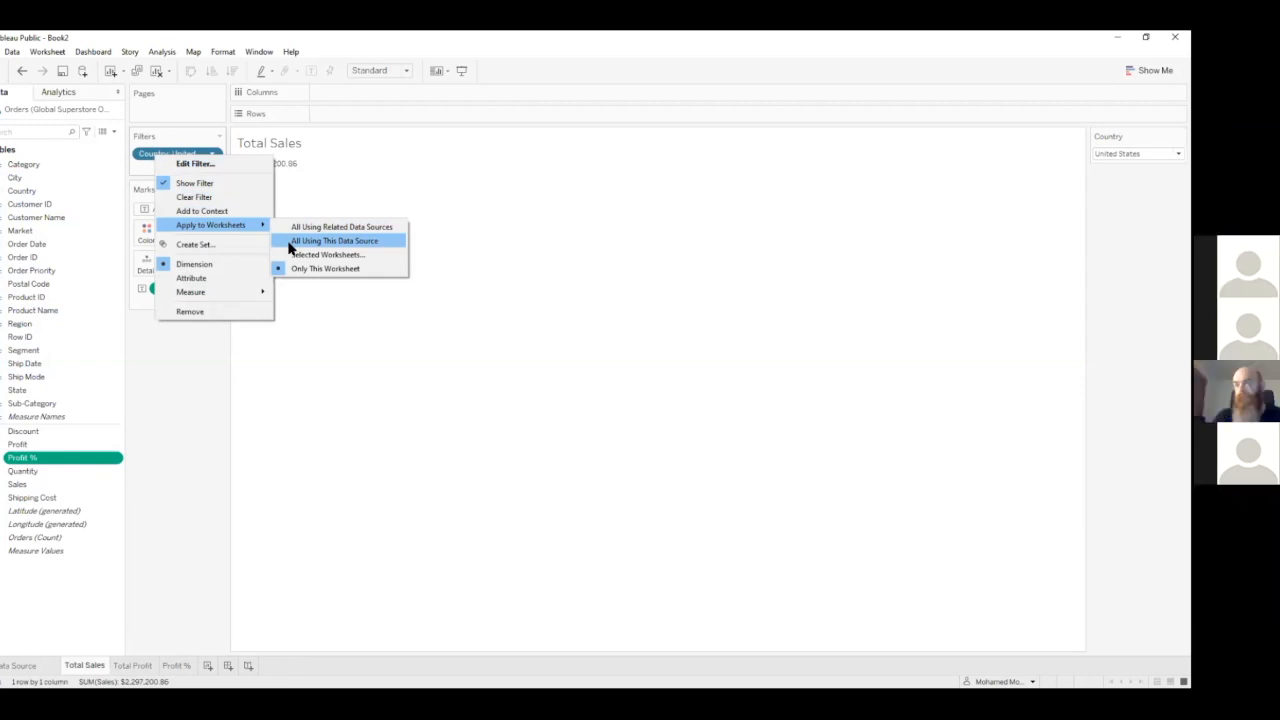
click(333, 241)
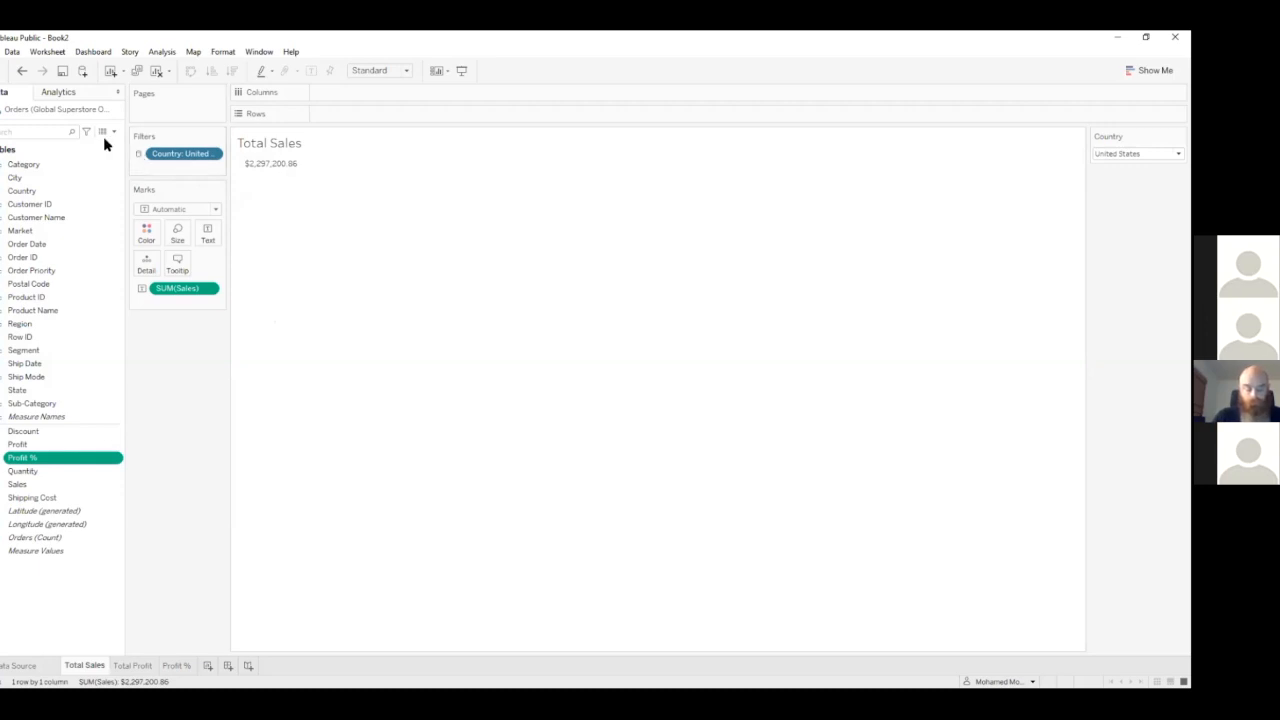
click(140, 662)
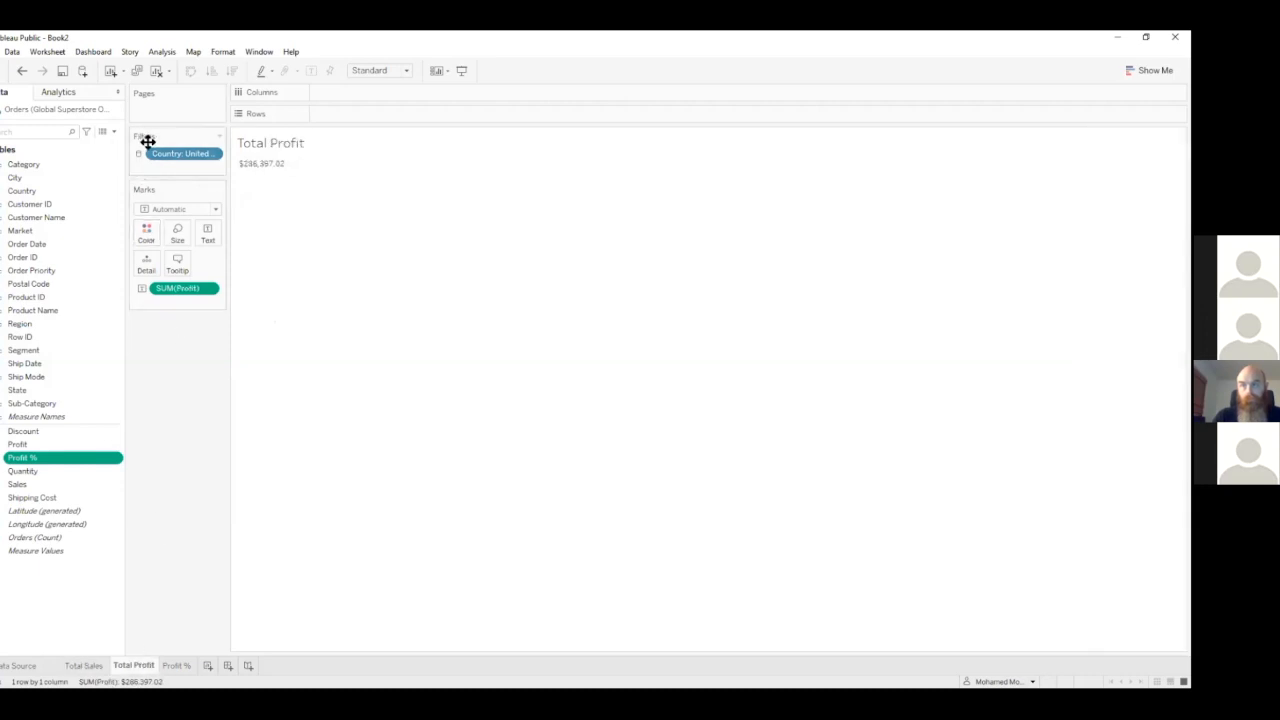
click(177, 665)
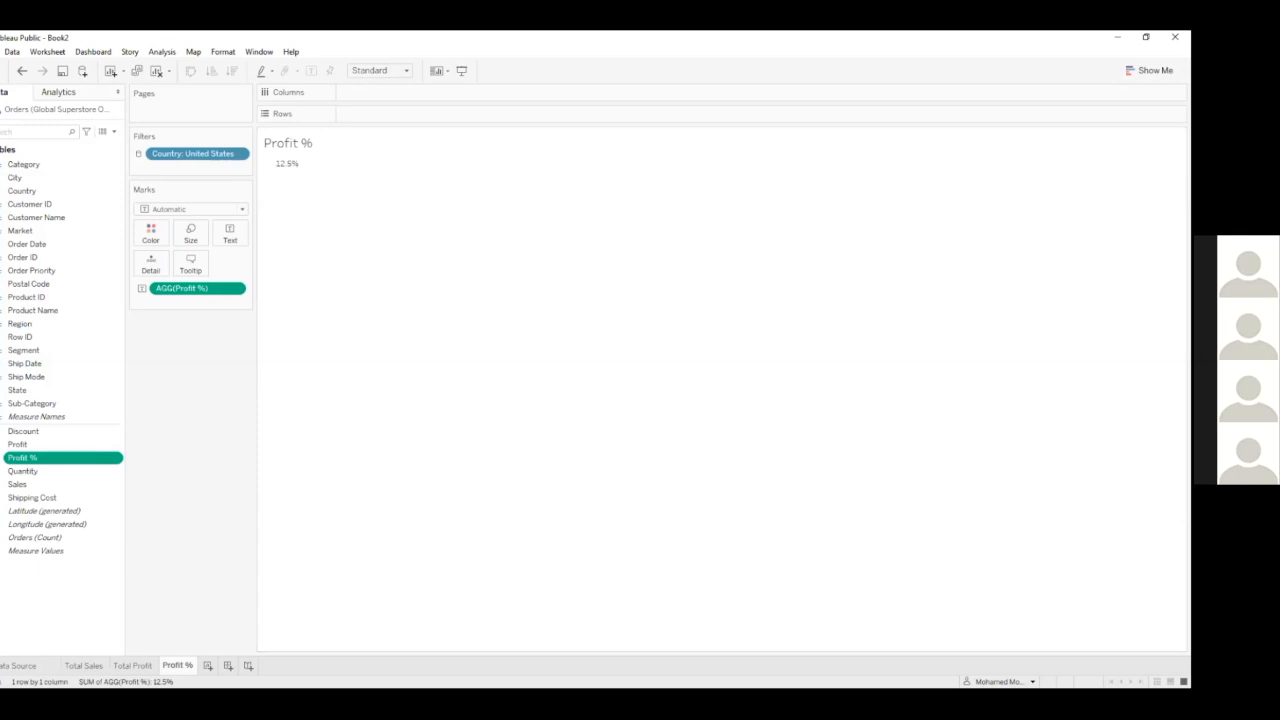
- Add a fourth worksheet and go through the geographic fields City, Country, Postal Code and State in the field list
key(alt+Tab)
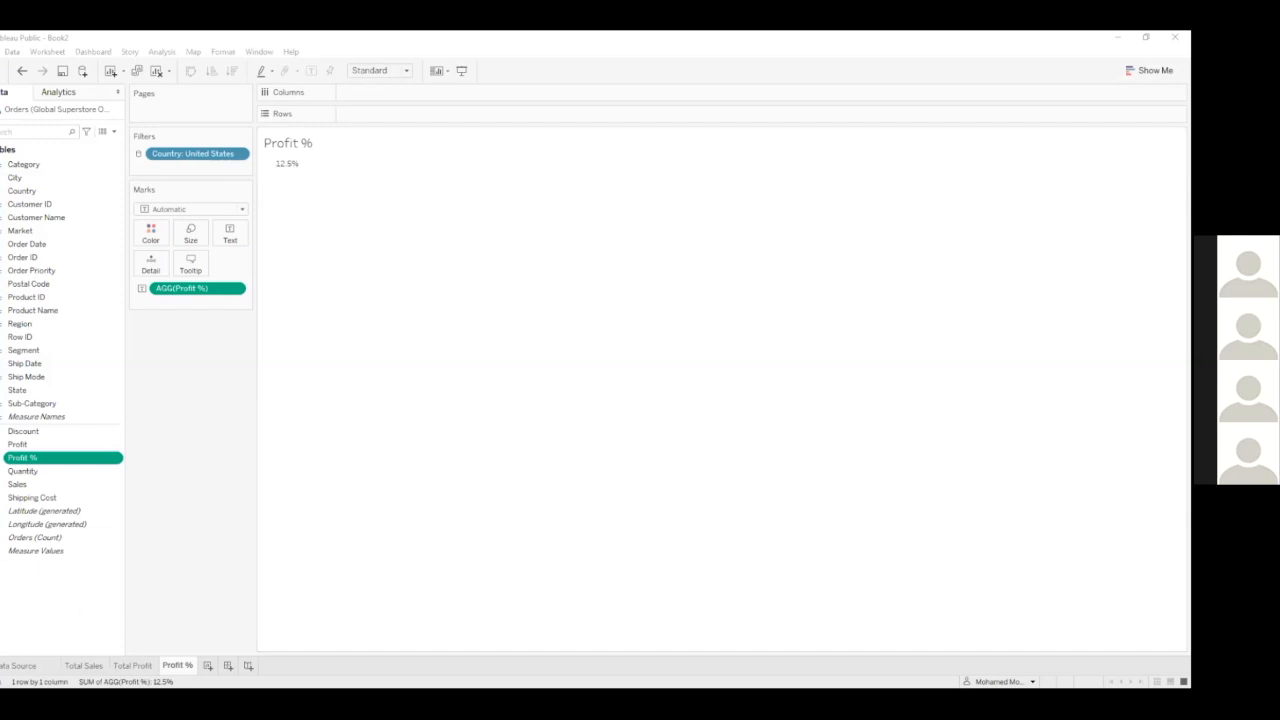
click(207, 665)
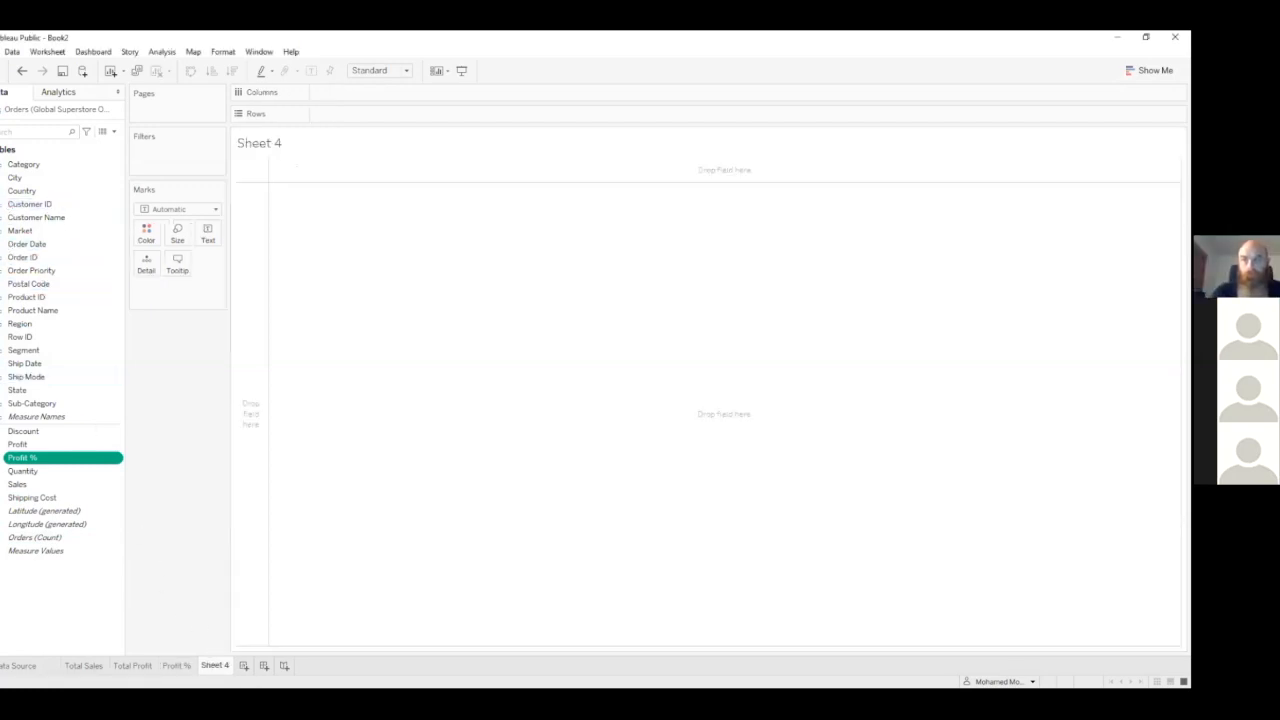
click(22, 178)
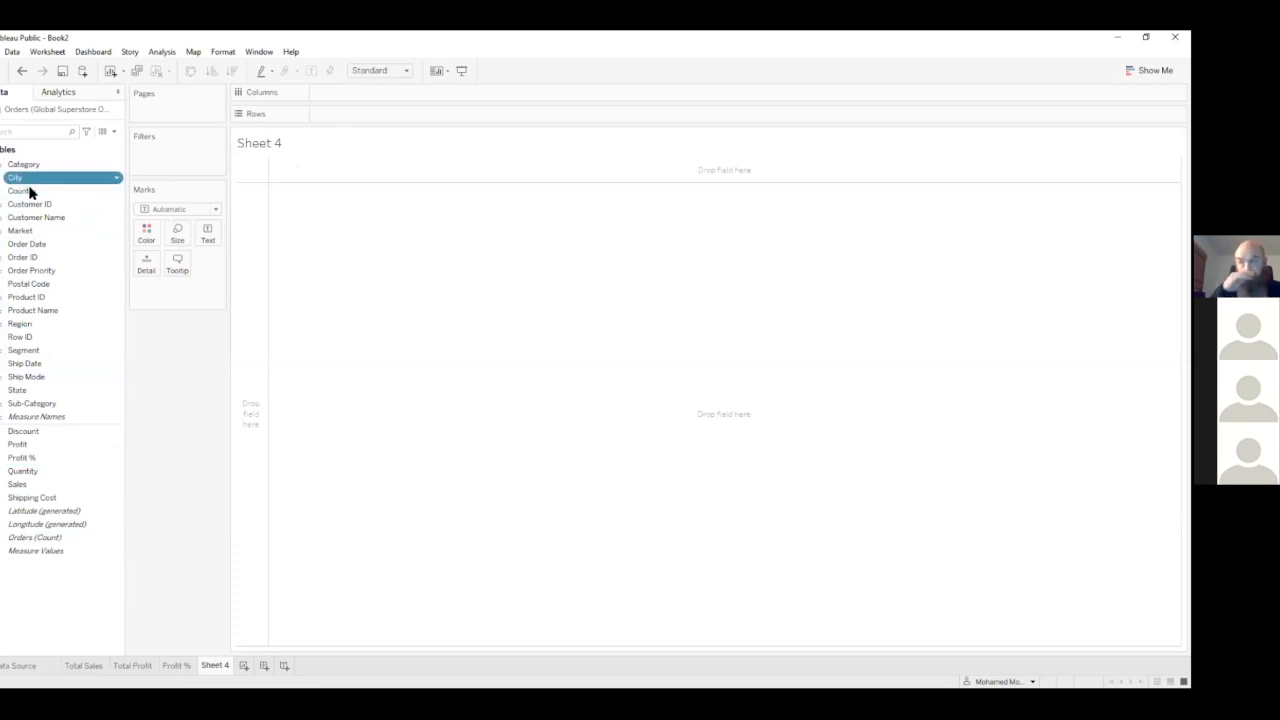
click(30, 191)
click(36, 286)
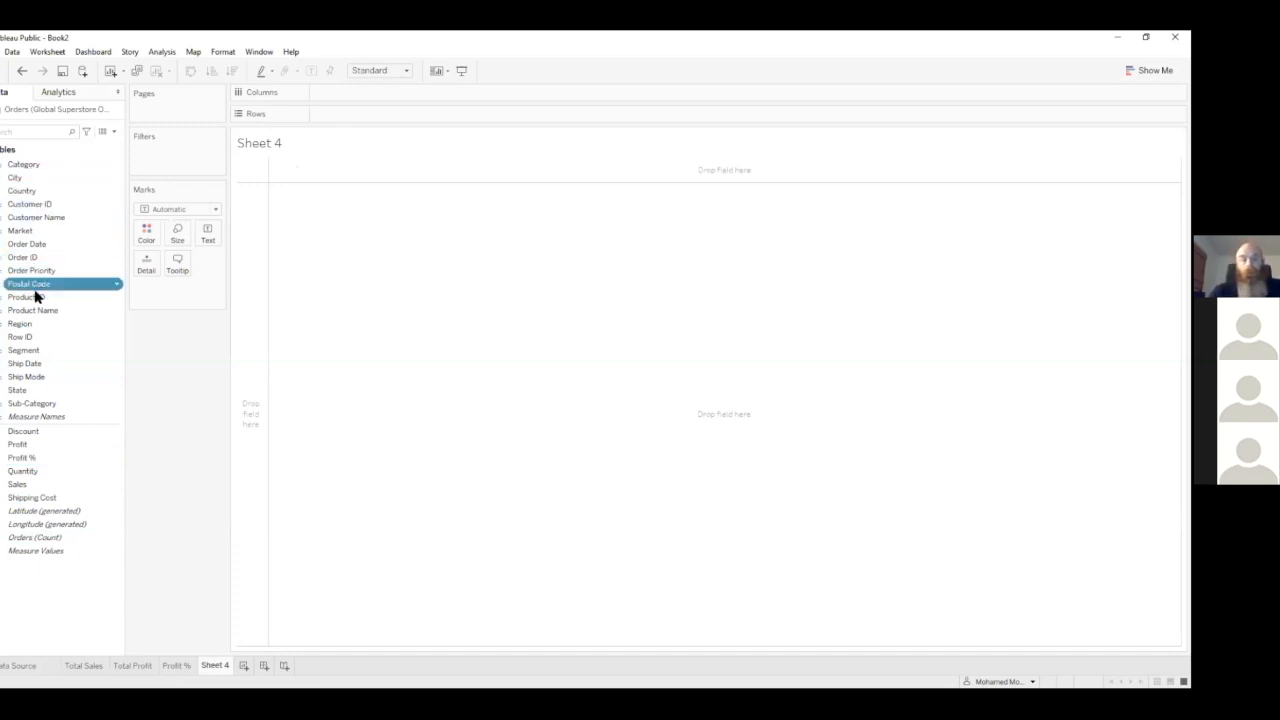
click(17, 391)
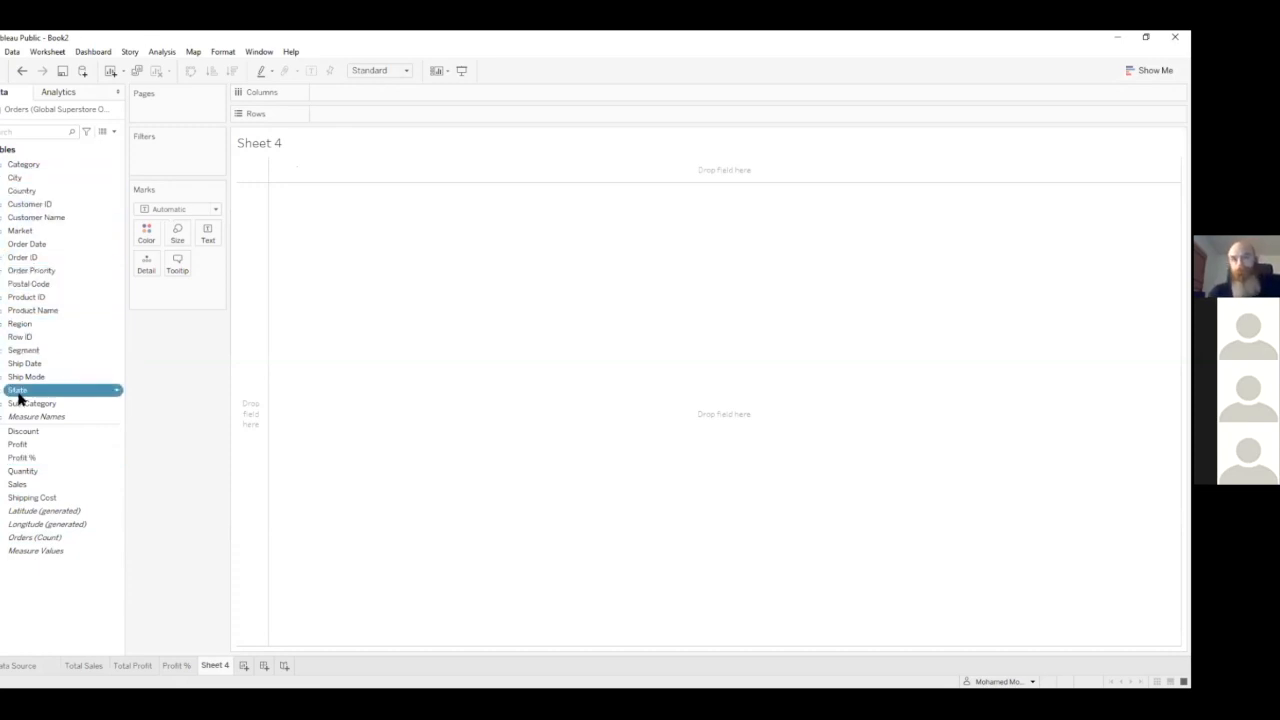
- Check the data type and geographic role options assigned to the City field without changing them
click(2, 178)
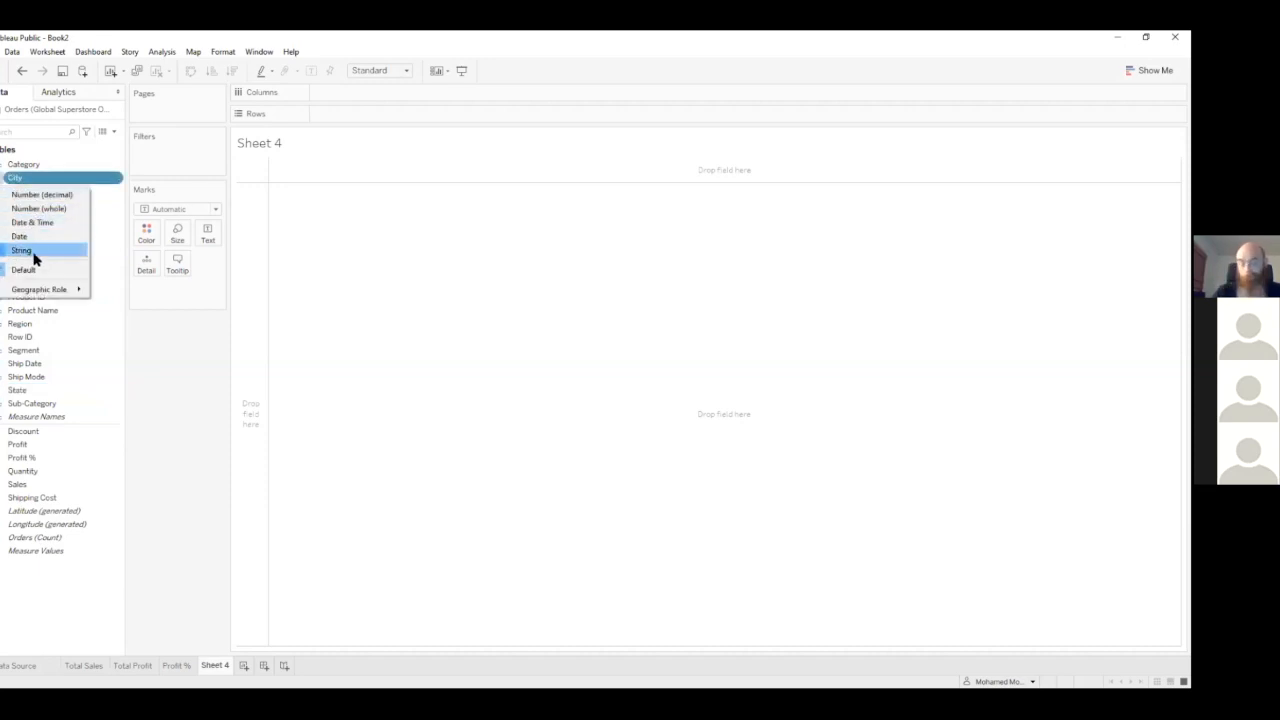
mouse_move(43, 290)
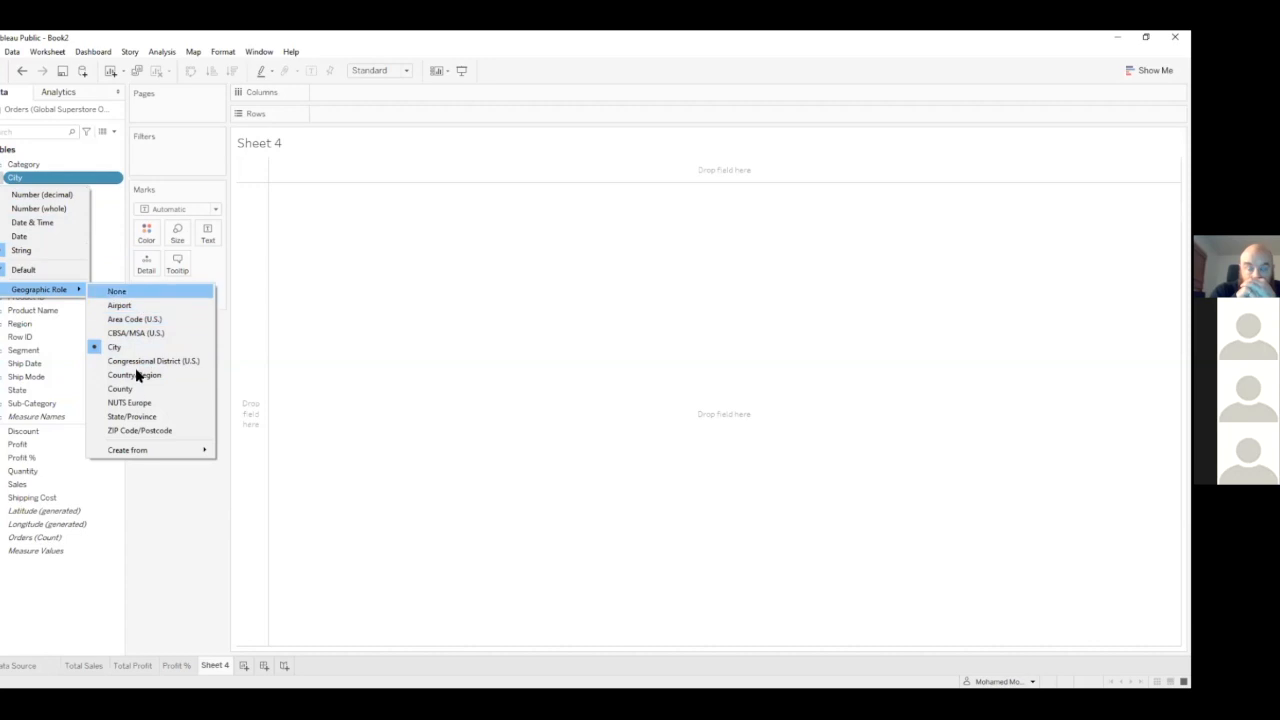
click(156, 509)
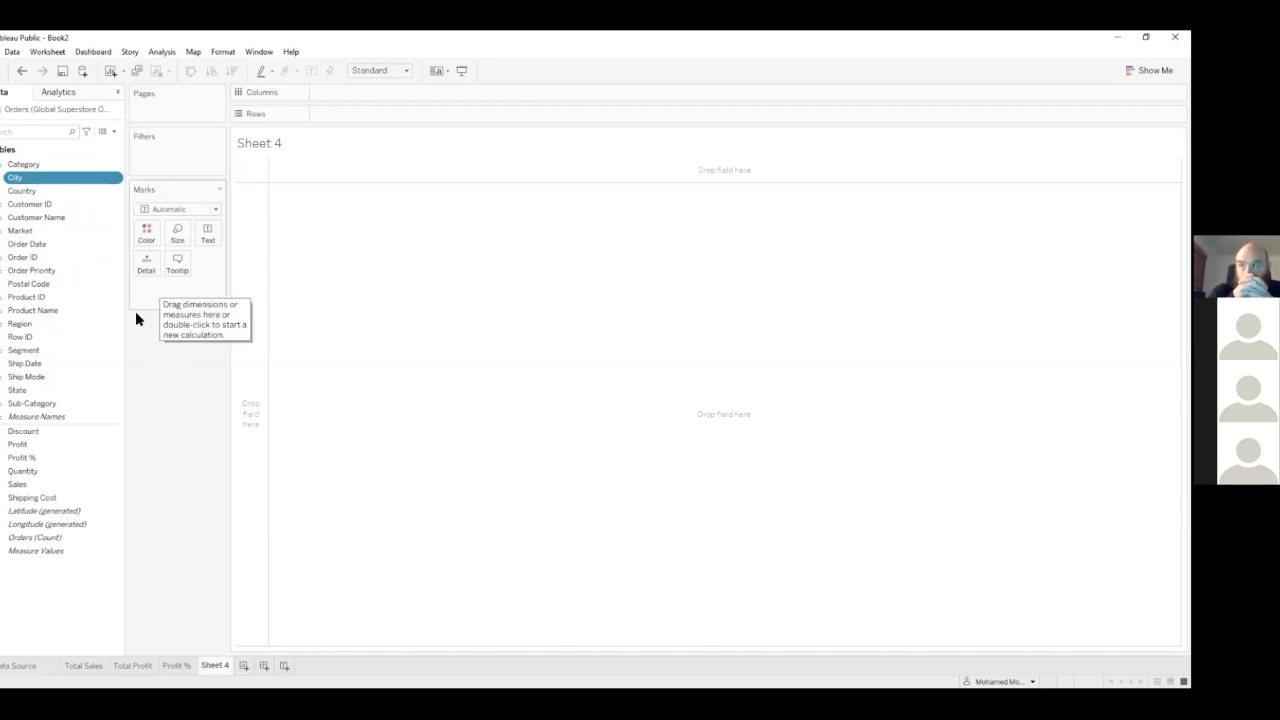
- Plot Country on a map in Sheet 4 using the generated longitude and latitude
click(36, 194)
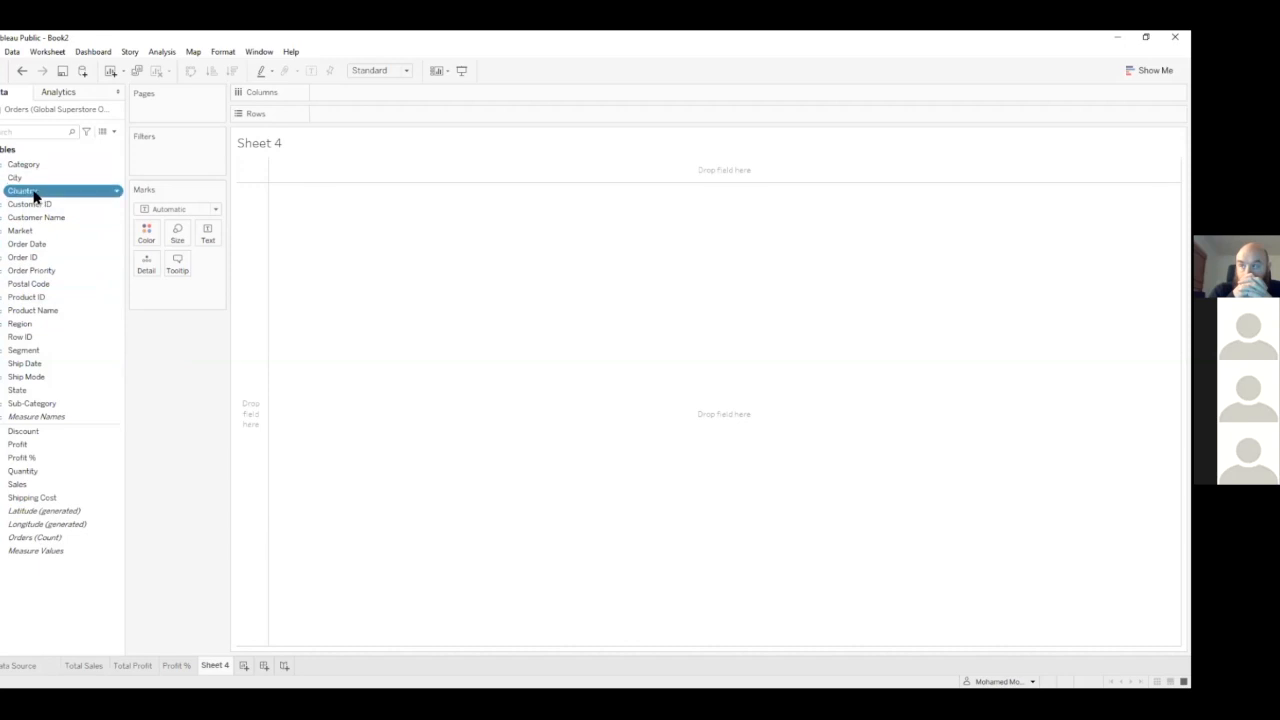
double_click(38, 192)
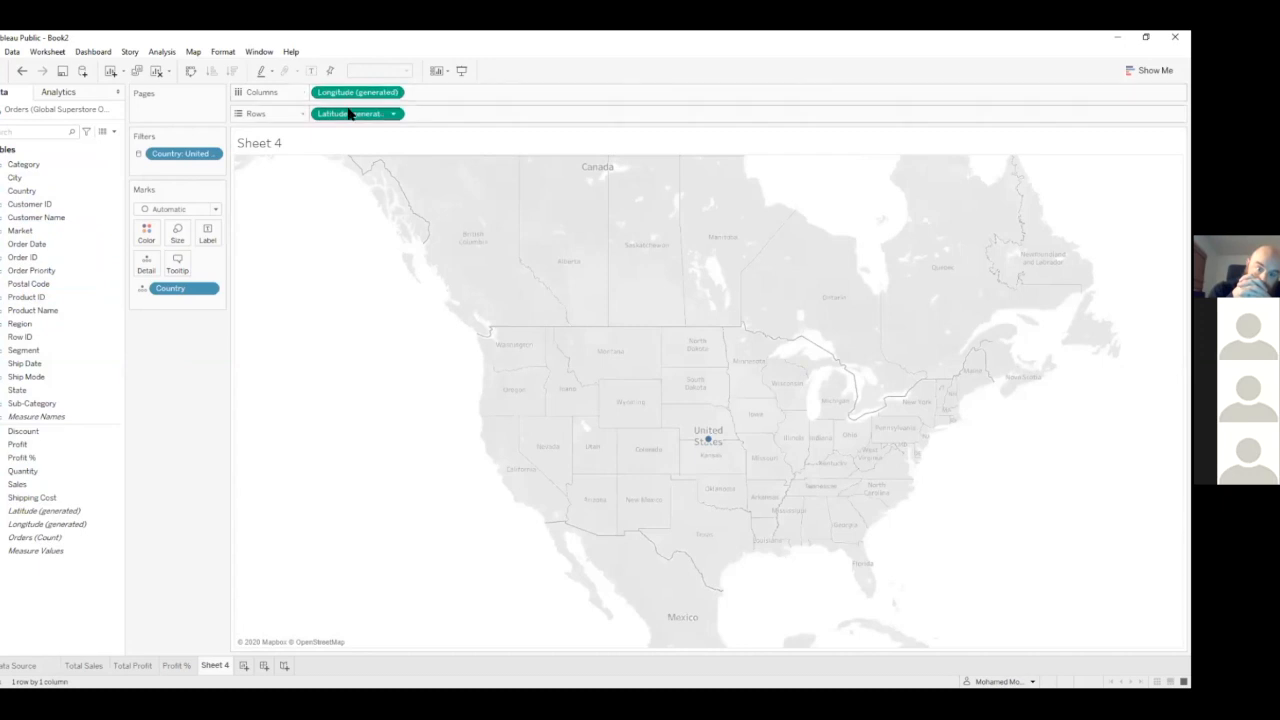
click(28, 512)
ctrl+click(24, 525)
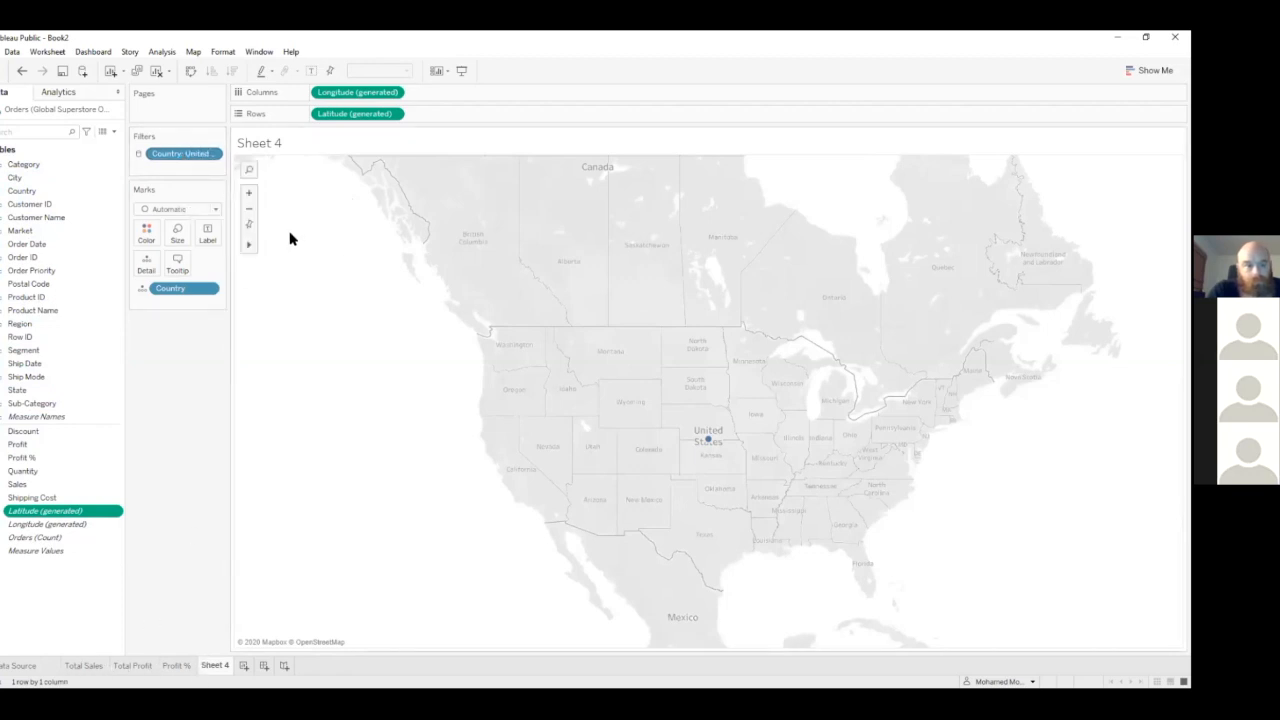
- Show the Country filter beside the map as a single-value dropdown
right_click(189, 160)
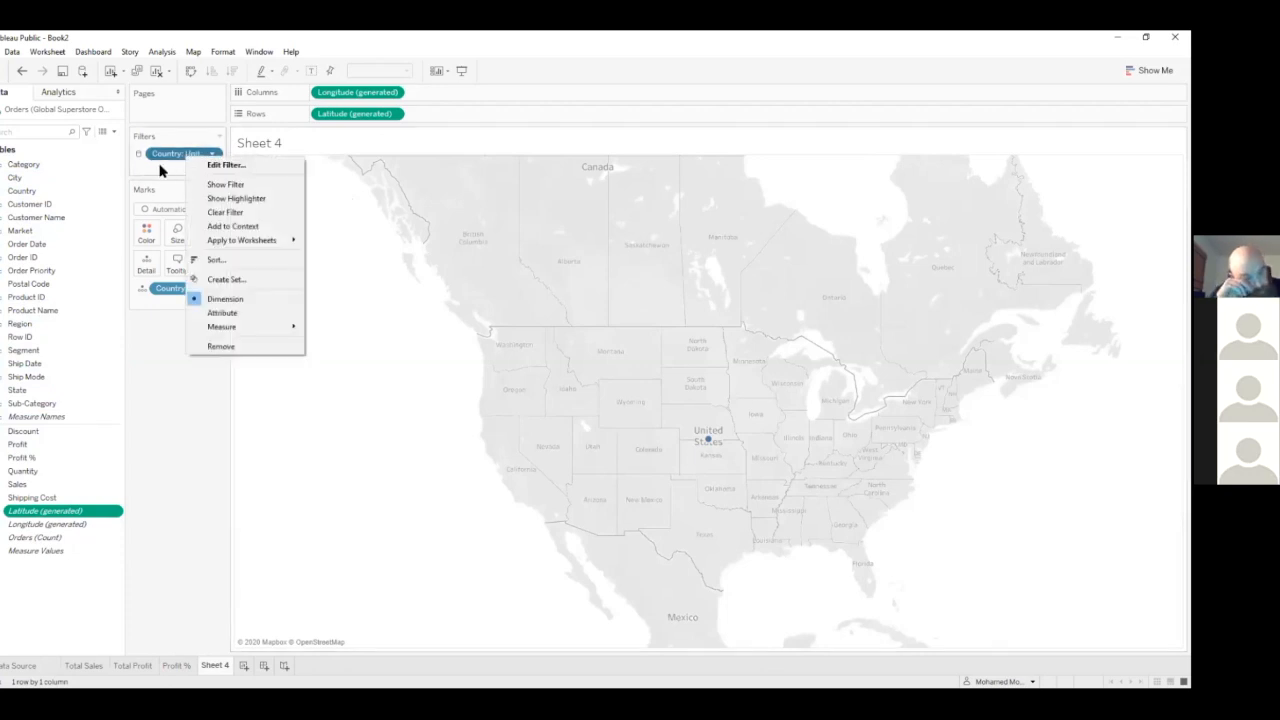
right_click(166, 158)
click(205, 181)
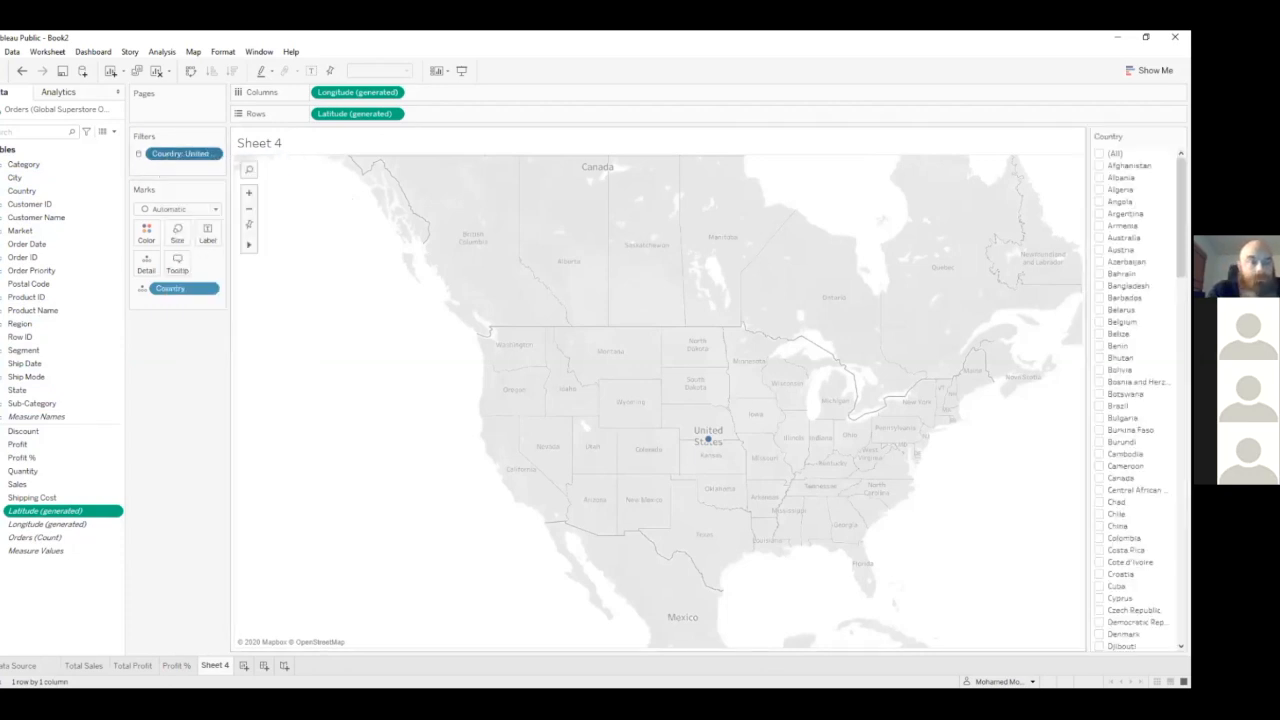
click(1180, 135)
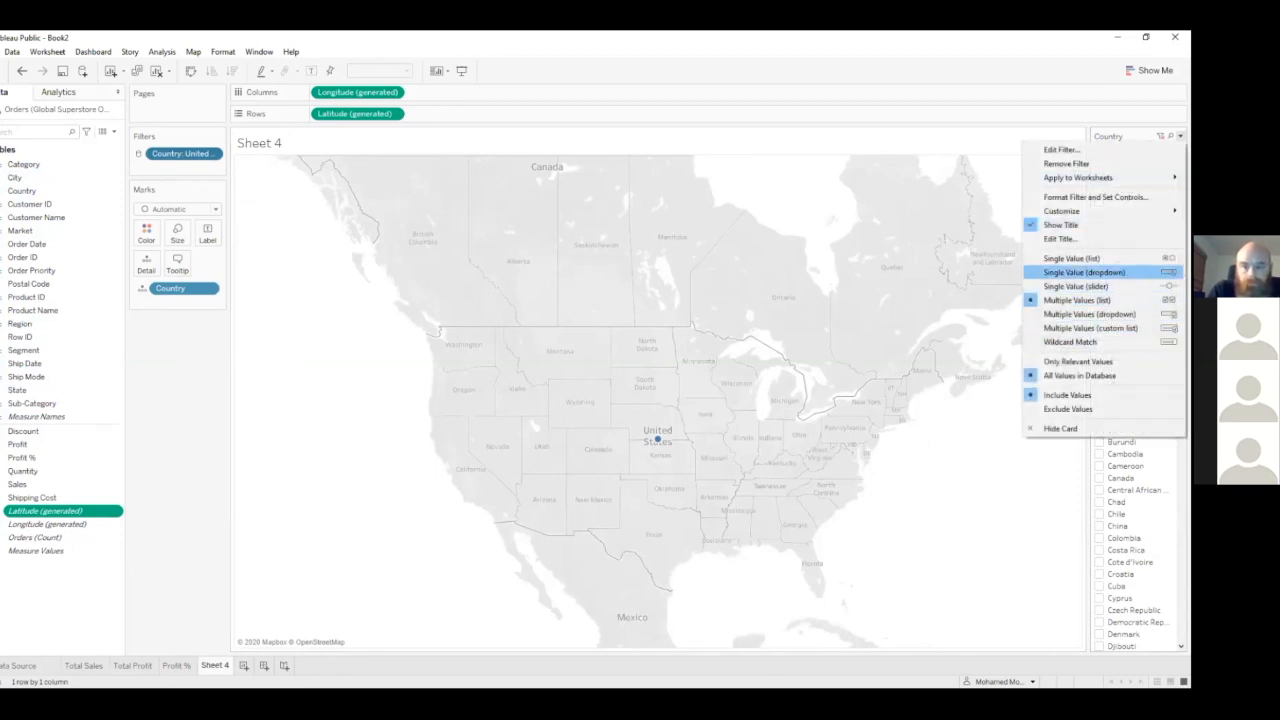
click(1084, 272)
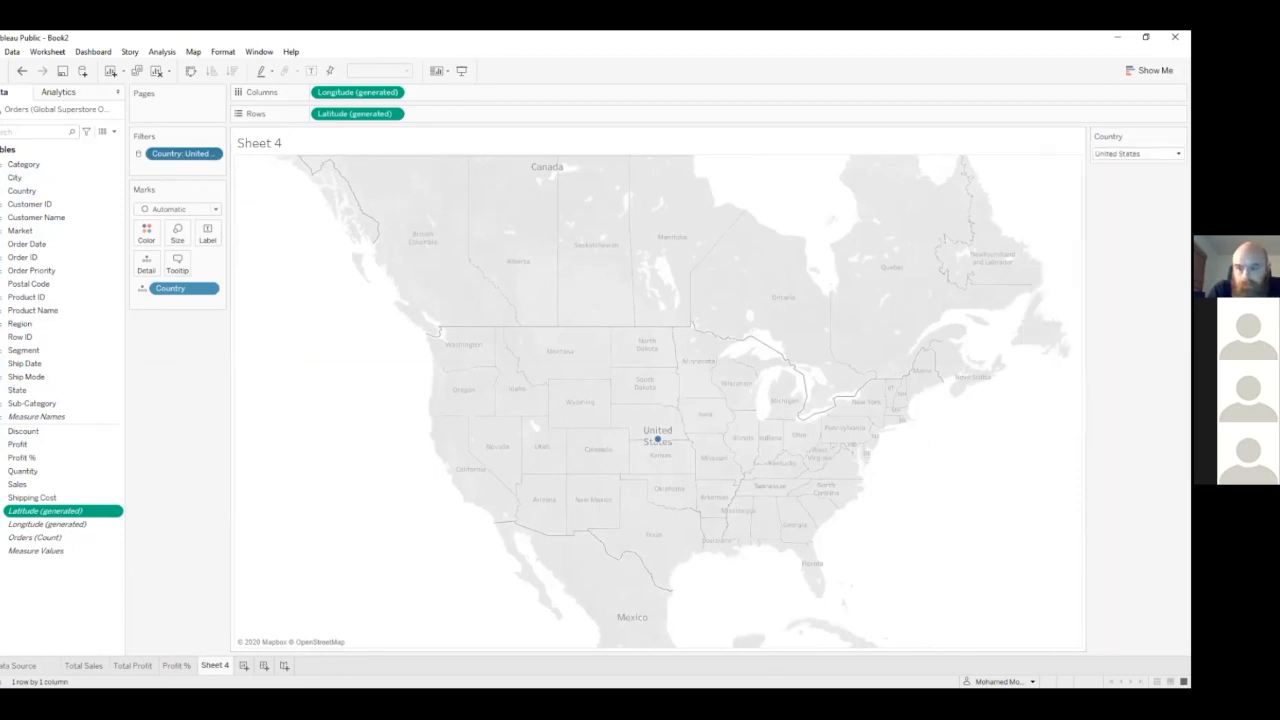
- Test the Country filter on the map with Slovenia and Spain, and set it back to United States
click(1137, 153)
click(1110, 206)
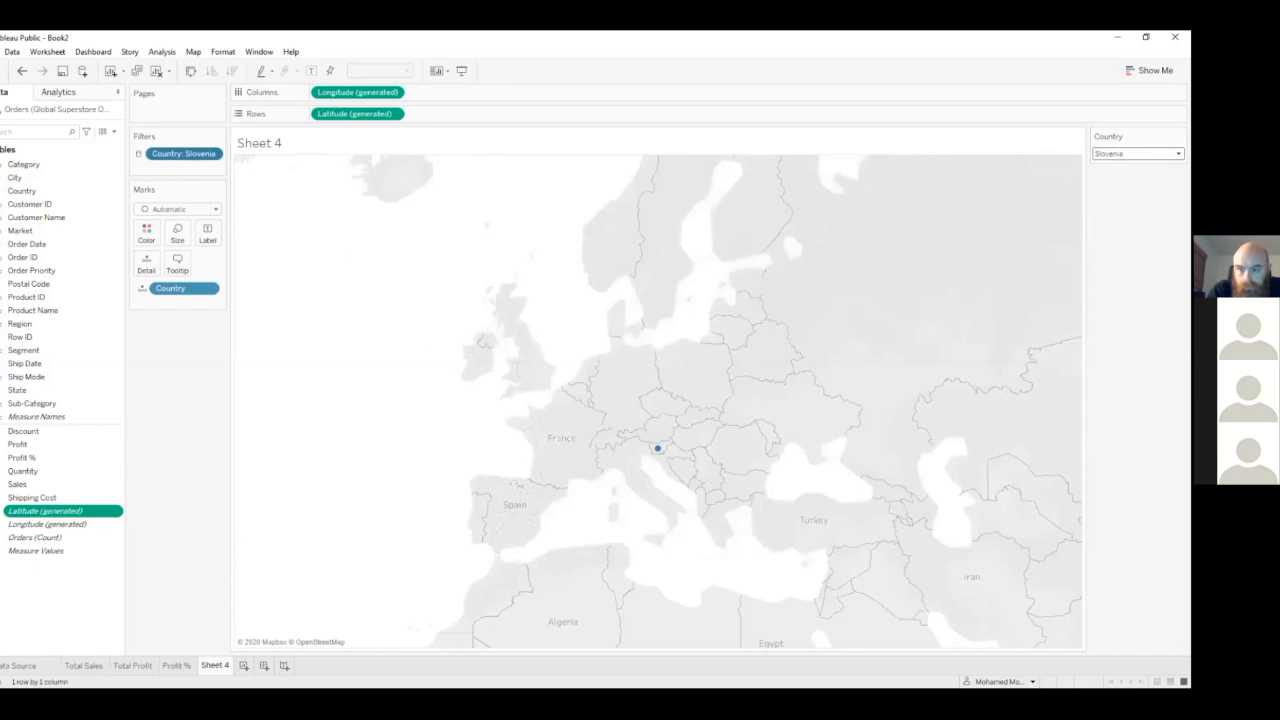
click(1137, 153)
click(1110, 271)
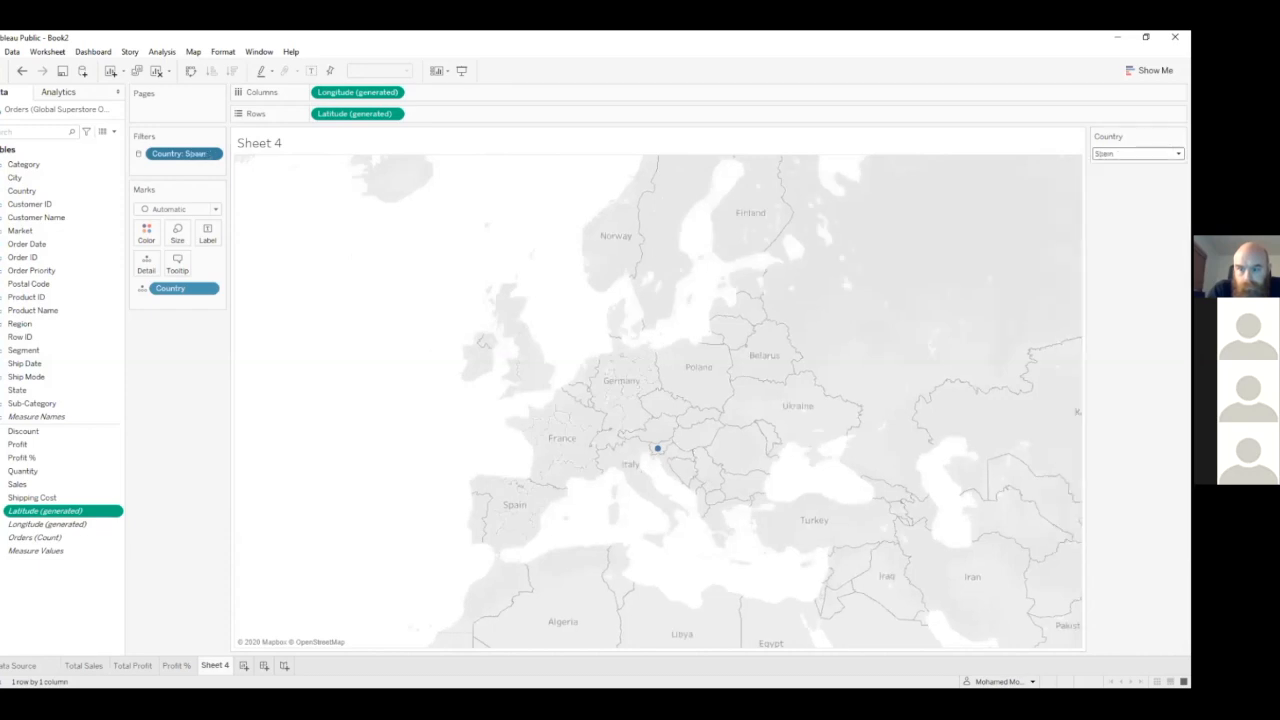
click(1137, 153)
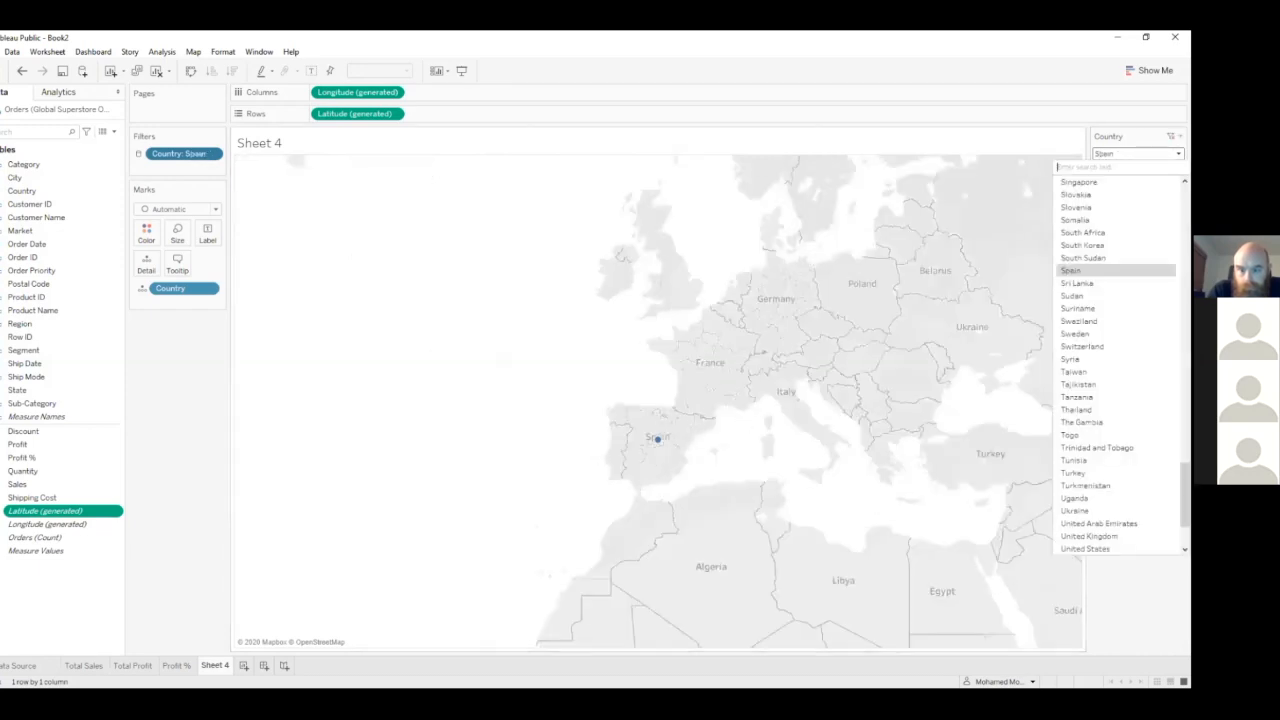
text(Unit)
key(Down)
key(Down)
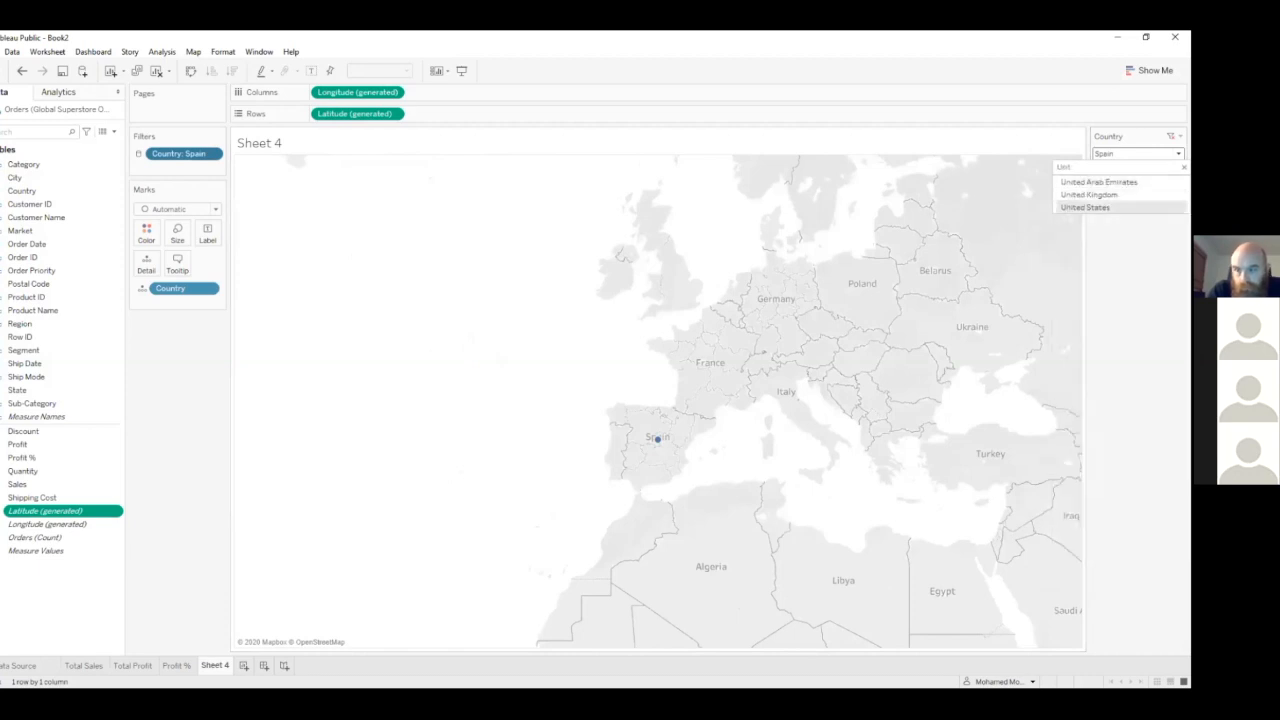
key(Return)
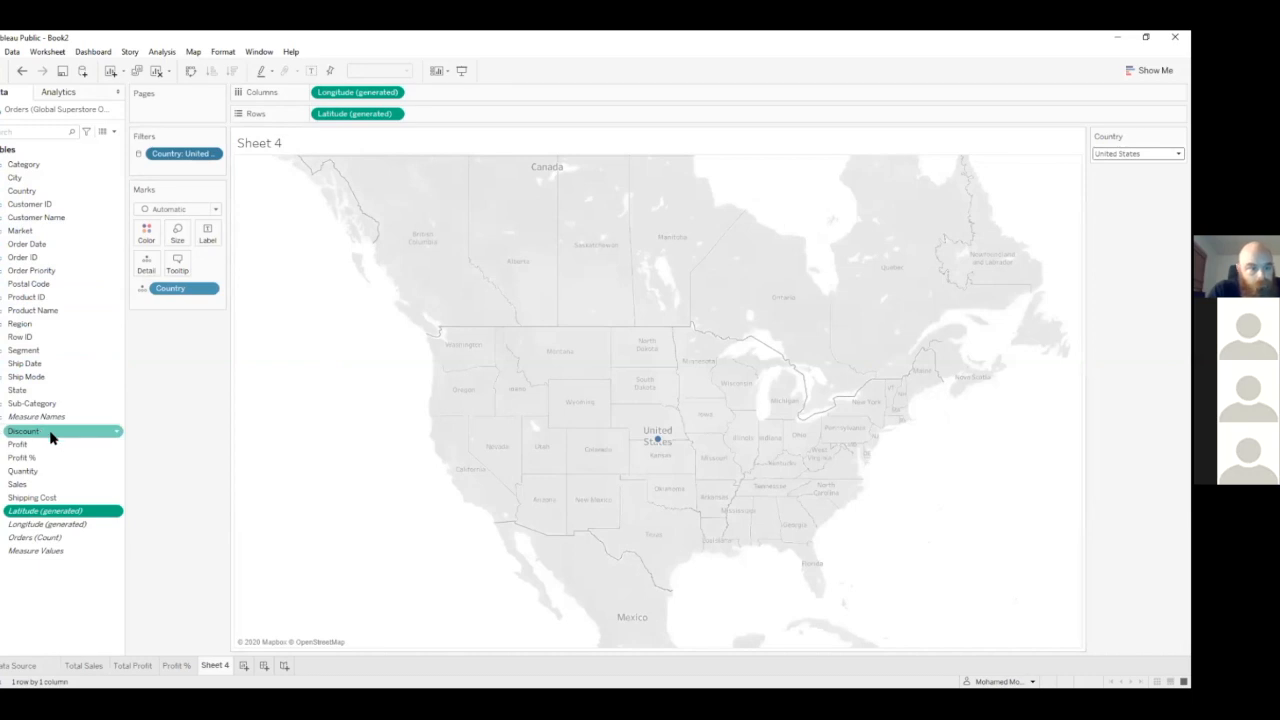
- Size the map marks by Sales and break them down by State, keeping Country as a detail
double_click(16, 485)
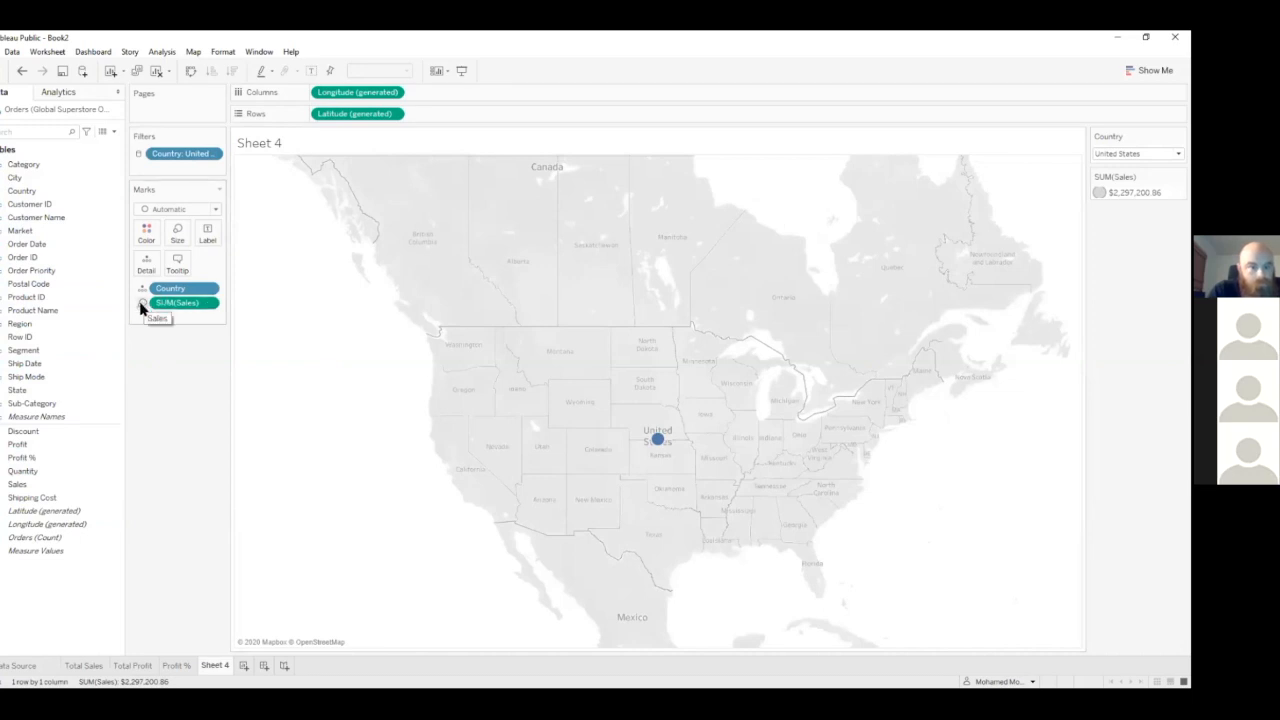
mouse_move(657, 447)
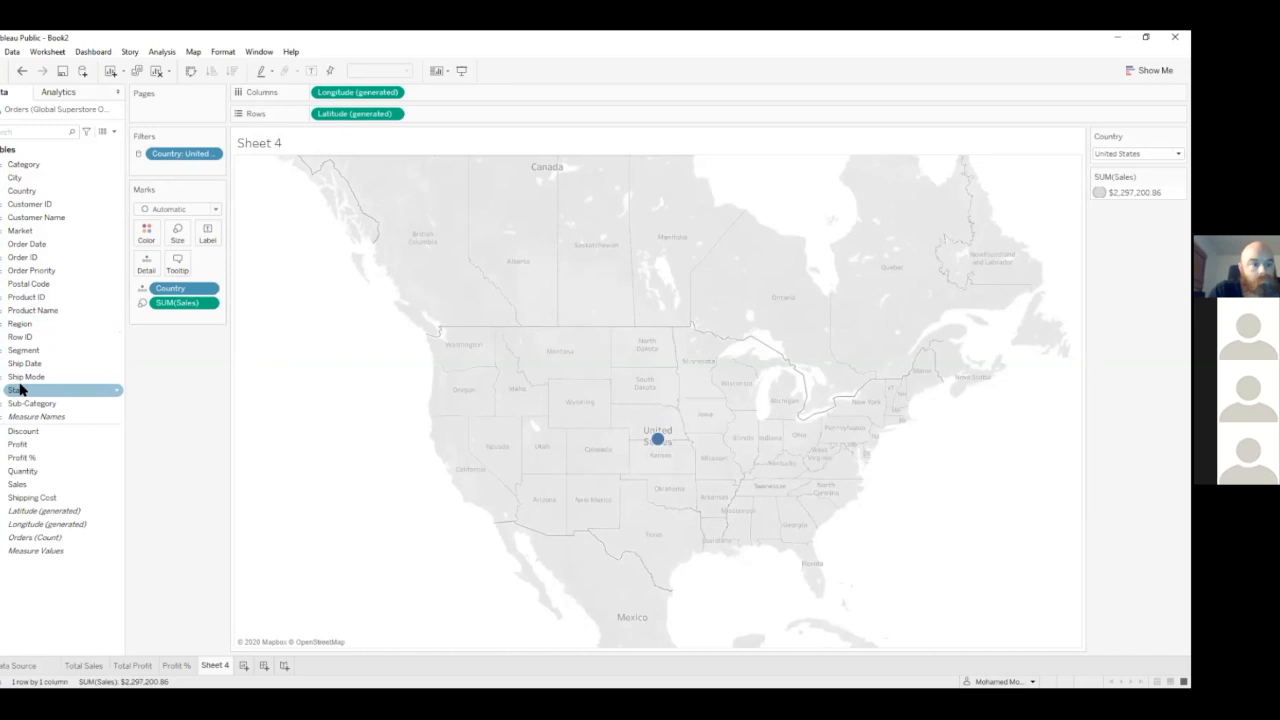
drag(24, 391, 70, 383)
drag(142, 326, 172, 289)
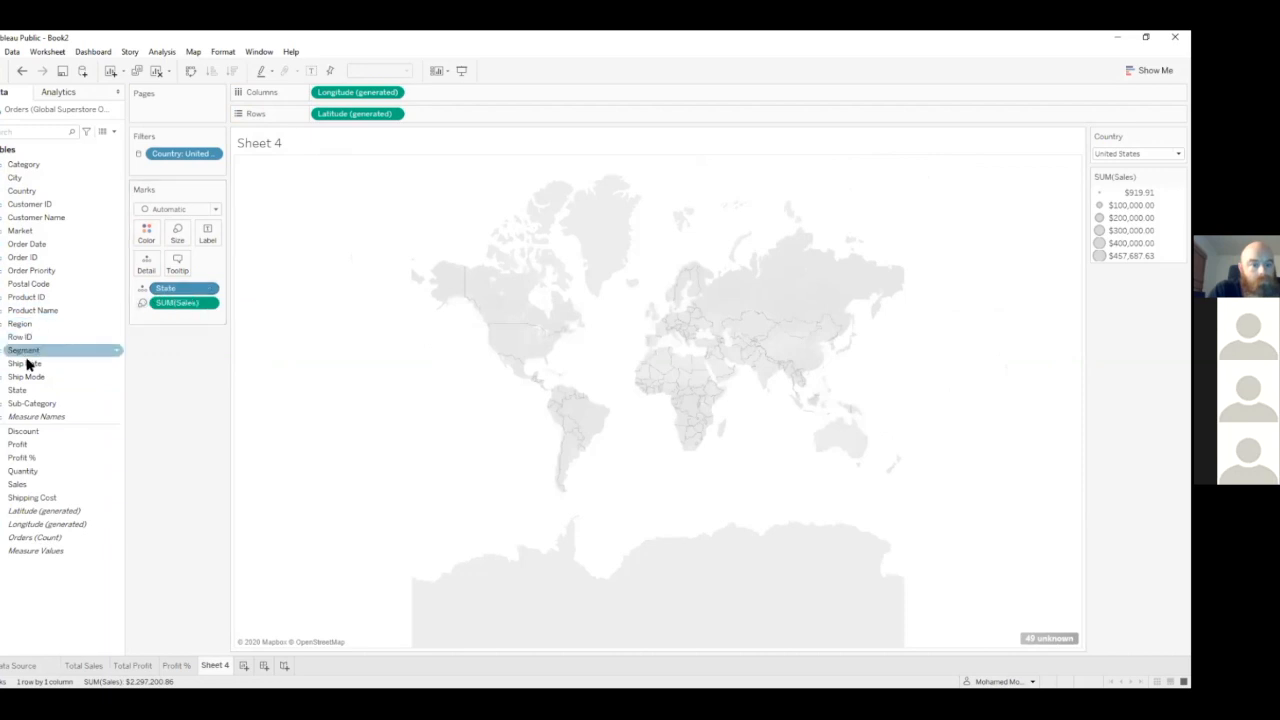
drag(36, 195, 174, 326)
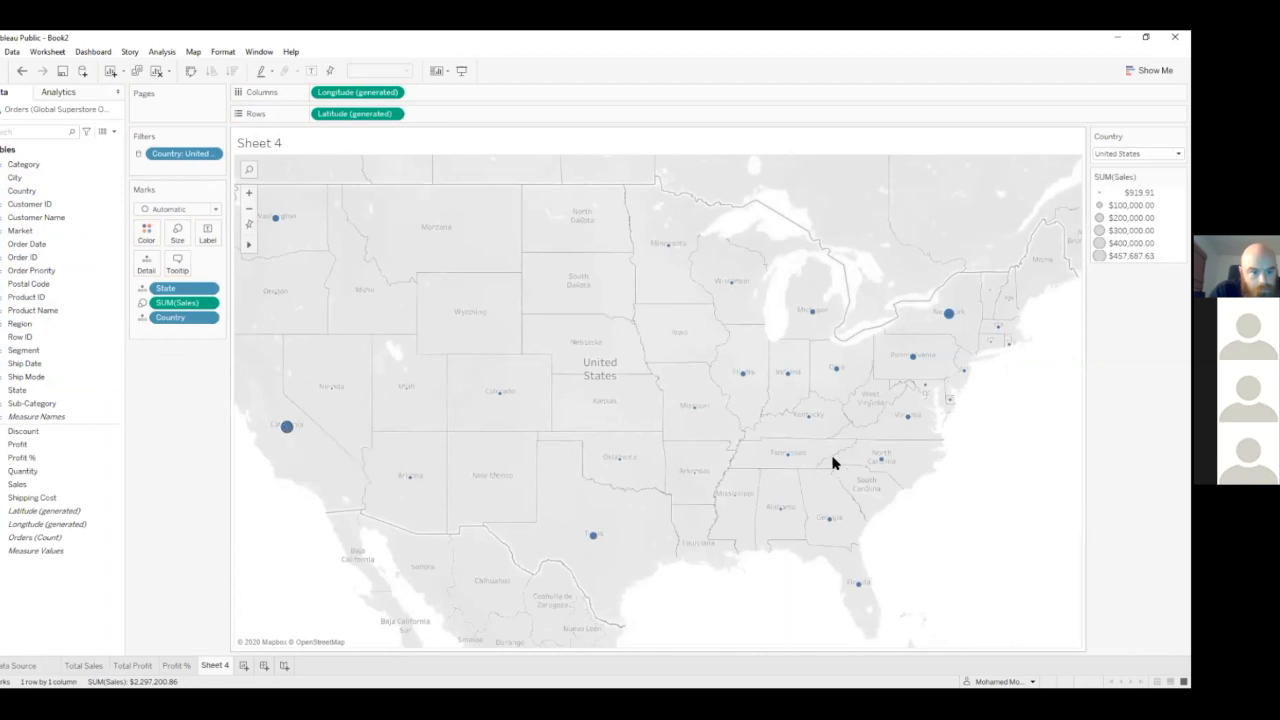
mouse_move(748, 383)
mouse_move(835, 374)
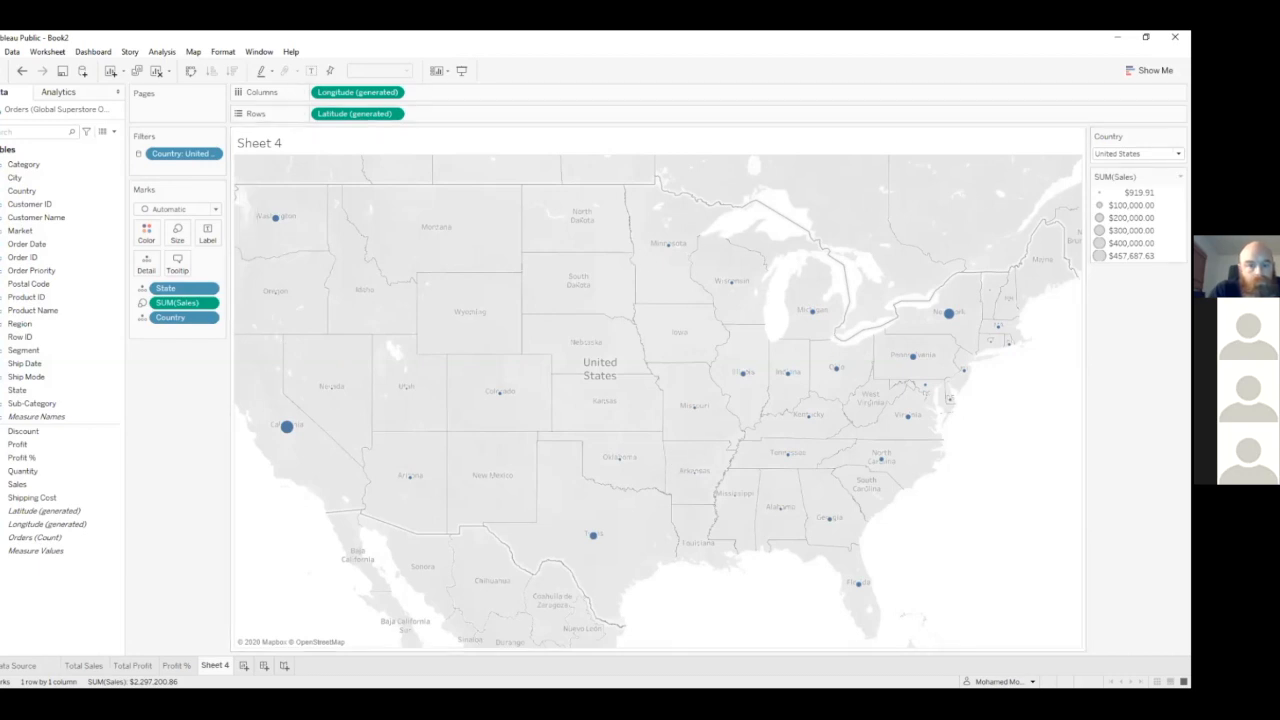
- Convert the symbol map to a filled map coloured by Sales and label each area with its State
click(1150, 70)
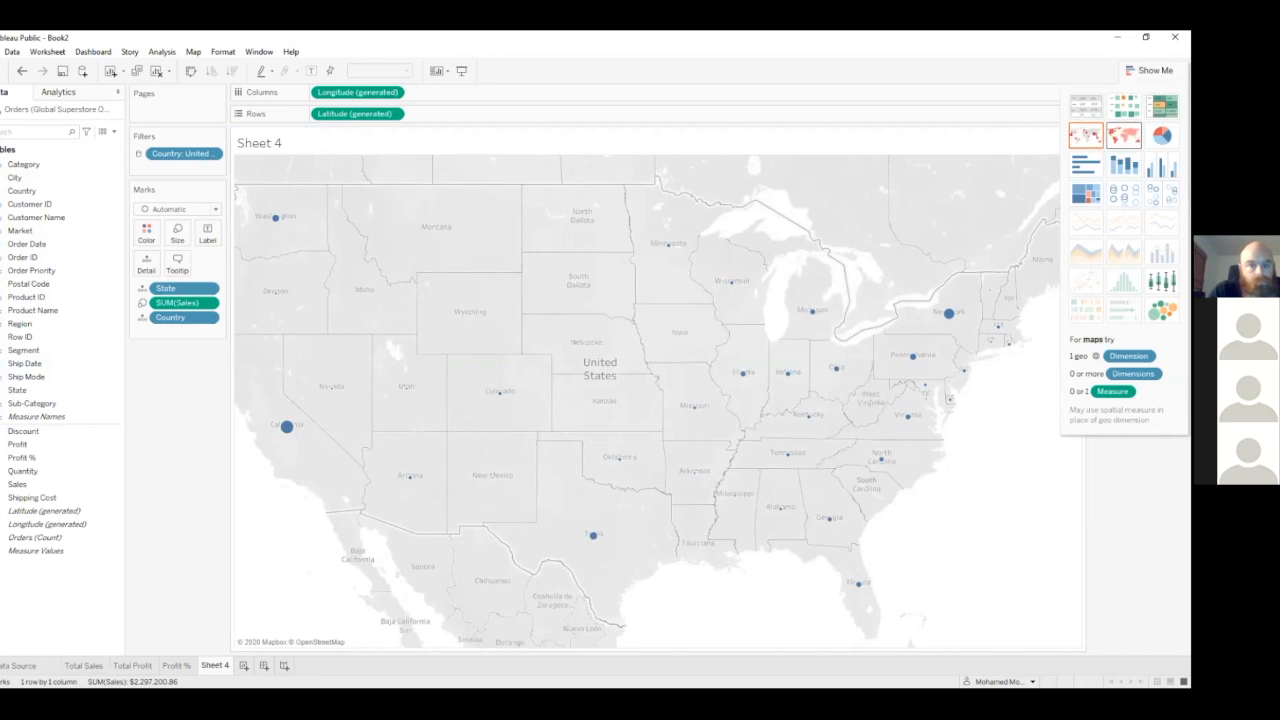
click(1123, 135)
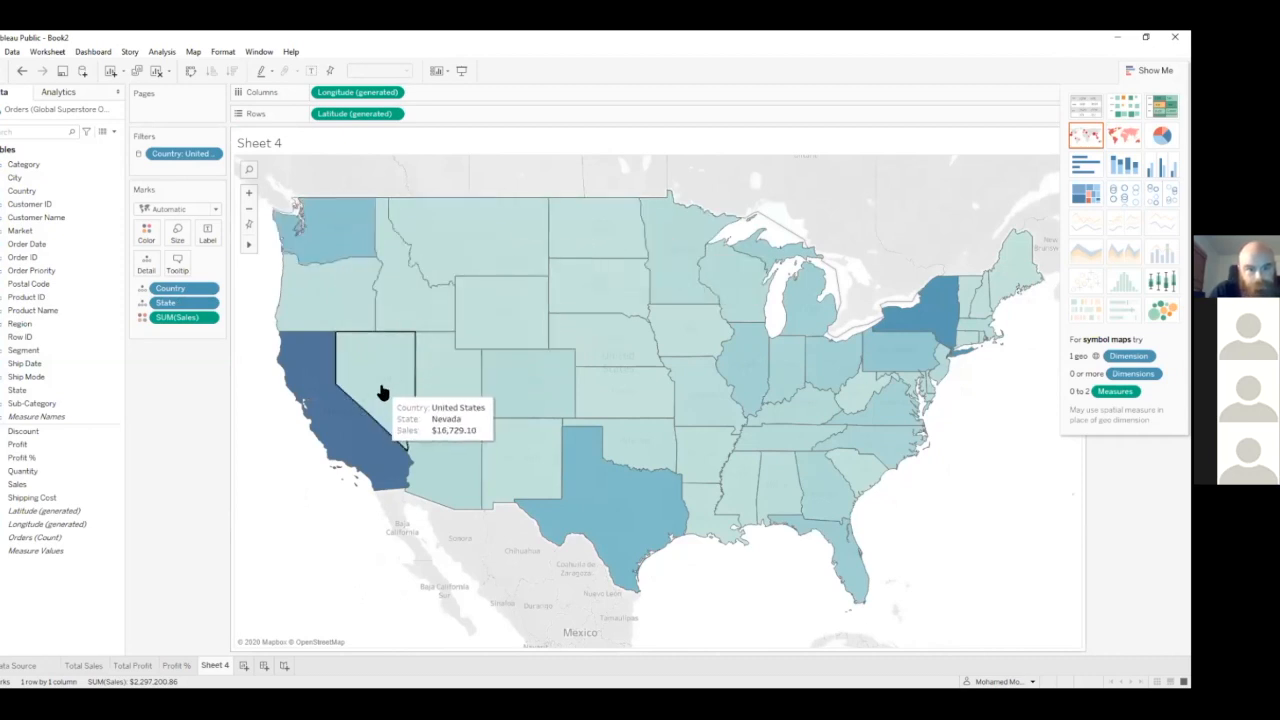
click(1154, 71)
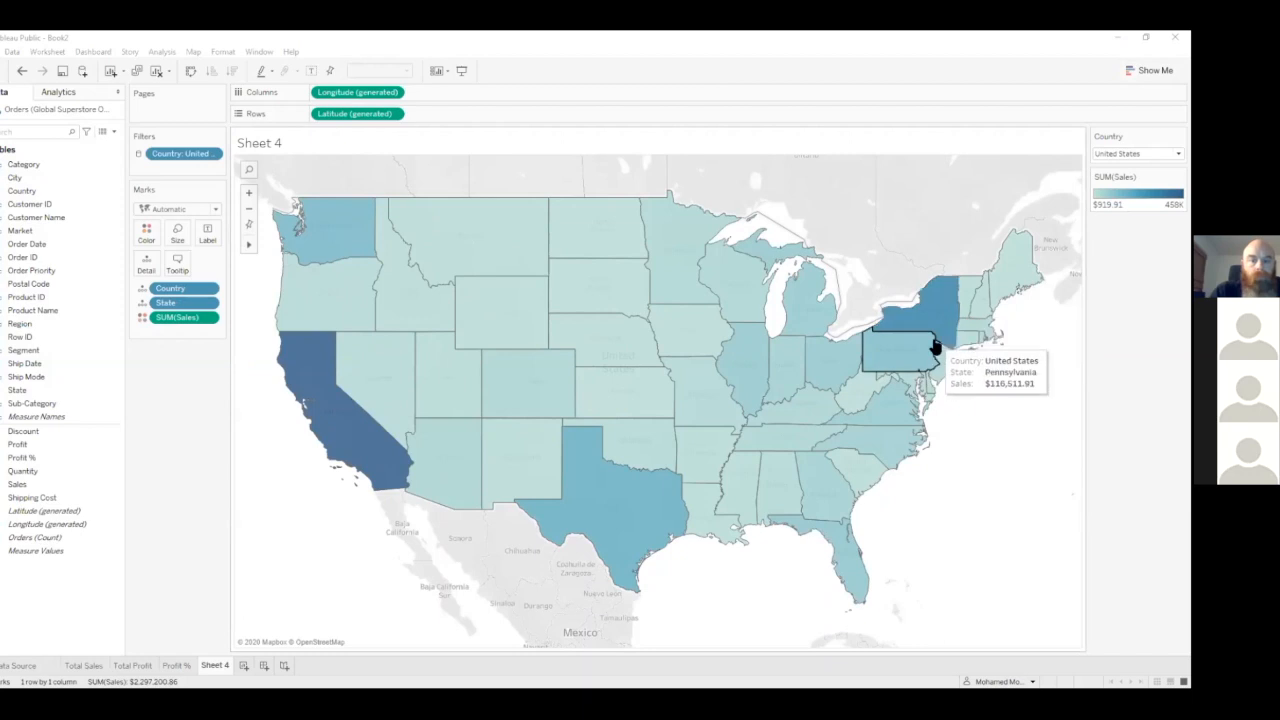
click(64, 323)
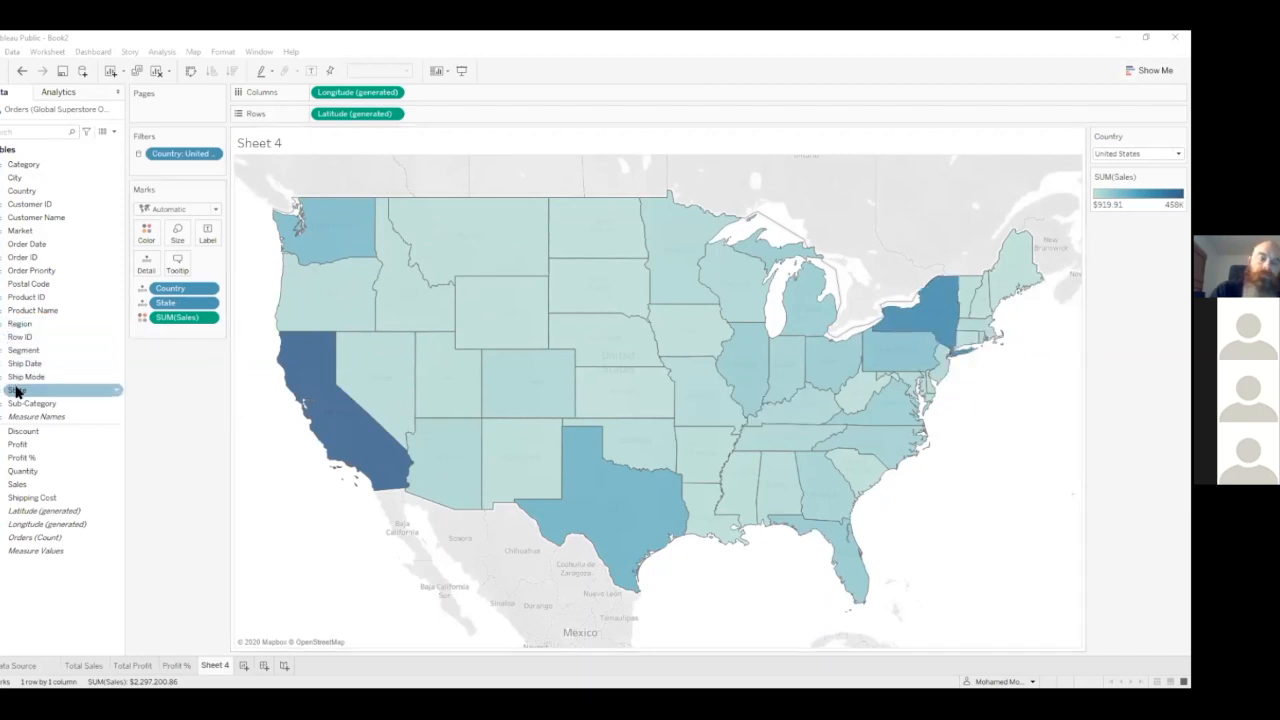
drag(160, 300, 206, 233)
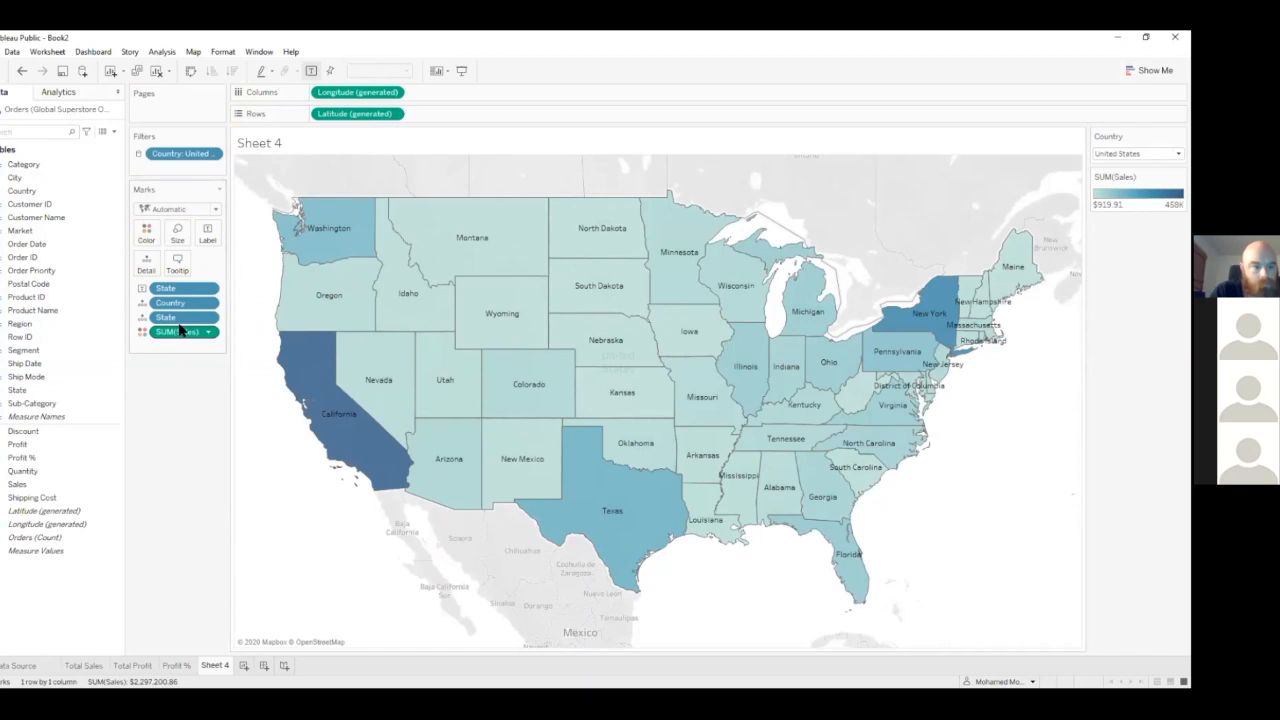
- Try Sales amounts as the map labels in place of the state names, and restore the State labels
drag(165, 289, 207, 236)
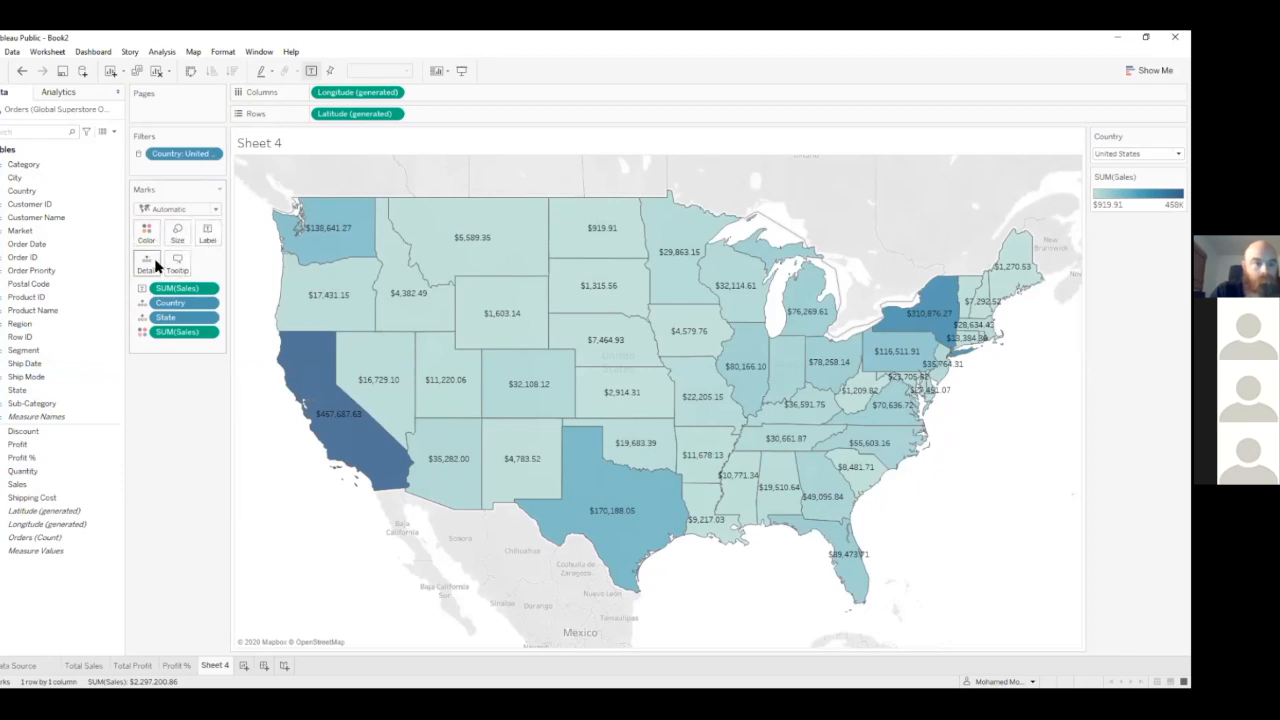
click(23, 73)
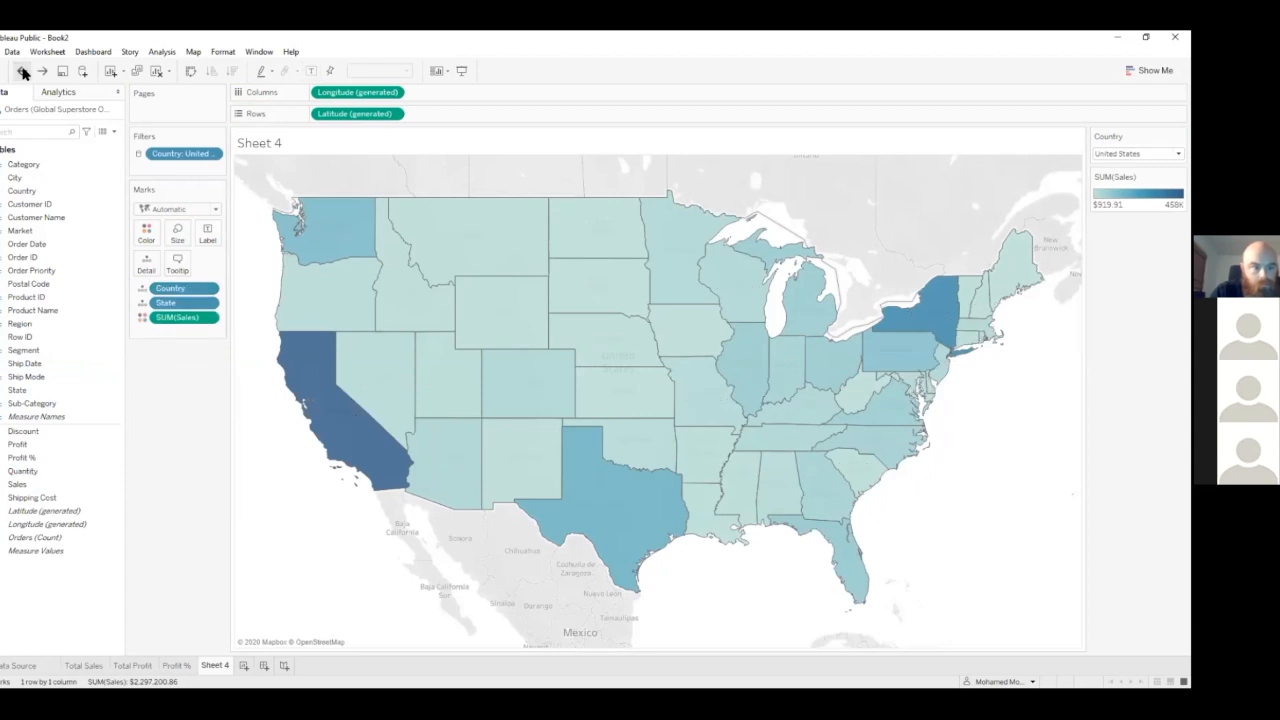
click(23, 73)
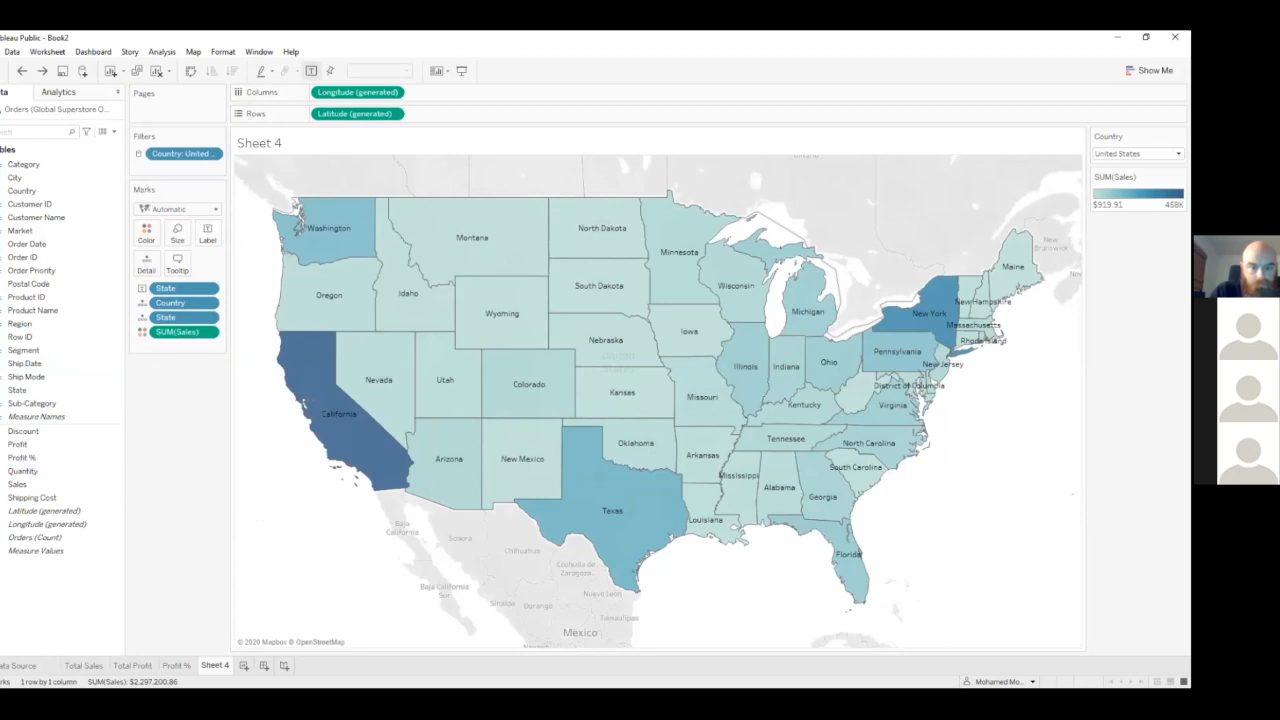
- Rename Sheet 4 as Sales per State
double_click(215, 667)
text(Sales per State)
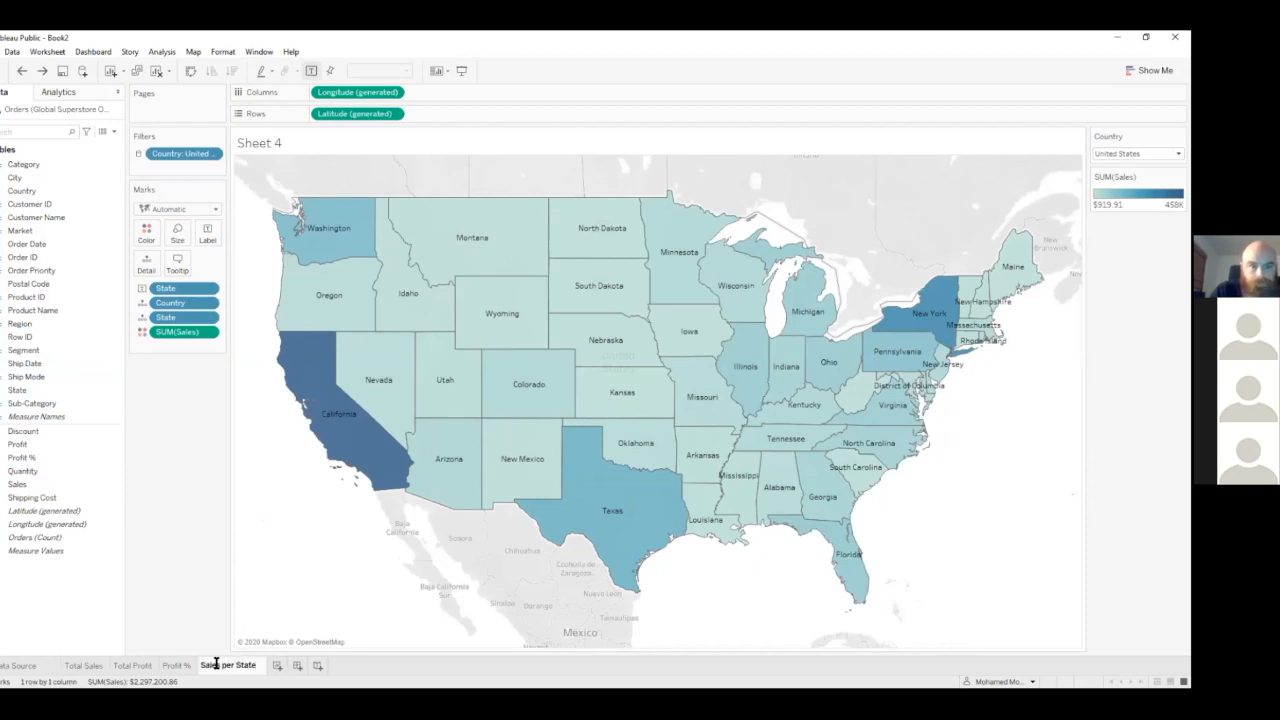
key(Return)
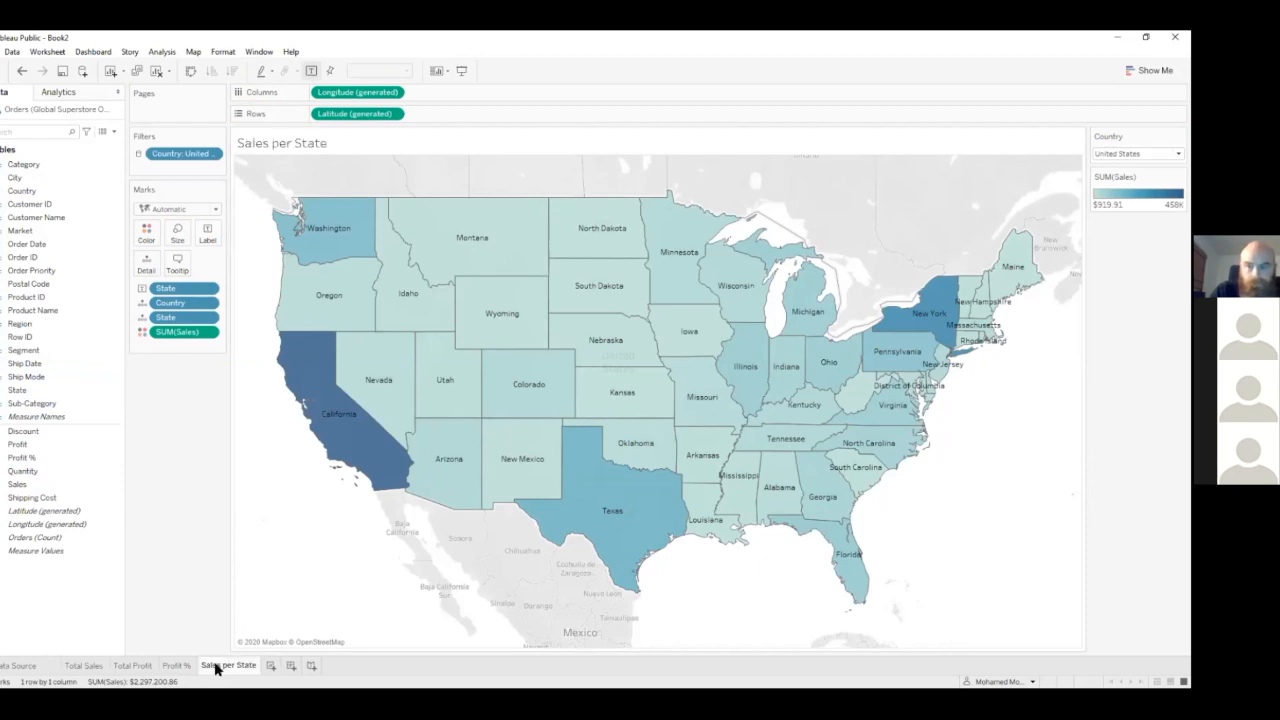
- Add a fifth worksheet and name it Sales per Quarter
click(267, 666)
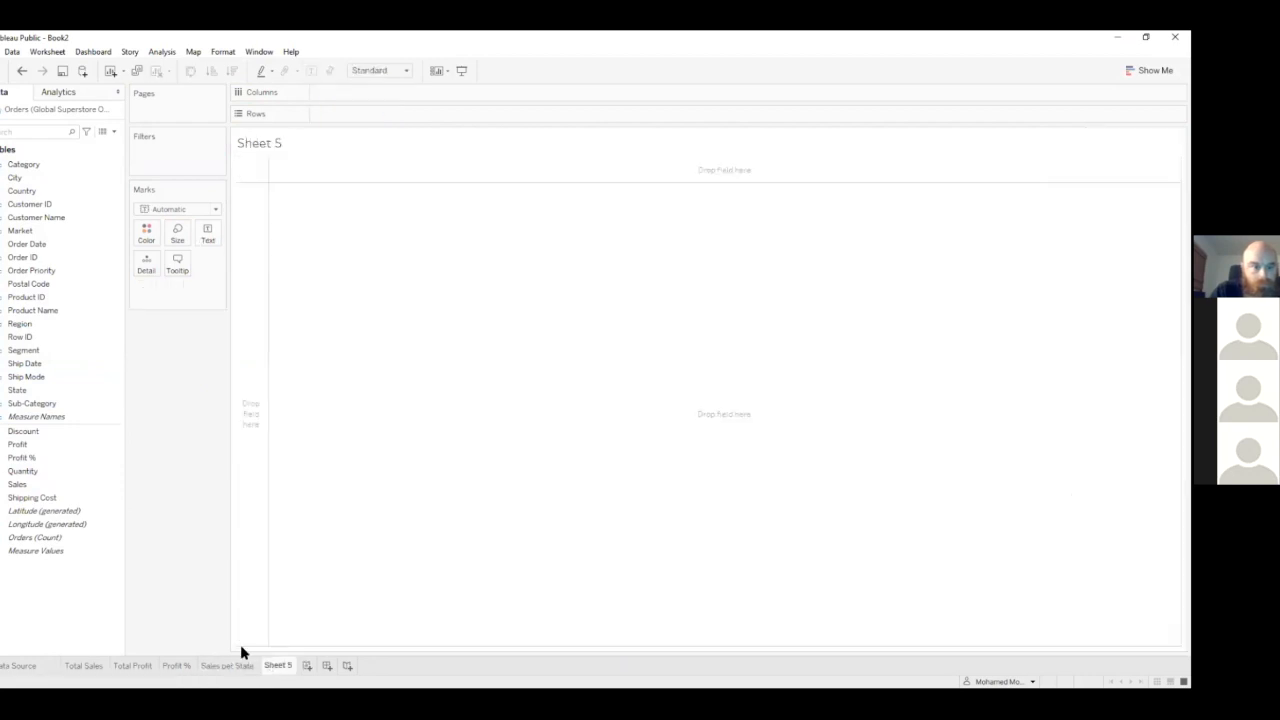
double_click(277, 666)
text(Sales per Quarter)
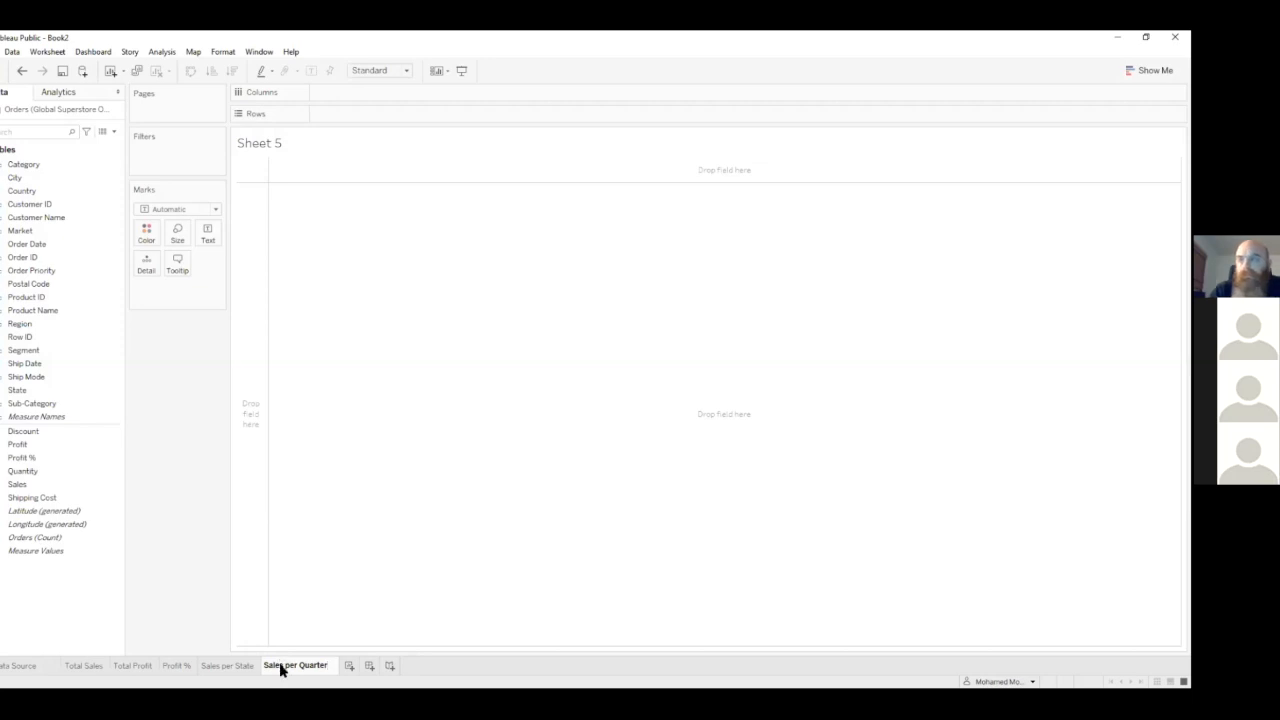
key(Return)
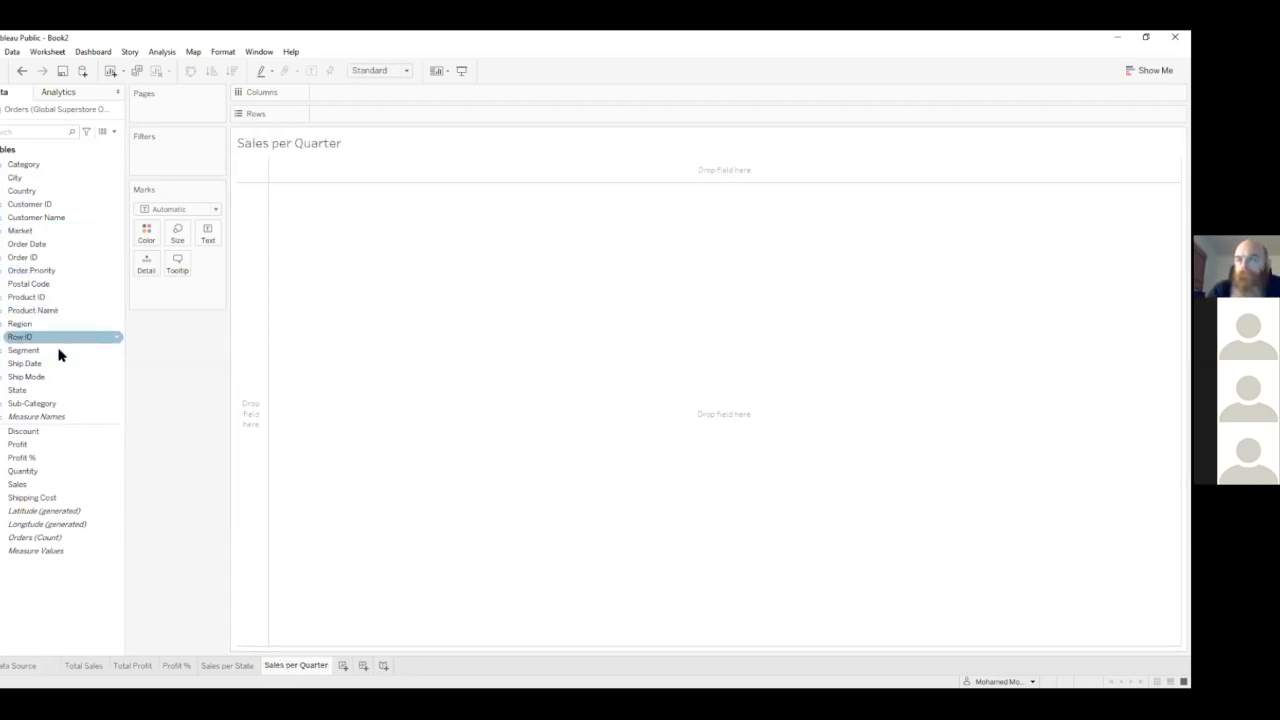
- Add Order Date and Sales to the sheet, drill the date down to quarters and remove the year level
double_click(37, 249)
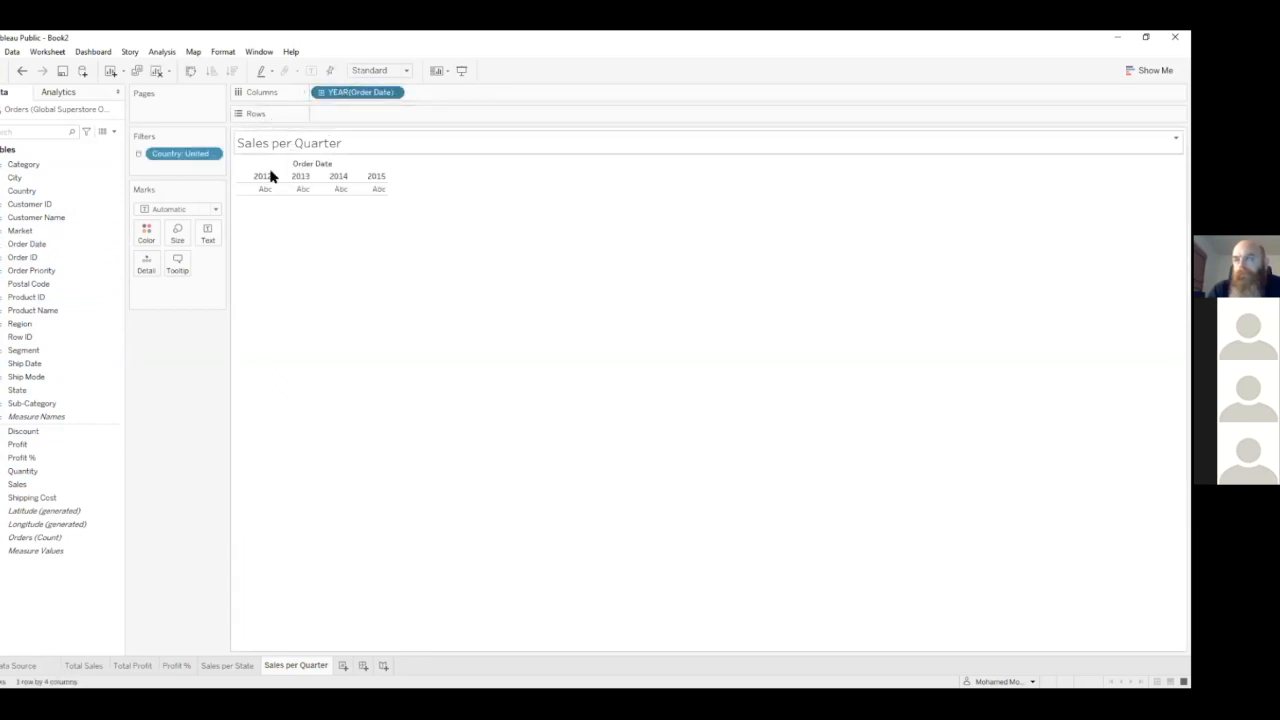
double_click(27, 485)
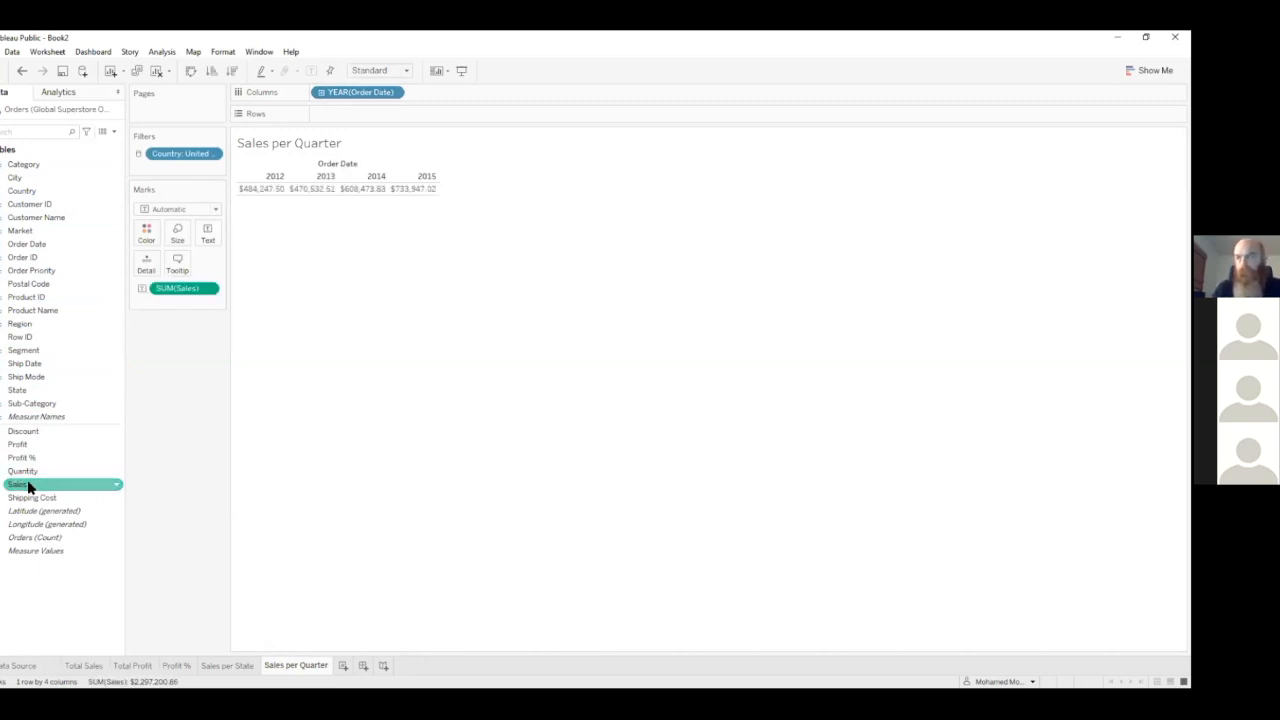
click(320, 92)
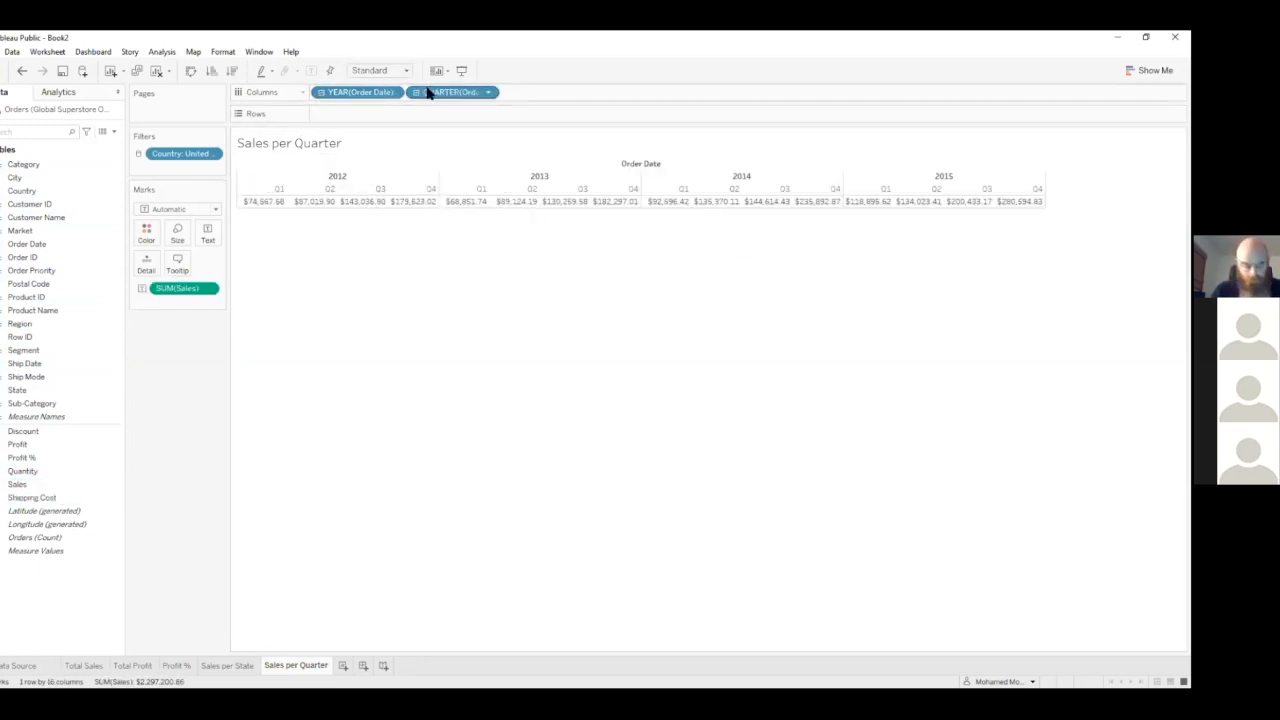
drag(374, 95, 333, 42)
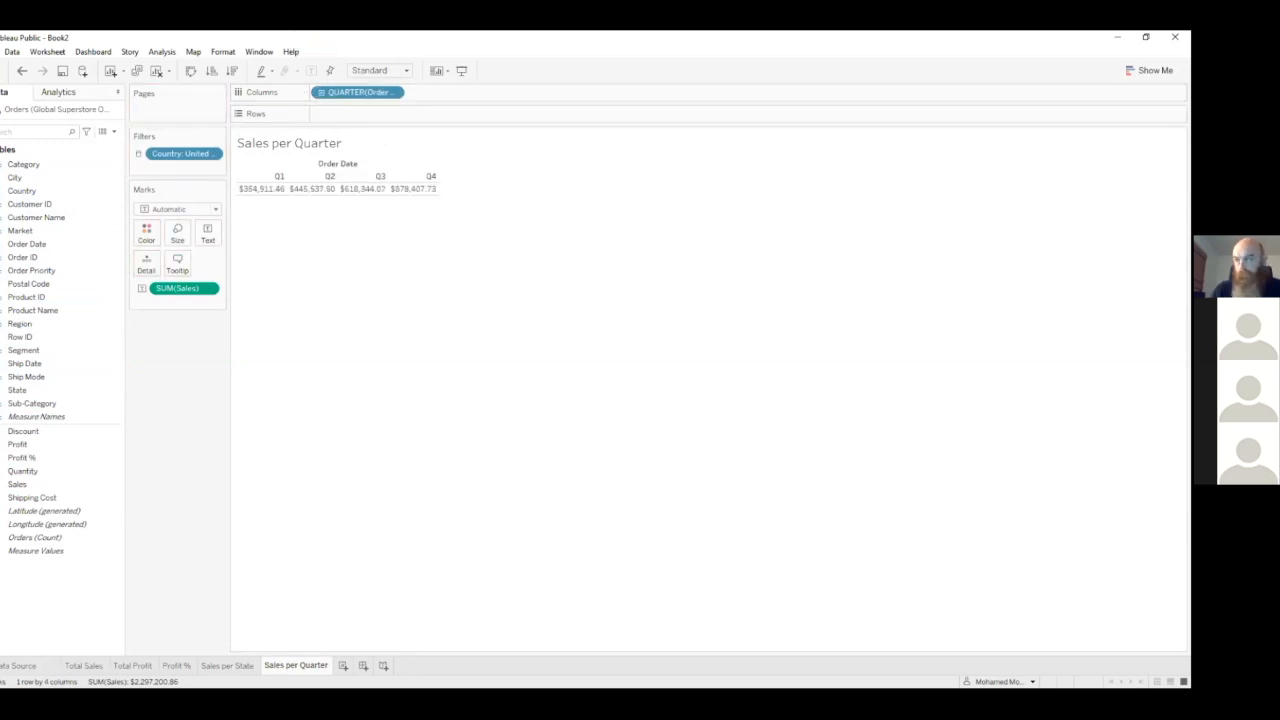
- Convert the quarterly sales table to a continuous line chart, change it to a continuous area chart, and colour it by Category
click(1150, 70)
click(1086, 222)
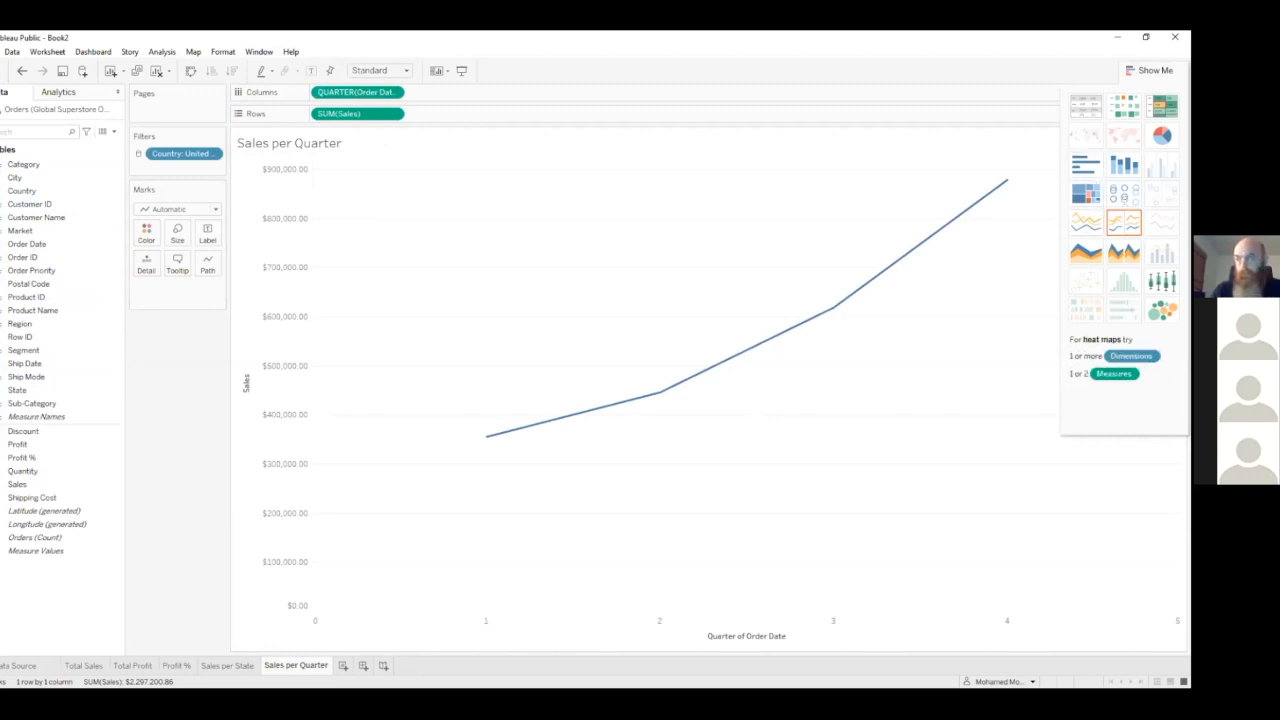
click(1150, 70)
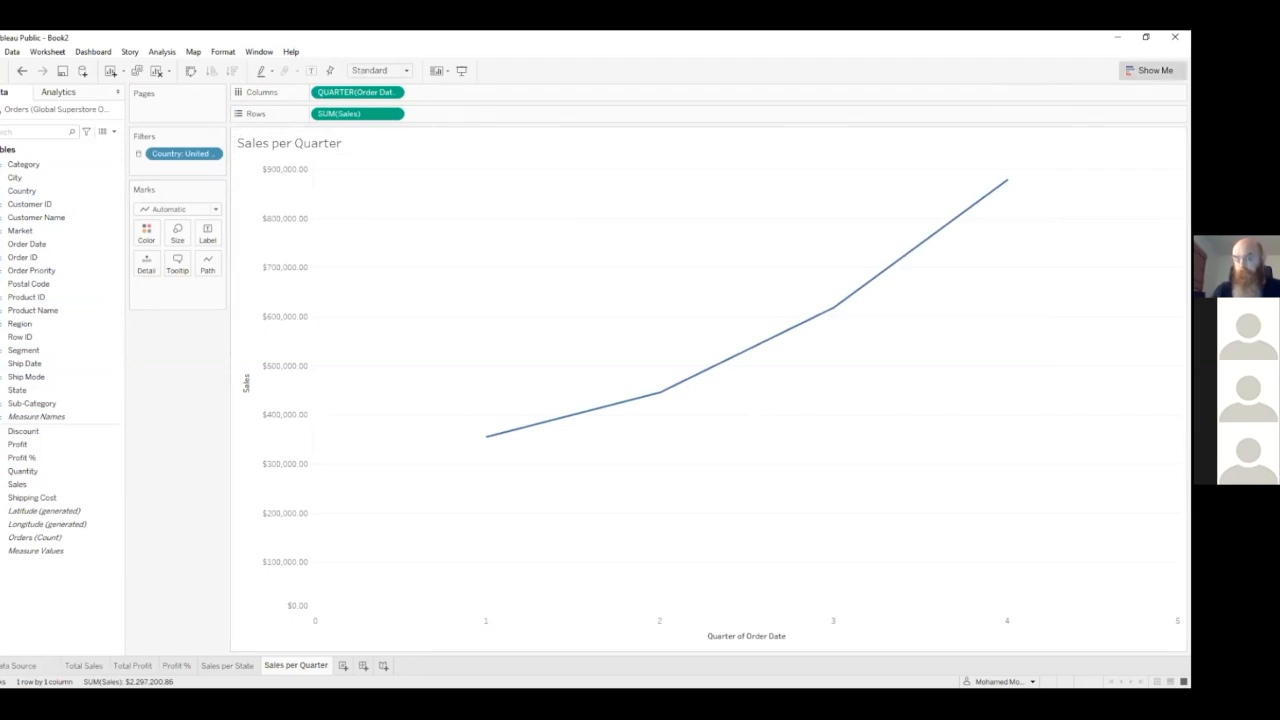
click(1150, 70)
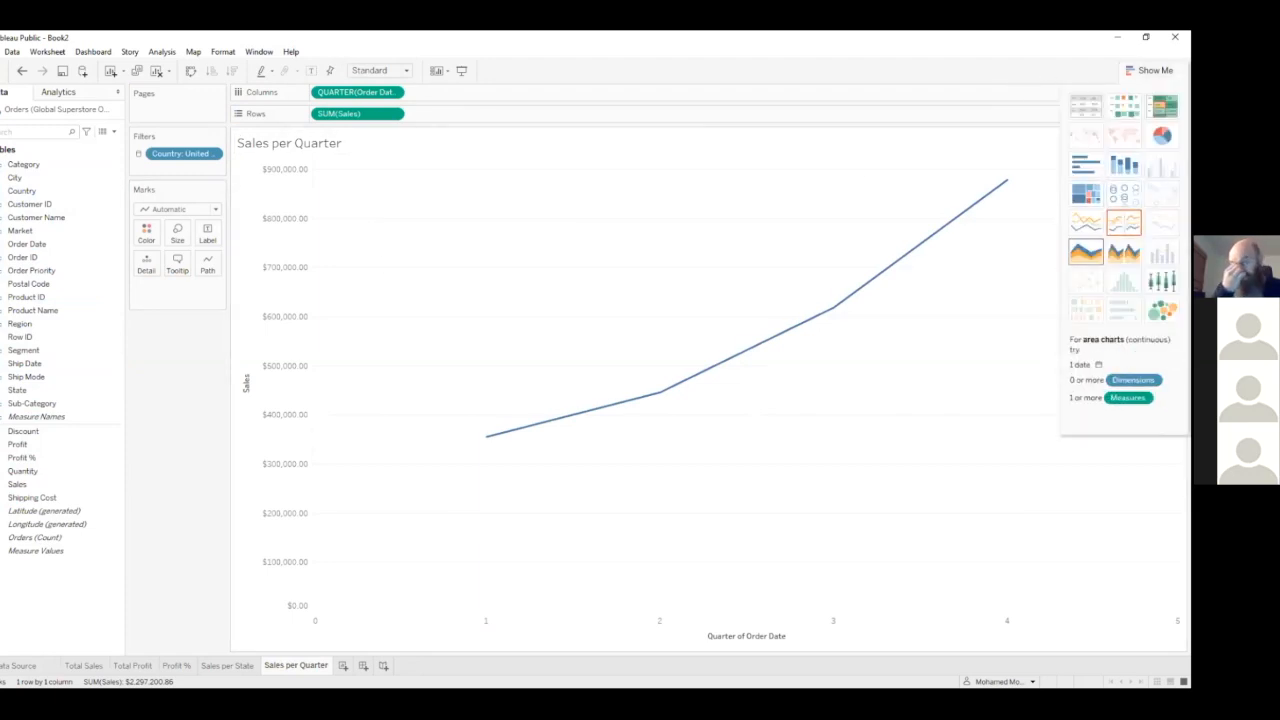
click(1085, 251)
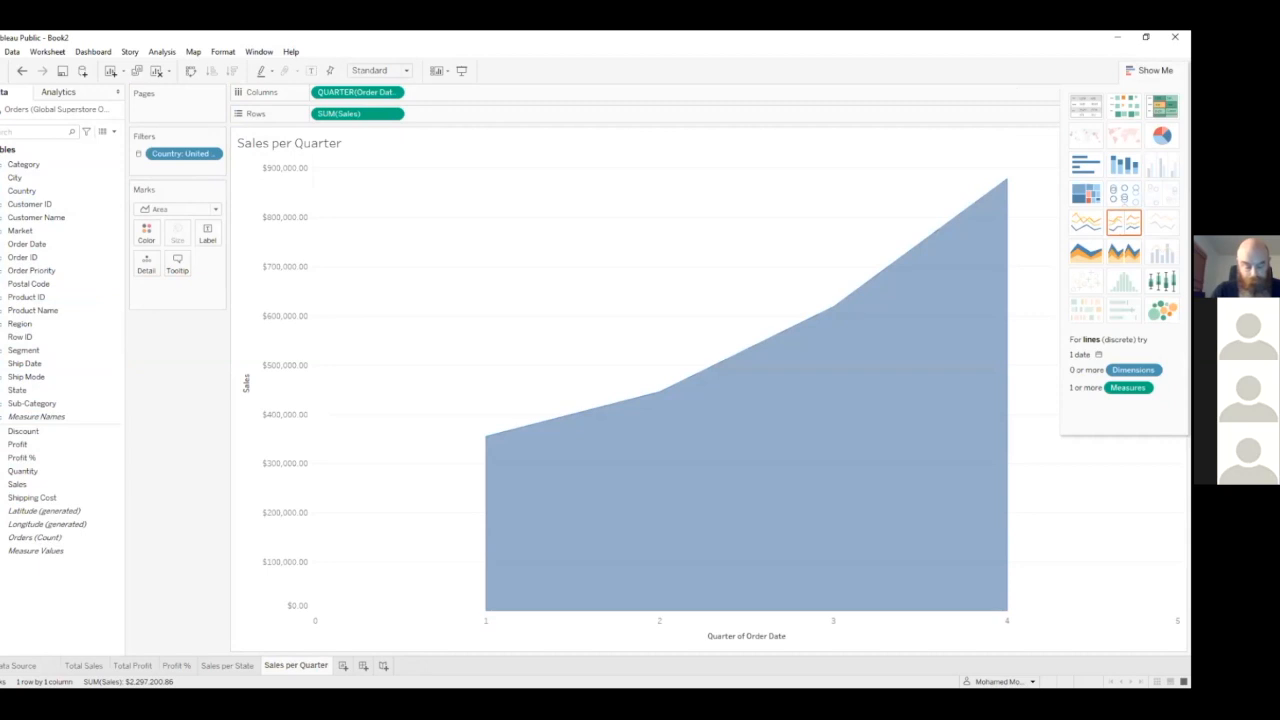
click(1150, 70)
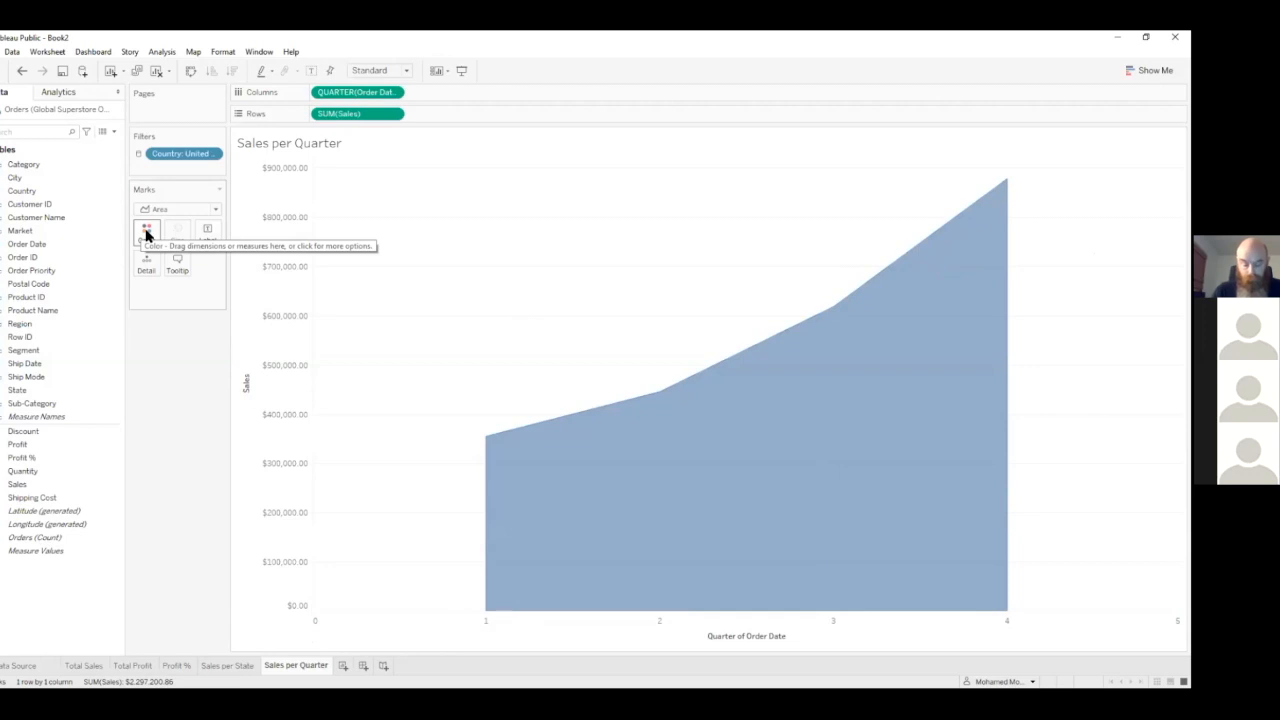
drag(24, 164, 147, 232)
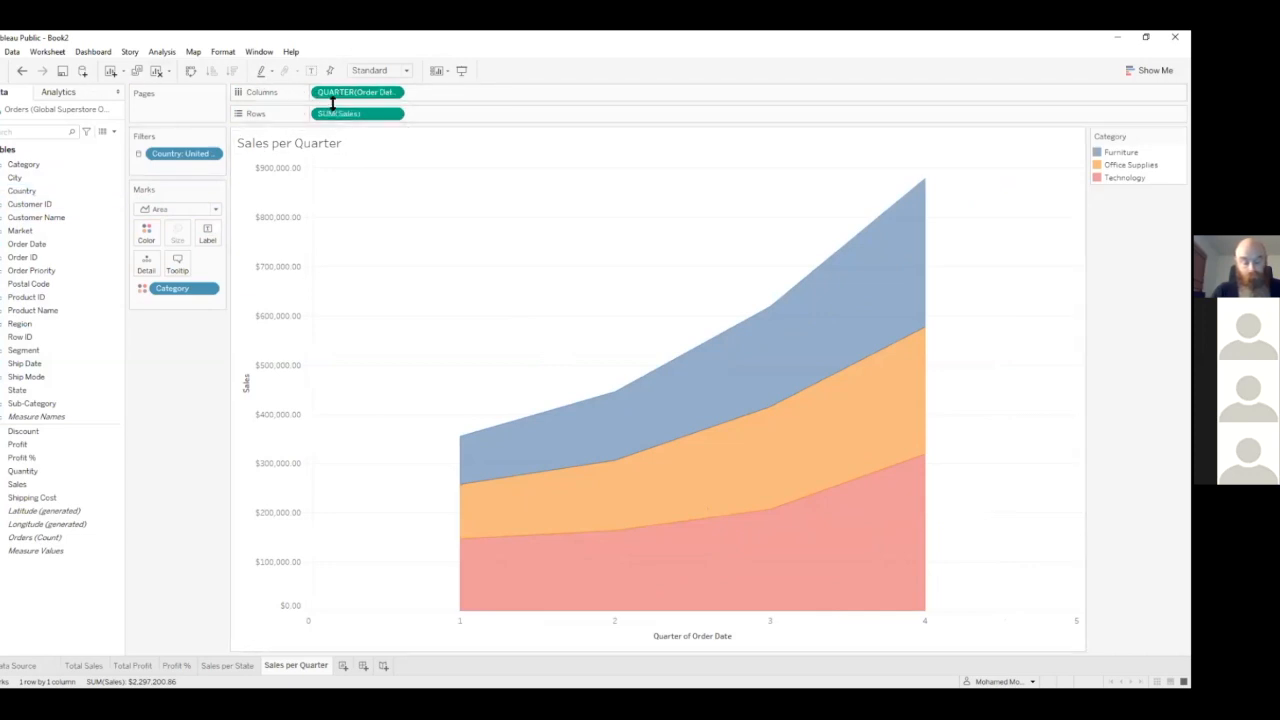
- Replace the quarter field in the columns with Order Date by year, expanding it to quarters and collapsing it again
drag(330, 96, 60, 165)
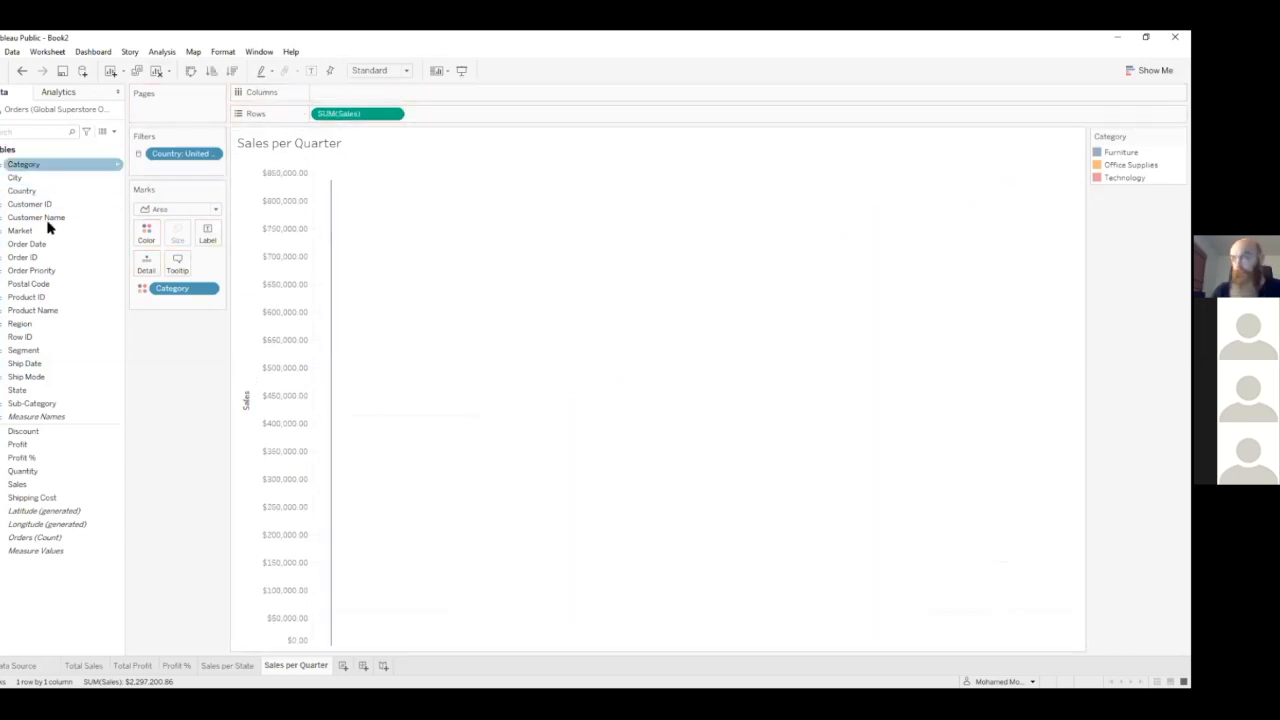
drag(35, 244, 346, 94)
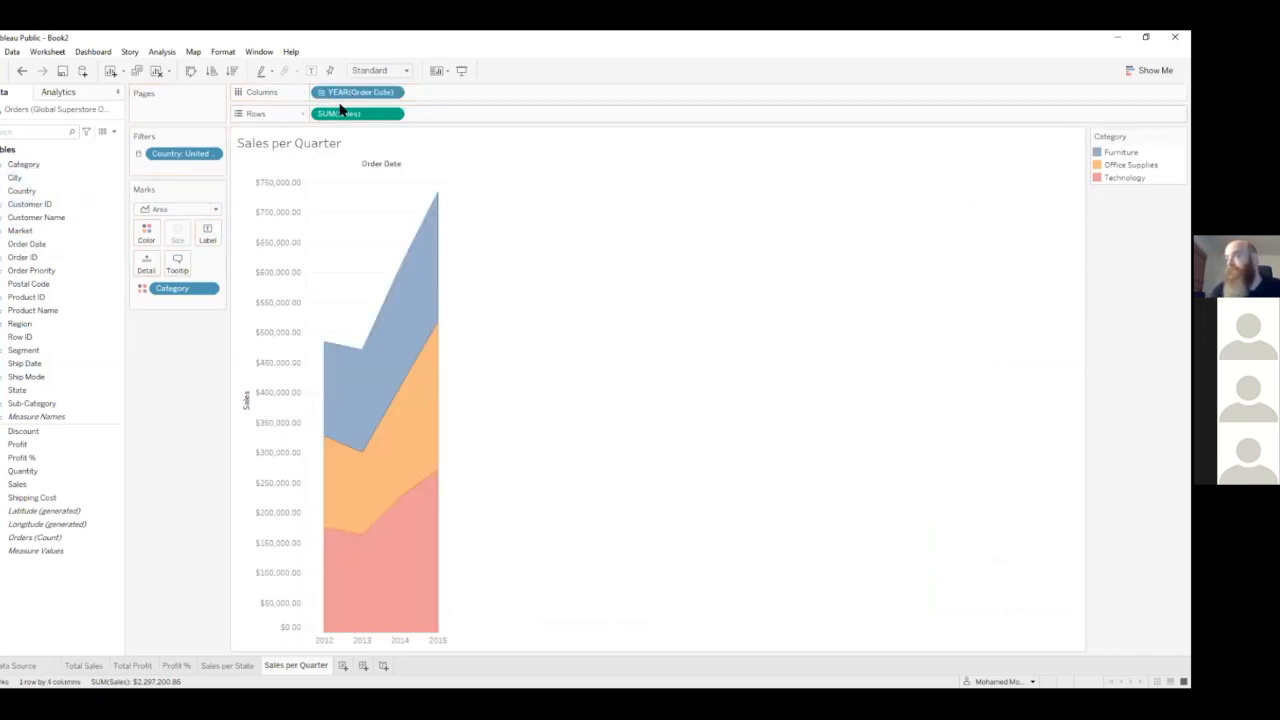
click(320, 92)
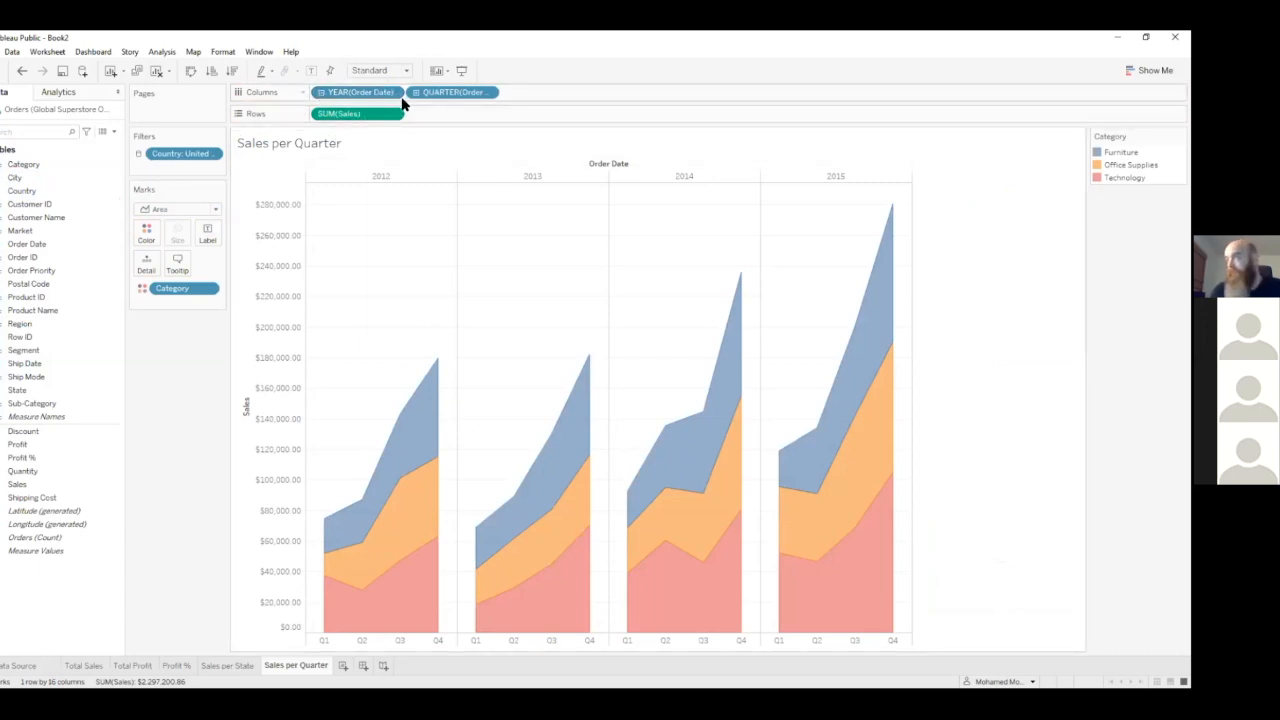
click(321, 92)
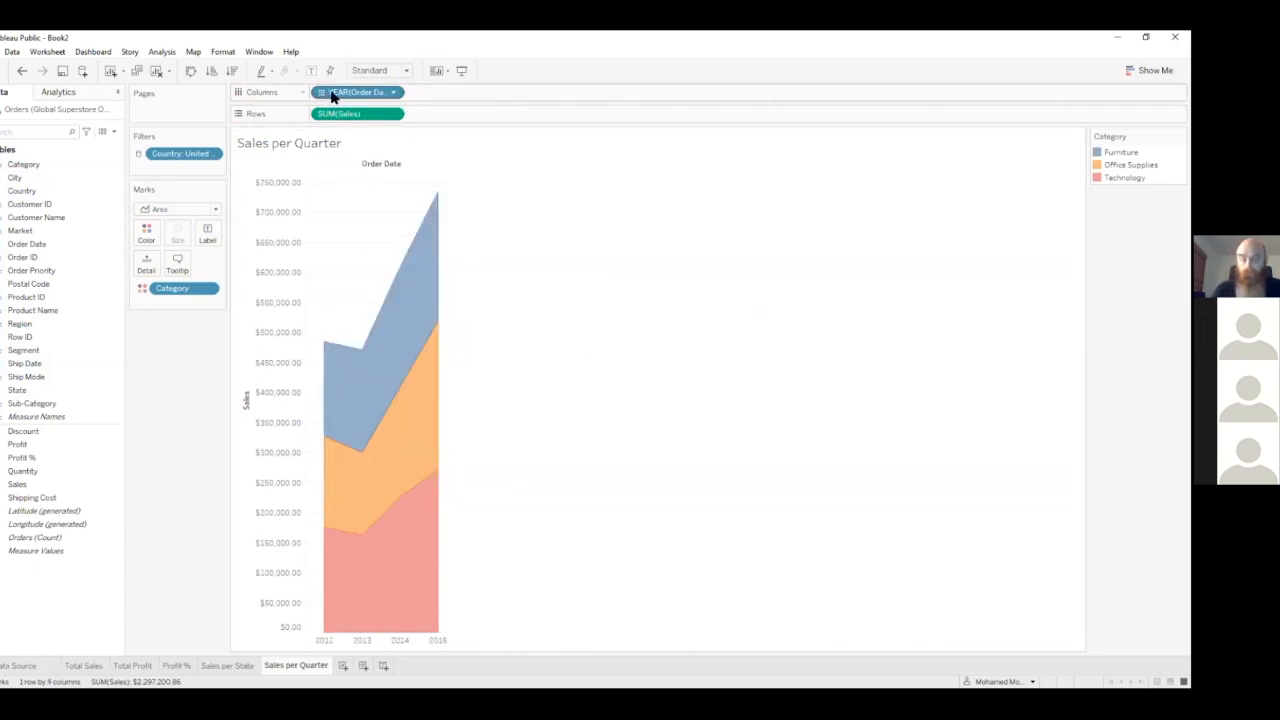
- Try Order Date as a continuous year drilled down to quarters, and undo both changes
right_click(333, 95)
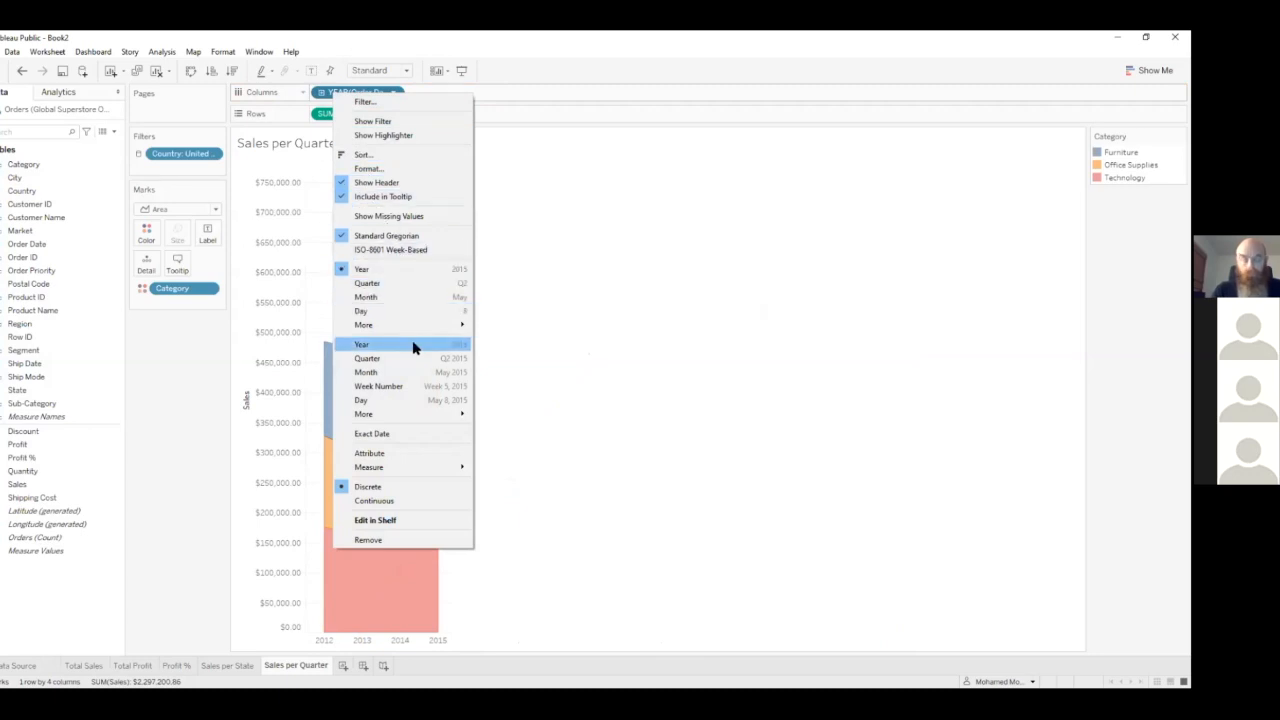
click(413, 346)
click(321, 92)
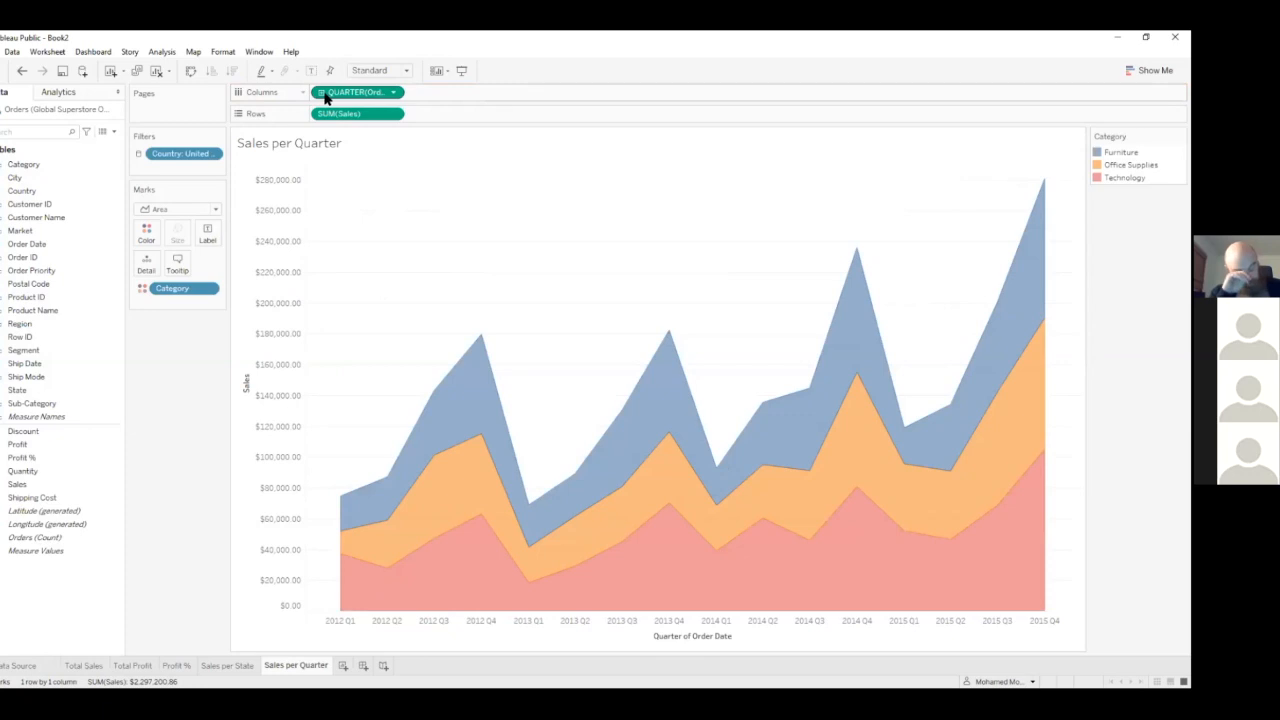
click(22, 71)
click(22, 71)
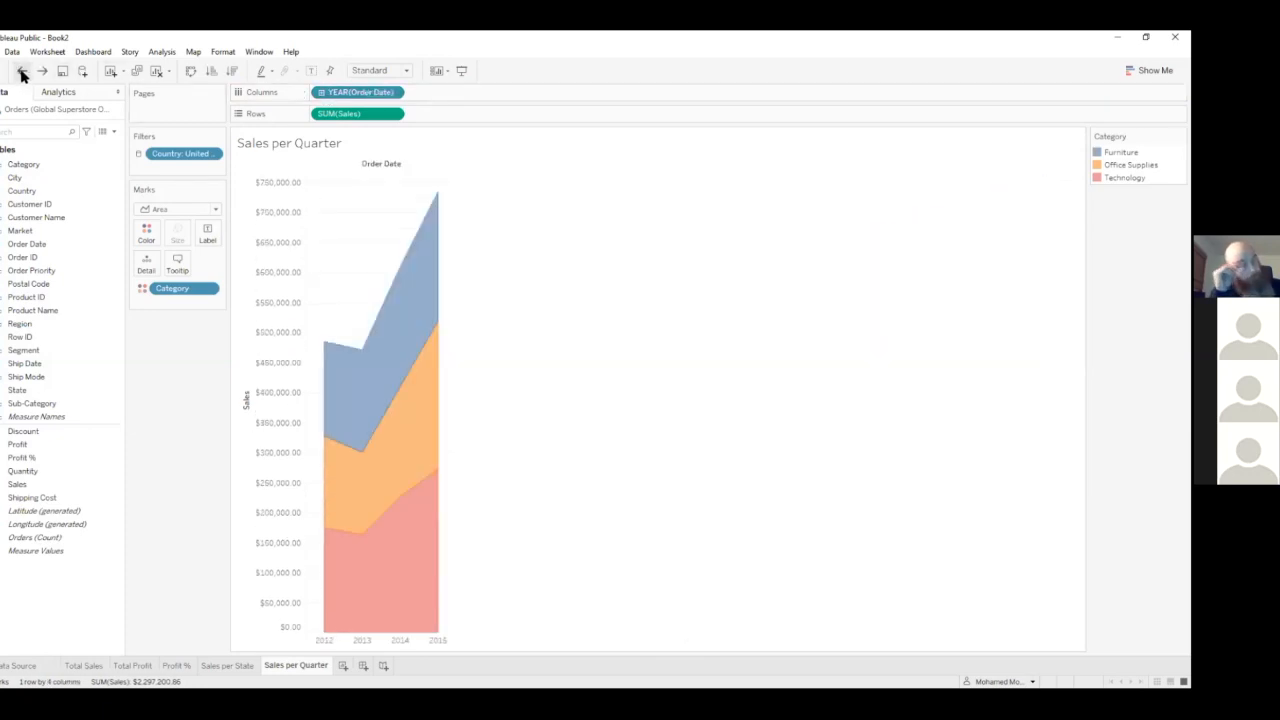
- View the Order Date level options, expand the discrete year into quarters and collapse it back to years
right_click(344, 93)
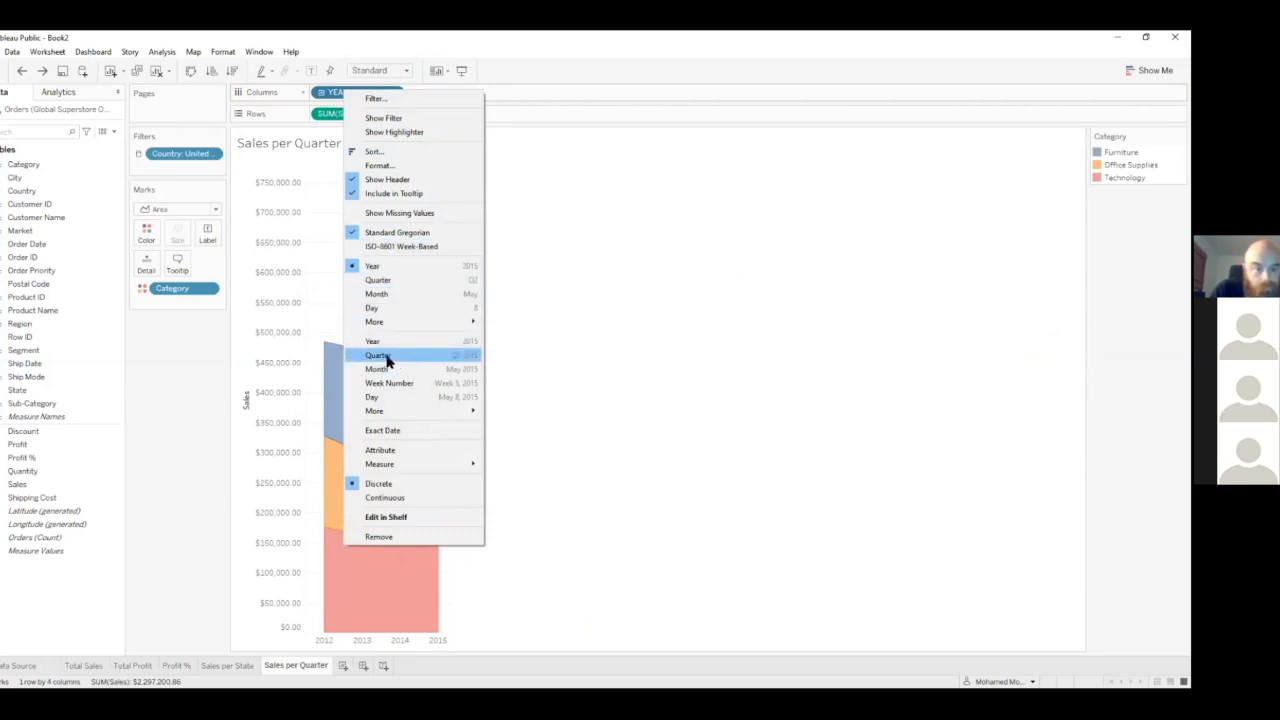
click(198, 368)
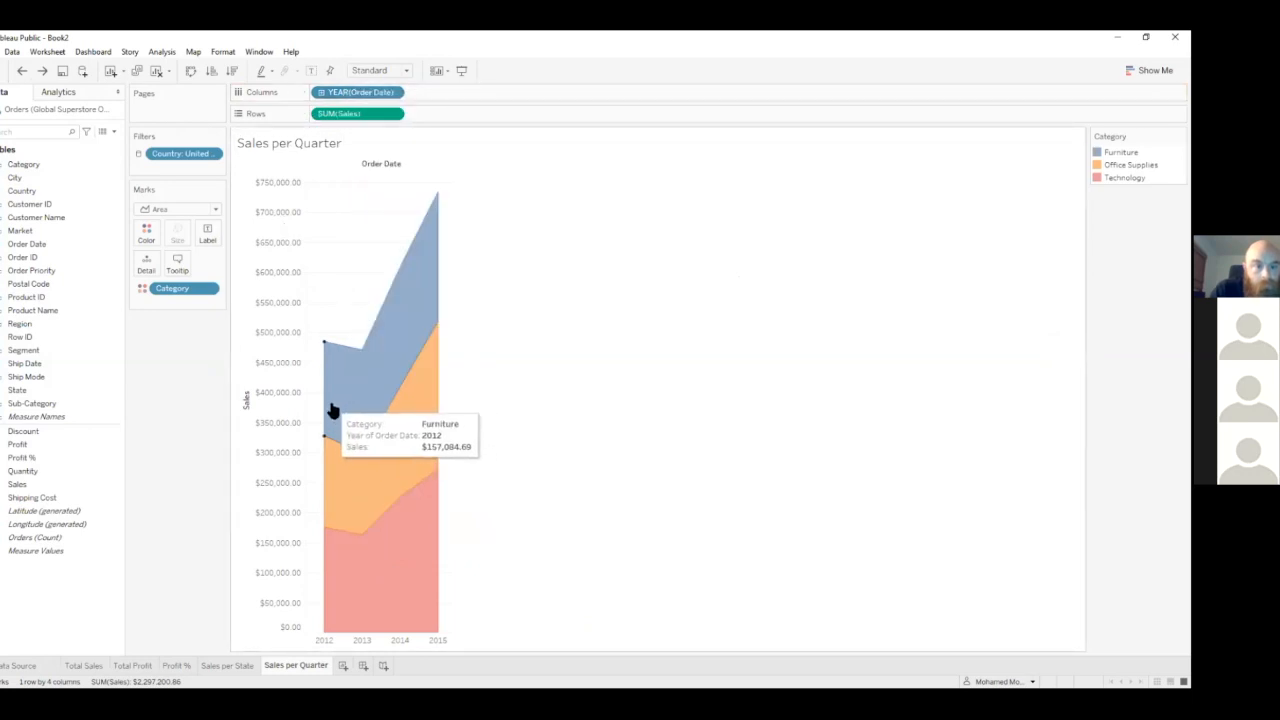
click(319, 94)
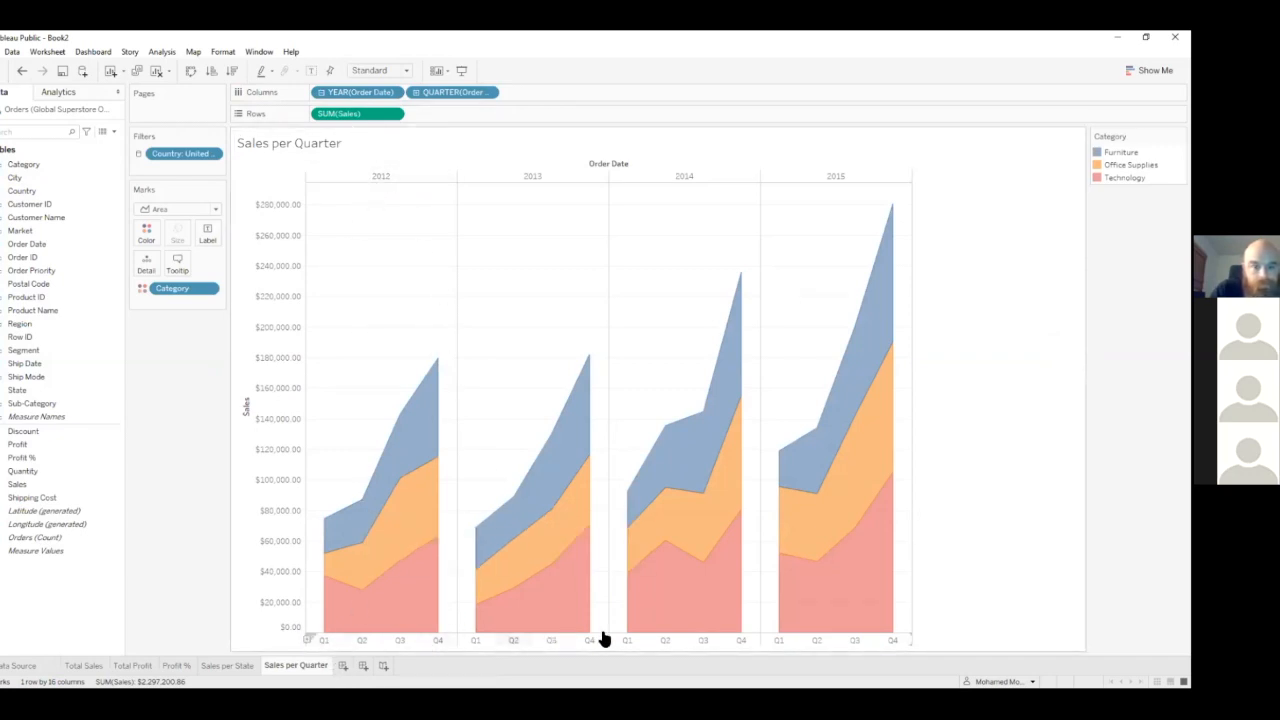
click(323, 94)
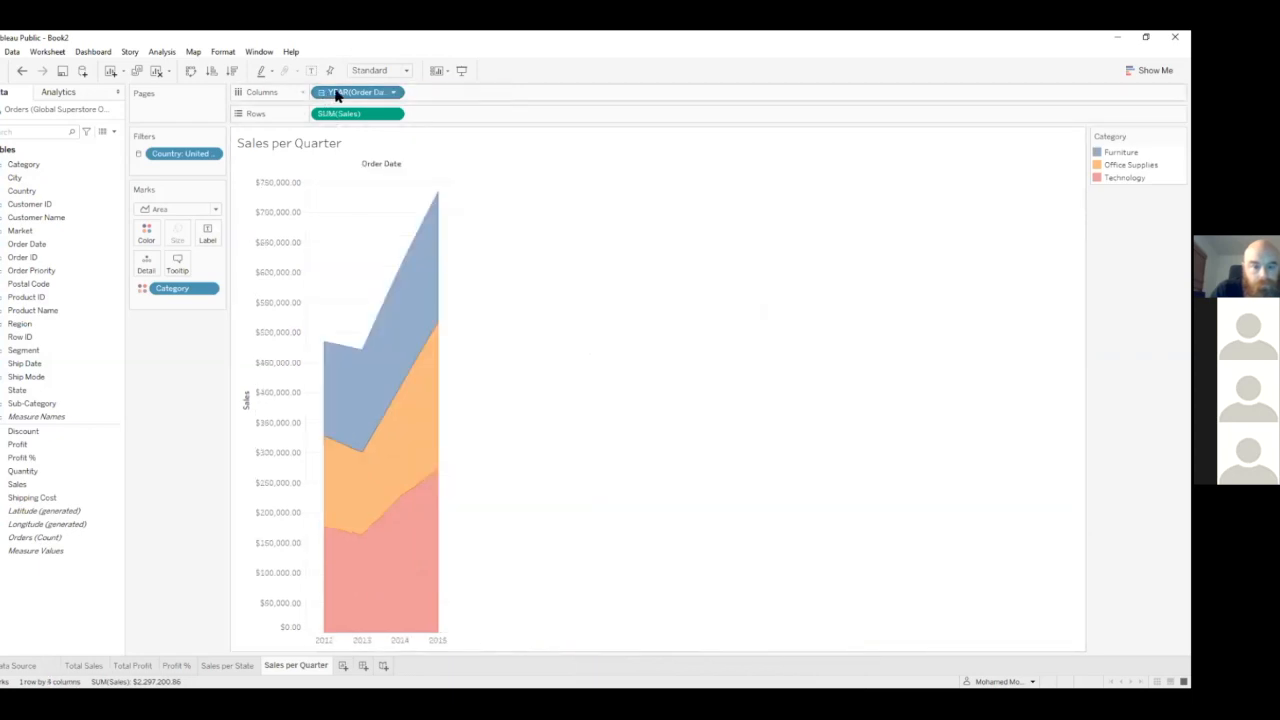
- Change Order Date in the columns to a continuous year and drill it down to continuous quarters
right_click(342, 94)
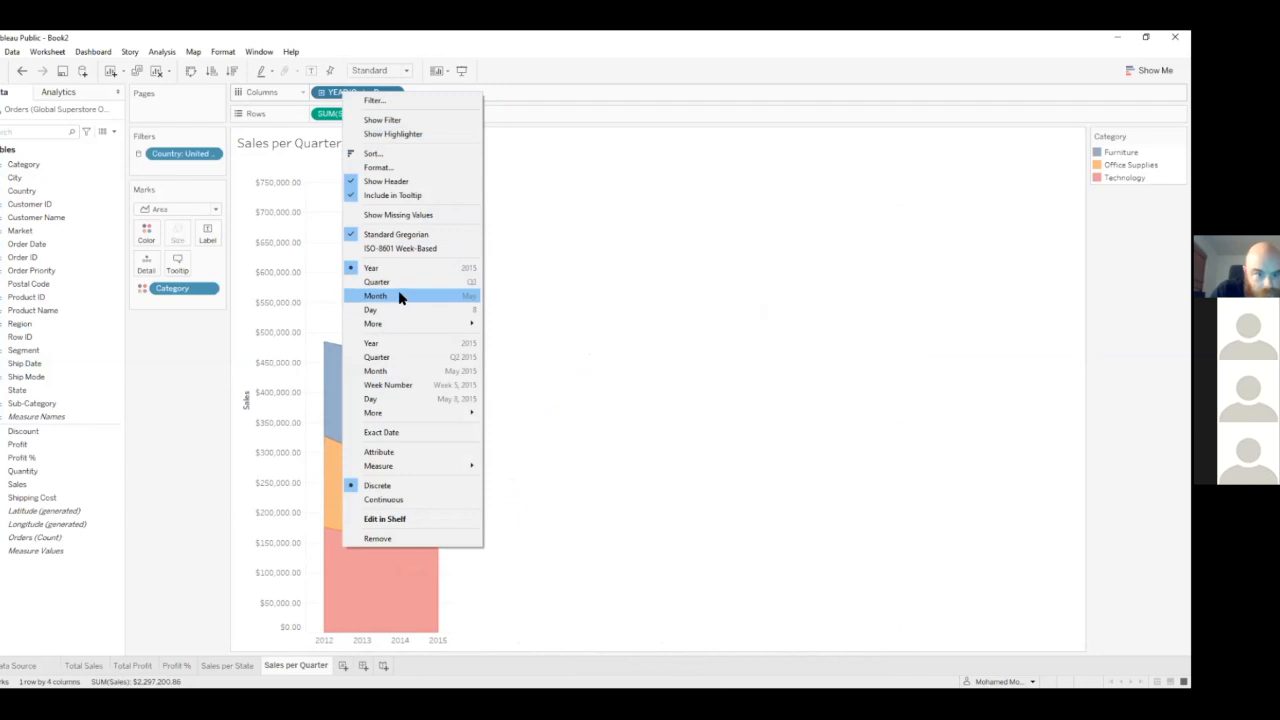
click(399, 349)
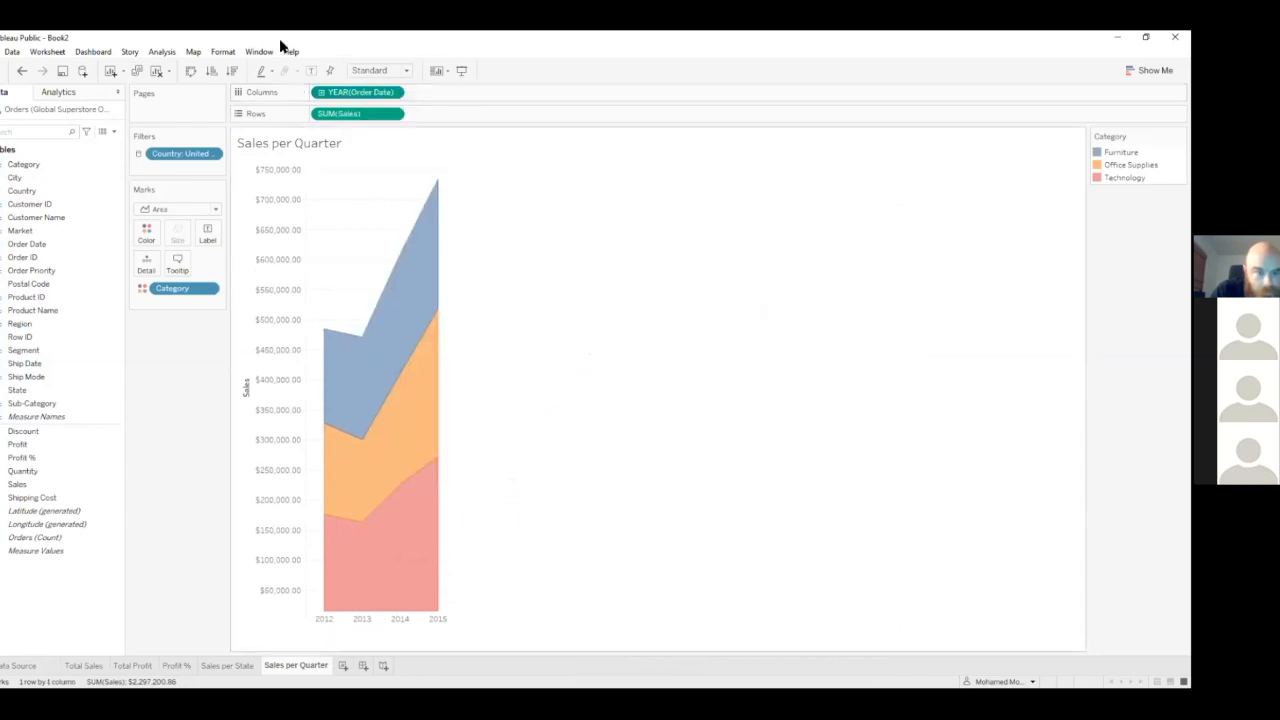
click(321, 93)
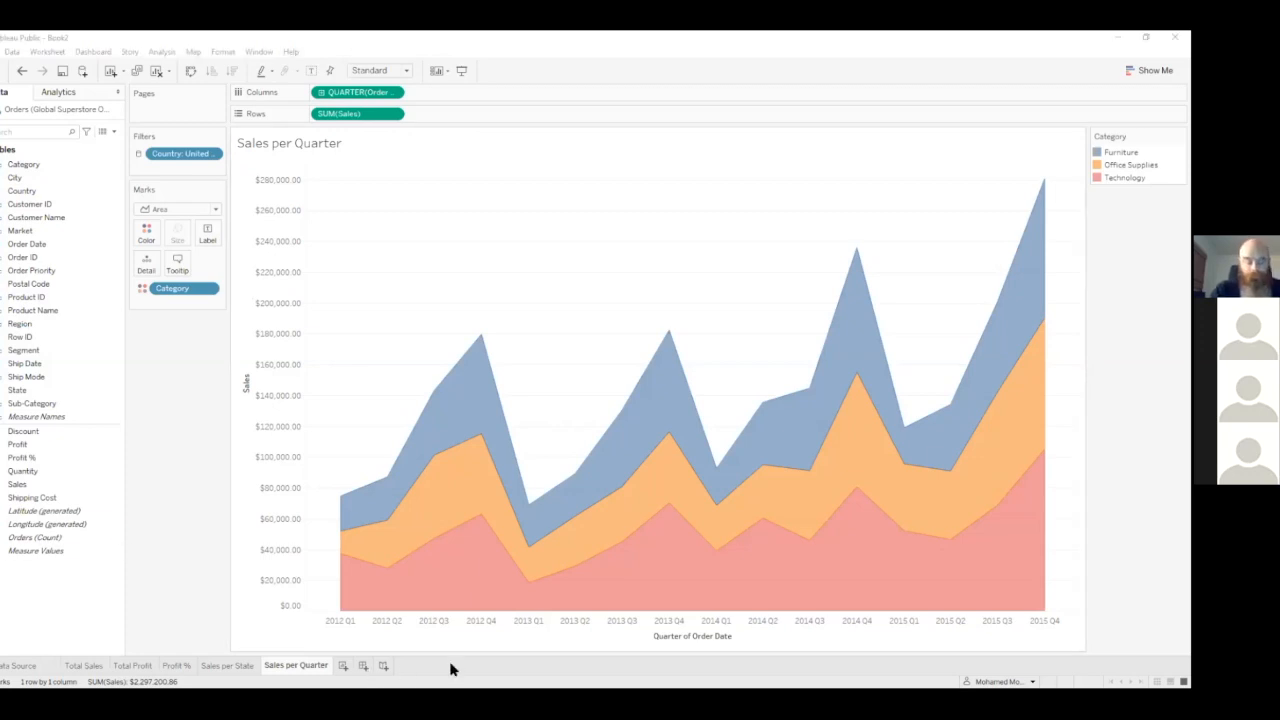
- Add a sixth worksheet and name it Sales per Product
click(343, 666)
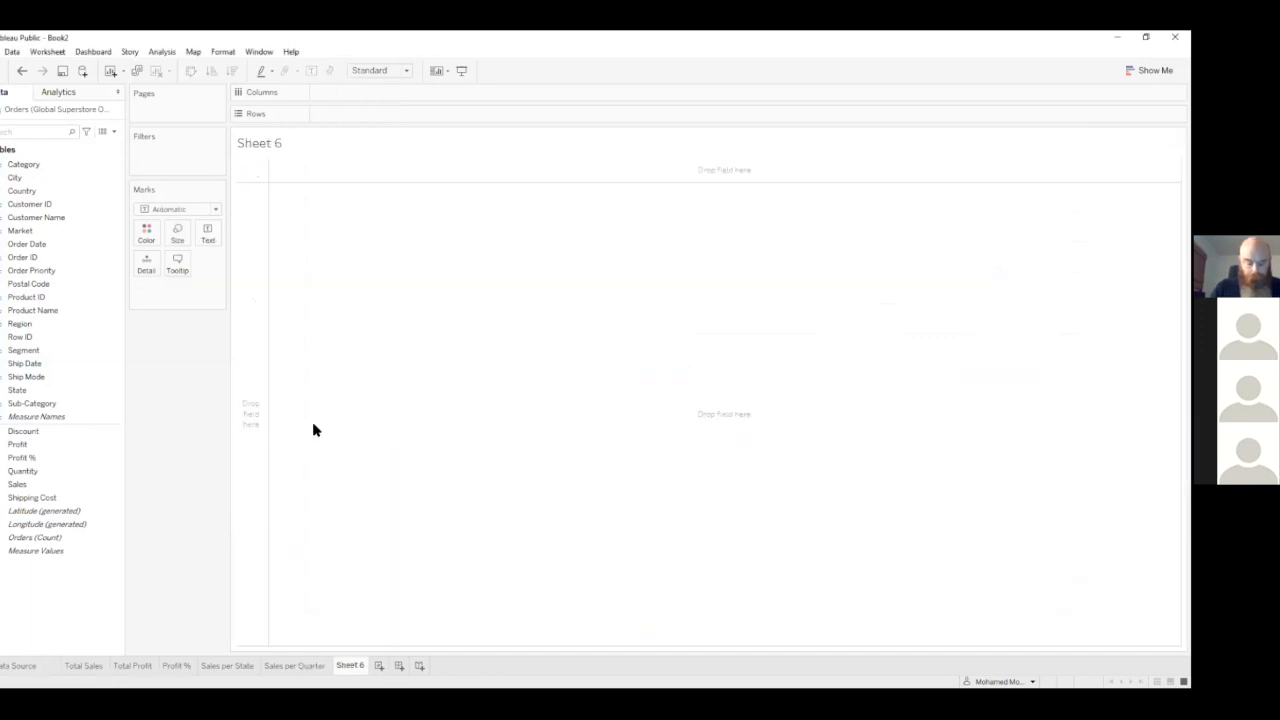
double_click(346, 667)
text(Sa)
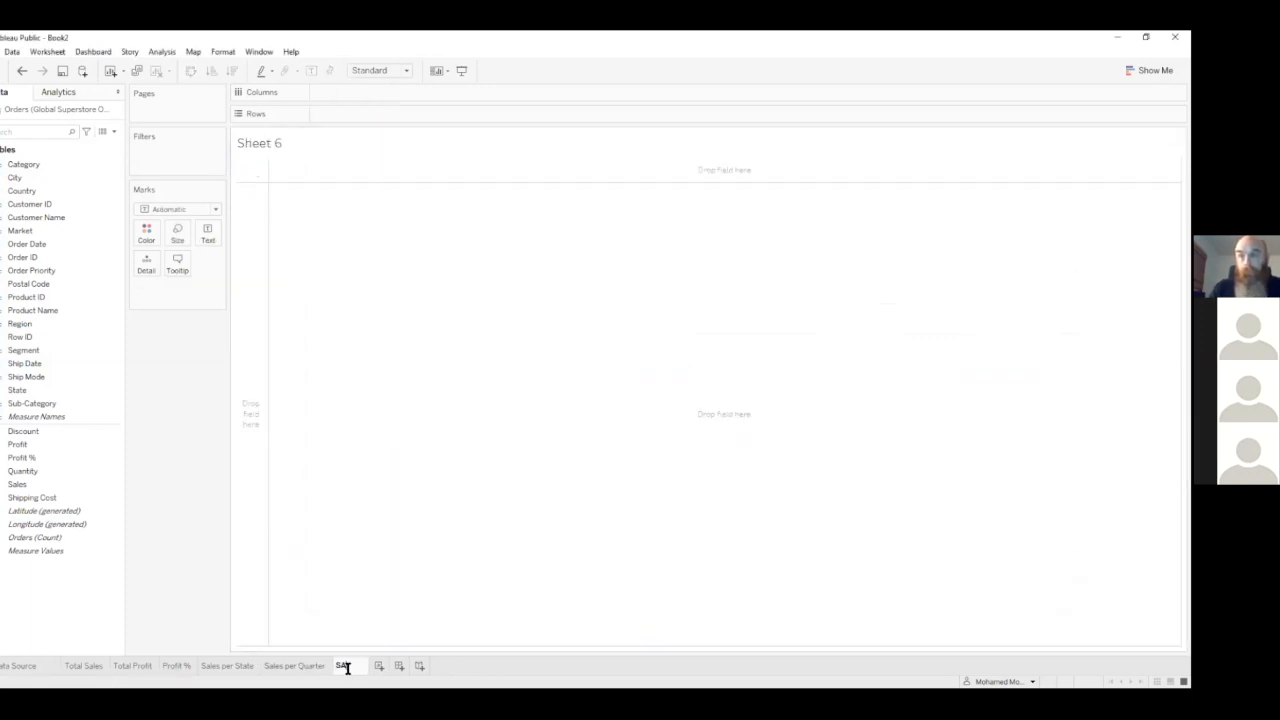
text(les per Product)
key(Return)
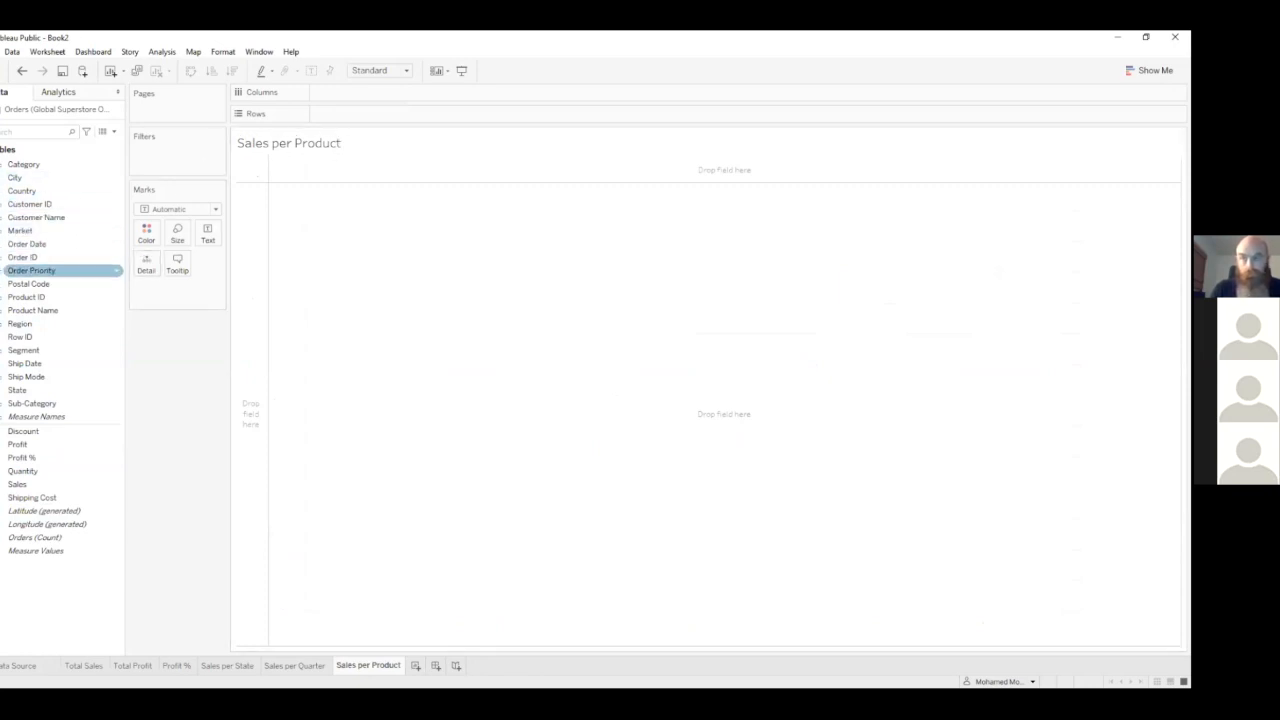
- Create a hierarchy named Products from the Category and Product Name fields
click(33, 167)
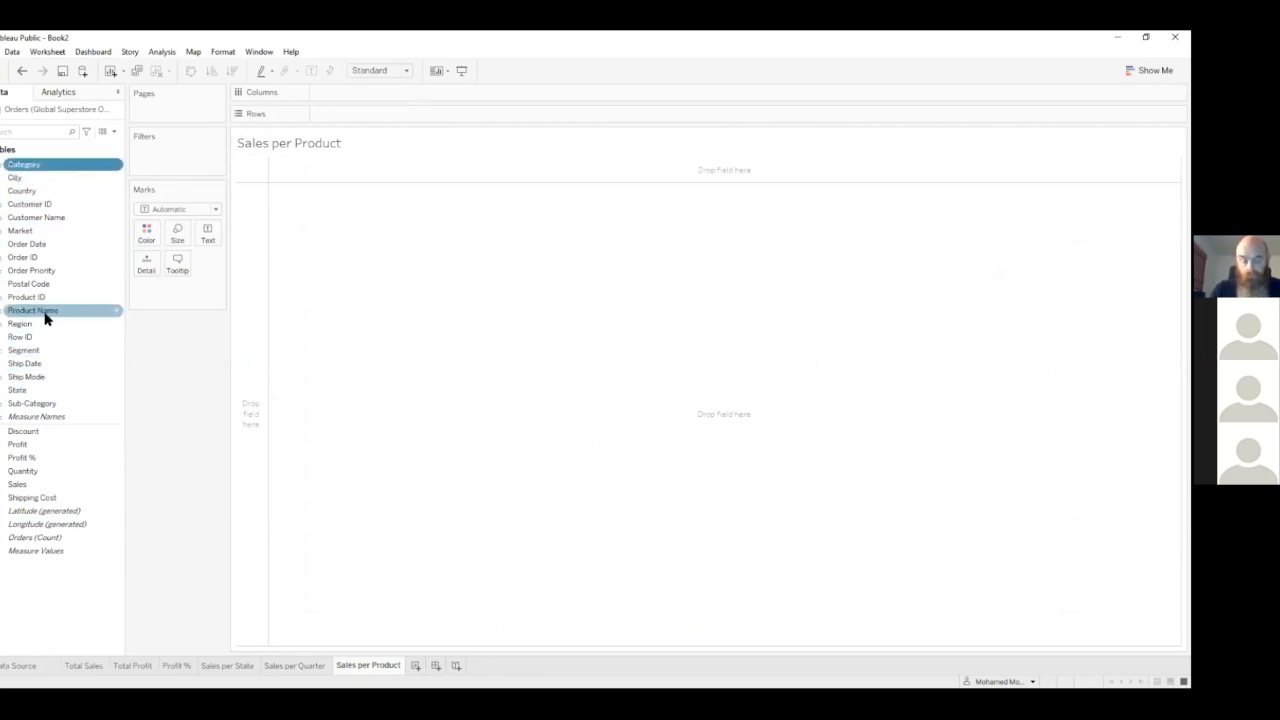
click(38, 313)
drag(36, 316, 40, 166)
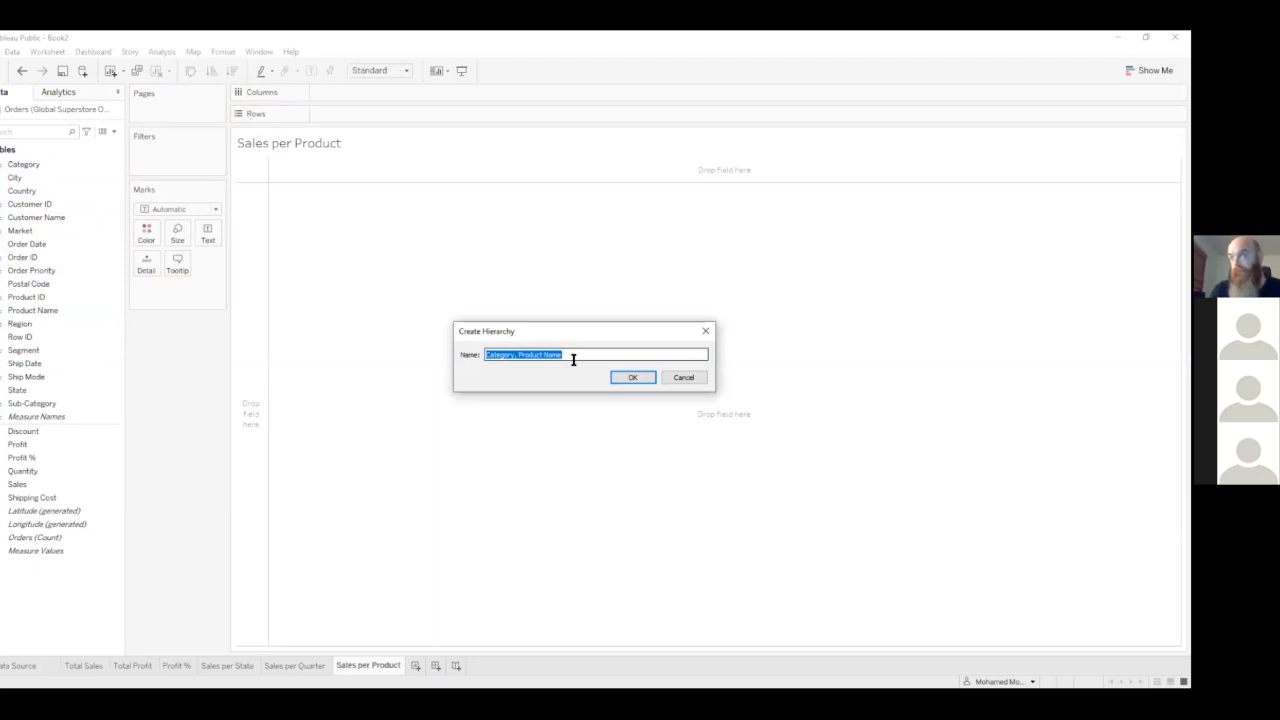
text(Products)
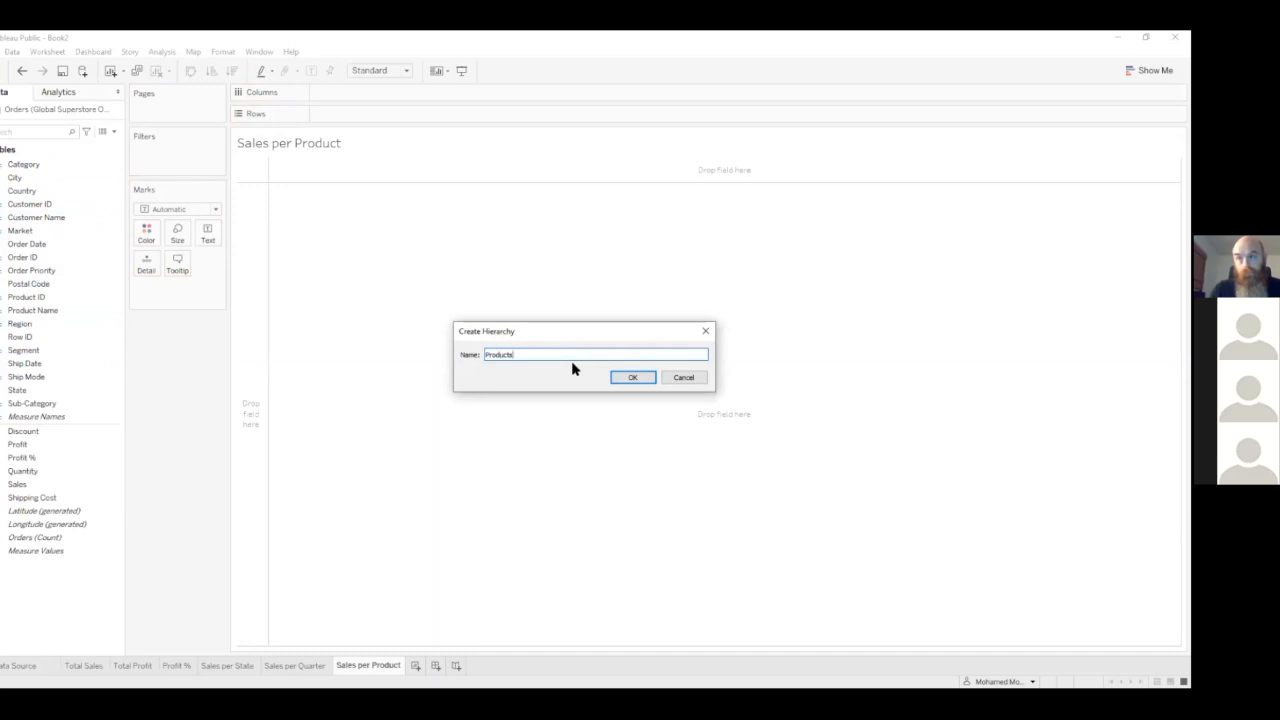
click(633, 377)
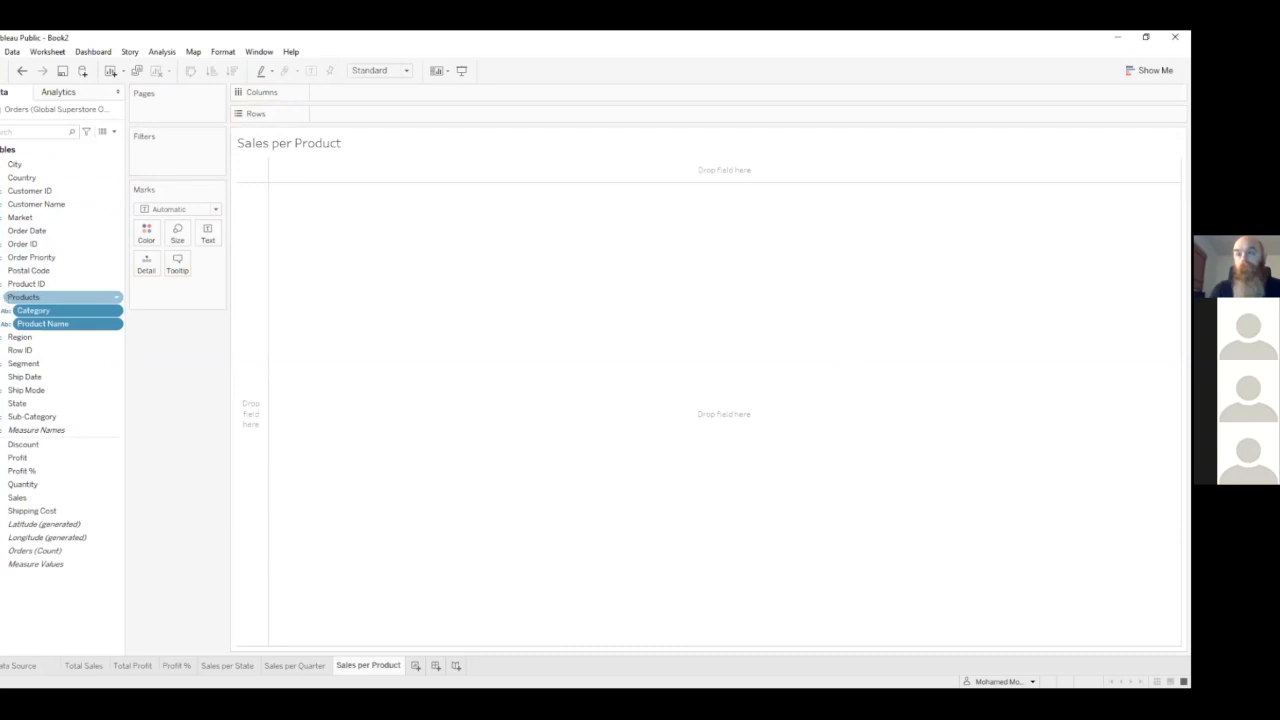
click(4, 297)
click(4, 297)
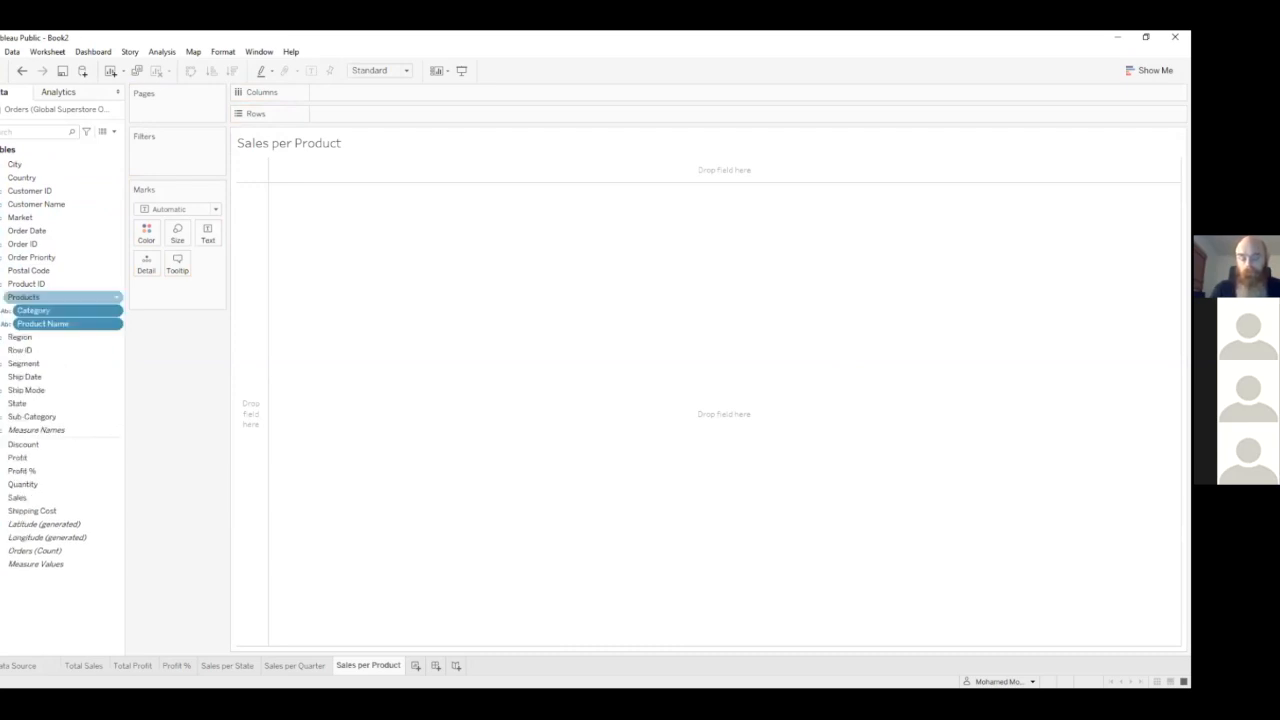
- Build a horizontal bar chart of Sales by Category on the Sales per Product sheet, sorted in descending order
drag(14, 305, 323, 120)
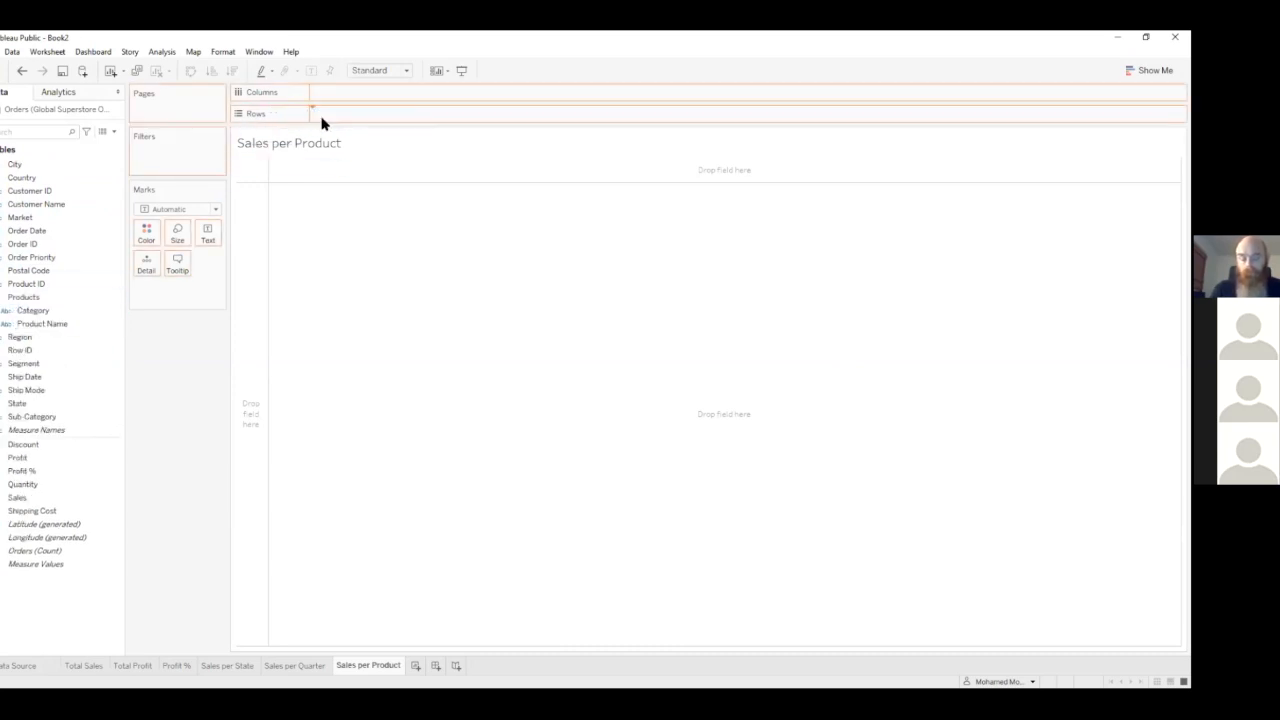
click(41, 498)
double_click(41, 498)
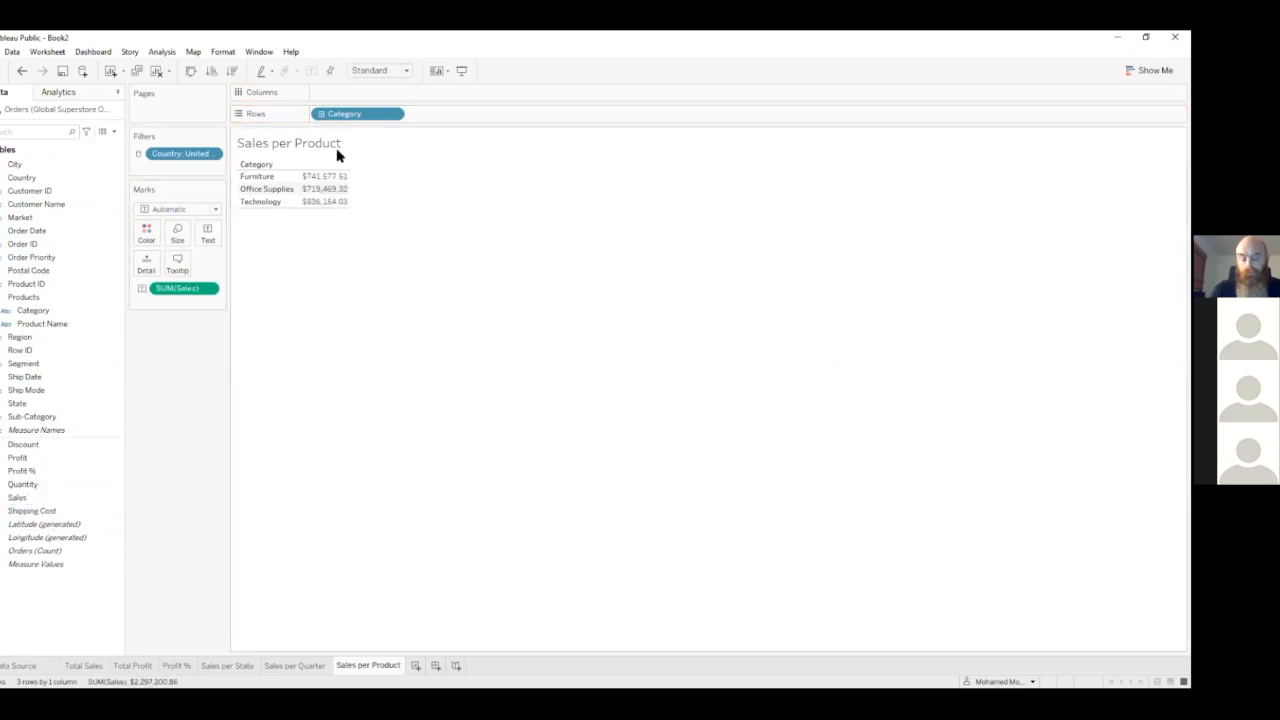
click(1150, 70)
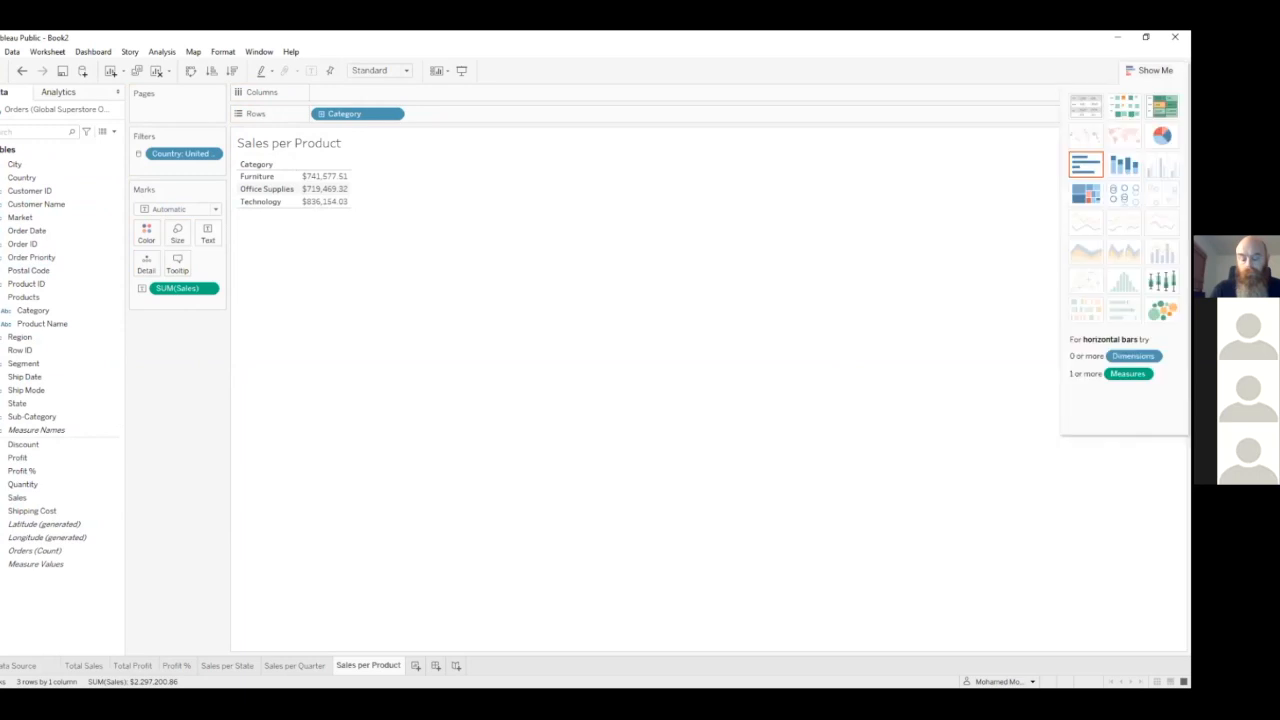
click(1086, 163)
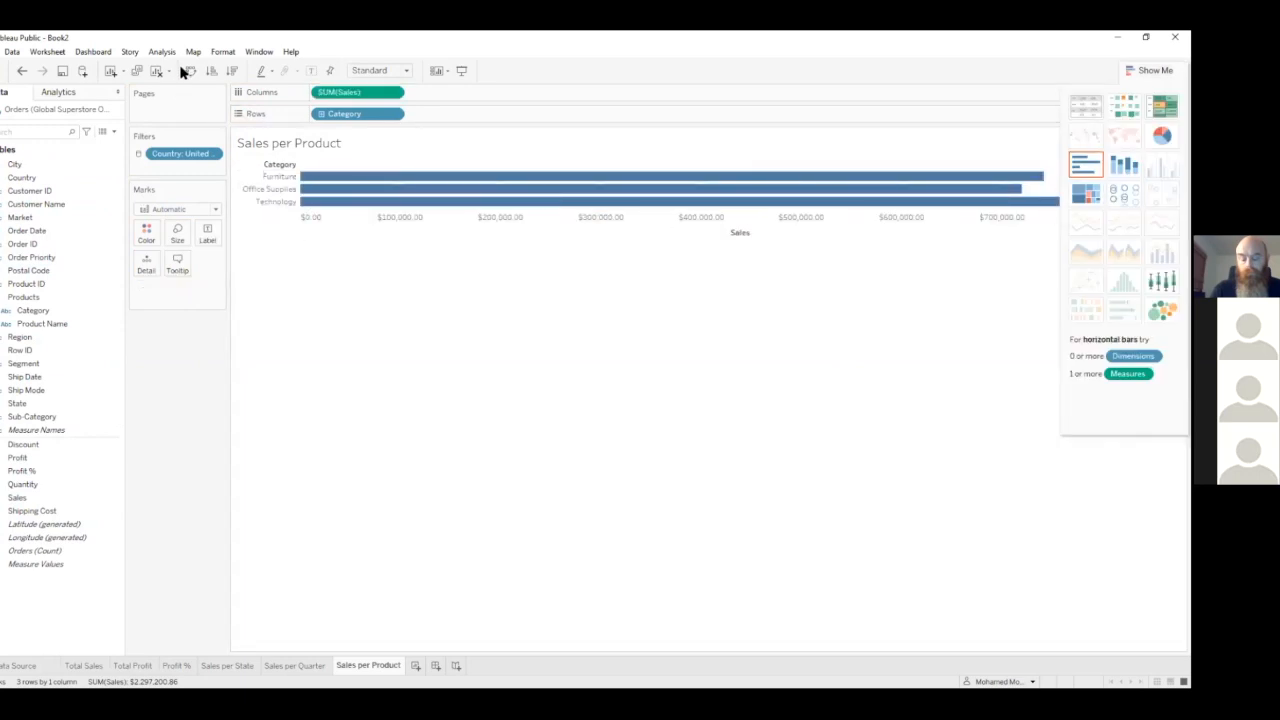
click(233, 72)
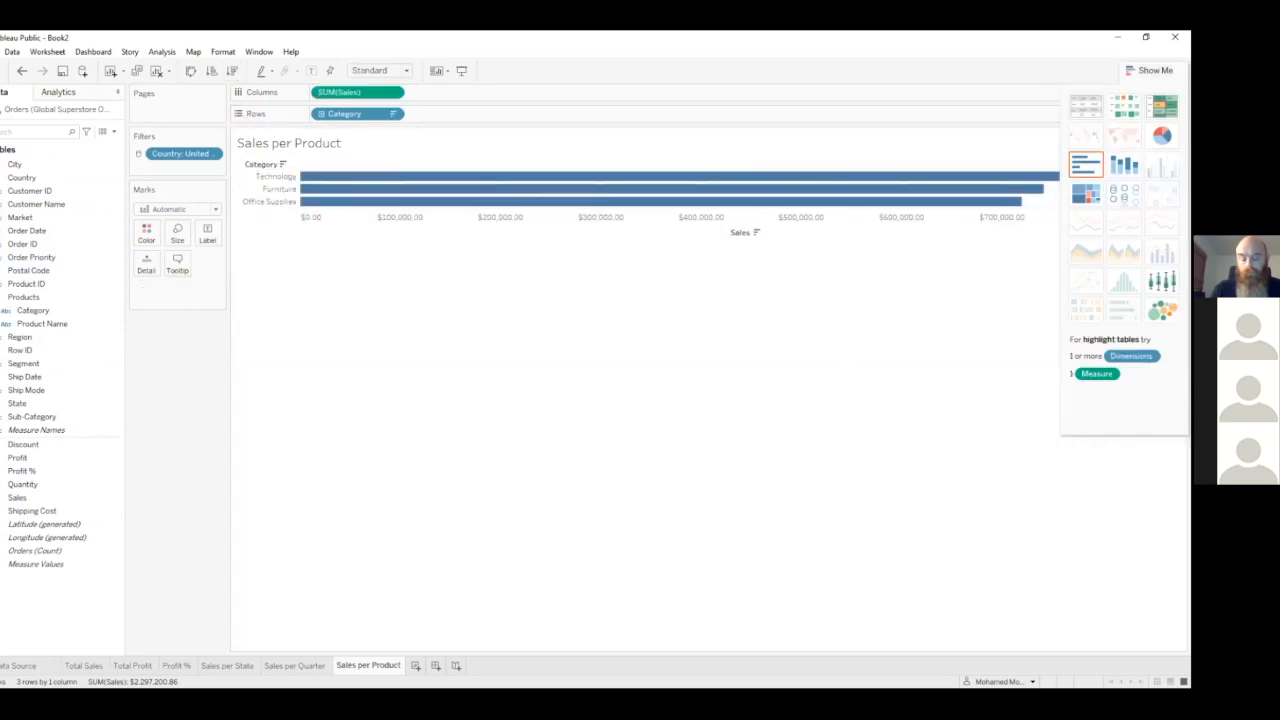
click(1150, 71)
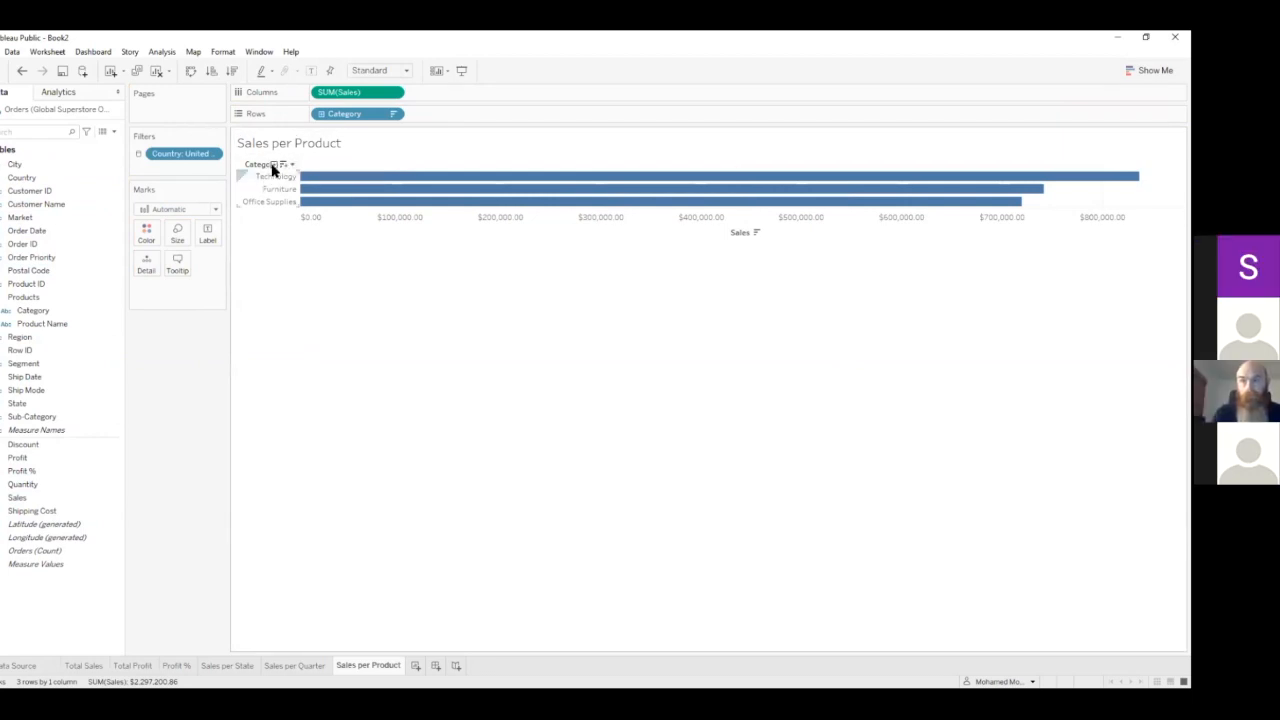
- Expand the Category level of the bar chart to Product Name and collapse it back to Category
click(273, 166)
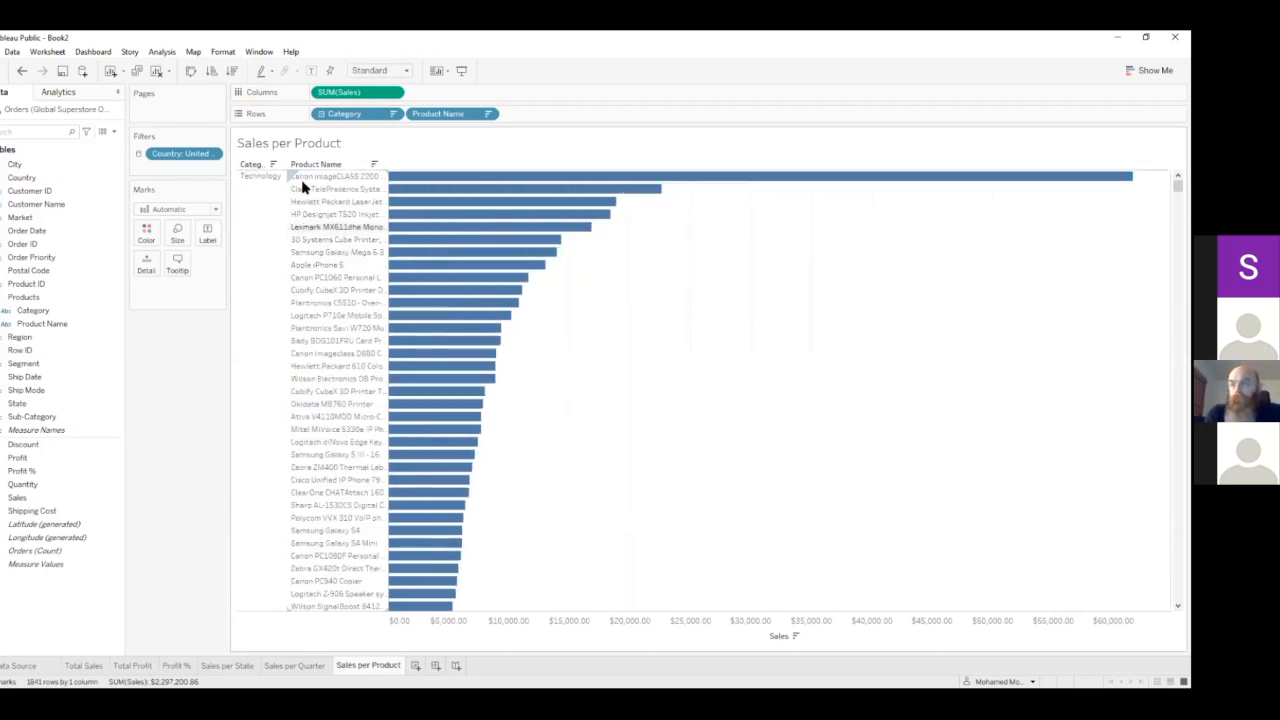
click(268, 166)
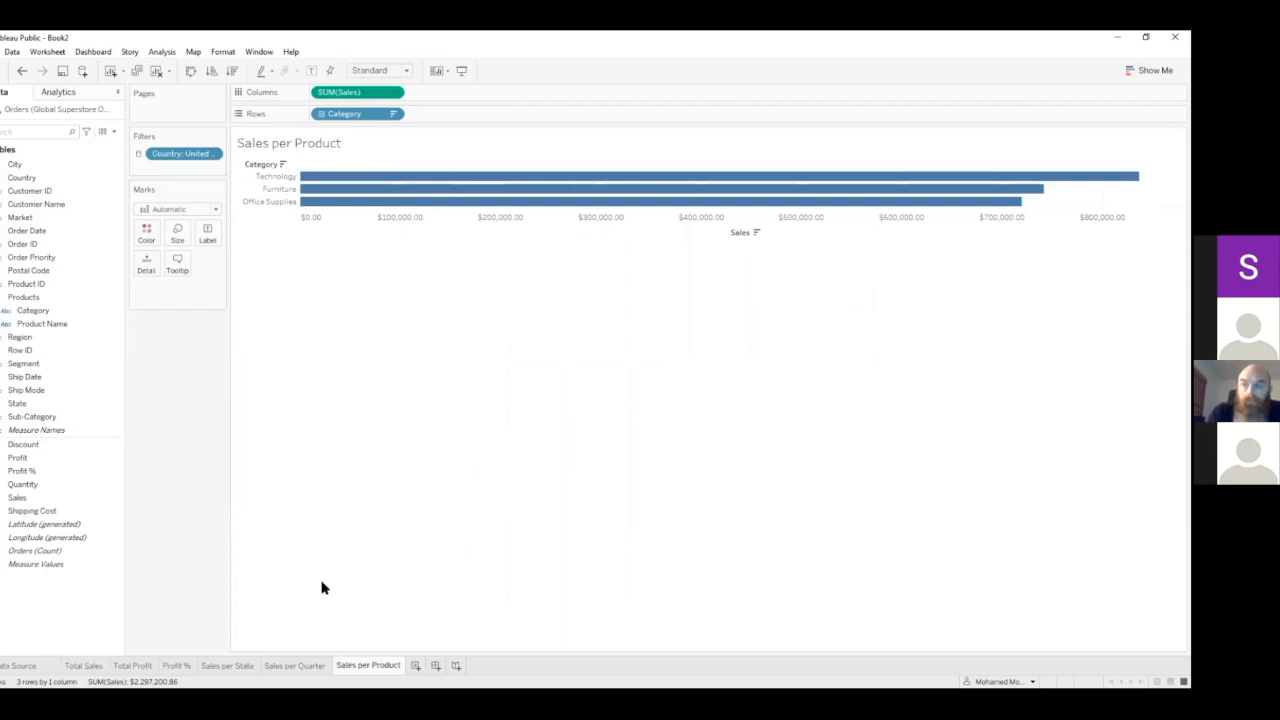
- Add a seventh worksheet and name it Sales / Profit
click(415, 666)
double_click(419, 666)
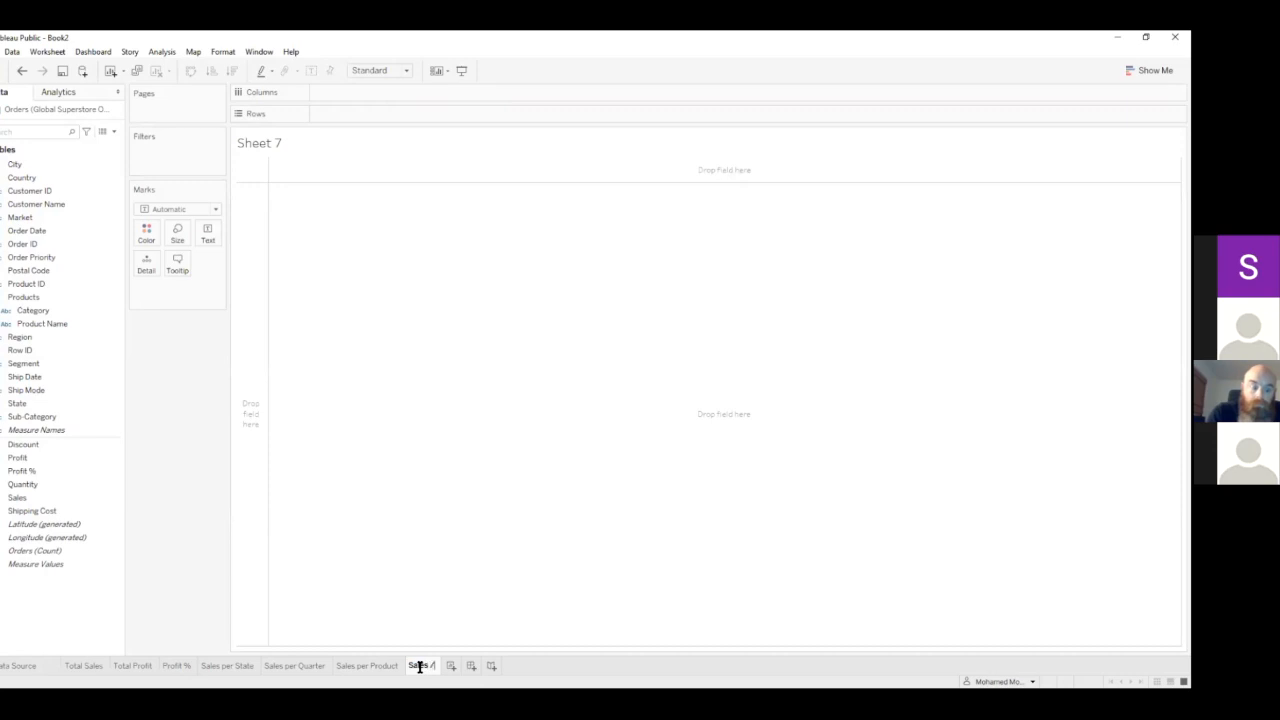
text(Sales / P)
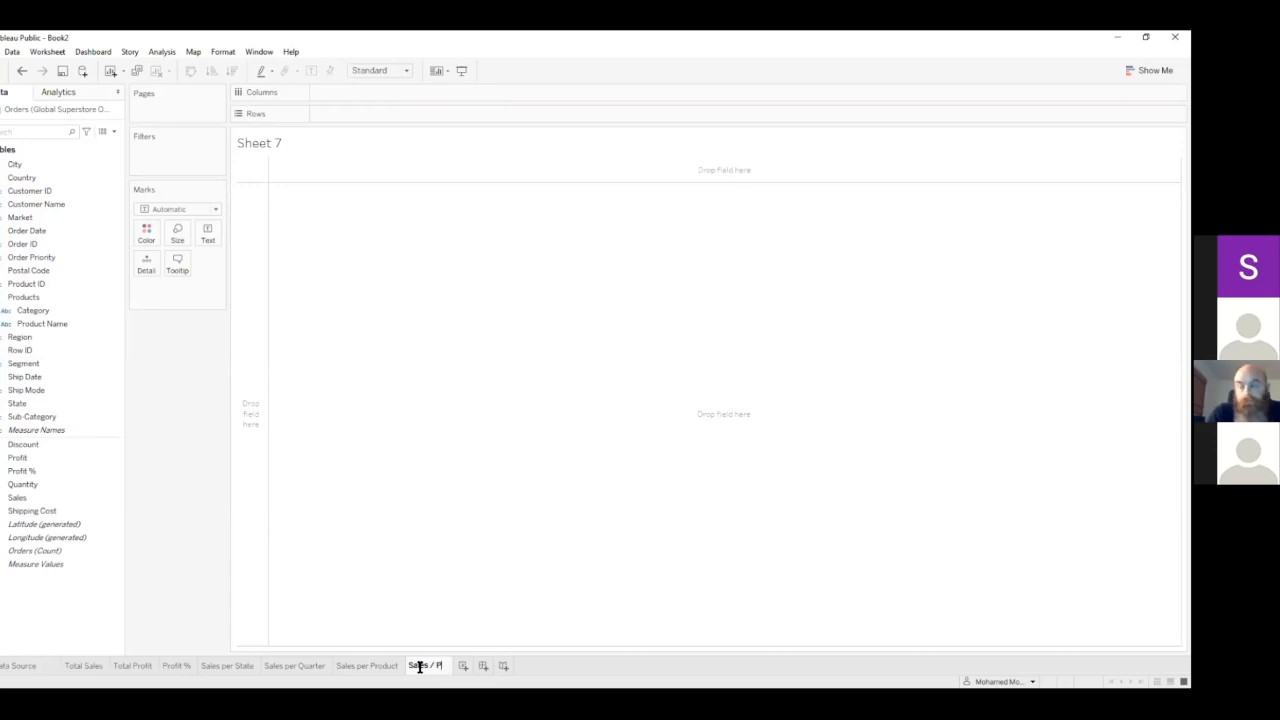
text(rofit)
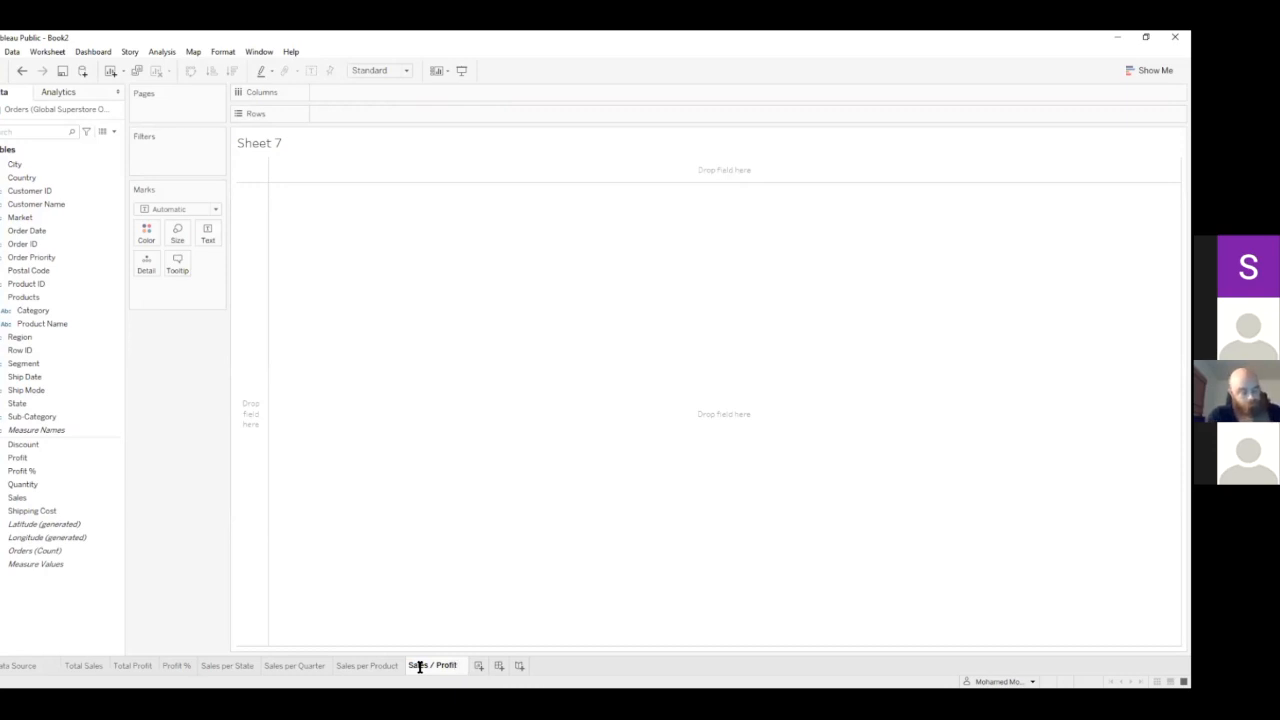
key(Return)
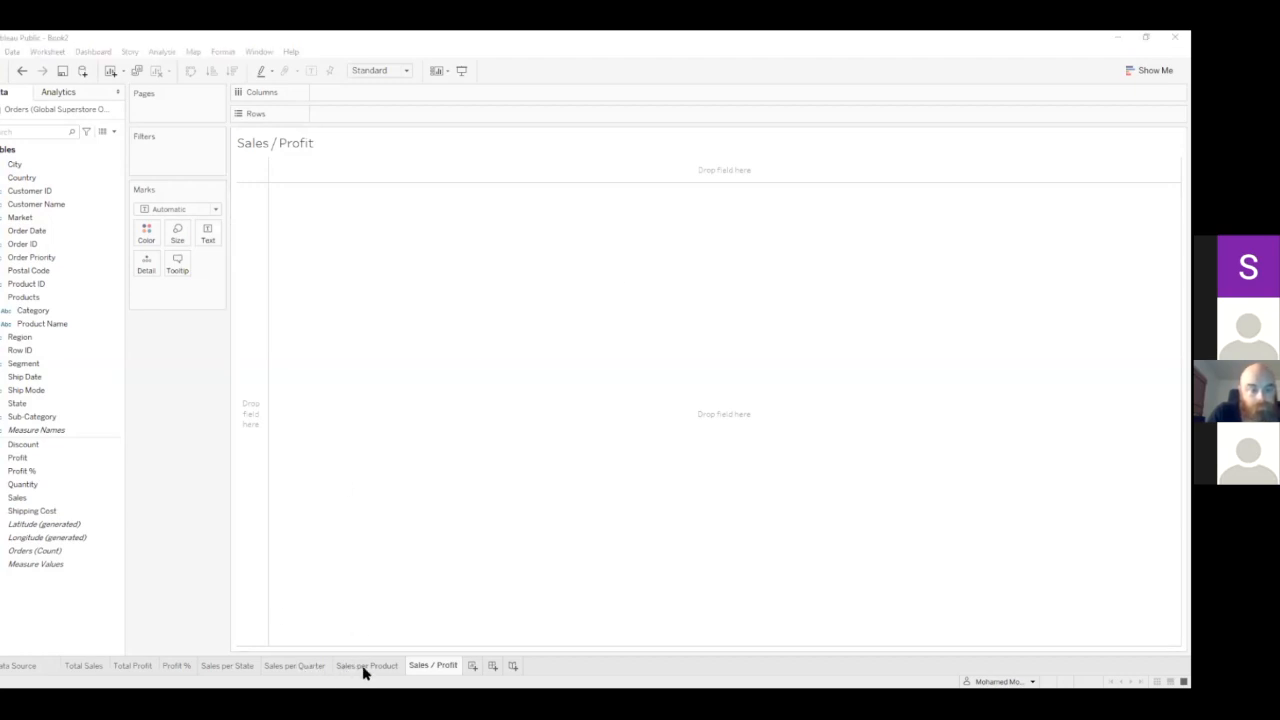
- Add the Sales amounts as labels beside the state names on the Sales per State map
click(287, 666)
click(230, 666)
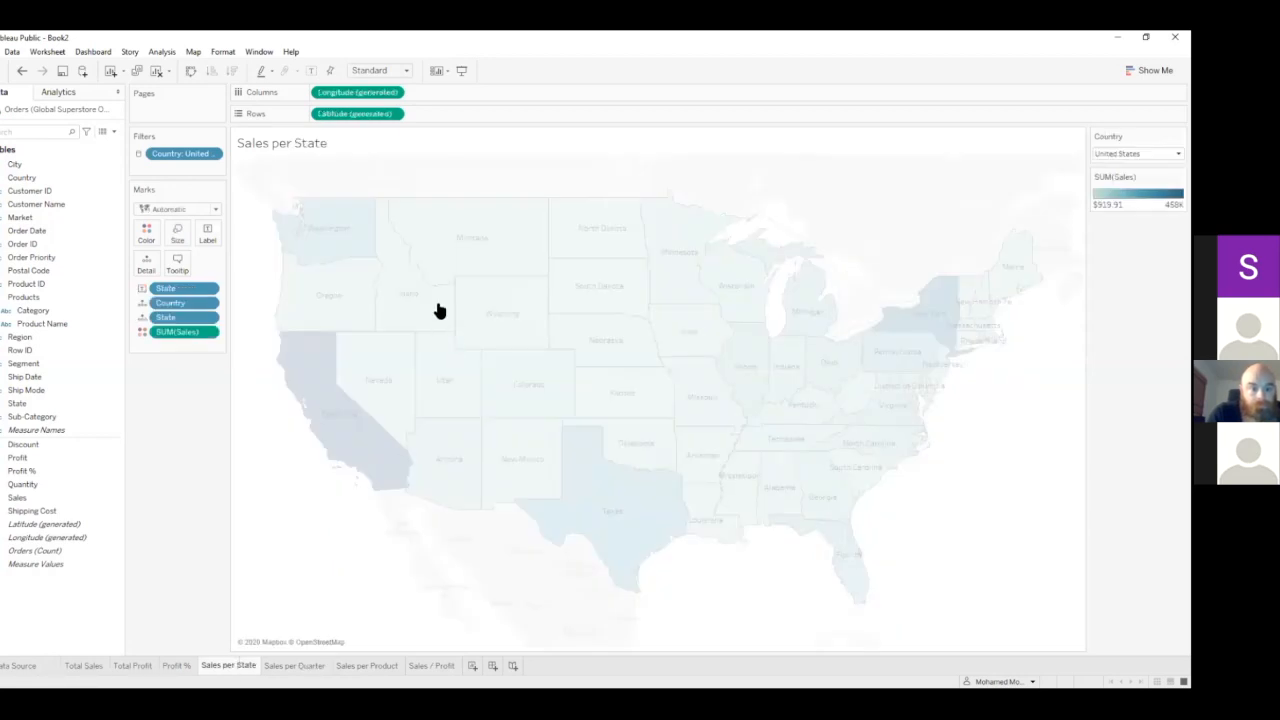
drag(162, 291, 165, 290)
mouse_move(317, 309)
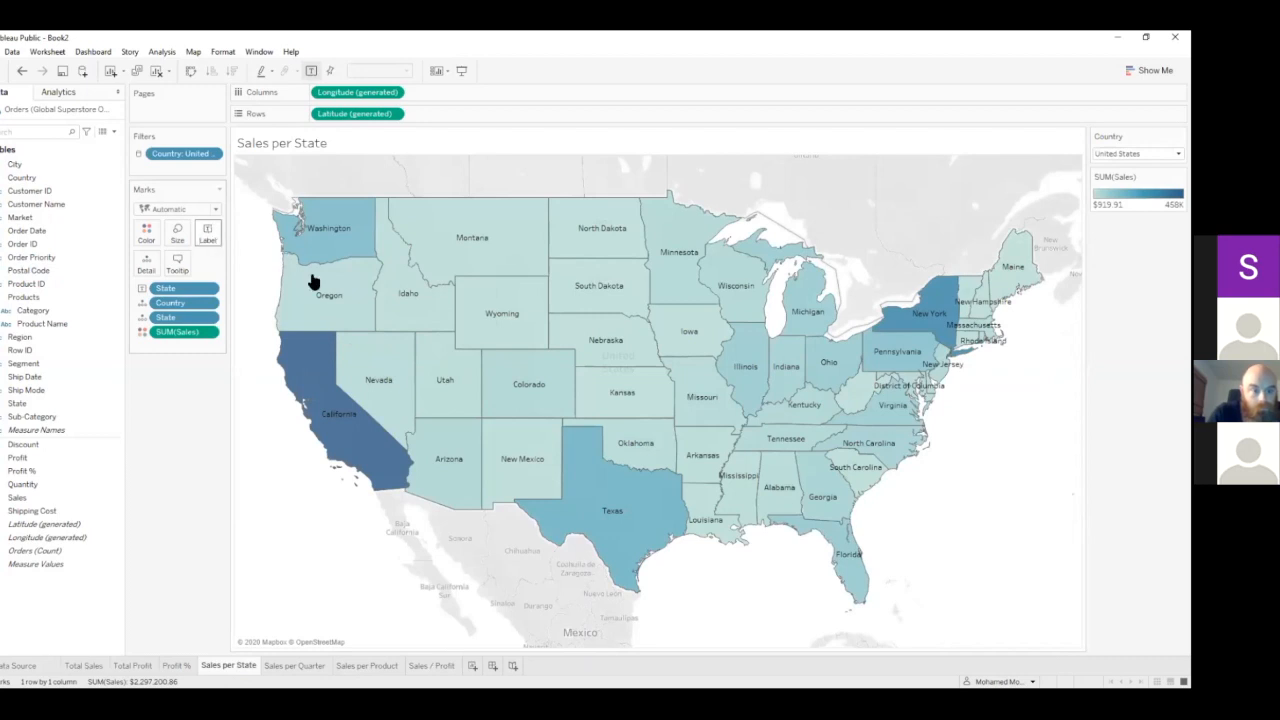
drag(17, 497, 204, 232)
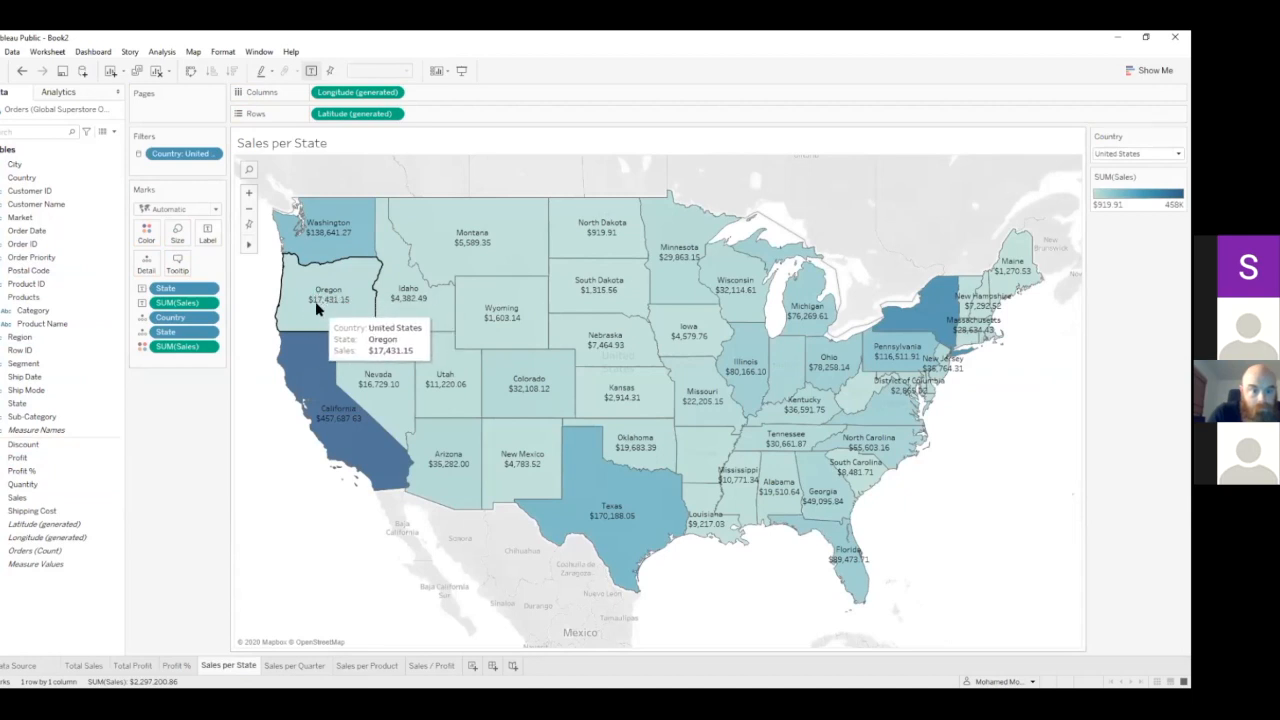
mouse_move(384, 313)
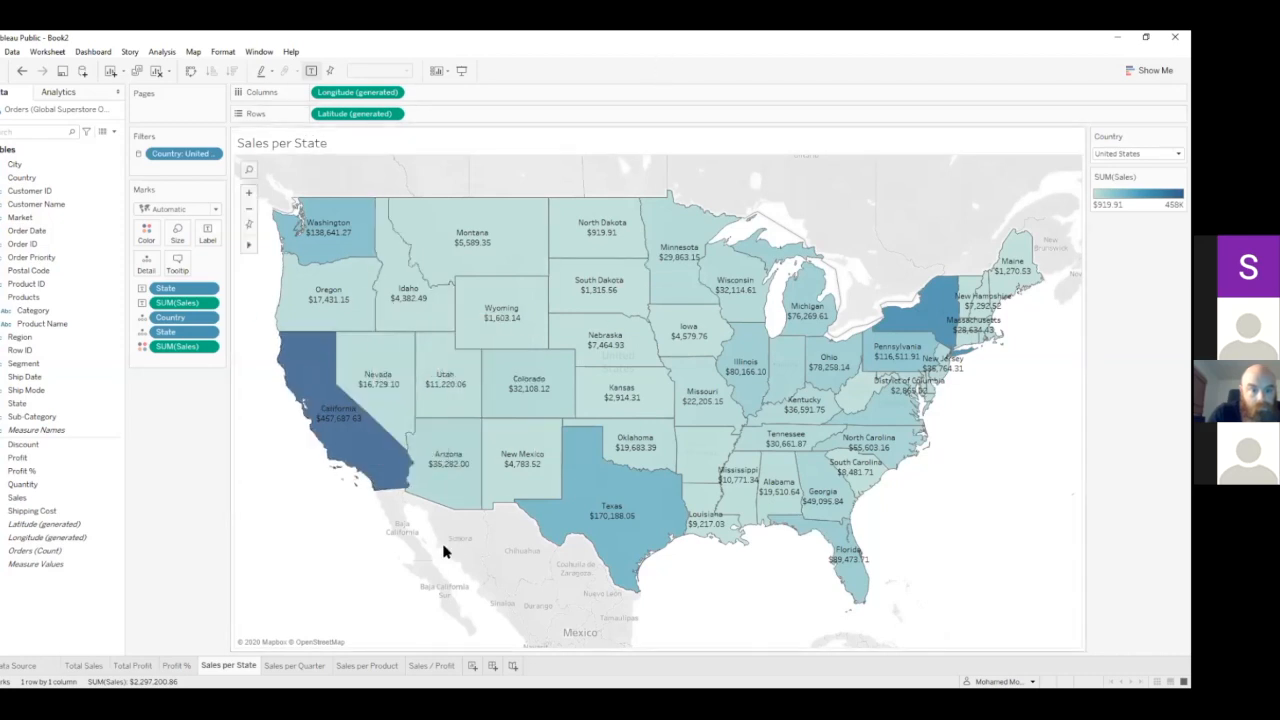
- Create a scatter plot on the Sales / Profit sheet from the Sales and Profit measures
click(441, 666)
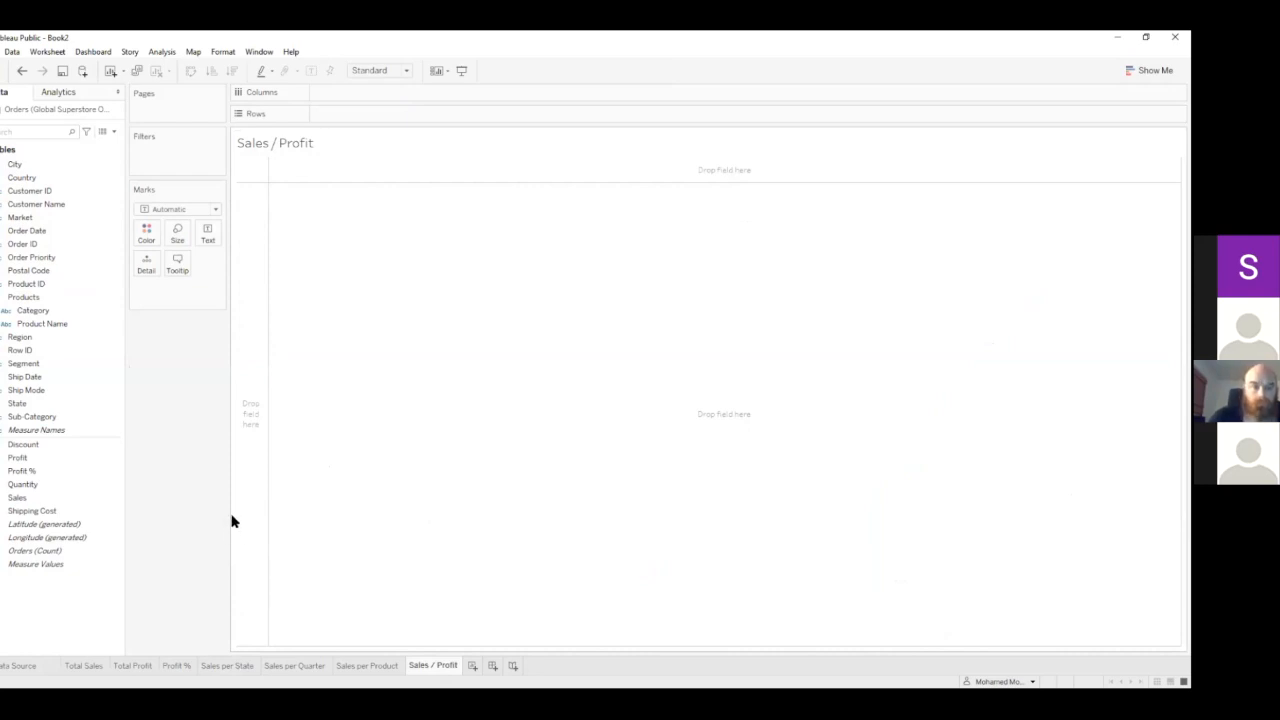
click(66, 498)
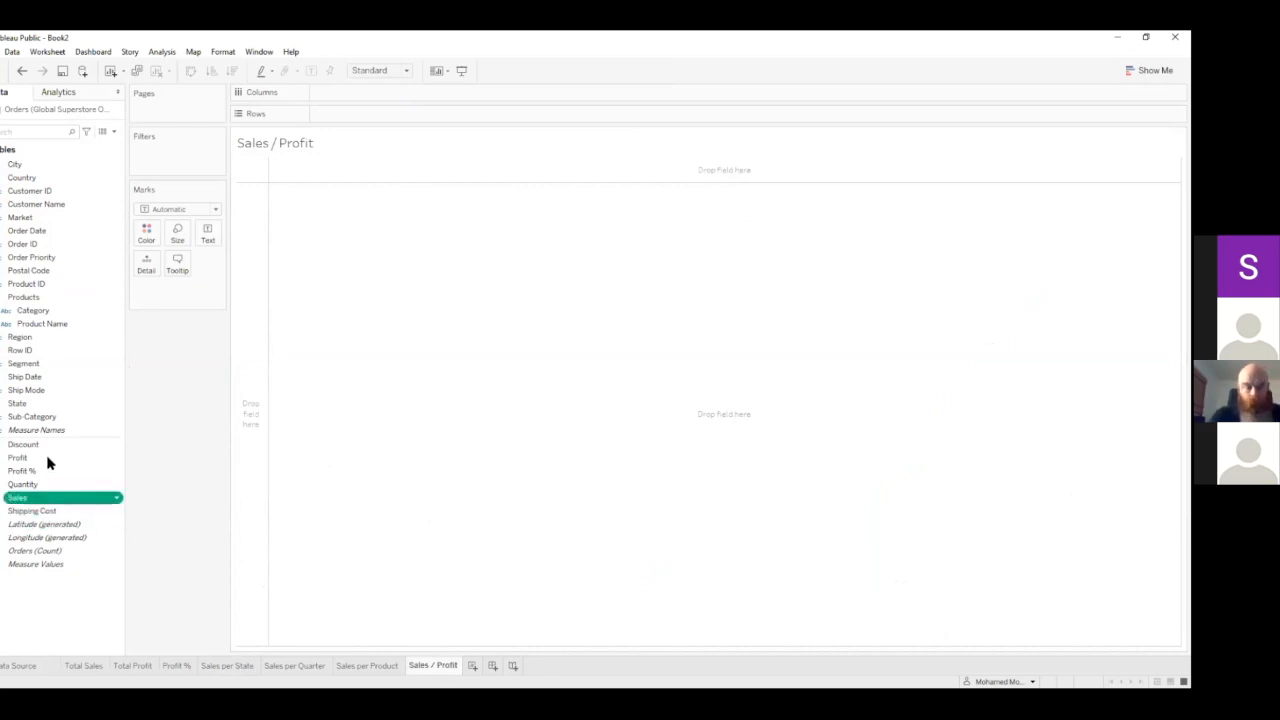
ctrl+click(46, 458)
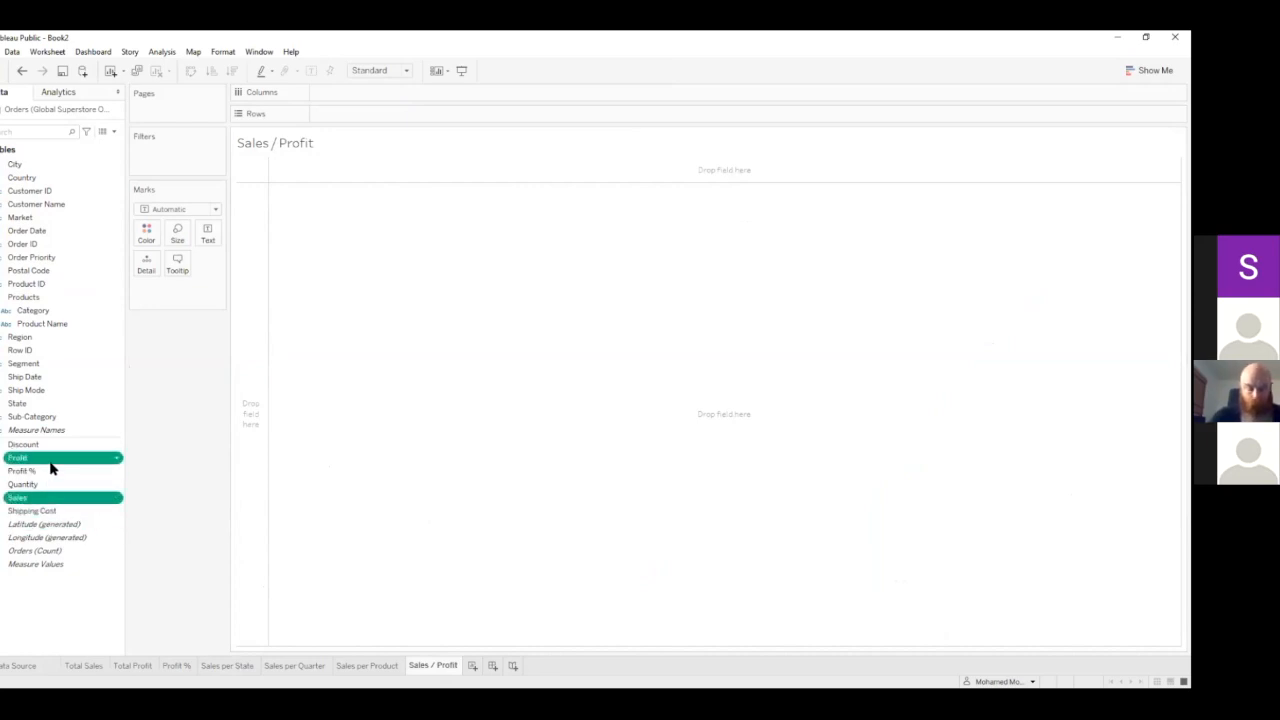
click(50, 499)
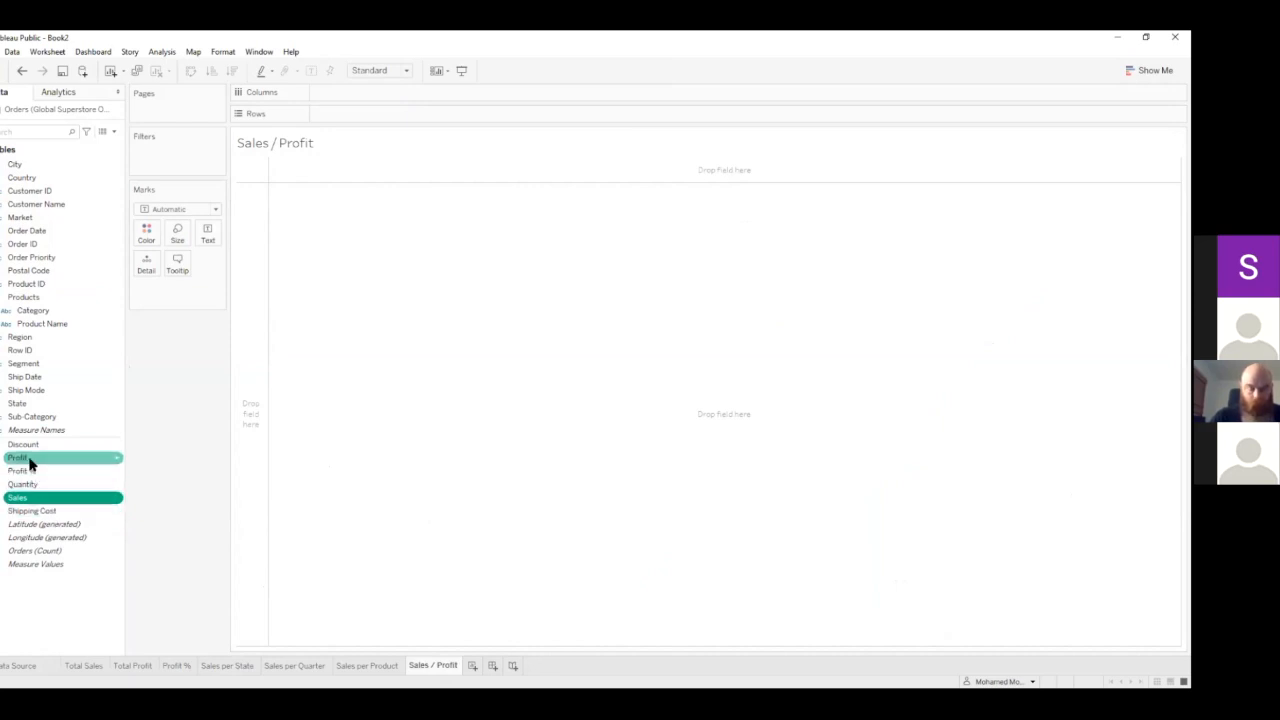
ctrl+click(29, 459)
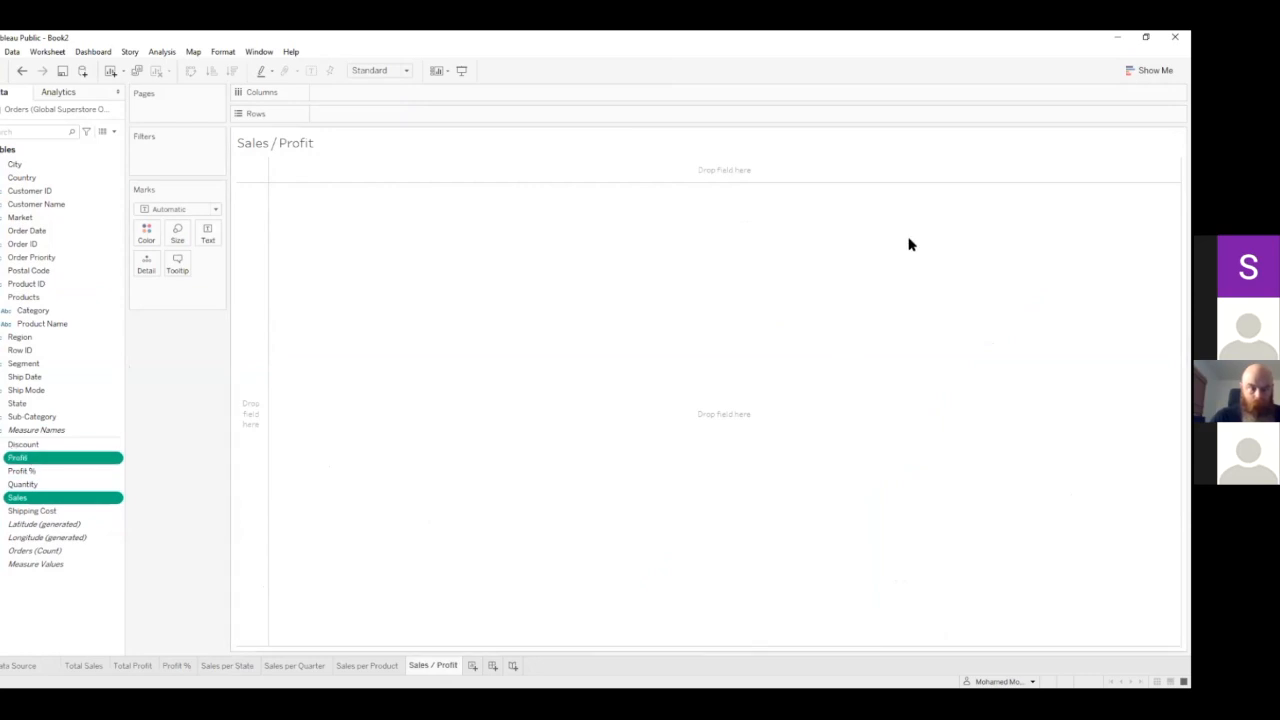
click(1150, 70)
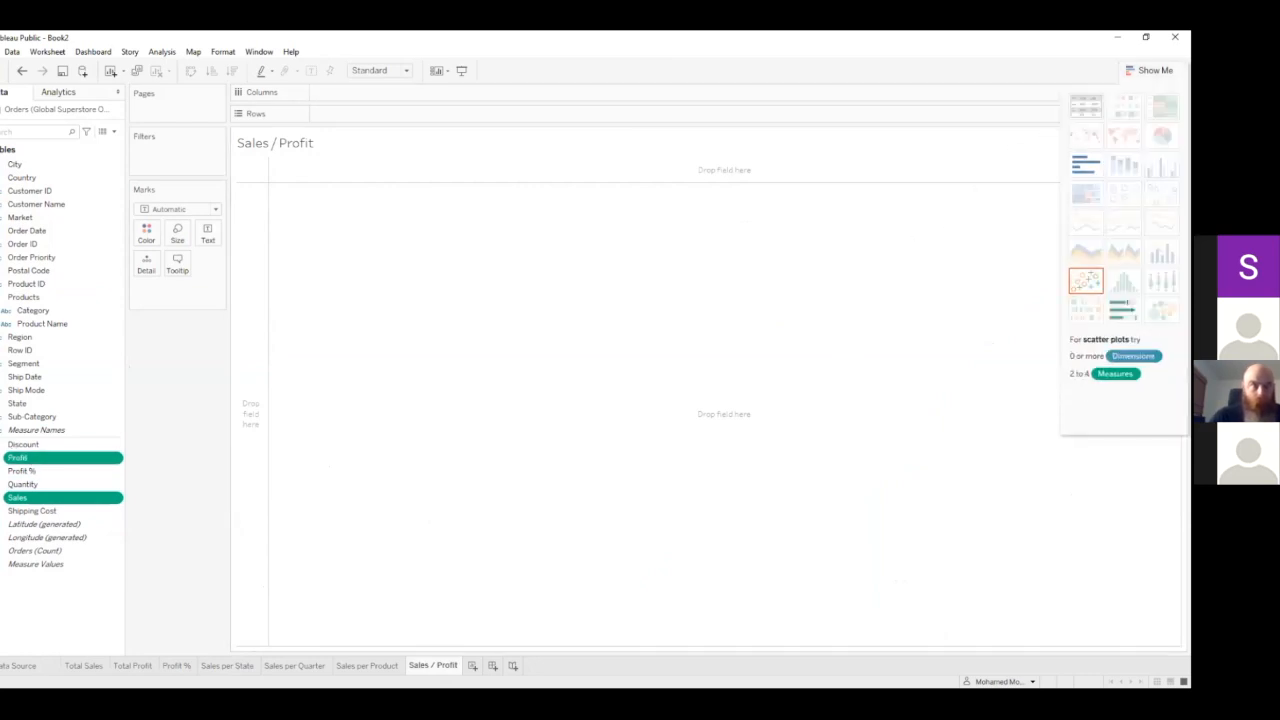
click(1086, 280)
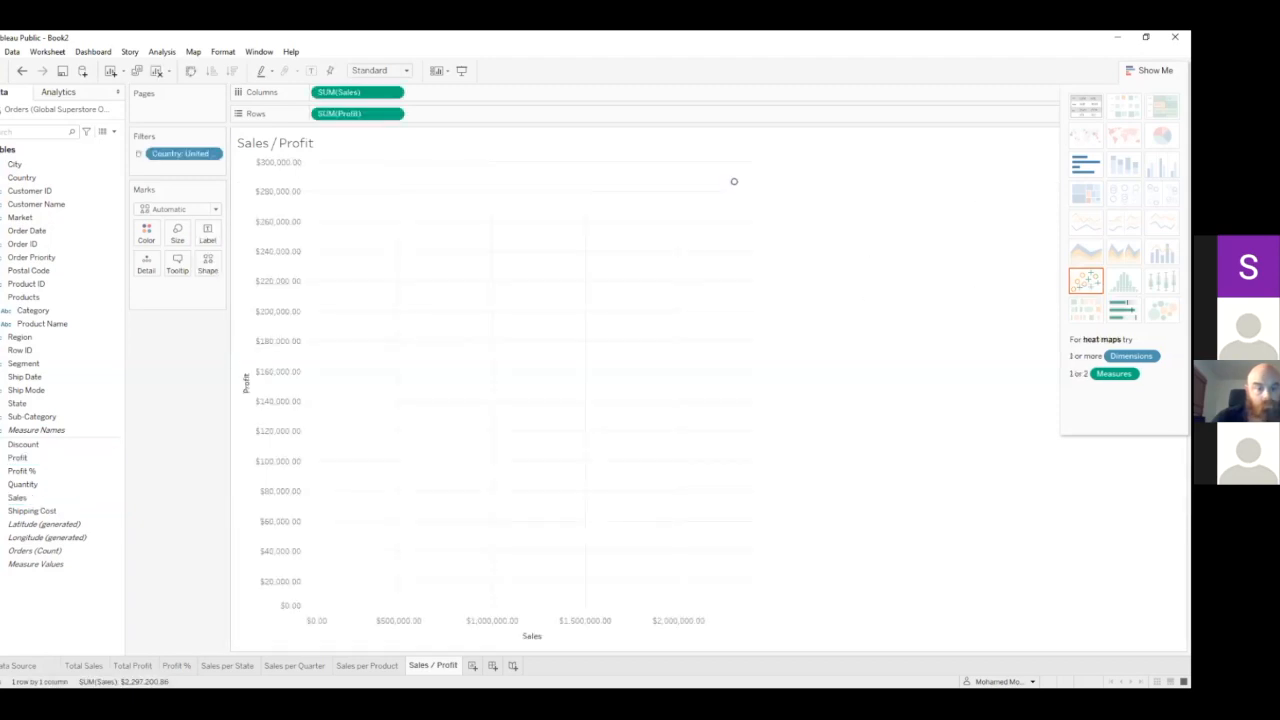
click(1150, 70)
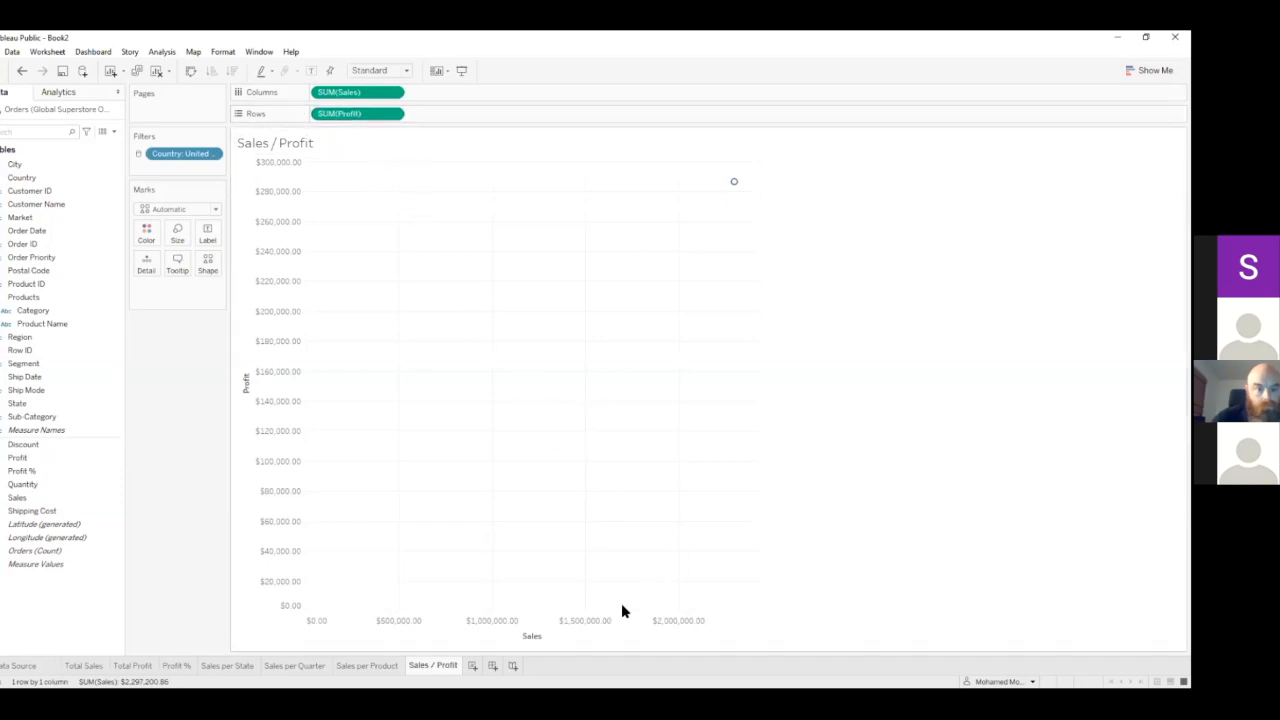
- Break the scatter plot down to one mark per Product Name and colour the marks by Category
mouse_move(734, 185)
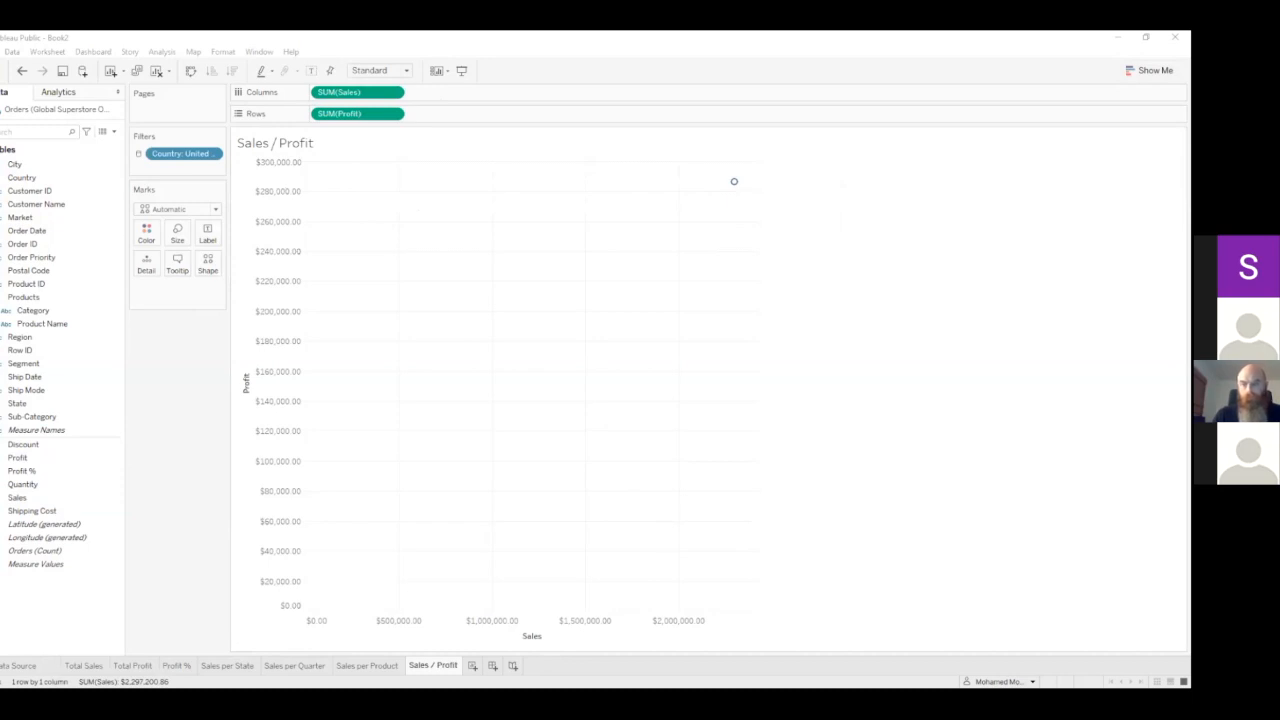
click(103, 234)
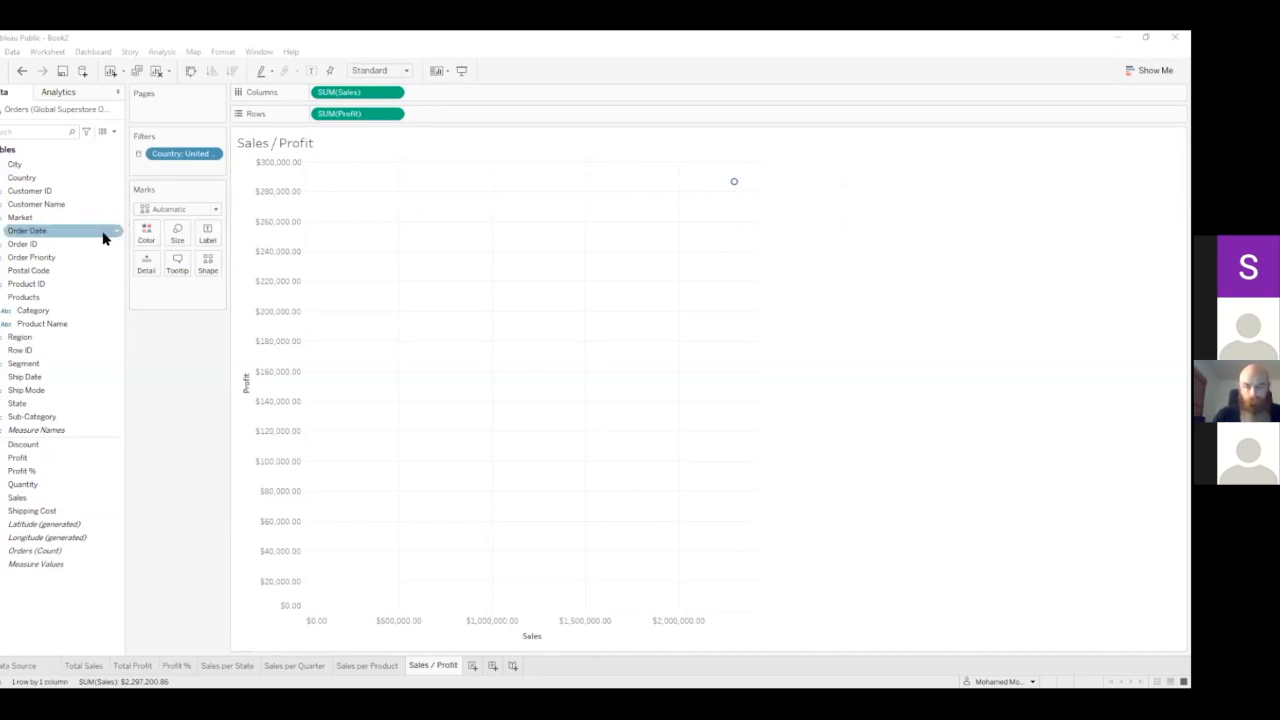
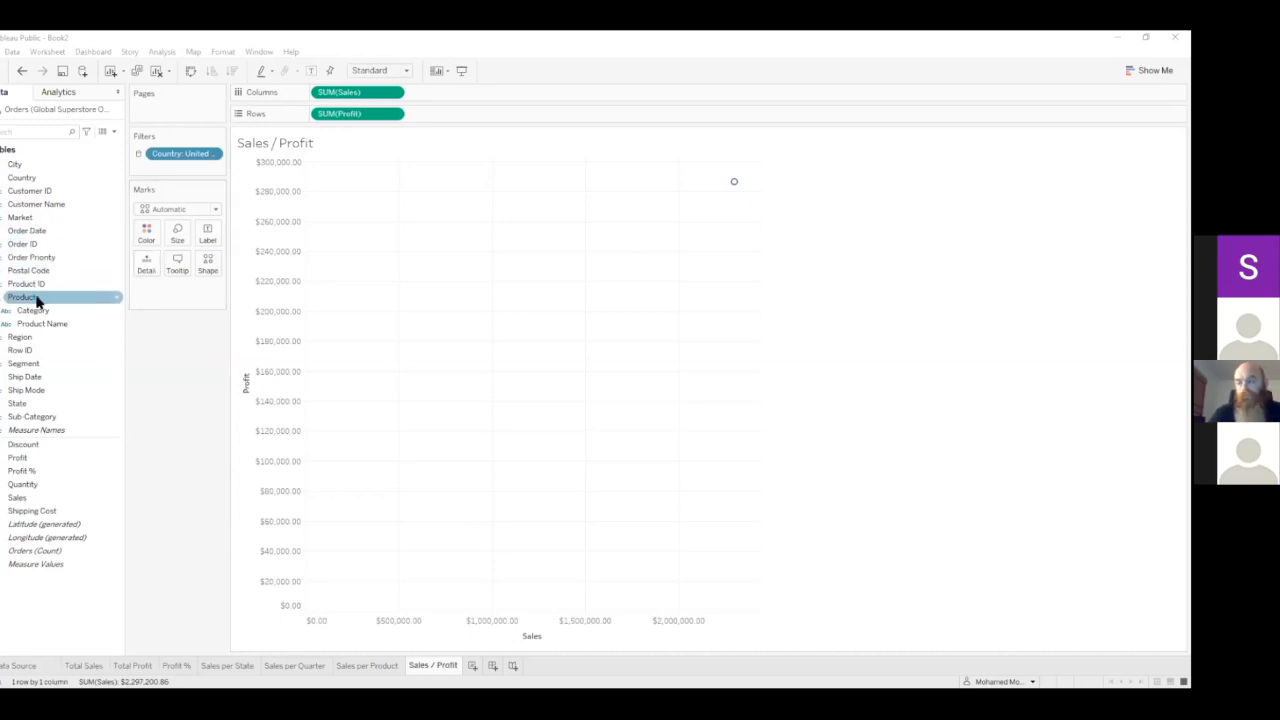
drag(40, 330, 147, 268)
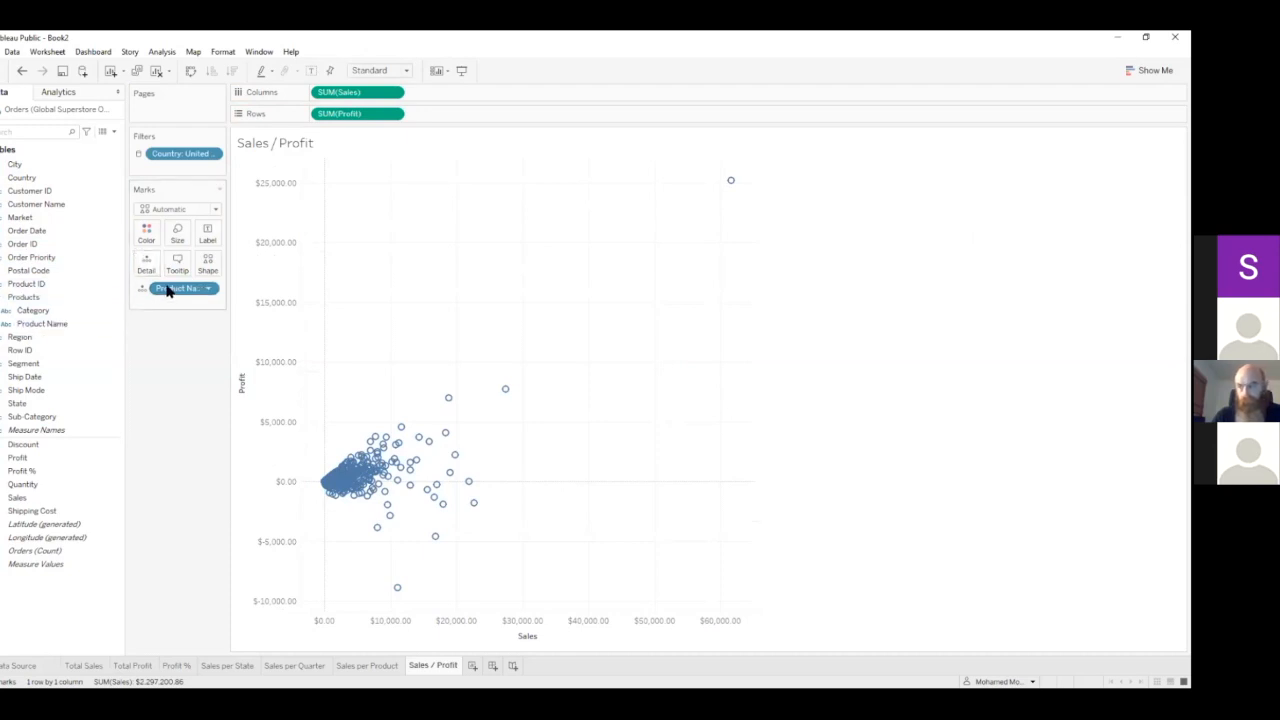
drag(37, 328, 148, 240)
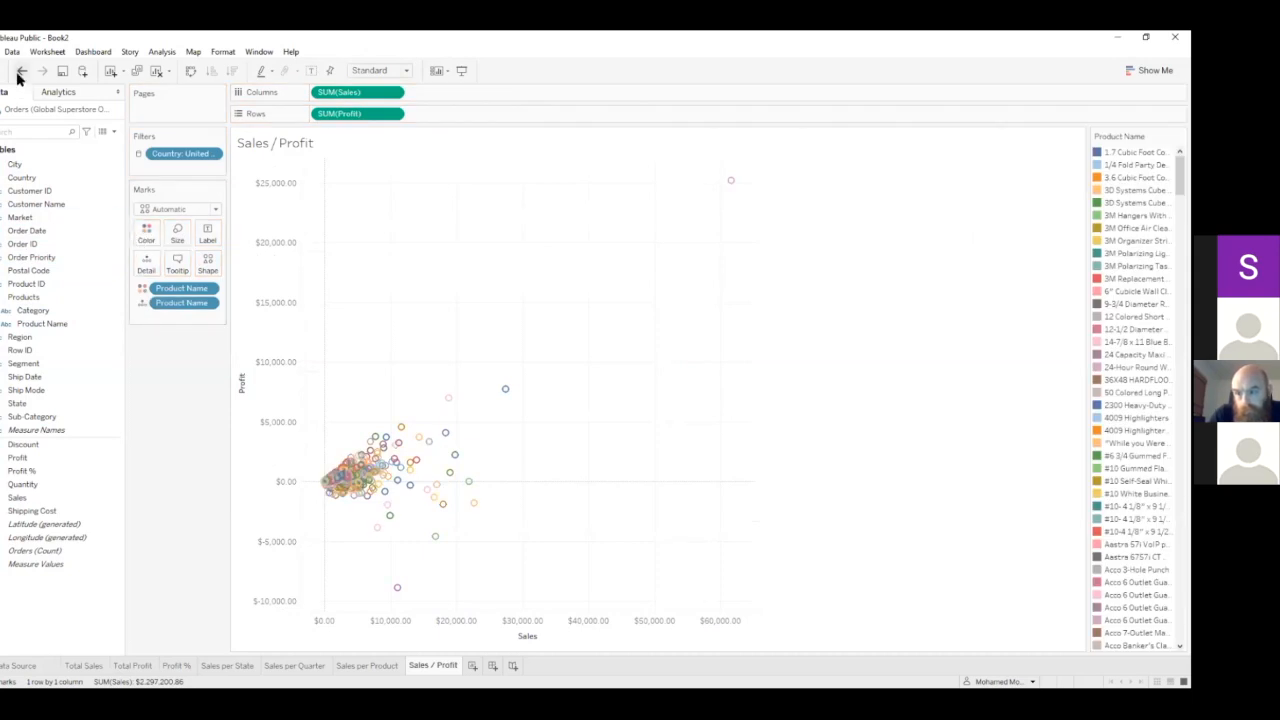
click(40, 310)
drag(112, 270, 146, 234)
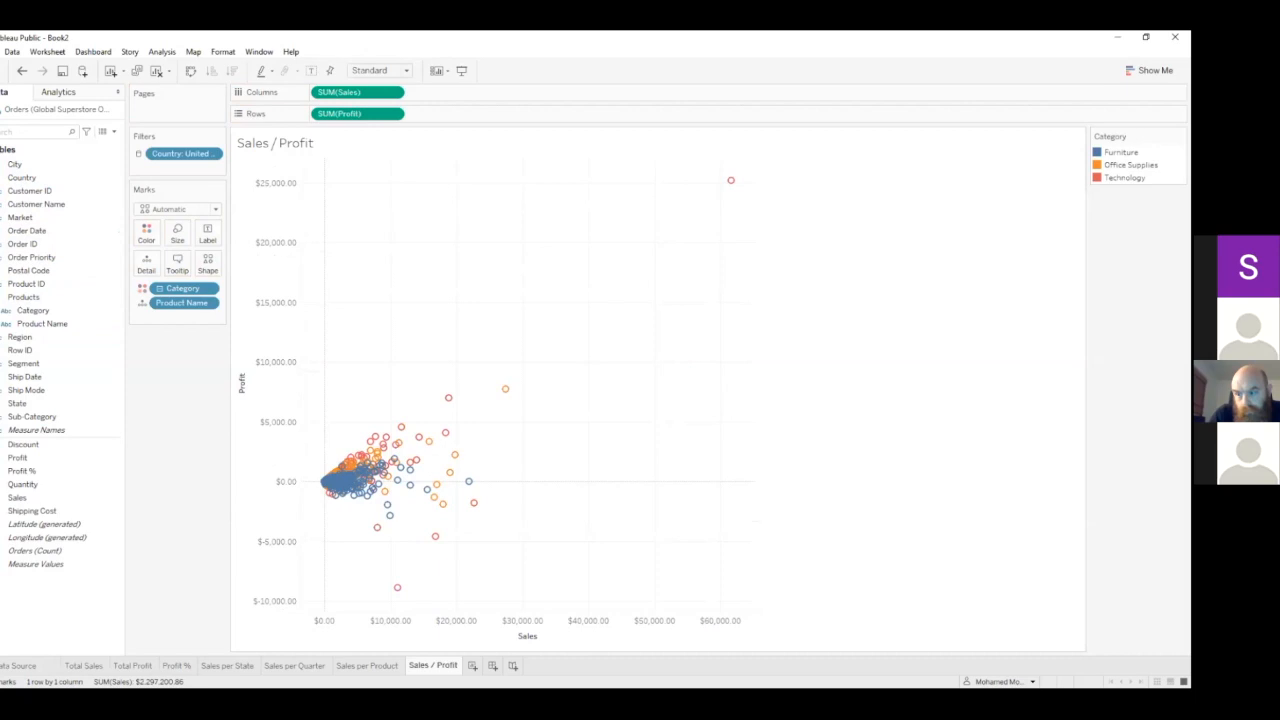
mouse_move(733, 190)
mouse_move(507, 395)
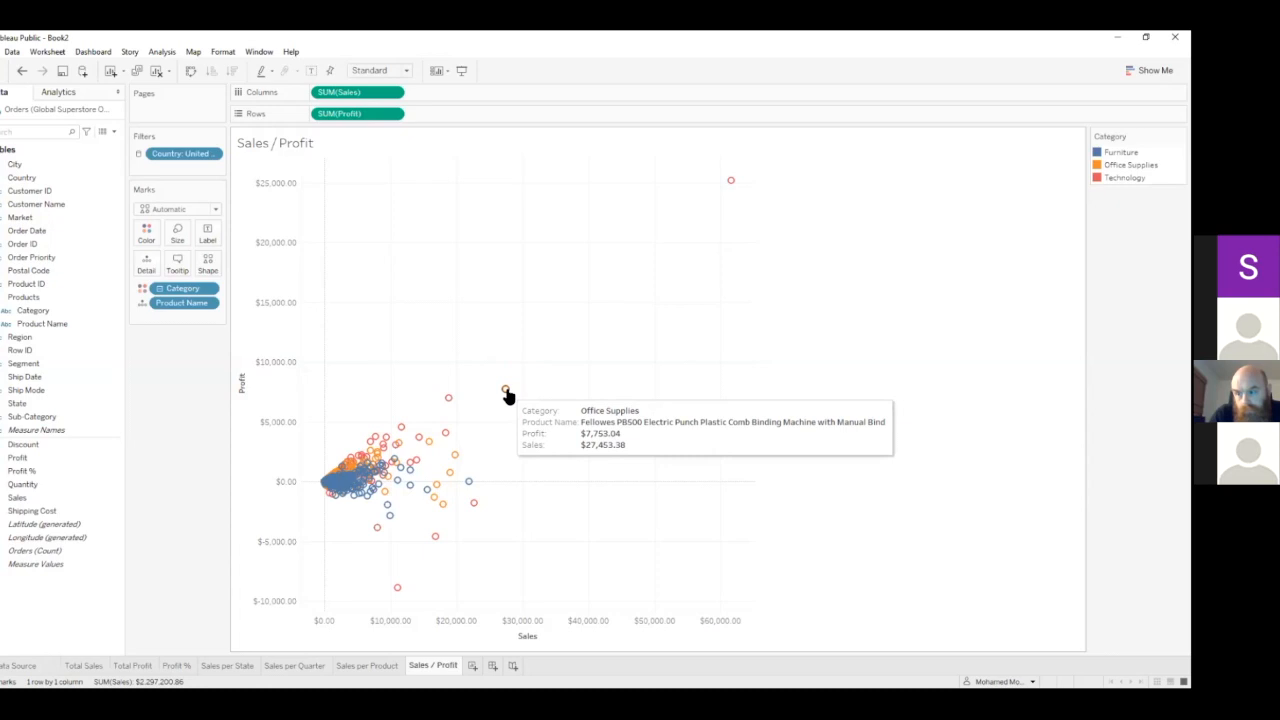
mouse_move(448, 400)
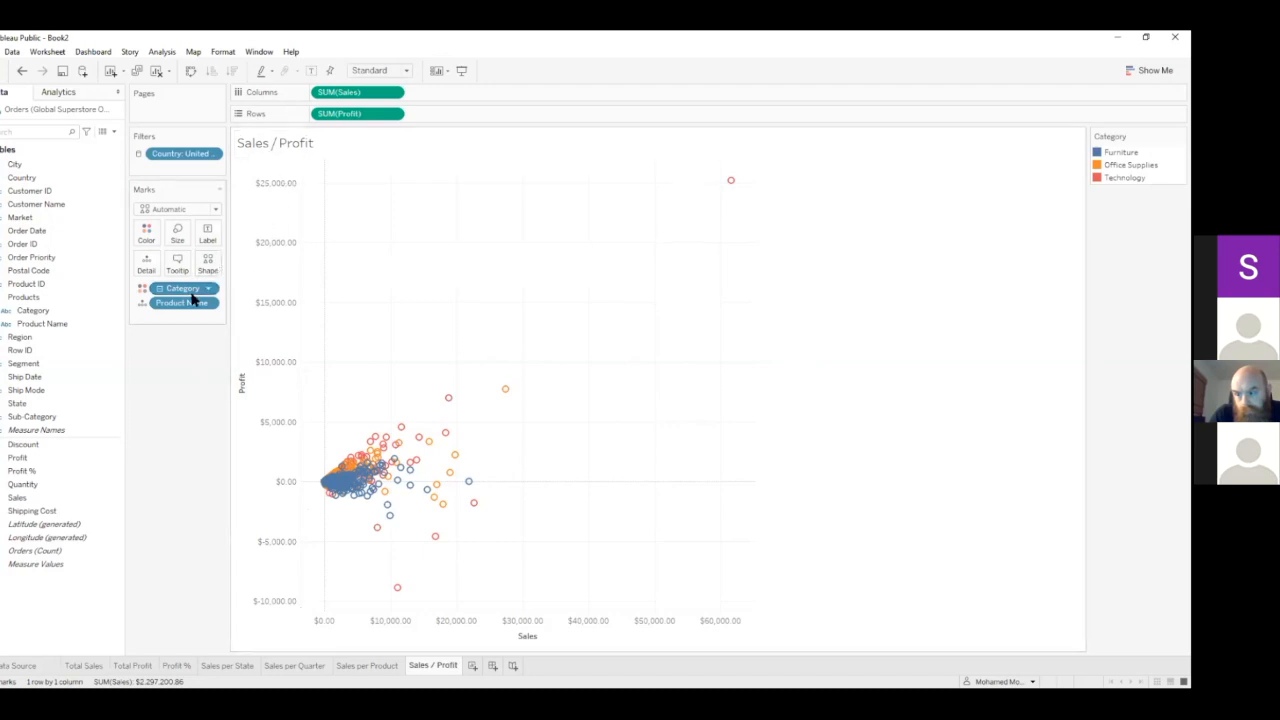
- Try showing the Sales / Profit sheet as a text table, and undo that change and the Category colouring
click(1150, 71)
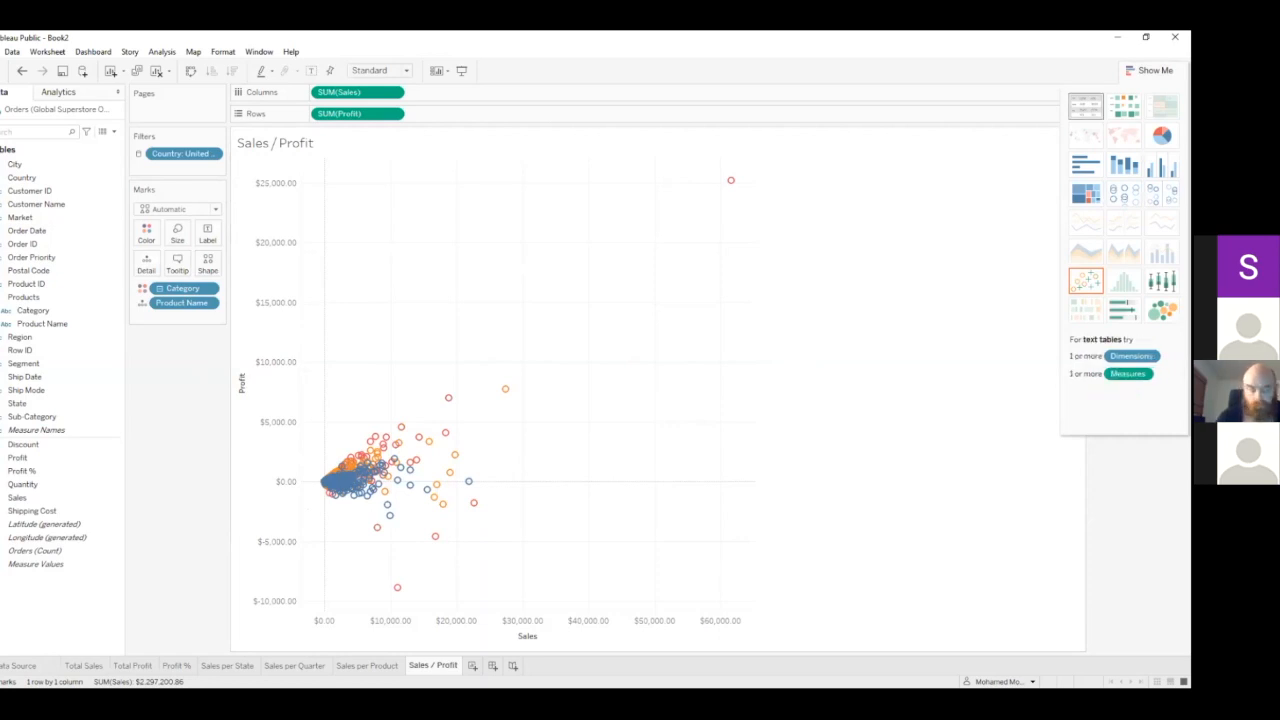
click(1085, 105)
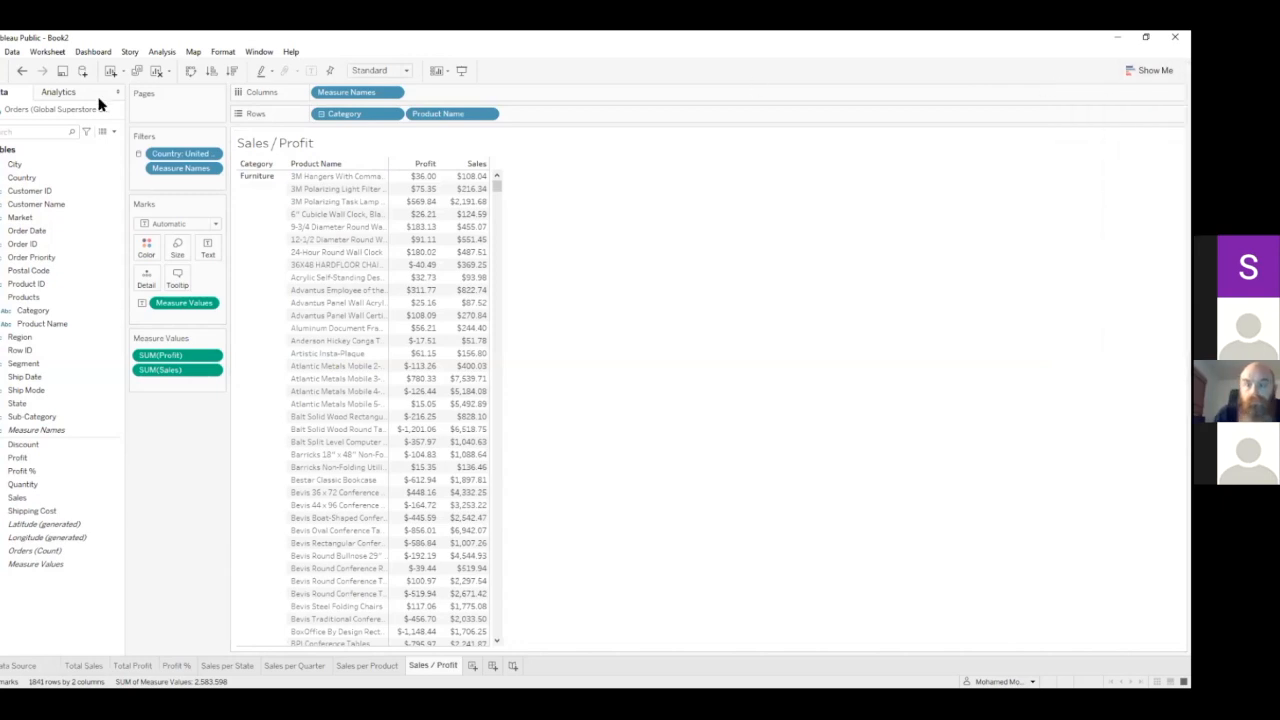
click(22, 72)
click(22, 72)
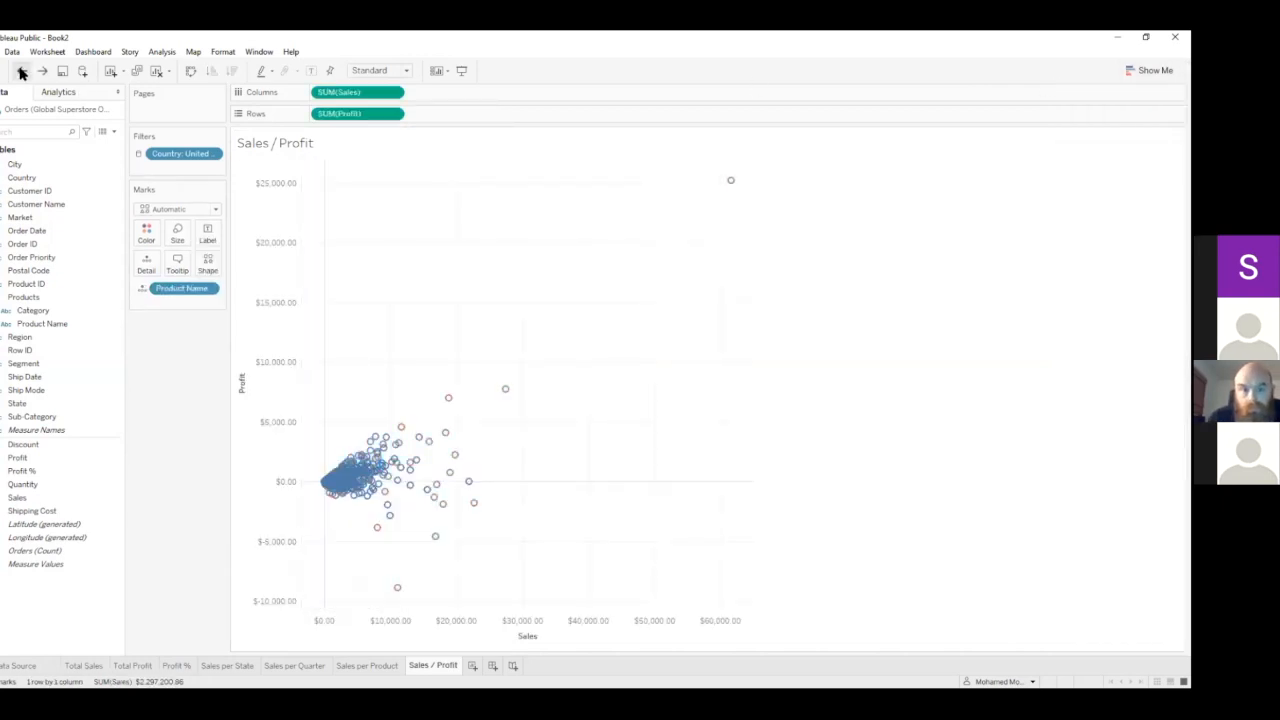
- Undo the scatter plot's Product Name breakdown, and convert it to a text table of Profit and Sales detailed by Product Name
click(22, 72)
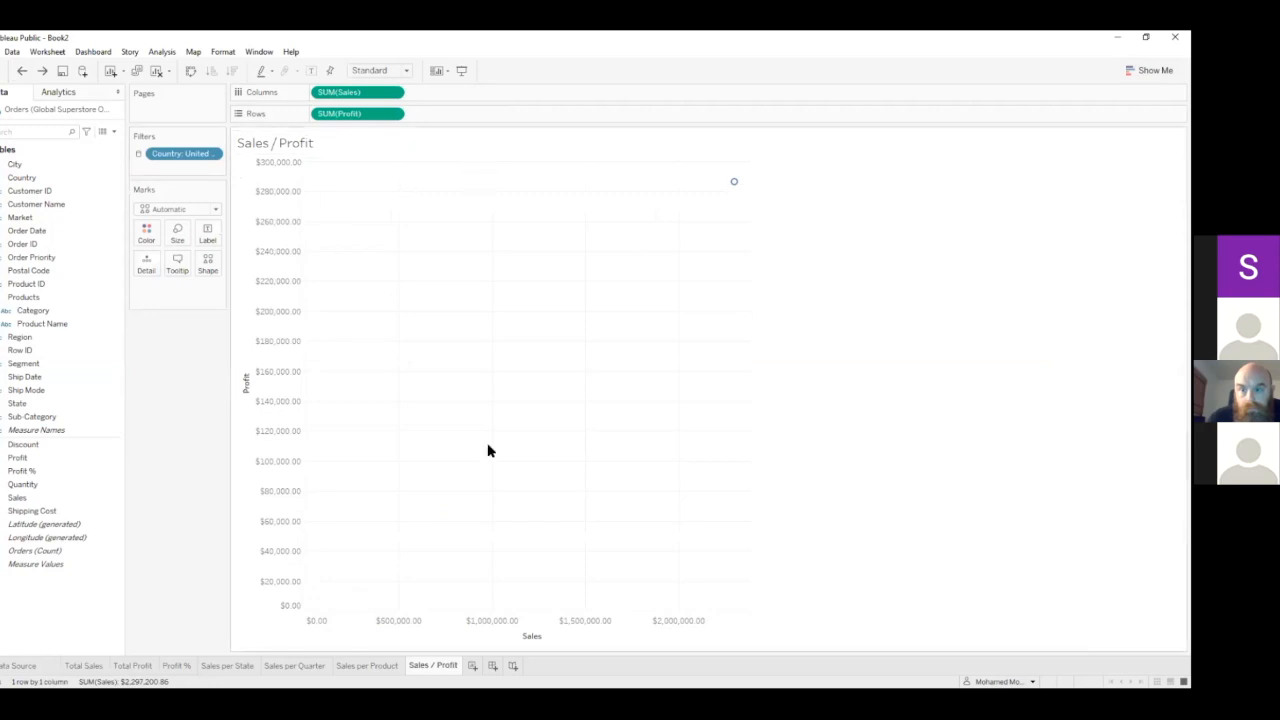
click(1149, 70)
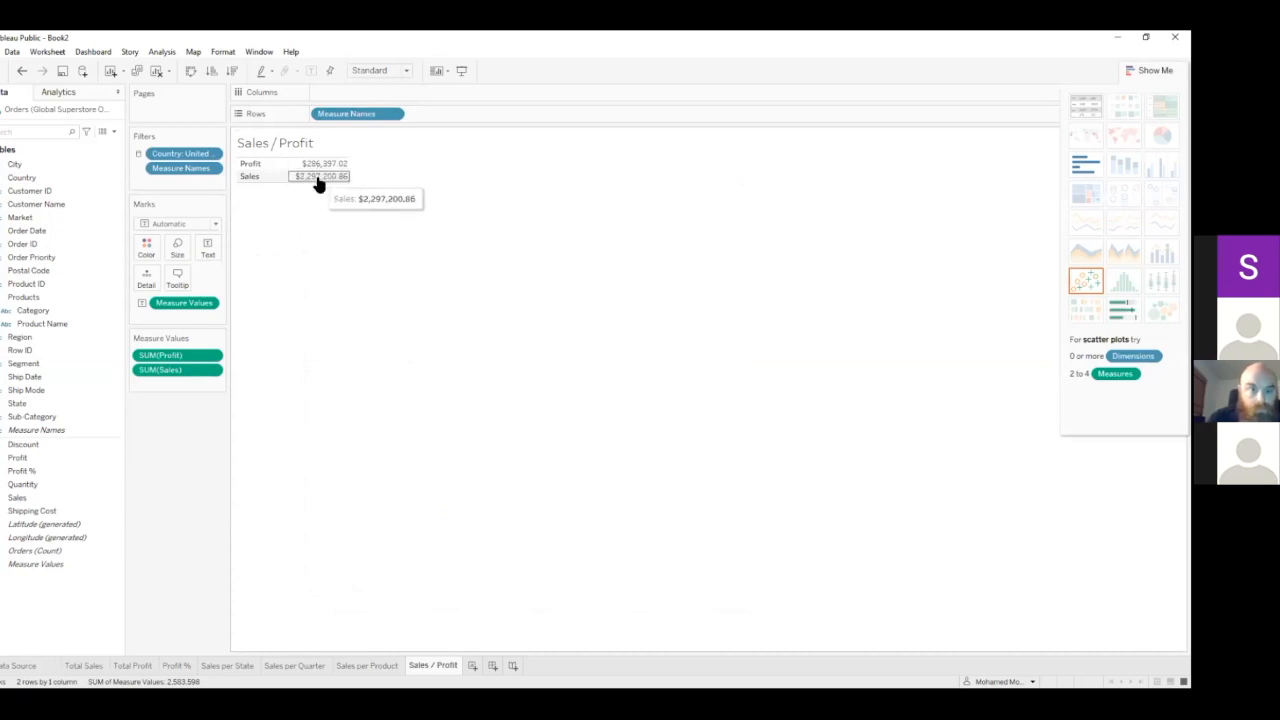
drag(16, 320, 145, 283)
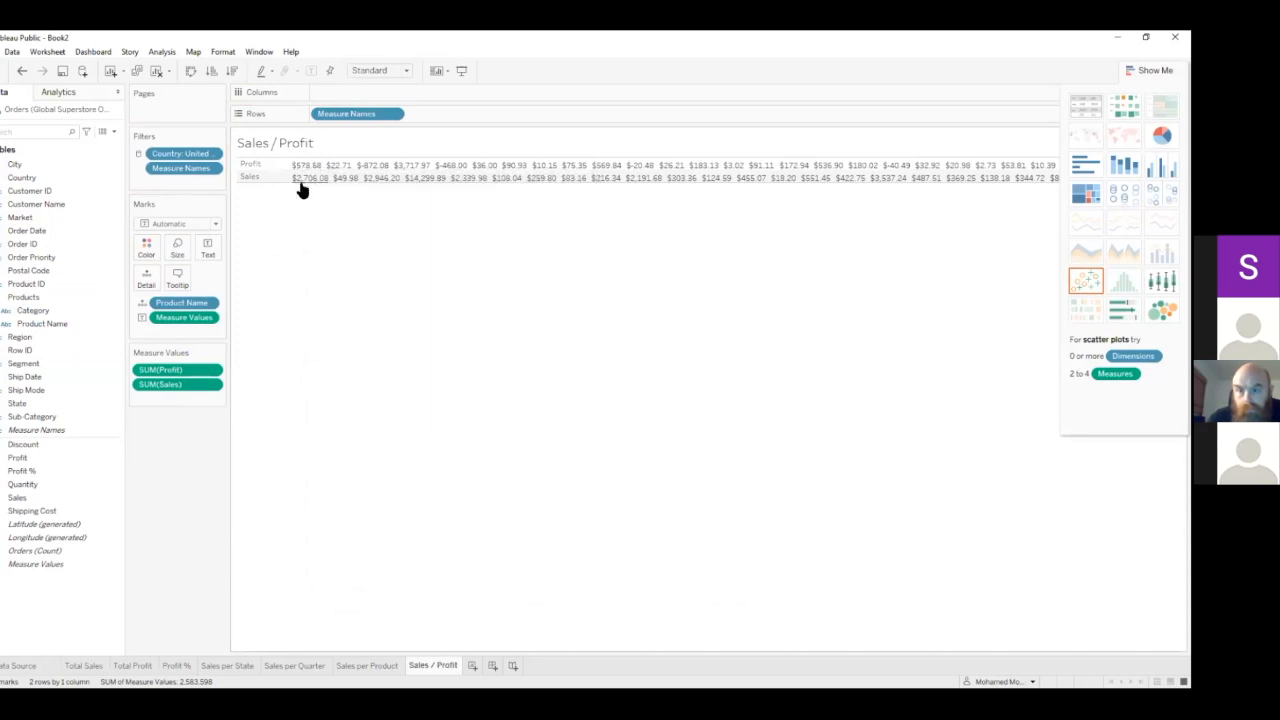
- Add Product Name to the text table's labels and move it to Columns so each product heads its Profit and Sales values
click(155, 310)
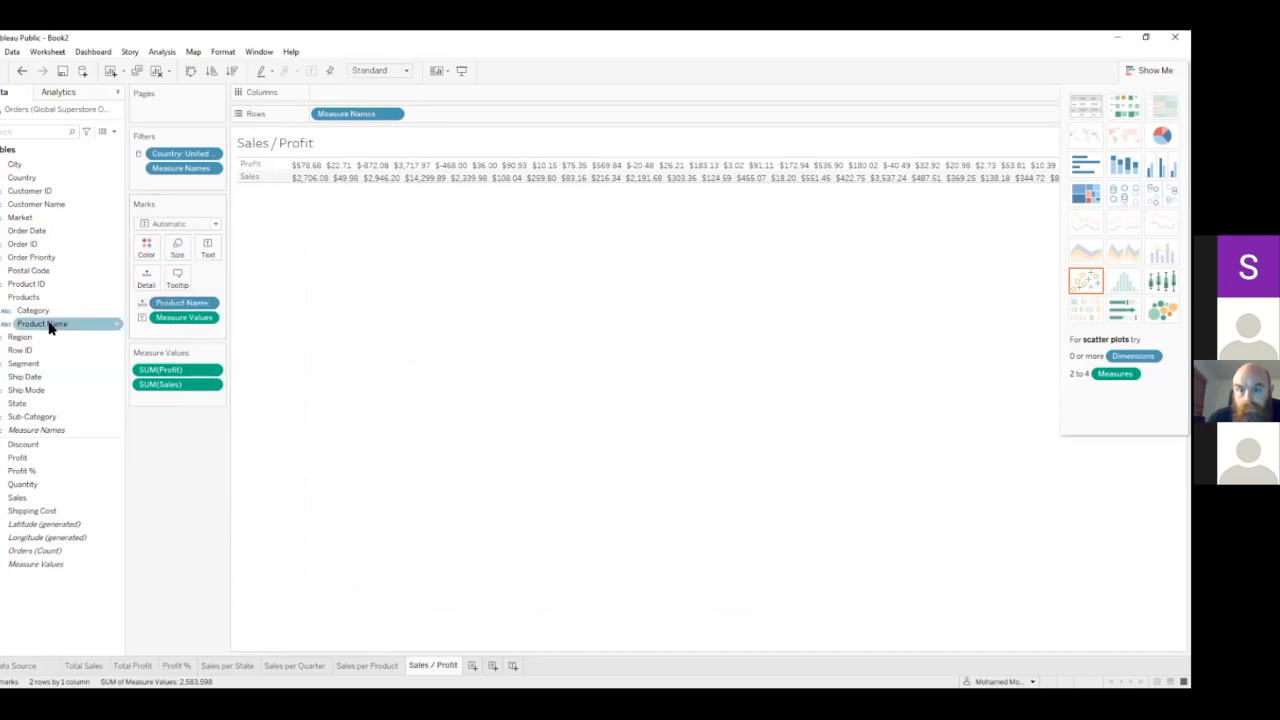
drag(50, 327, 206, 251)
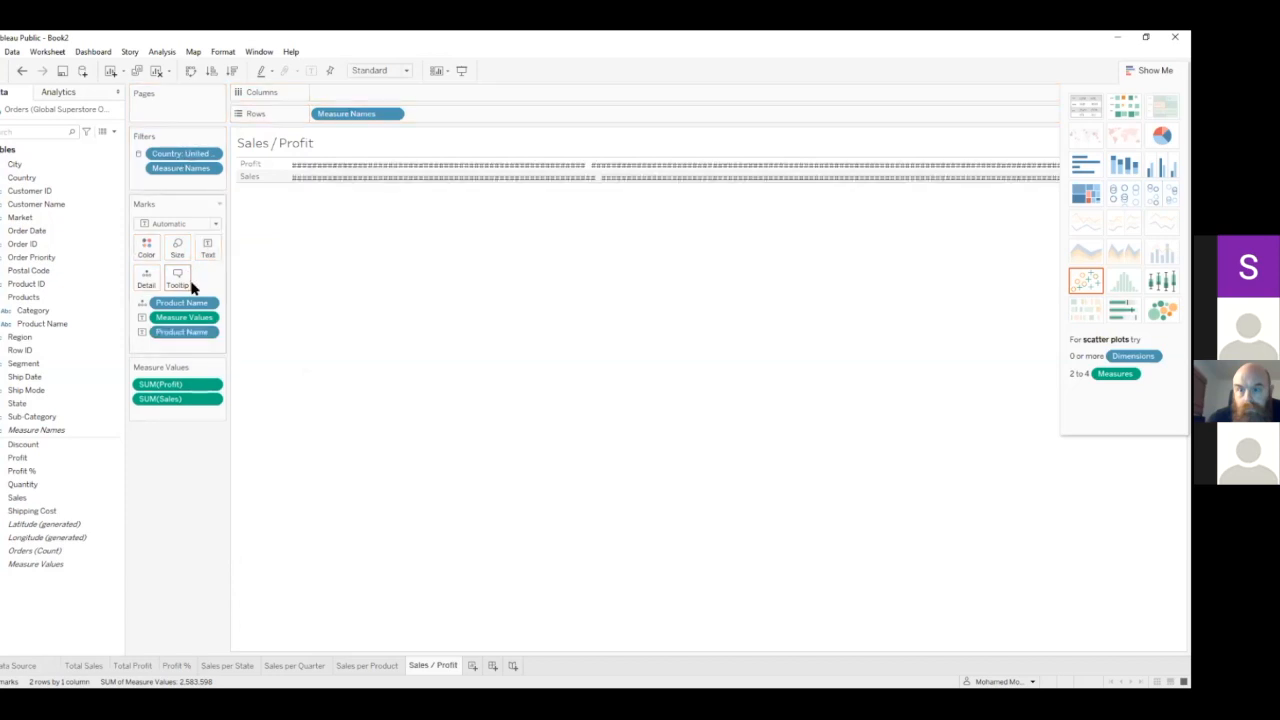
drag(165, 336, 343, 92)
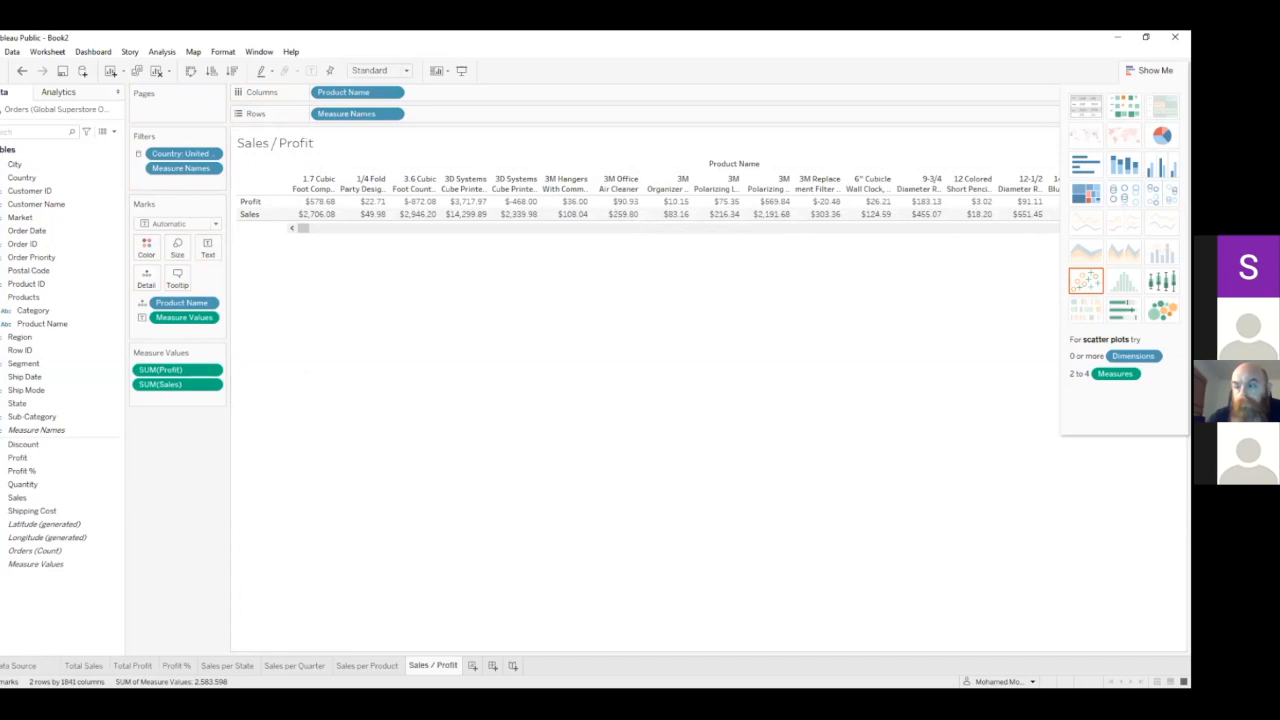
- Convert the Sales / Profit table to a scatter plot and encode Category by both color and shape
click(1086, 280)
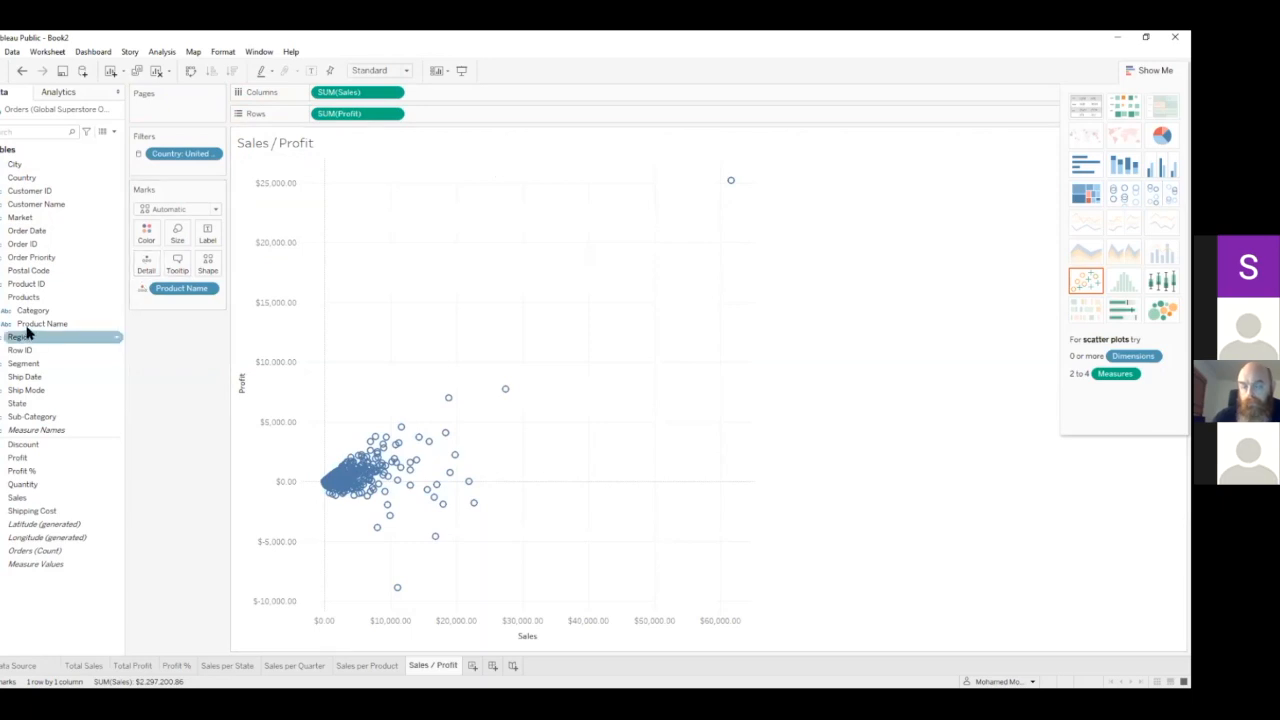
drag(28, 323, 147, 240)
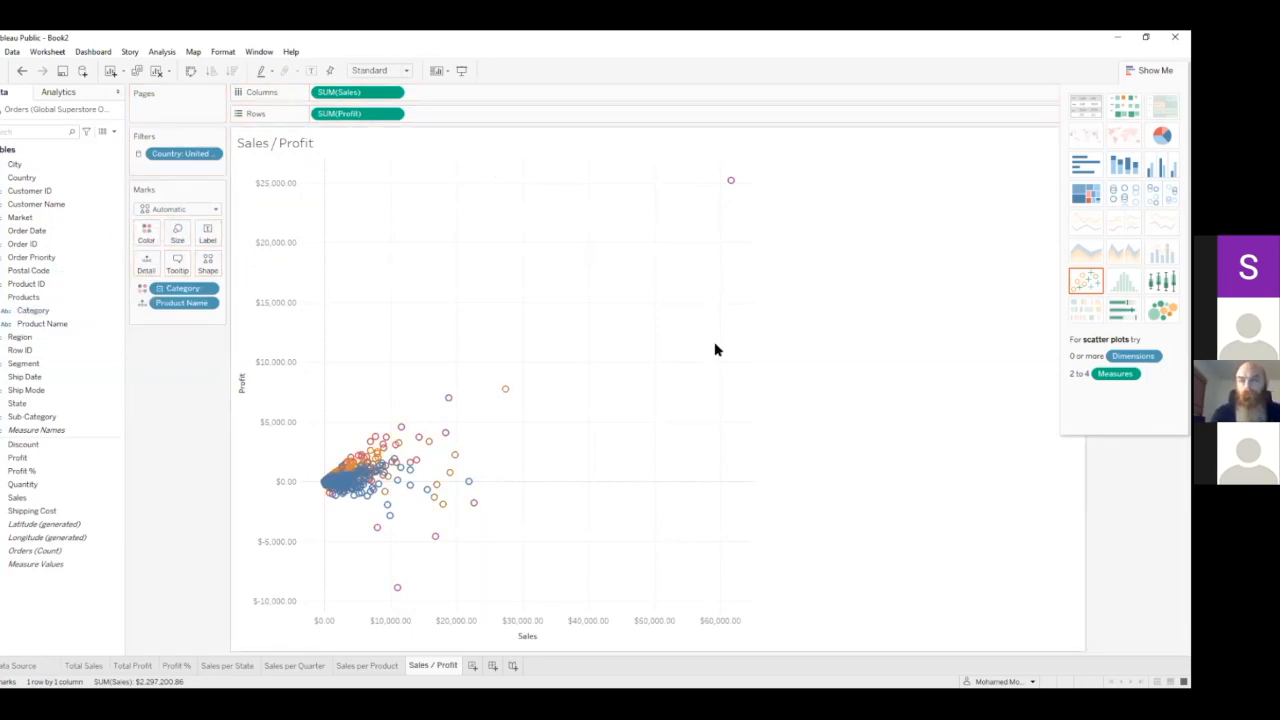
click(60, 328)
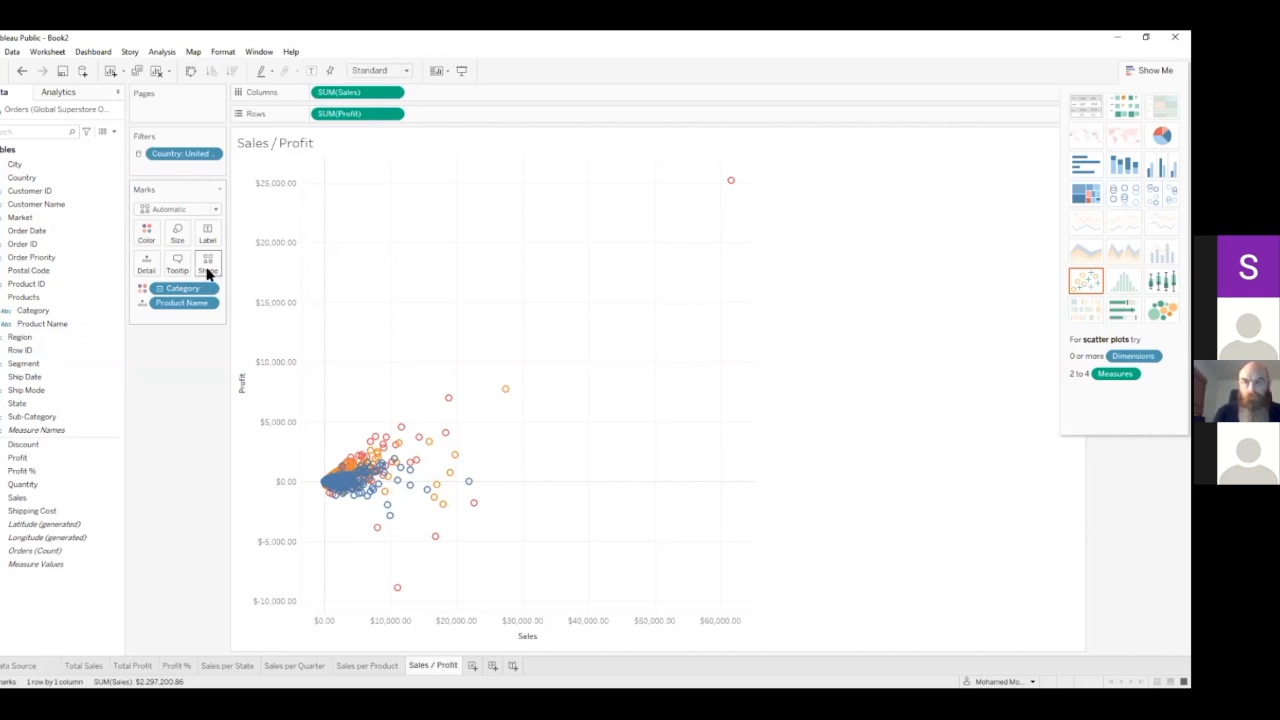
mouse_move(730, 184)
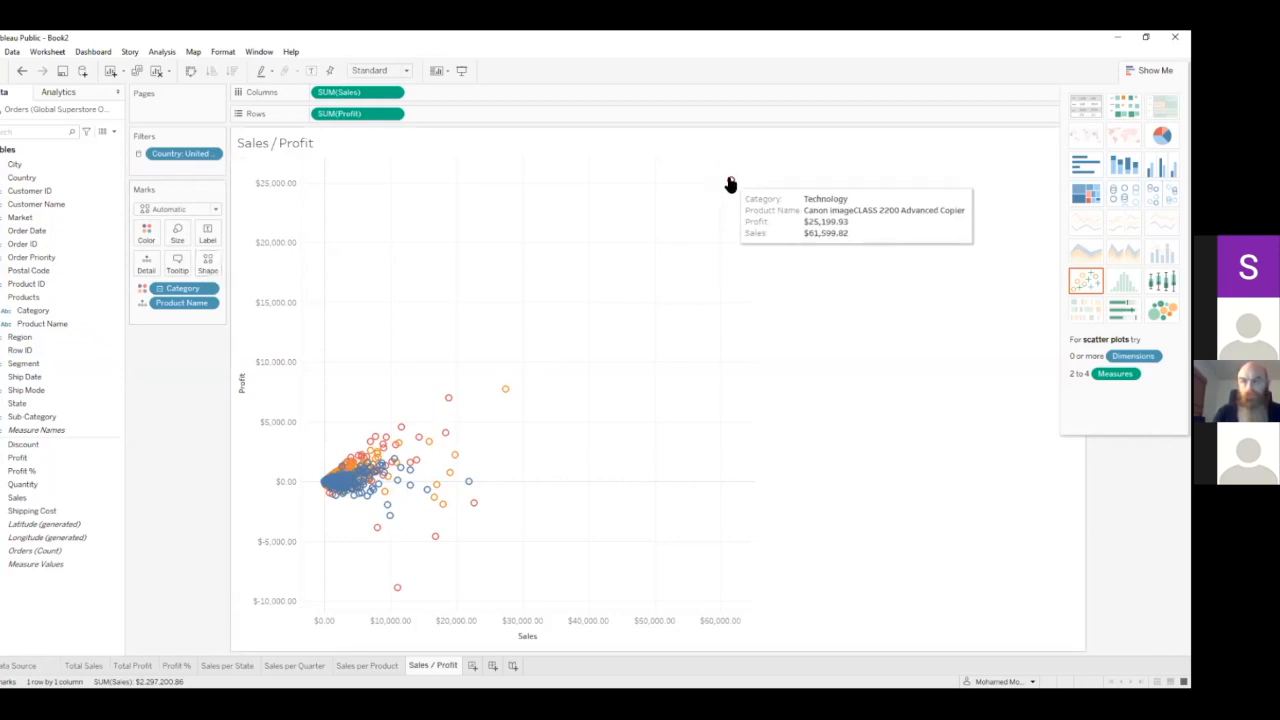
drag(34, 316, 207, 262)
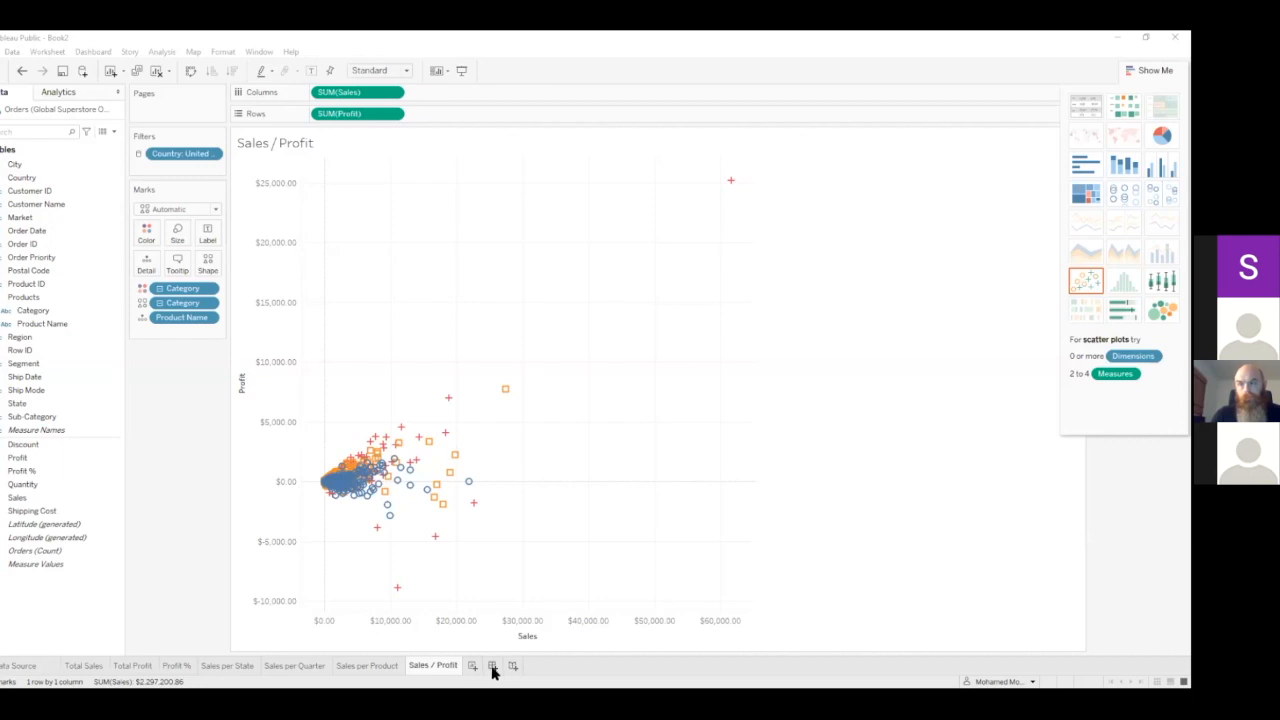
- Create a new dashboard and rename it Global Super Store
click(492, 667)
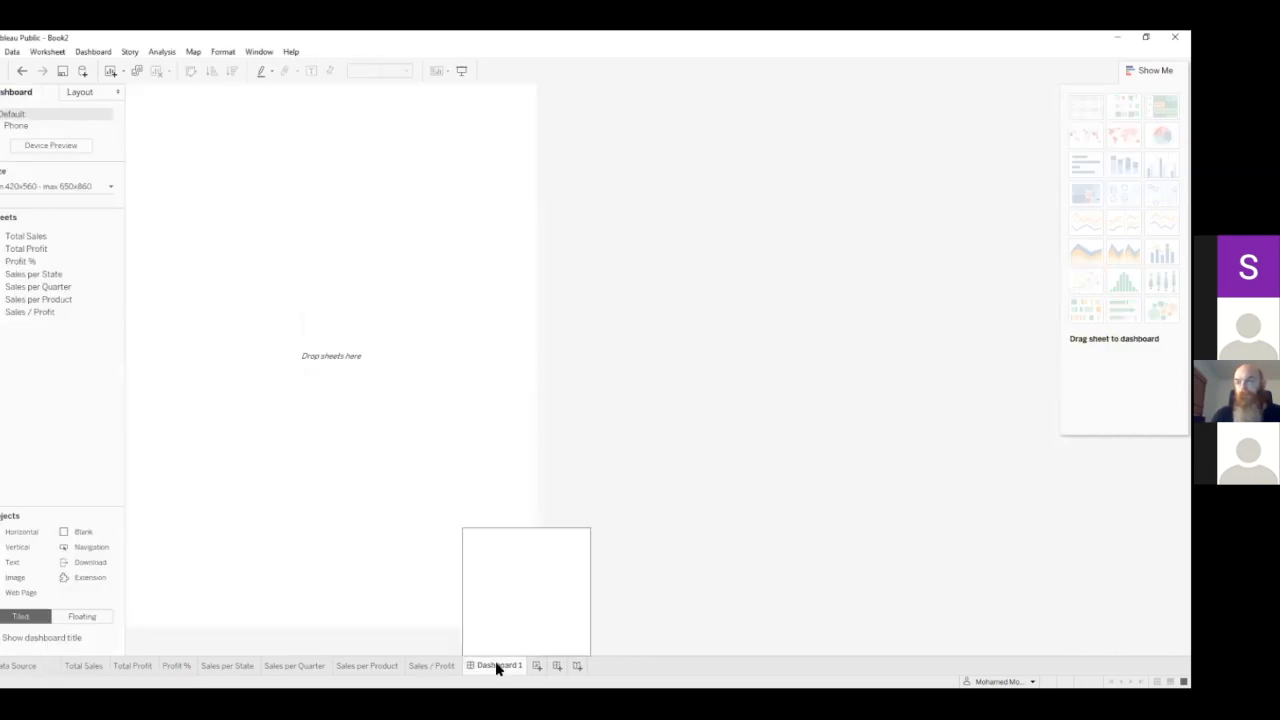
double_click(495, 663)
text(Global S)
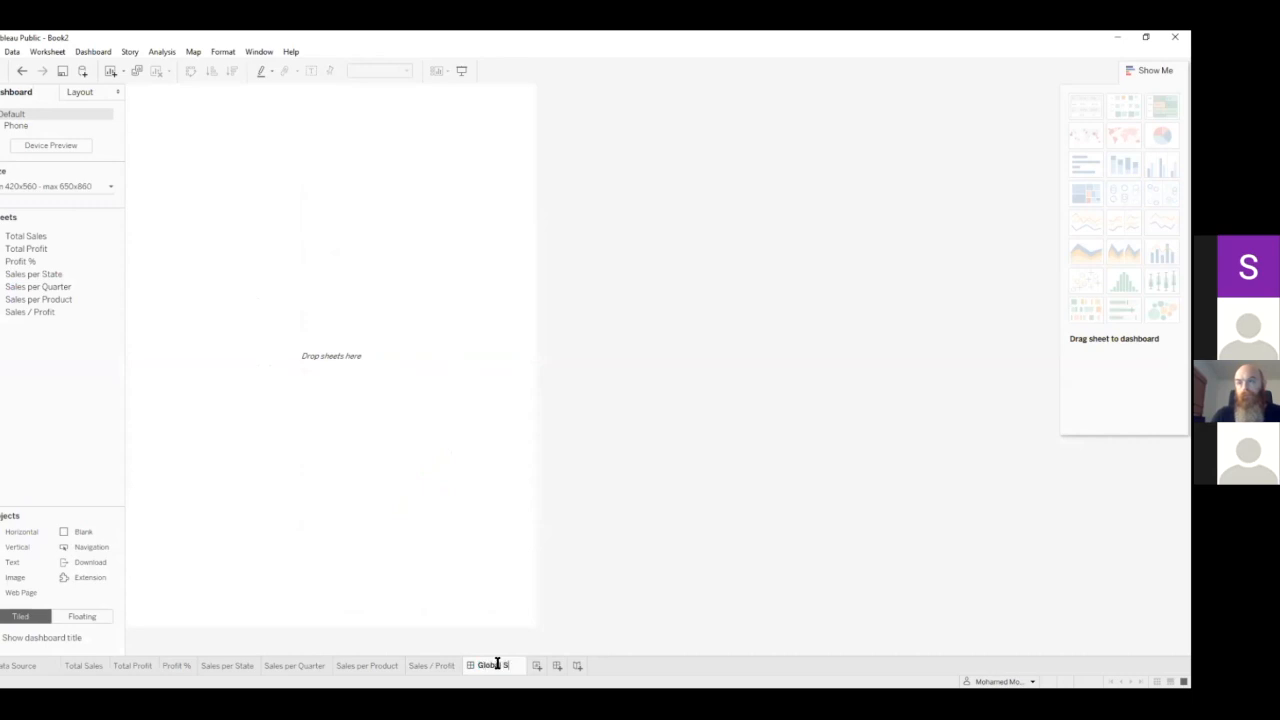
text(uper Store)
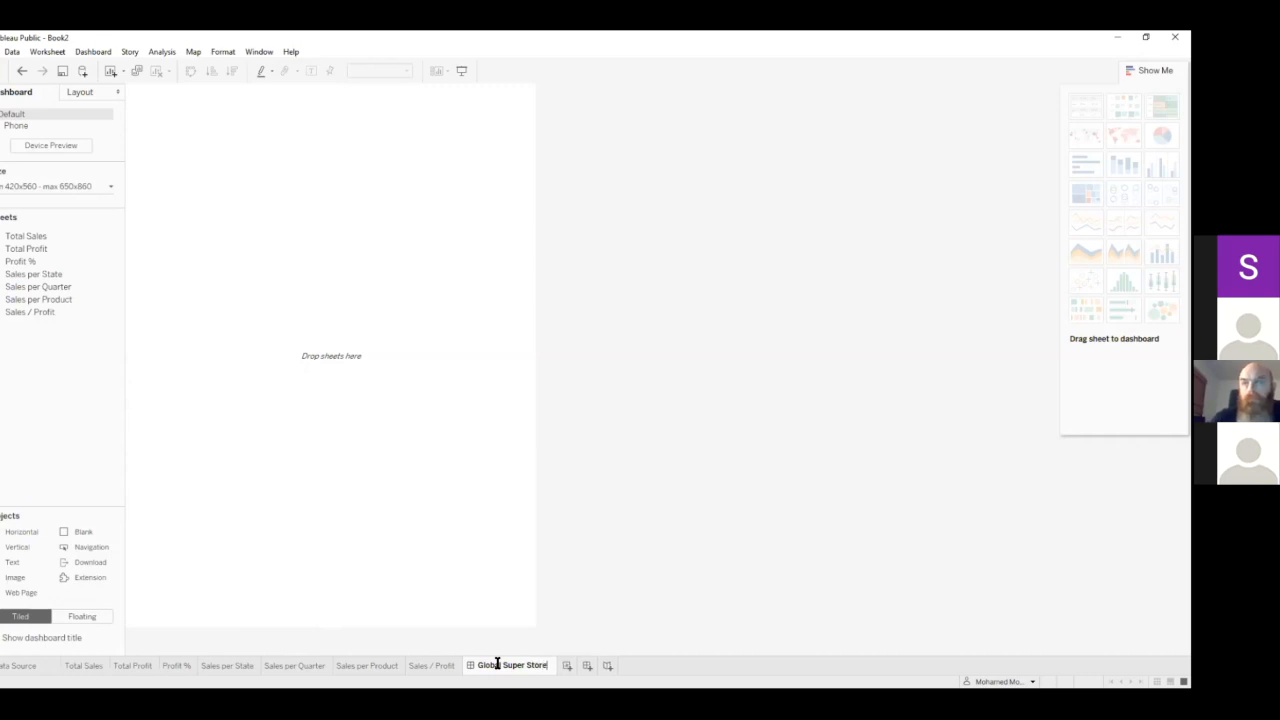
click(636, 582)
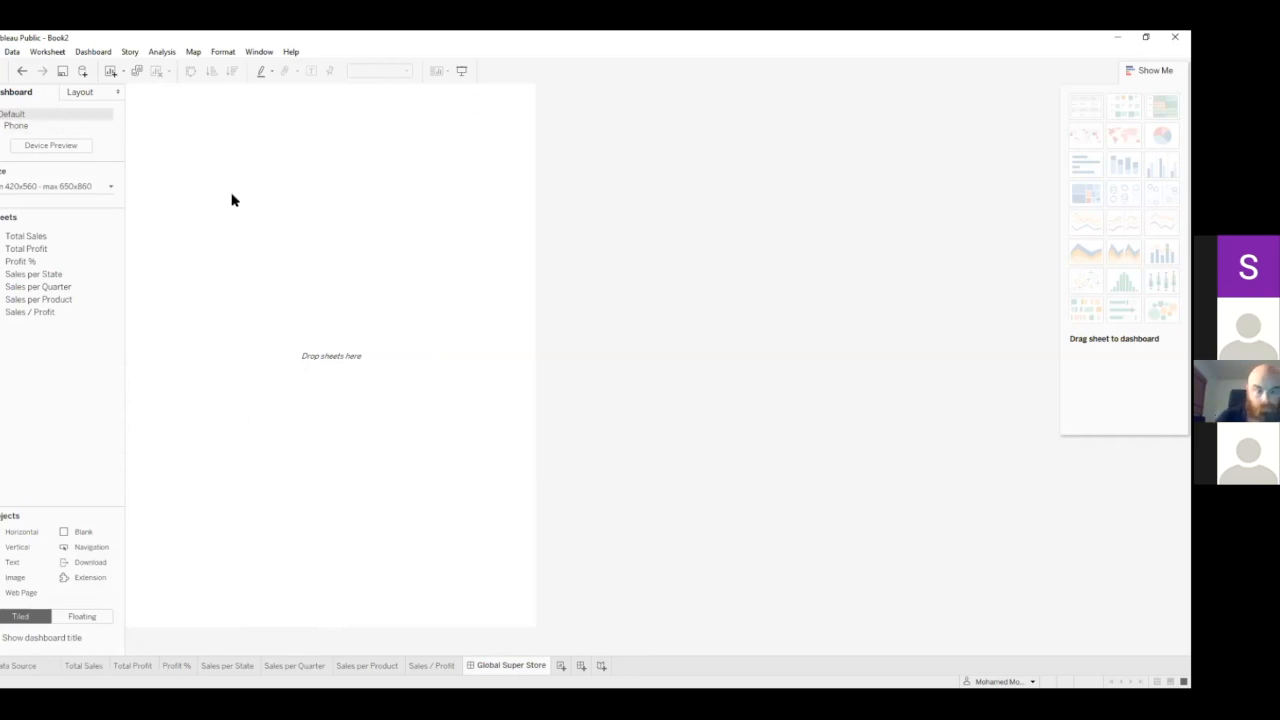
- Delete the dashboard's Phone layout and set its size to Automatic, closing the Show Me pane
click(106, 127)
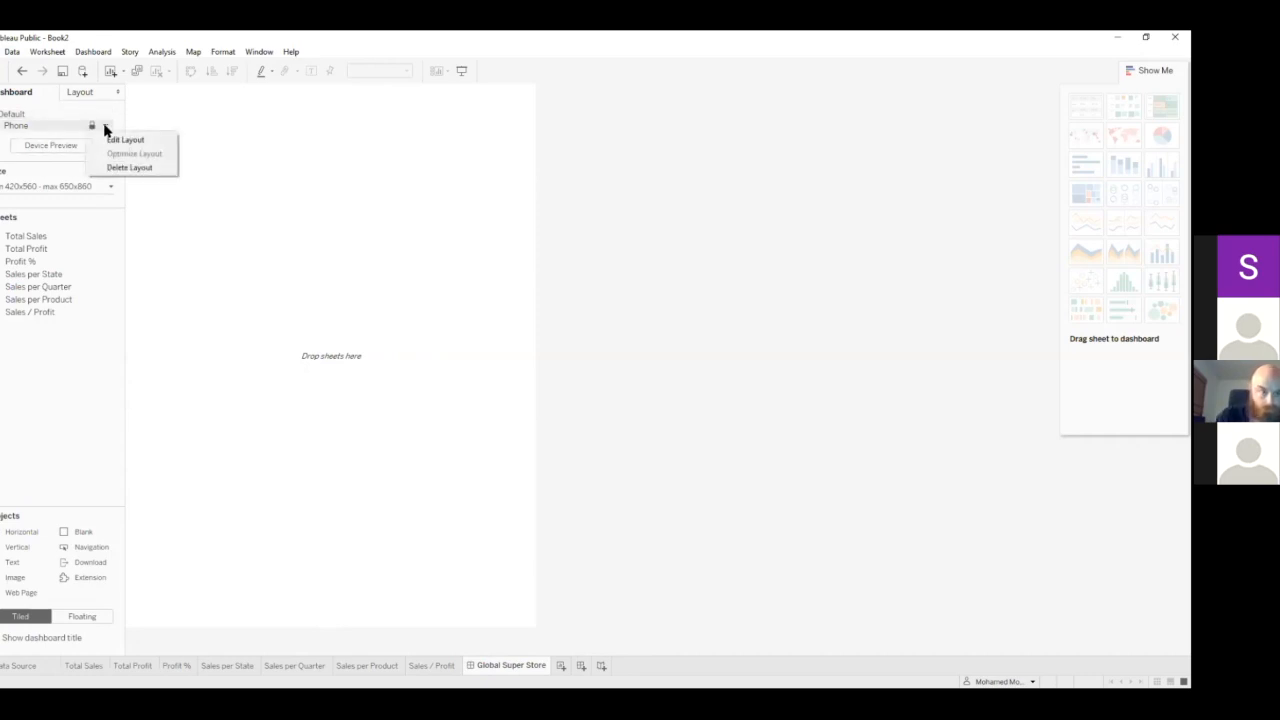
click(135, 167)
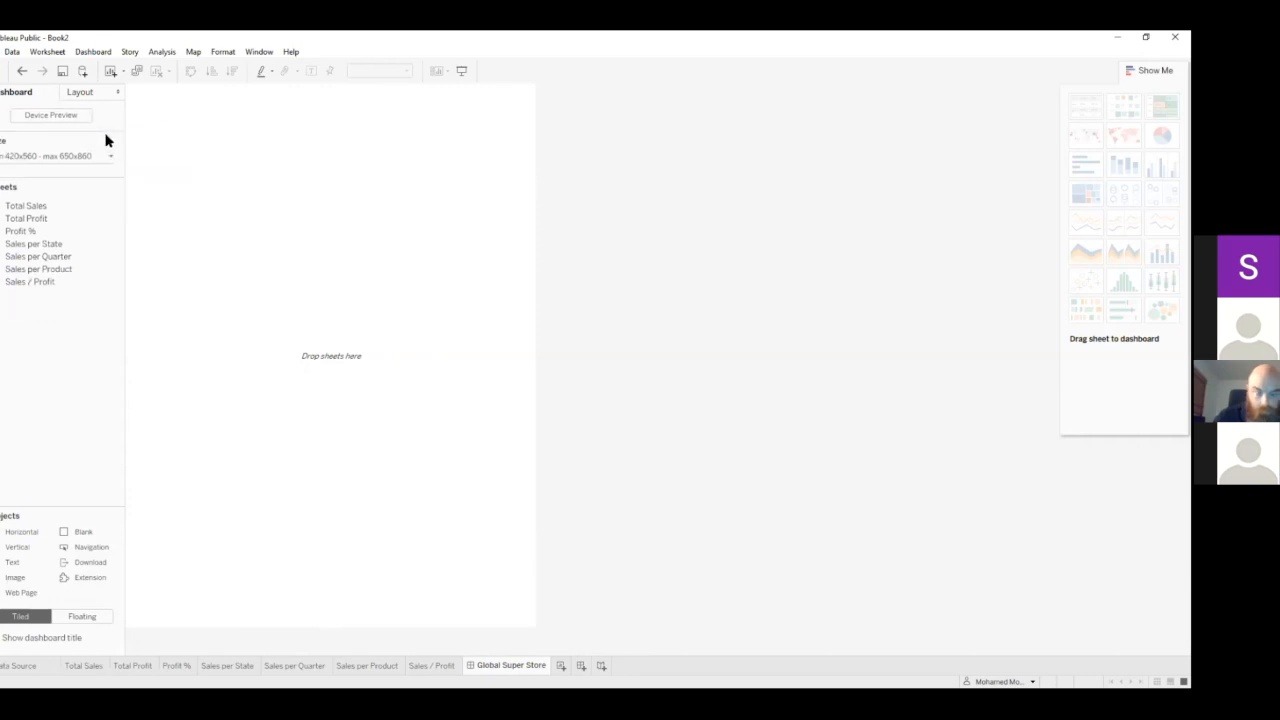
click(30, 157)
click(30, 177)
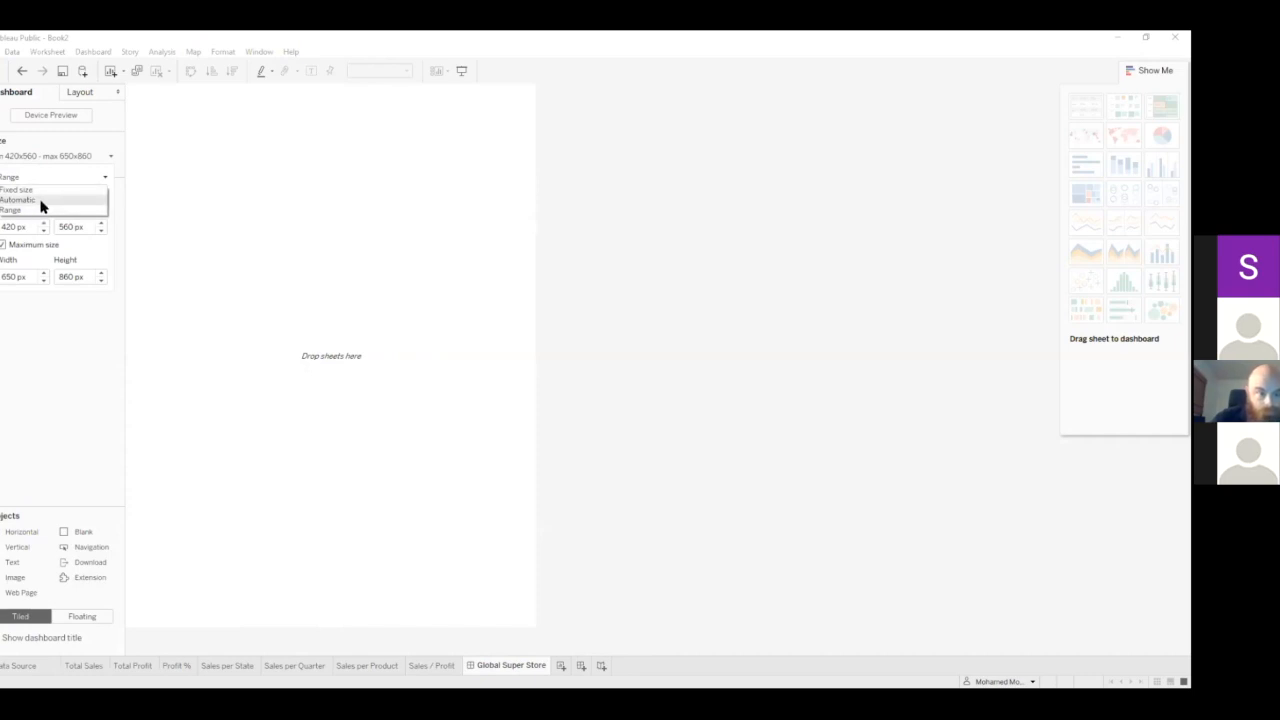
click(41, 201)
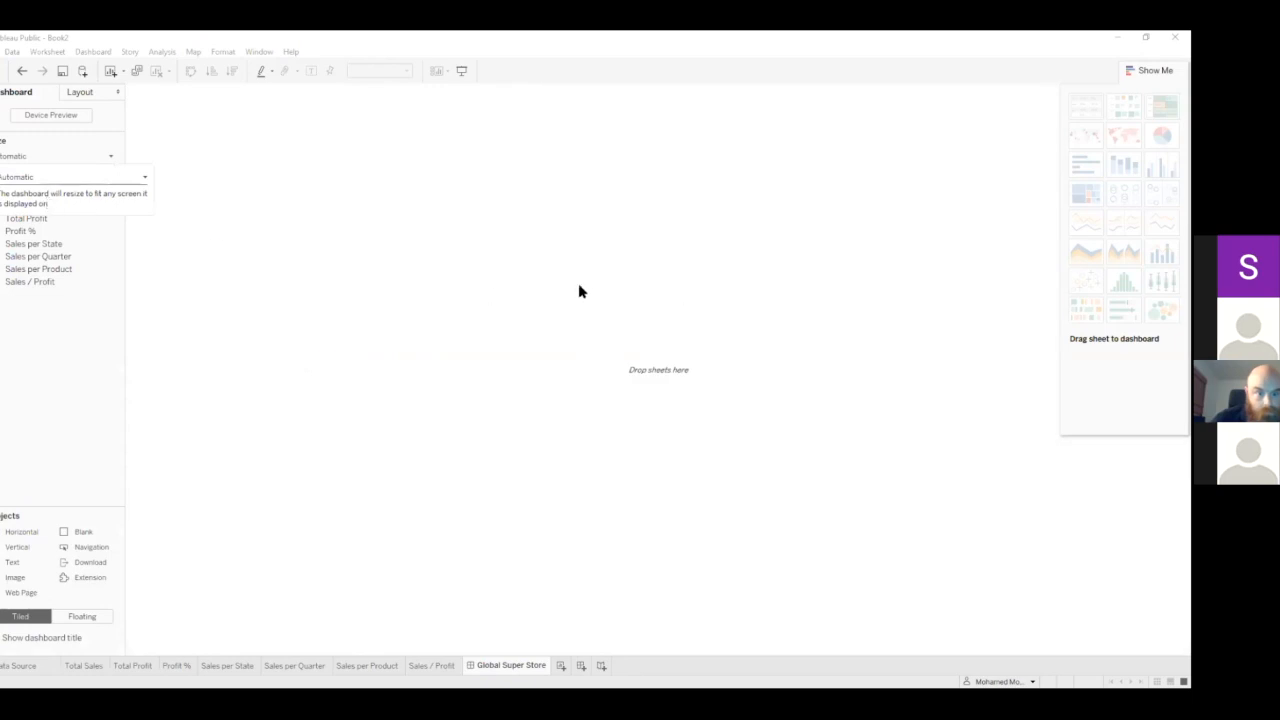
click(1150, 71)
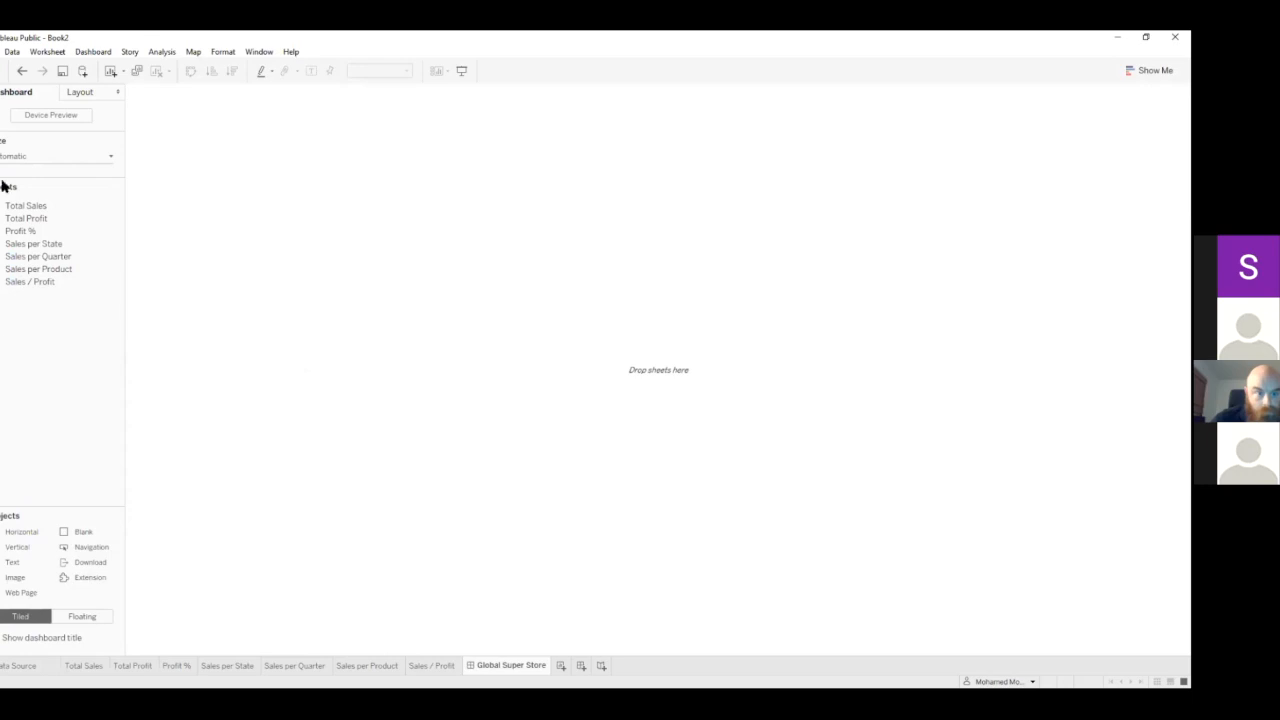
- Show the title on the Global Super Store dashboard
double_click(42, 208)
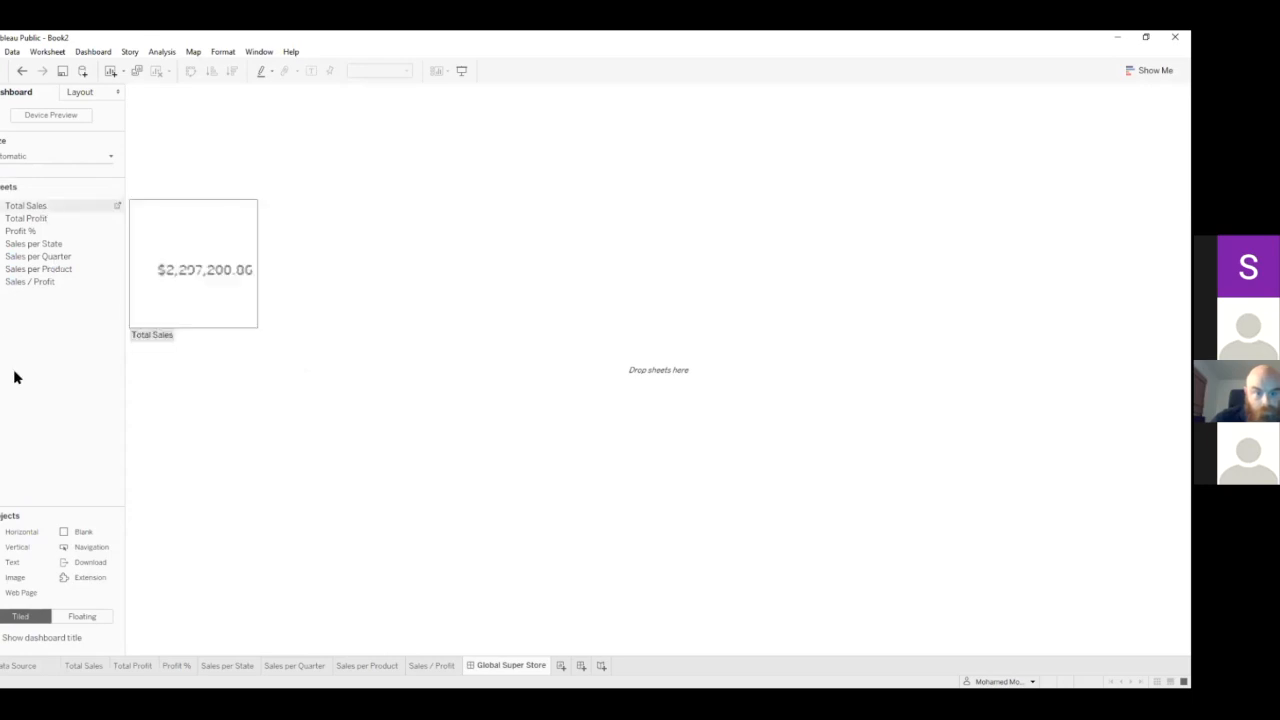
click(3, 640)
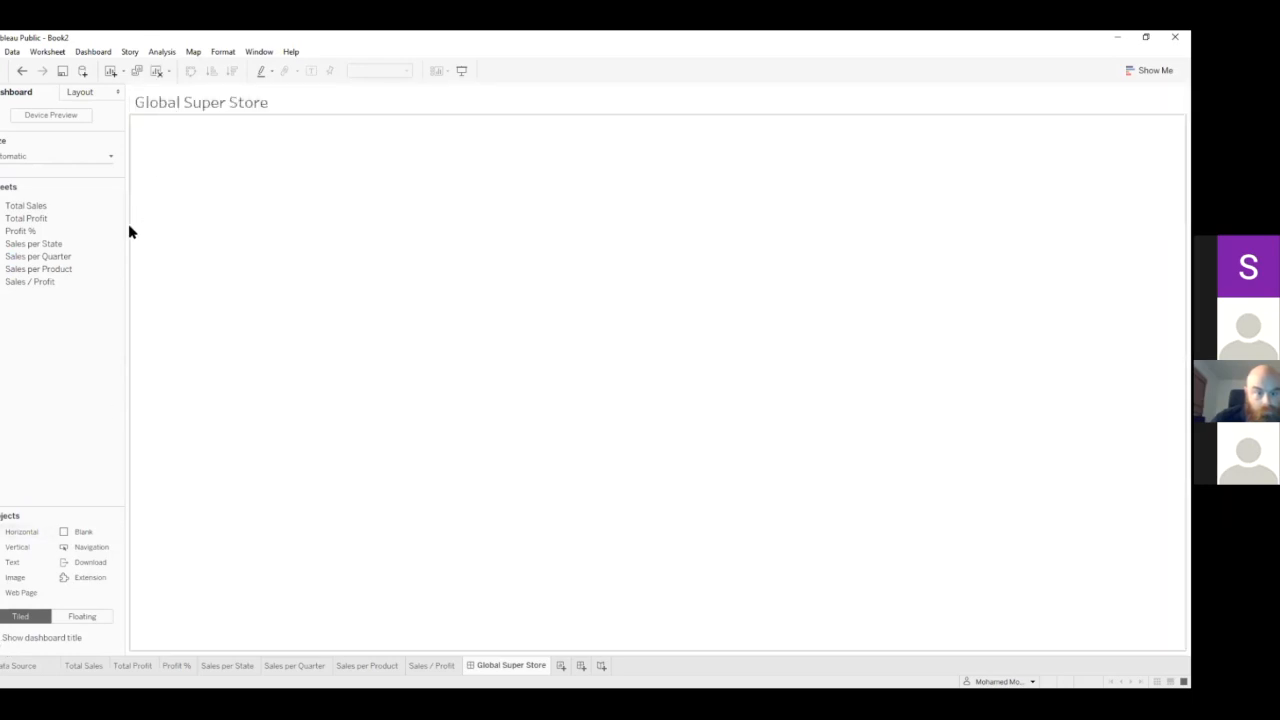
drag(129, 232, 129, 232)
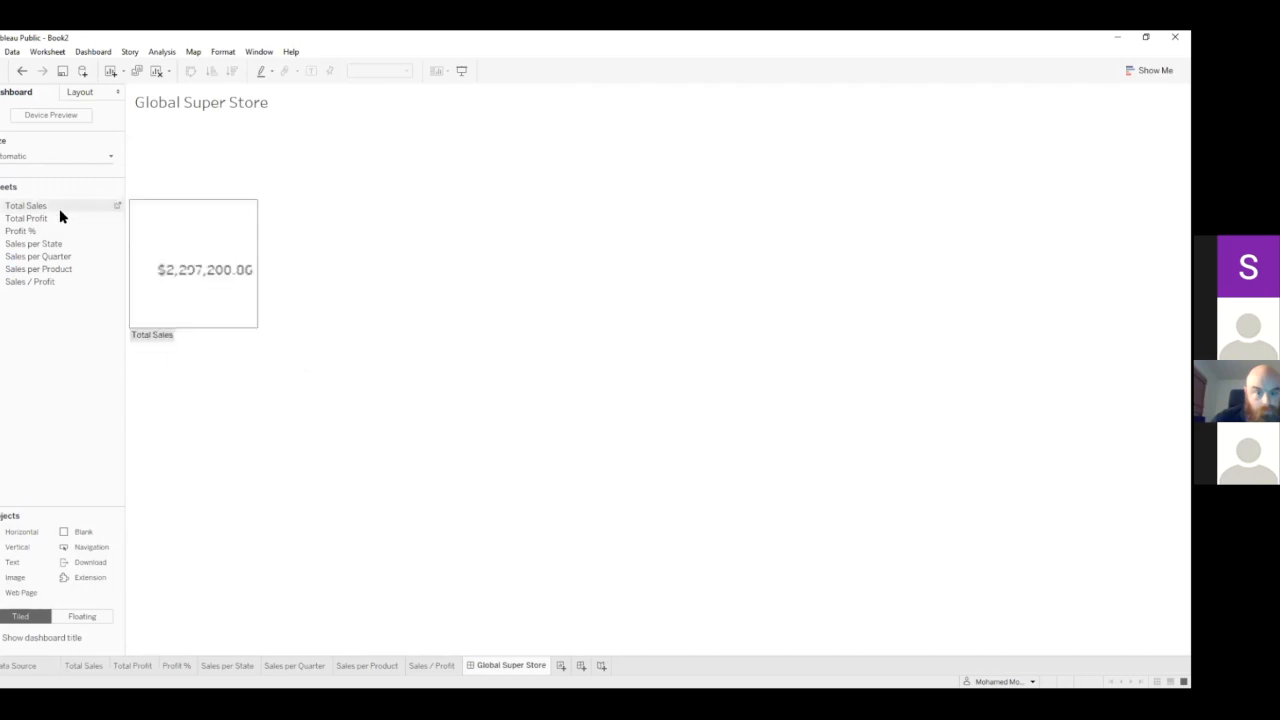
drag(256, 164, 171, 387)
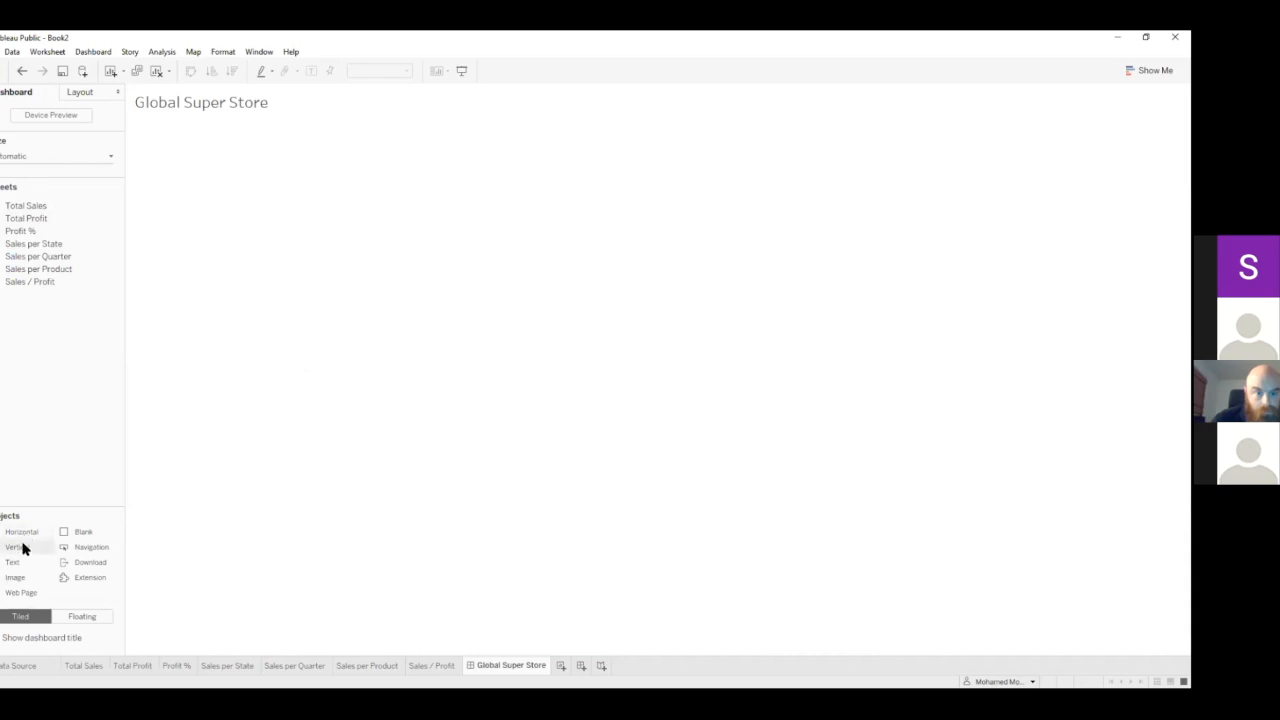
- Add a vertical container holding a horizontal container above a Blank object, and enlarge the Blank to about half the dashboard height
drag(21, 548, 297, 332)
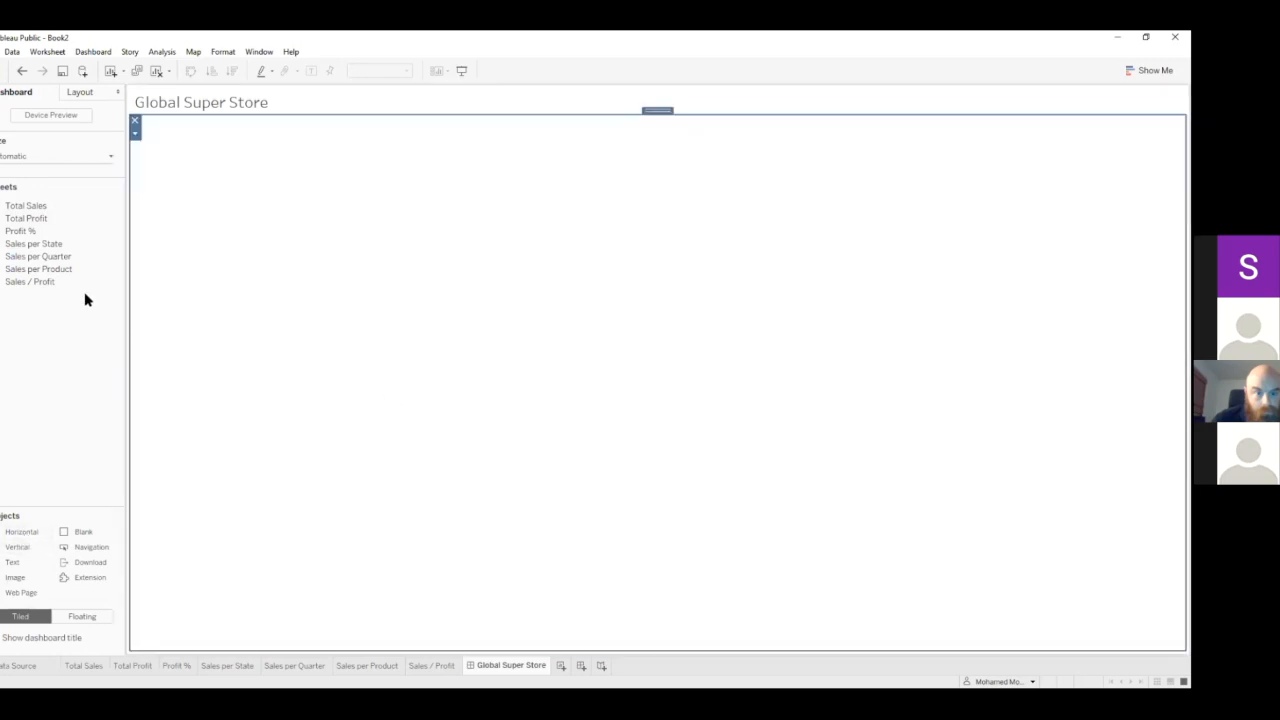
drag(65, 537, 58, 480)
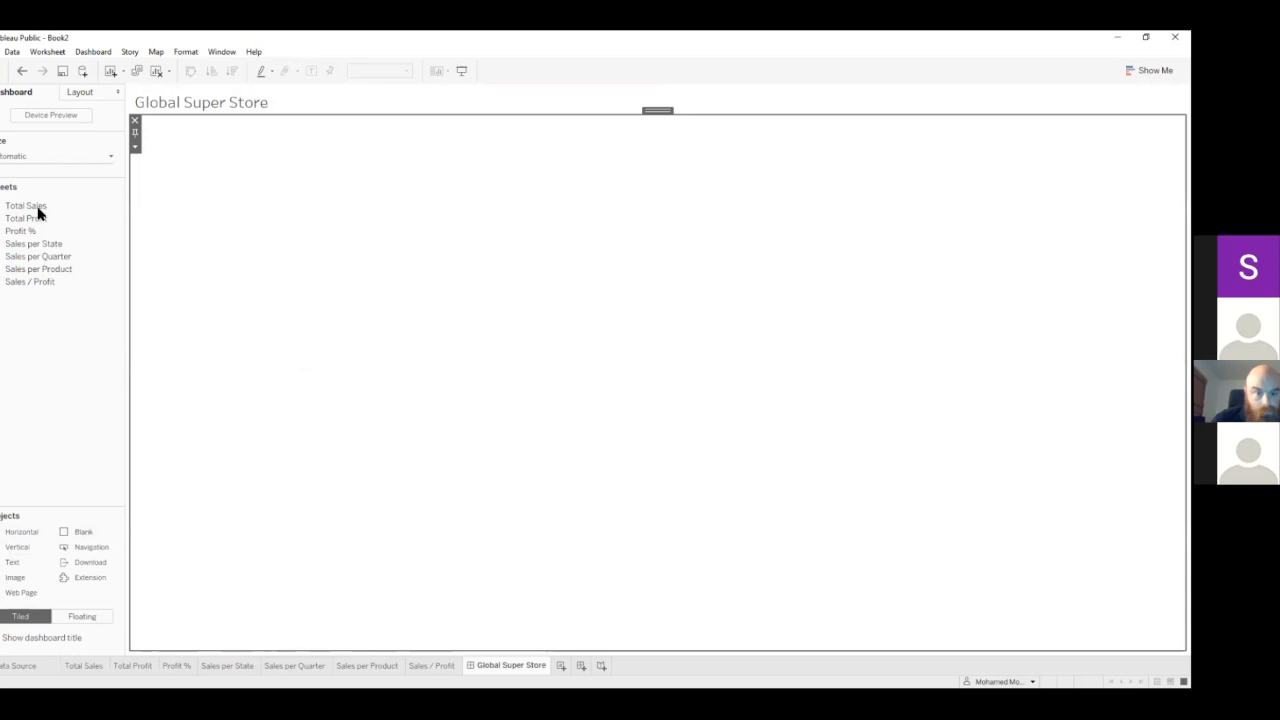
mouse_move(40, 213)
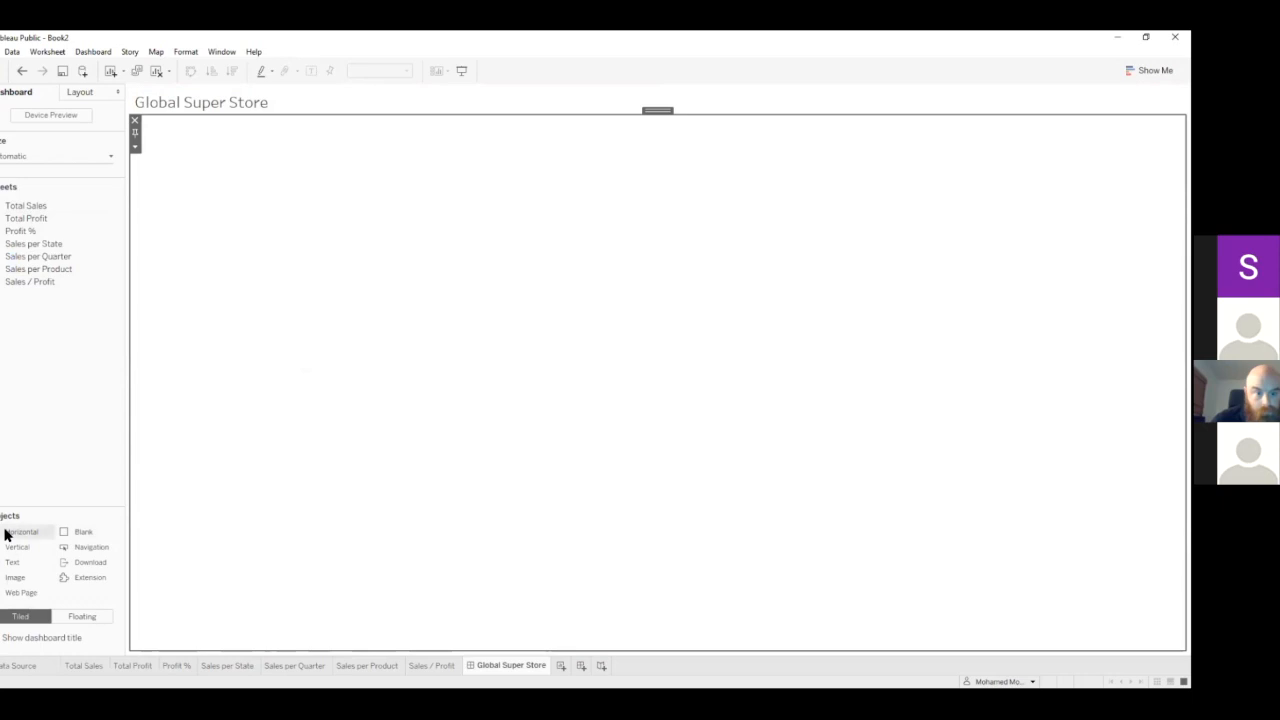
drag(5, 535, 432, 348)
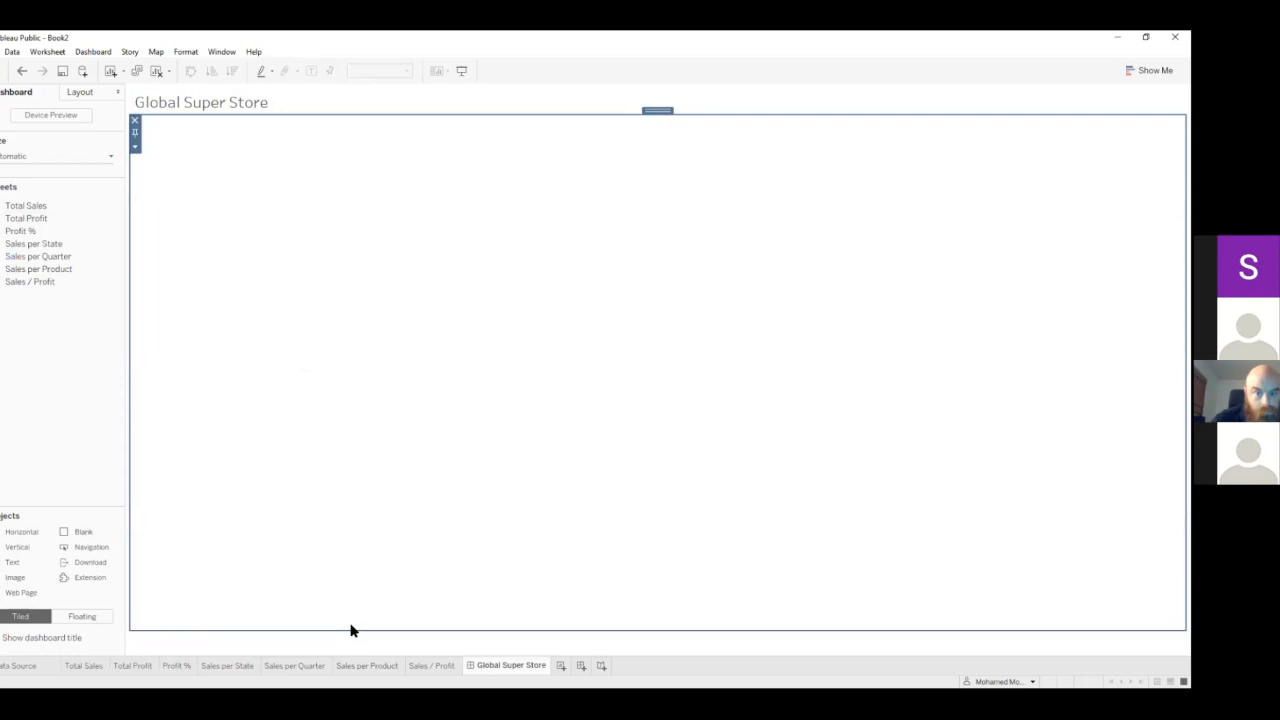
drag(354, 622, 400, 357)
click(350, 256)
click(316, 440)
click(338, 295)
click(342, 447)
click(358, 291)
click(348, 428)
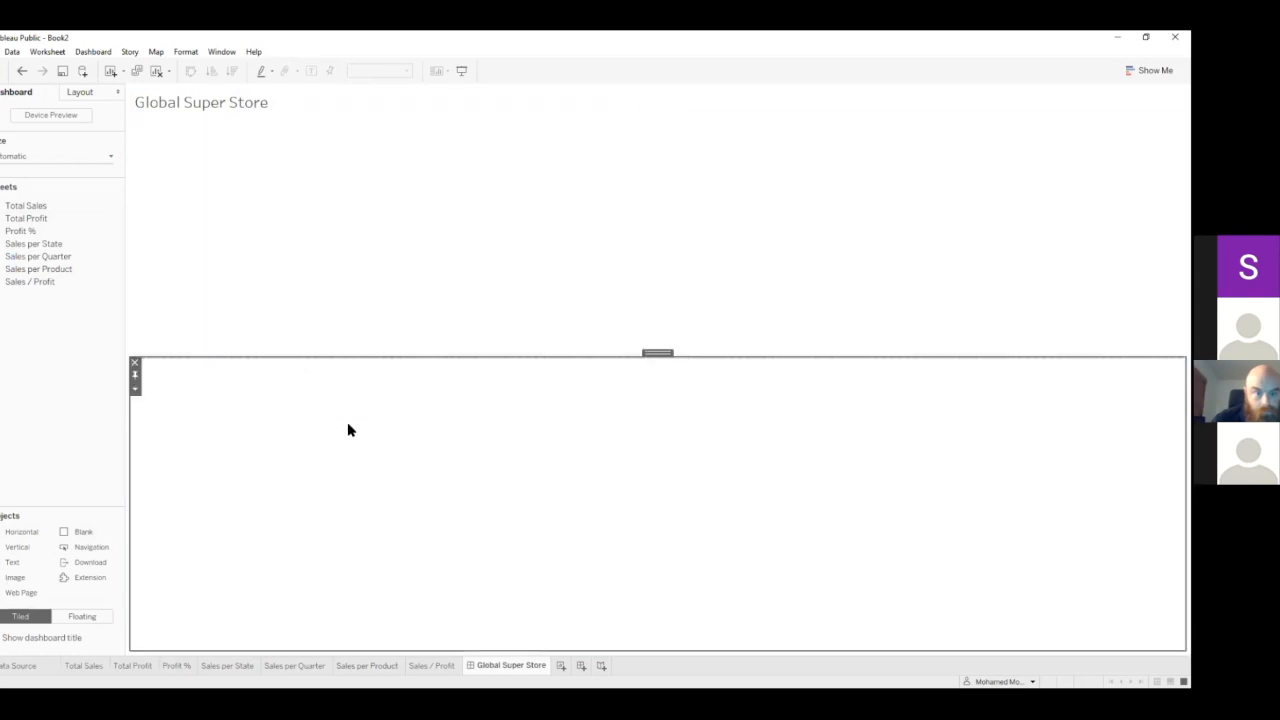
click(271, 340)
click(260, 413)
click(246, 334)
click(236, 402)
click(240, 320)
click(240, 419)
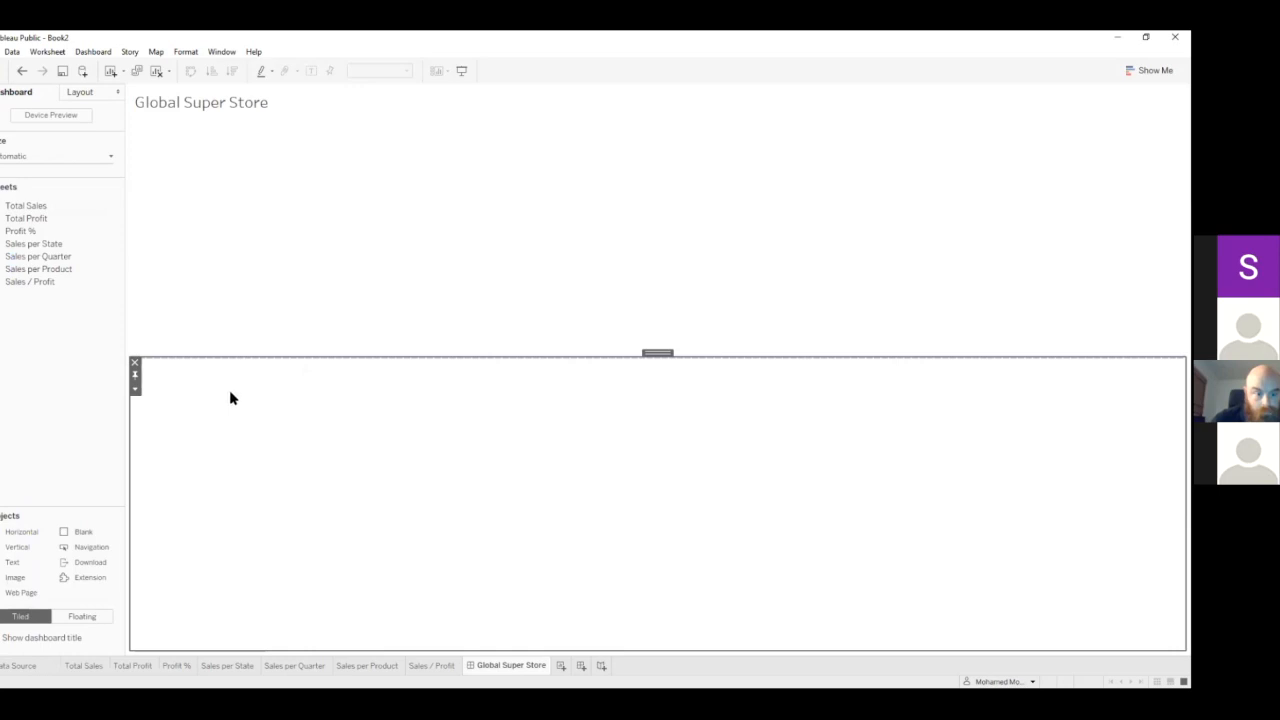
click(226, 303)
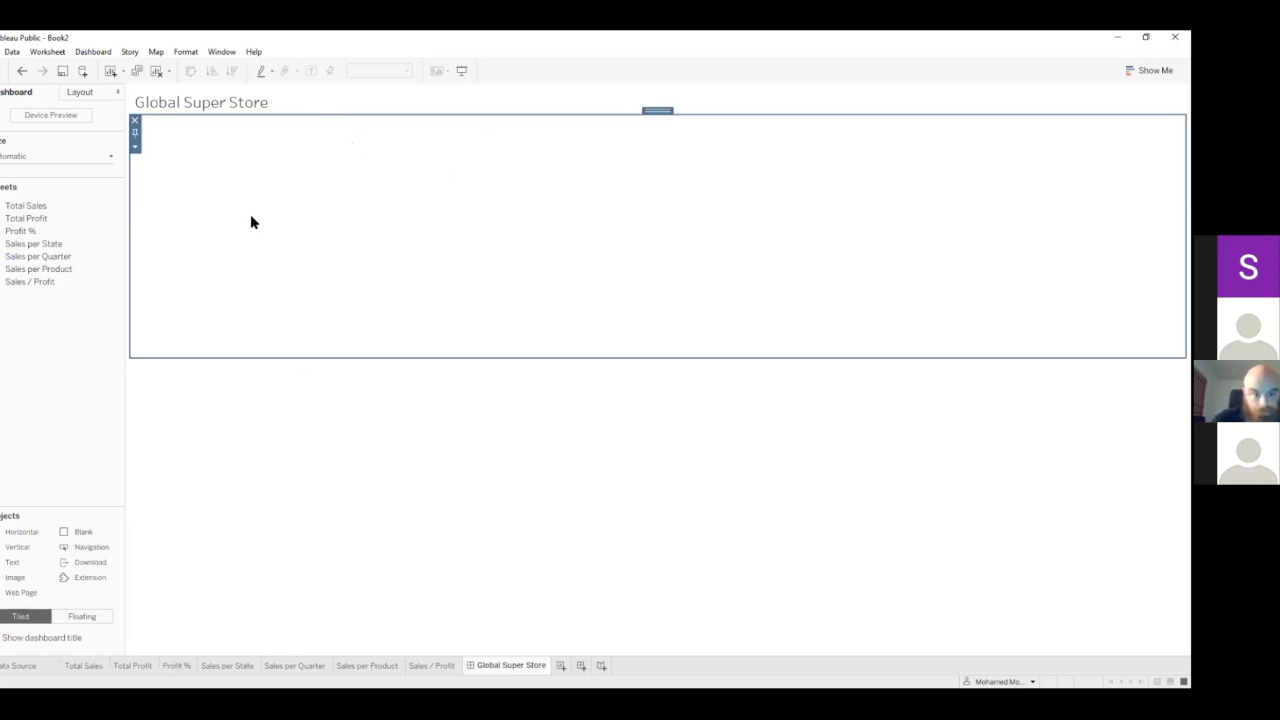
- Place the Total Sales, Total Profit and Profit % sheets stacked in that order above the Blank object
double_click(75, 221)
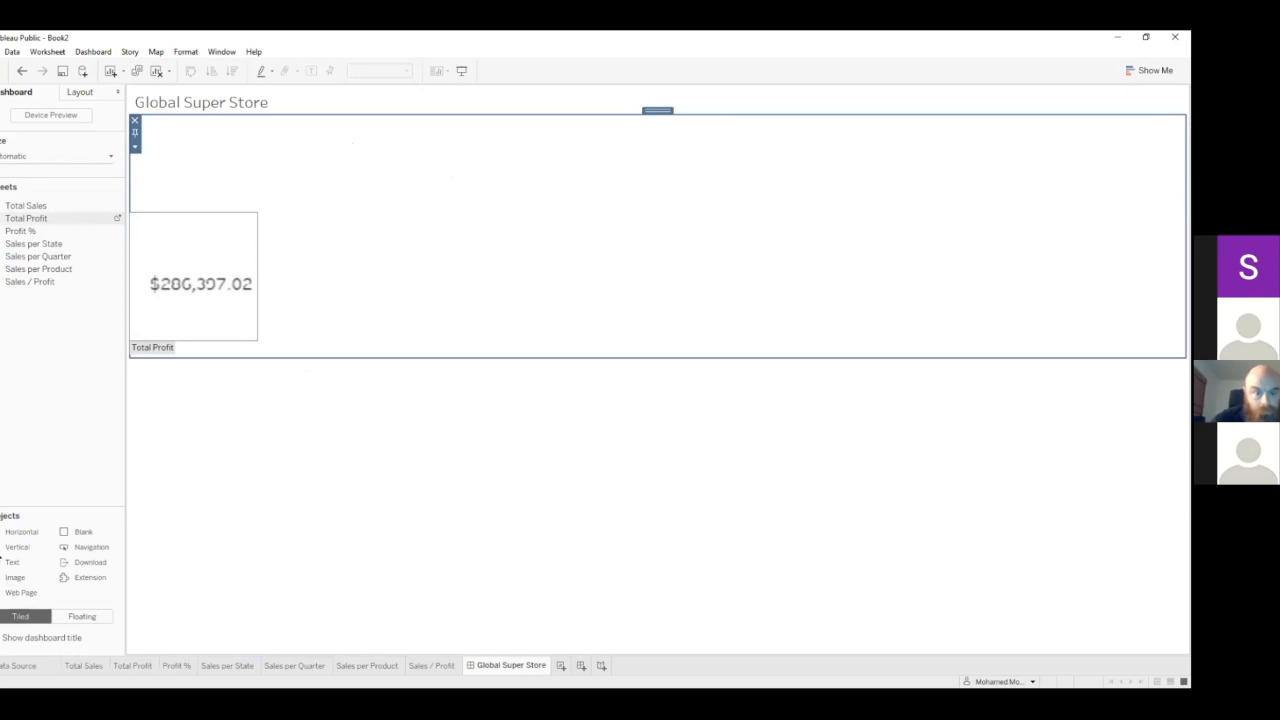
key(ctrl+z)
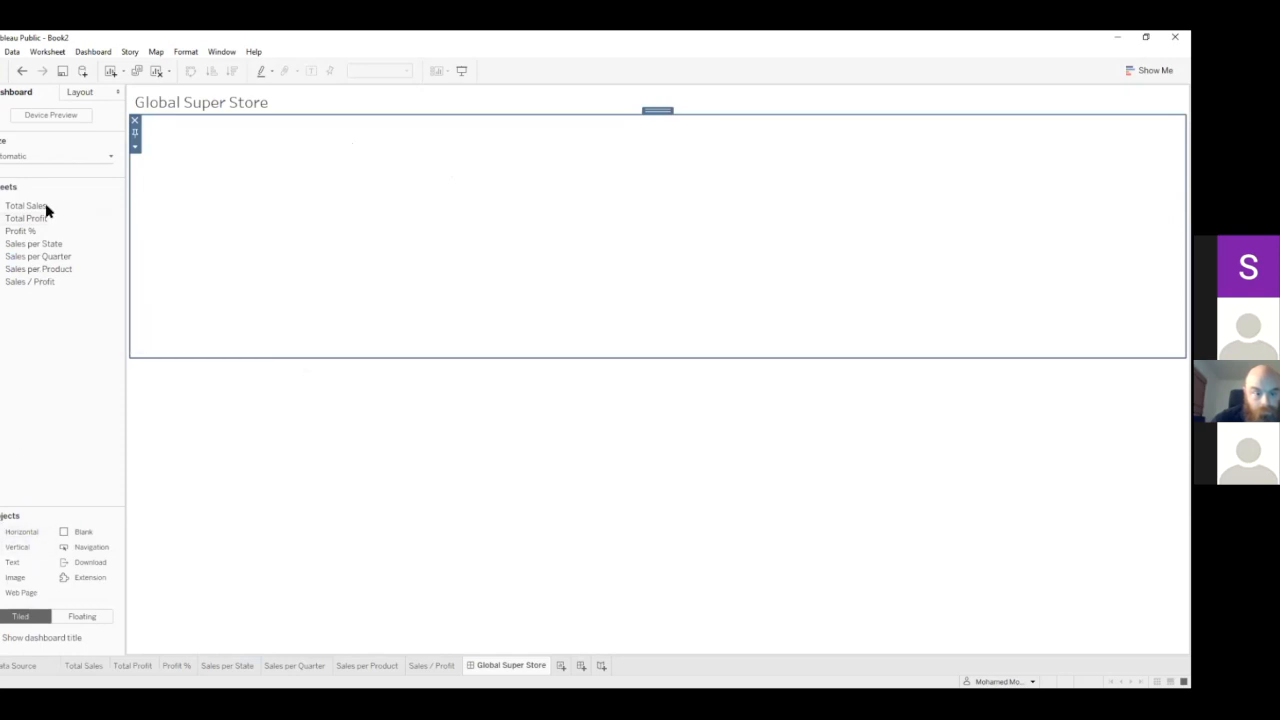
drag(46, 210, 207, 214)
drag(32, 221, 240, 191)
mouse_move(58, 236)
mouse_down()
mouse_move(203, 246)
mouse_move(228, 264)
mouse_up()
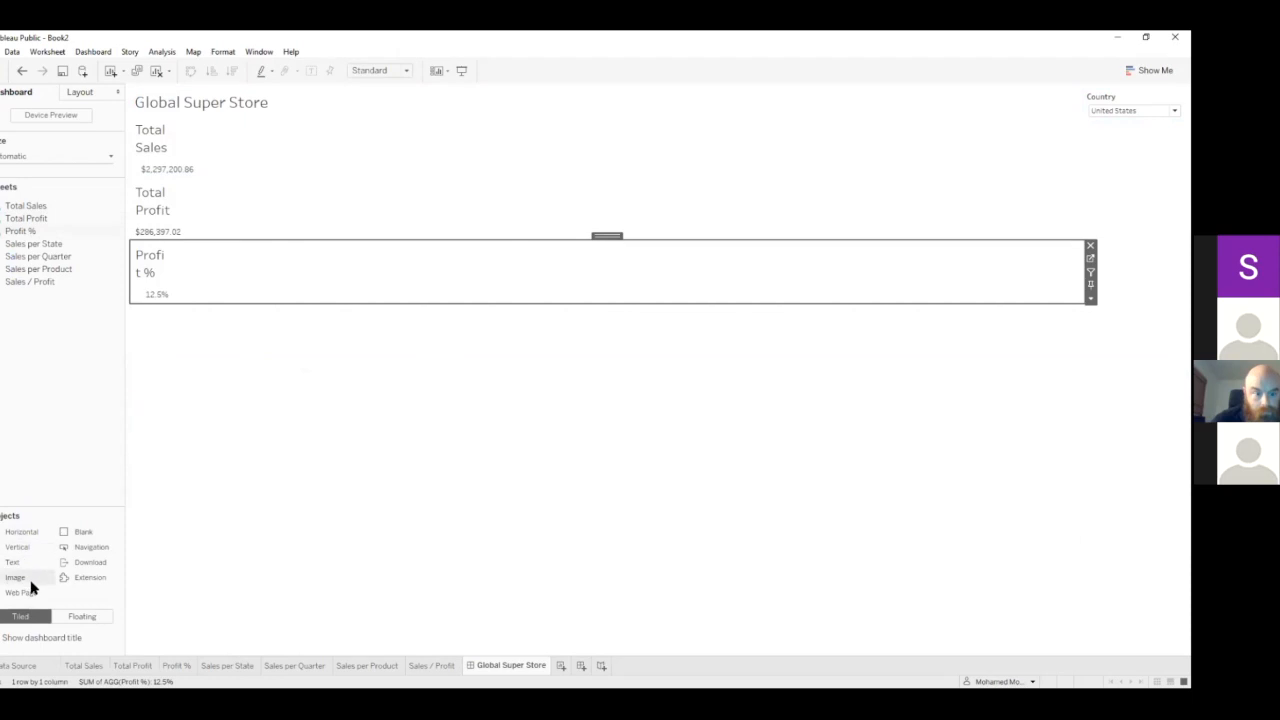
- Add a Blank object beside the three stacked sheets and narrow their column to under a third of the dashboard width
drag(68, 538, 958, 289)
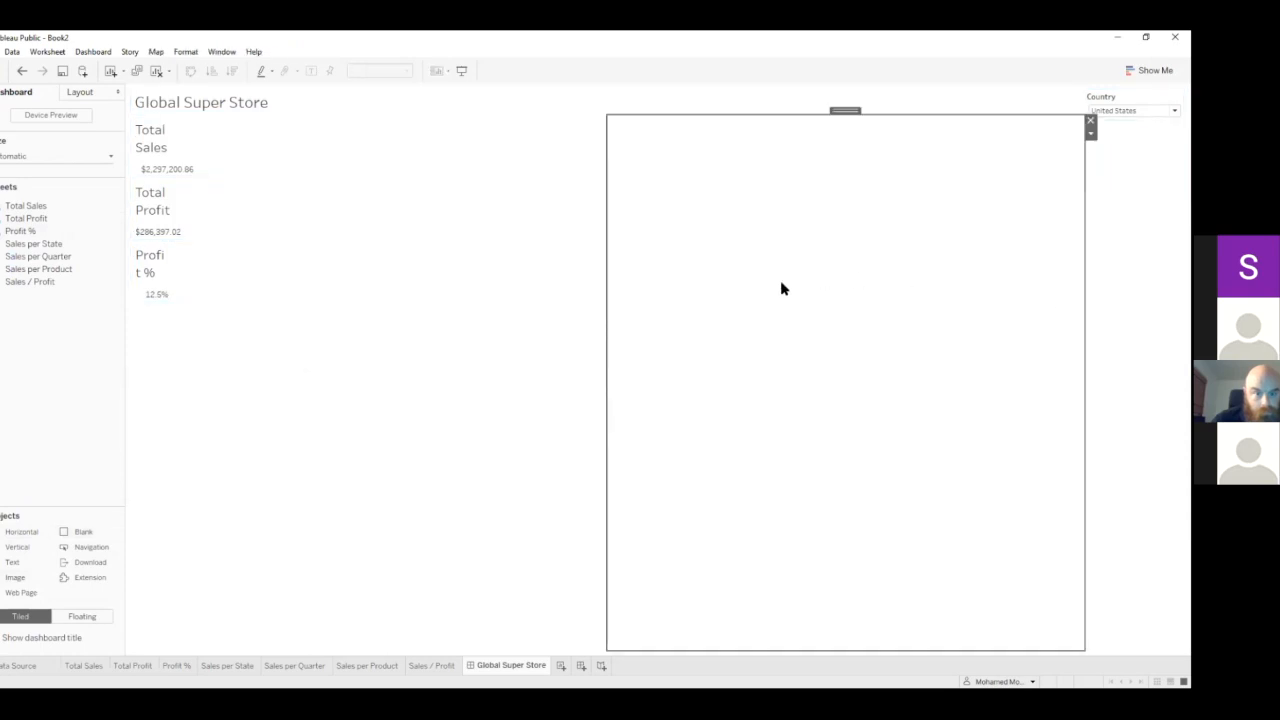
drag(605, 295, 472, 297)
click(295, 442)
click(621, 225)
drag(621, 225, 290, 378)
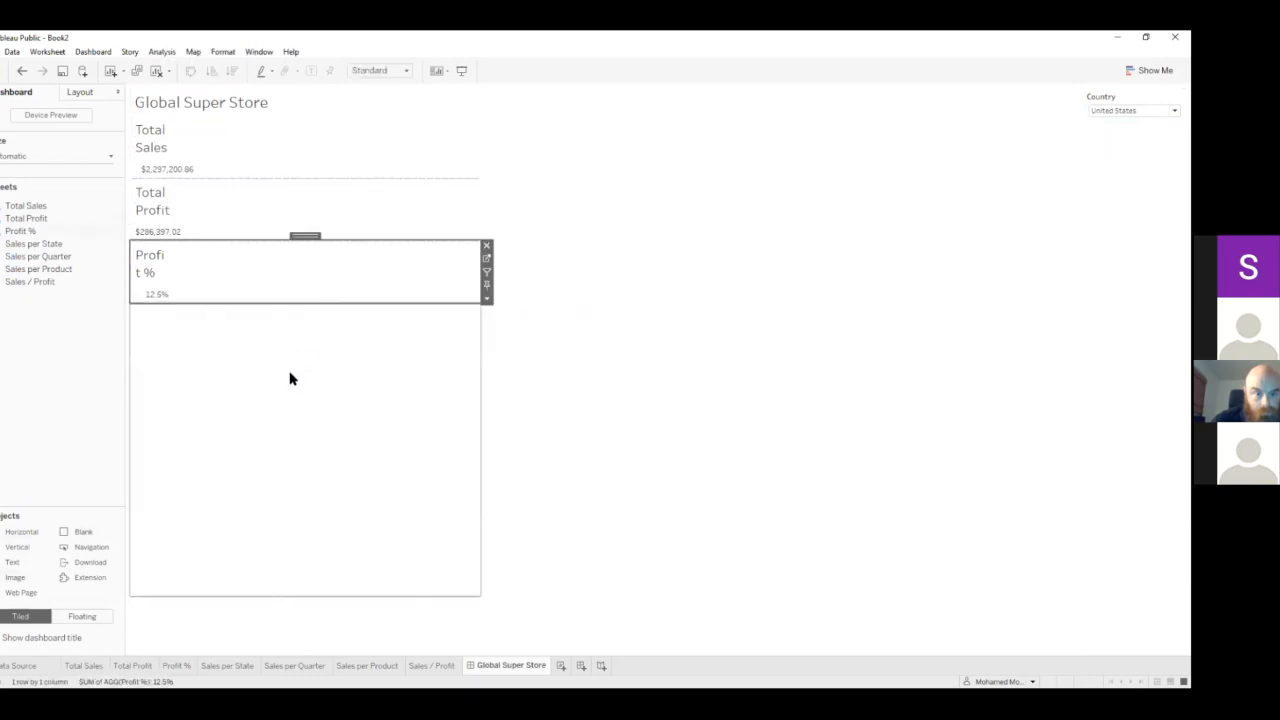
key(ctrl+z)
key(ctrl+y)
key(ctrl+z)
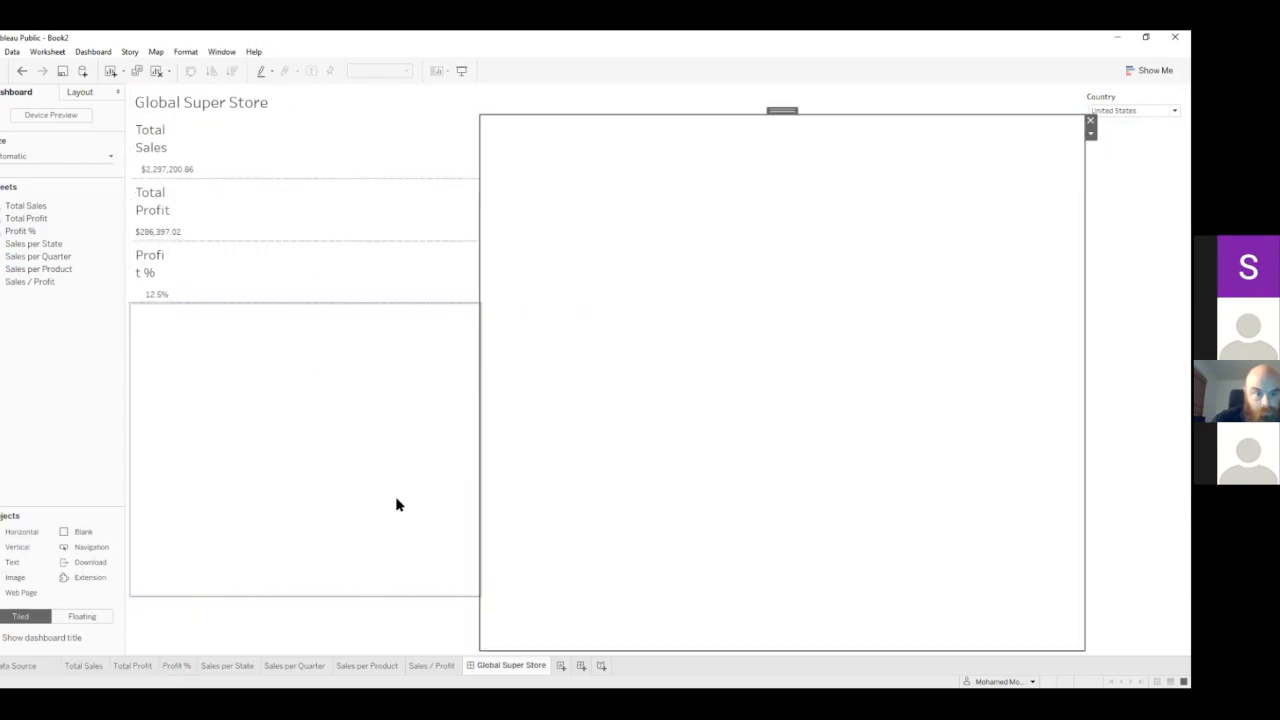
click(409, 369)
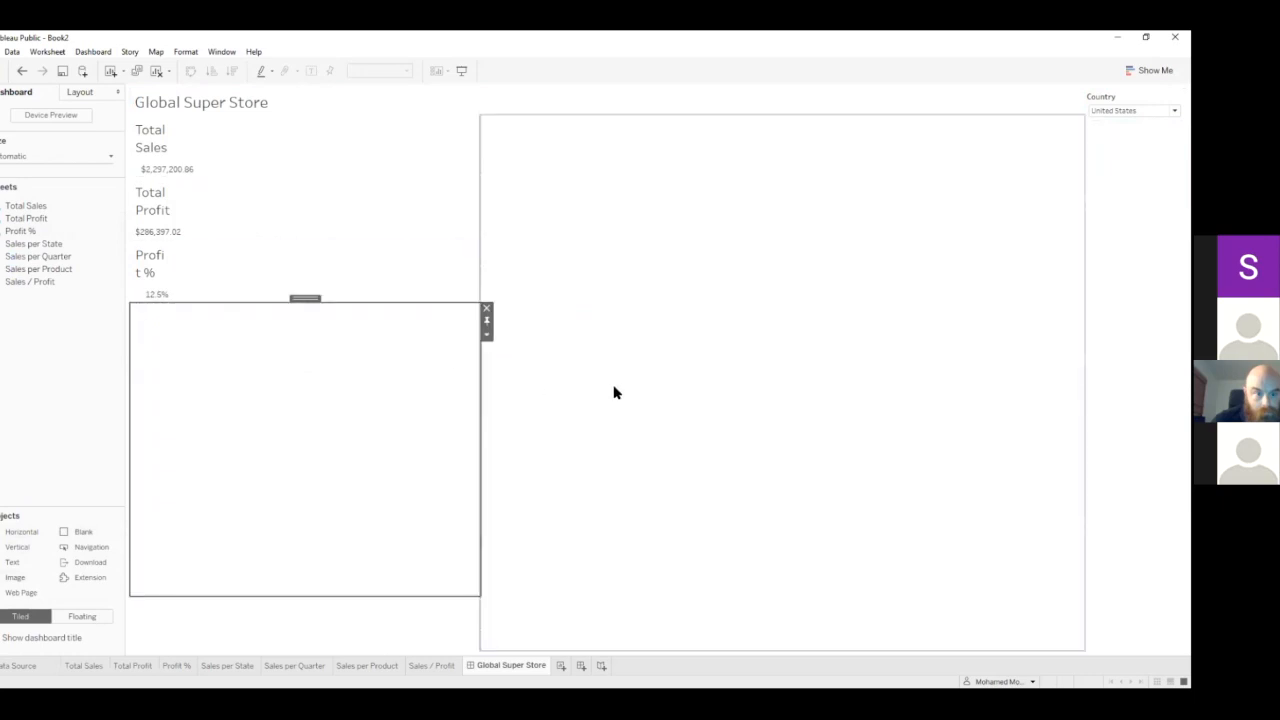
drag(480, 260, 226, 300)
click(257, 286)
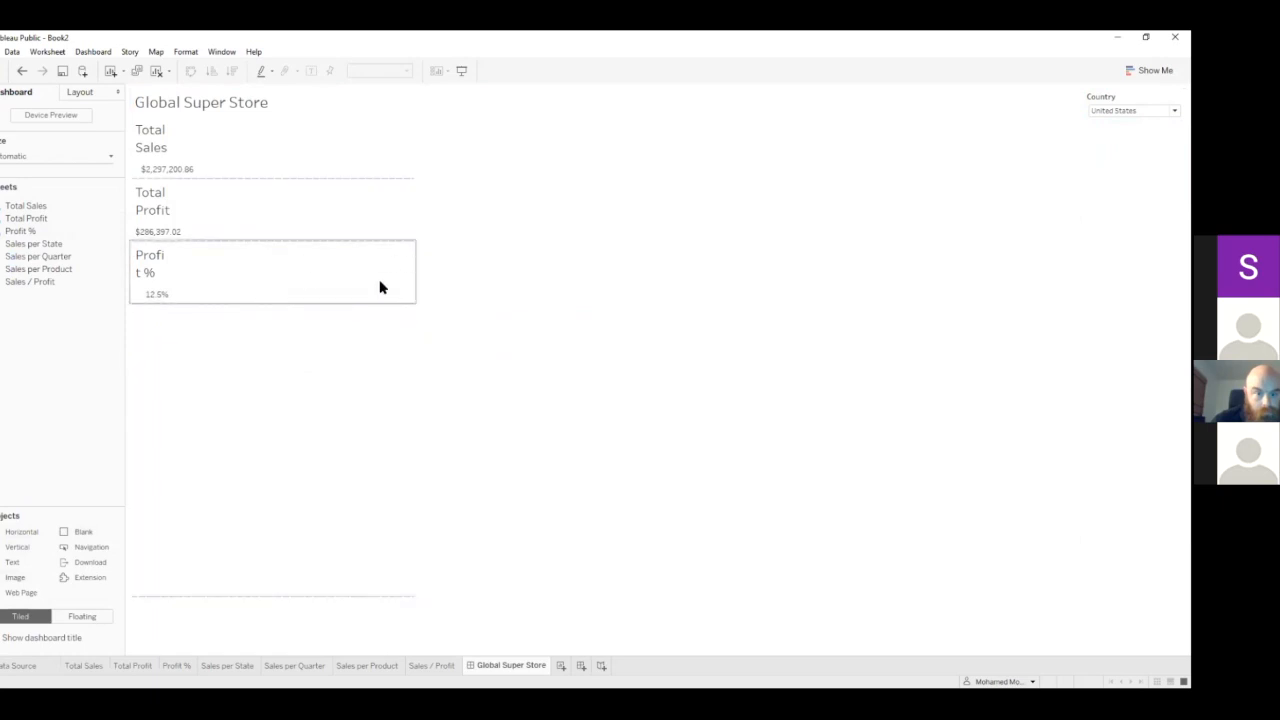
click(549, 224)
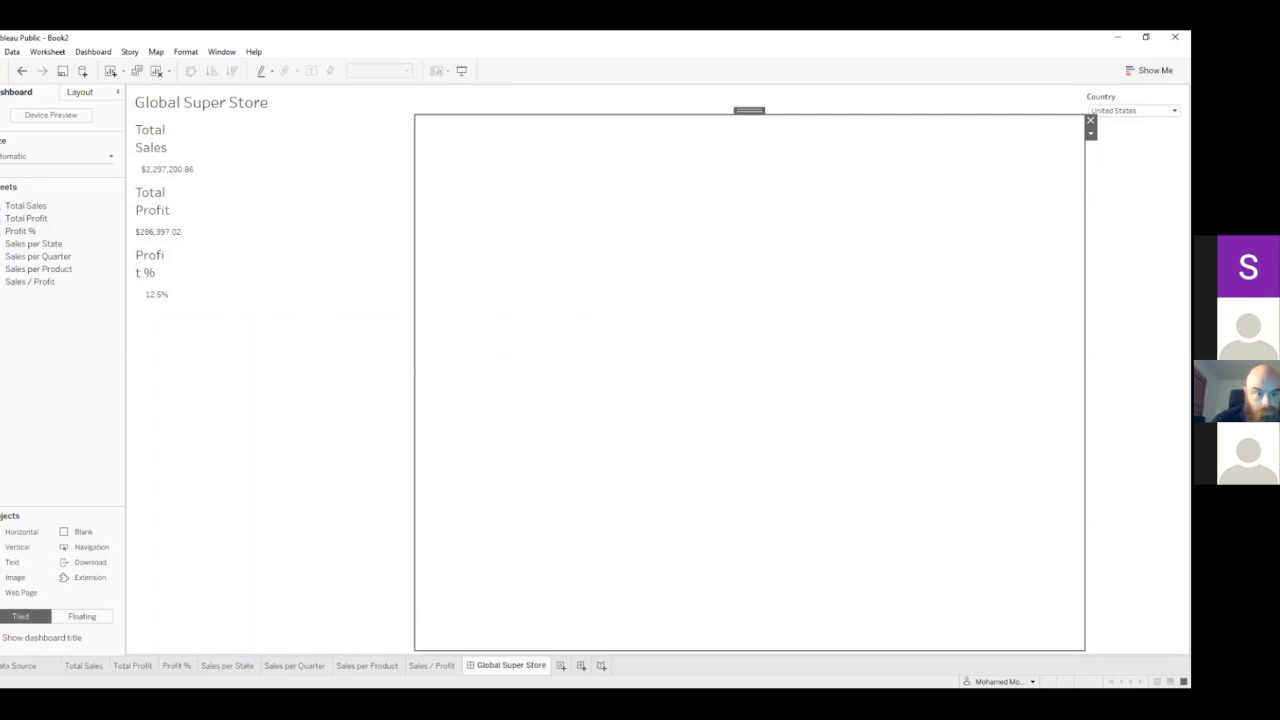
- Place the Sales per State map in the upper half of the wide area beside the stacked sheets
drag(28, 205, 528, 186)
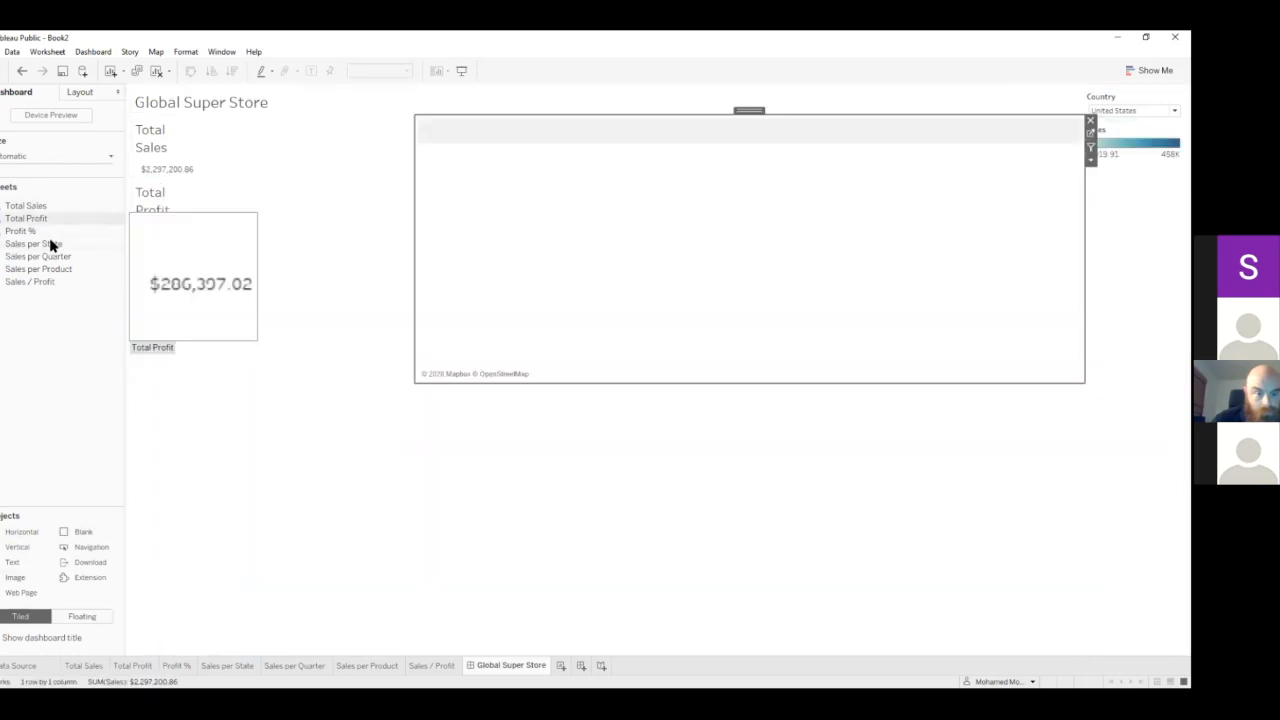
- Place Sales per Quarter beside the Sales per State map, Sales per Product beneath the map, and Sales / Profit beneath Sales per Quarter
drag(44, 258, 890, 243)
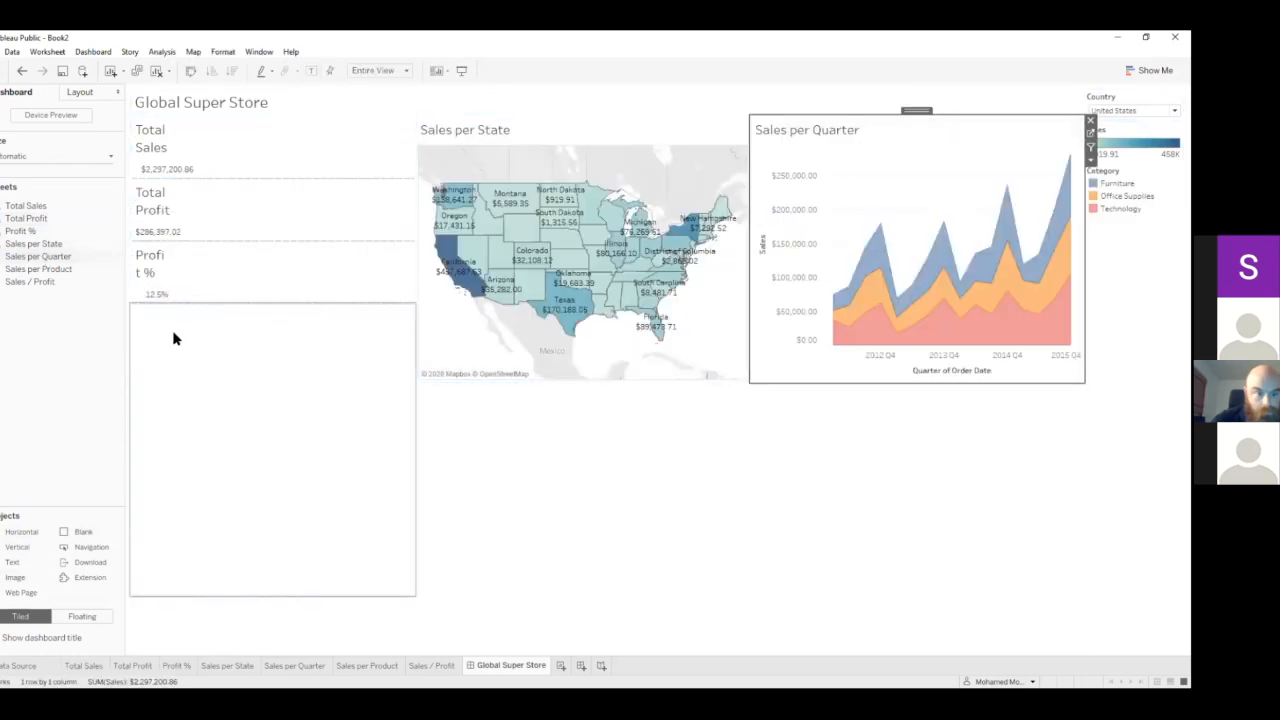
drag(18, 272, 443, 499)
drag(12, 282, 900, 496)
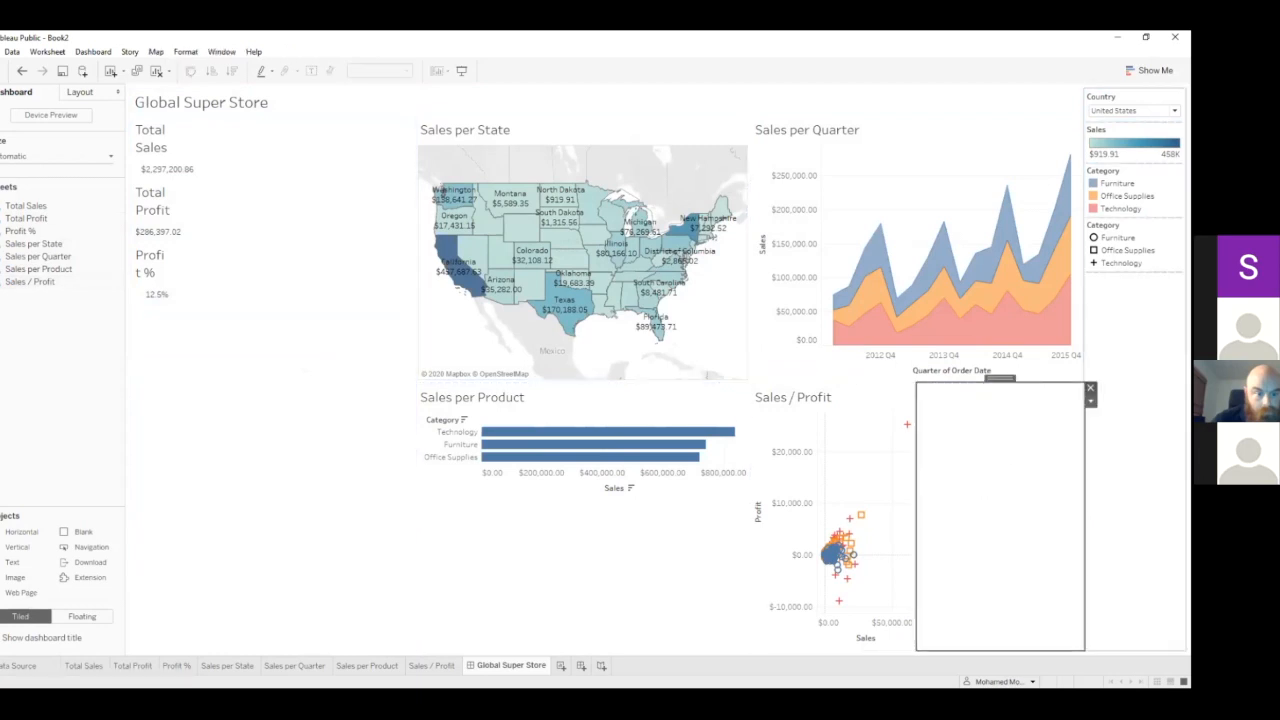
- Remove the leftover Blank beside the Sales / Profit chart and narrow the stacked-sheets column to about half its width
click(1090, 388)
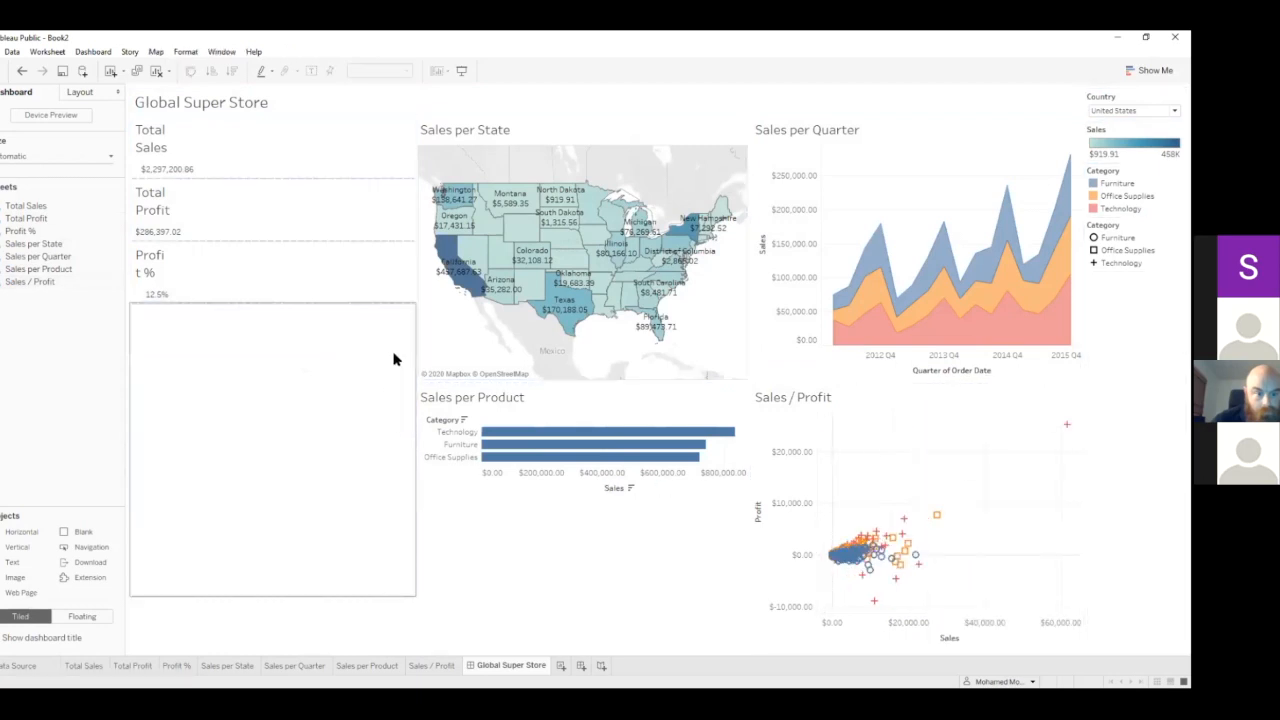
click(297, 400)
drag(415, 378, 283, 372)
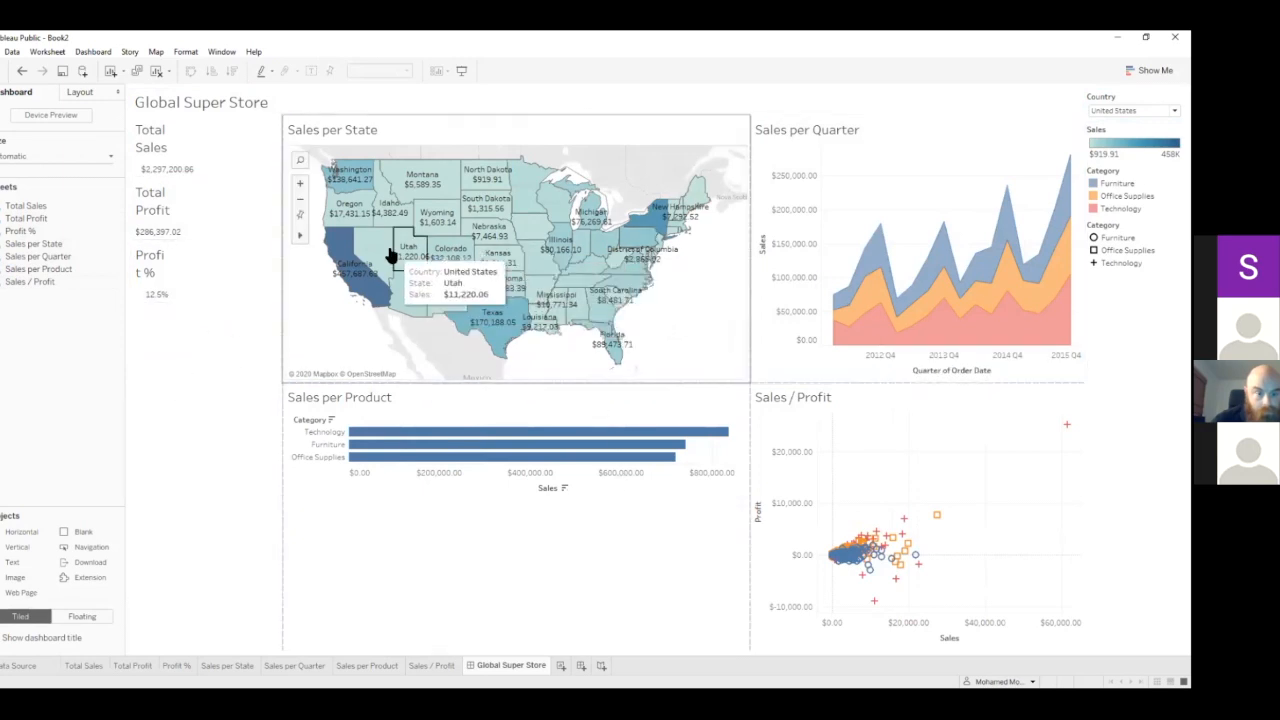
- Fit the Total Sales sheet to Entire View and reduce its height in the stacked column
click(180, 131)
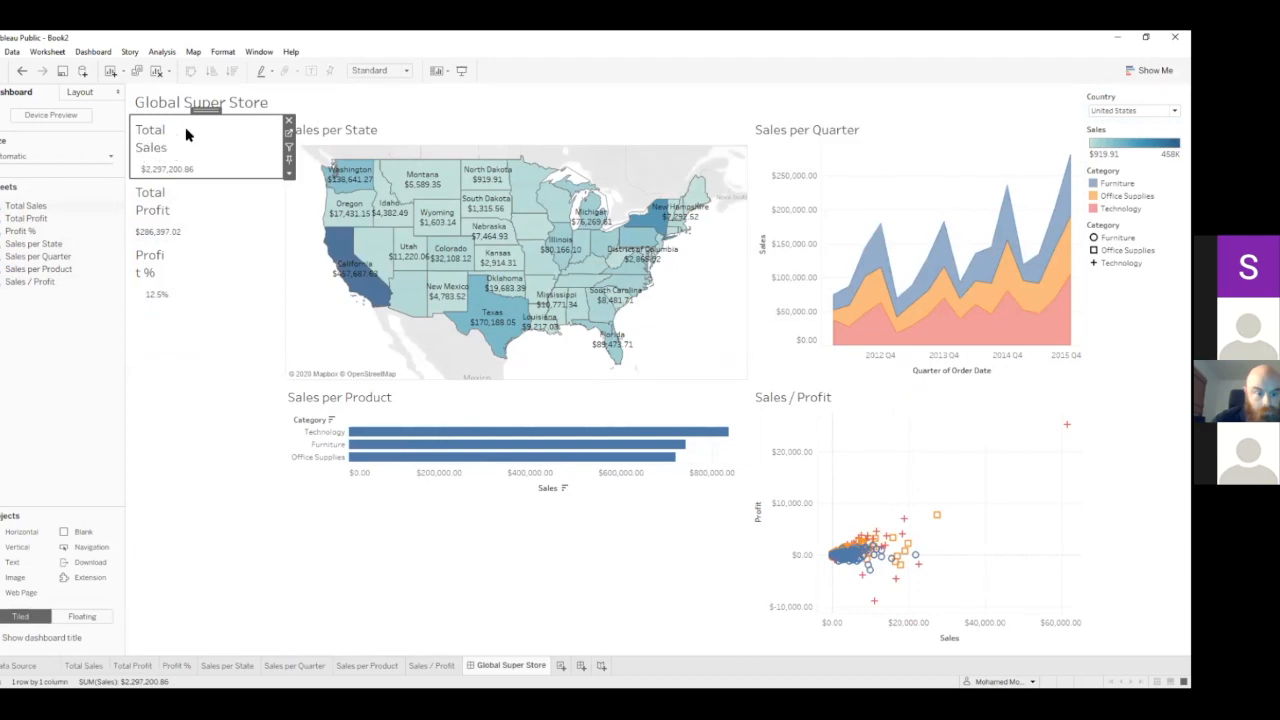
click(288, 175)
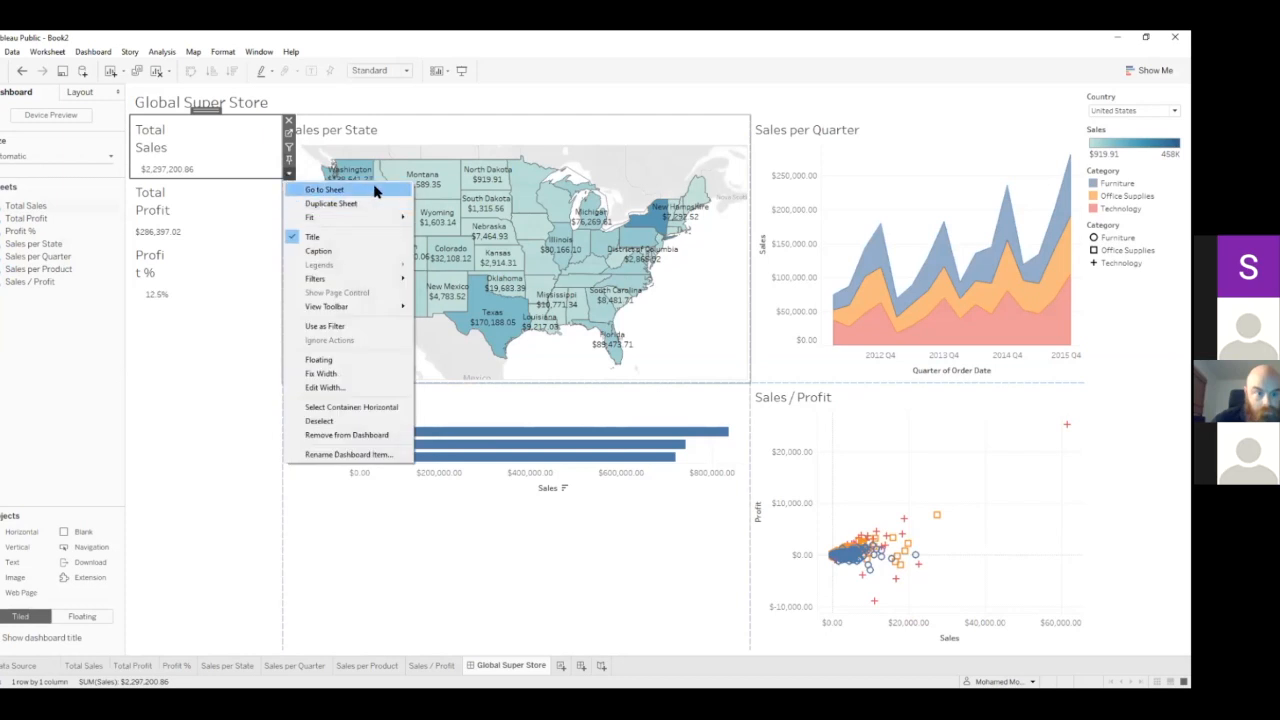
click(334, 191)
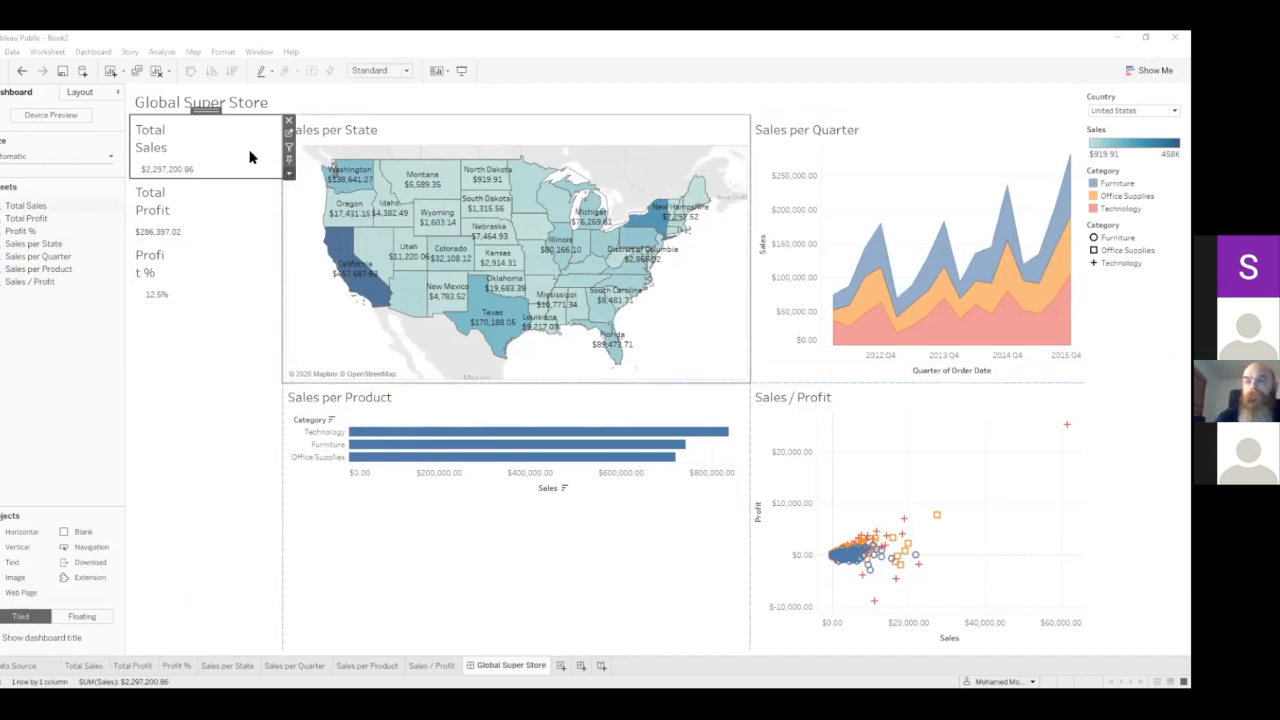
click(289, 174)
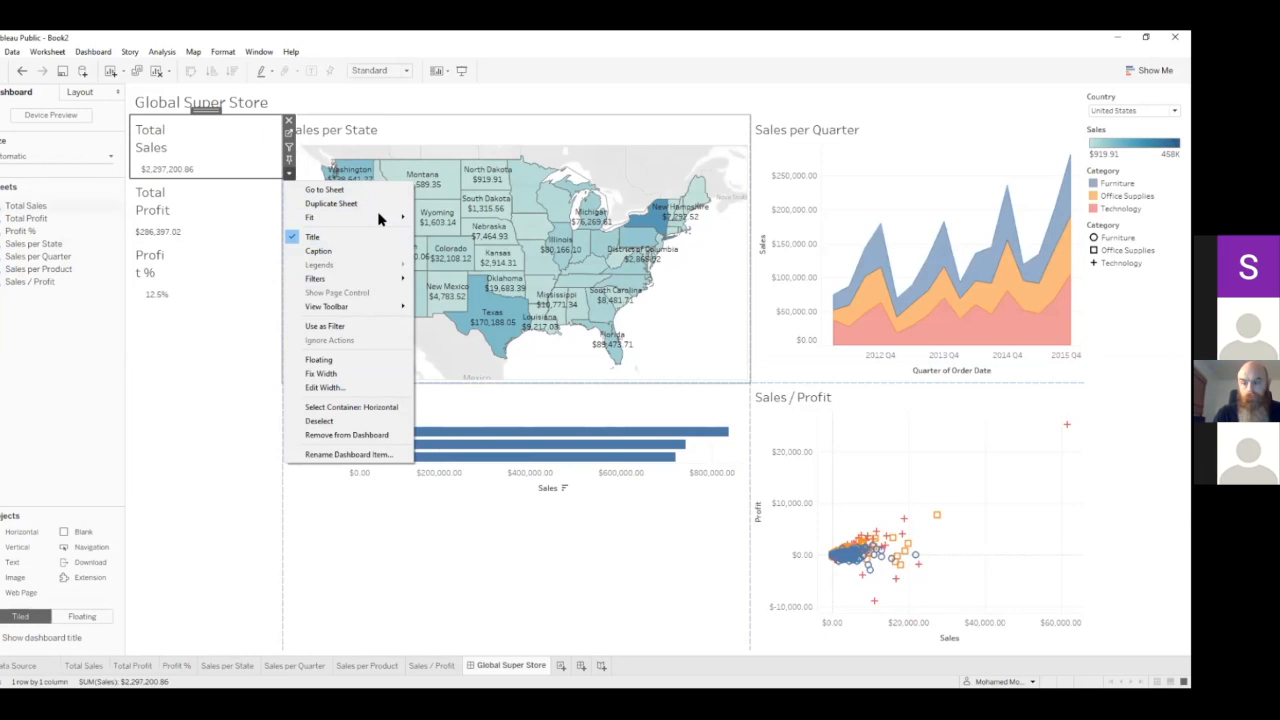
mouse_move(400, 218)
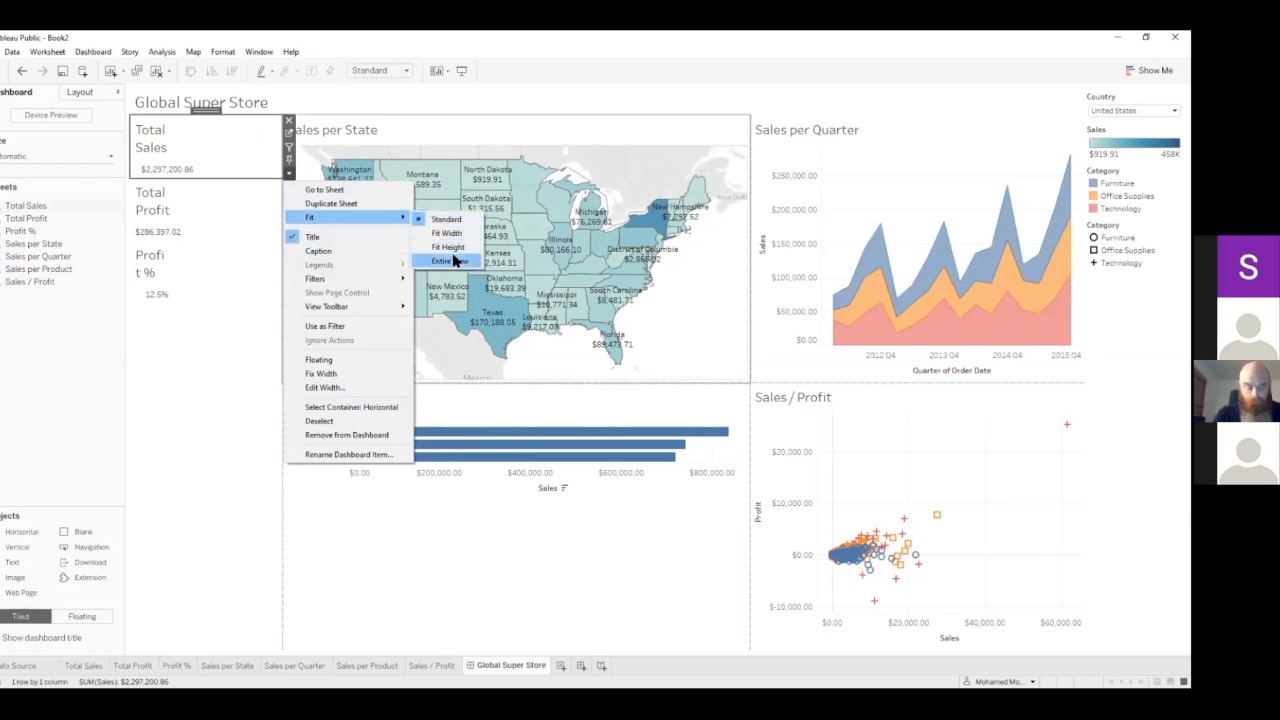
click(449, 261)
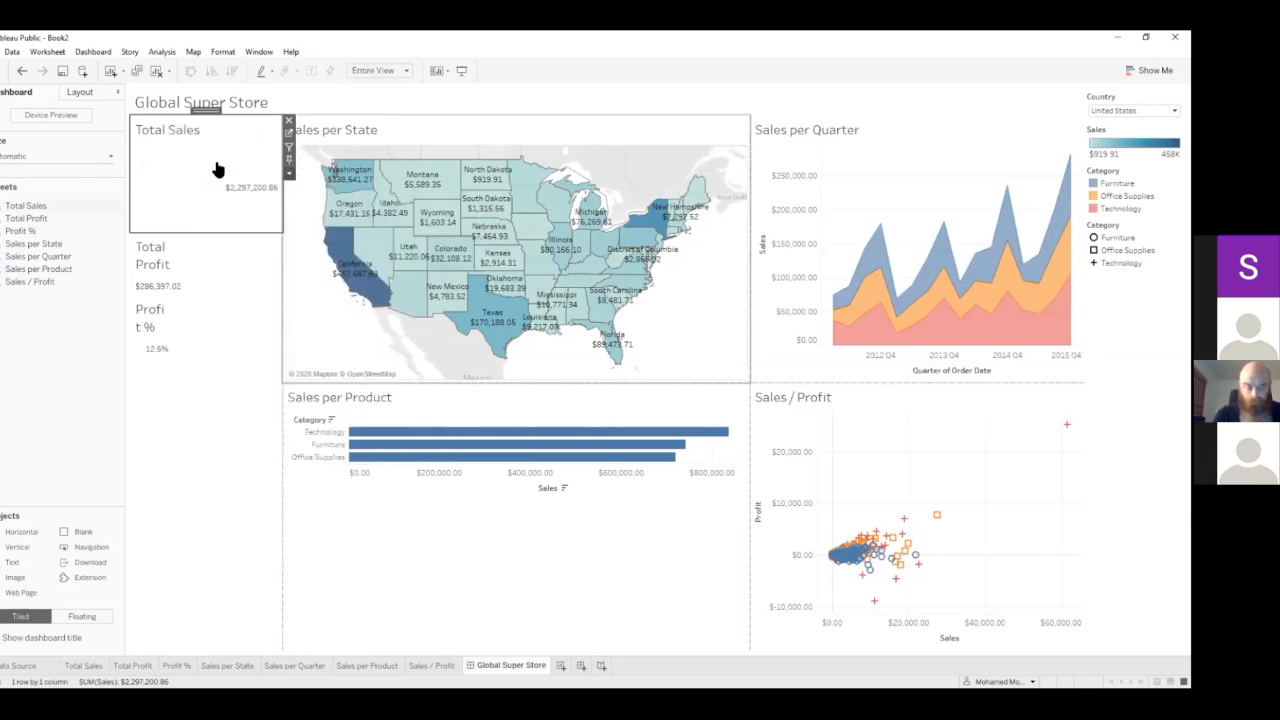
mouse_move(200, 184)
mouse_down()
mouse_move(193, 162)
mouse_move(186, 171)
mouse_move(196, 160)
mouse_up()
- Fit the Total Profit and Profit % sheets to Entire View
click(204, 218)
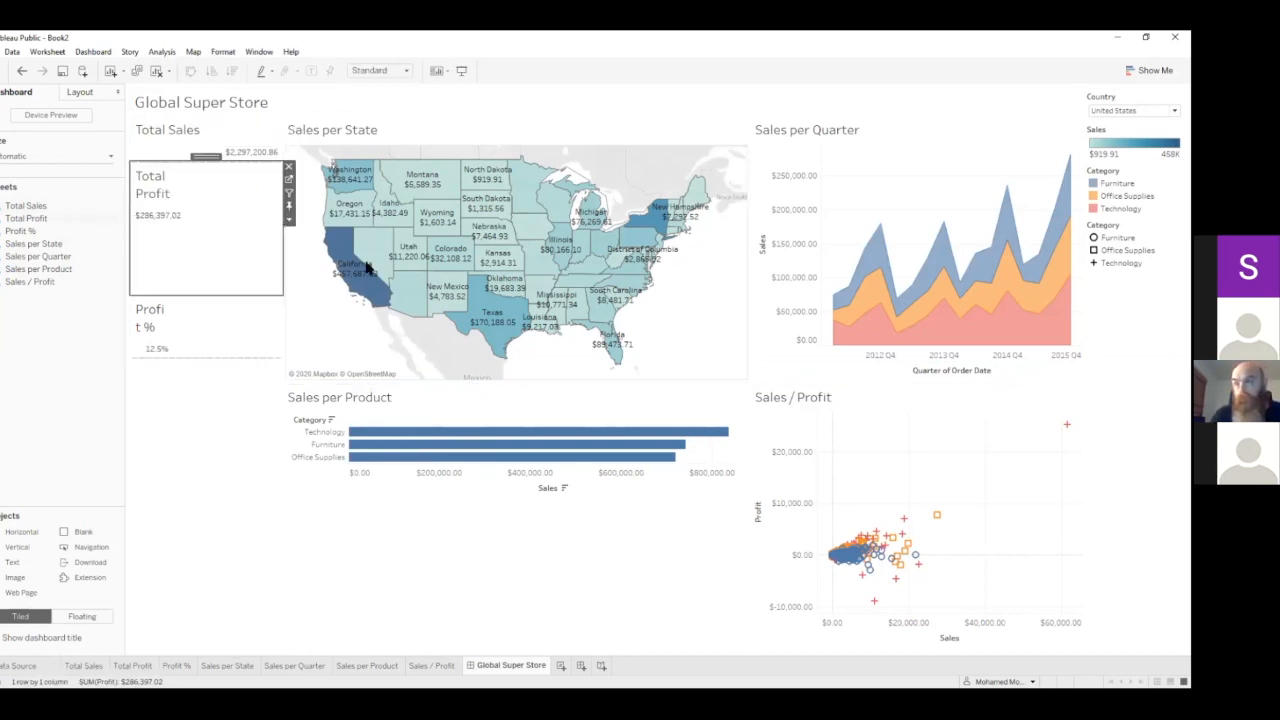
click(289, 219)
mouse_move(340, 263)
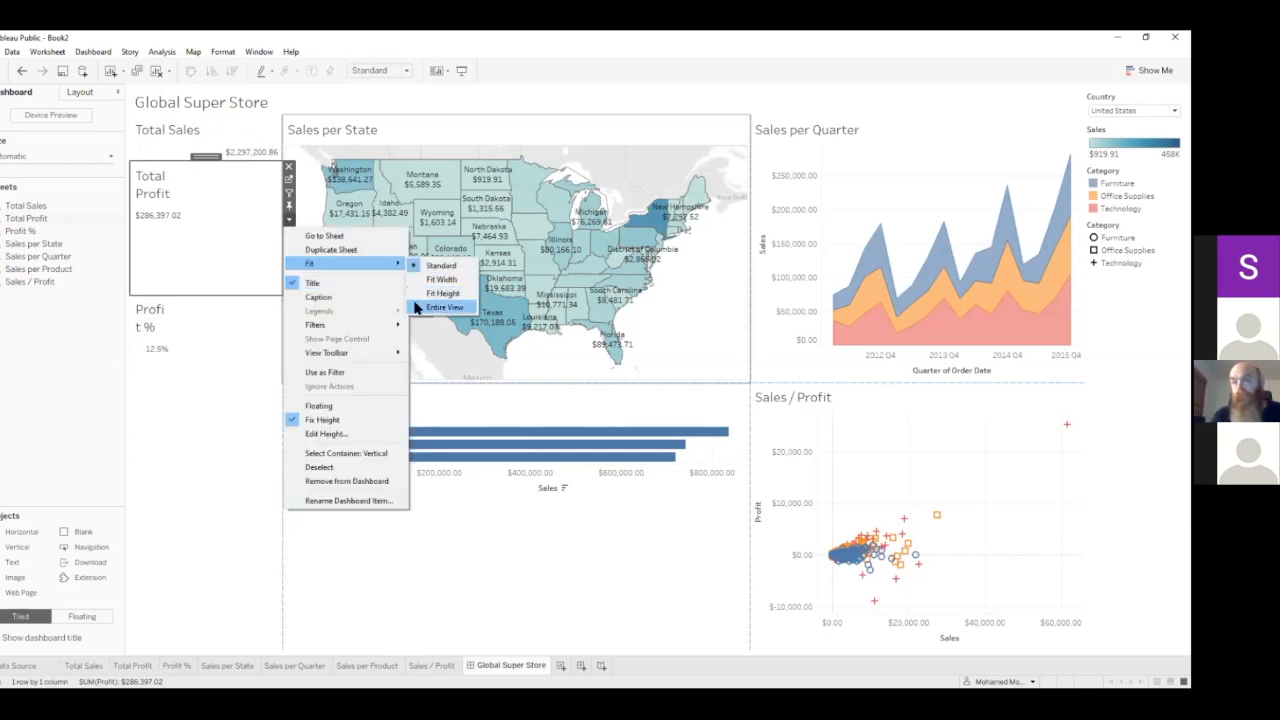
click(416, 308)
click(284, 318)
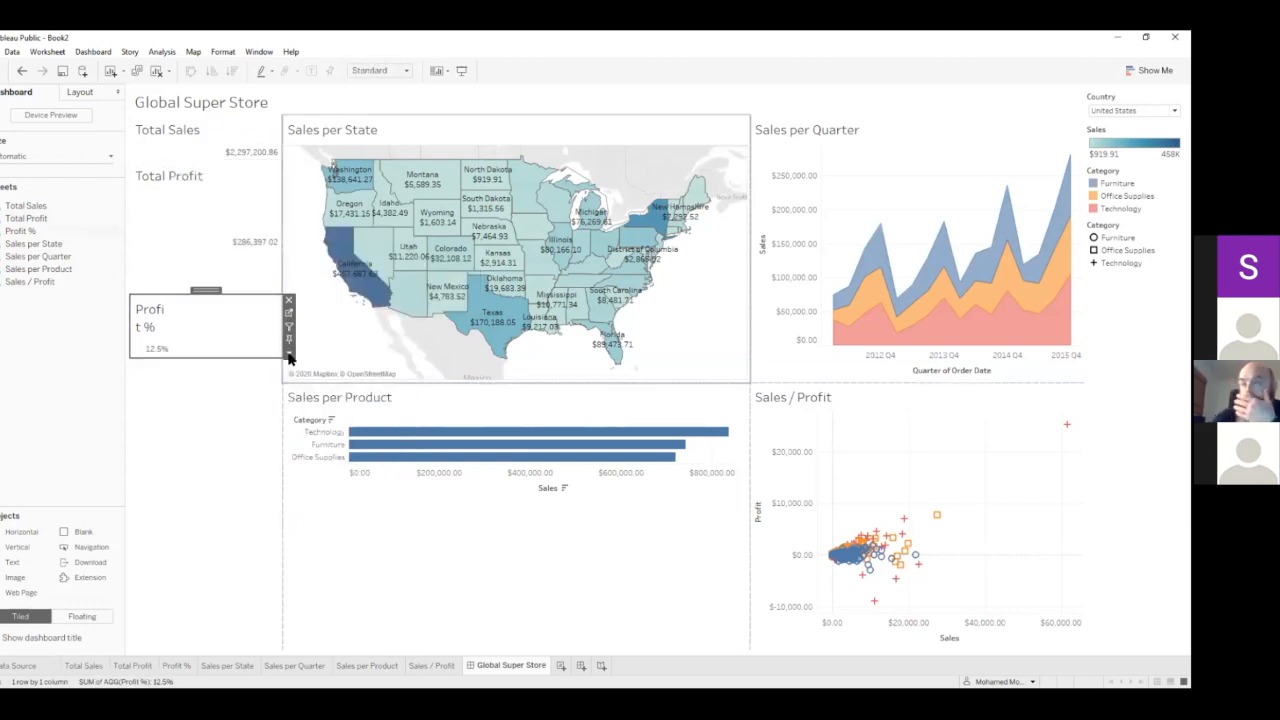
click(289, 352)
mouse_move(381, 397)
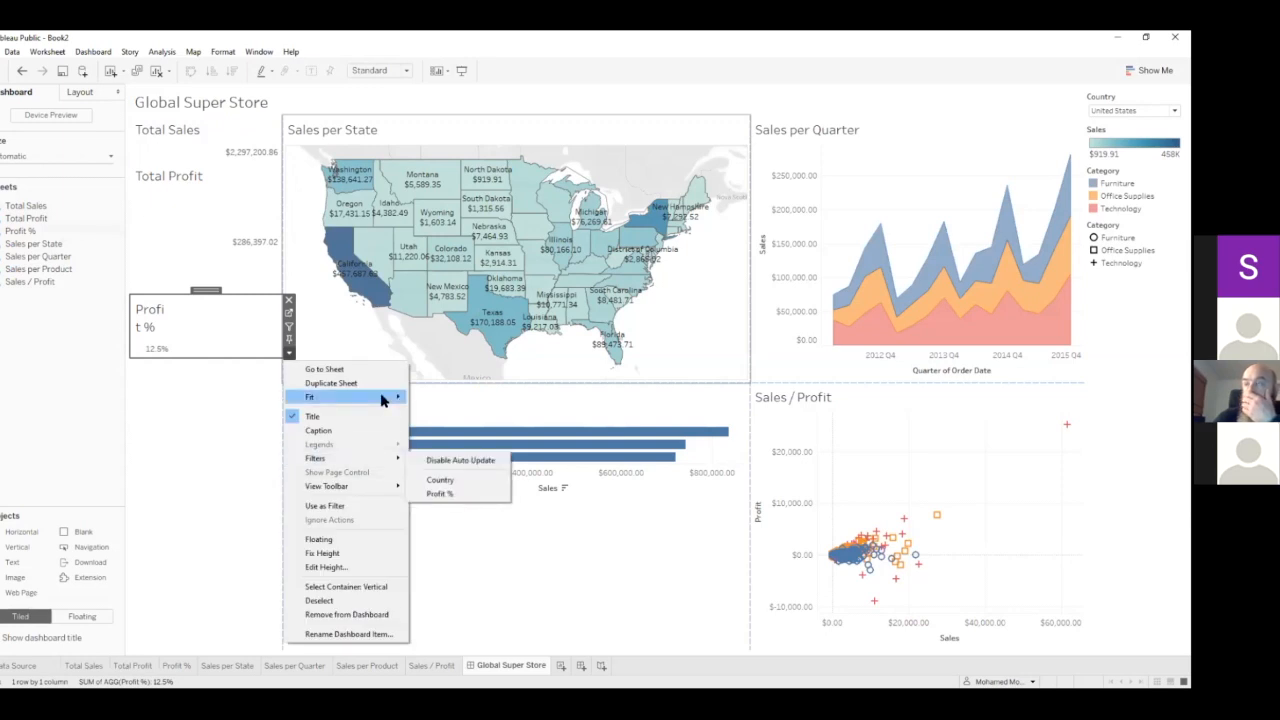
click(432, 424)
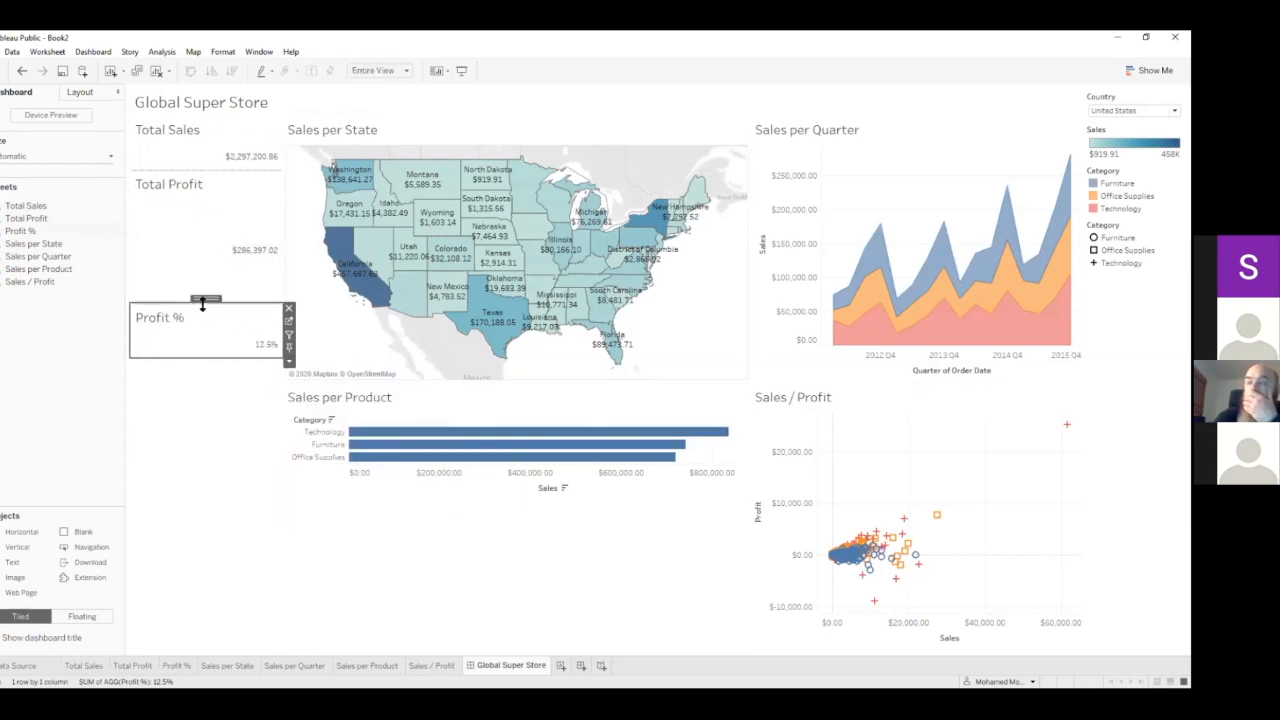
- Adjust the heights of the Total Profit and Profit % sheets so the three stacked sheets are roughly equal
drag(203, 261, 194, 248)
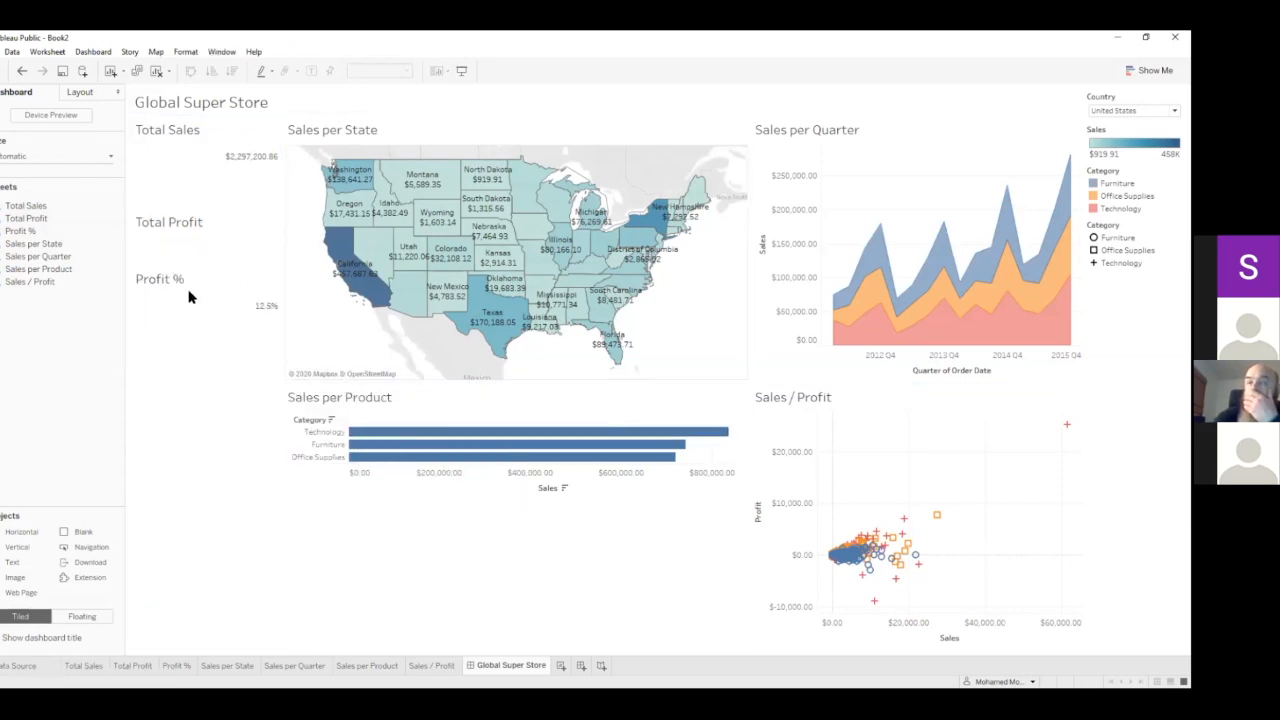
click(190, 345)
drag(189, 357, 206, 297)
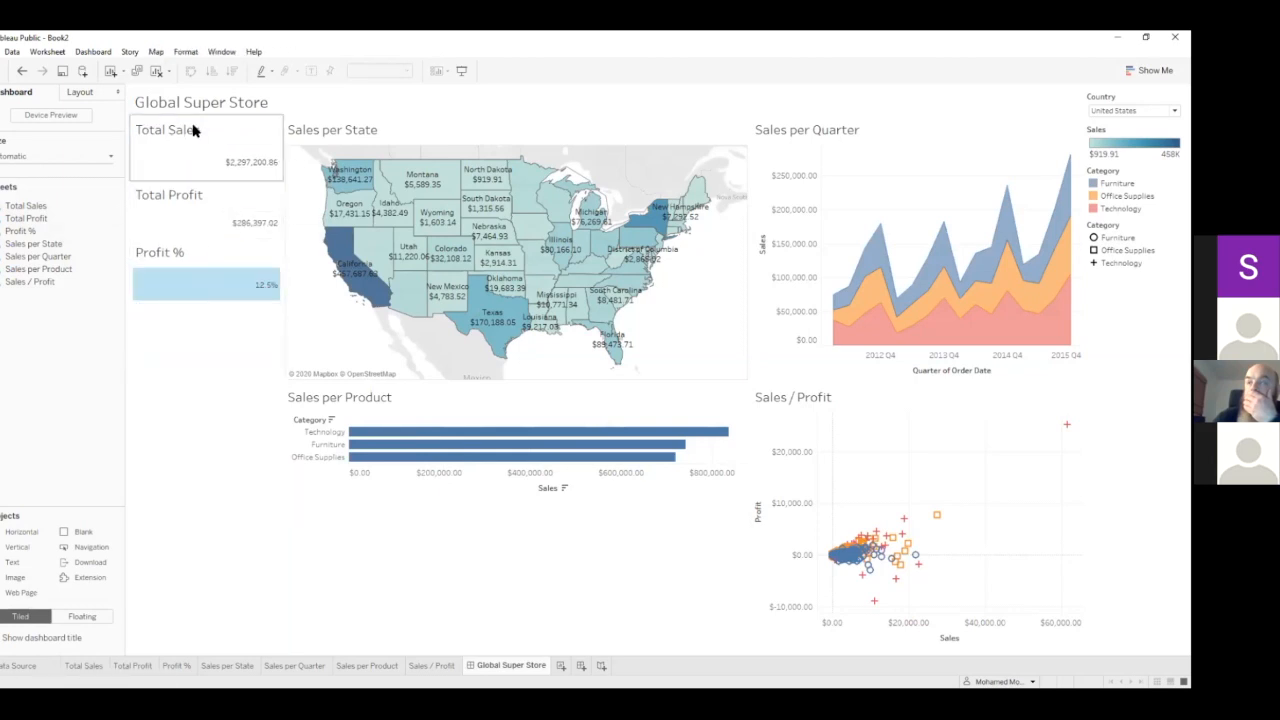
click(262, 125)
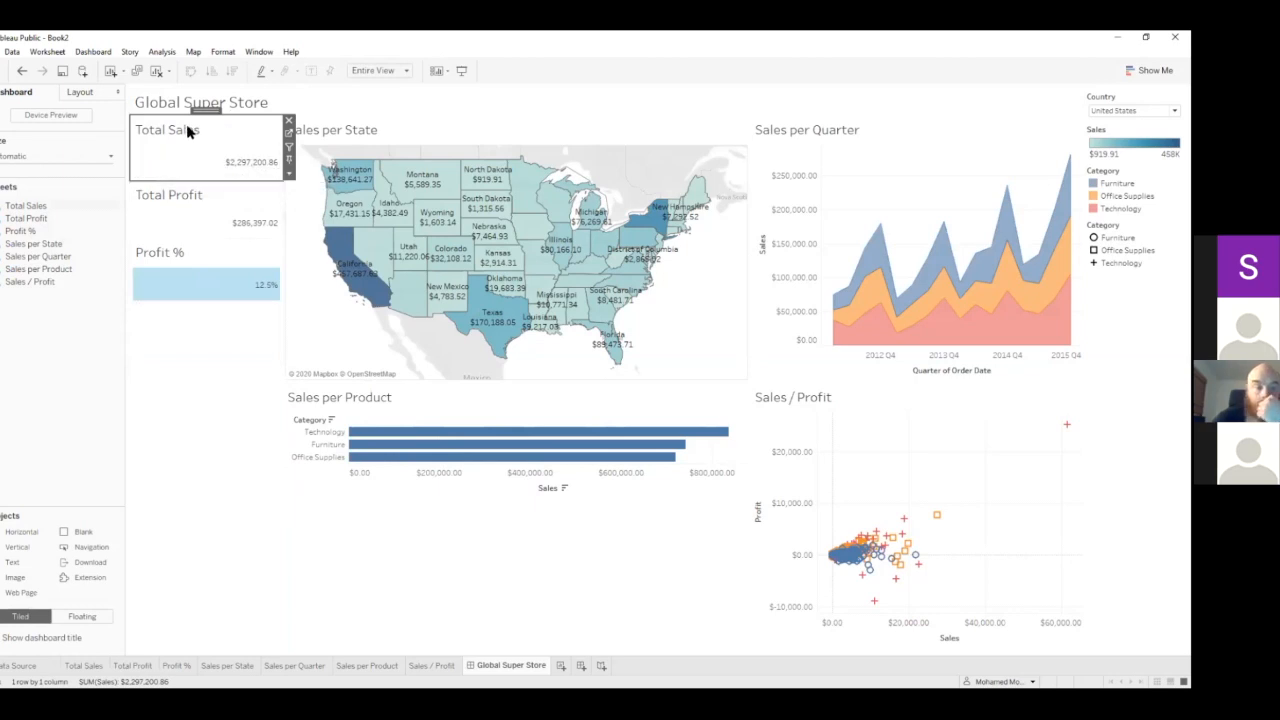
click(178, 286)
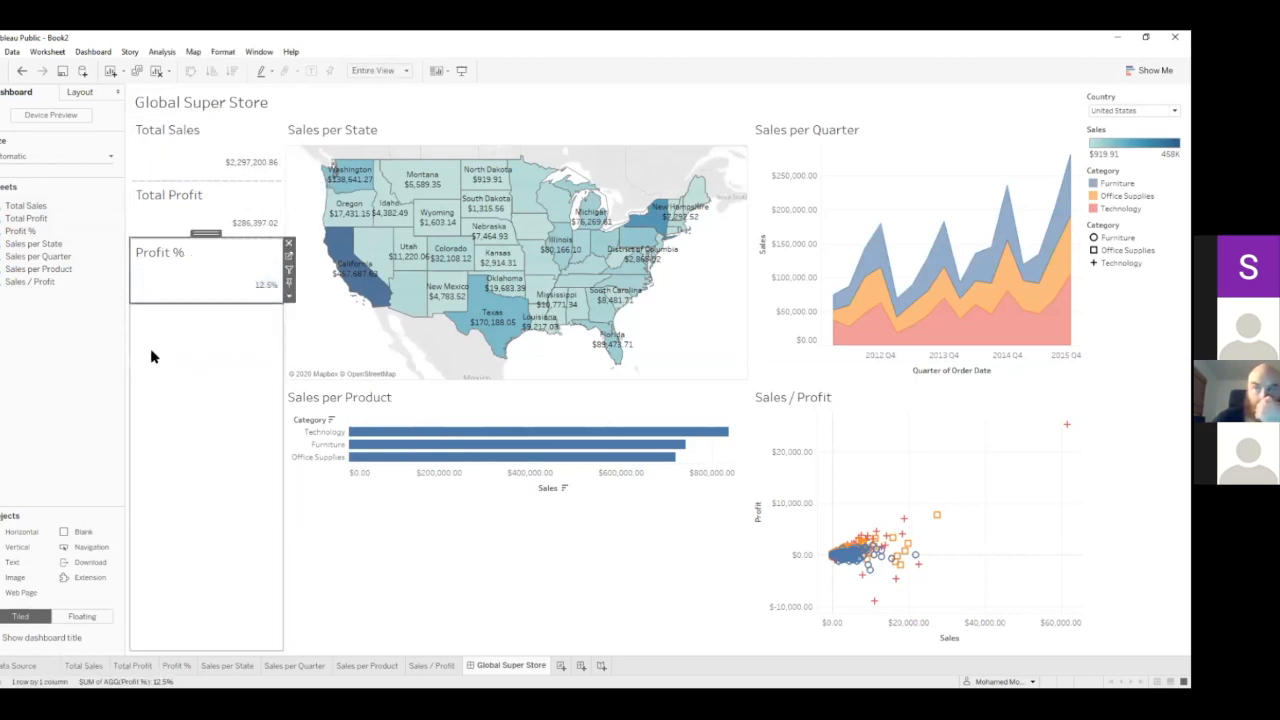
- Center the titles of the Total Sales, Total Profit and Profit % sheets
click(168, 128)
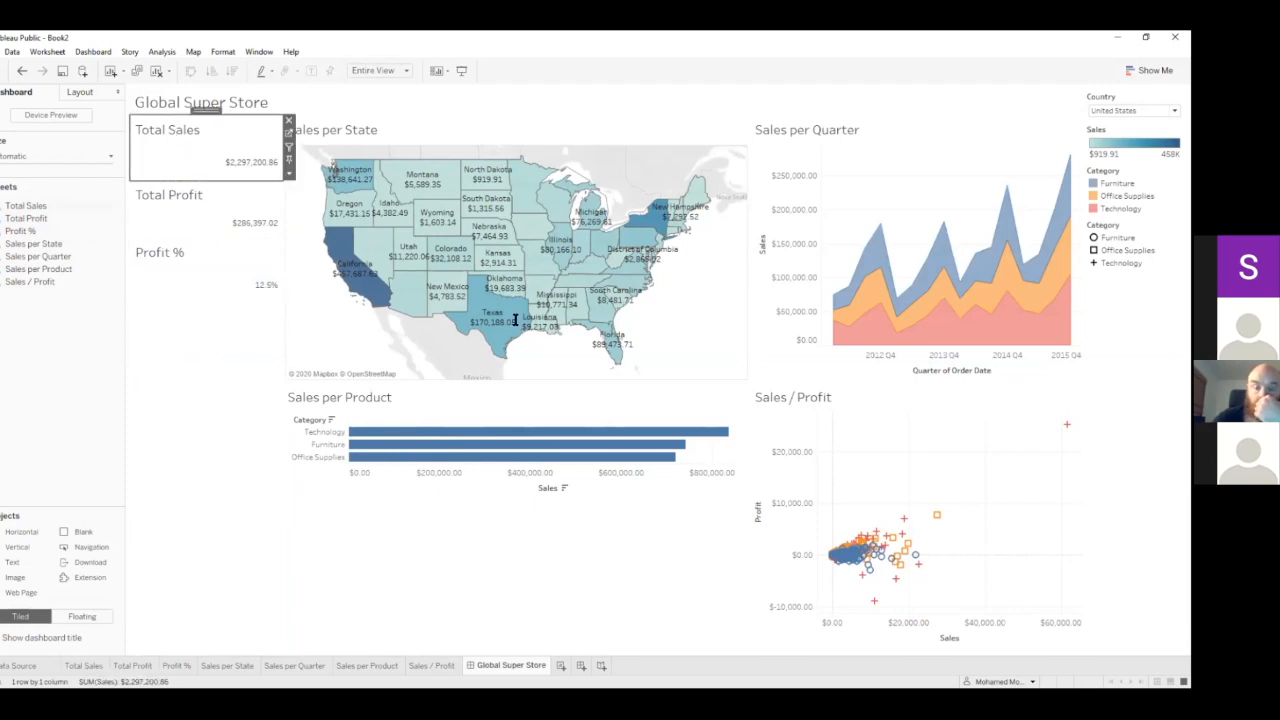
double_click(168, 128)
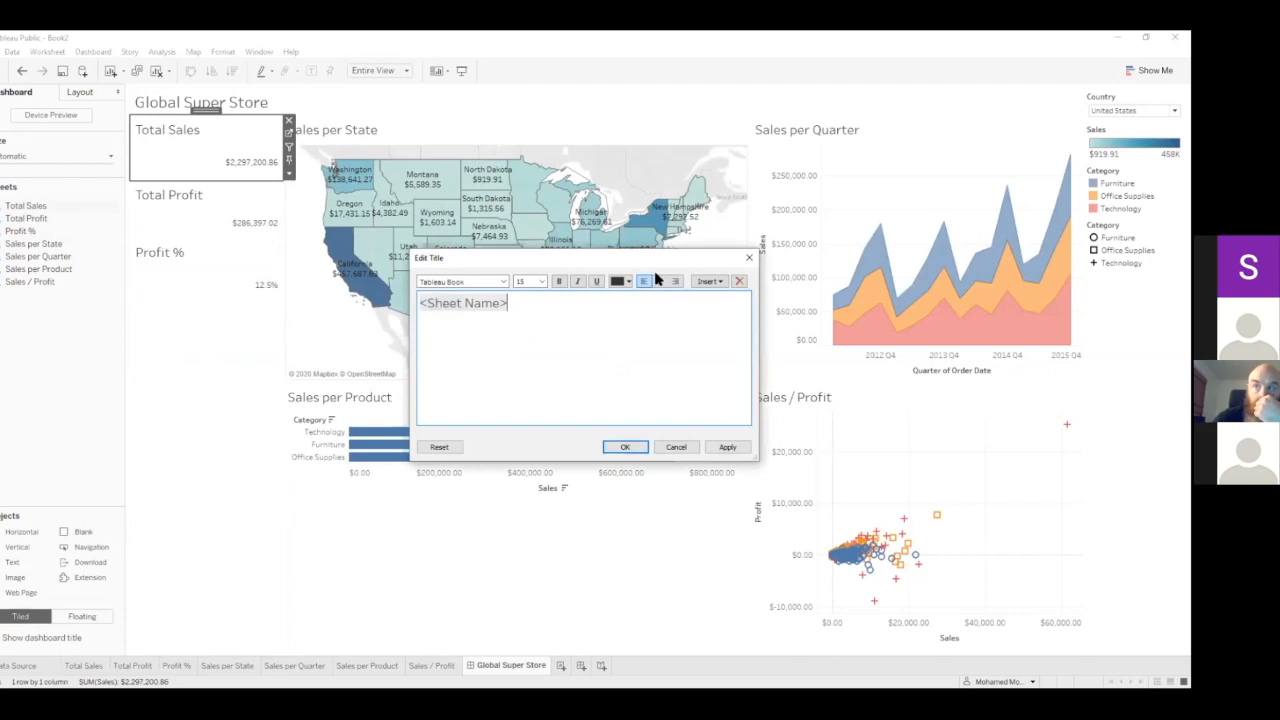
click(659, 281)
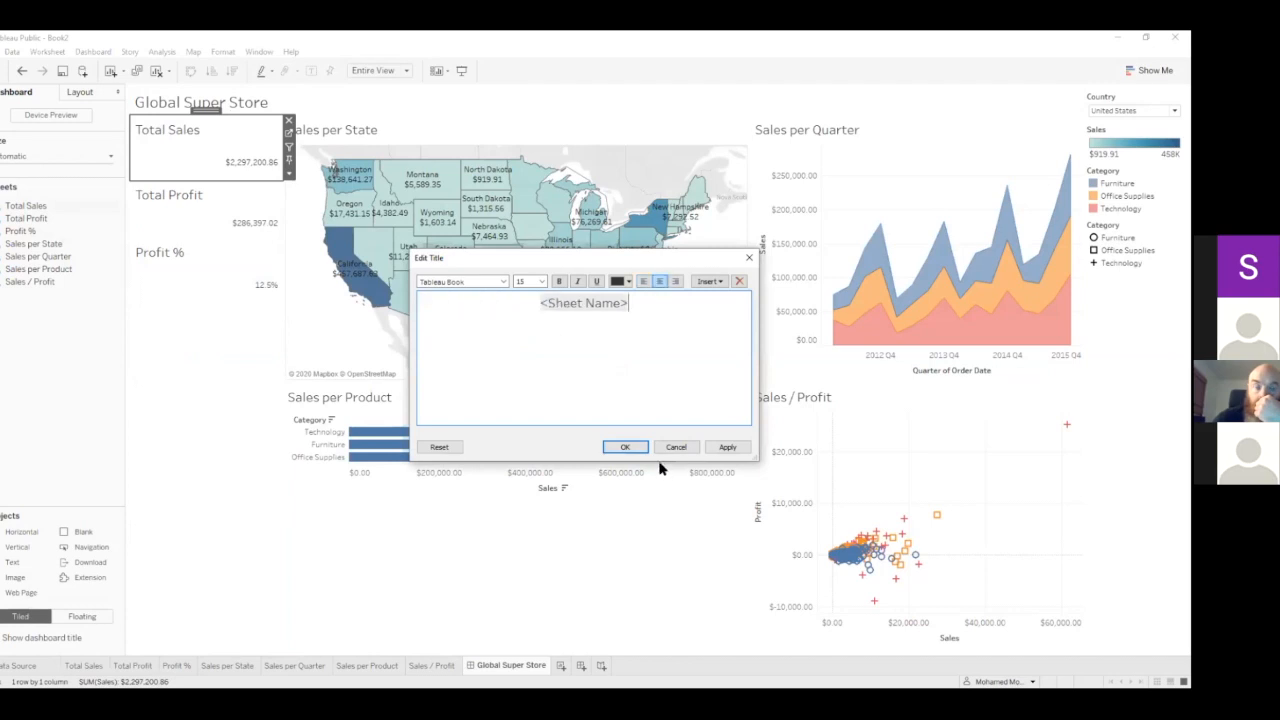
double_click(174, 203)
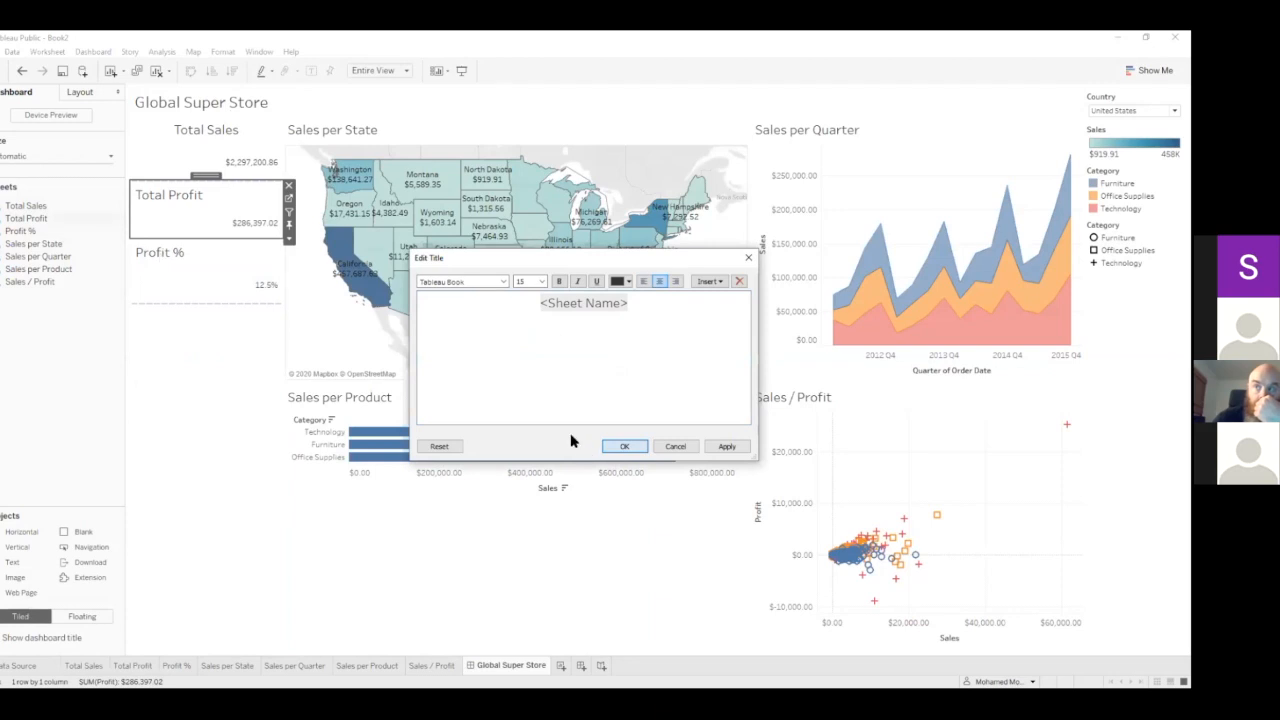
click(624, 446)
double_click(155, 258)
key(Escape)
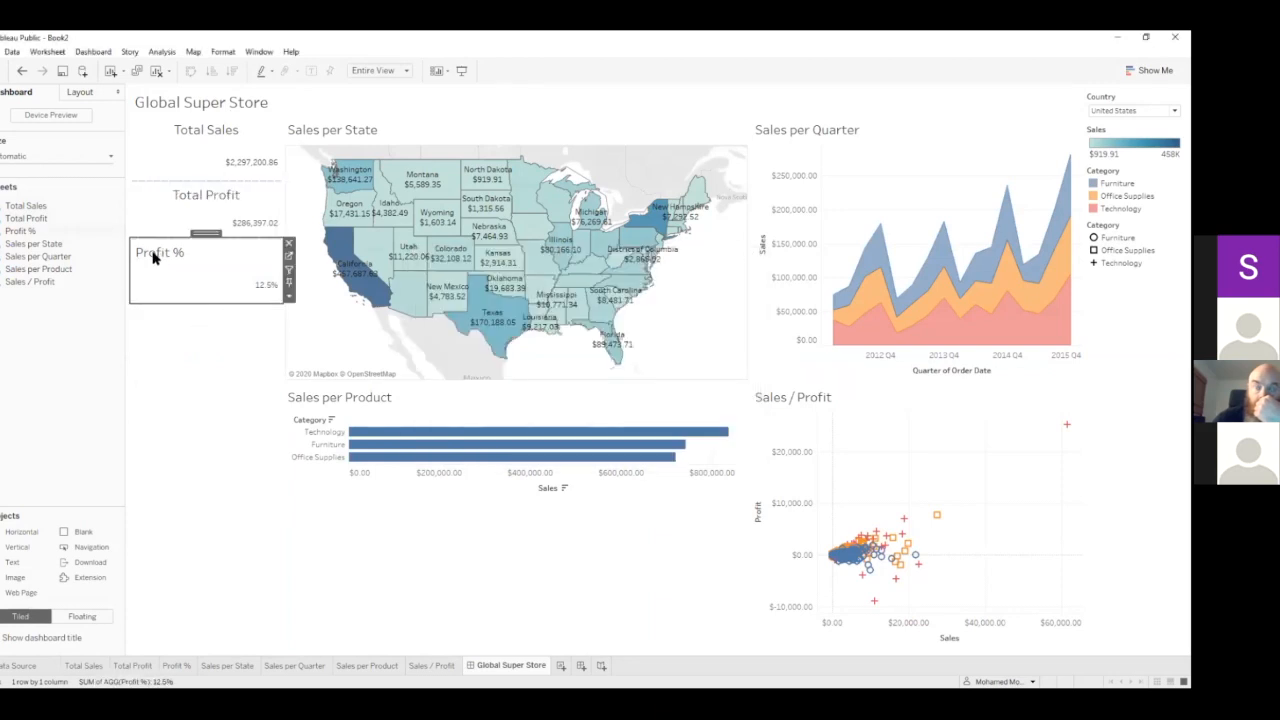
click(657, 281)
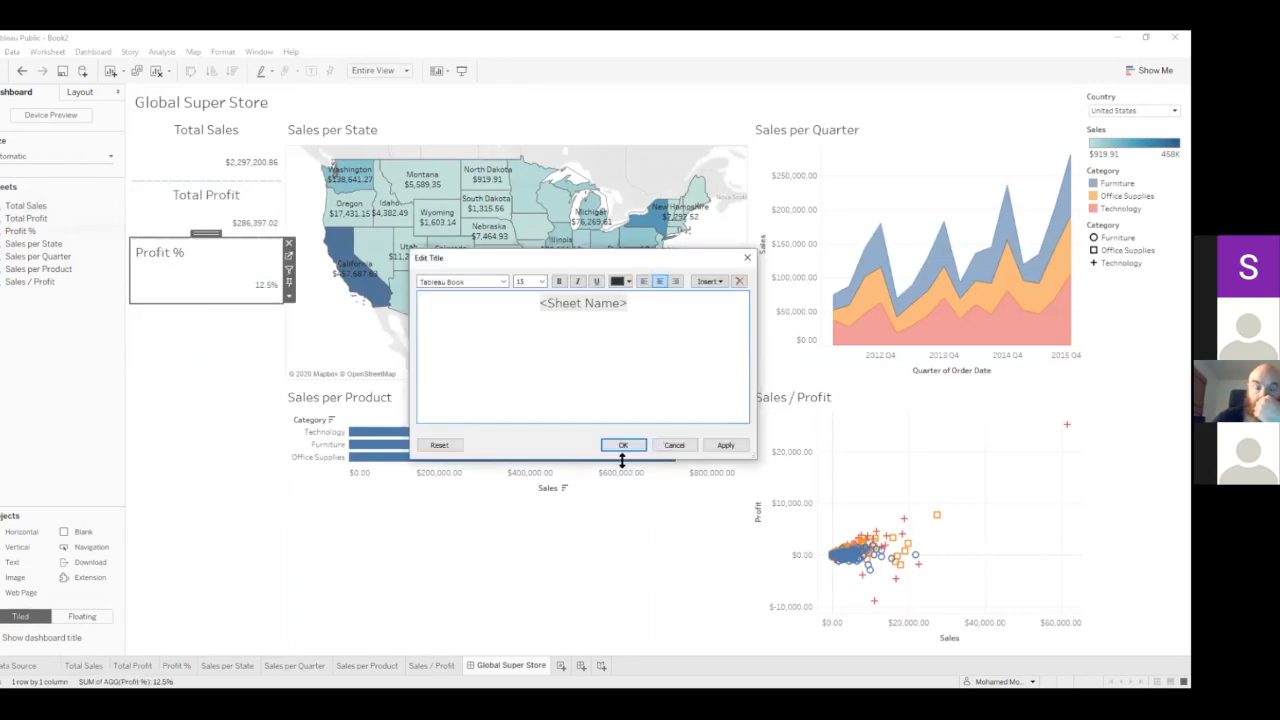
click(623, 445)
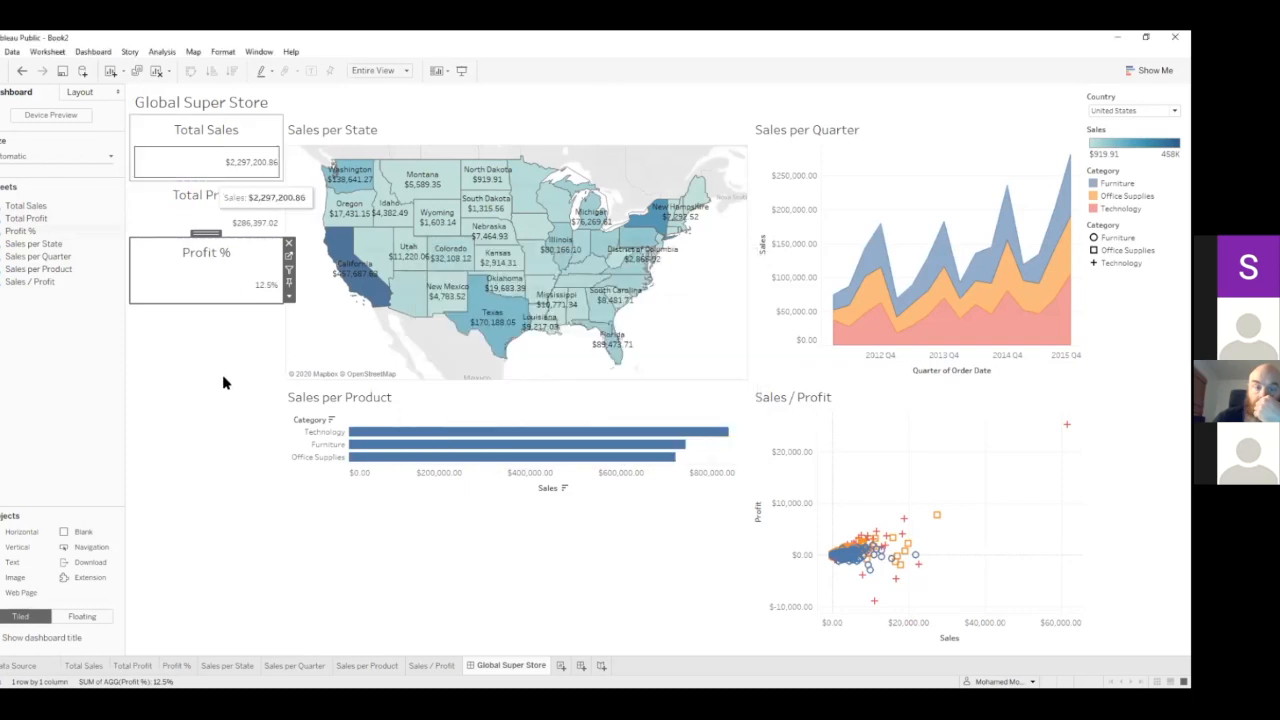
- Set the default pane alignment of the Total Sales sheet to horizontally centered
click(200, 166)
right_click(203, 176)
click(222, 217)
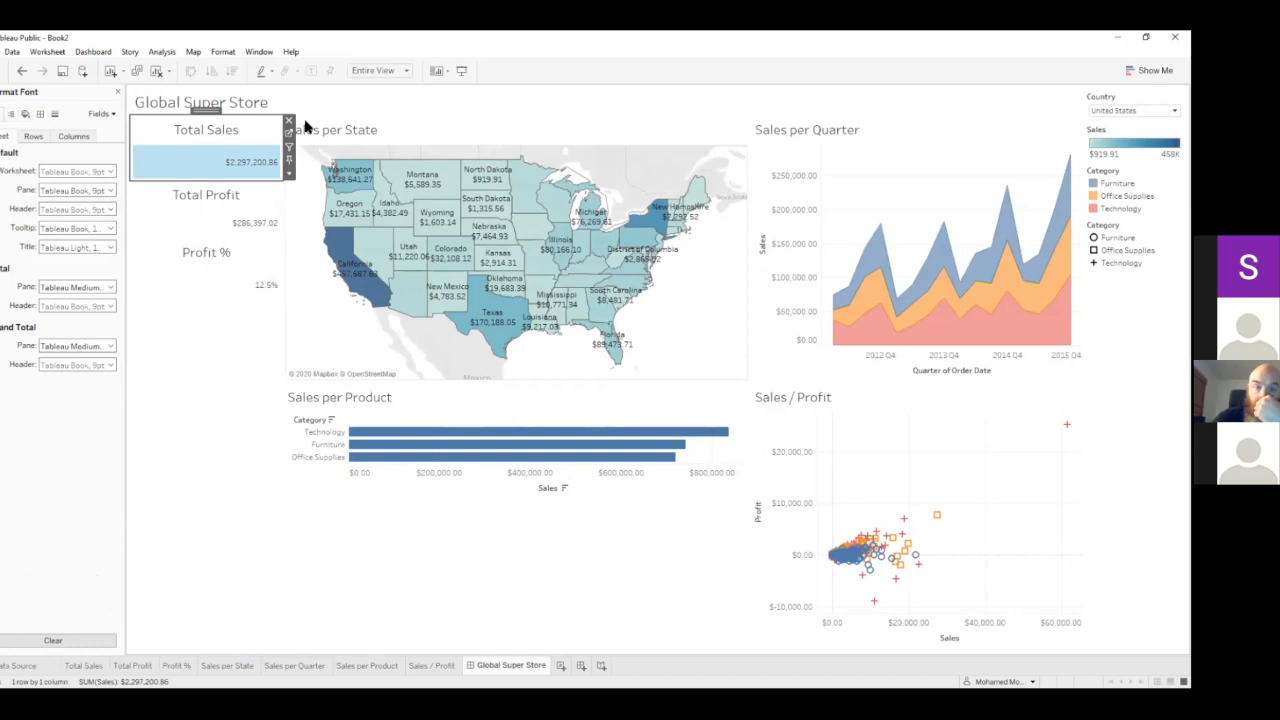
right_click(256, 158)
click(278, 209)
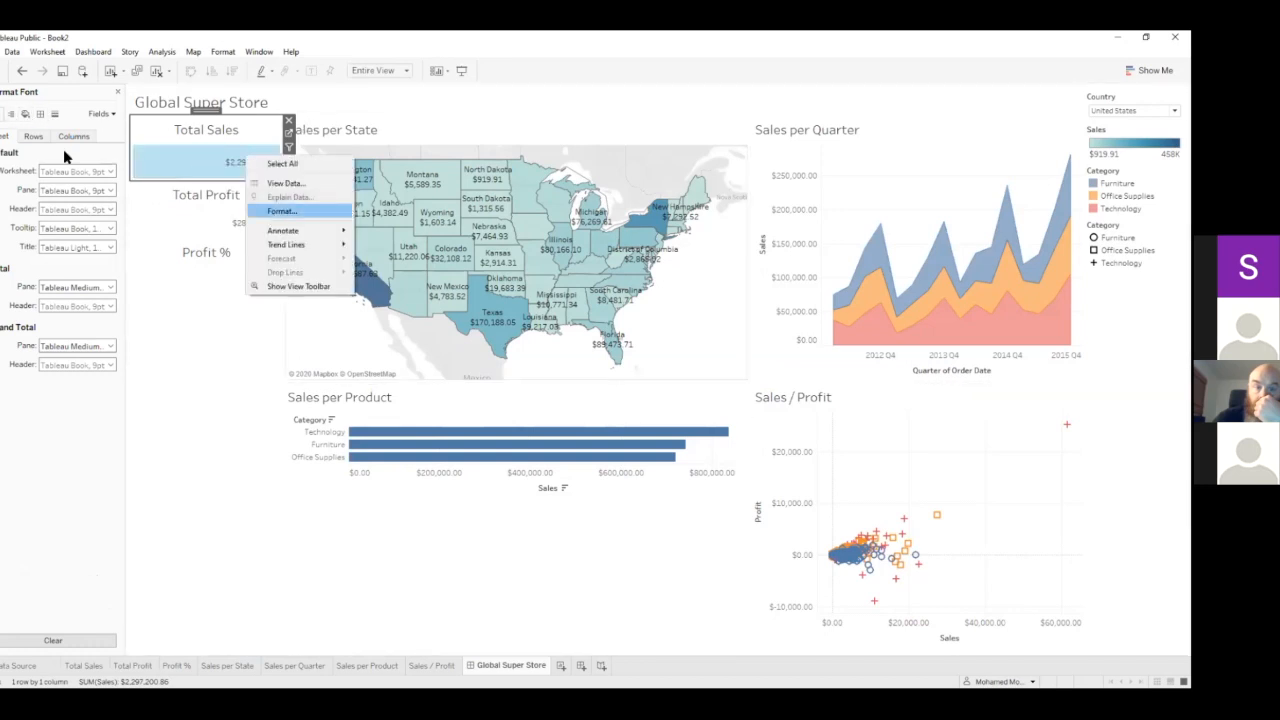
click(10, 113)
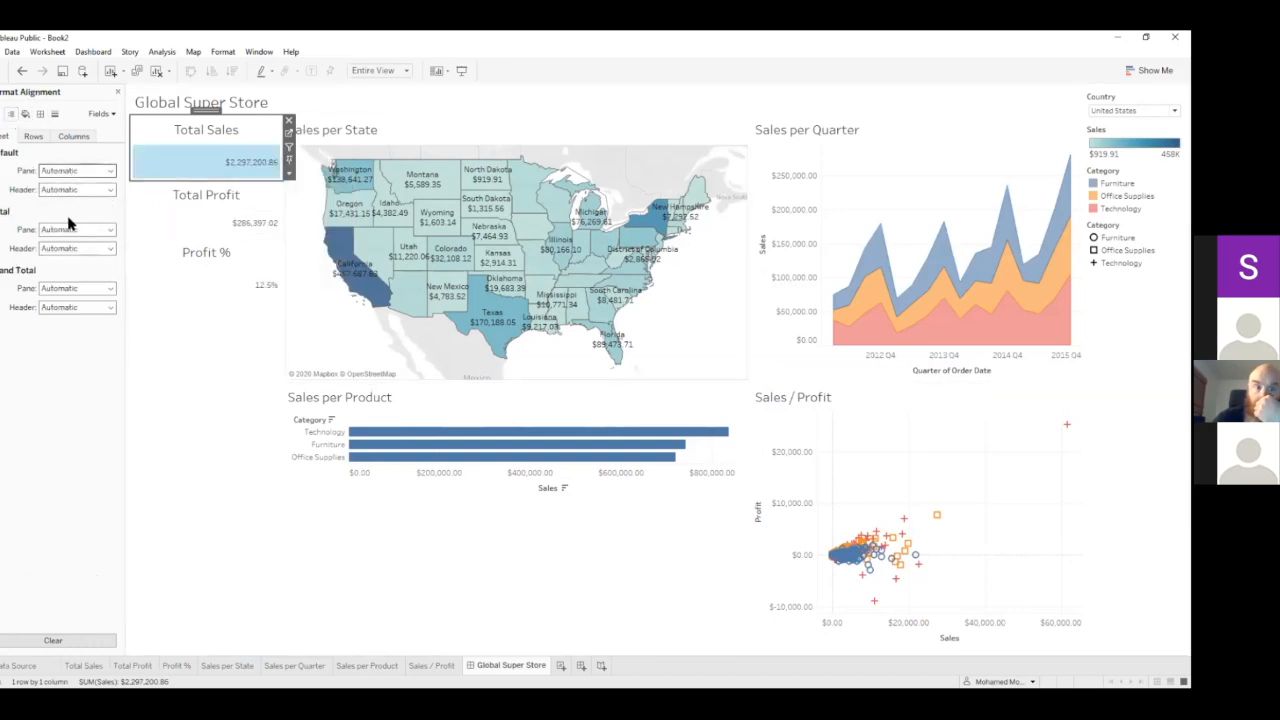
click(75, 171)
click(71, 222)
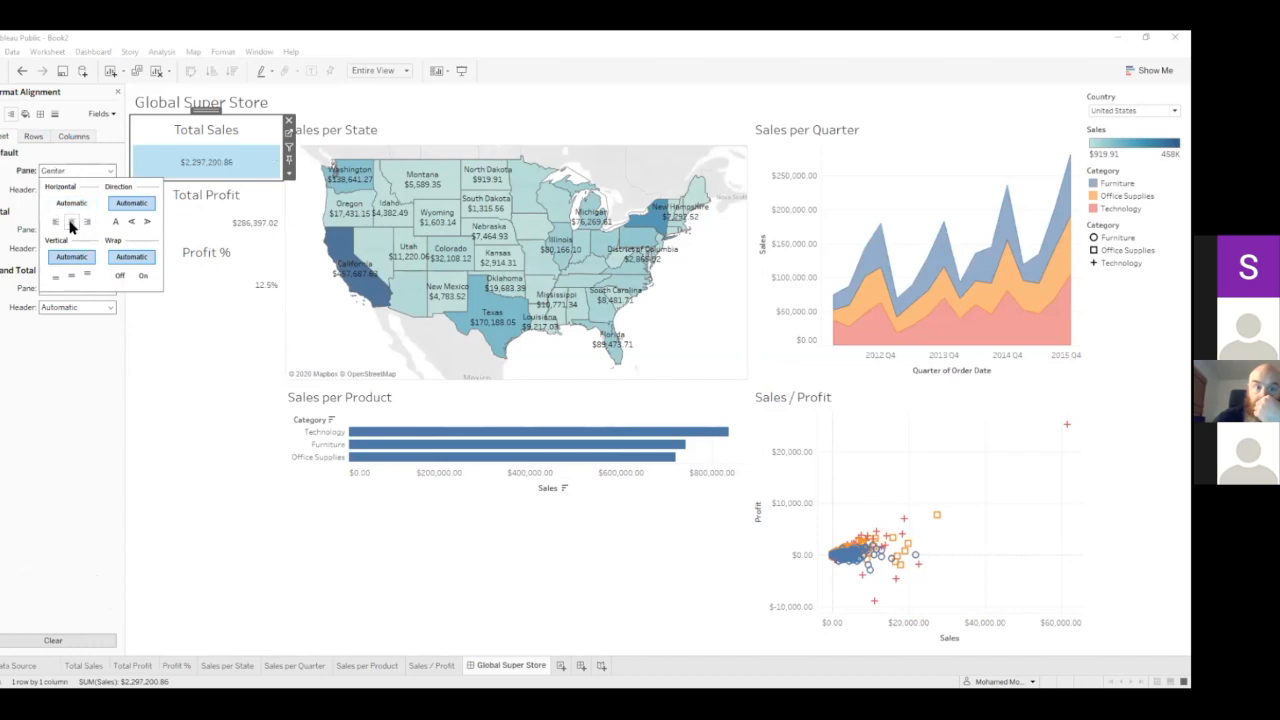
- Set the worksheet font colour of the Total Profit sheet to blue
right_click(212, 220)
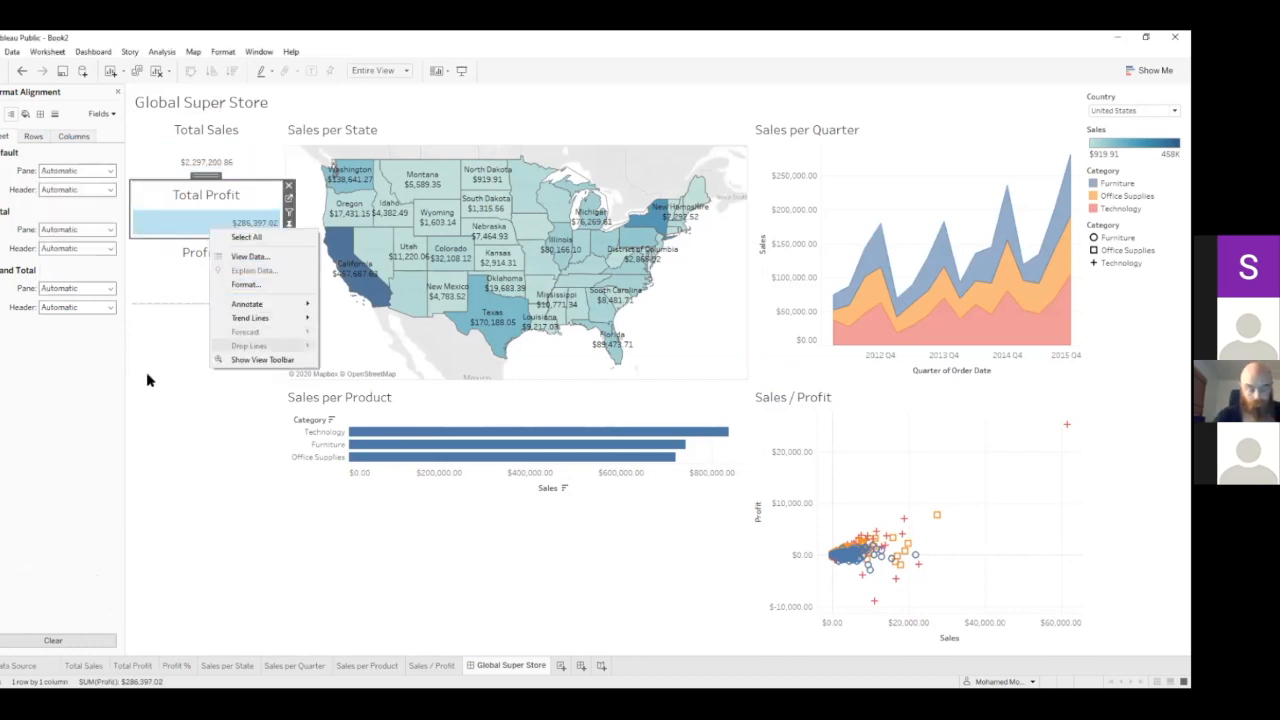
click(70, 391)
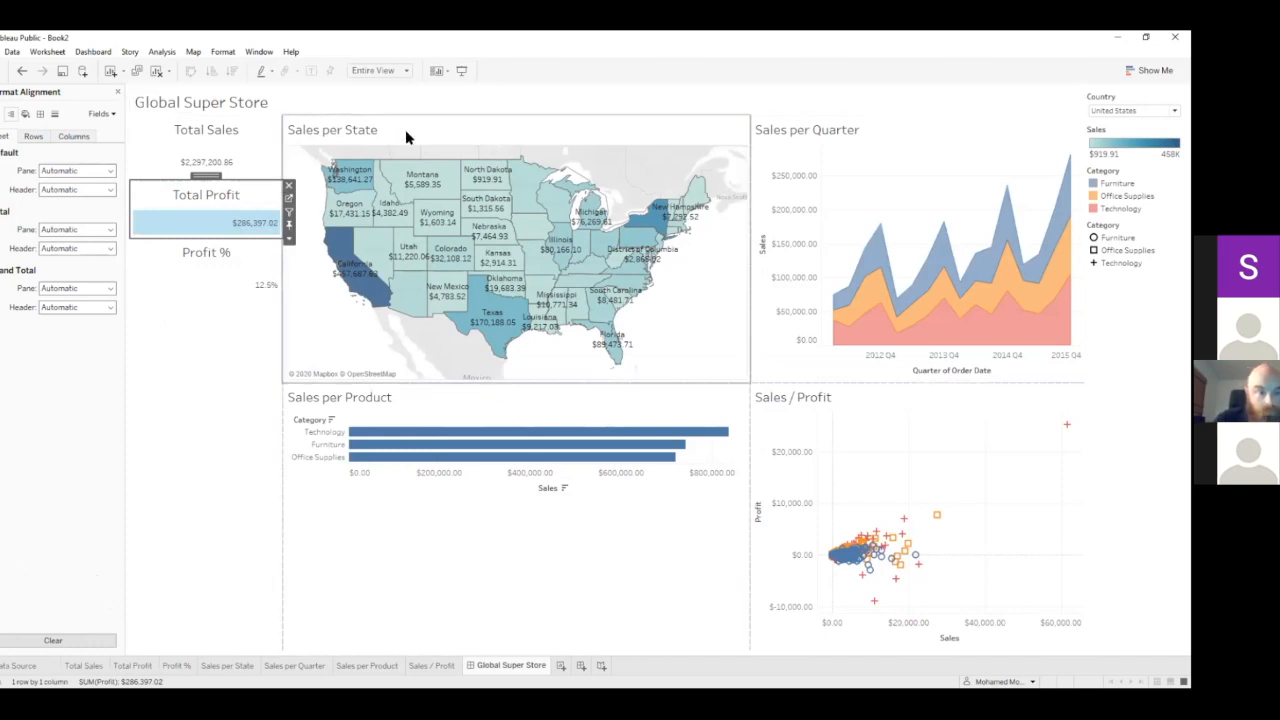
click(207, 199)
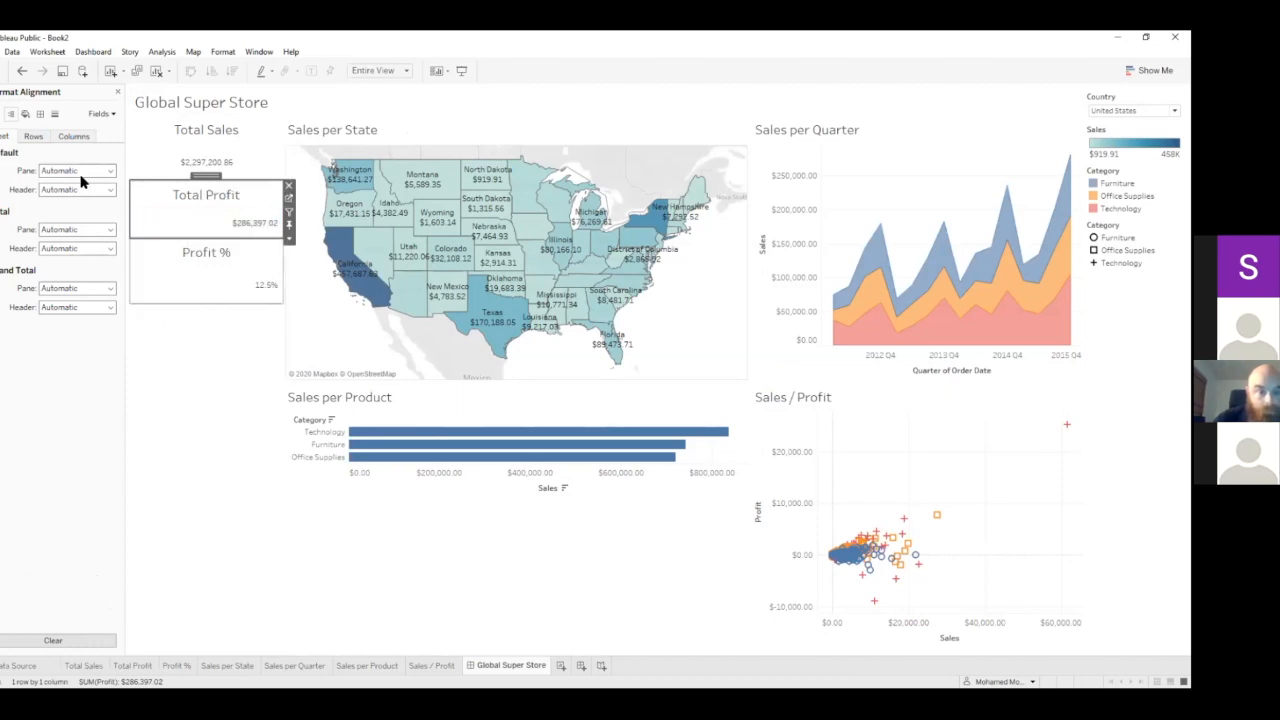
click(2, 113)
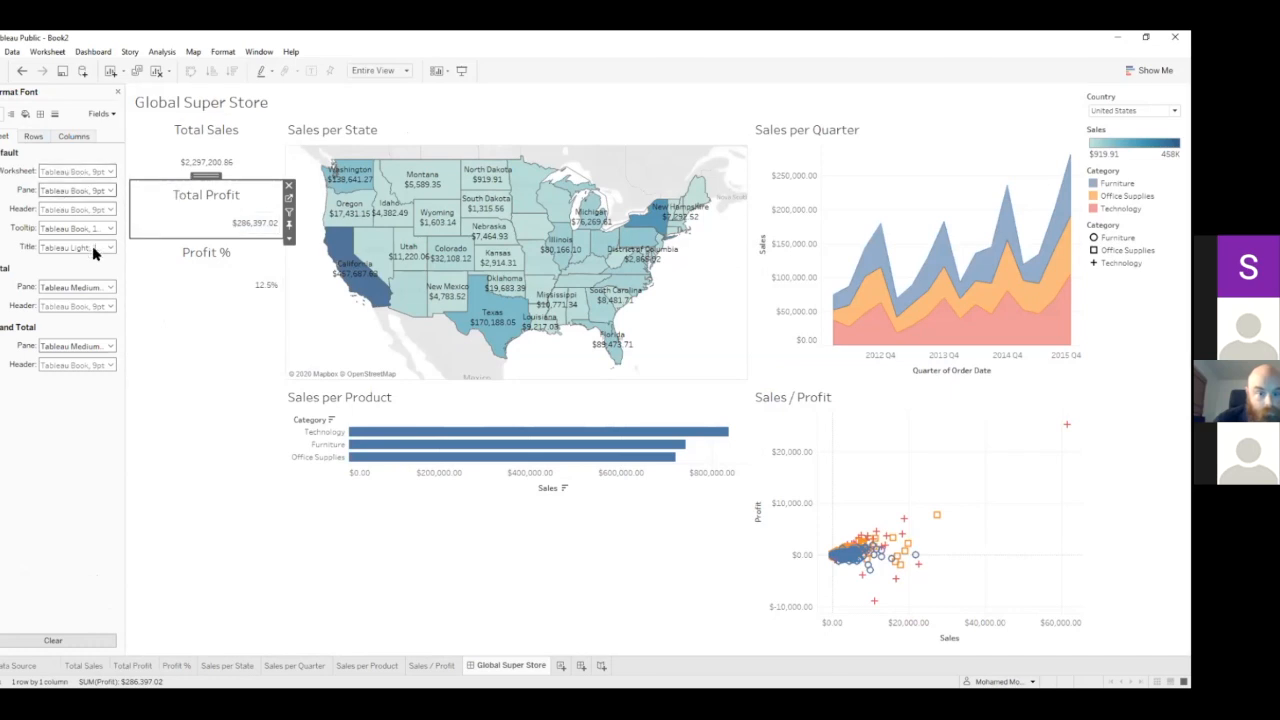
click(55, 206)
click(16, 175)
click(113, 228)
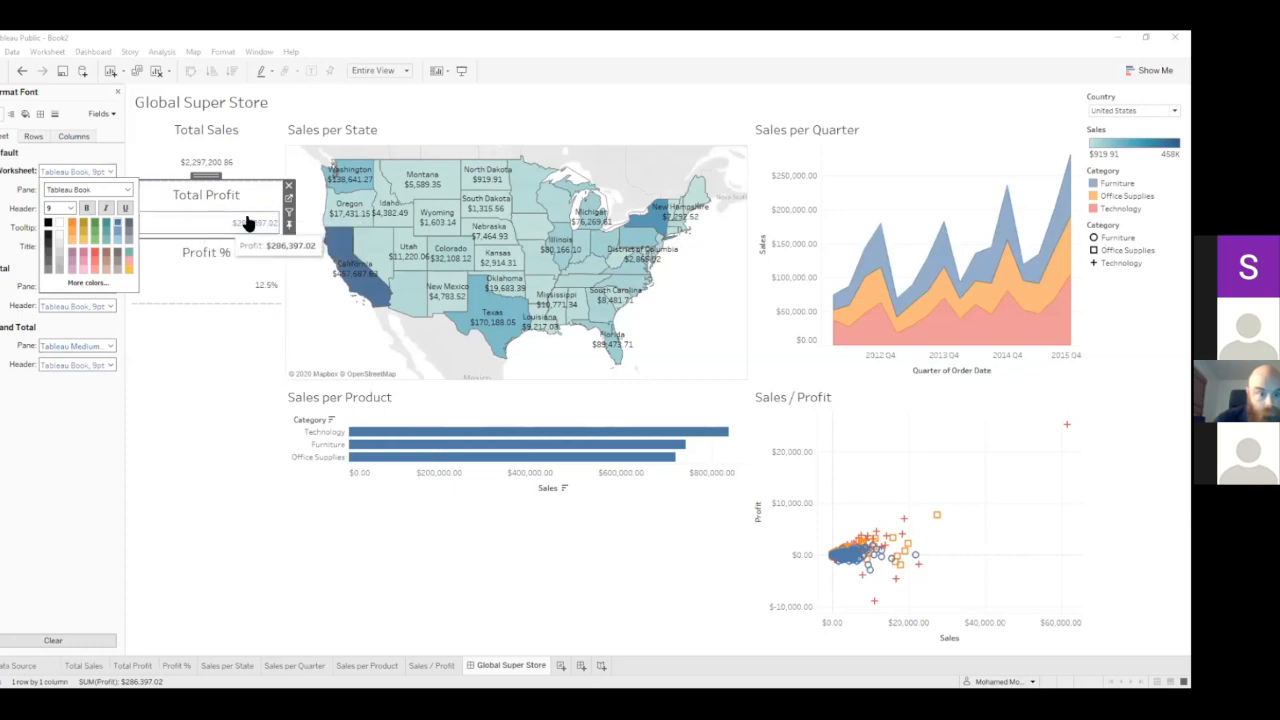
click(197, 178)
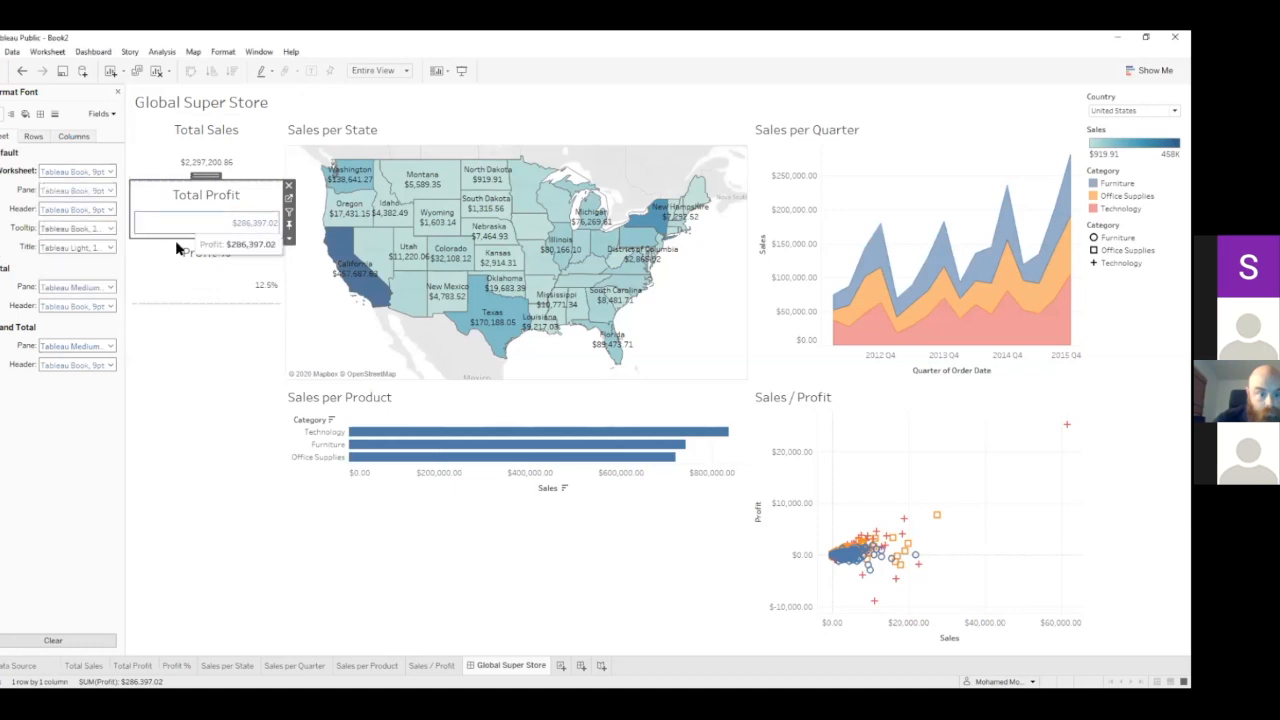
- Recolour the Total Profit sheet's title blue to match its figure
double_click(580, 300)
click(629, 286)
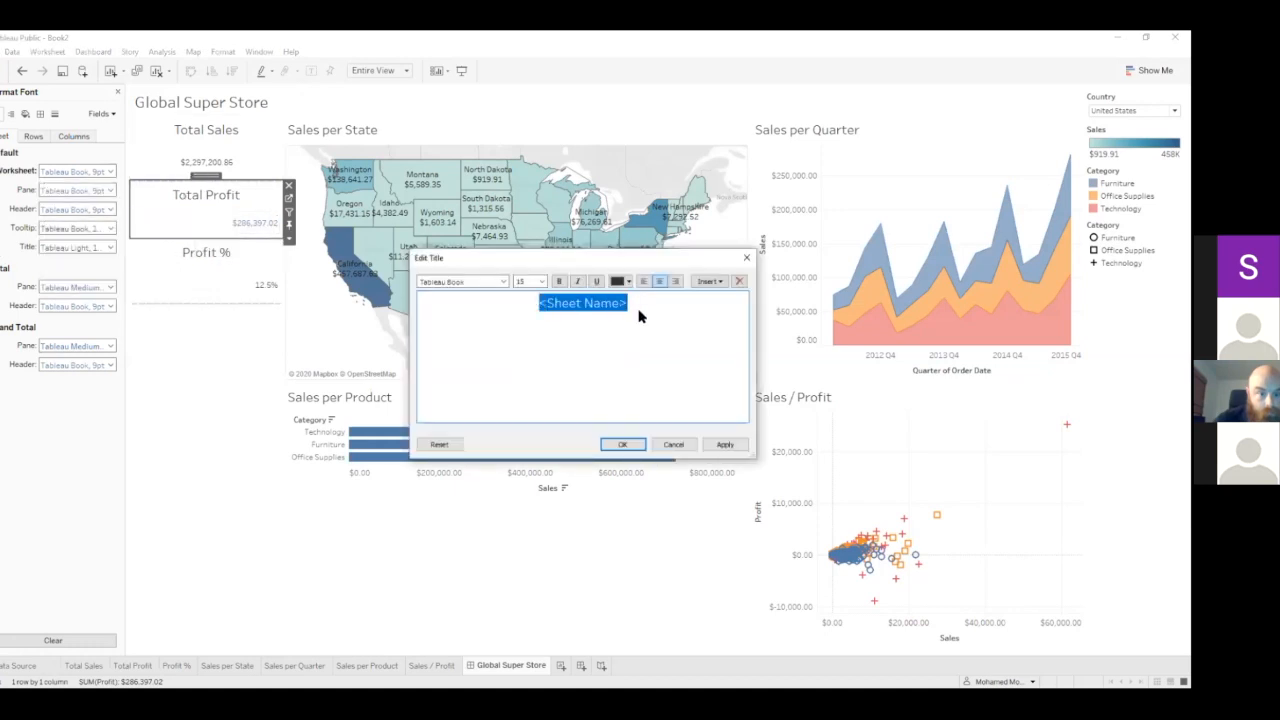
click(687, 297)
click(560, 282)
click(620, 444)
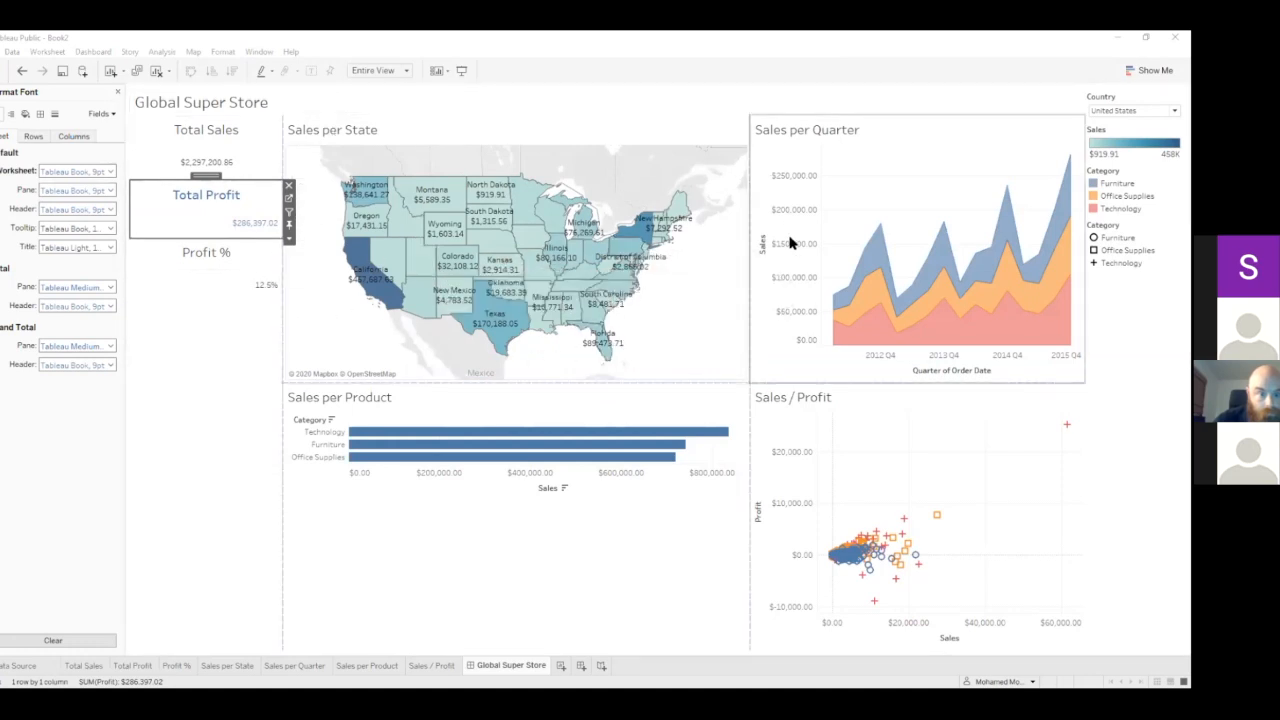
- Create a second dashboard and delete its Phone layout
click(582, 670)
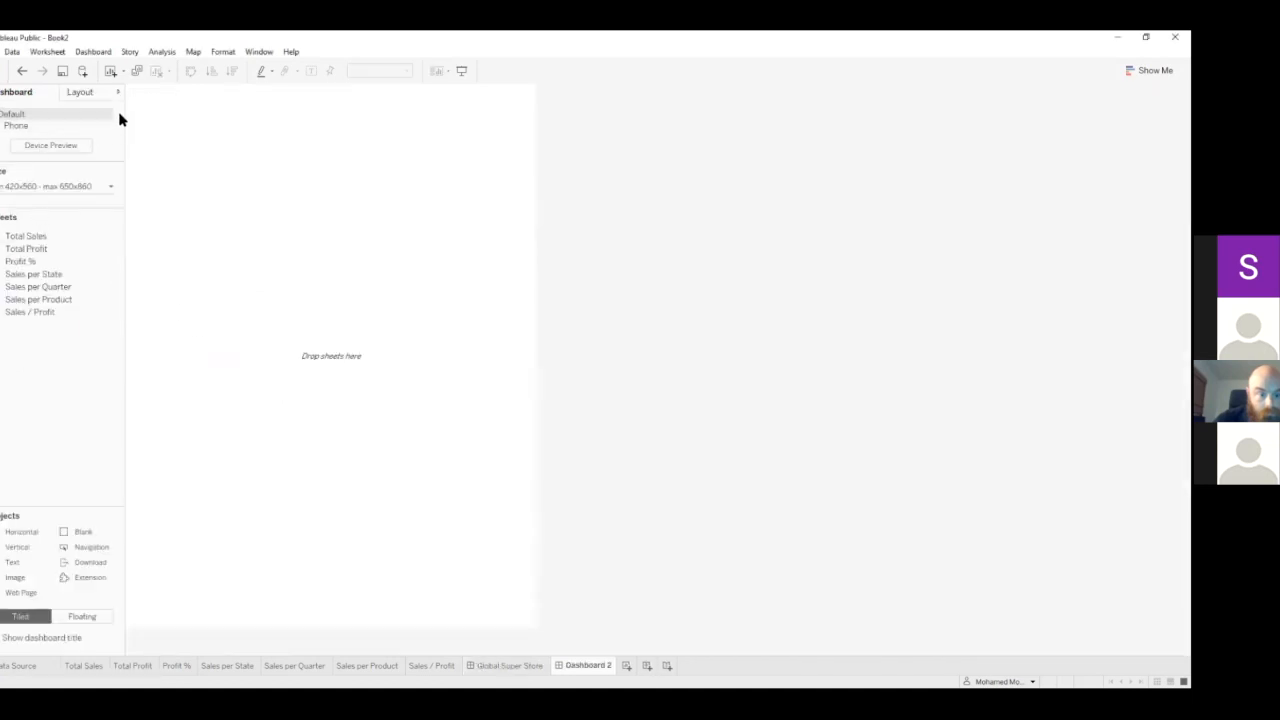
click(105, 125)
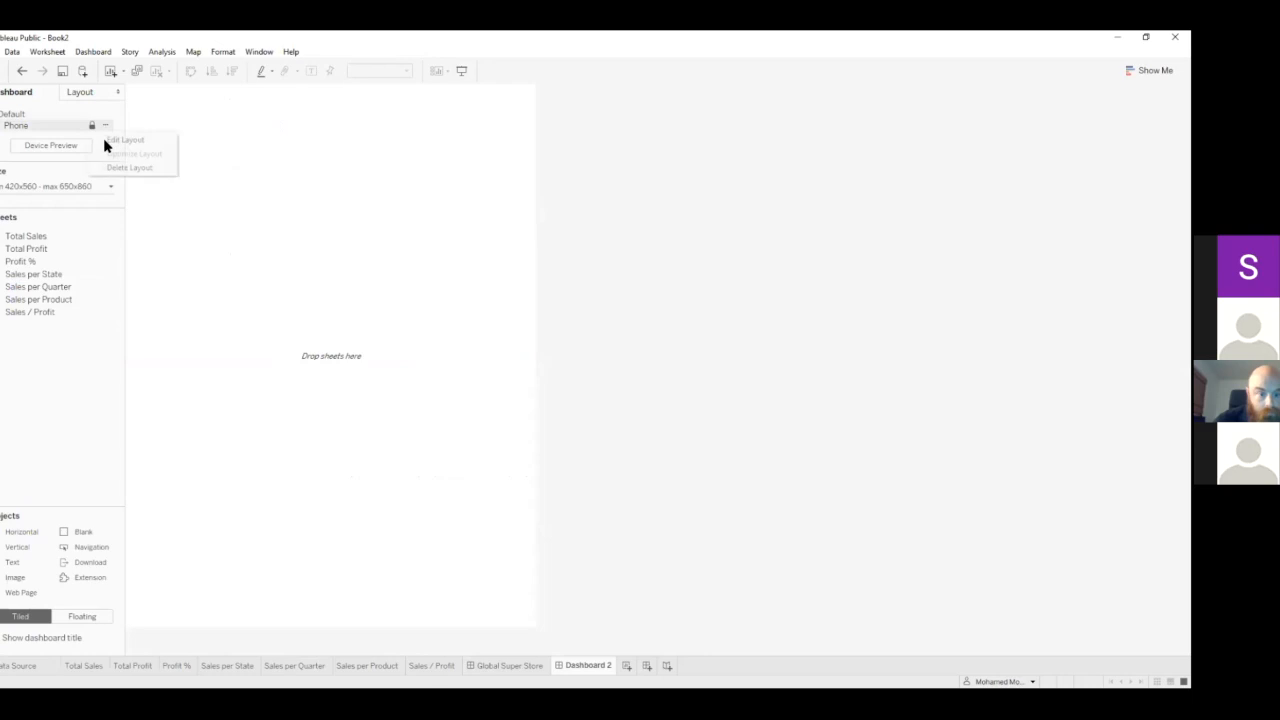
click(118, 167)
- Add the Total Sales sheet to the new dashboard and set the dashboard size to Automatic
double_click(58, 207)
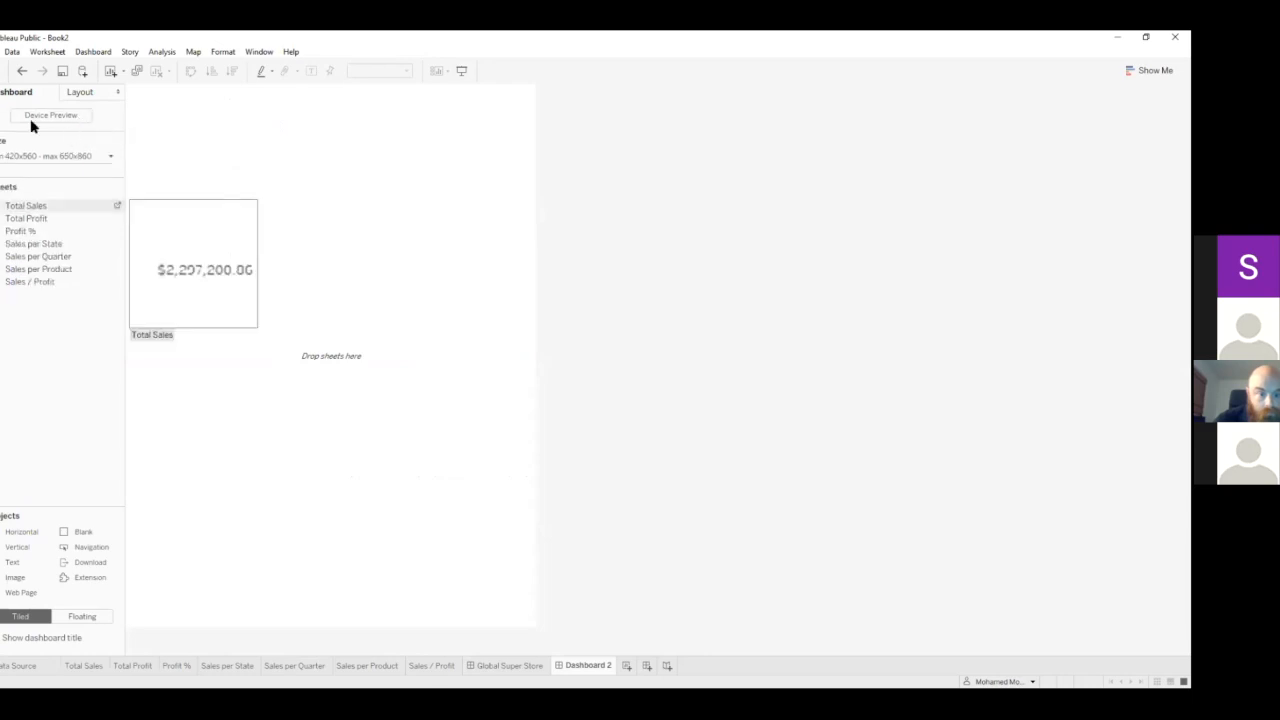
click(40, 157)
click(36, 178)
click(34, 199)
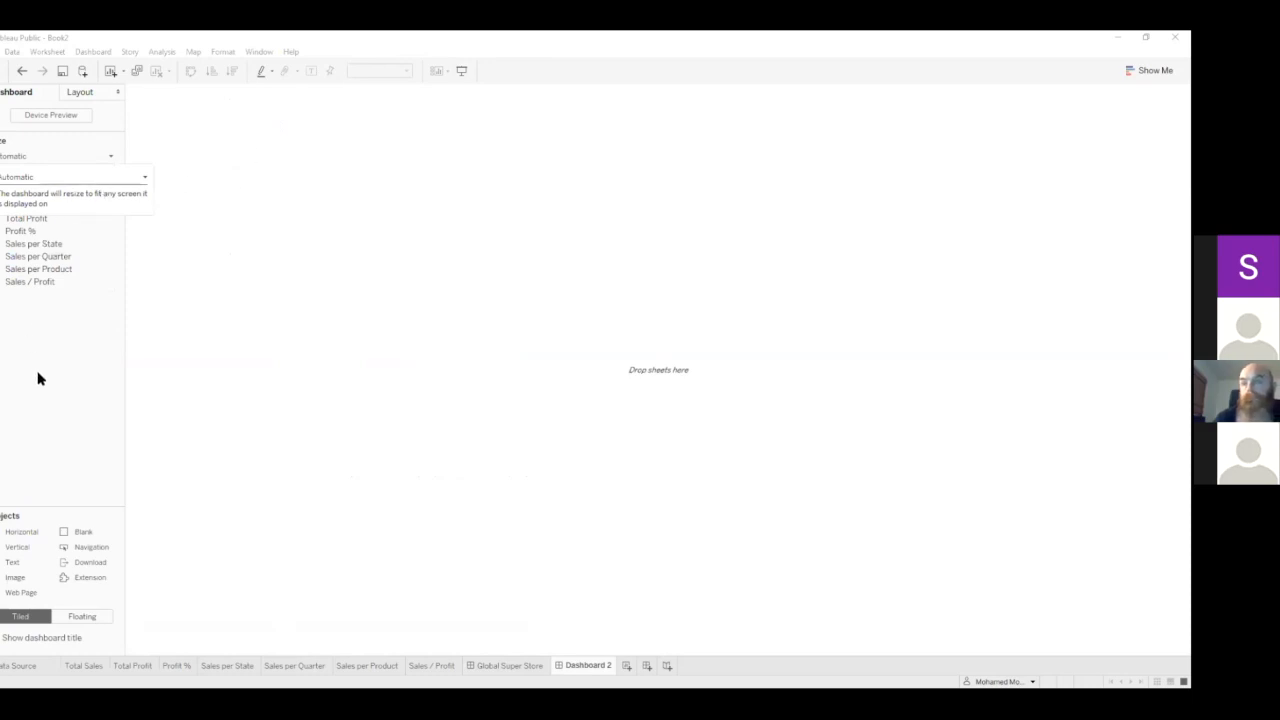
- Try adding the Total Profit and Profit % sheets to the new dashboard and undo the last changes
double_click(27, 219)
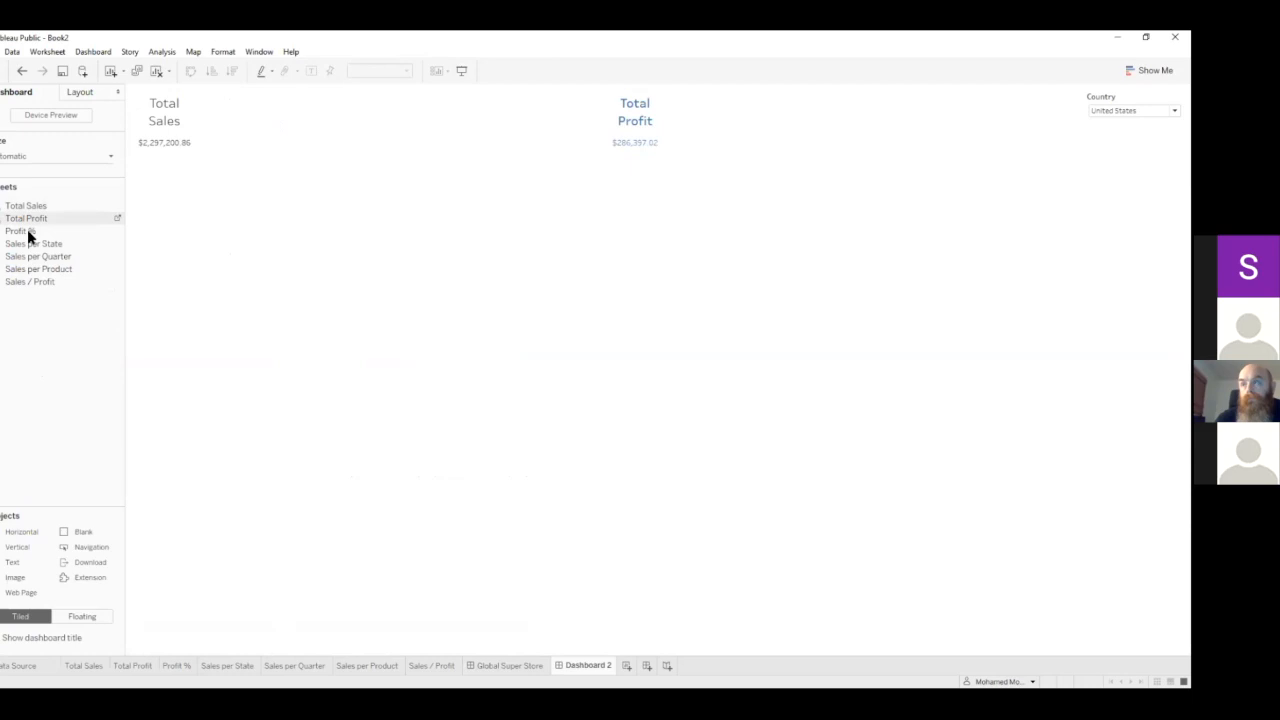
double_click(27, 230)
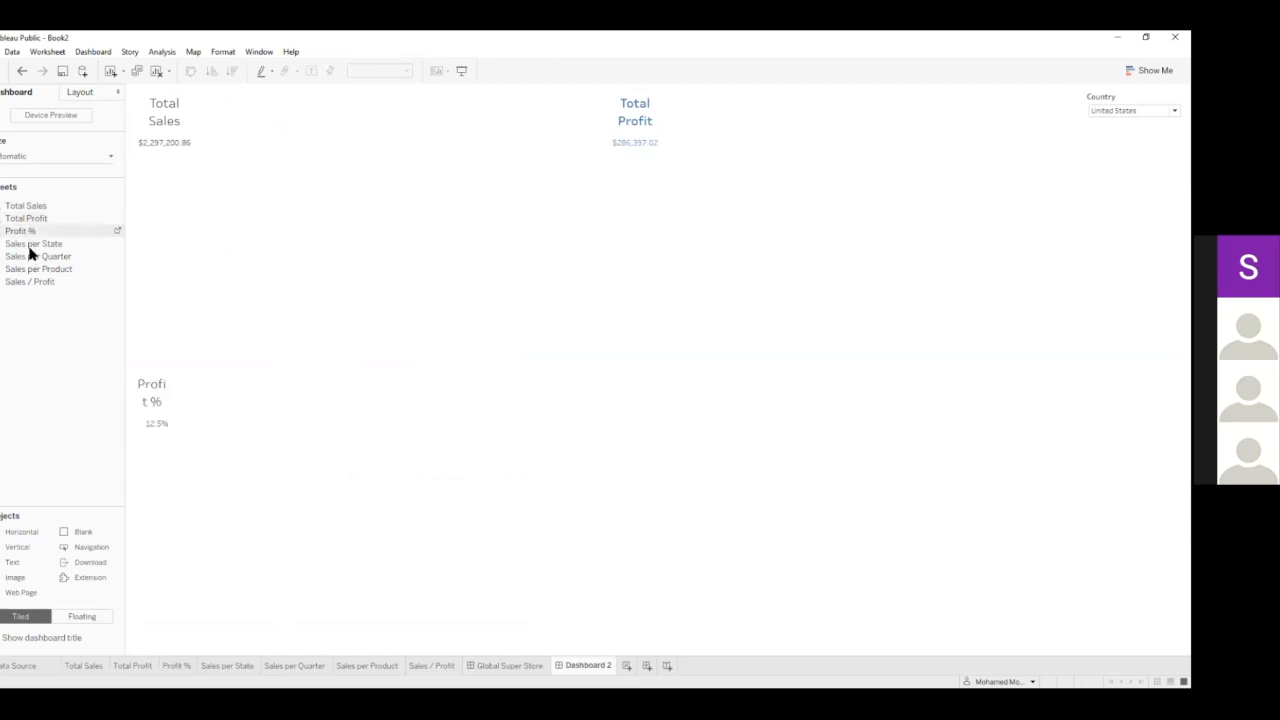
click(30, 247)
click(25, 73)
click(25, 73)
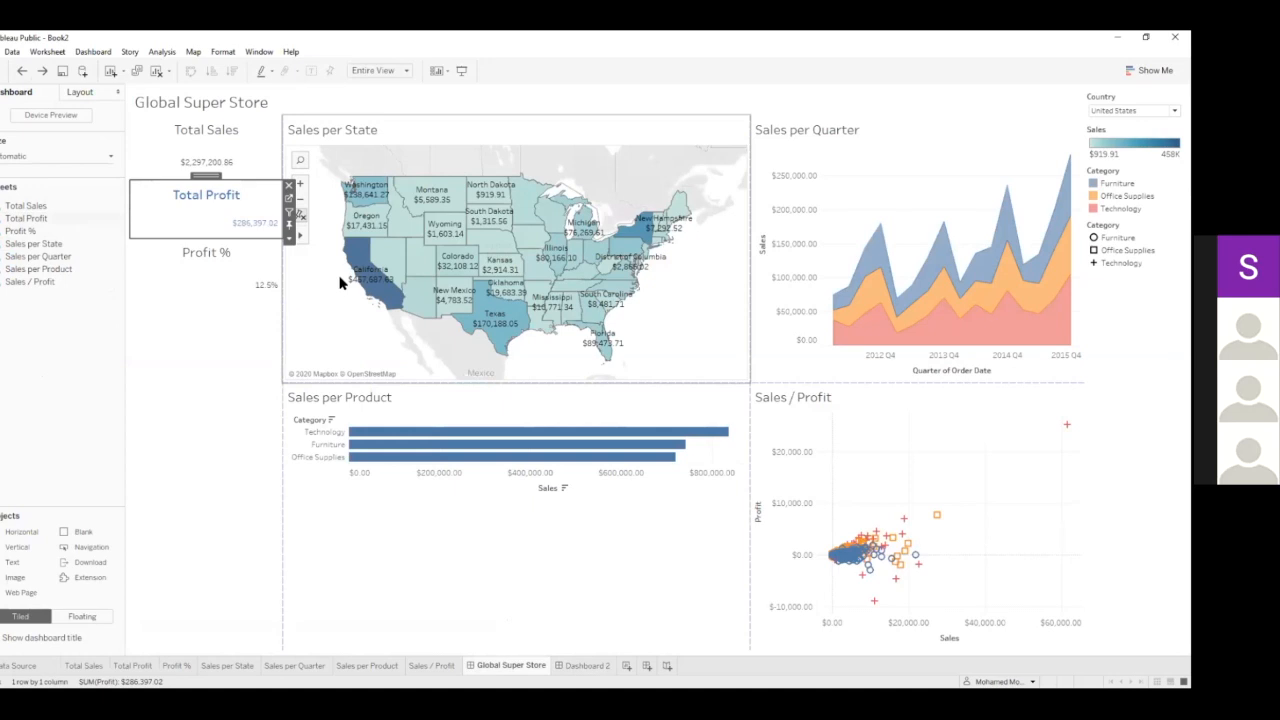
- Review the individual worksheets from Total Sales to Sales / Profit and compare them with the Global Super Store dashboard
click(83, 668)
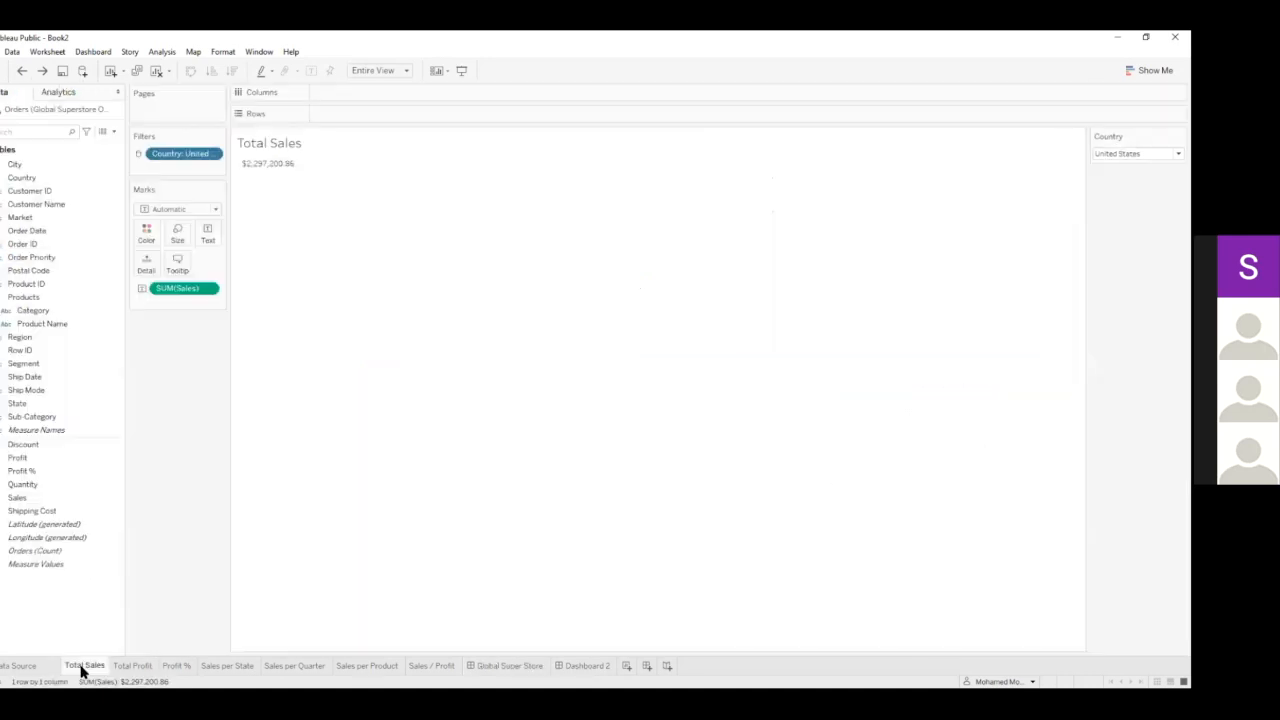
click(123, 668)
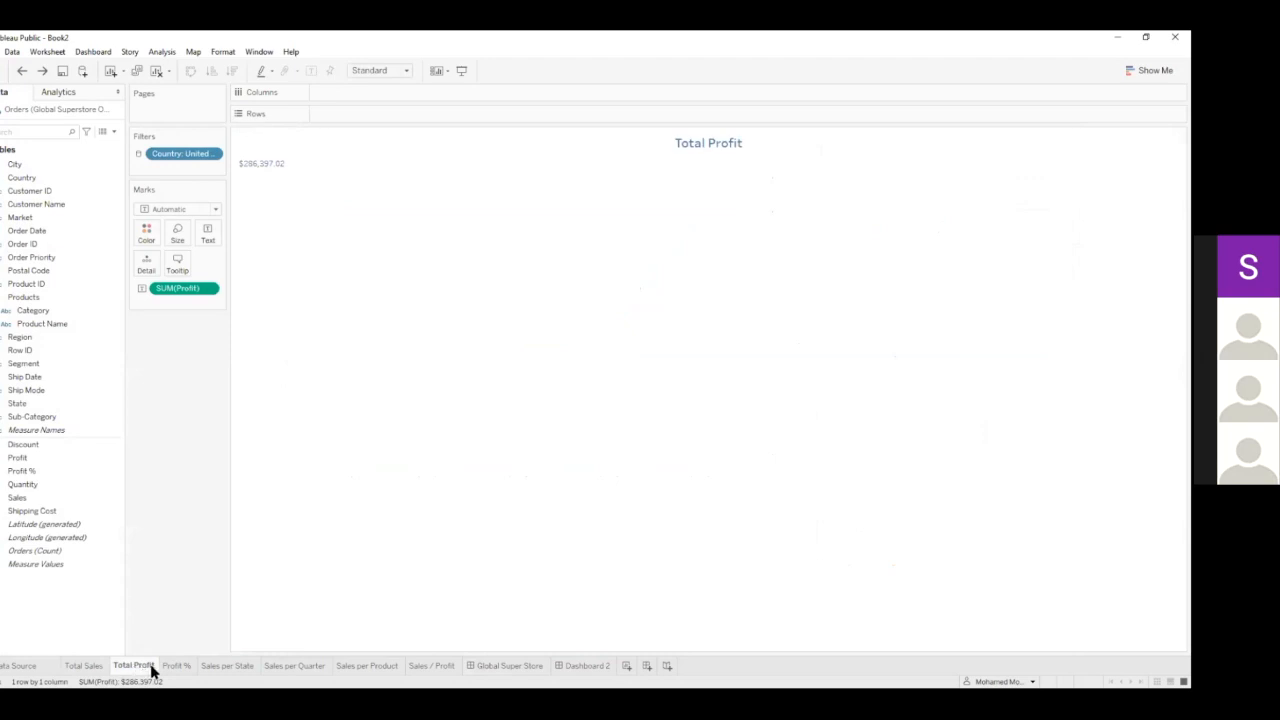
click(171, 666)
click(86, 666)
click(145, 666)
click(226, 665)
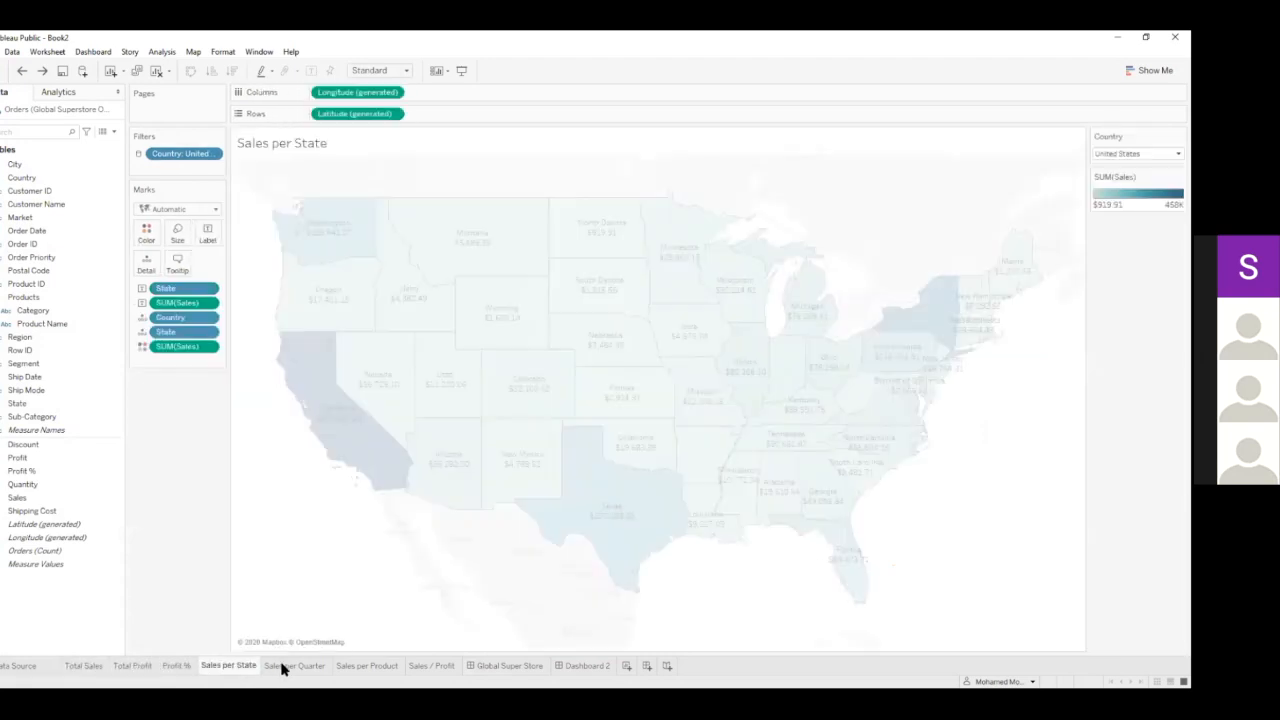
click(383, 668)
click(433, 666)
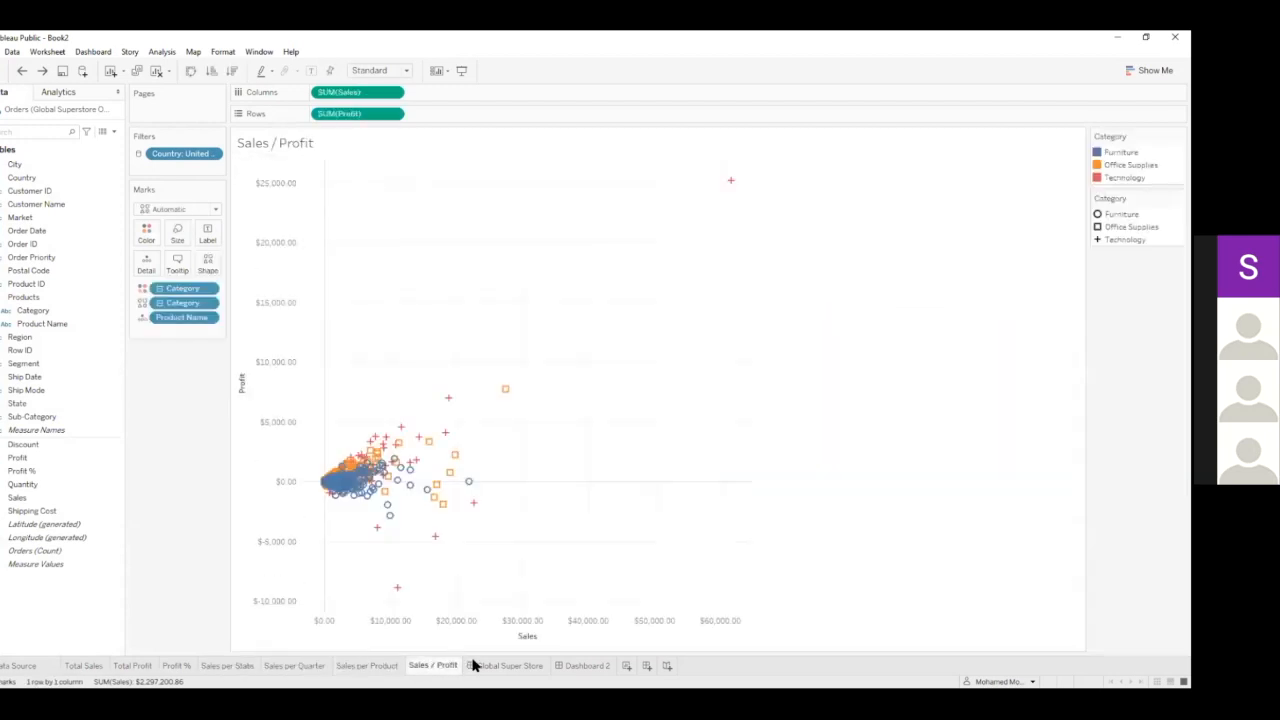
click(487, 667)
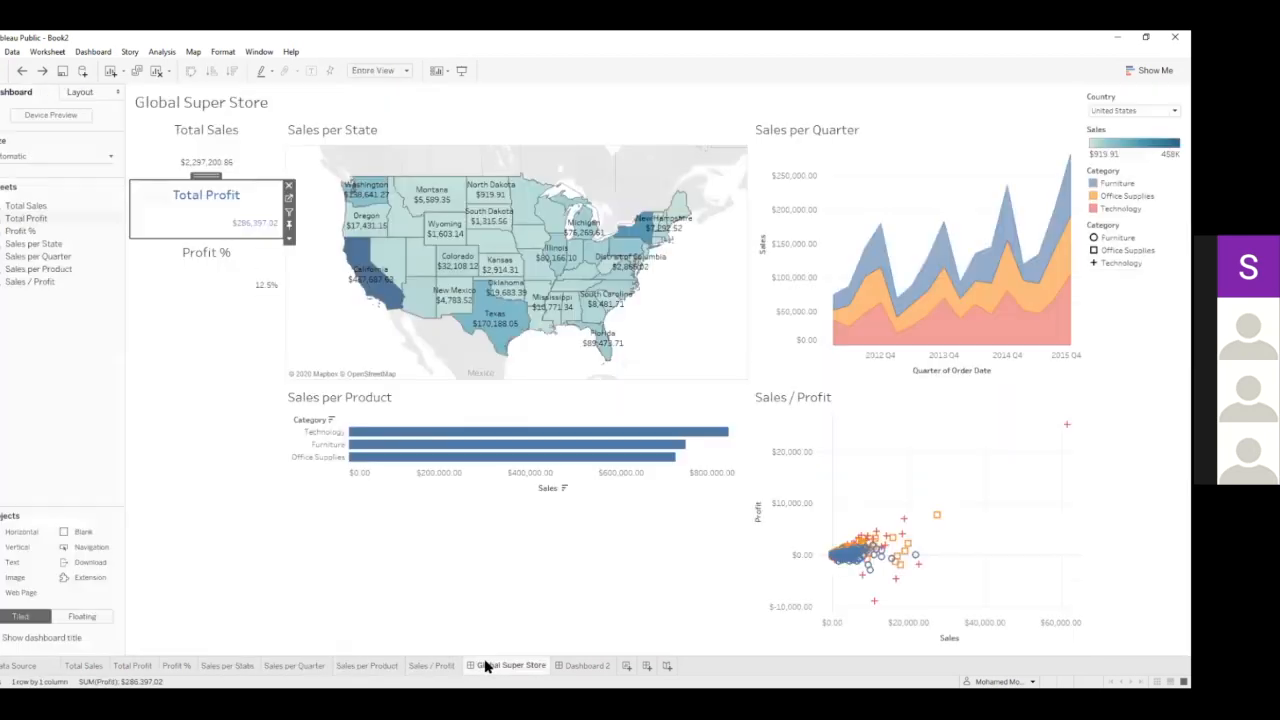
click(415, 667)
click(355, 667)
click(316, 668)
click(238, 667)
click(176, 667)
click(133, 666)
click(95, 665)
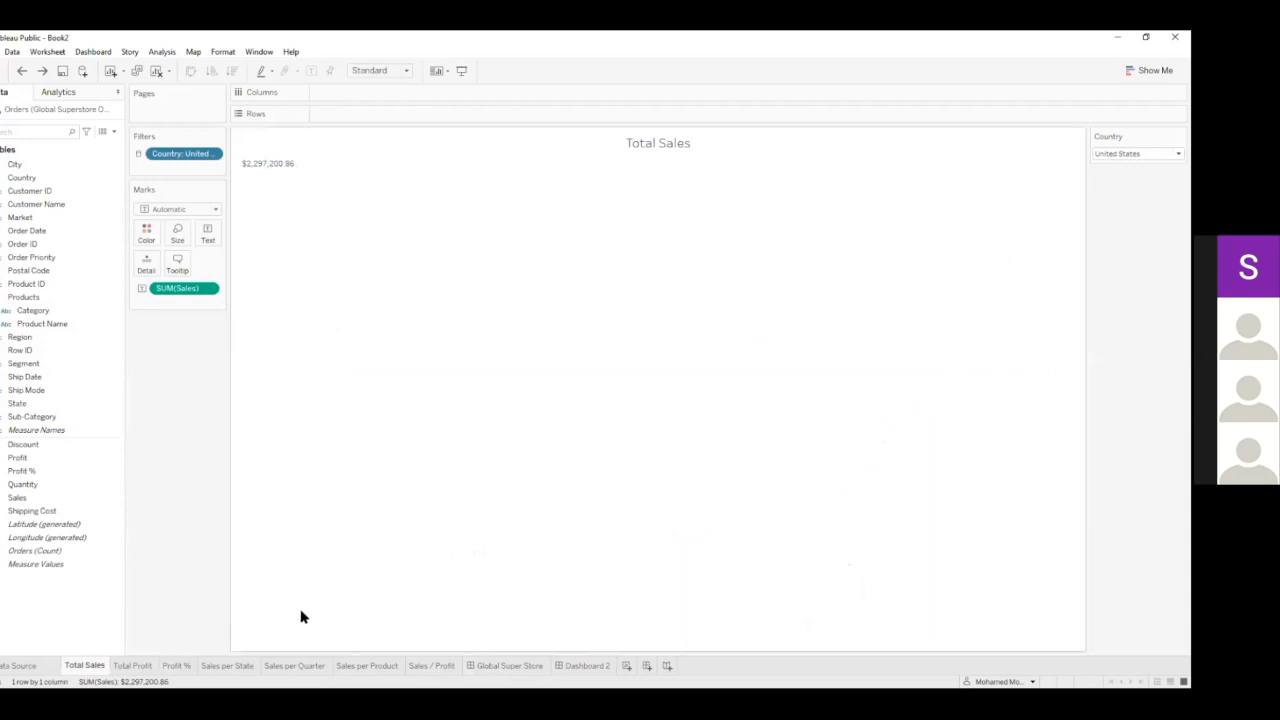
click(500, 666)
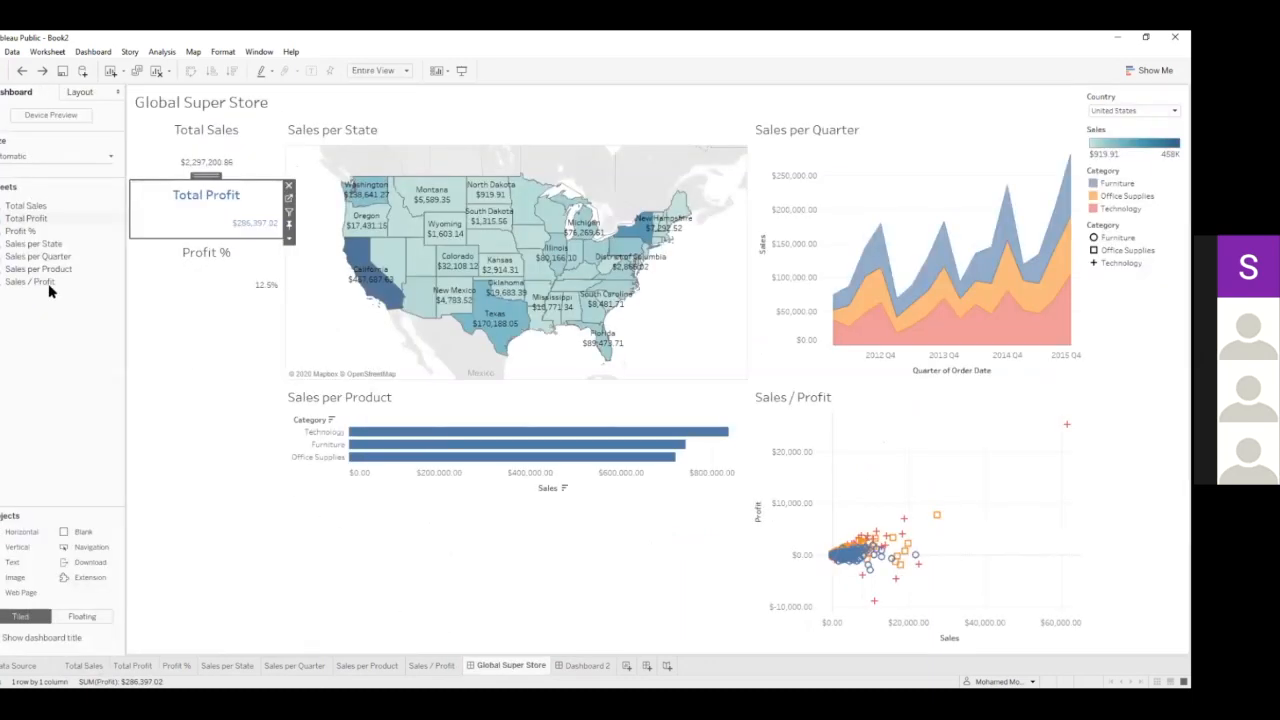
mouse_move(38, 211)
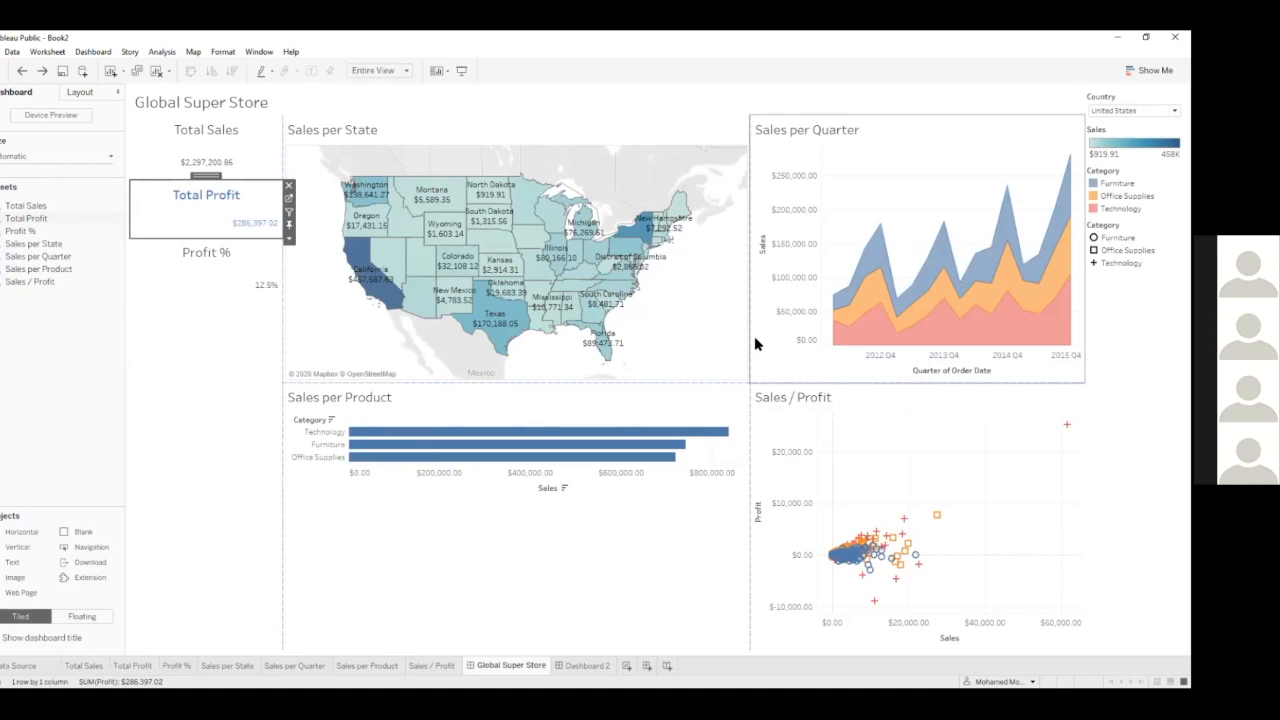
- Delete Dashboard 2 from the workbook
right_click(599, 661)
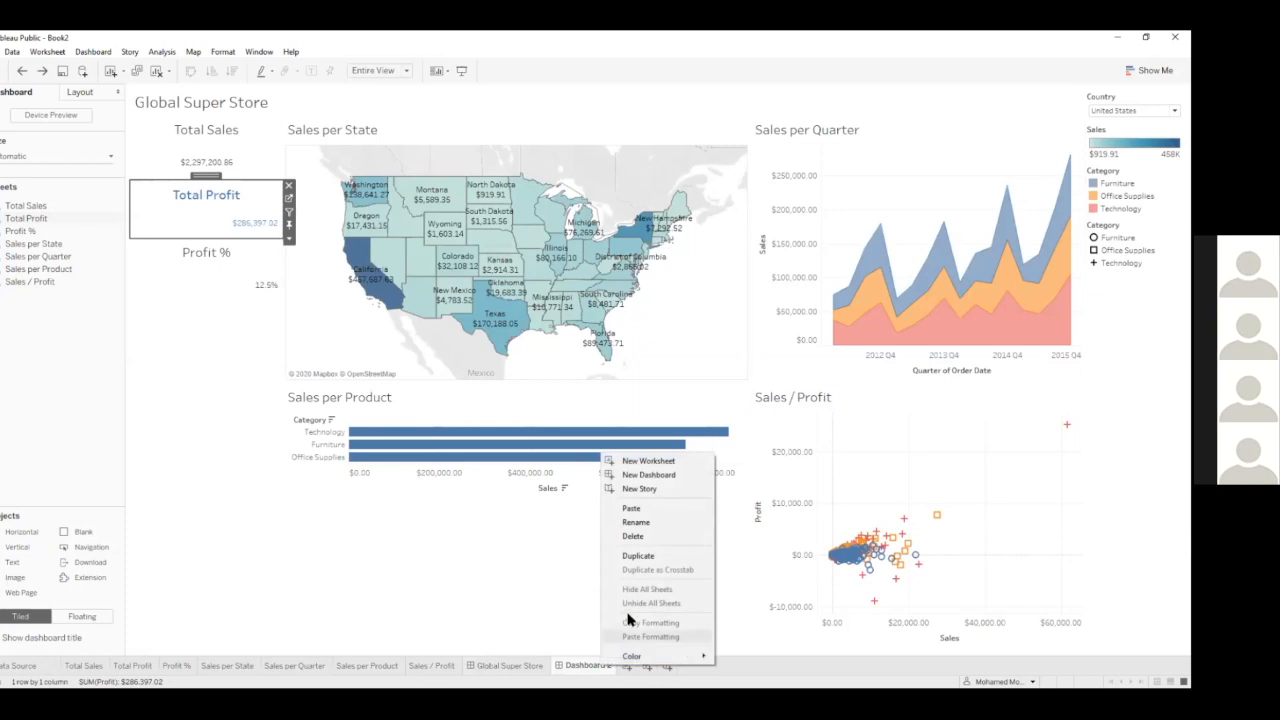
click(645, 538)
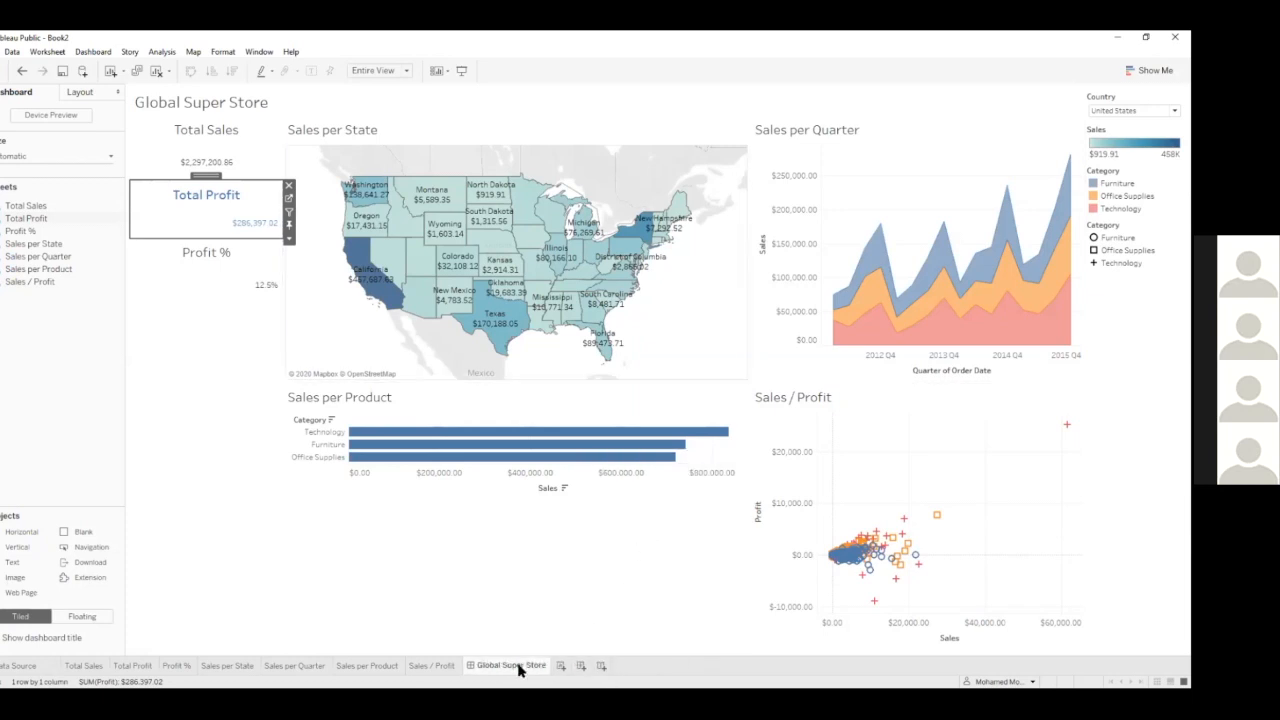
- Create a blank dashboard and delete it again, two times in a row
click(581, 666)
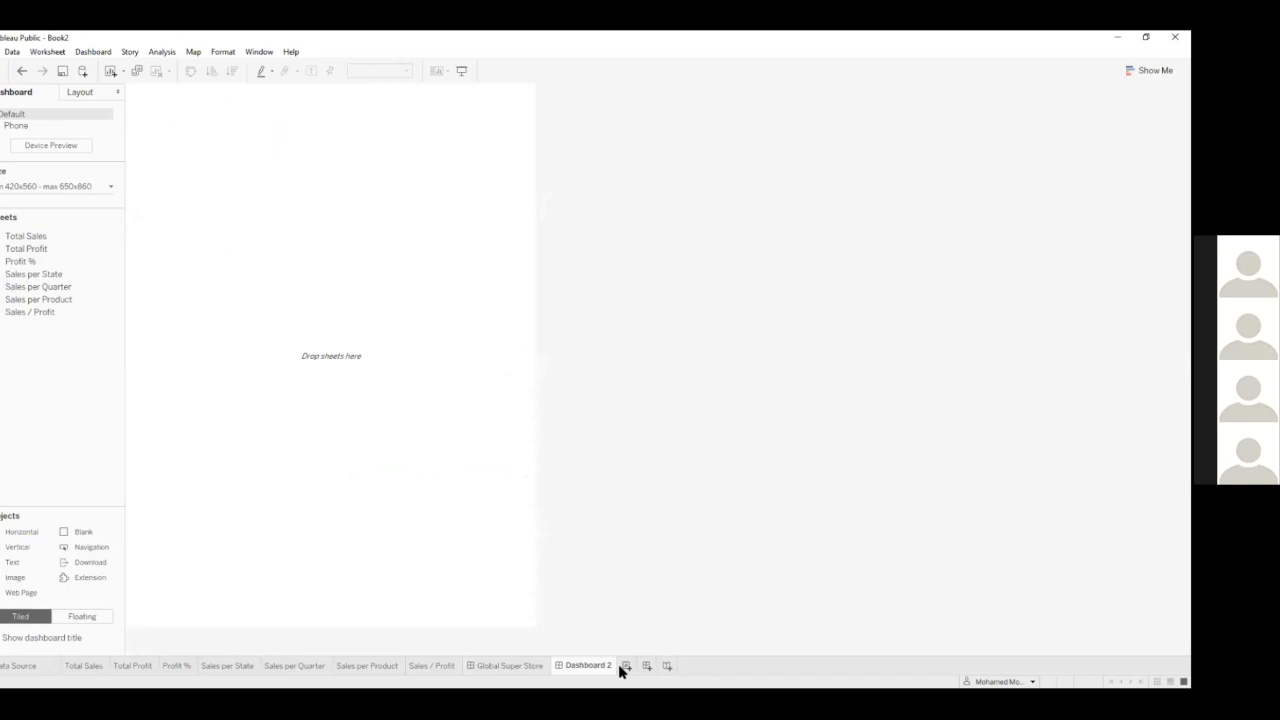
right_click(600, 666)
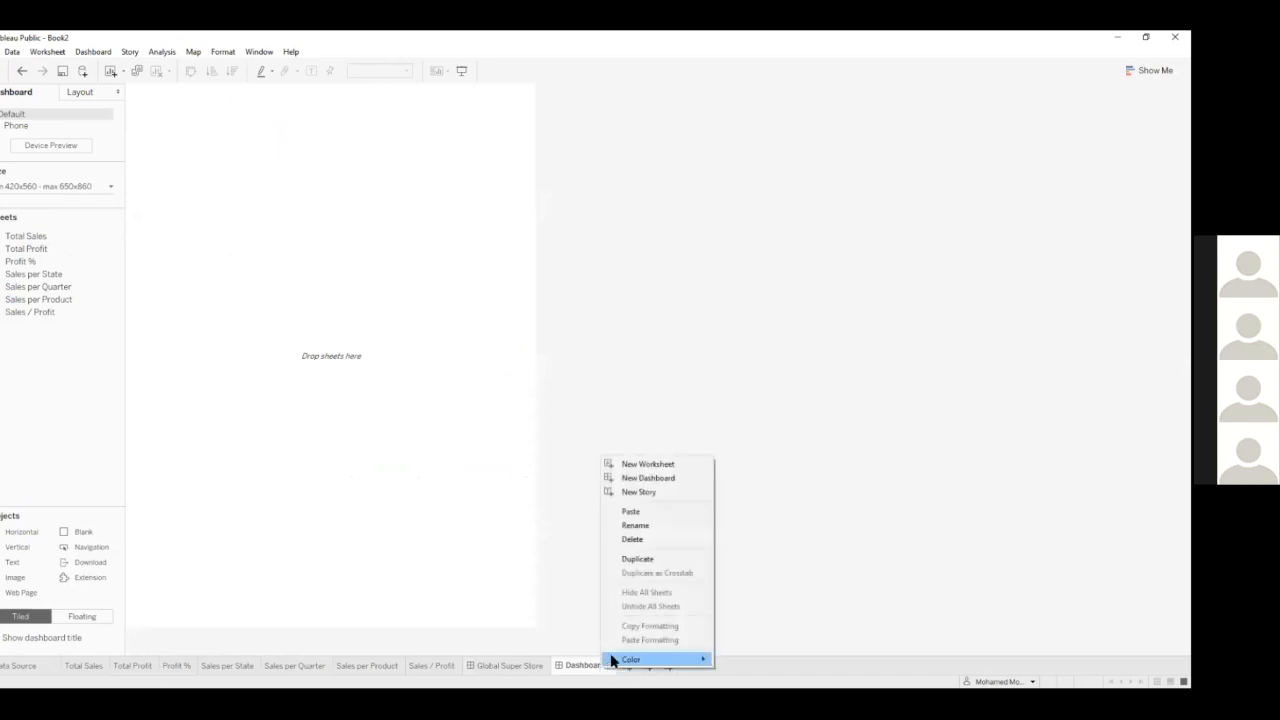
click(652, 546)
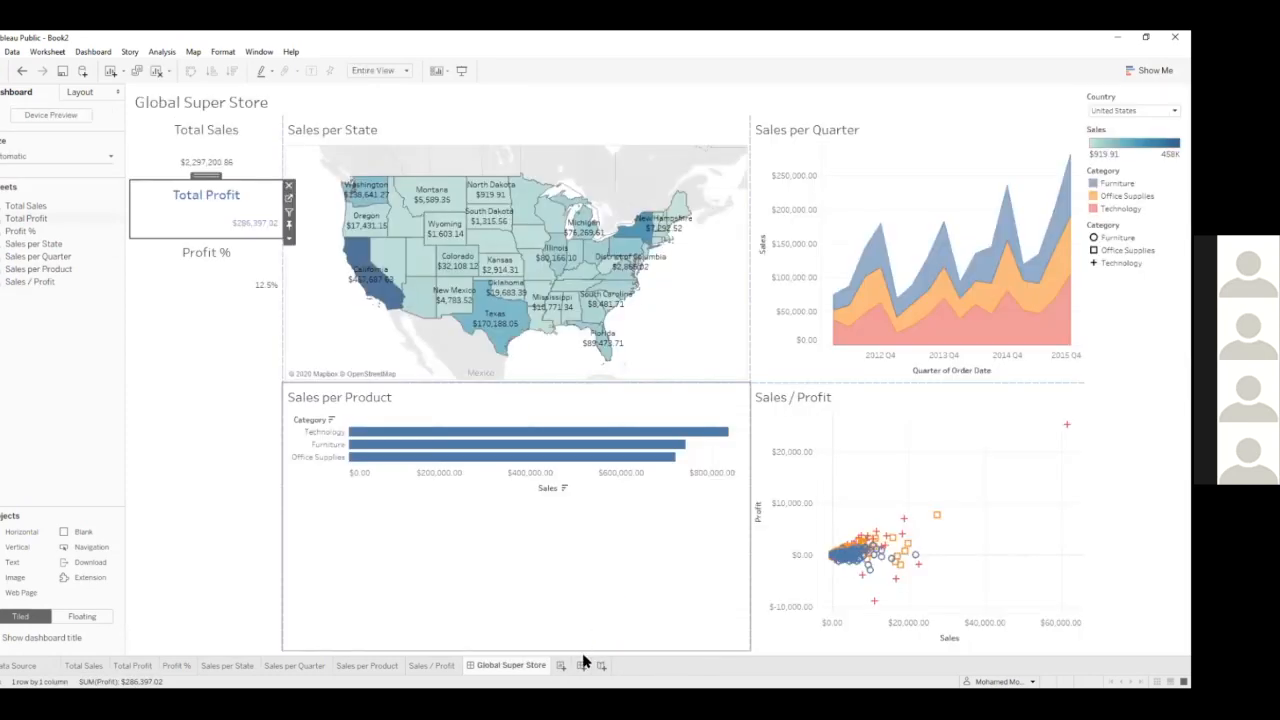
click(581, 665)
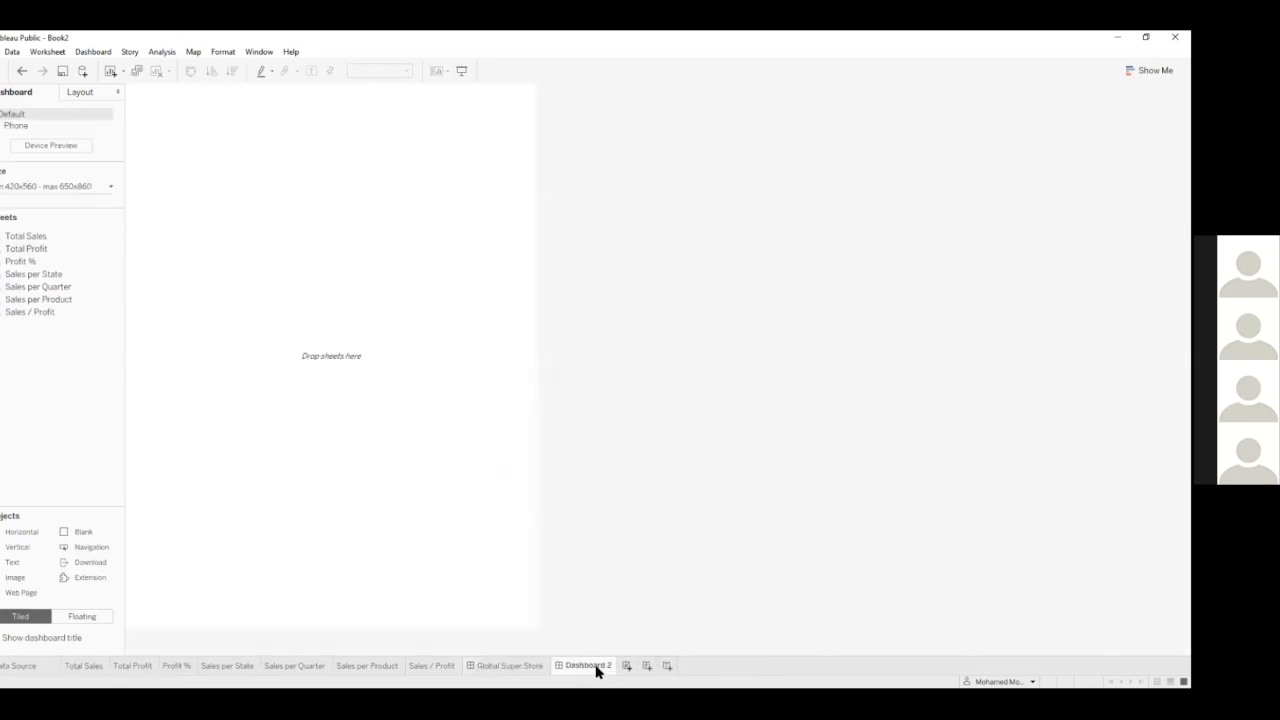
right_click(597, 671)
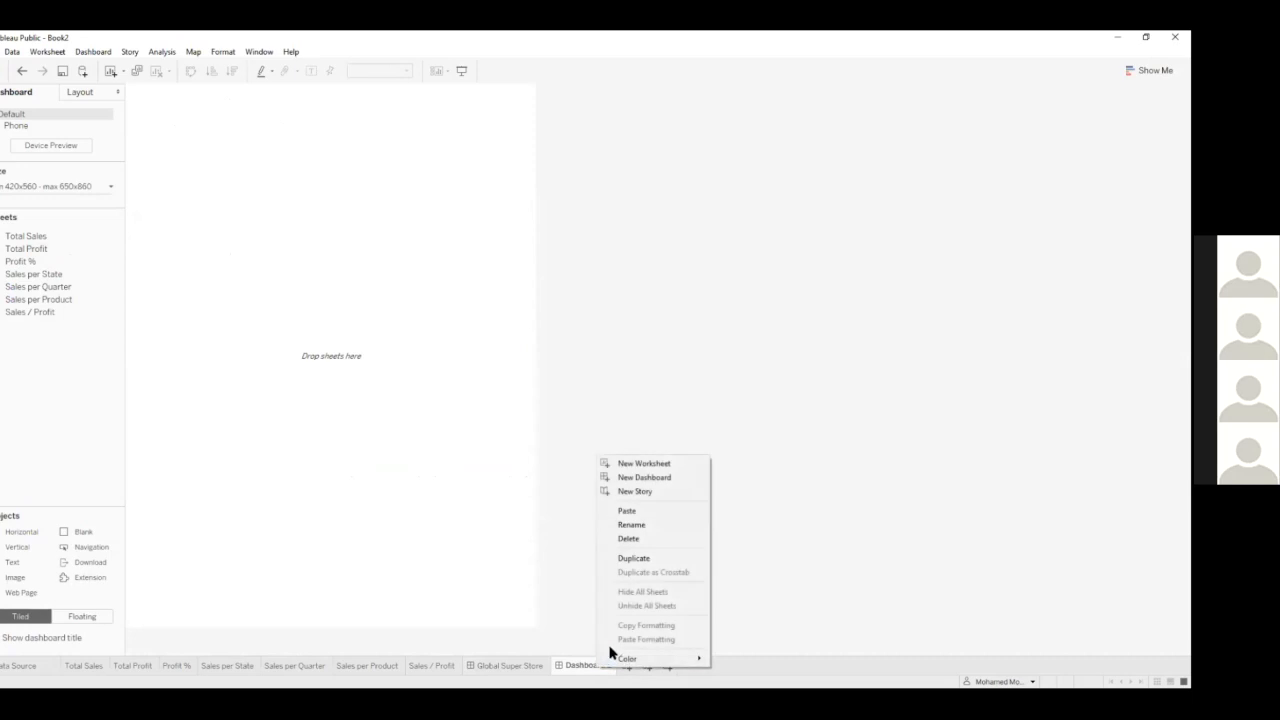
click(623, 541)
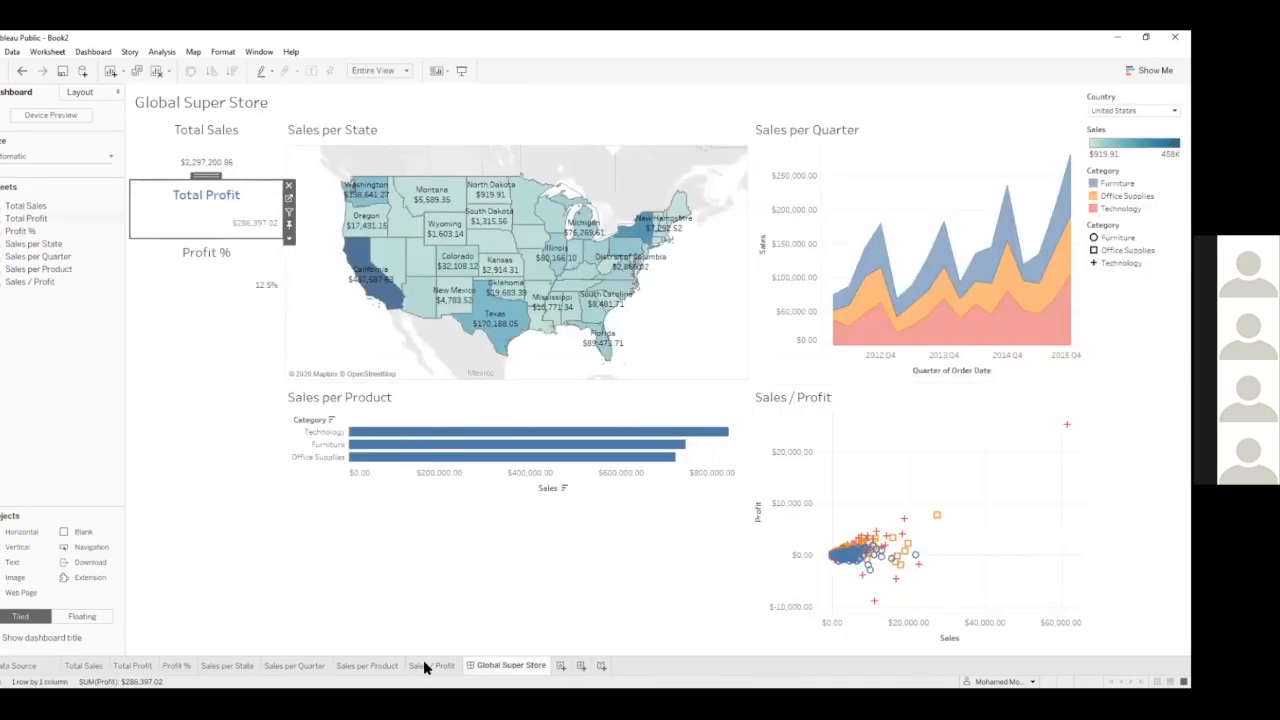
- View the Sales / Profit and Sales per Product sheets and return to the Global Super Store dashboard
click(423, 660)
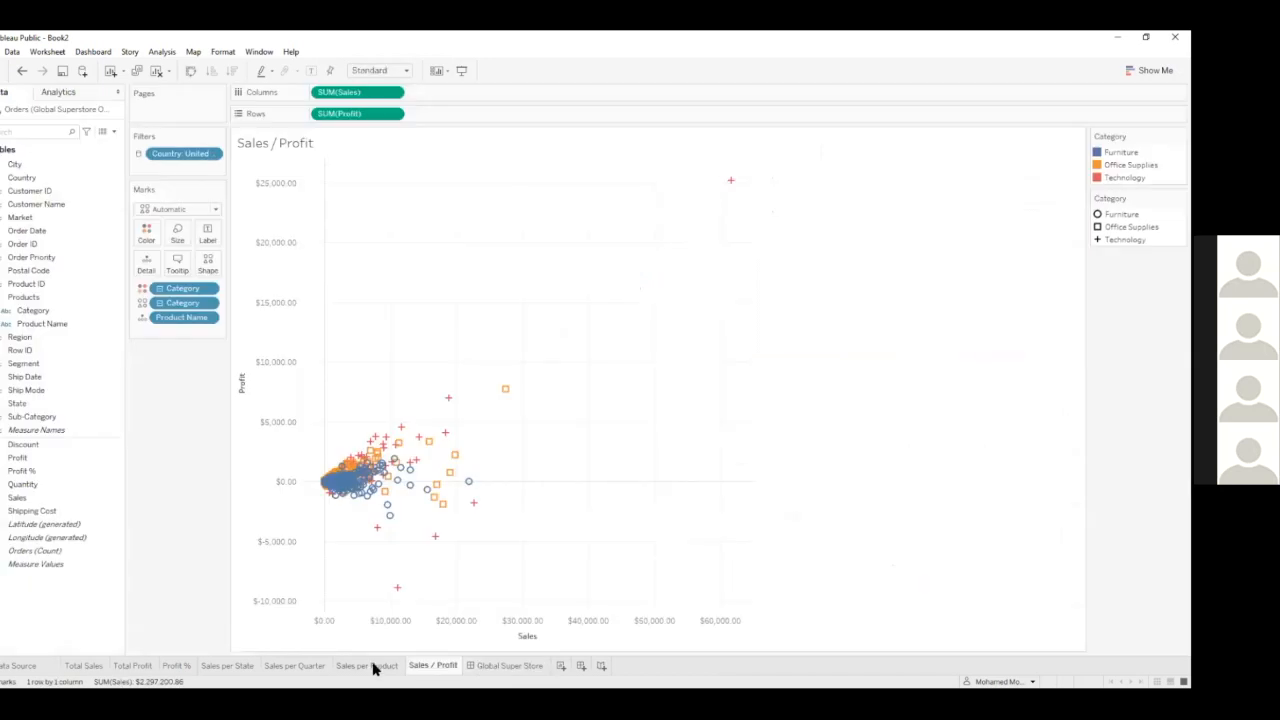
click(372, 665)
click(505, 667)
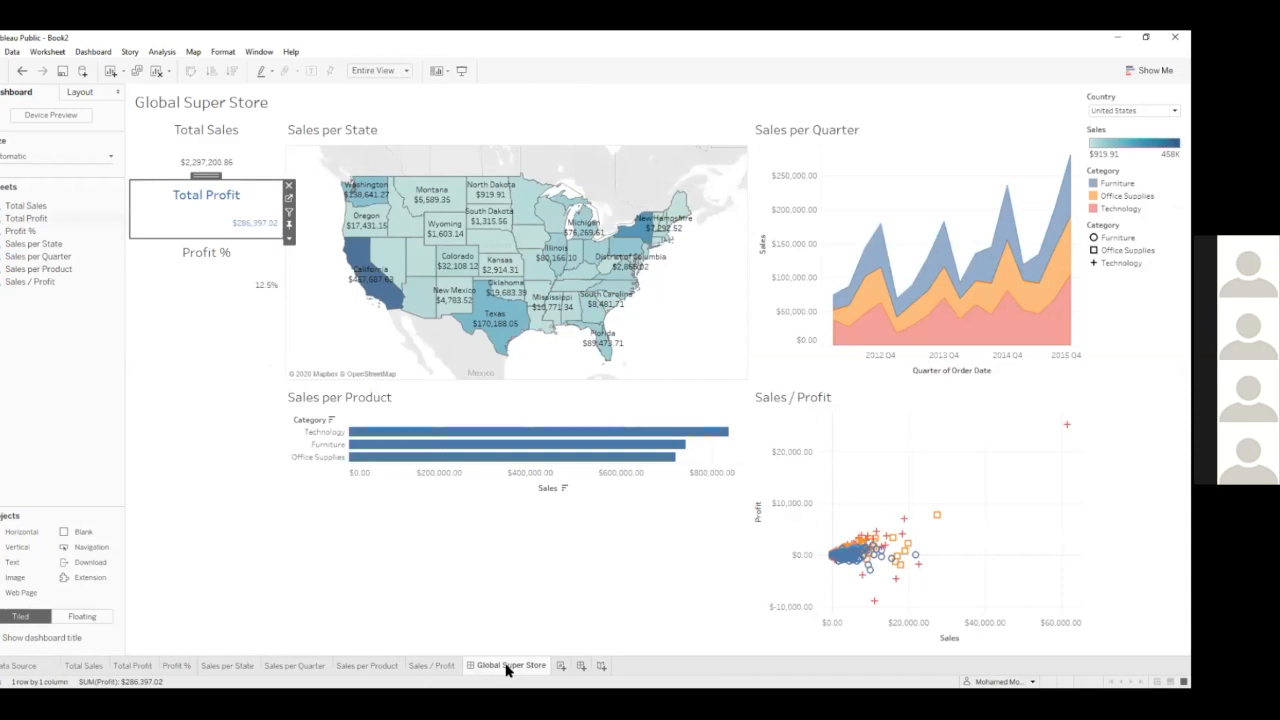
- Create another blank dashboard and try to rename it with the placeholder text sajfhsjkgjkds
click(583, 667)
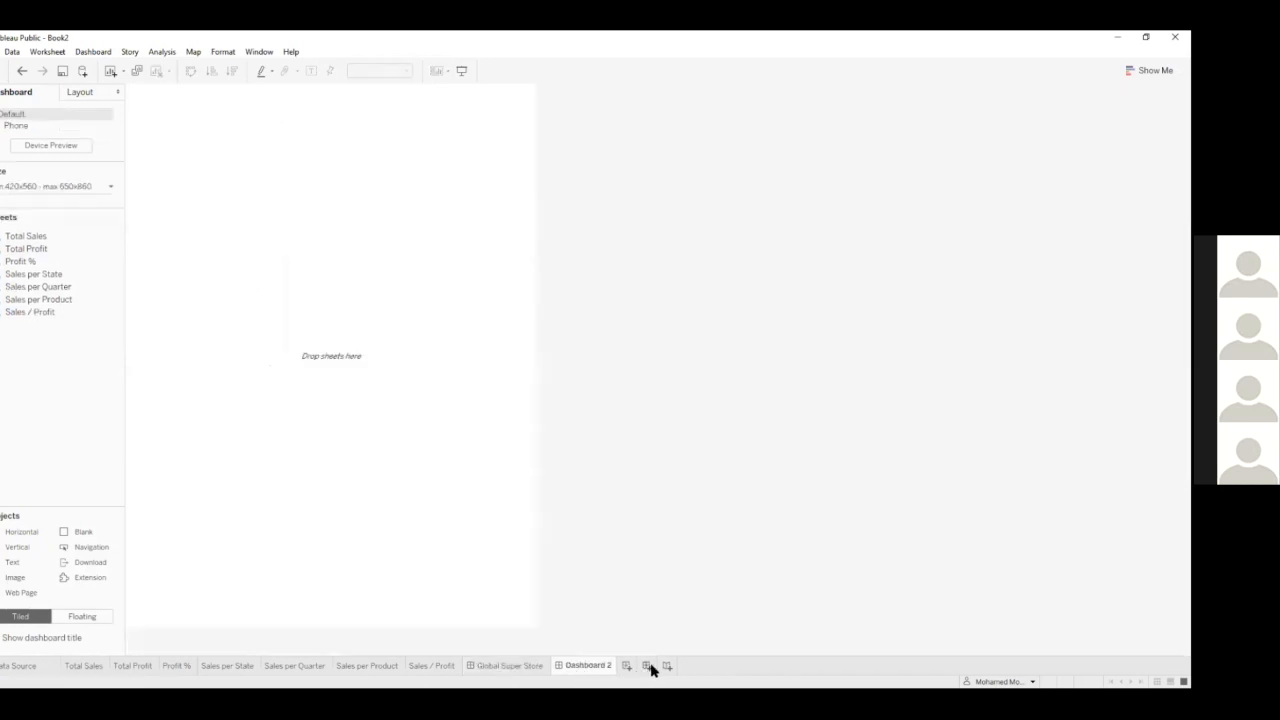
double_click(586, 667)
text(sajfhsjkgjkds)
key(Escape)
- Delete the extra blank dashboard and return to the Global Super Store dashboard
right_click(584, 669)
click(497, 641)
click(519, 669)
mouse_move(516, 670)
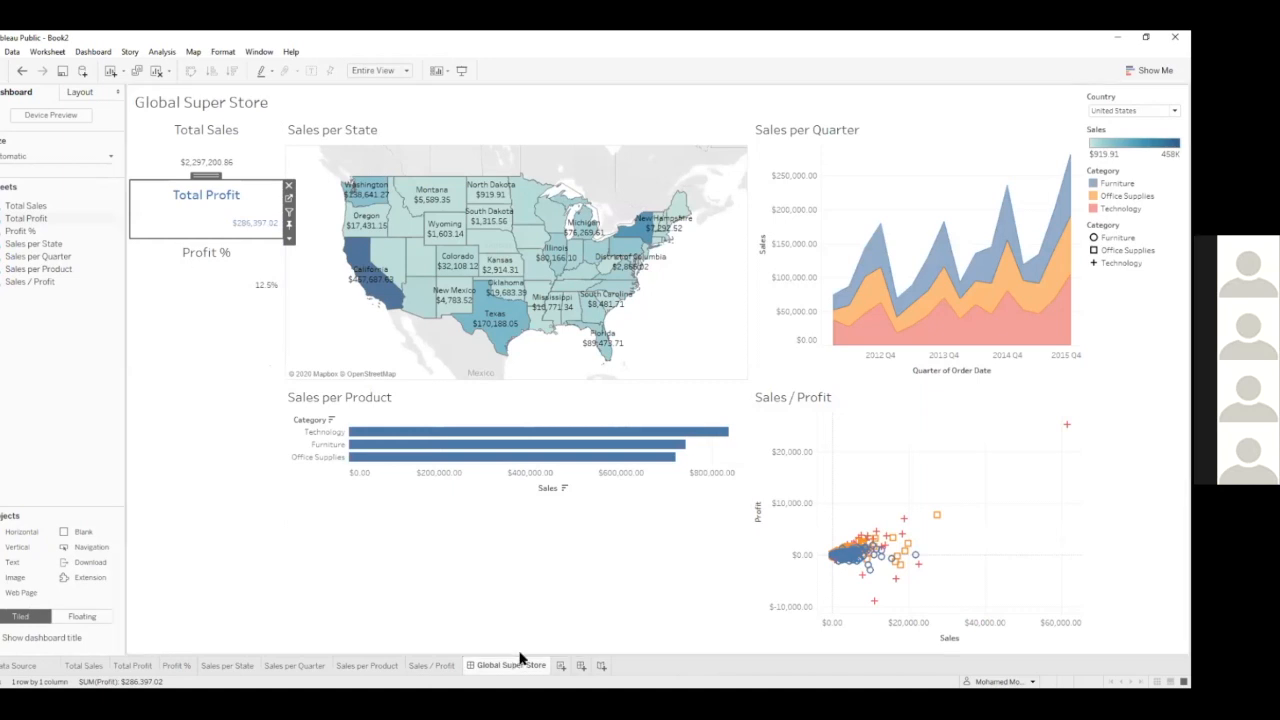
- Try replacing the dashboard title with a text object reading Civic Tech, and restore the original title
double_click(501, 669)
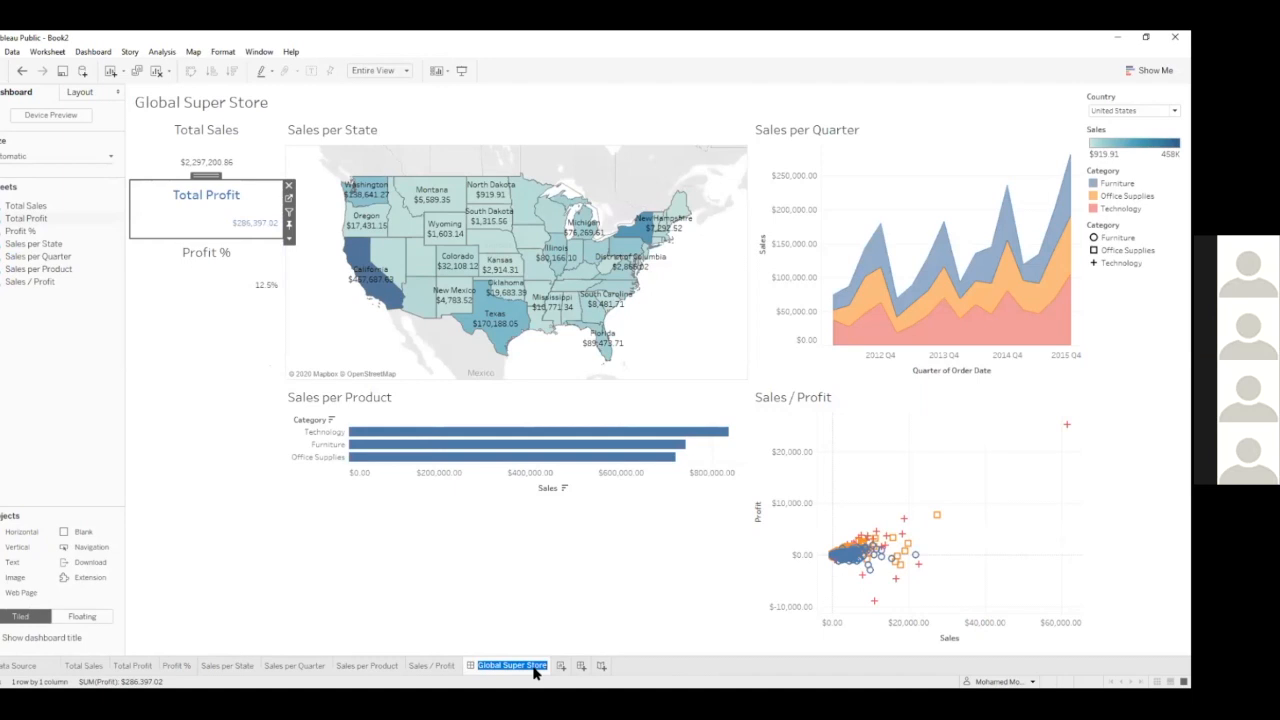
click(636, 670)
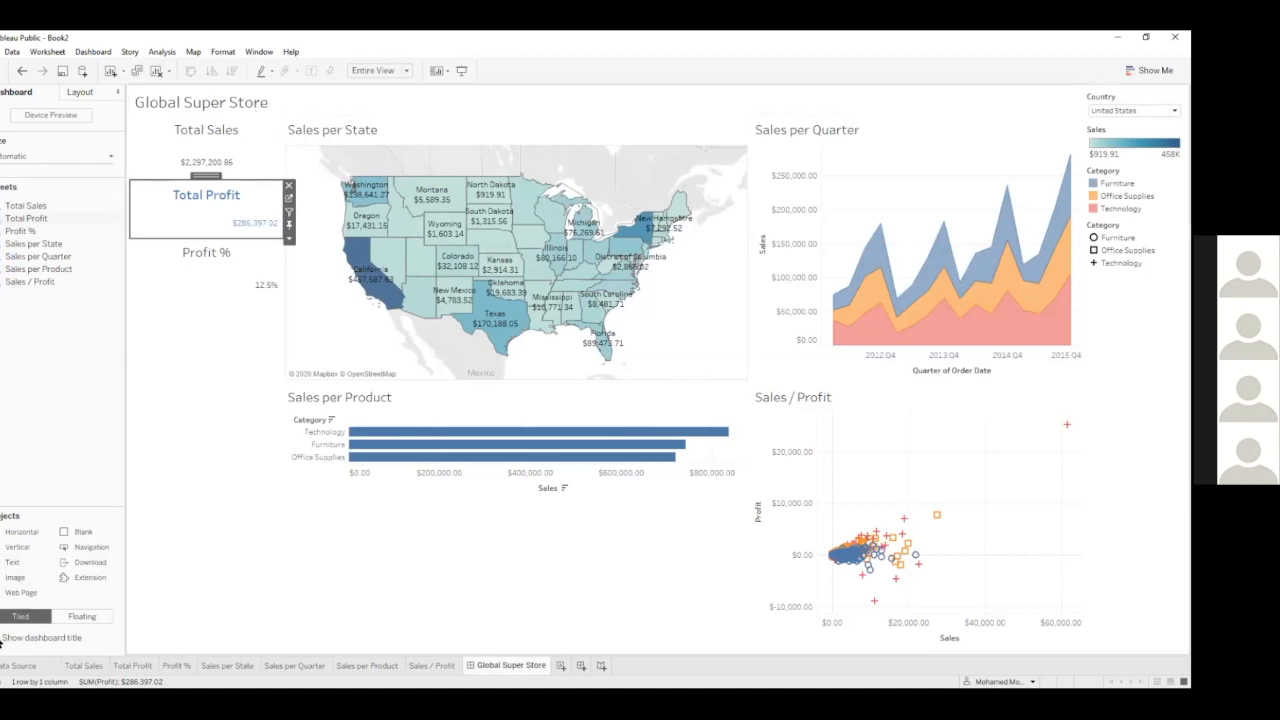
click(2, 639)
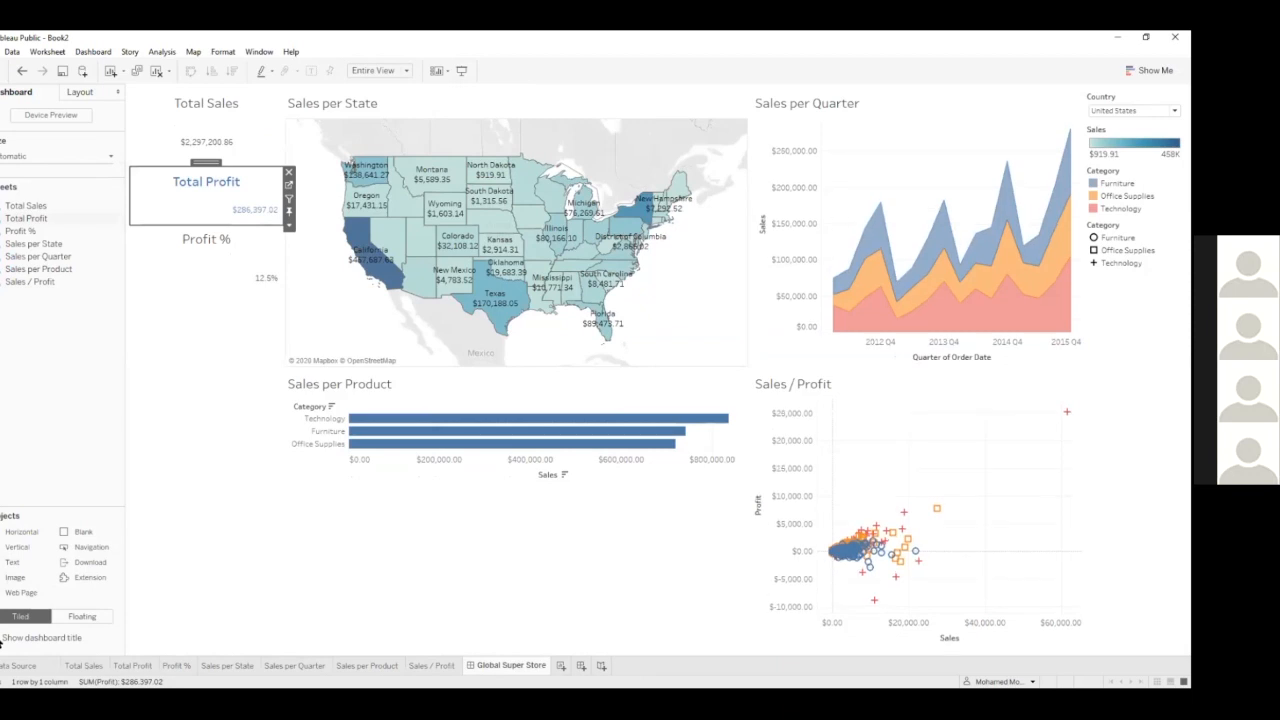
mouse_move(17, 547)
mouse_down()
mouse_move(194, 177)
mouse_move(349, 100)
mouse_up()
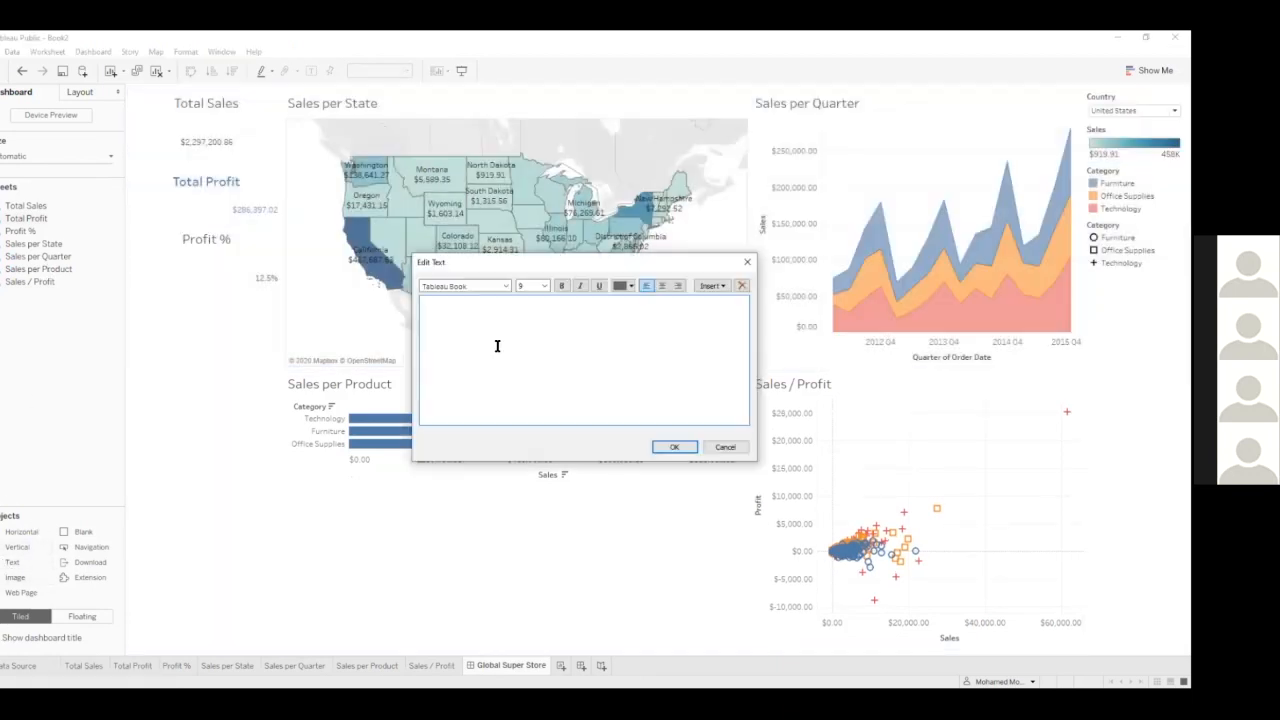
text(Civic Tech)
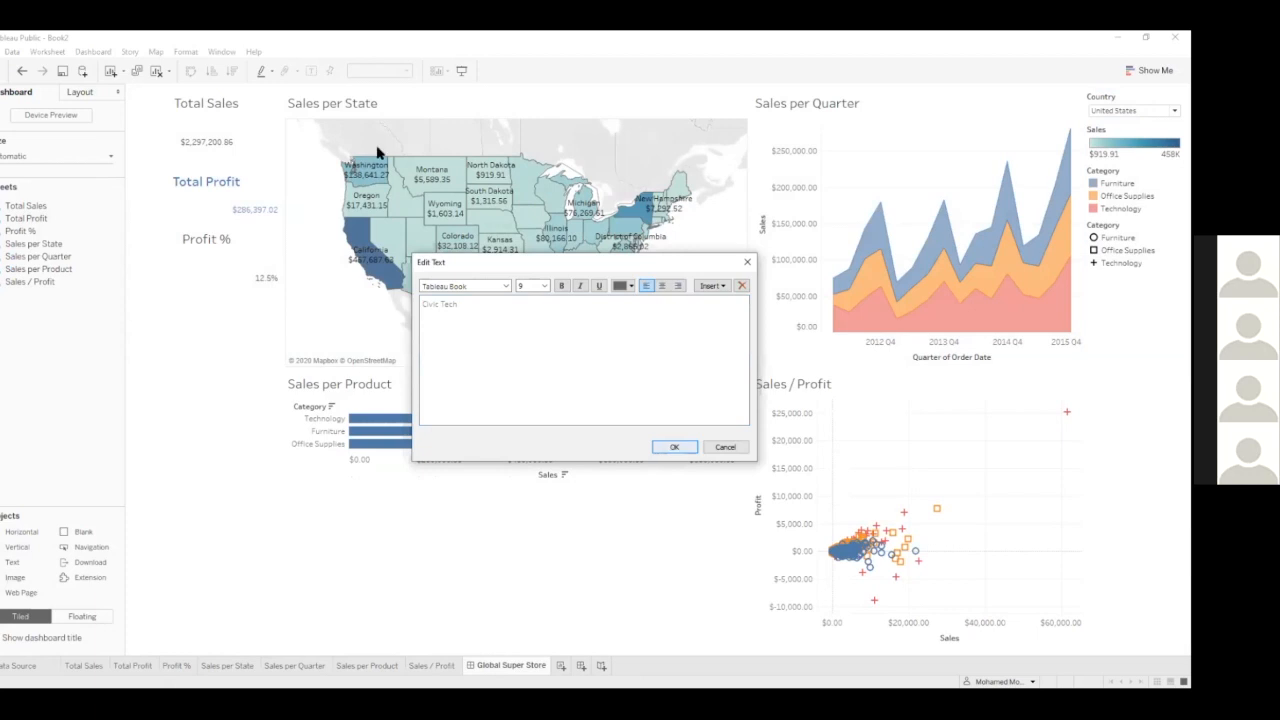
click(673, 447)
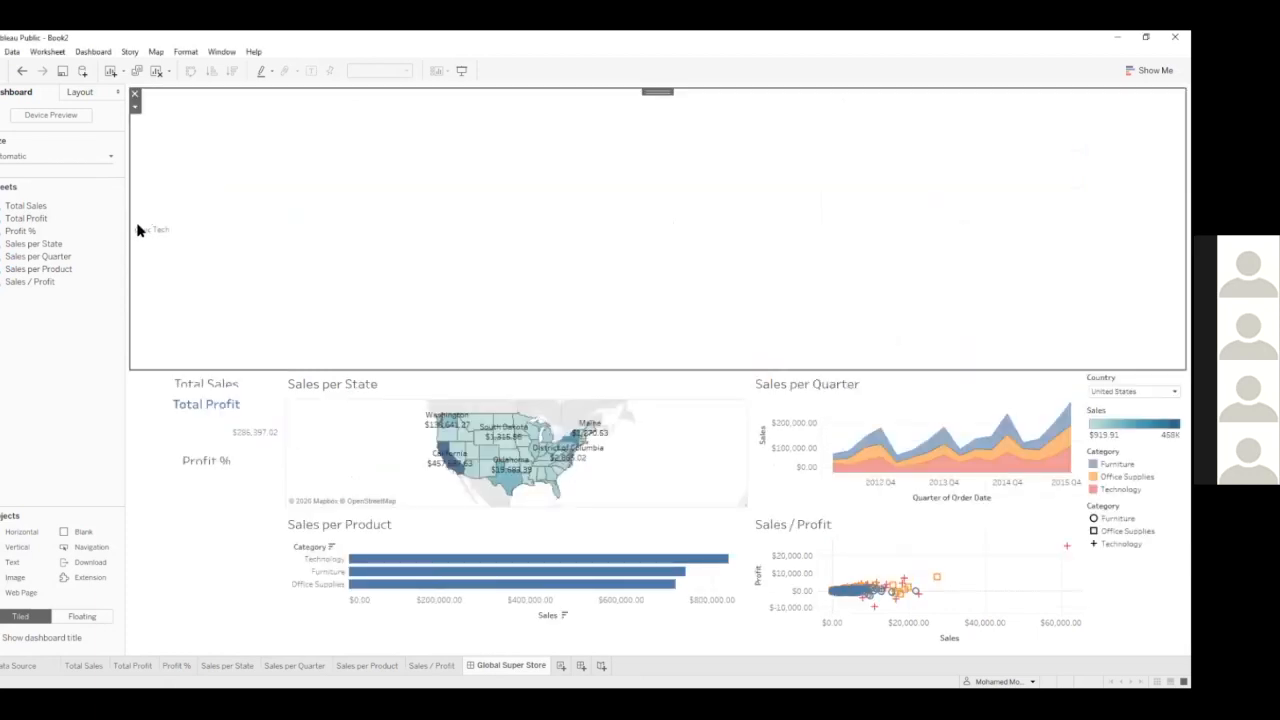
click(135, 96)
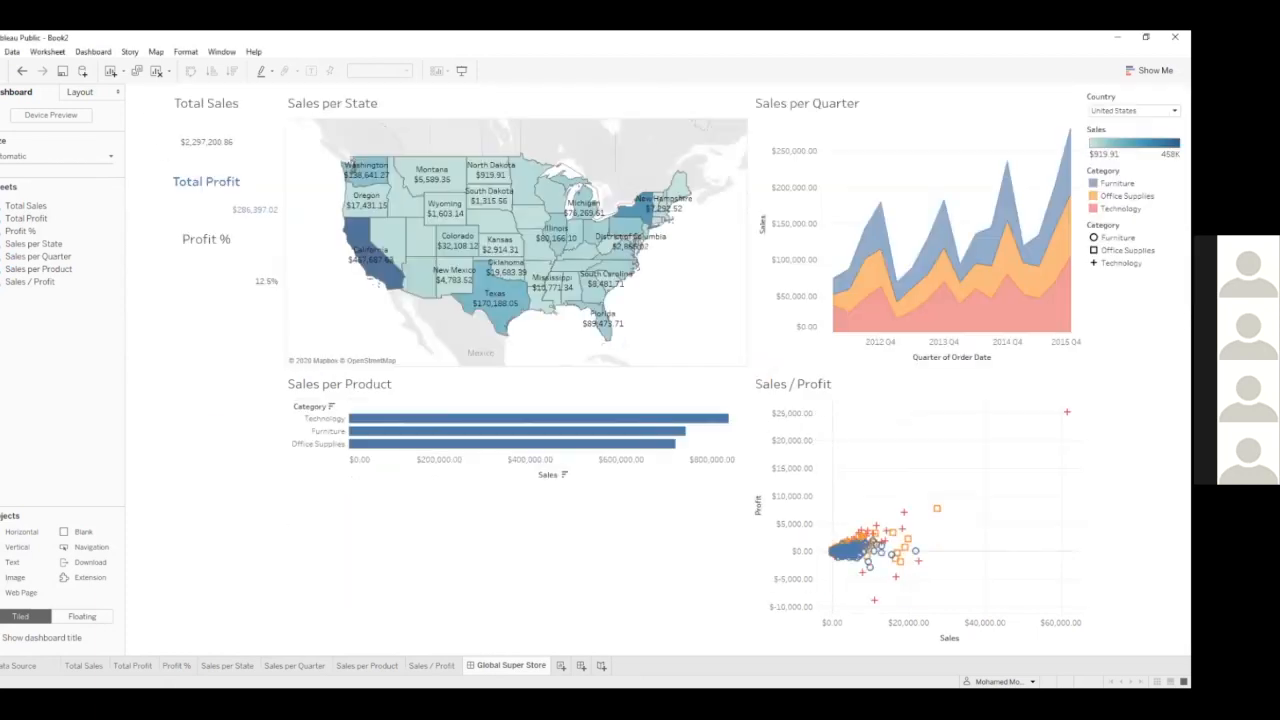
click(6, 637)
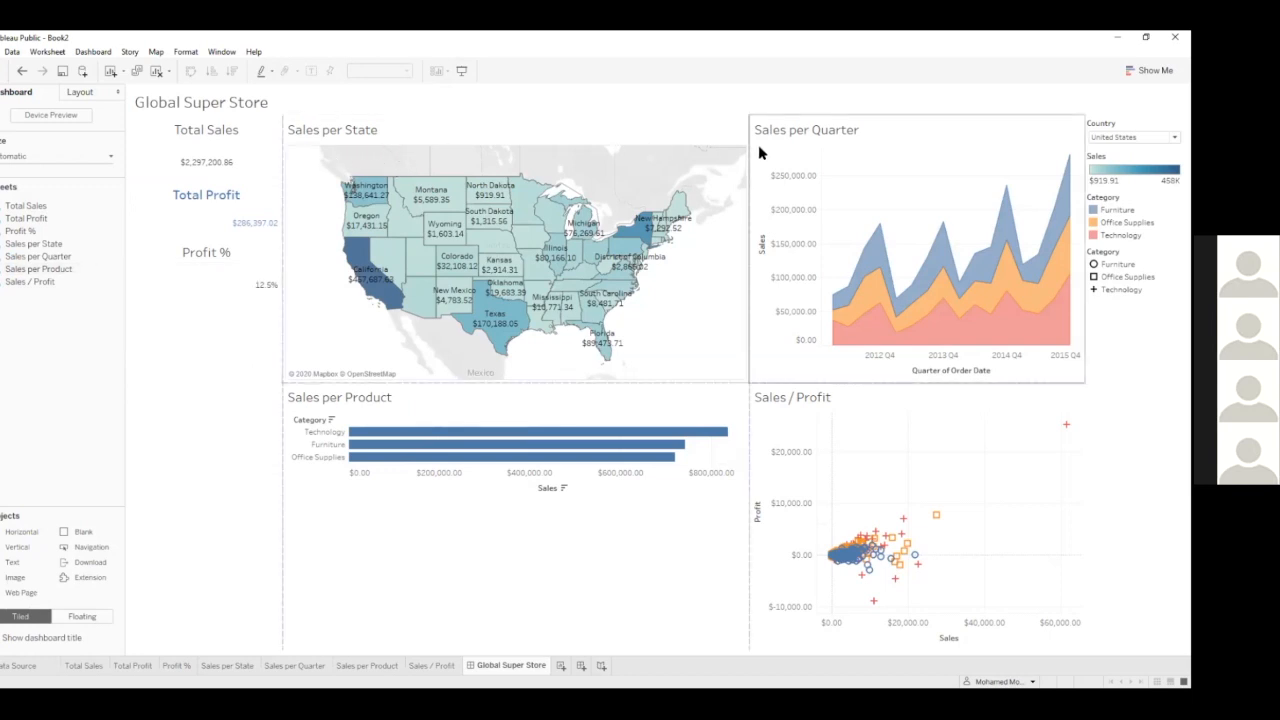
- Remove the Sales colour legend from the Global Super Store dashboard
click(412, 136)
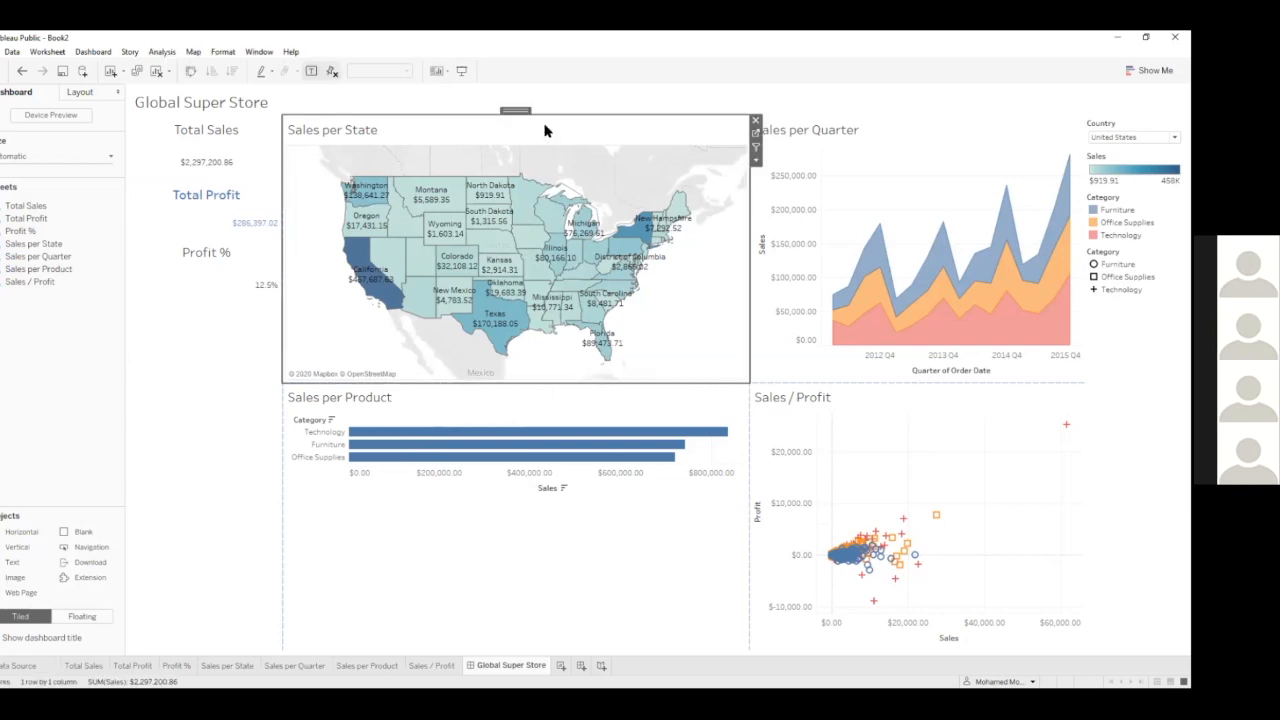
click(866, 129)
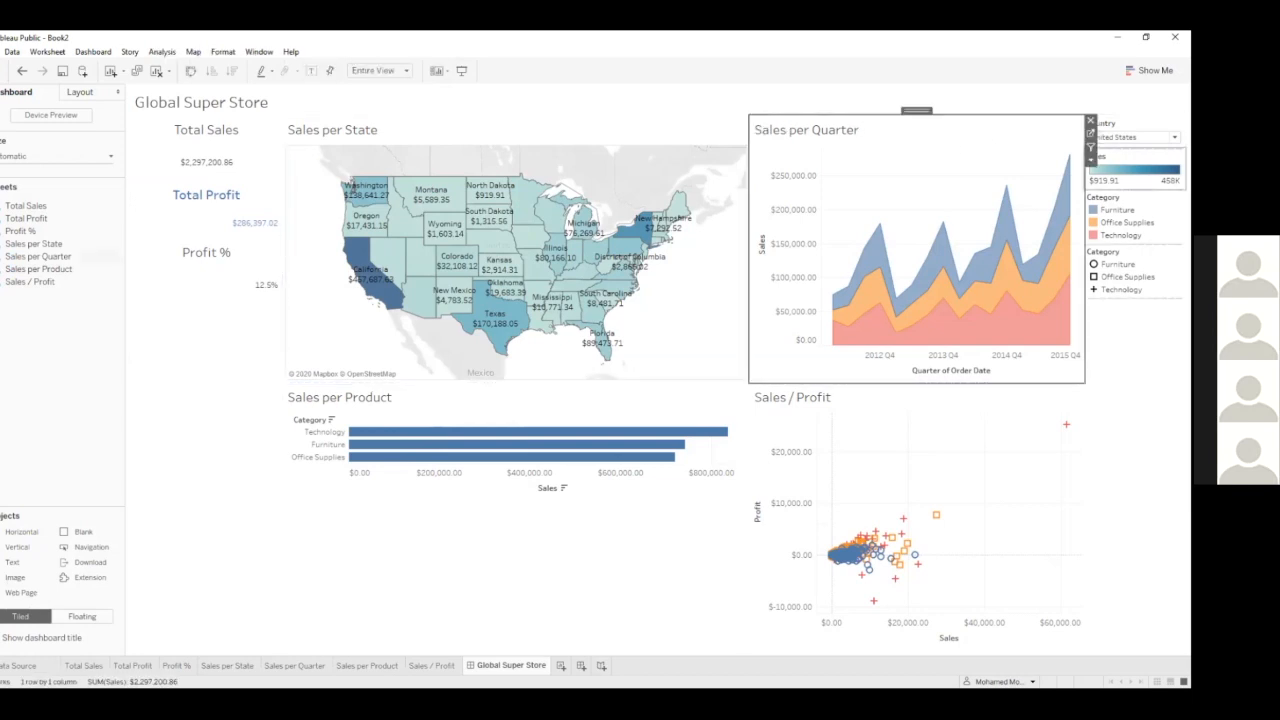
click(1136, 157)
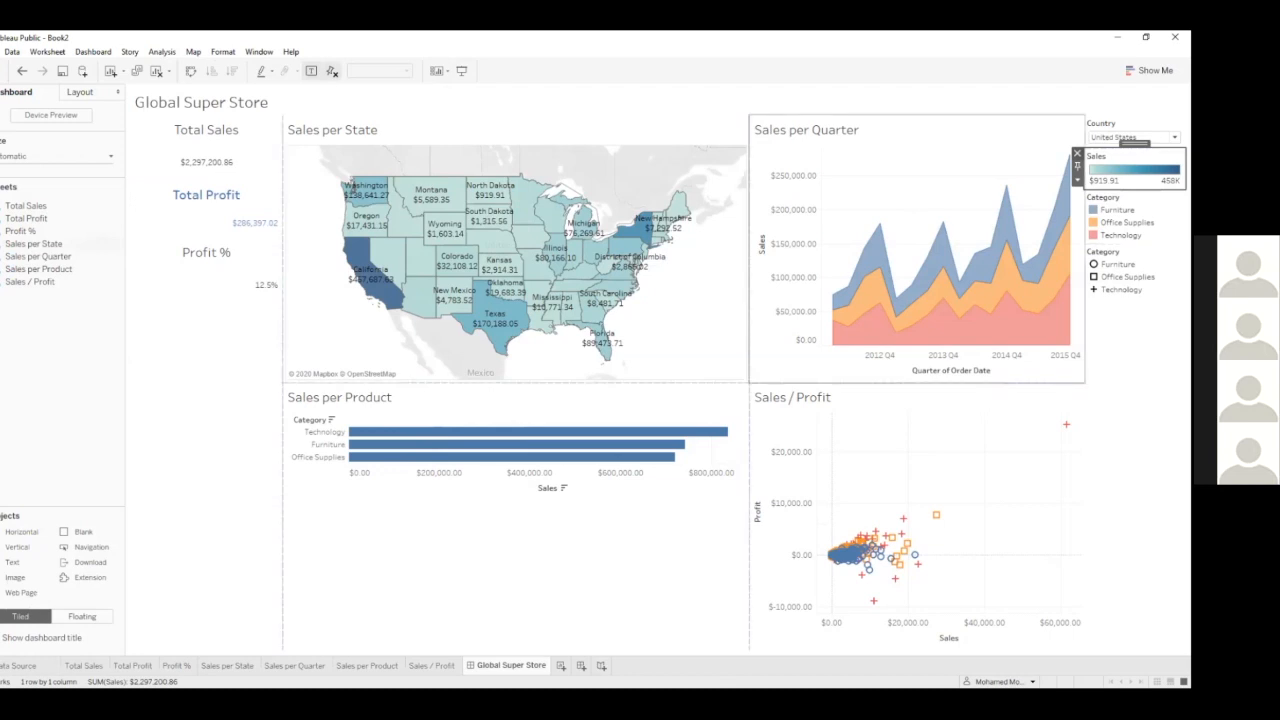
key(Delete)
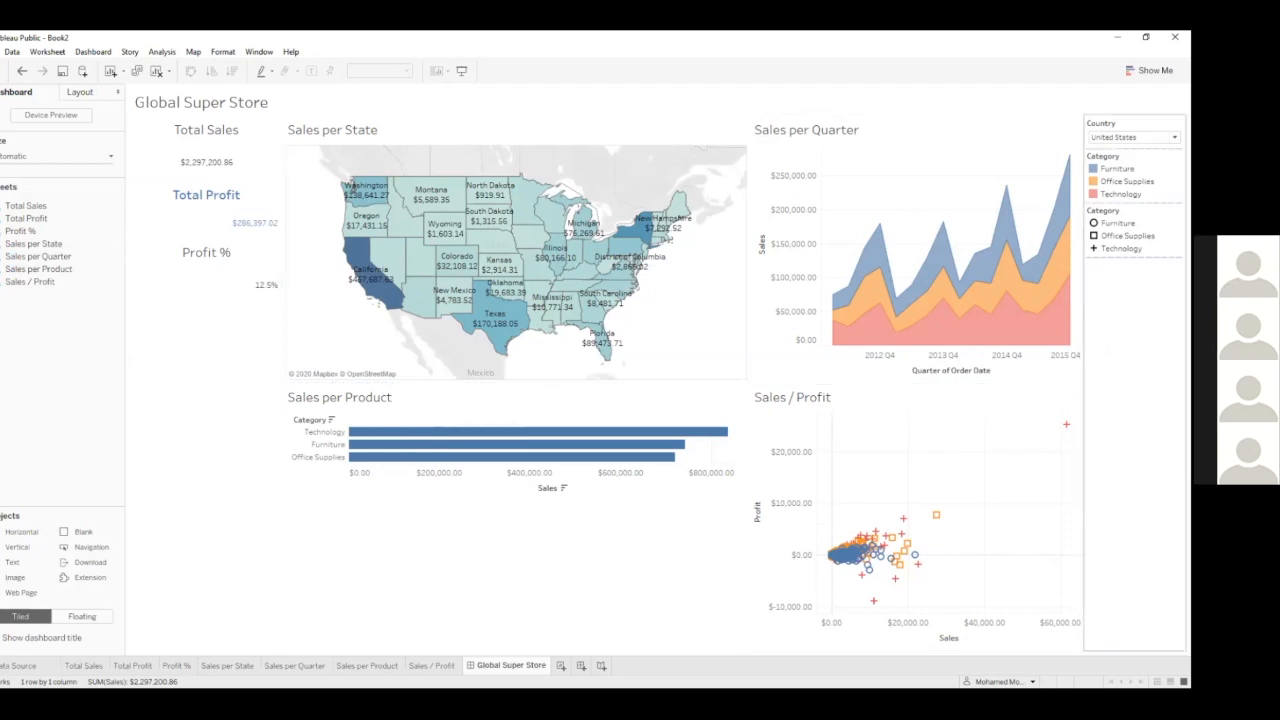
- Move the Category shape and colour legends side by side between the Sales per Quarter and Sales / Profit charts
click(1146, 212)
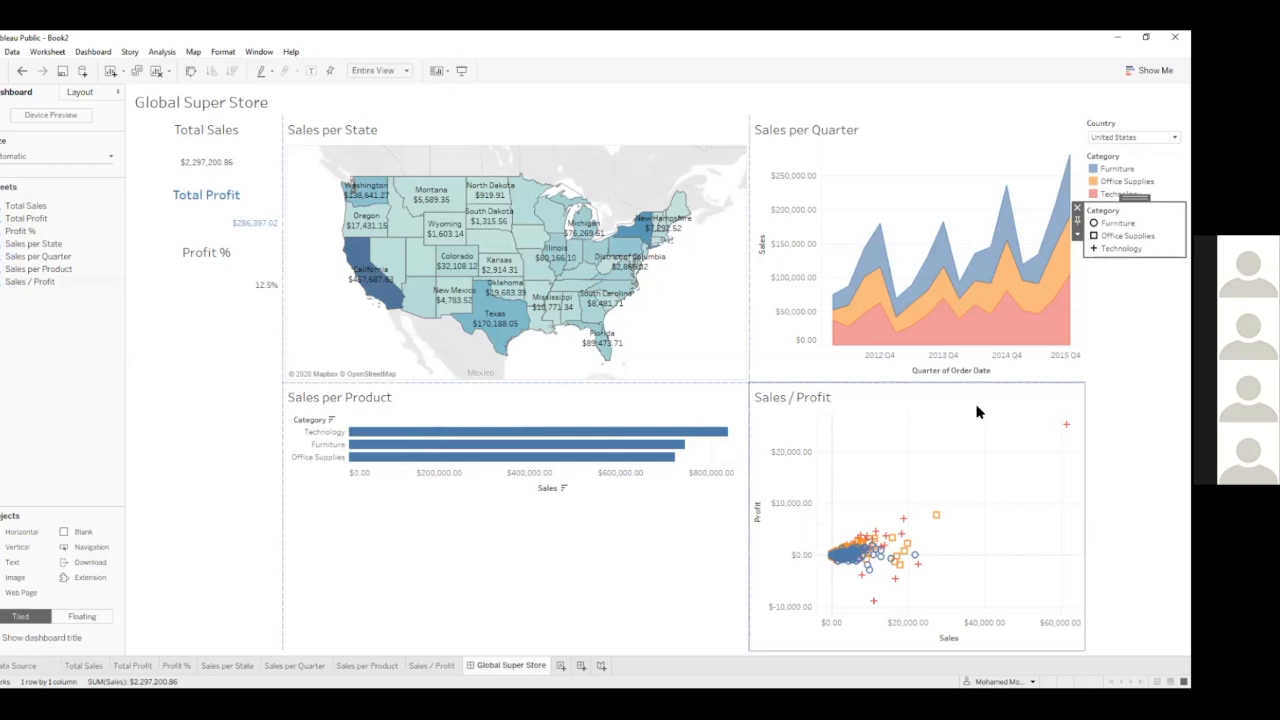
drag(1134, 199, 982, 422)
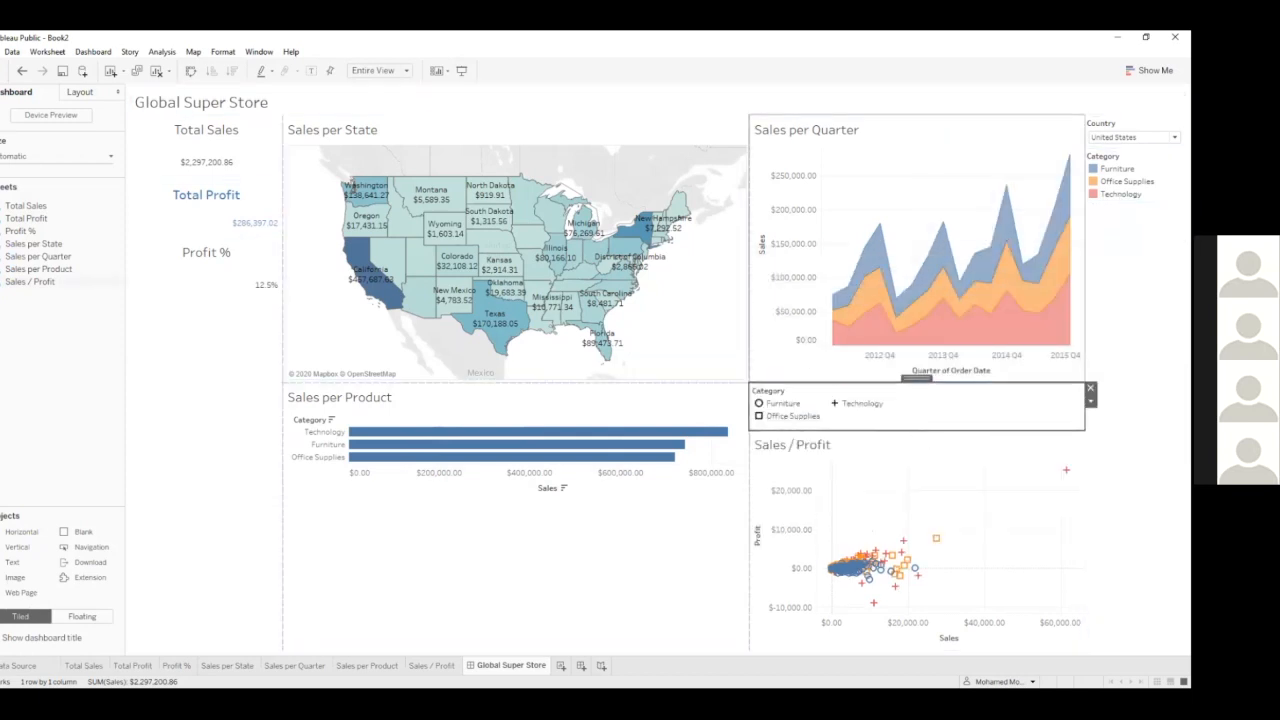
click(1138, 158)
mouse_move(1135, 143)
mouse_down()
mouse_move(975, 405)
mouse_move(925, 413)
mouse_up()
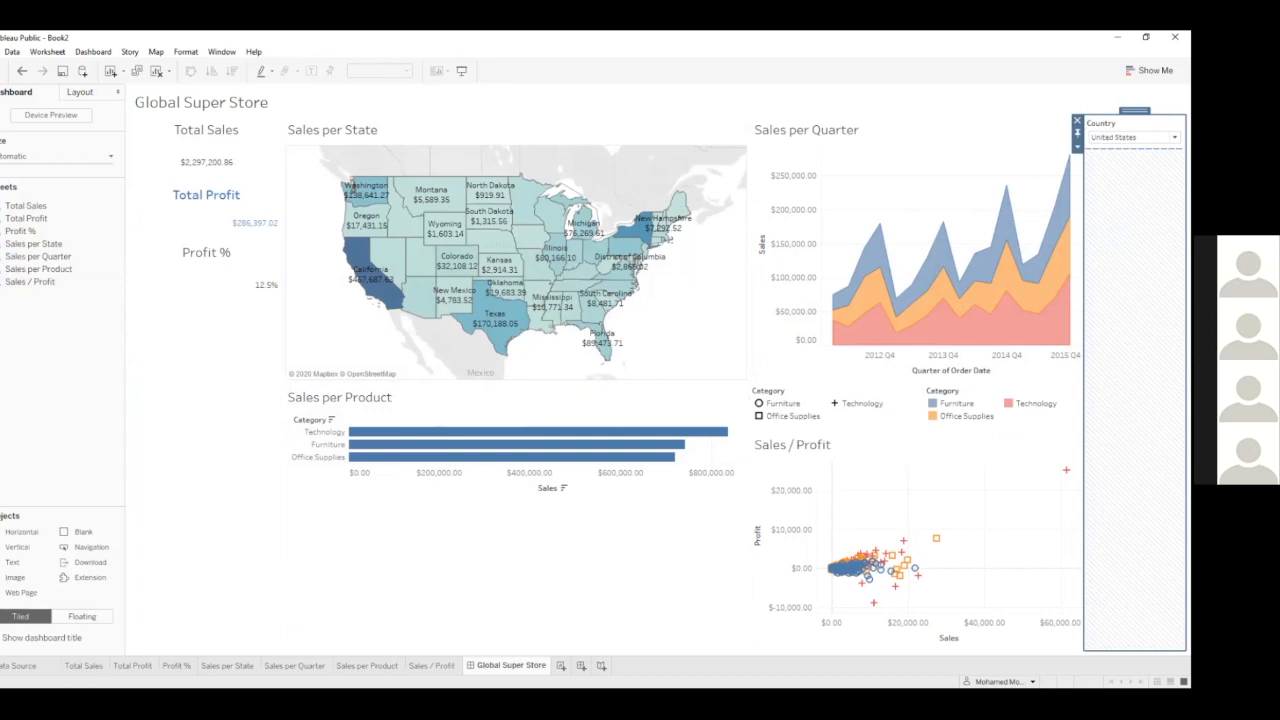
- Expand the categories in Sales per Product down to product names and widen the chart slightly towards the totals column
click(328, 420)
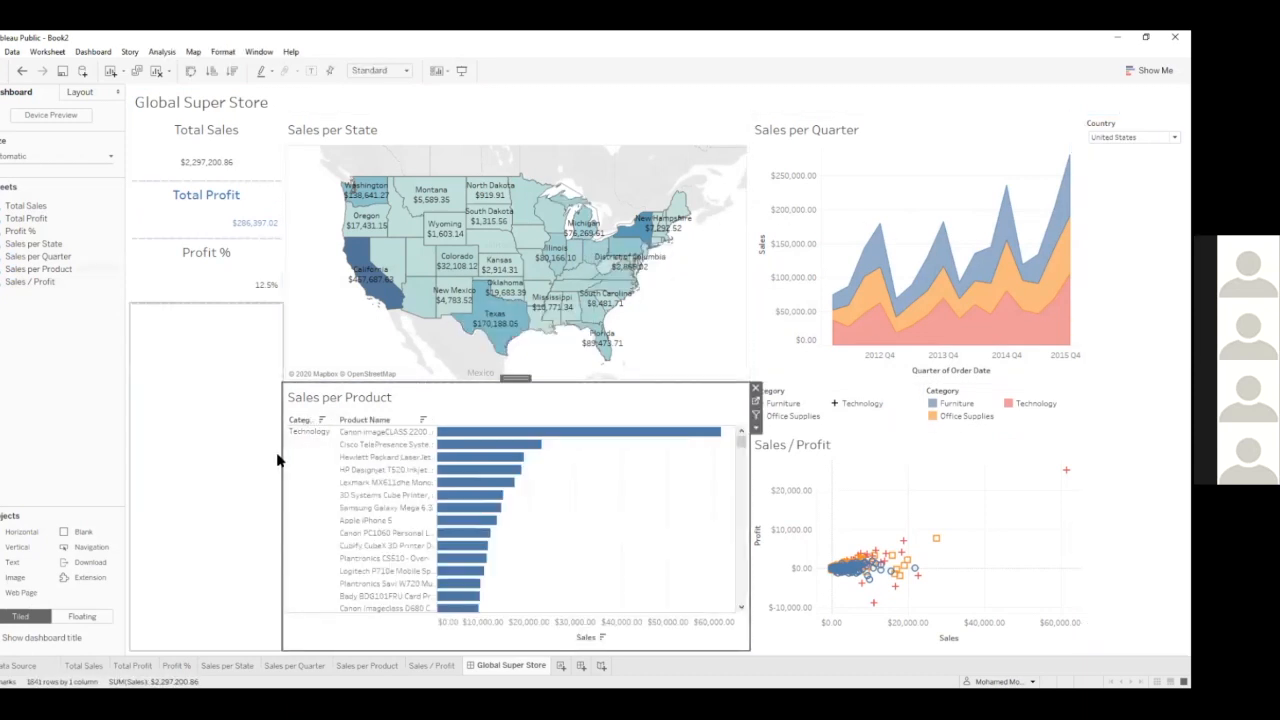
drag(281, 457, 279, 459)
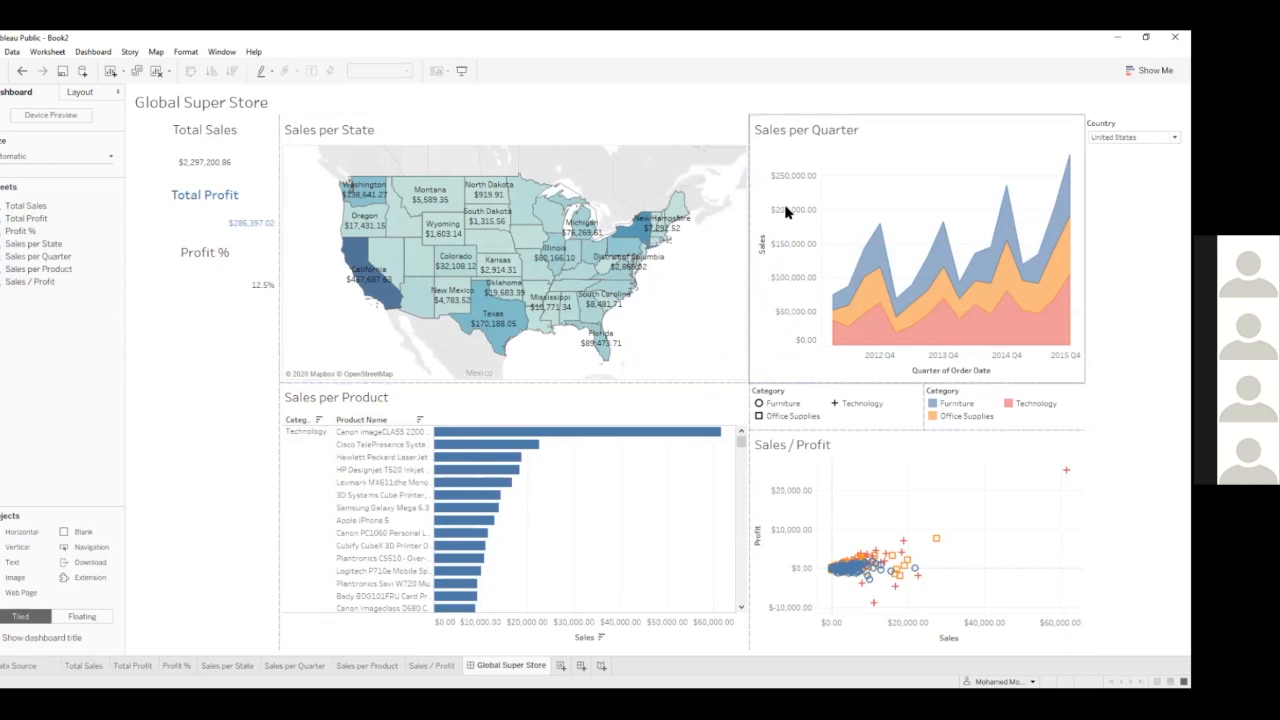
- Select the Sales per Quarter chart on the dashboard and go to its worksheet
click(1105, 125)
mouse_move(366, 279)
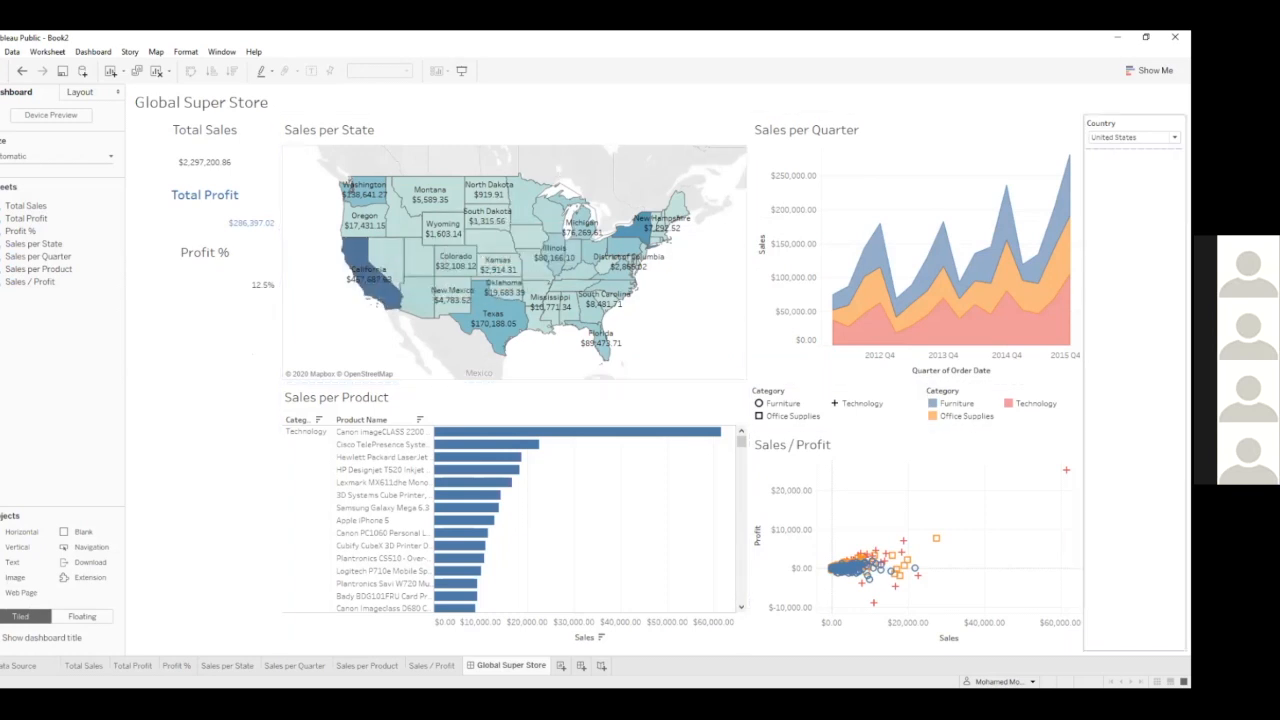
click(779, 153)
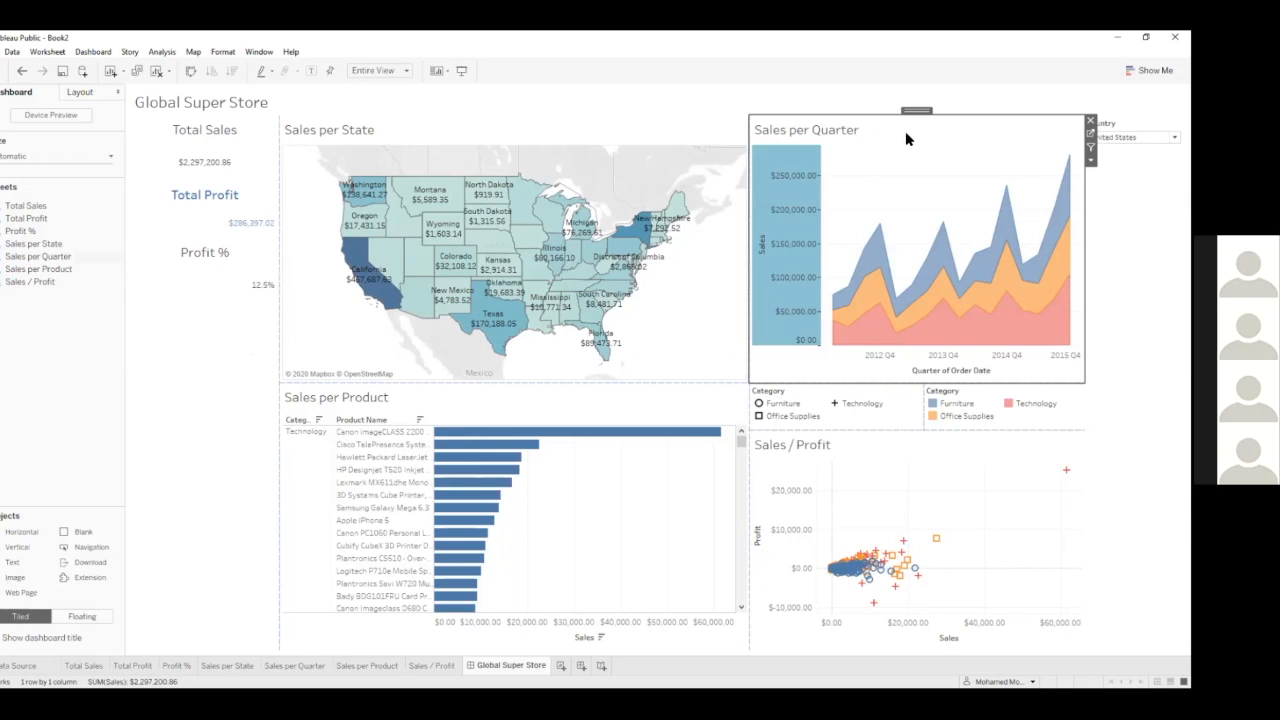
click(787, 159)
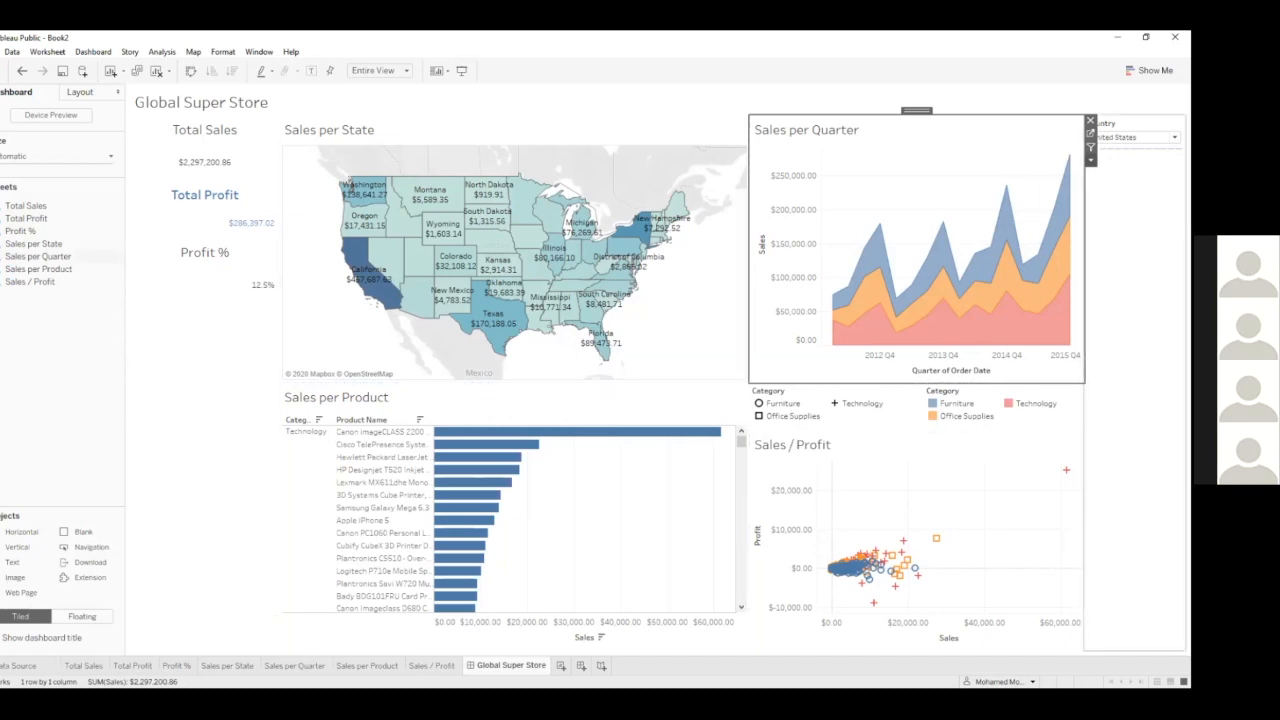
click(1090, 159)
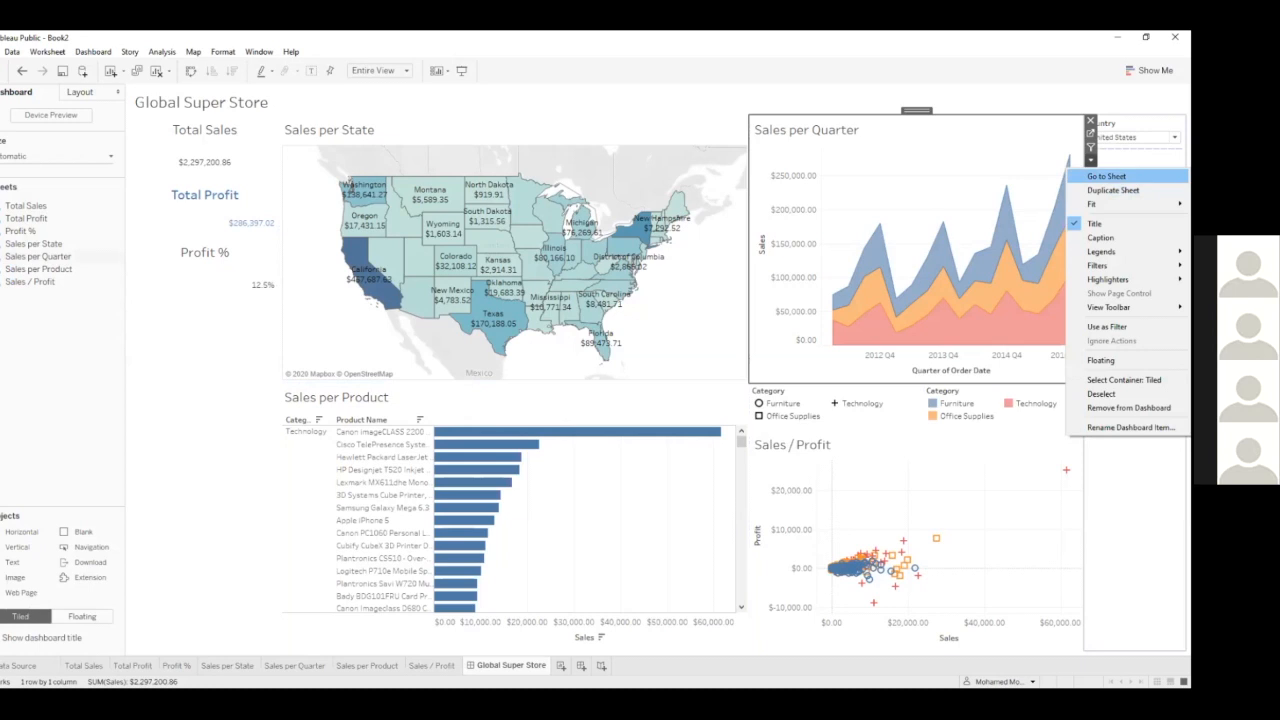
click(1029, 129)
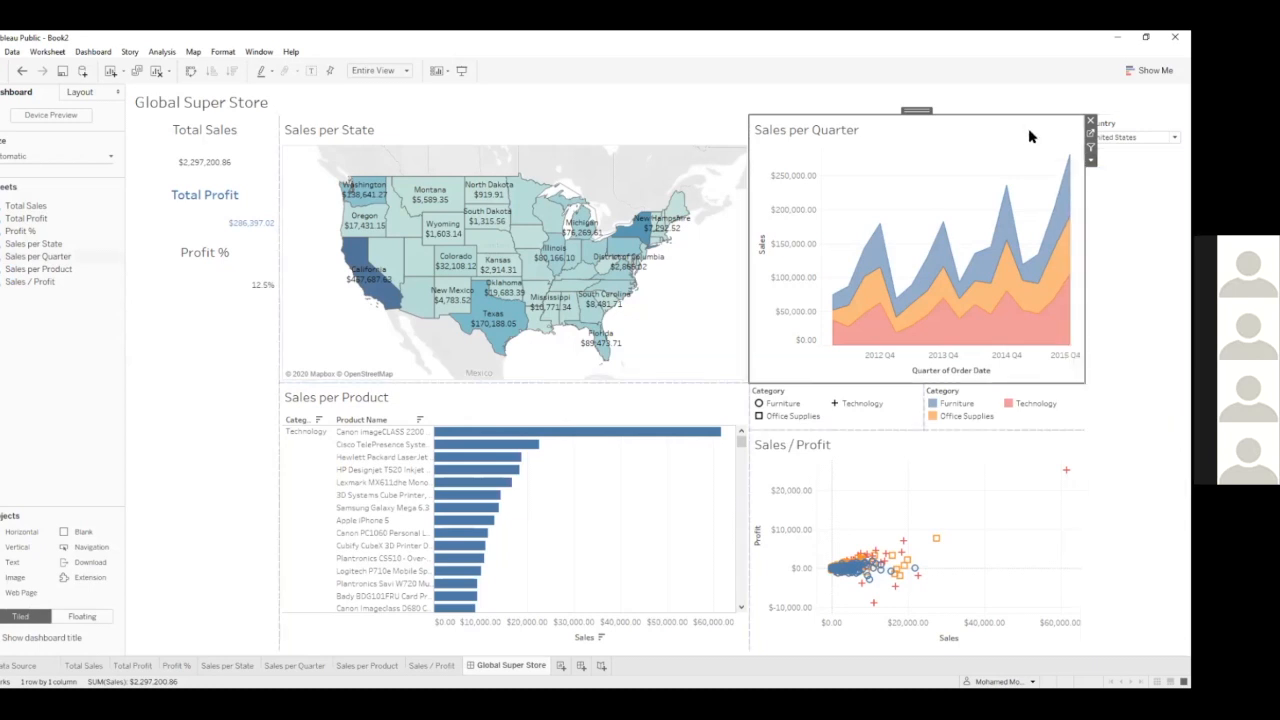
click(1090, 147)
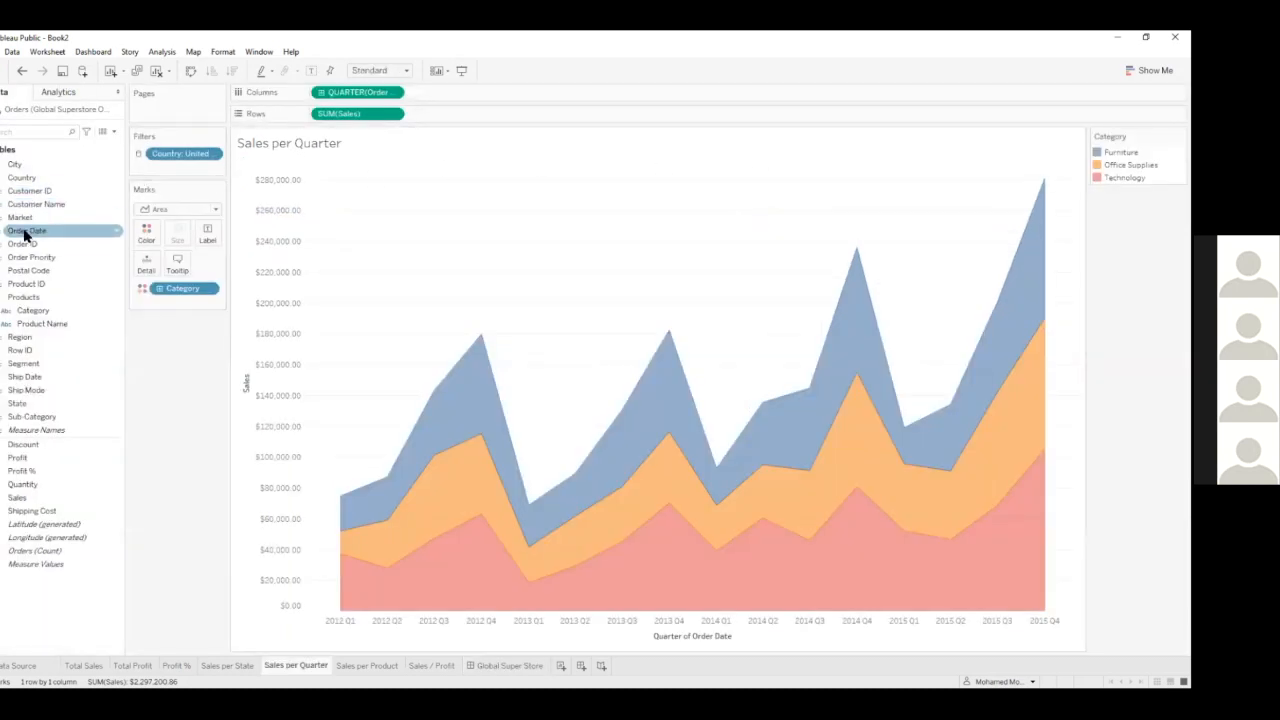
- Add a filter on the years of Order Date to the Sales per Quarter sheet, including all years
click(22, 235)
drag(23, 235, 158, 168)
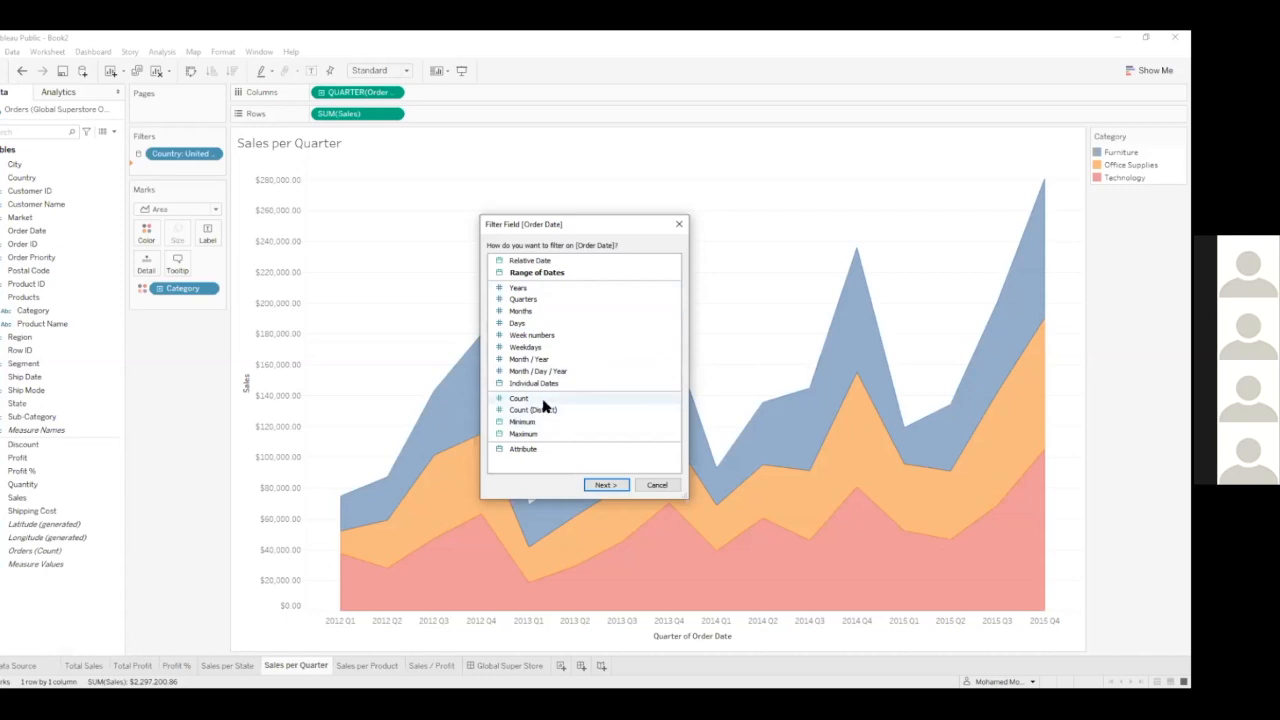
click(543, 288)
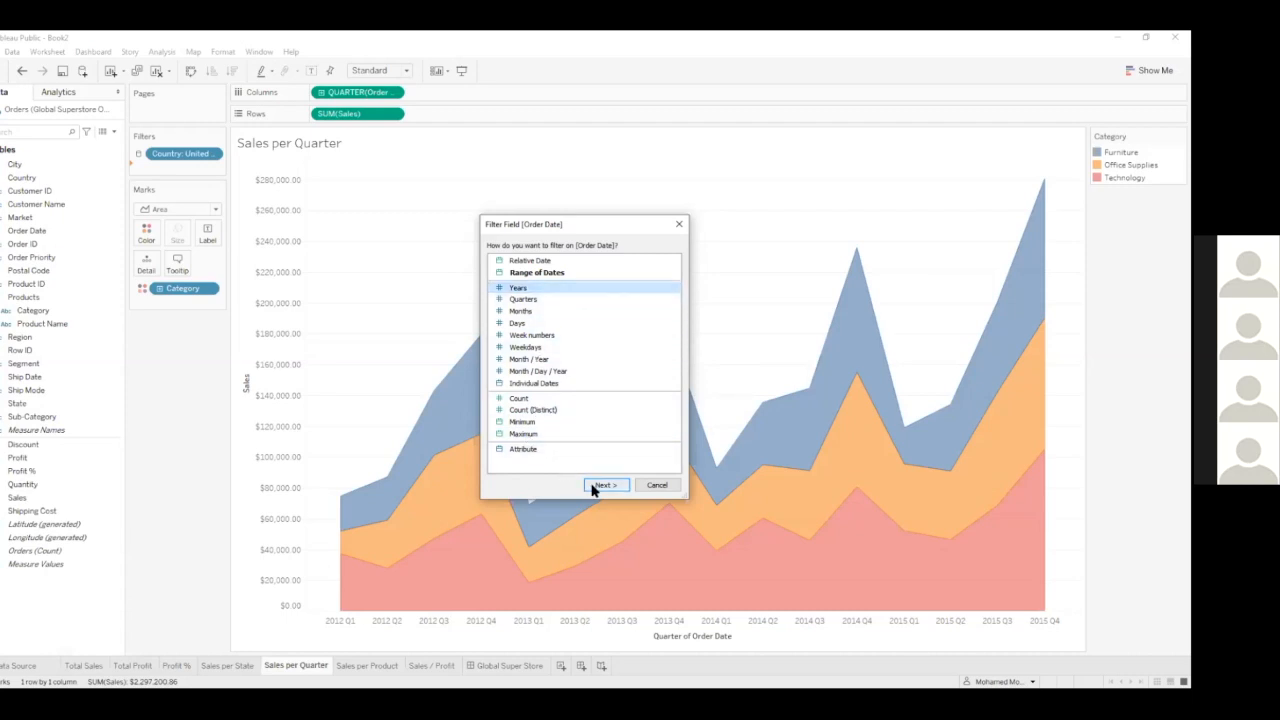
key(Return)
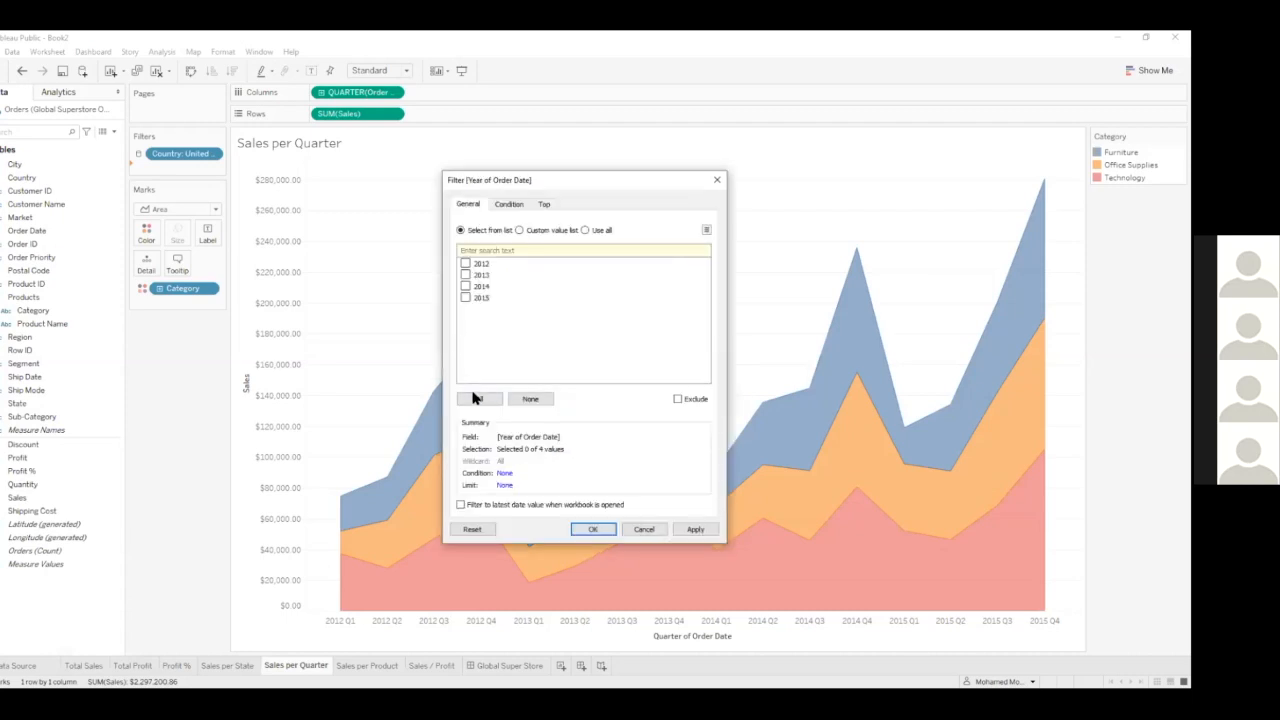
click(584, 531)
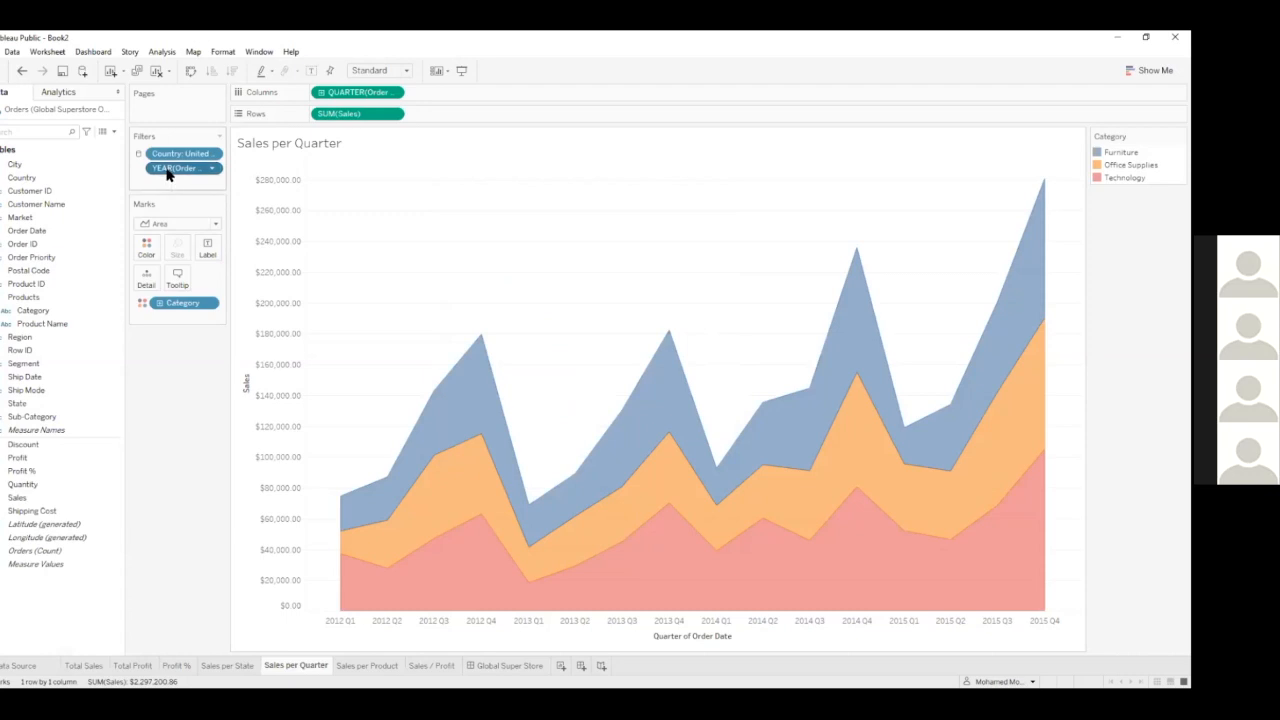
- Apply the Order Date year filter to all worksheets using this data source
right_click(168, 172)
mouse_move(250, 240)
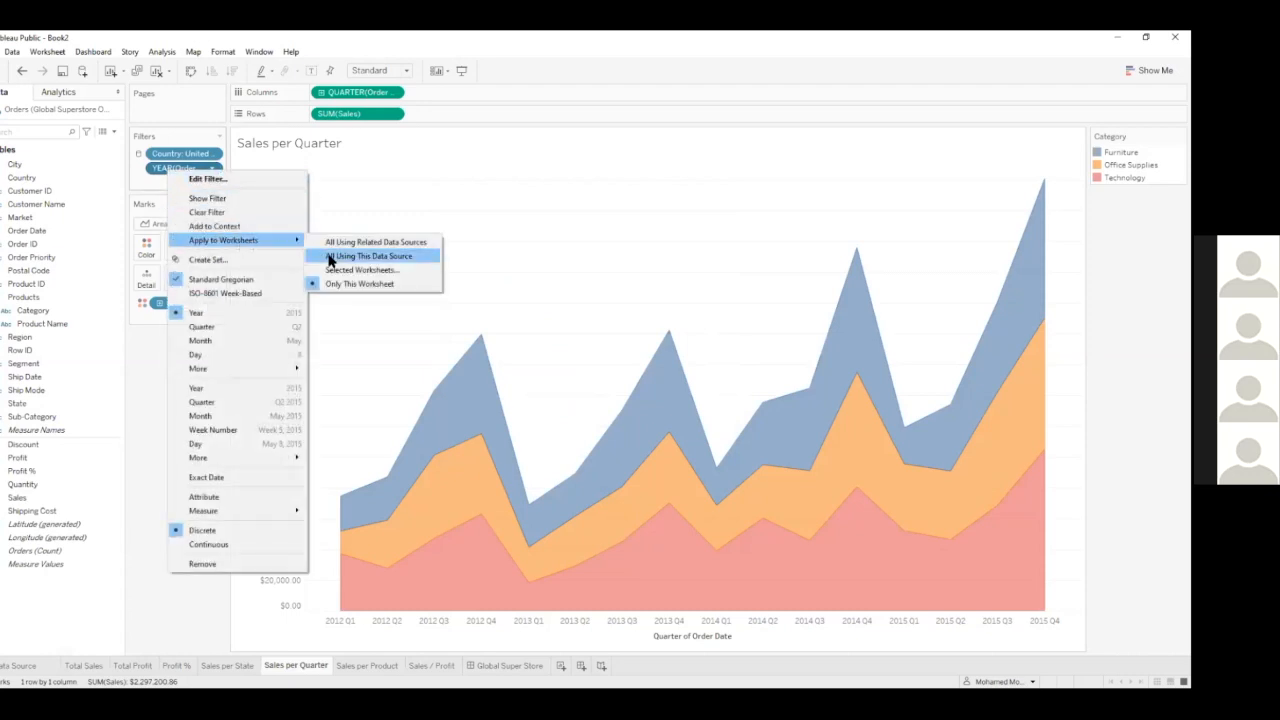
click(330, 257)
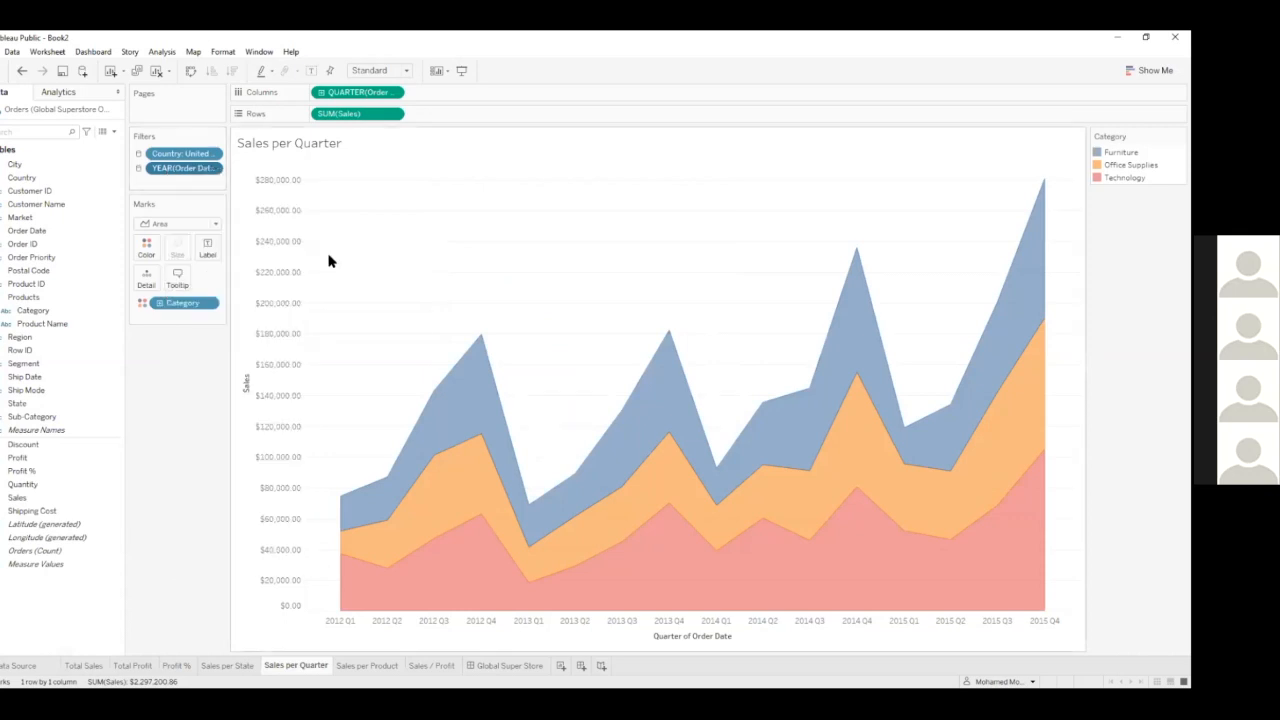
- Return to the Global Super Store dashboard and show the Year of Order Date filter from the Sales per Quarter chart
click(513, 666)
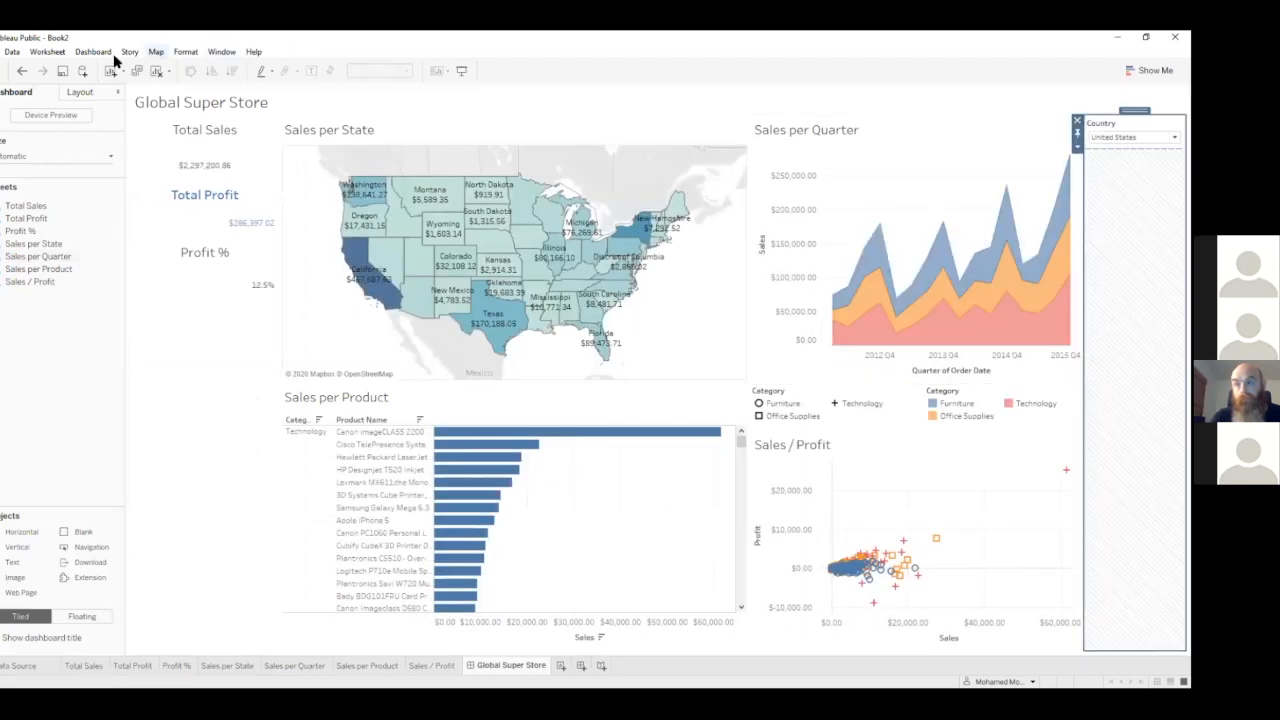
click(831, 143)
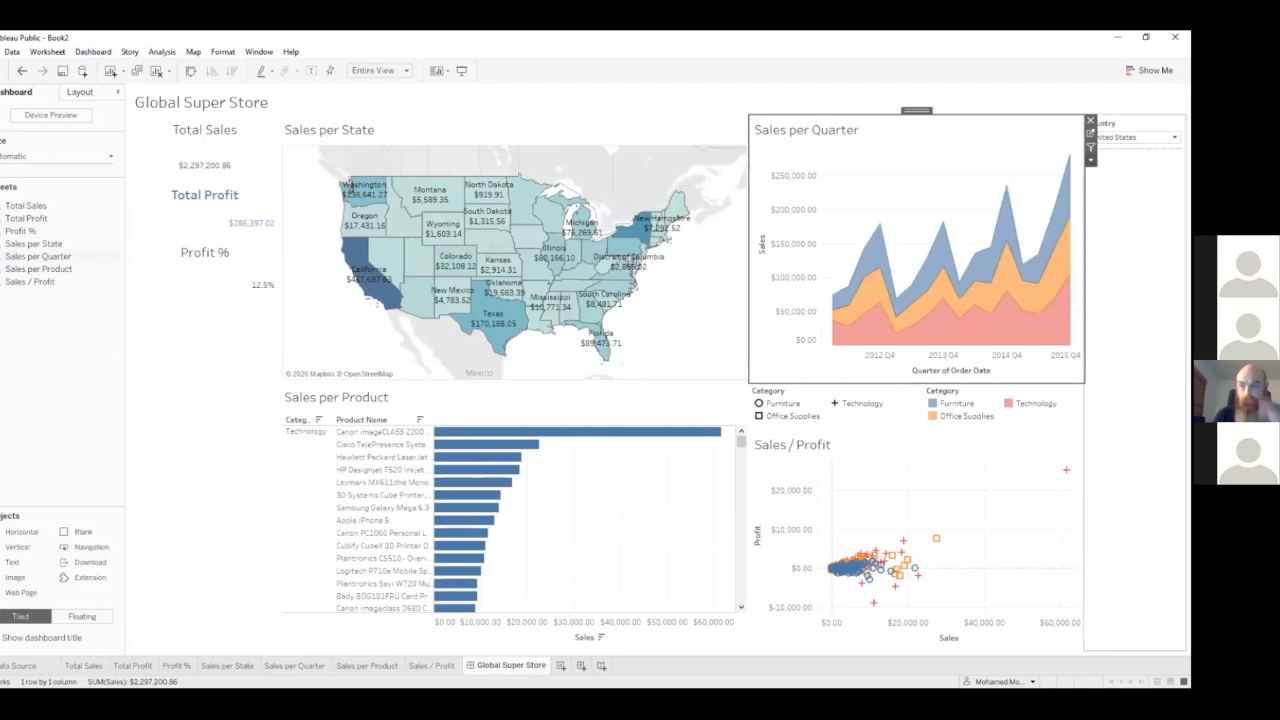
click(1090, 159)
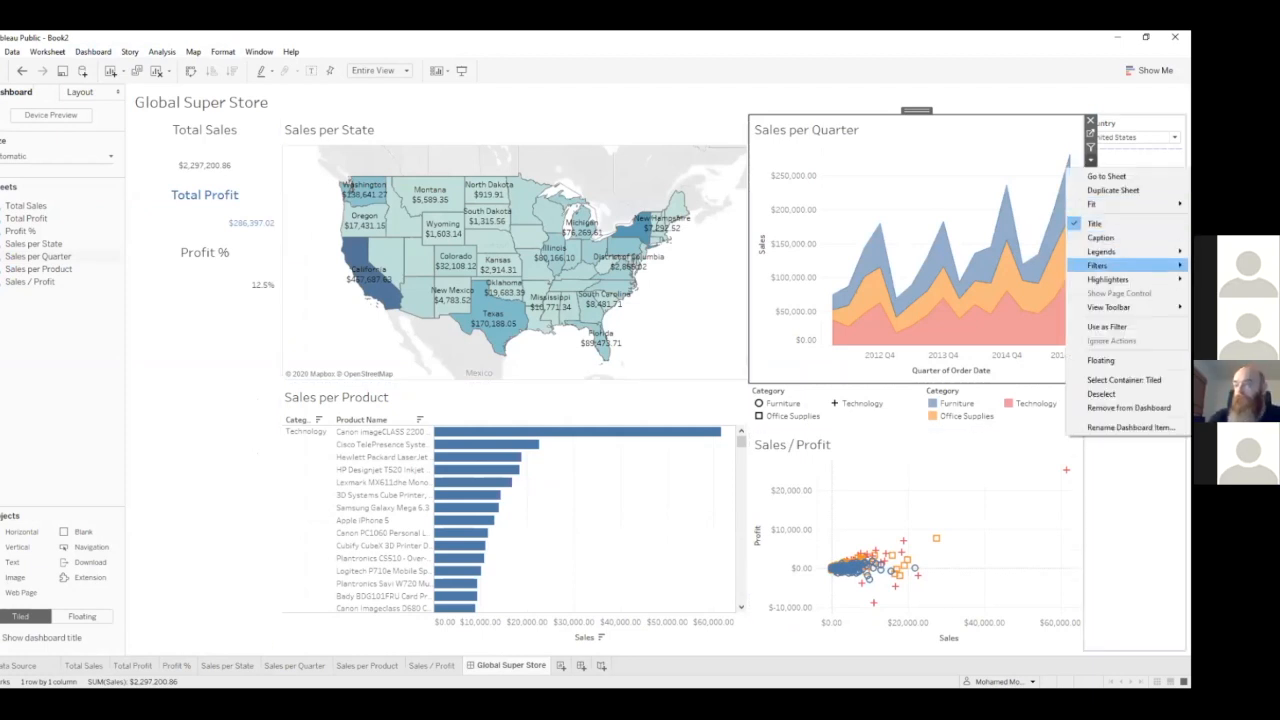
mouse_move(1097, 265)
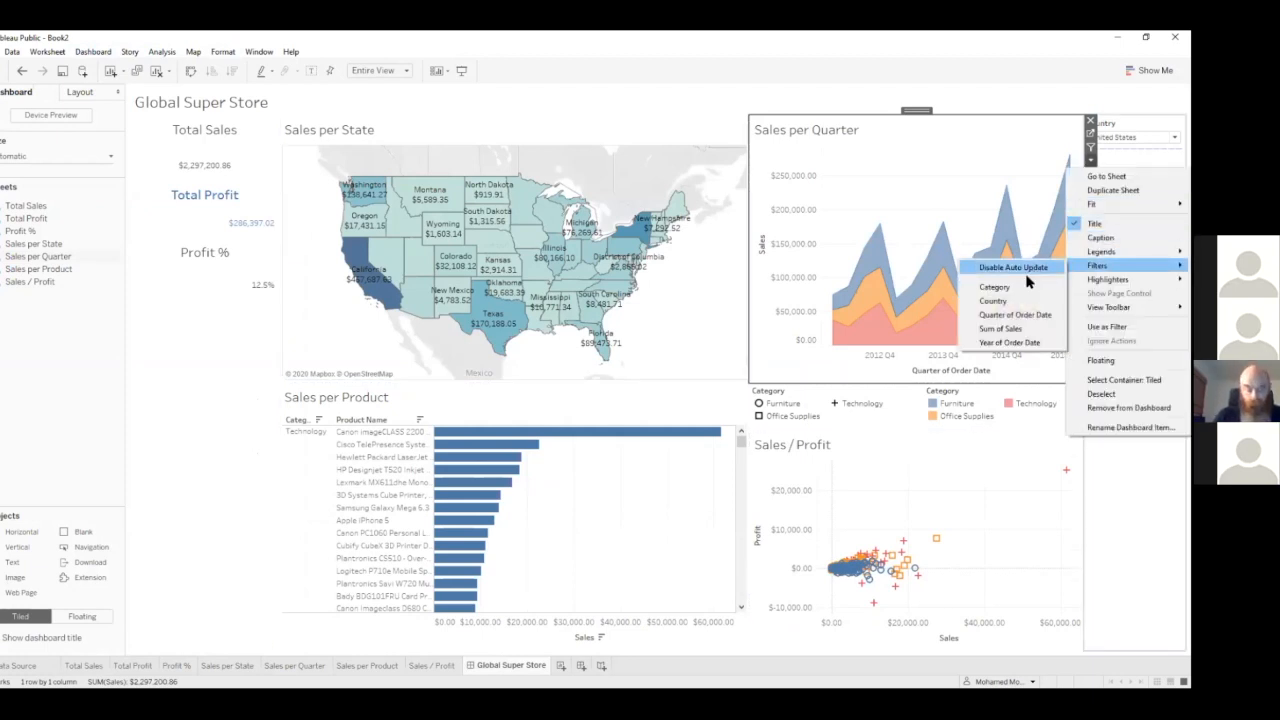
click(1010, 343)
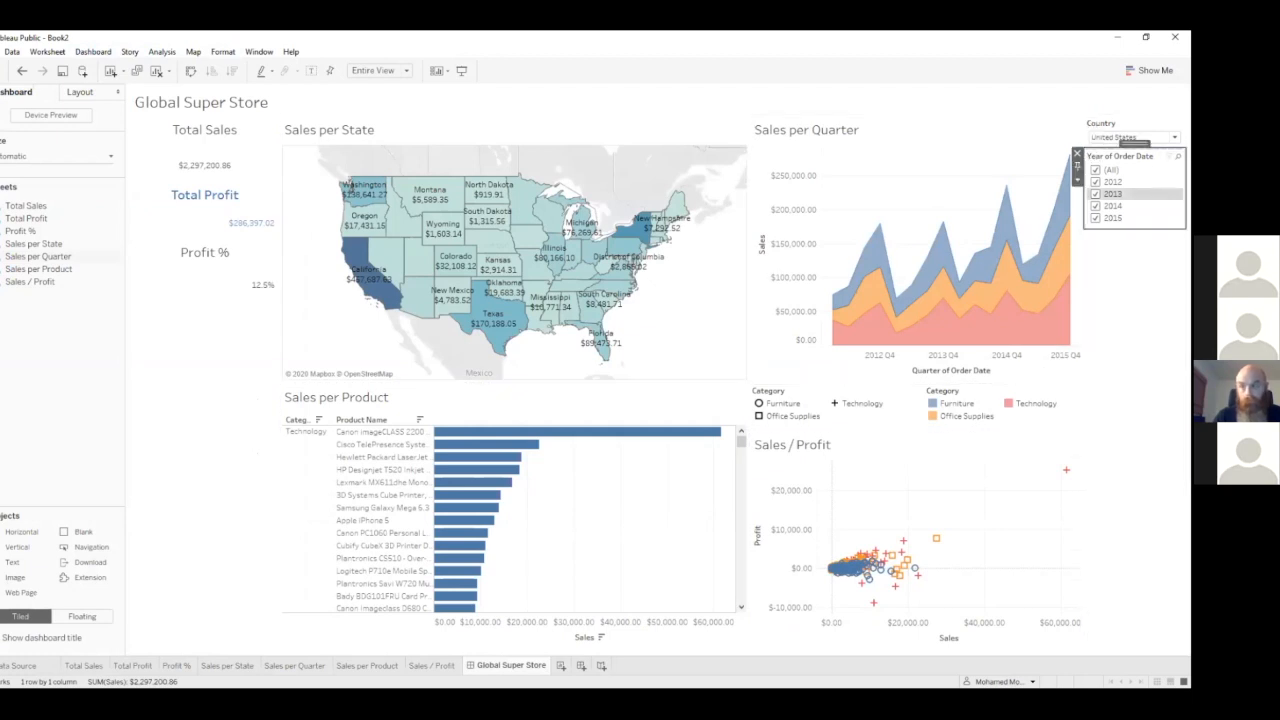
click(1134, 320)
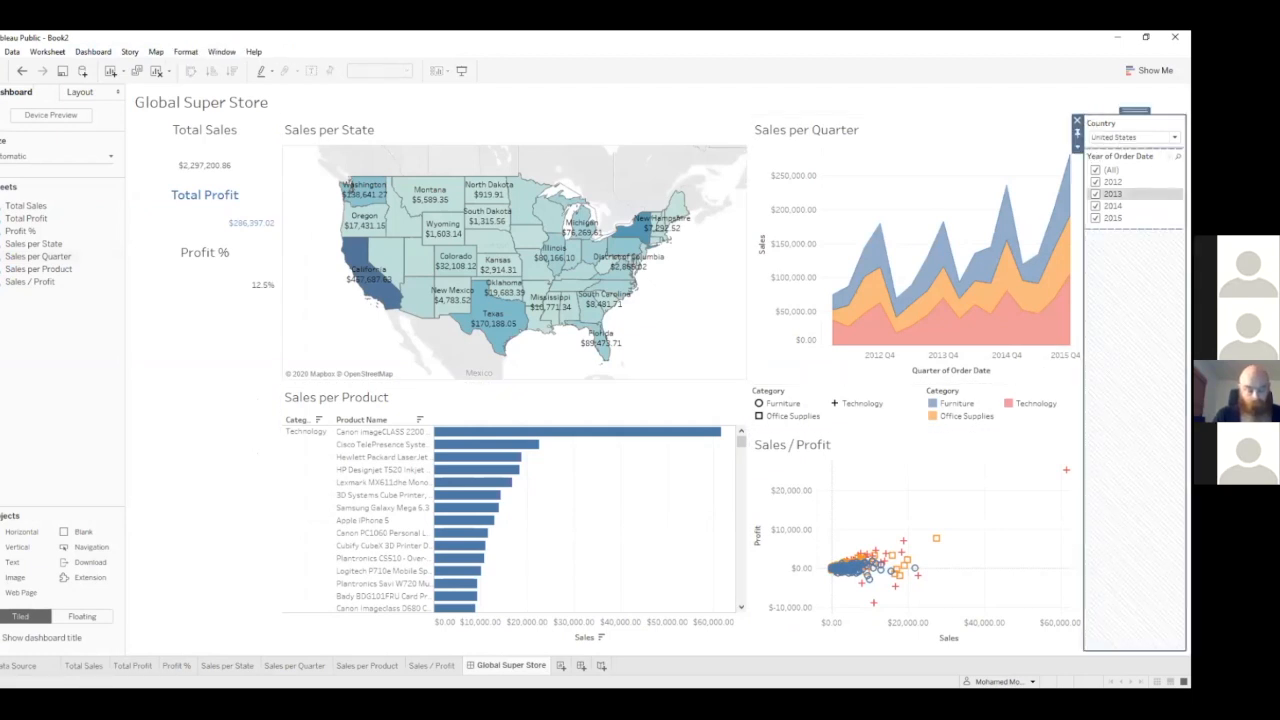
- Change the Year of Order Date filter to a multiple-values dropdown and check the year and country dropdown lists
click(1134, 160)
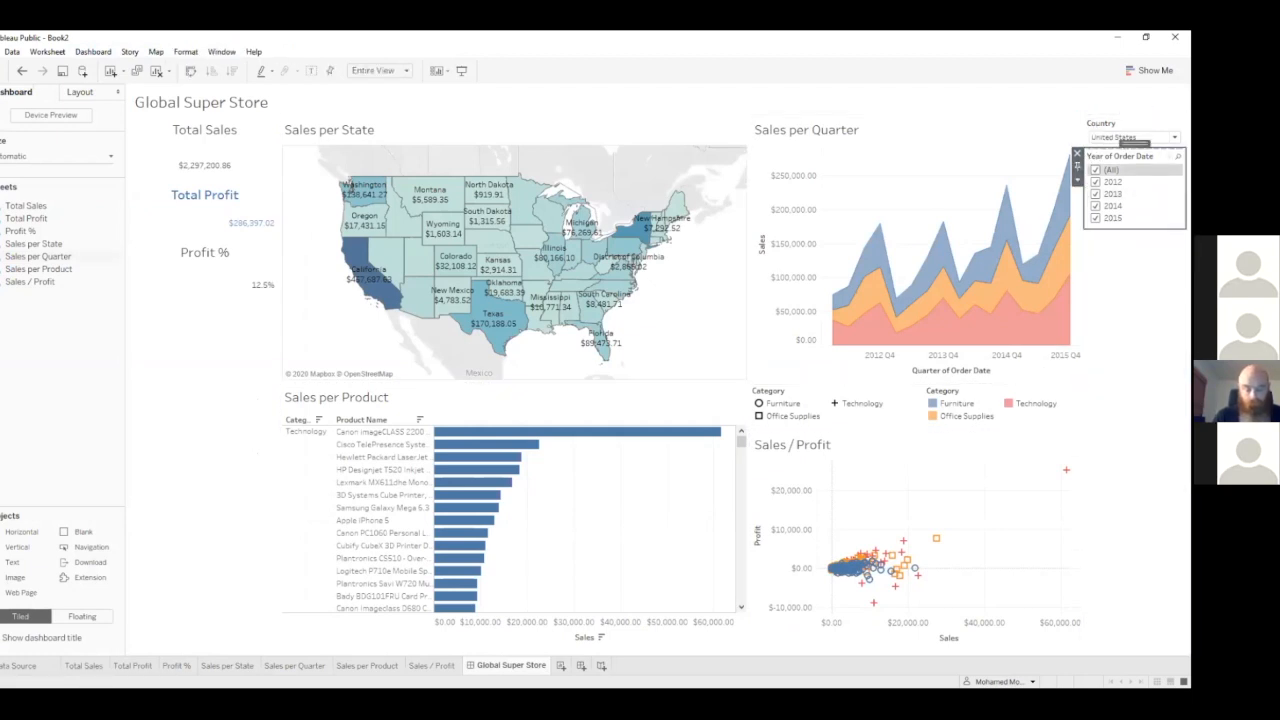
click(1077, 167)
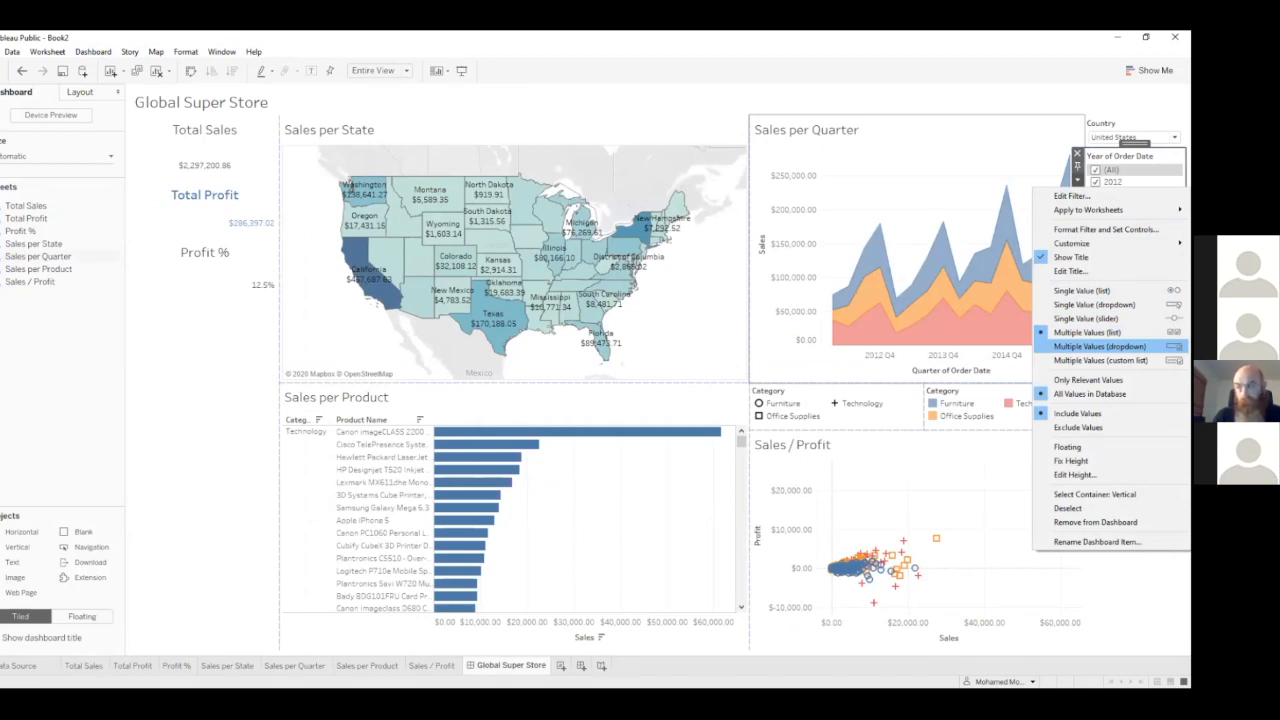
click(1100, 346)
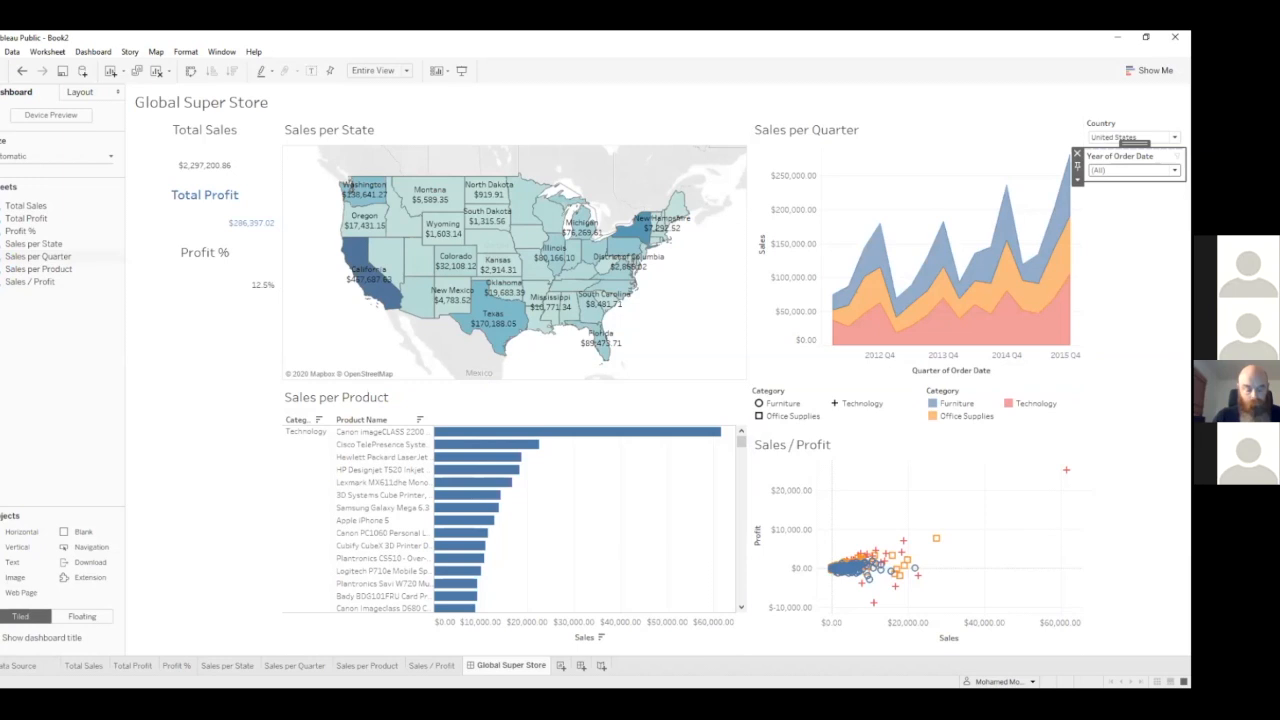
click(1174, 170)
click(1174, 170)
click(1174, 170)
click(1174, 170)
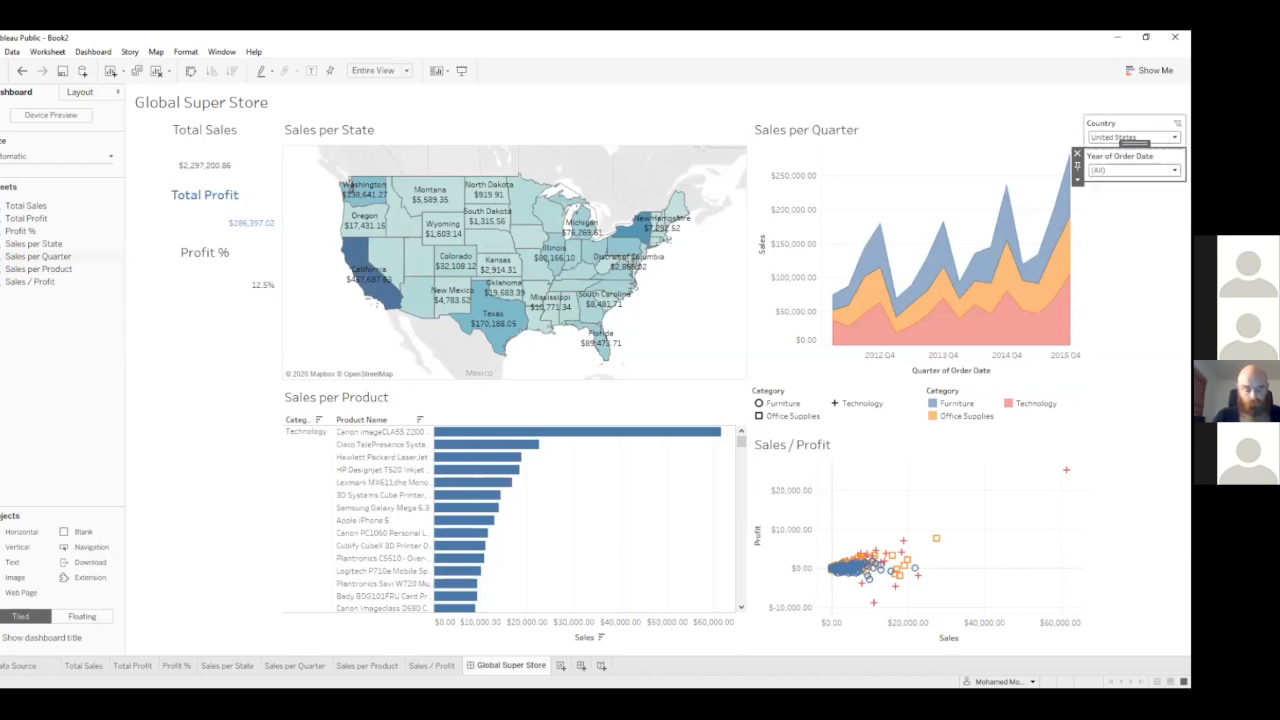
click(1174, 137)
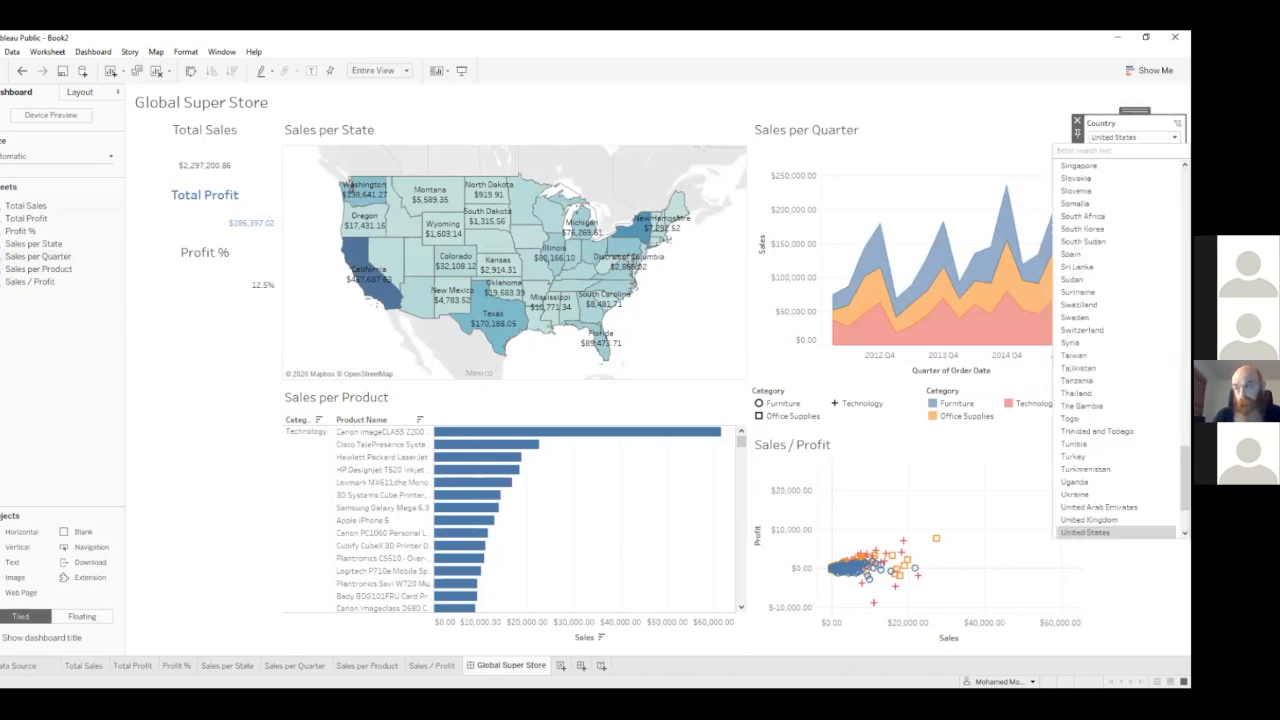
click(1174, 137)
- Try the Year of Order Date filter by clearing all years and re-including 2012, 2013, 2014 and 2015
click(1174, 170)
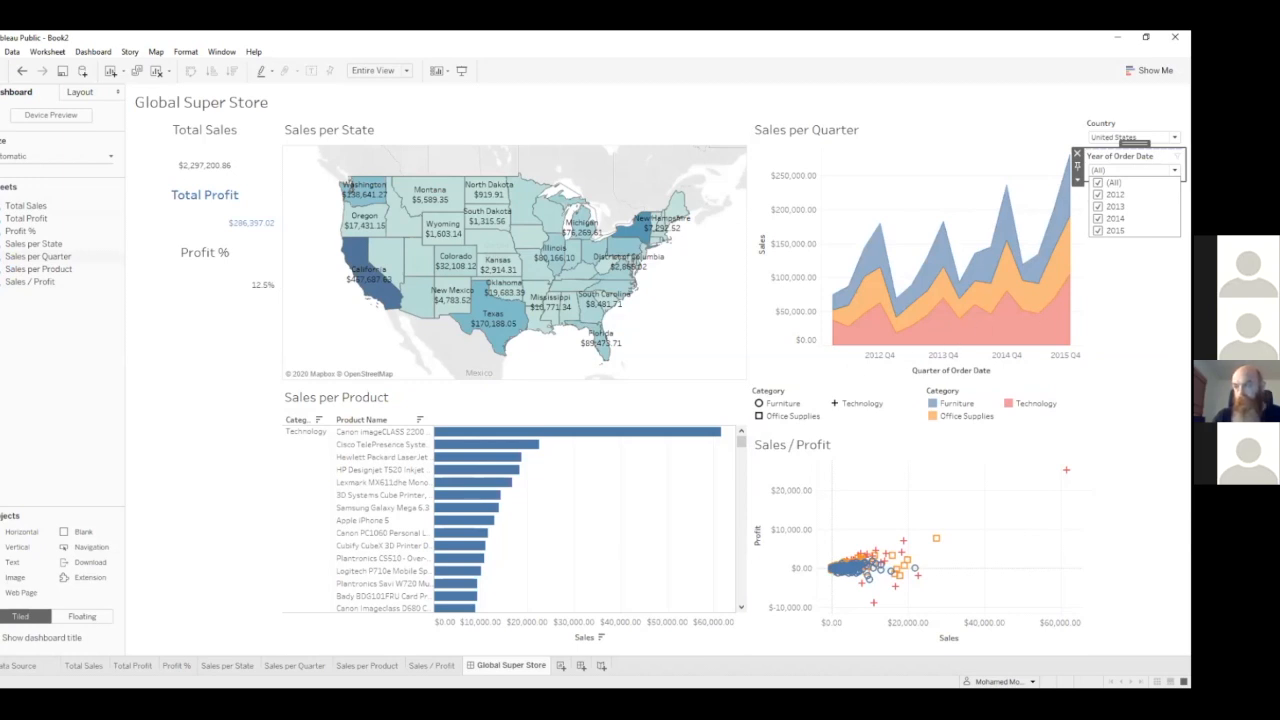
click(1098, 183)
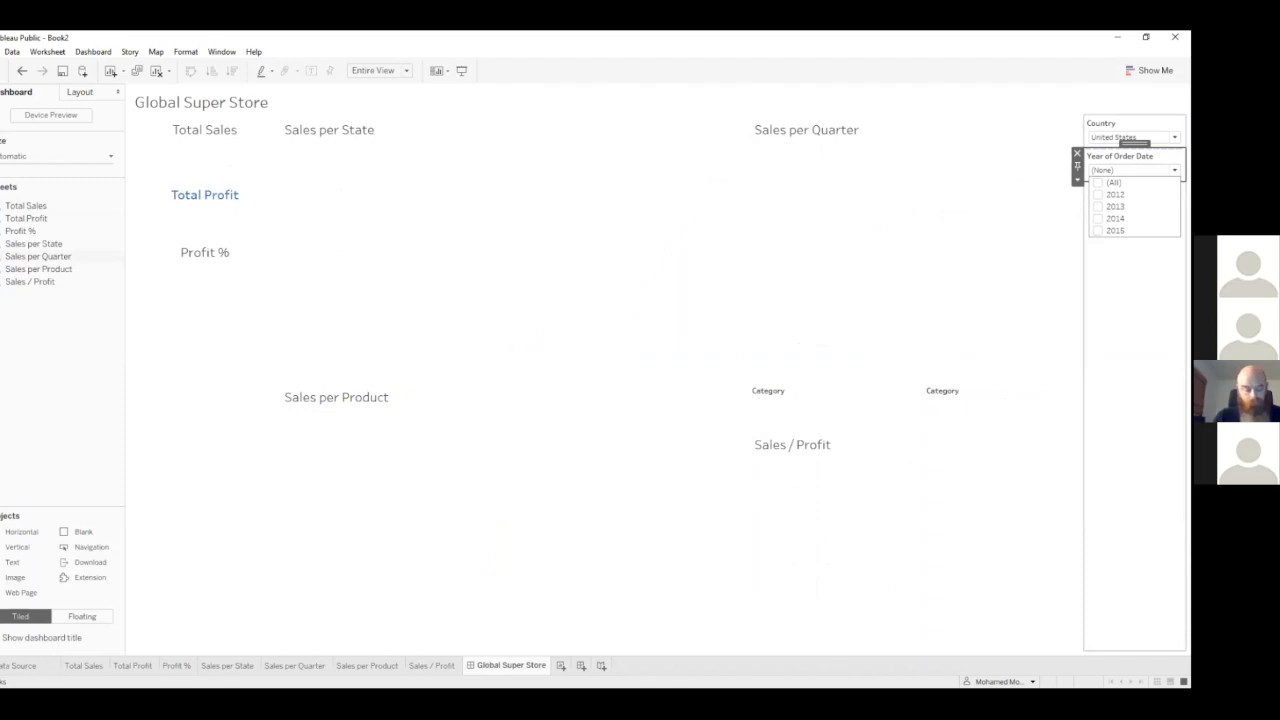
click(1098, 194)
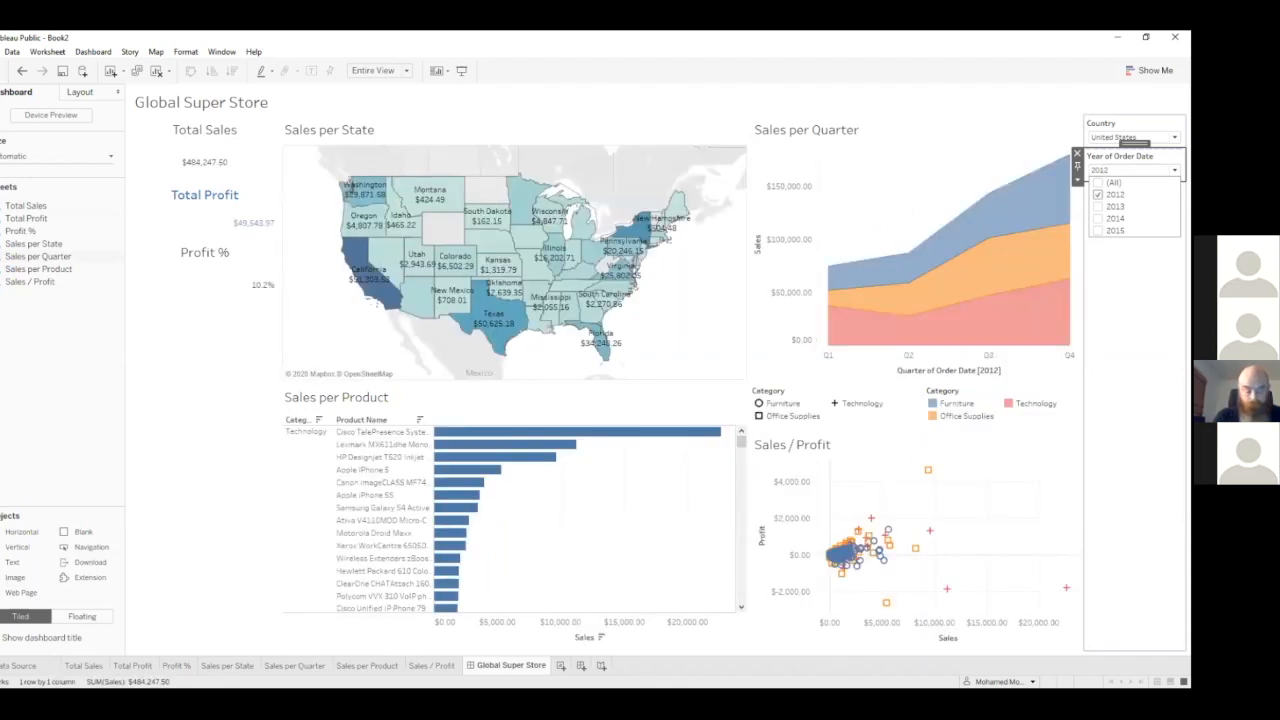
click(1098, 207)
click(1098, 218)
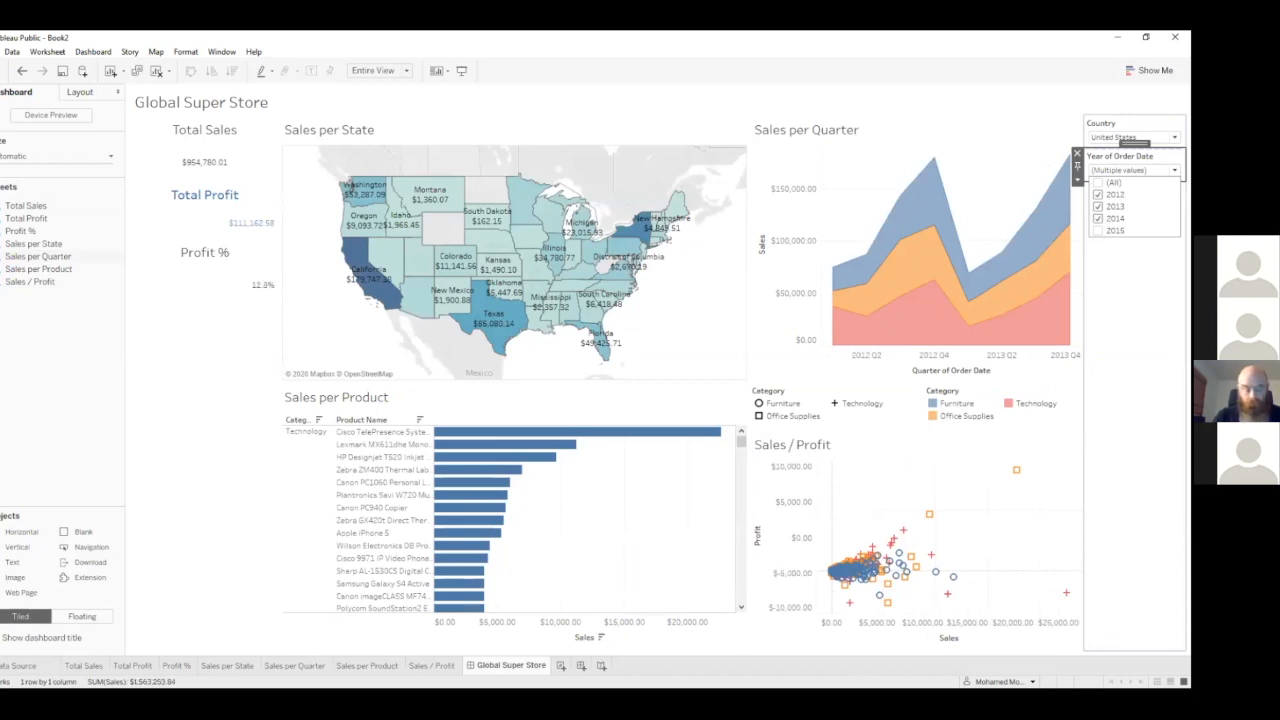
click(1098, 230)
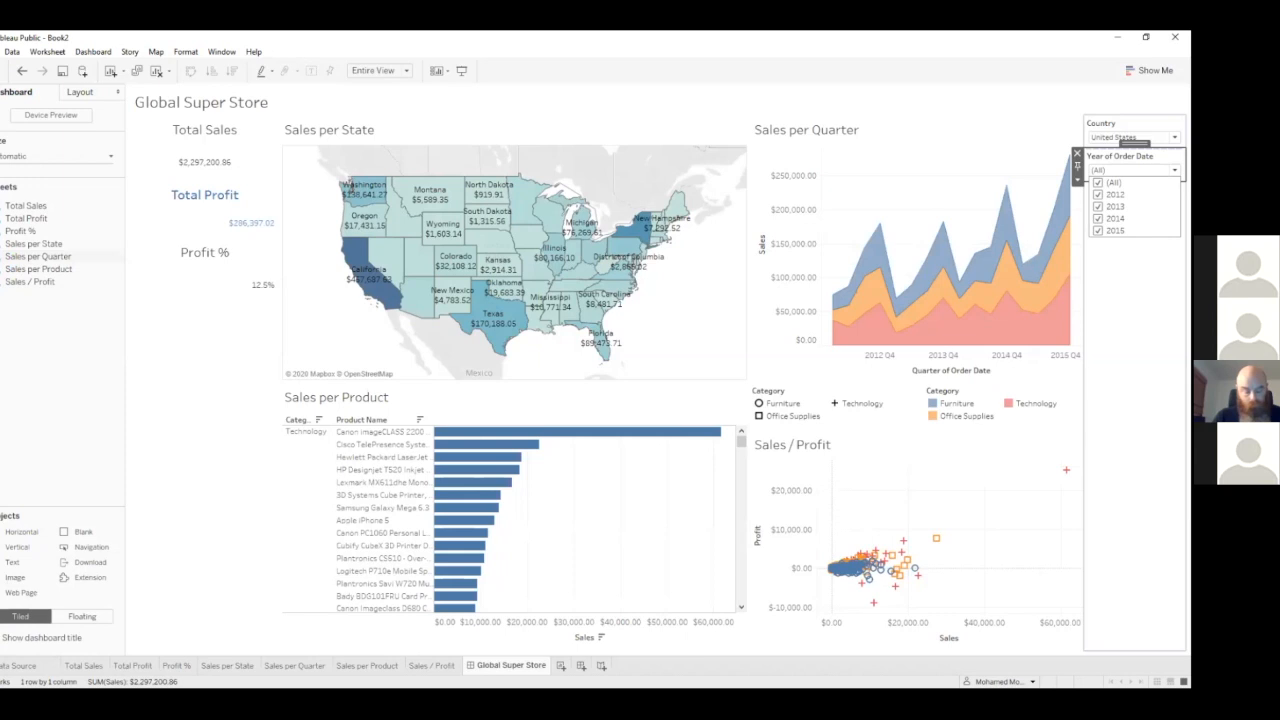
click(1134, 143)
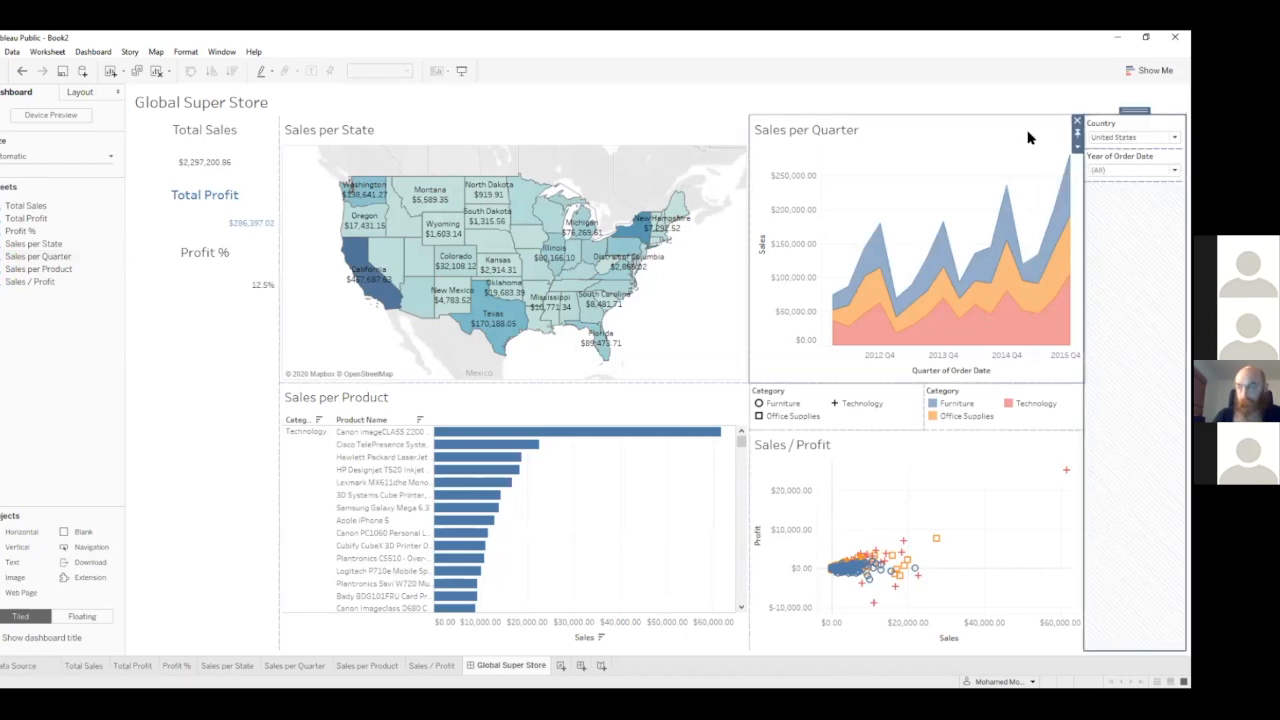
- Select California on the Sales per State map and clear the selection again
click(401, 146)
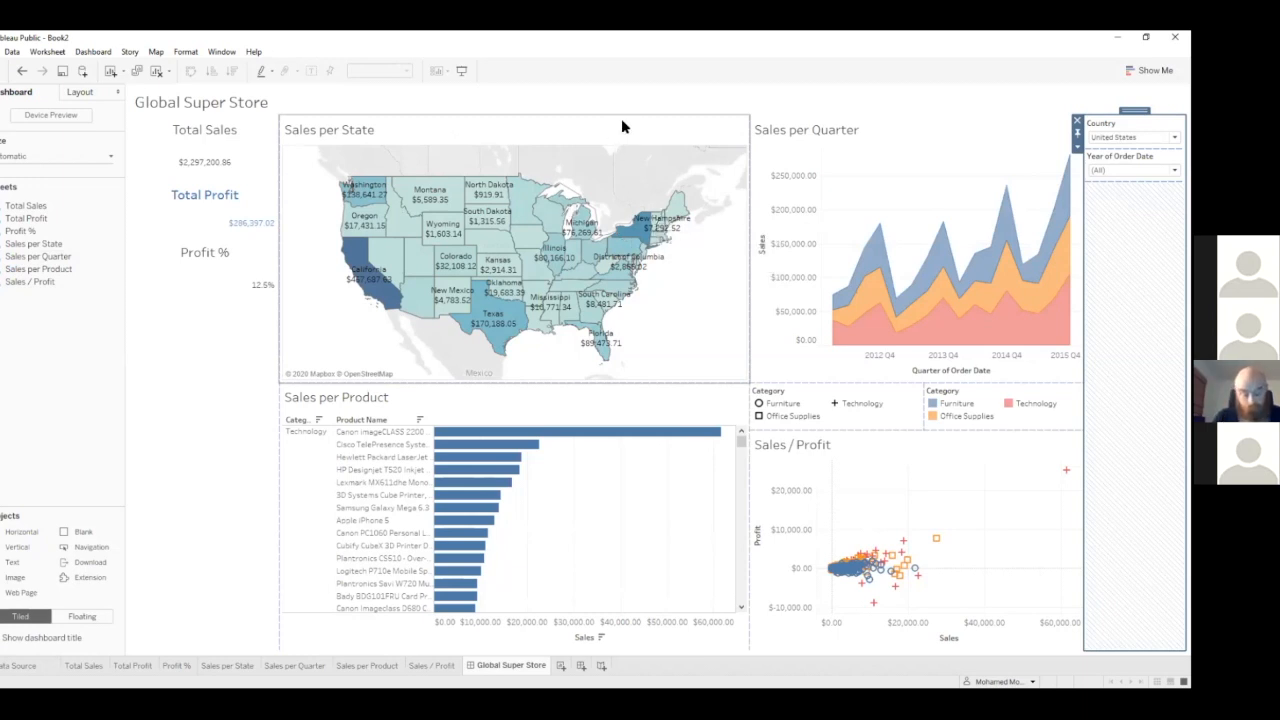
mouse_move(385, 270)
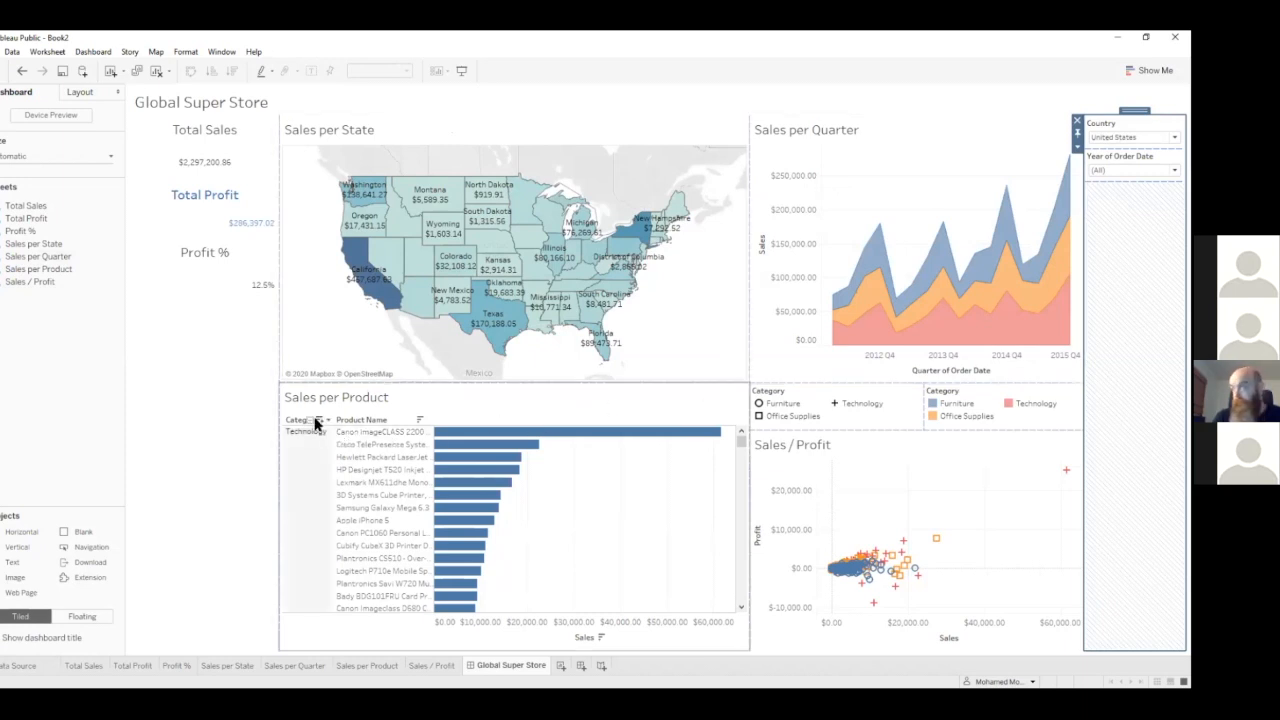
mouse_move(370, 288)
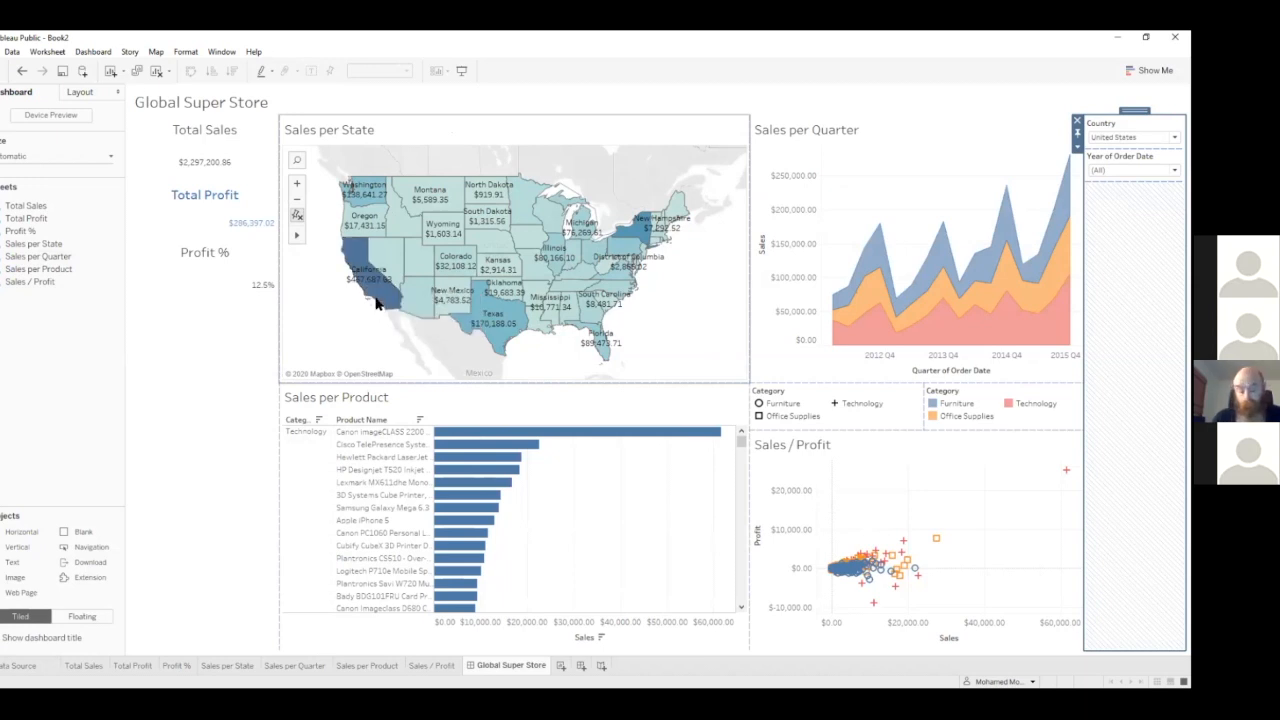
click(383, 285)
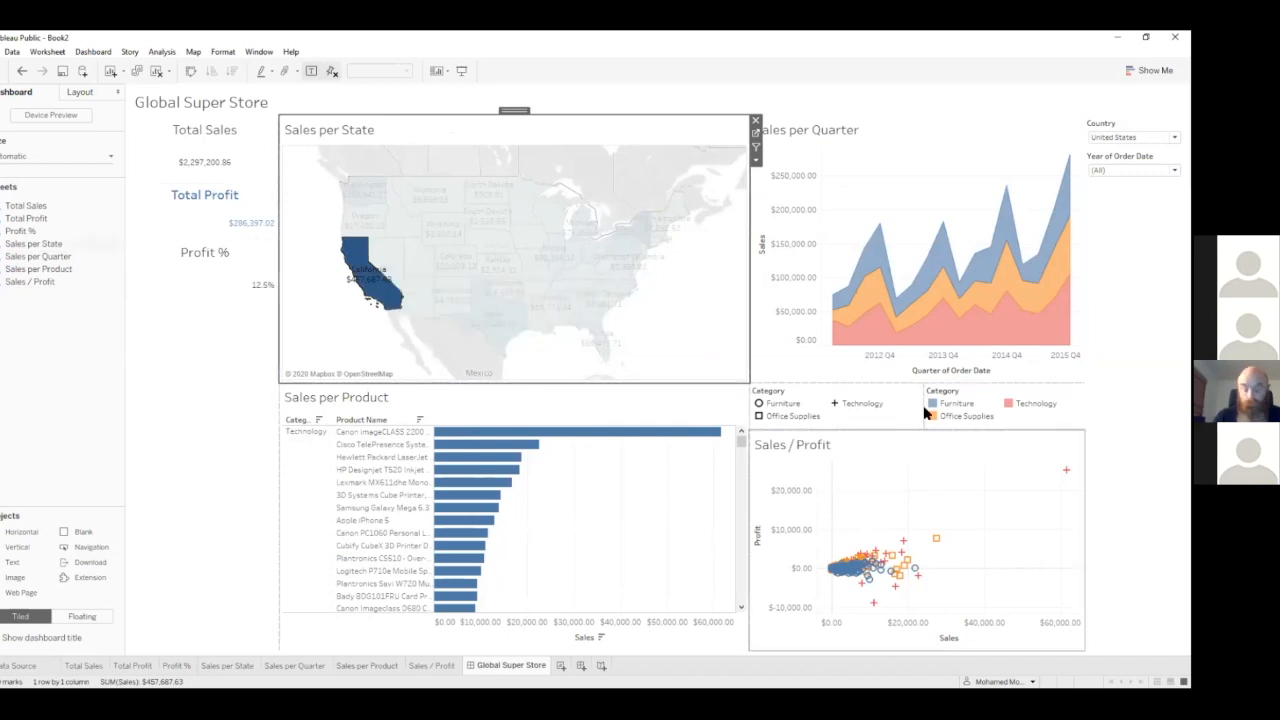
mouse_move(370, 282)
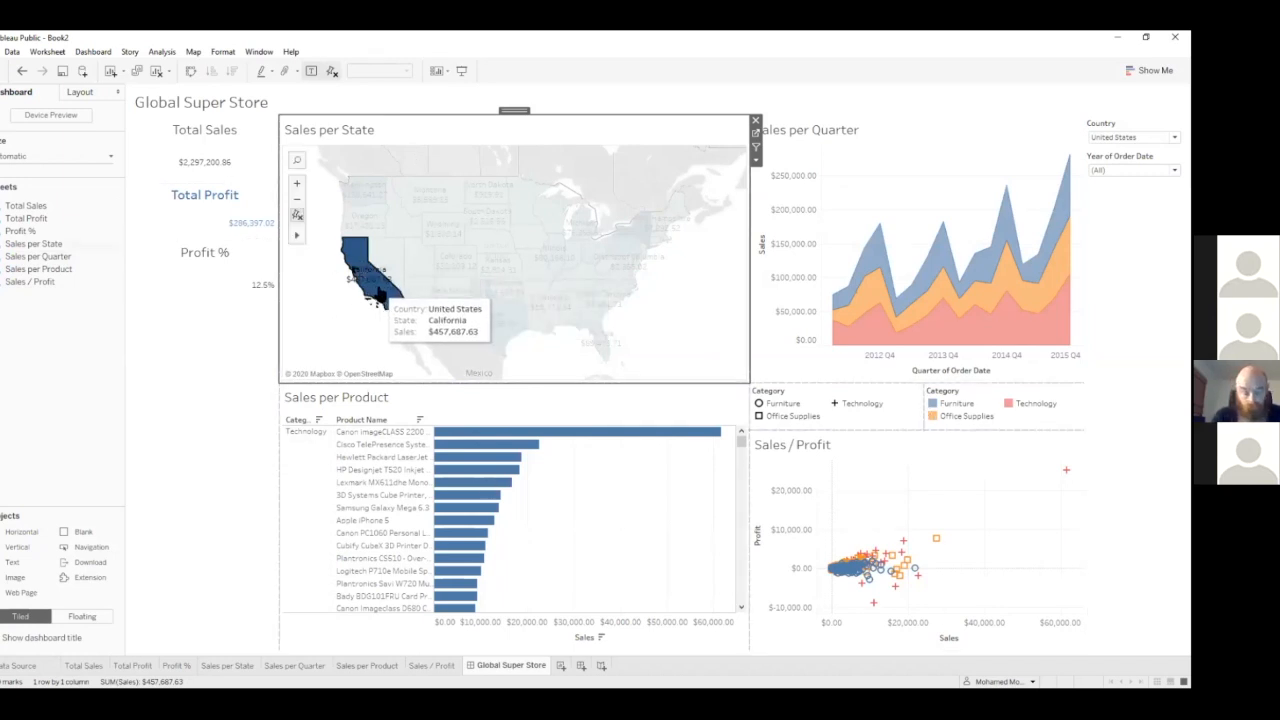
click(382, 295)
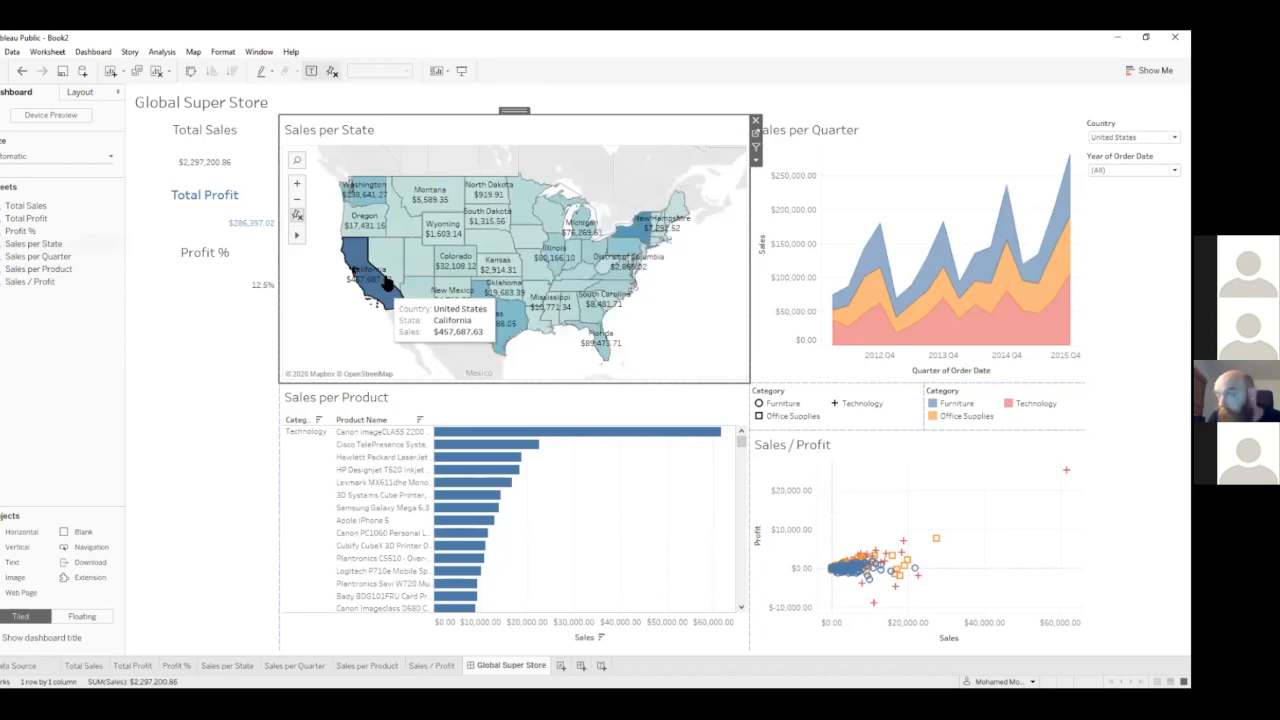
- Use the Sales per State map as a filter for the dashboard and filter by California
click(756, 162)
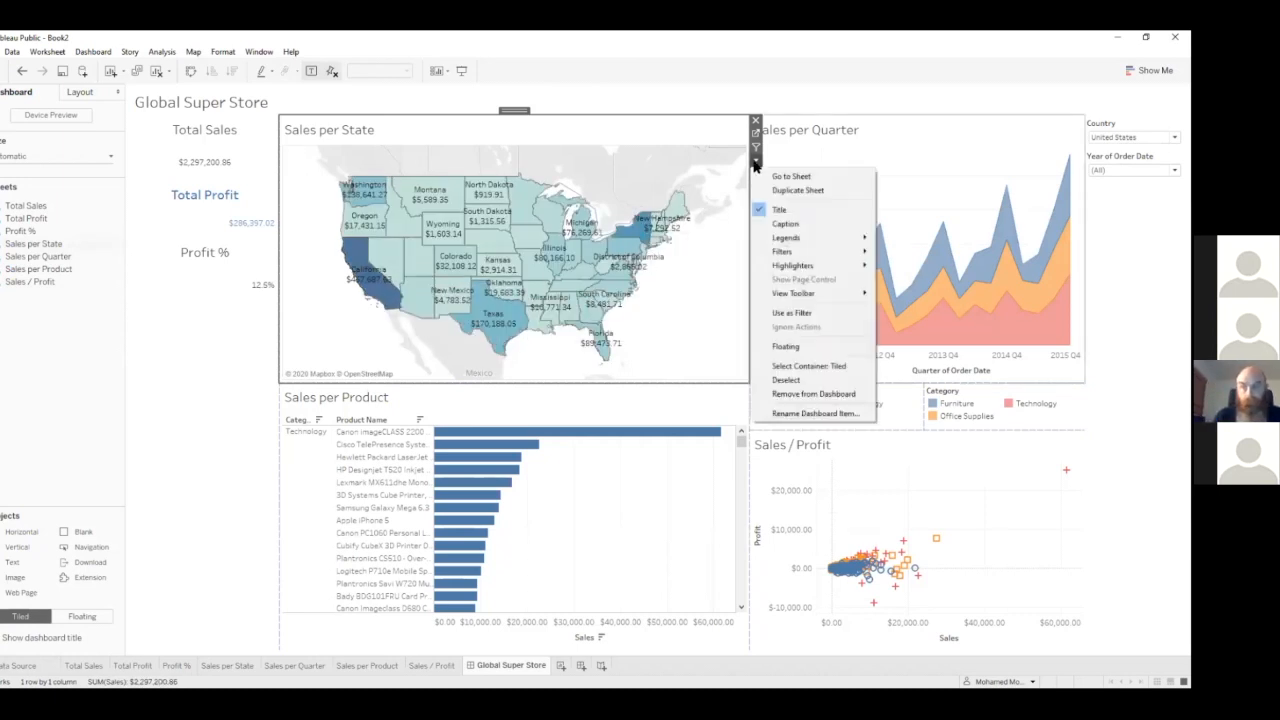
click(781, 316)
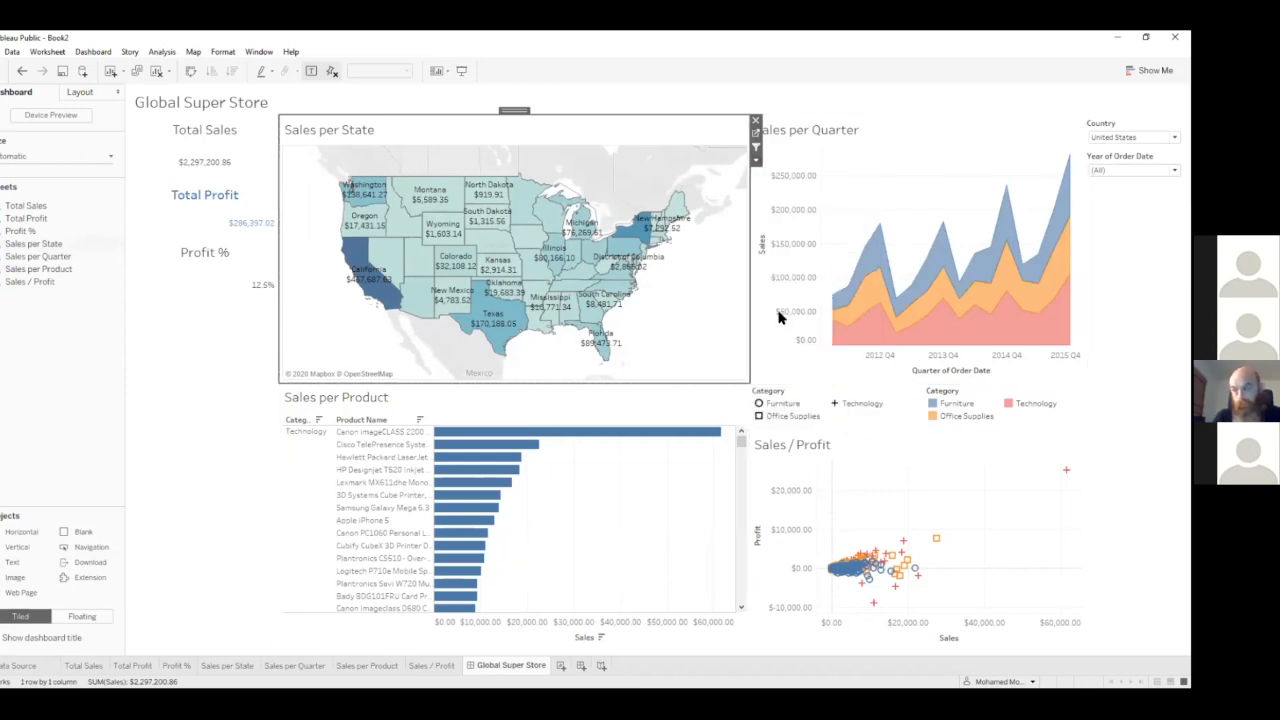
click(380, 293)
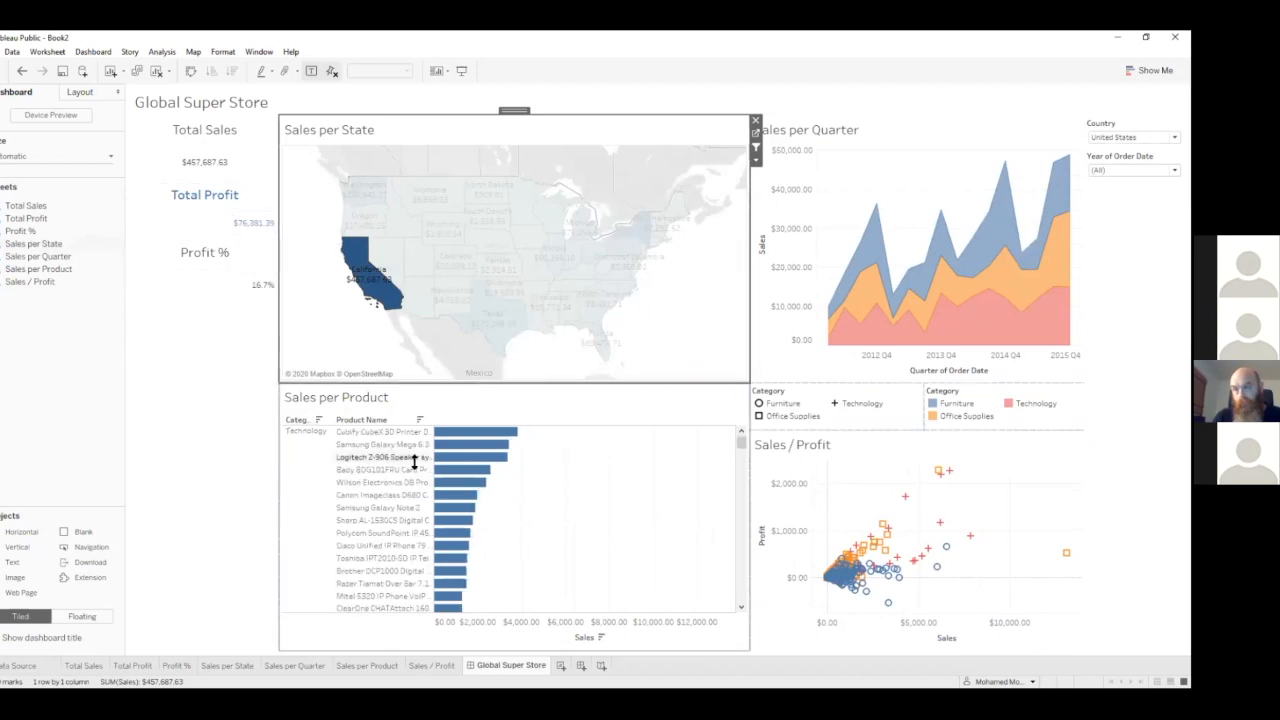
- Collapse the Sales per Product chart to the Category level and toggle the California filter on the map, leaving it cleared
click(310, 421)
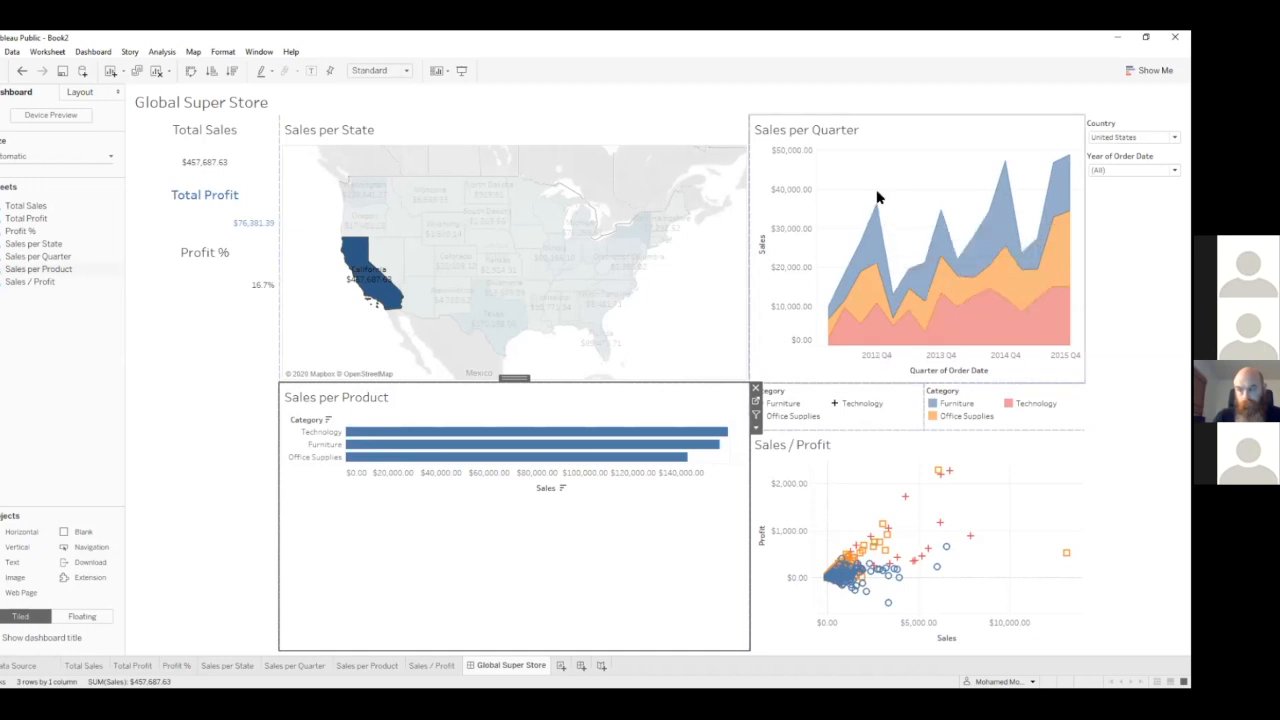
click(383, 298)
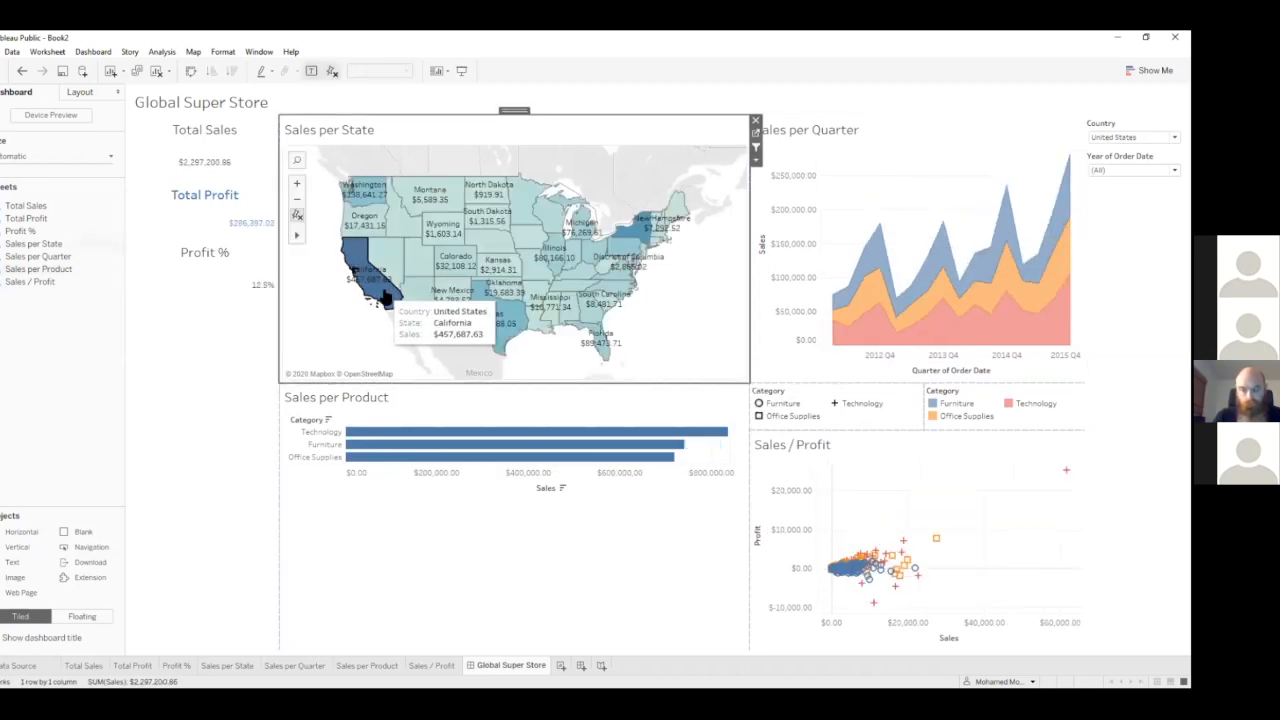
click(383, 298)
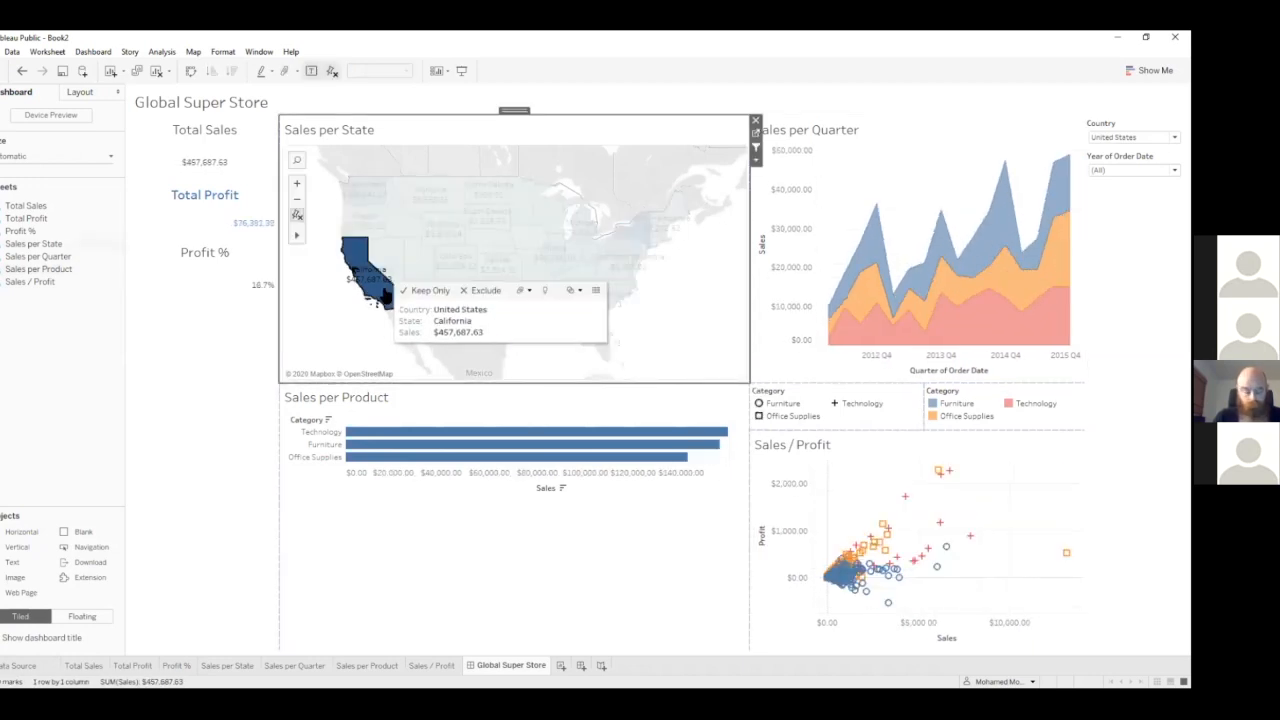
click(340, 340)
mouse_move(383, 296)
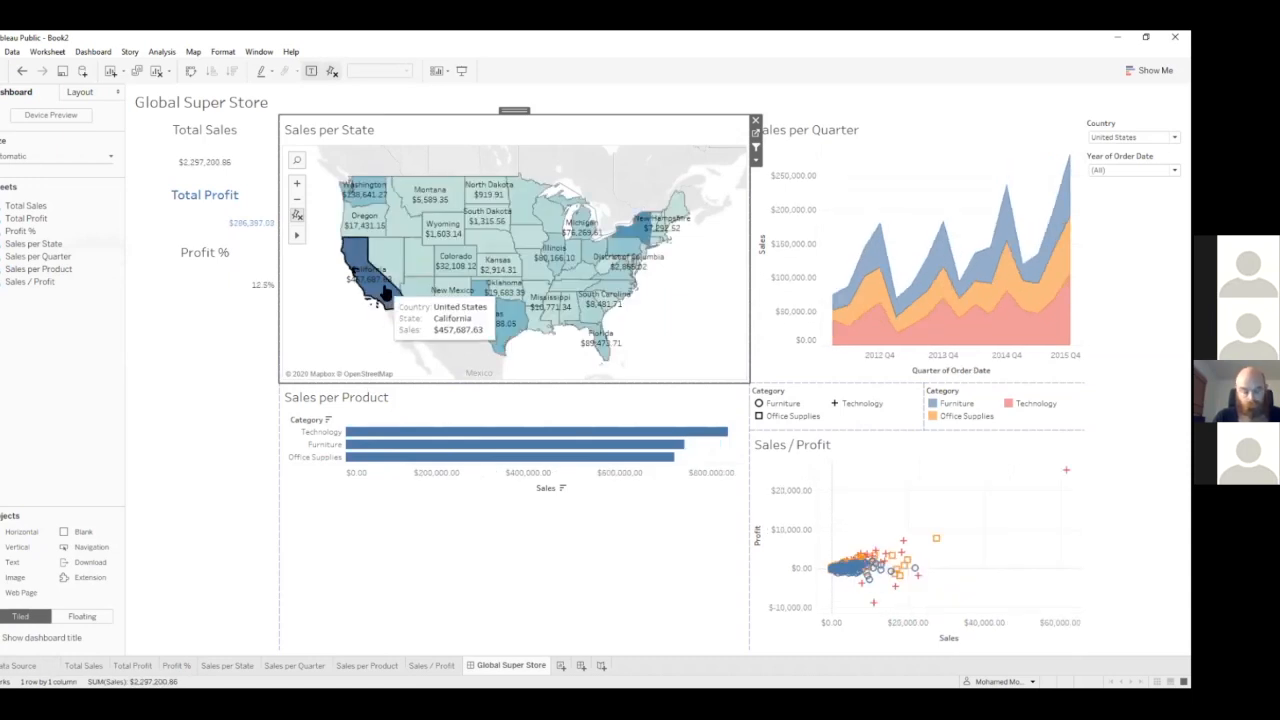
click(383, 297)
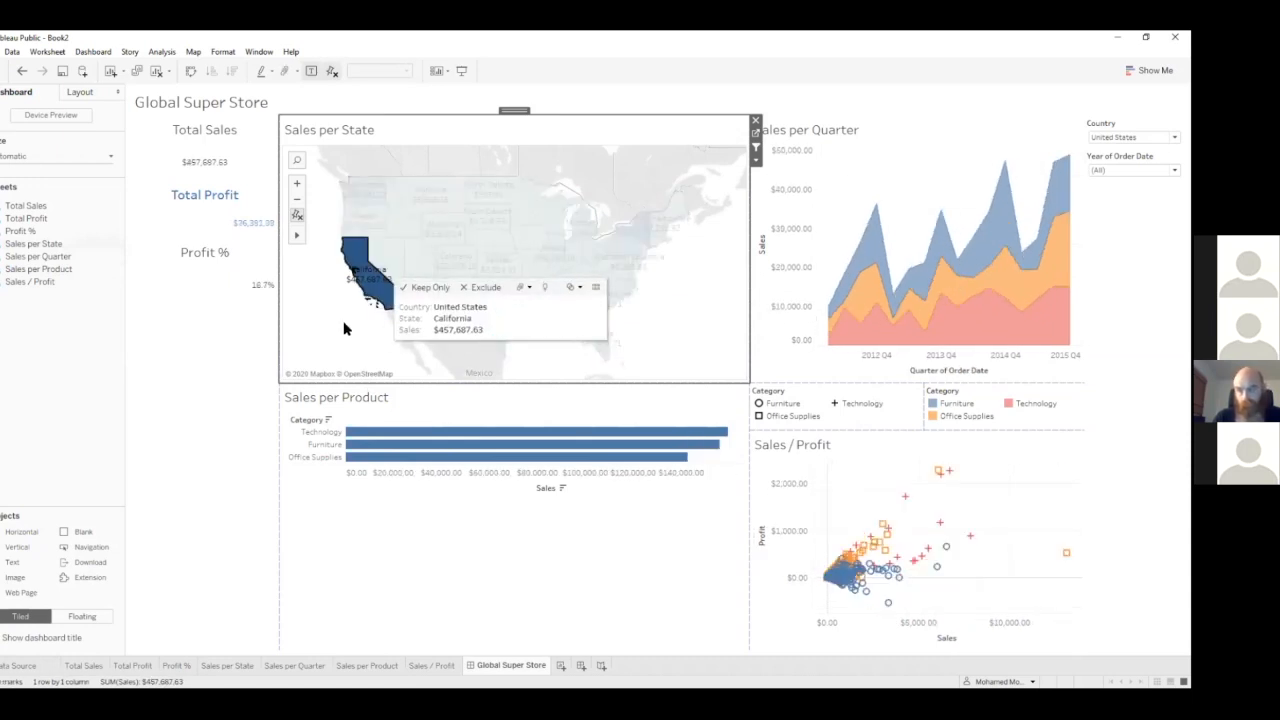
click(346, 326)
- Expand the Sales per Product chart to product names and collapse it back to Category
mouse_move(362, 436)
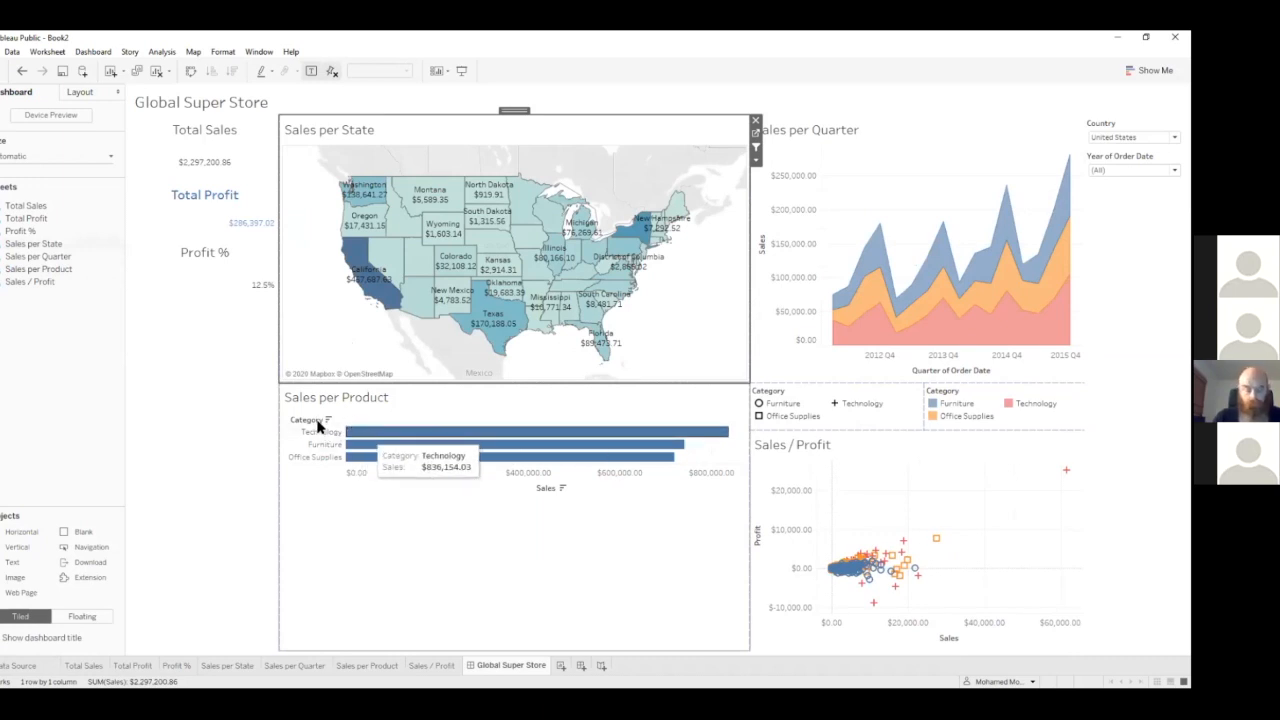
click(319, 422)
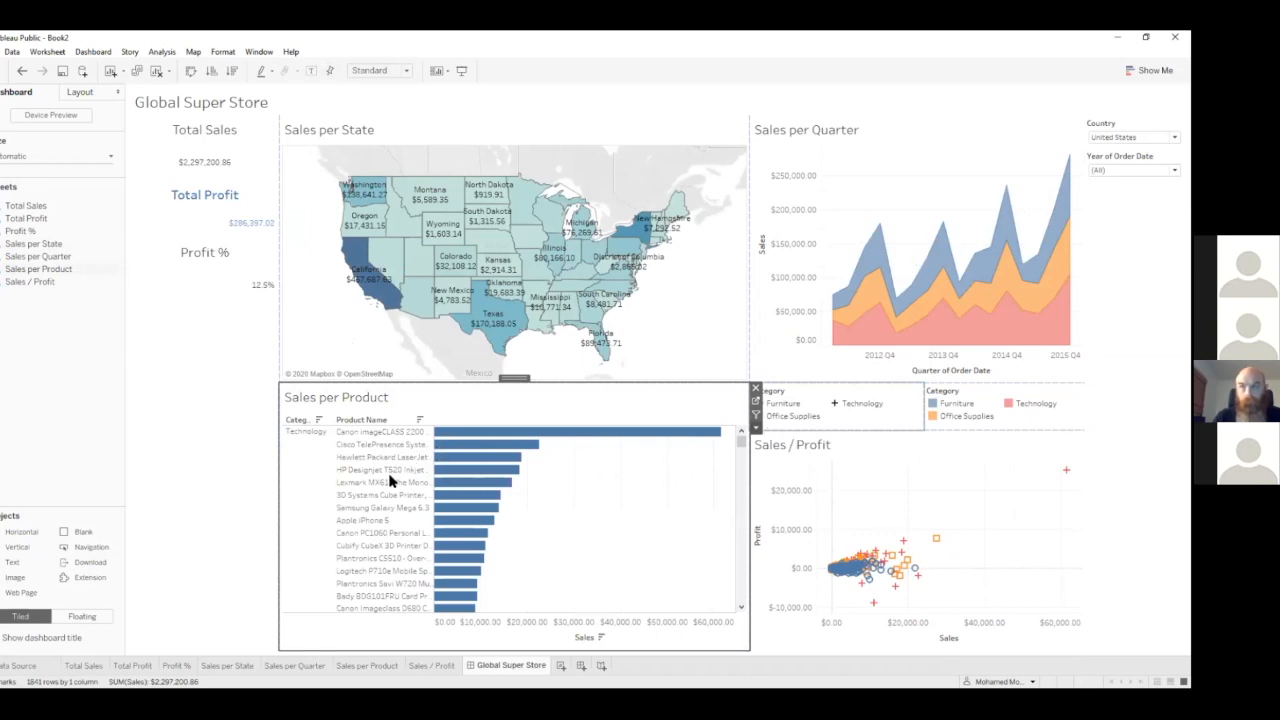
click(311, 420)
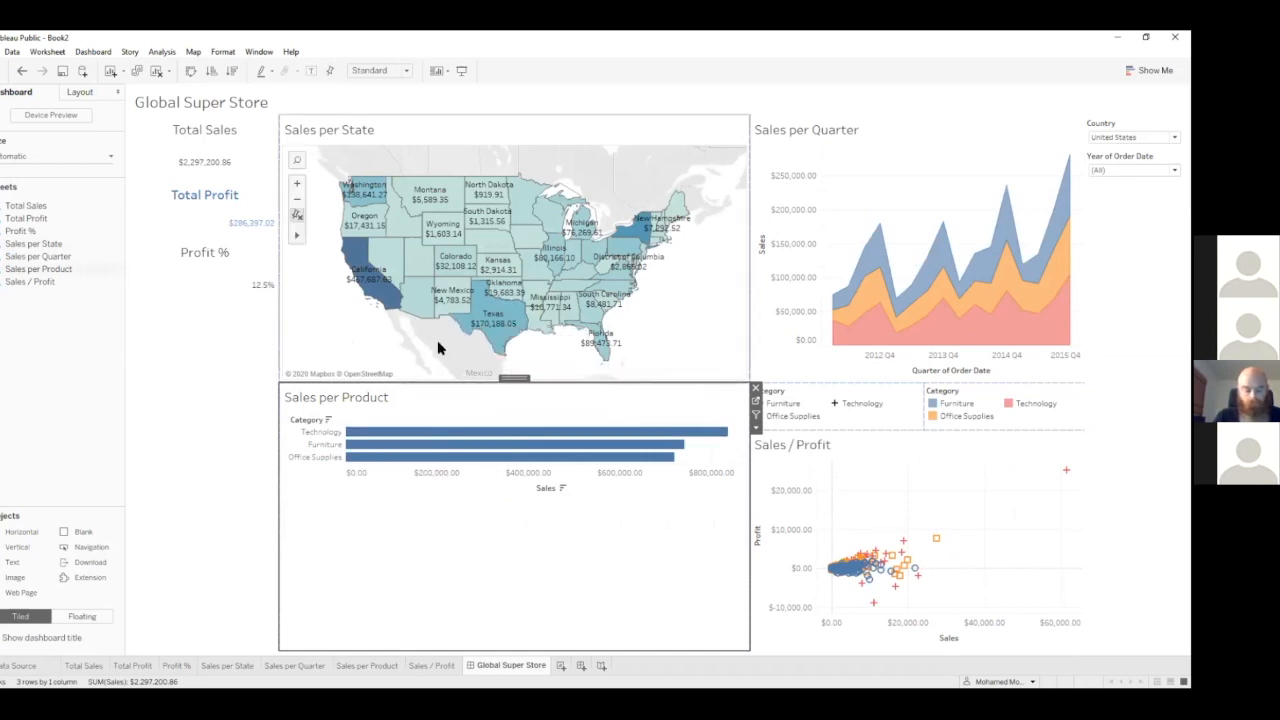
- Use the Sales per Product chart as a dashboard filter and try it on the Technology and Furniture bars, leaving no category selected
click(756, 426)
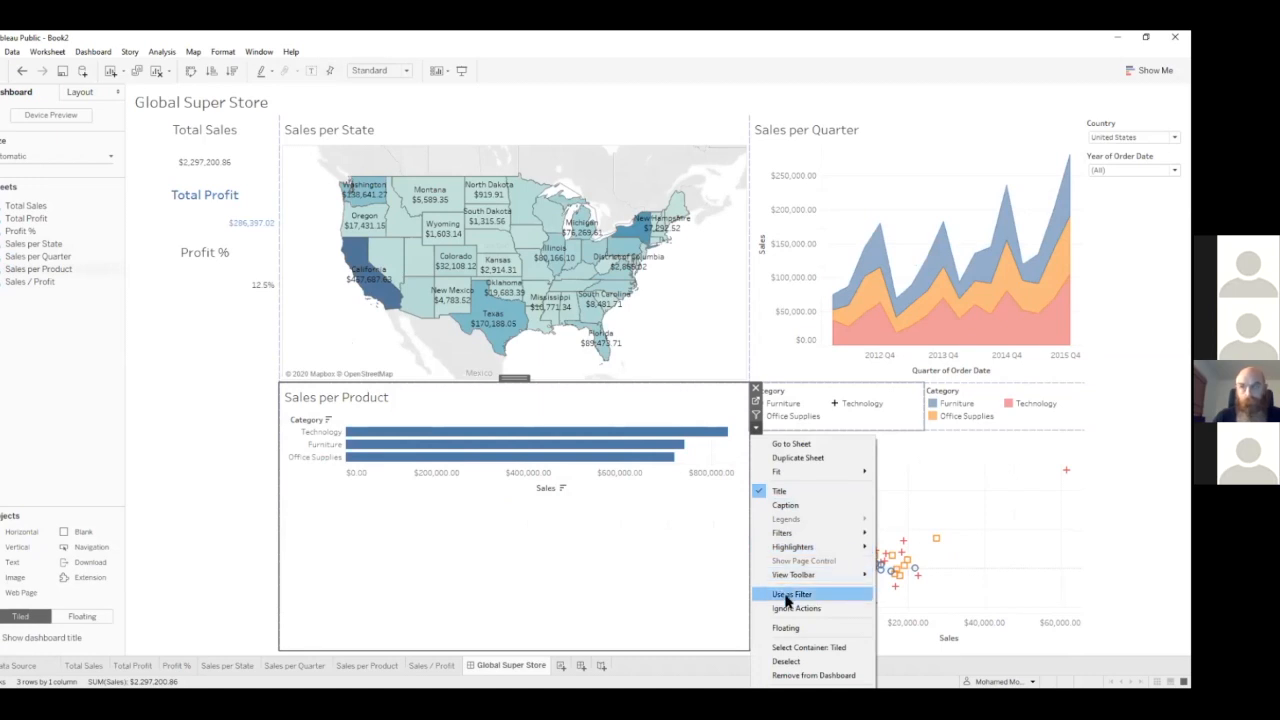
click(792, 594)
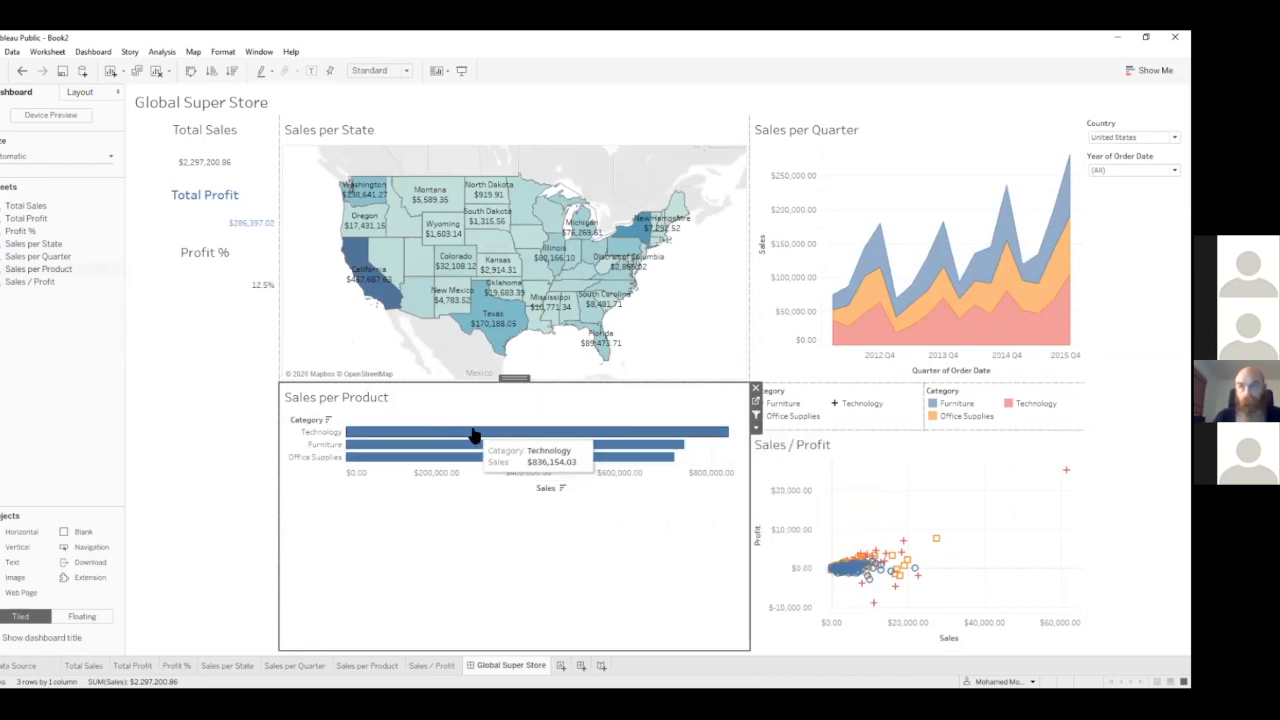
click(474, 434)
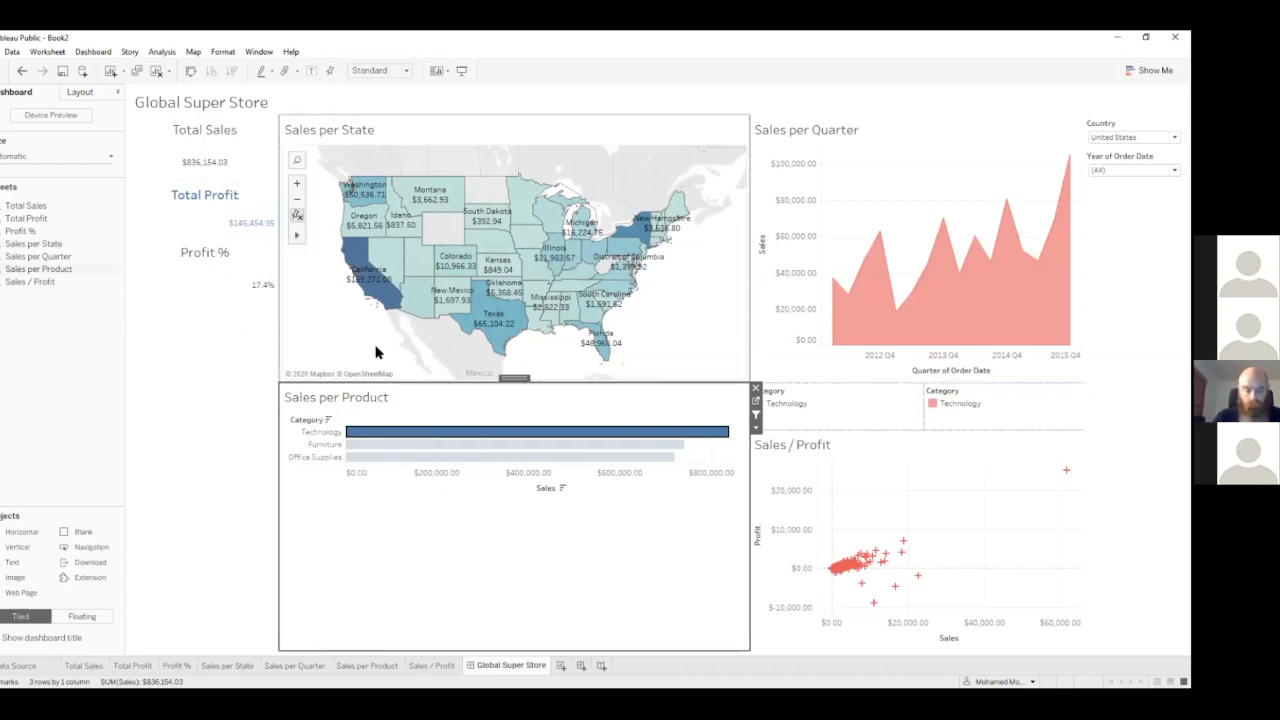
click(364, 437)
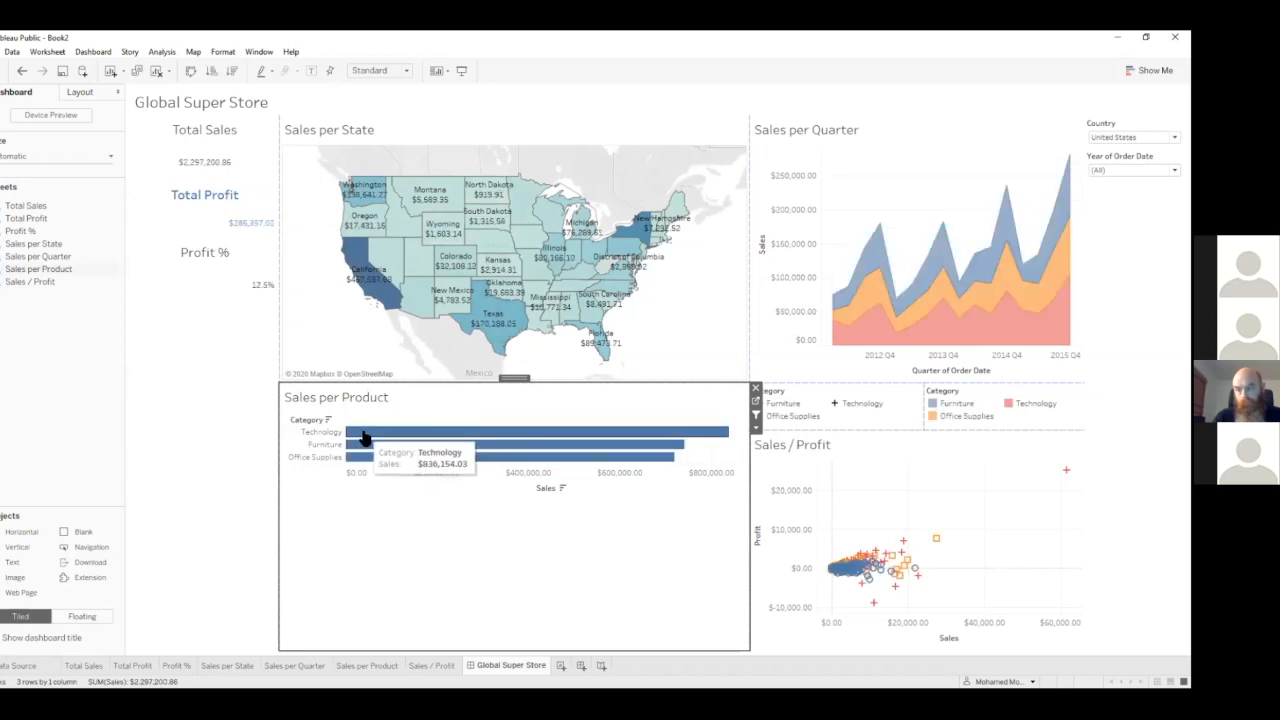
click(358, 446)
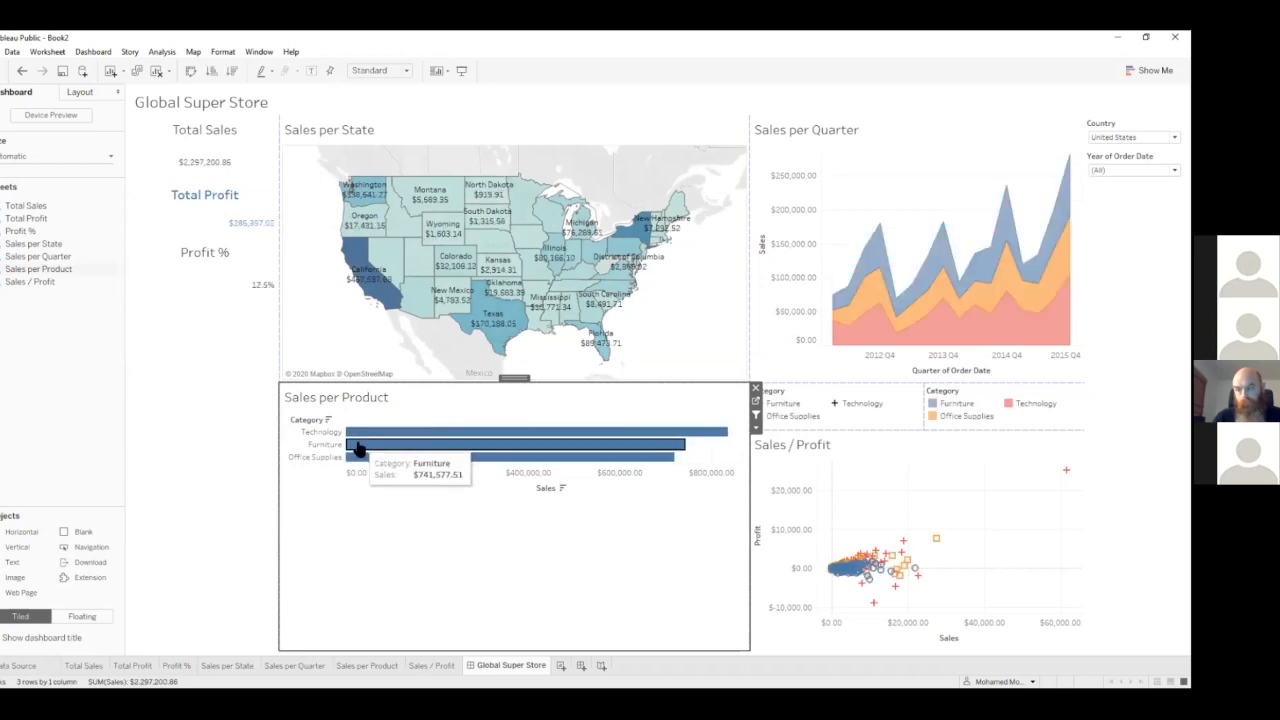
click(358, 446)
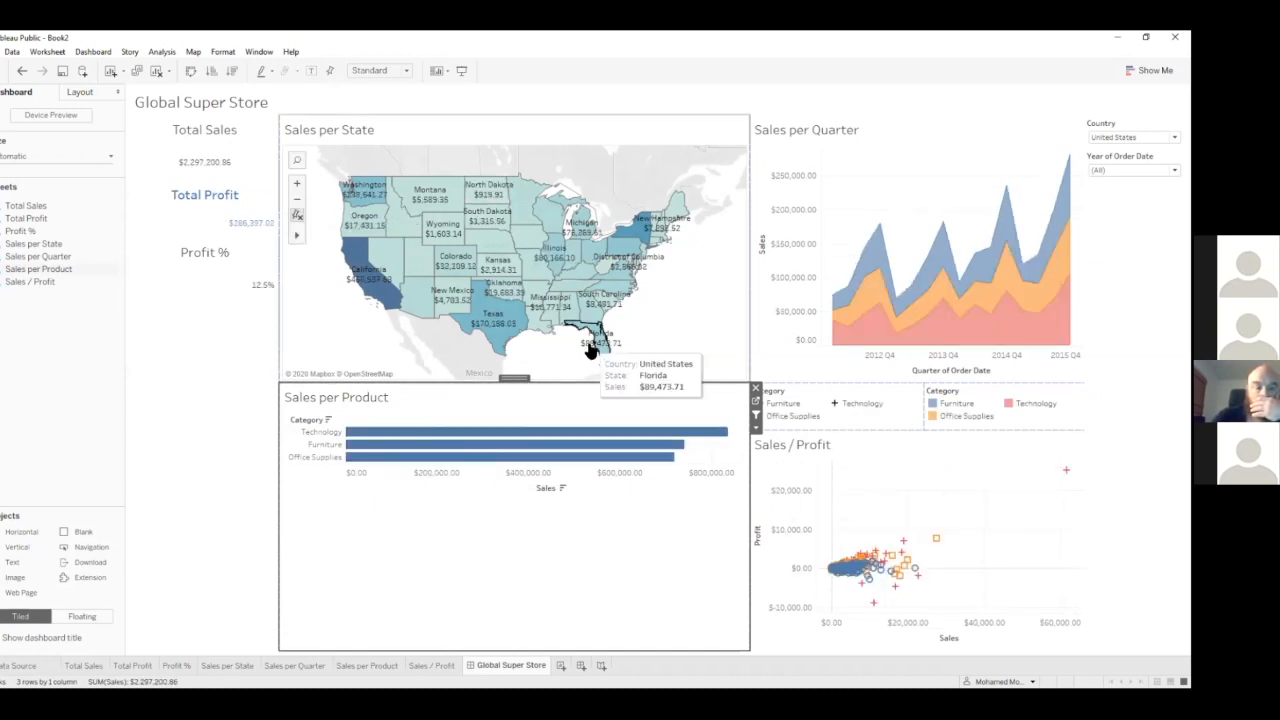
- Create a new worksheet with a text table of Sales per City, sorted by Sales in descending order
click(405, 125)
mouse_move(355, 262)
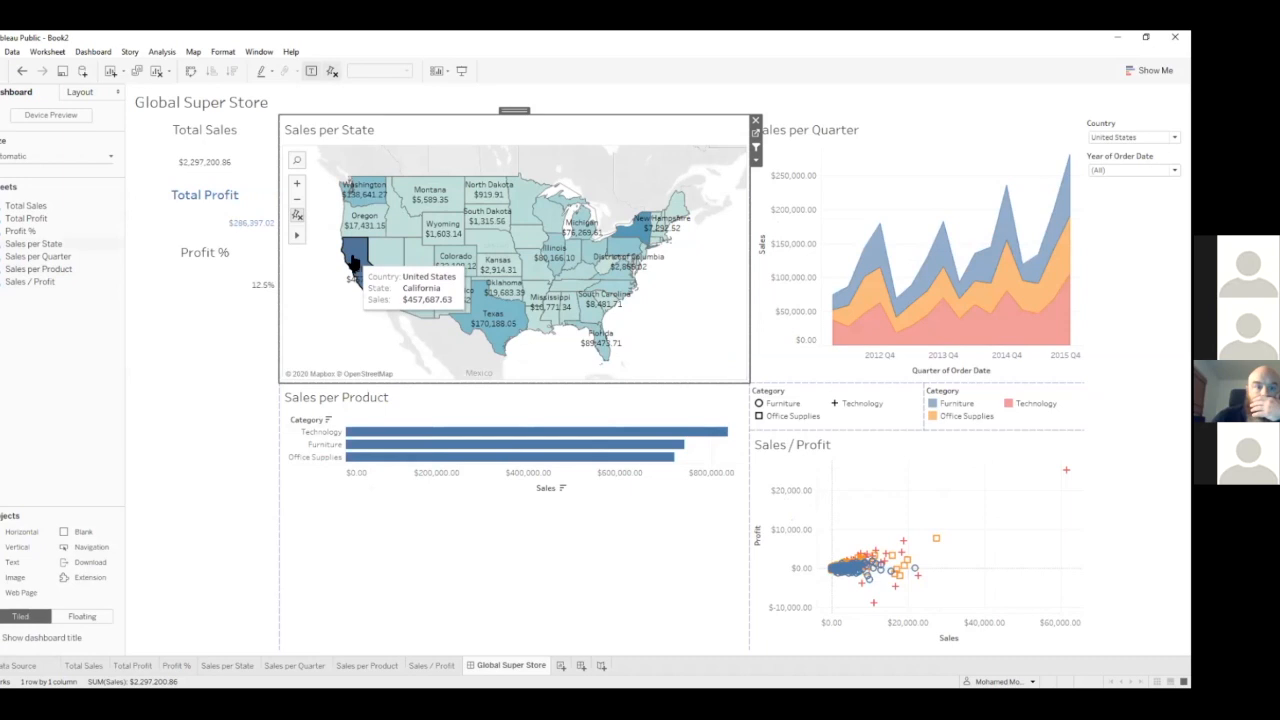
click(561, 667)
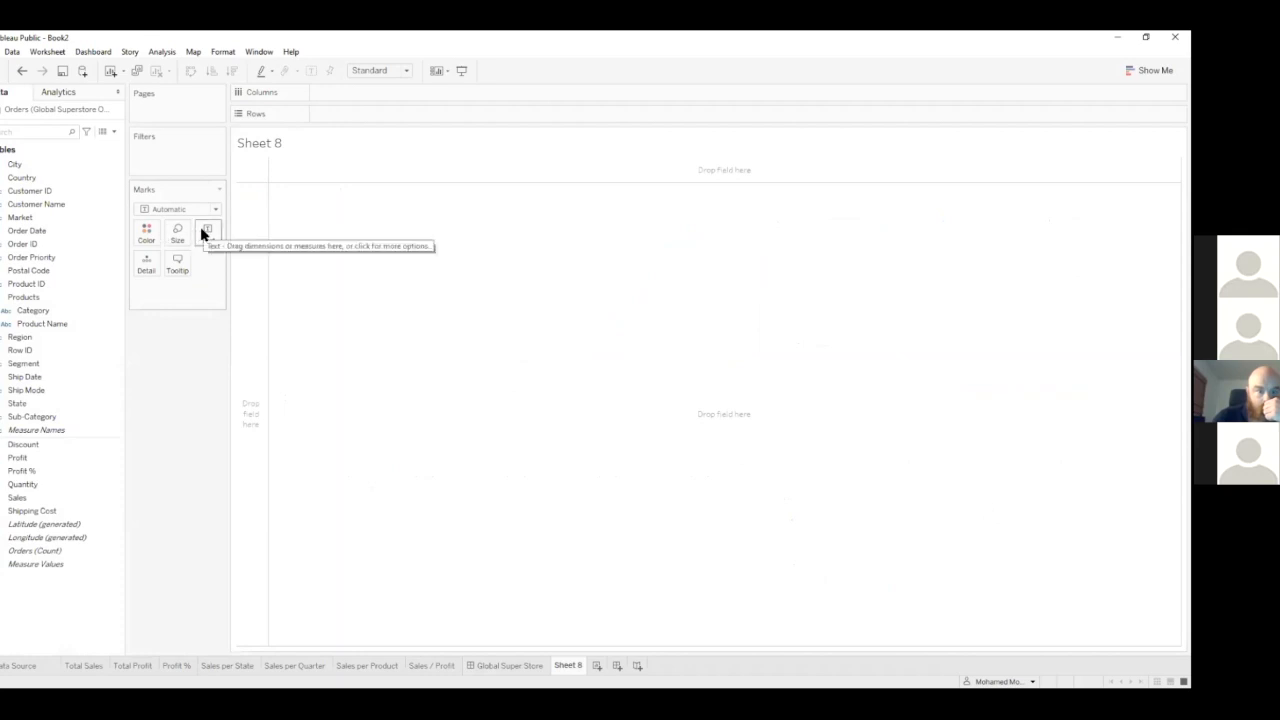
click(61, 166)
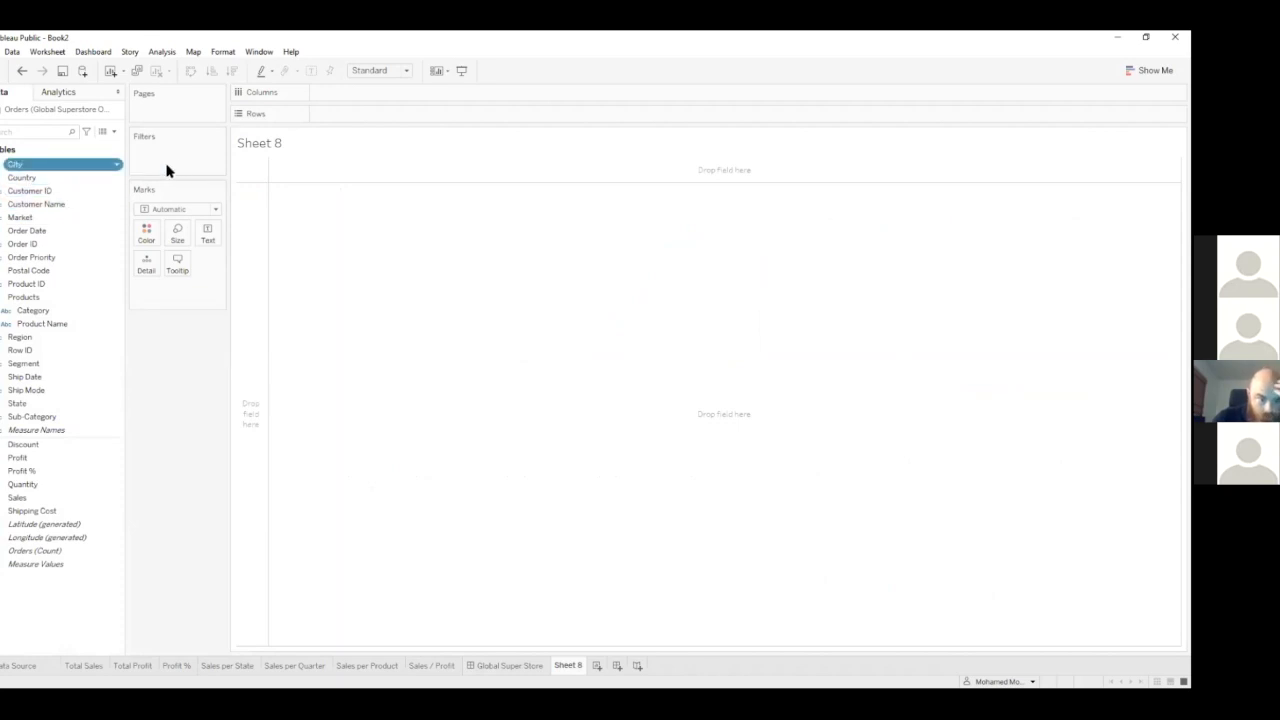
double_click(66, 165)
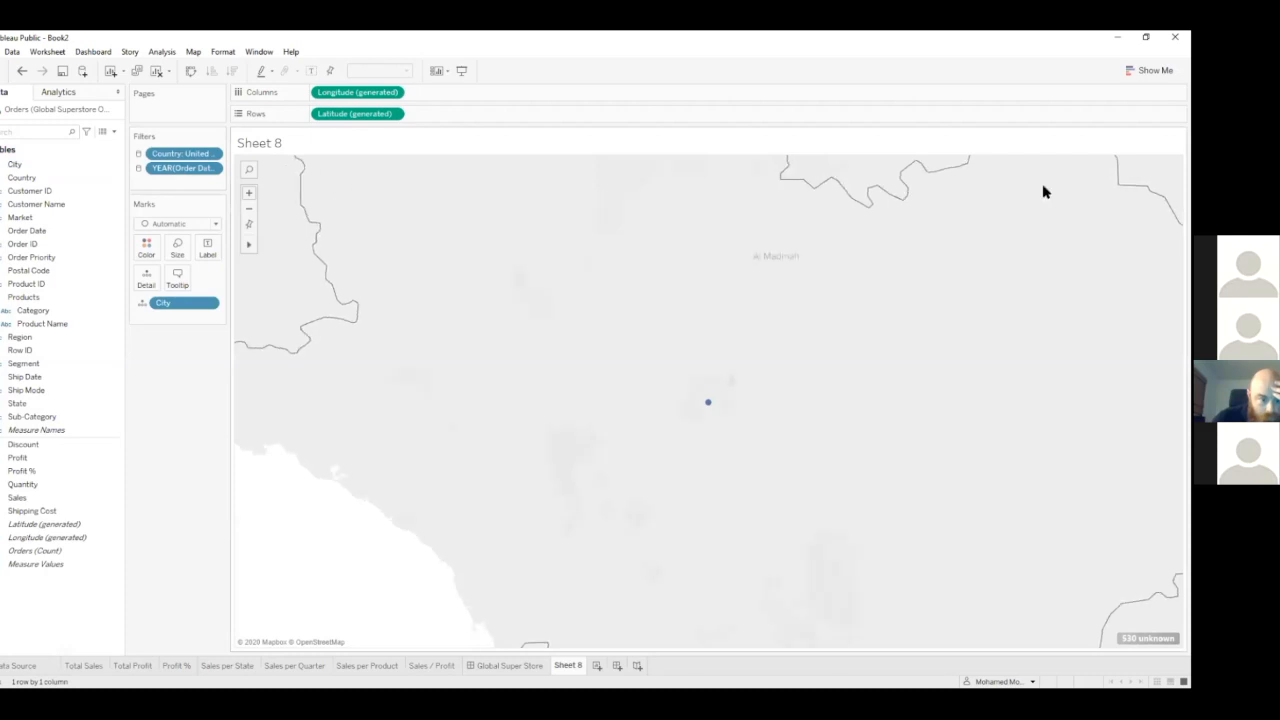
click(1150, 70)
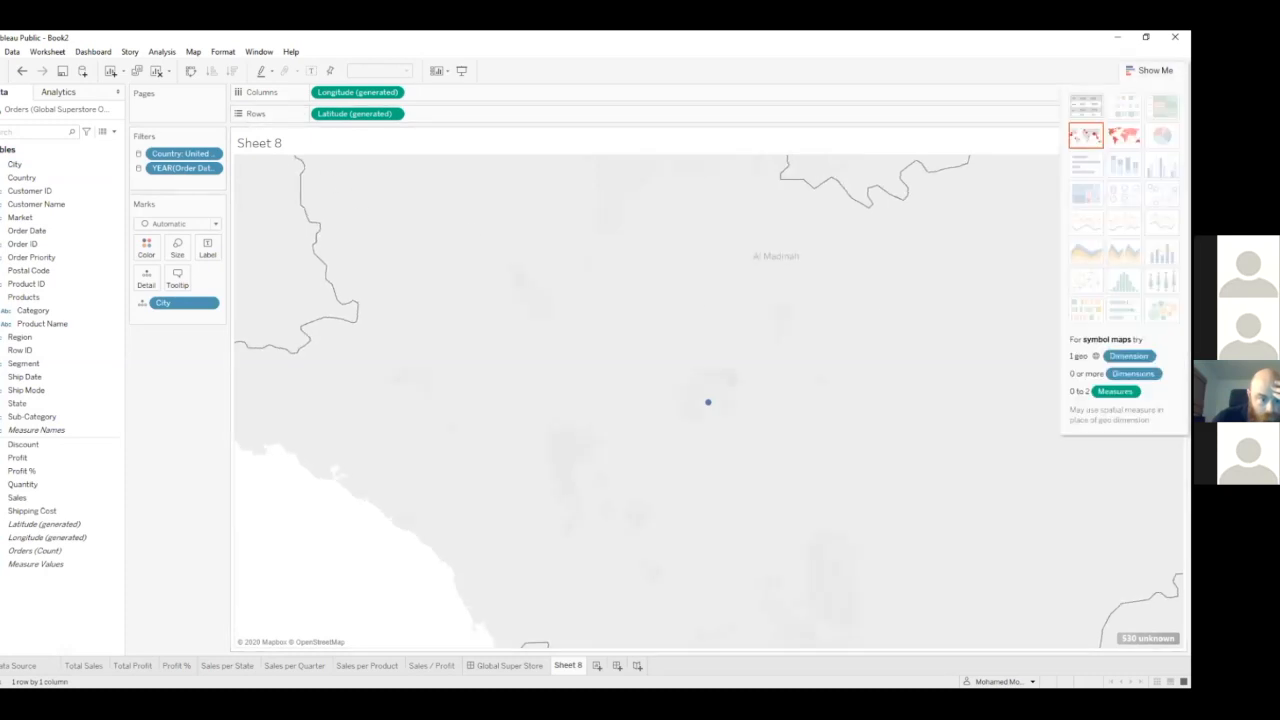
click(1086, 104)
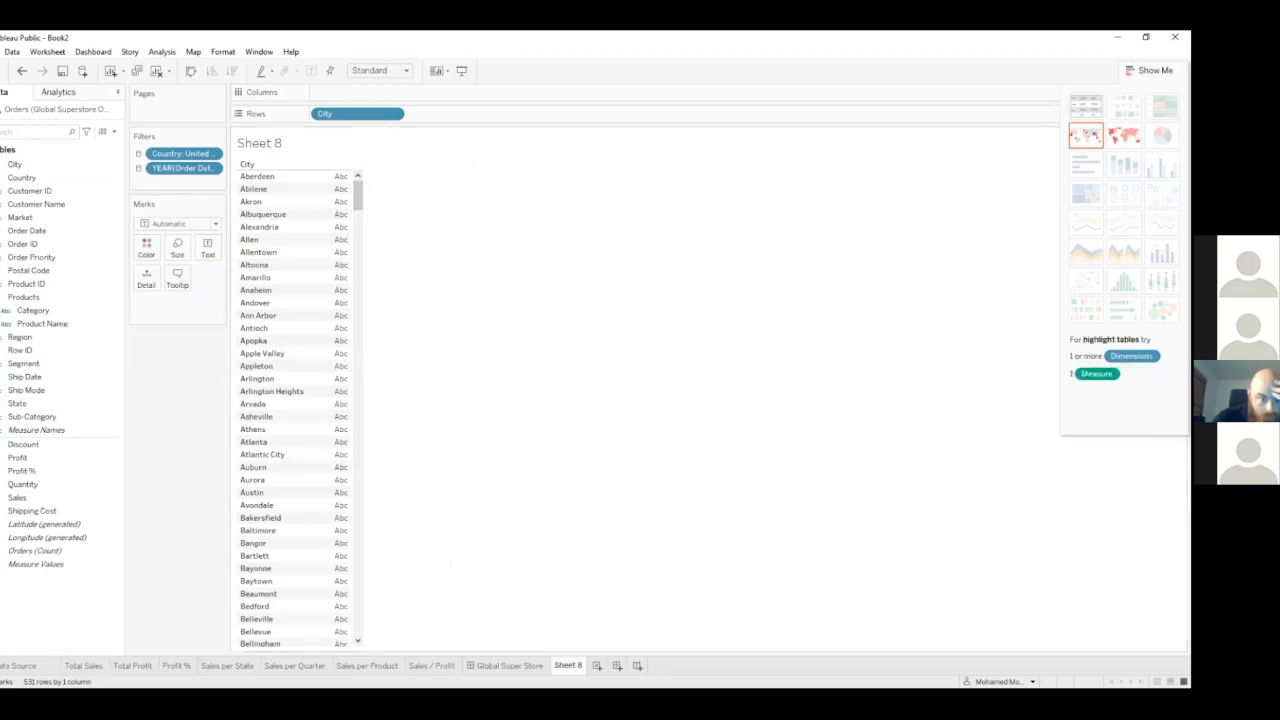
click(1150, 70)
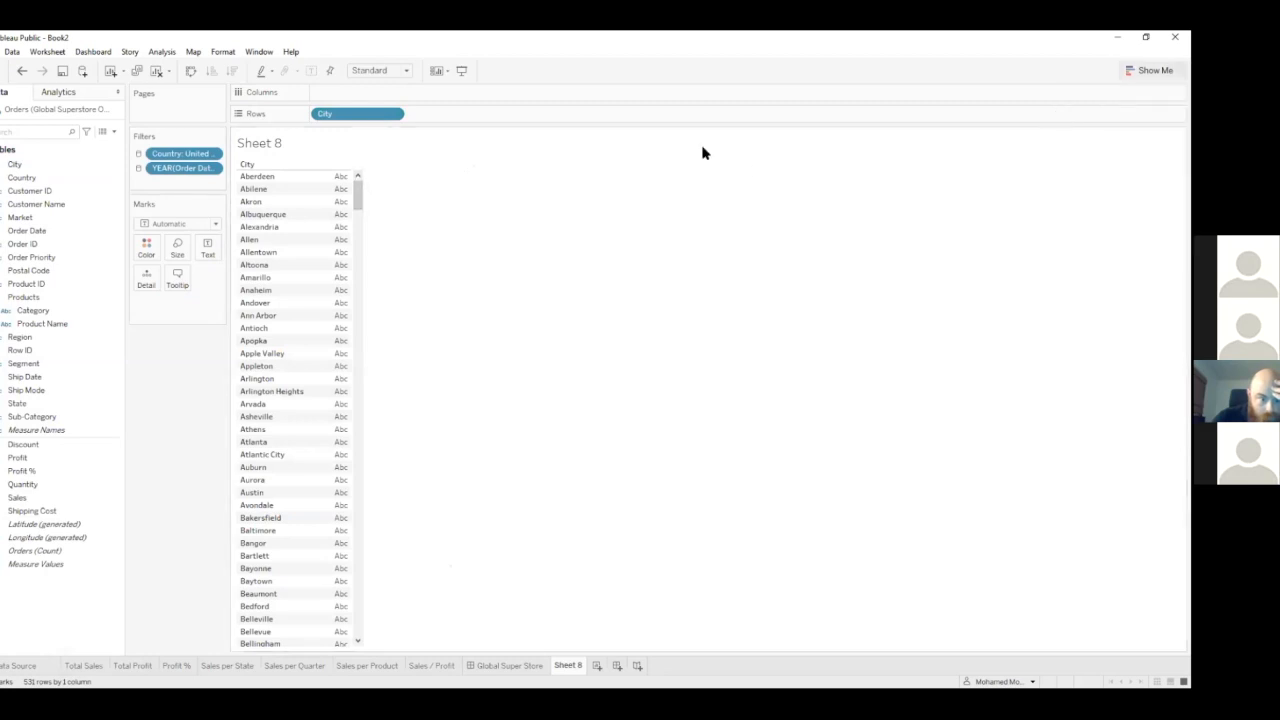
double_click(12, 501)
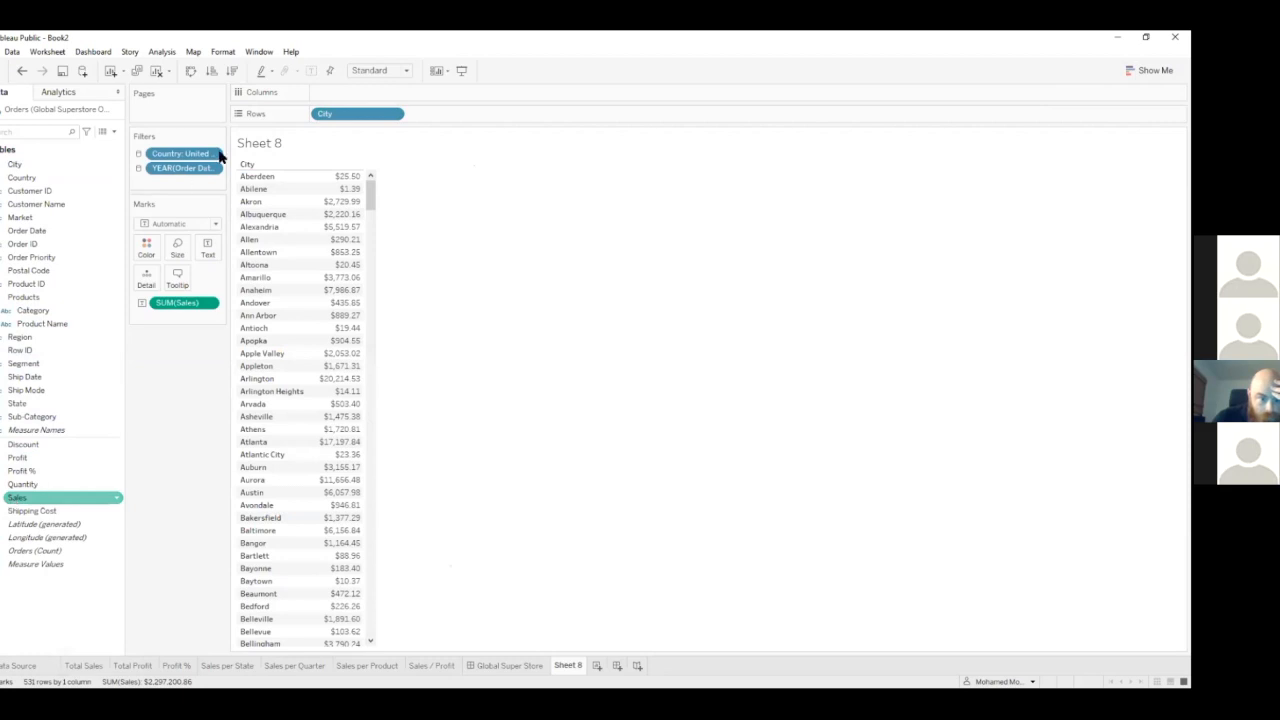
click(232, 70)
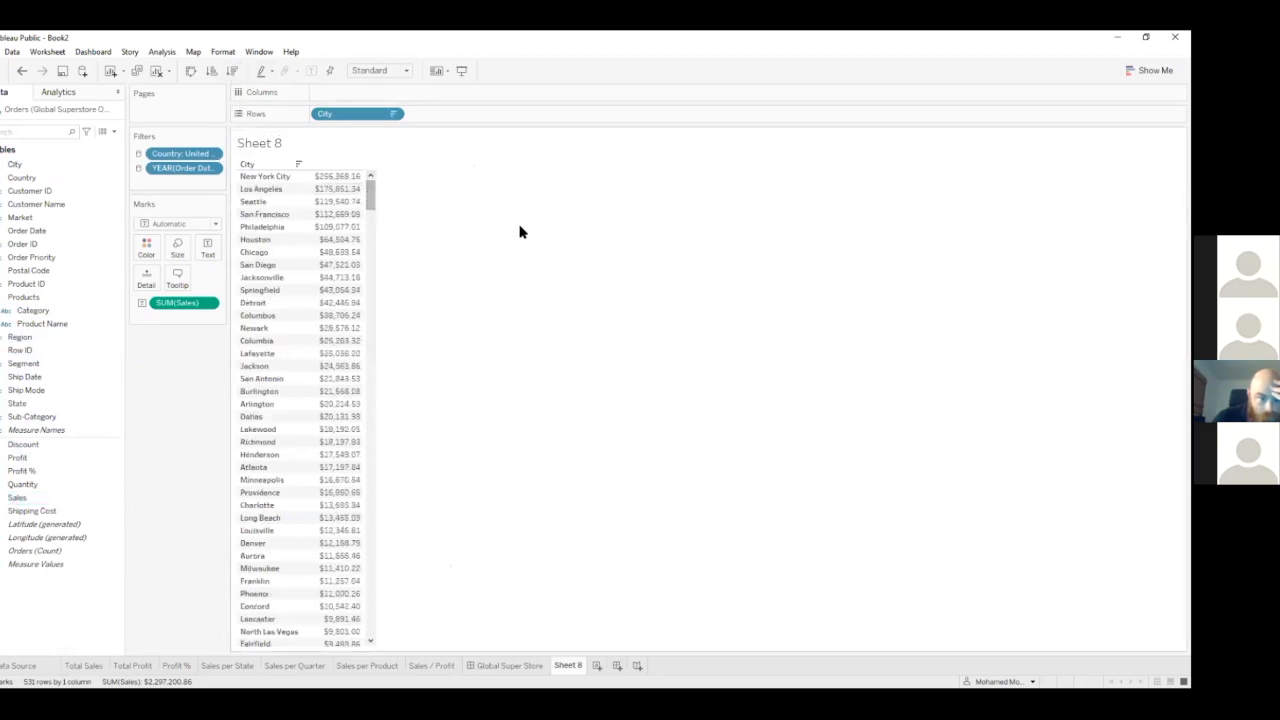
- Convert the Sales measure in the city table to a Rank quick table calculation and add plain Sales beside it
click(209, 304)
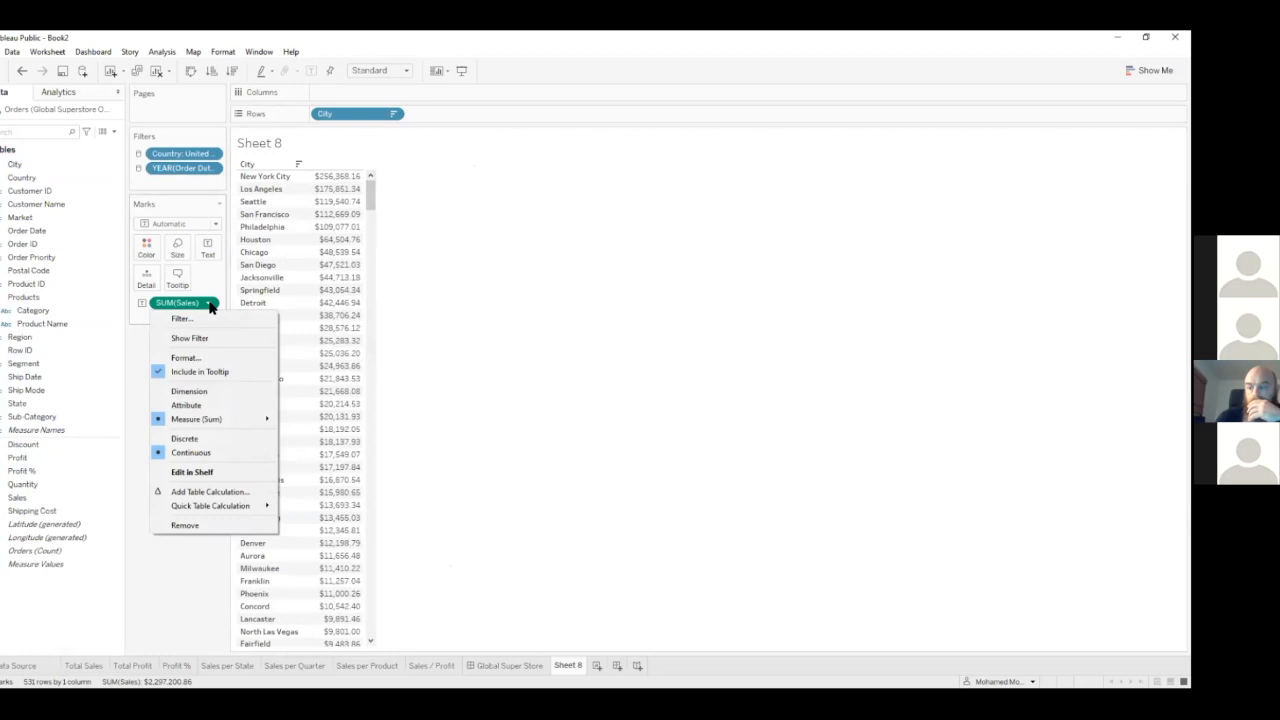
mouse_move(231, 510)
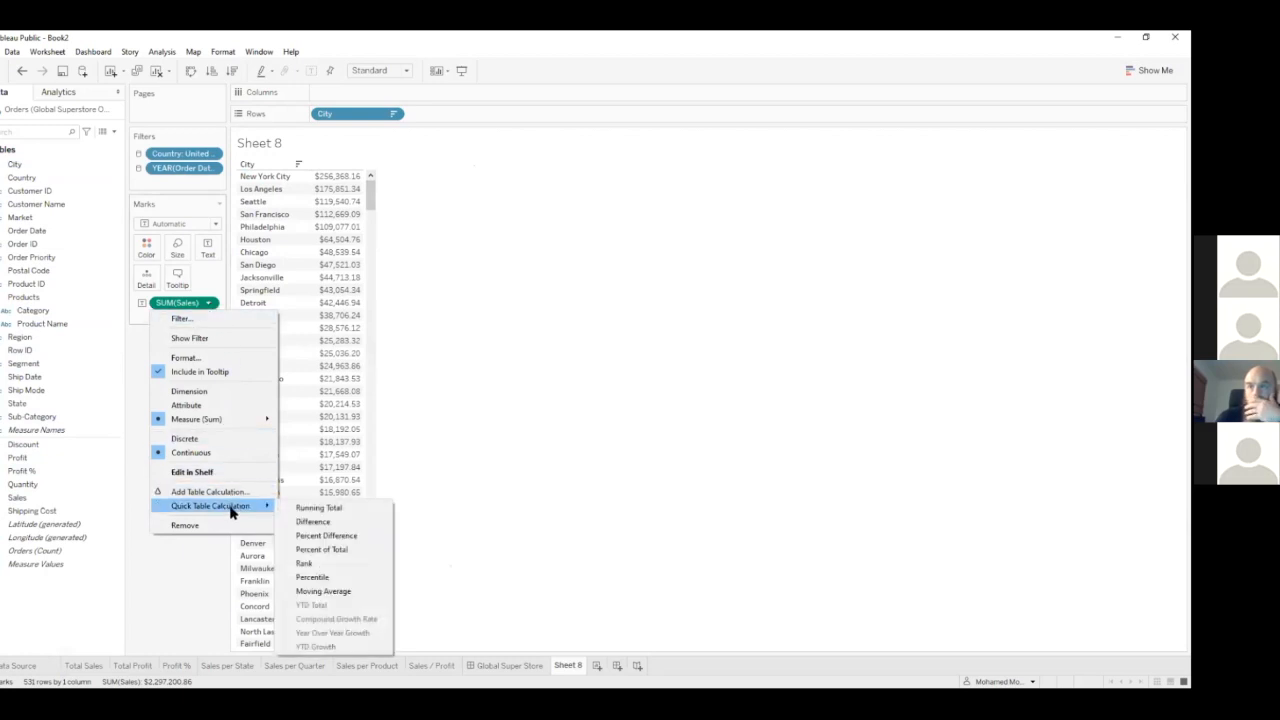
click(349, 566)
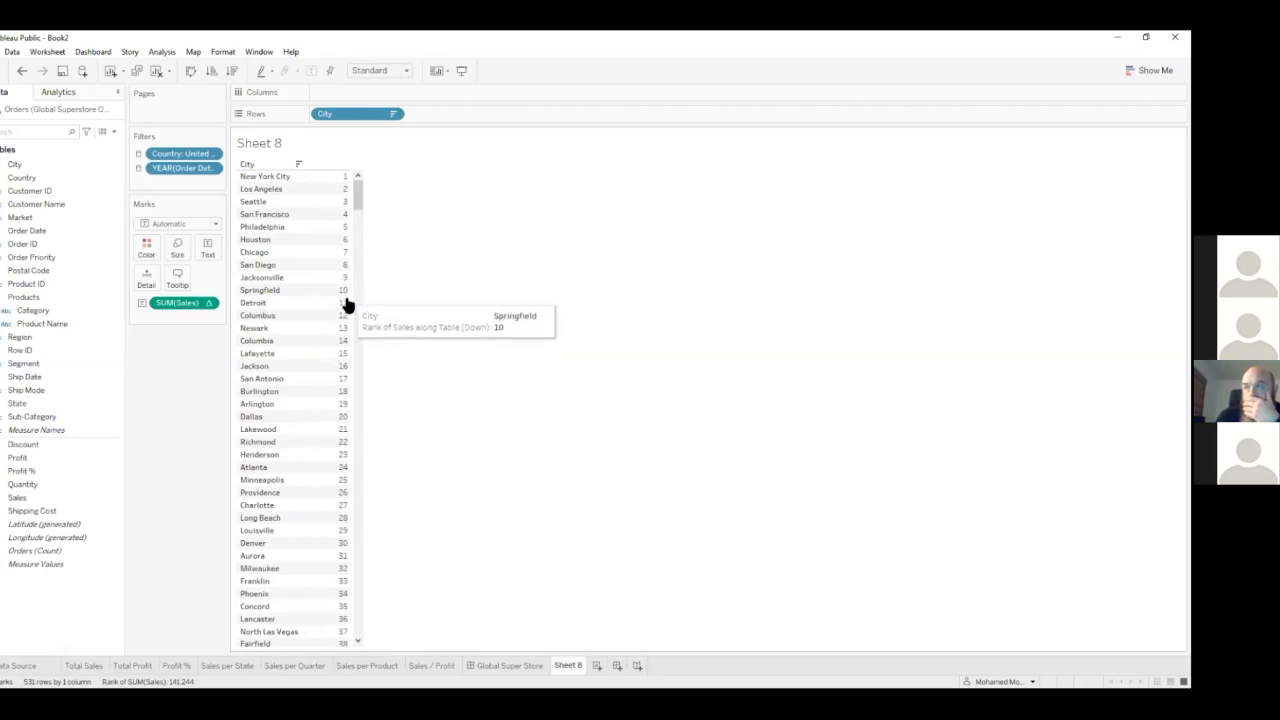
double_click(30, 505)
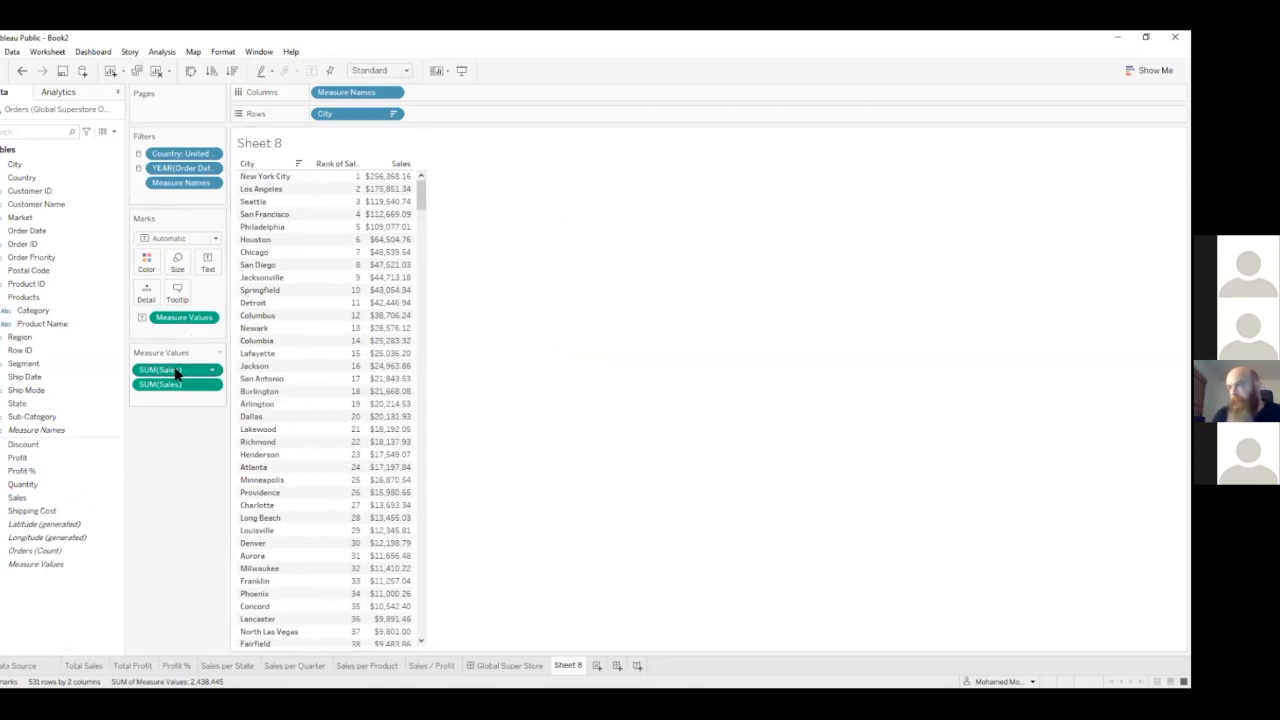
- Move the ranked Sales measure to the filters and limit it to the range 1 to 3
mouse_move(175, 370)
mouse_down()
mouse_move(184, 359)
mouse_move(188, 373)
mouse_up()
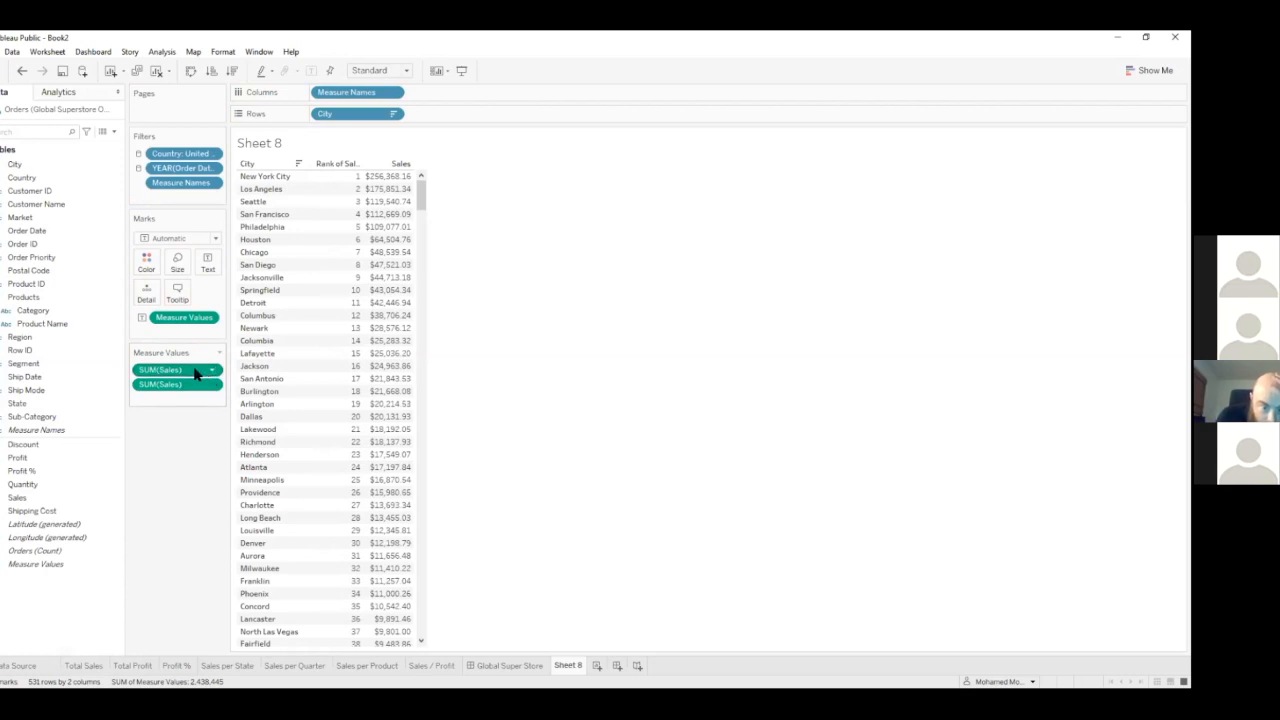
drag(185, 376, 184, 200)
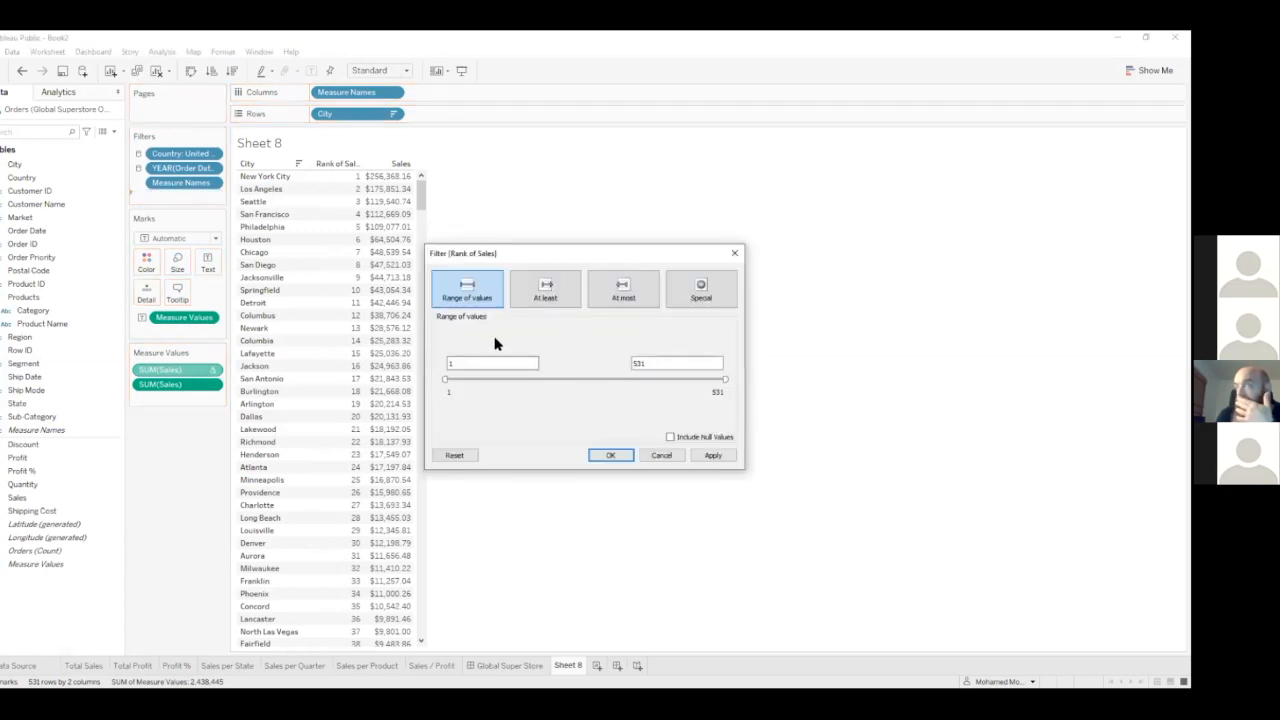
drag(662, 362, 628, 366)
text(3)
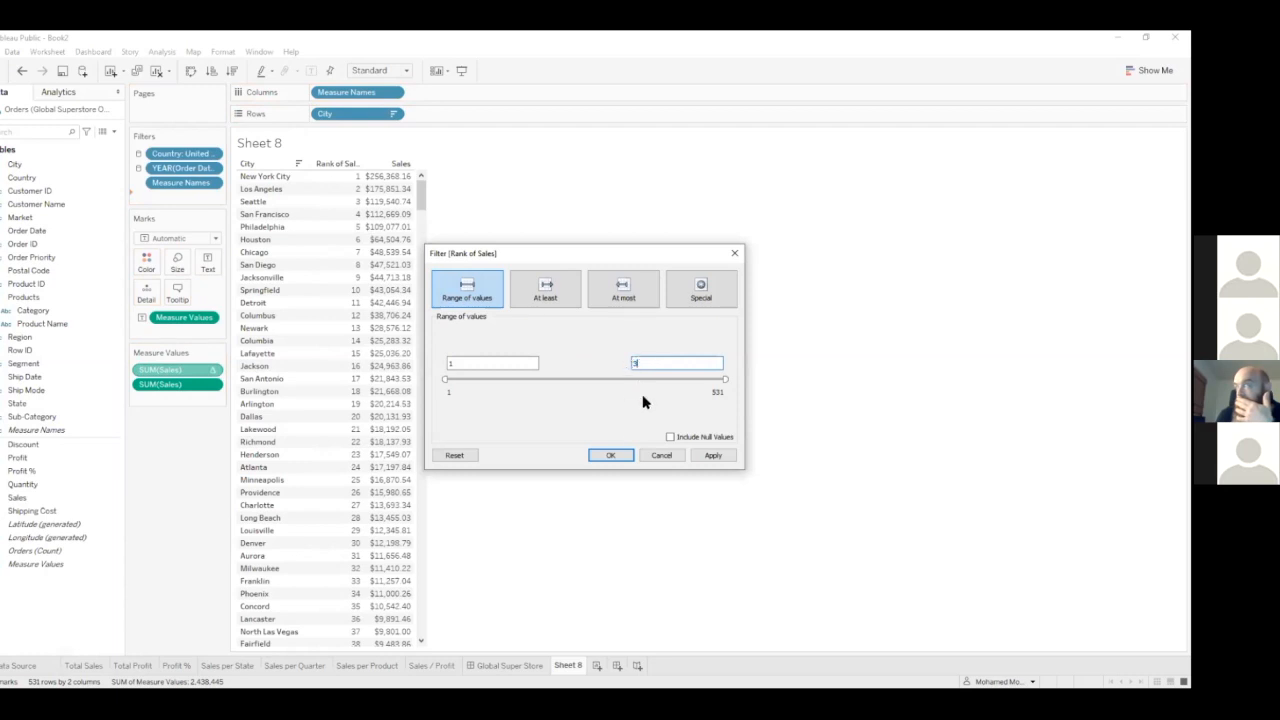
click(612, 455)
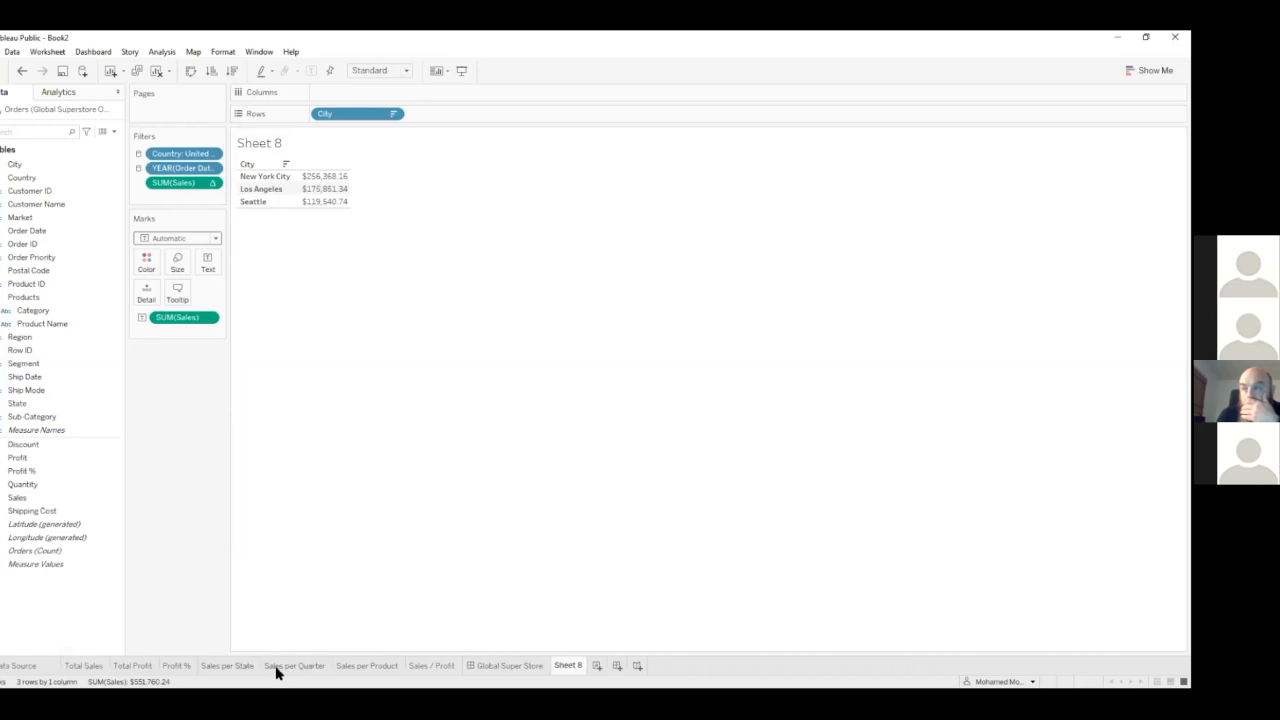
- Open the Sales per State sheet from the Global Super Store dashboard and examine which sheets its tooltip can include
click(485, 666)
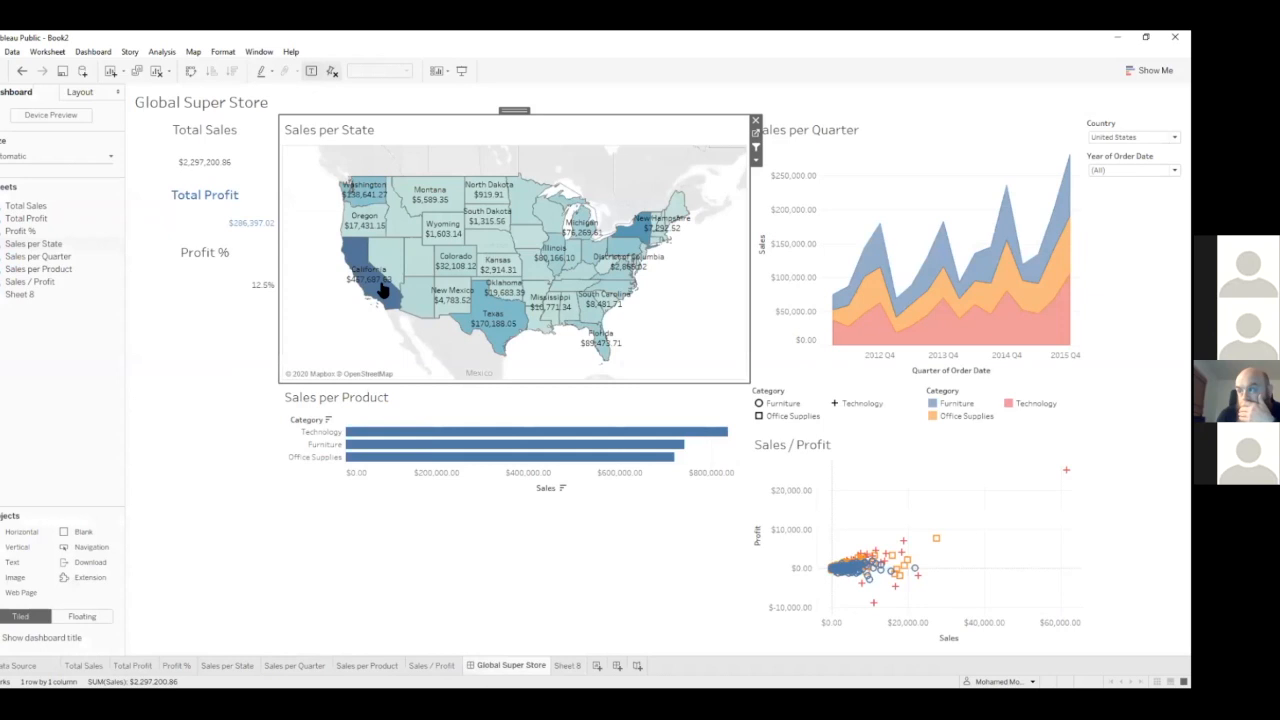
mouse_move(381, 289)
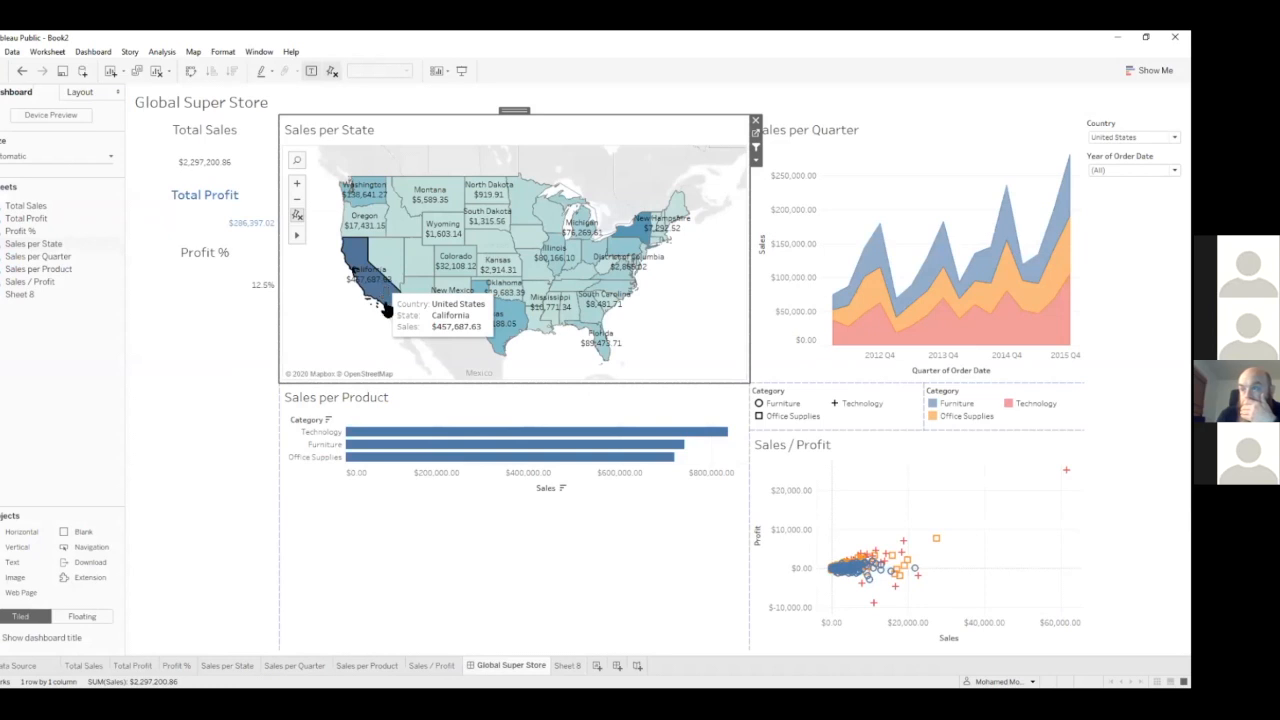
click(757, 161)
click(761, 178)
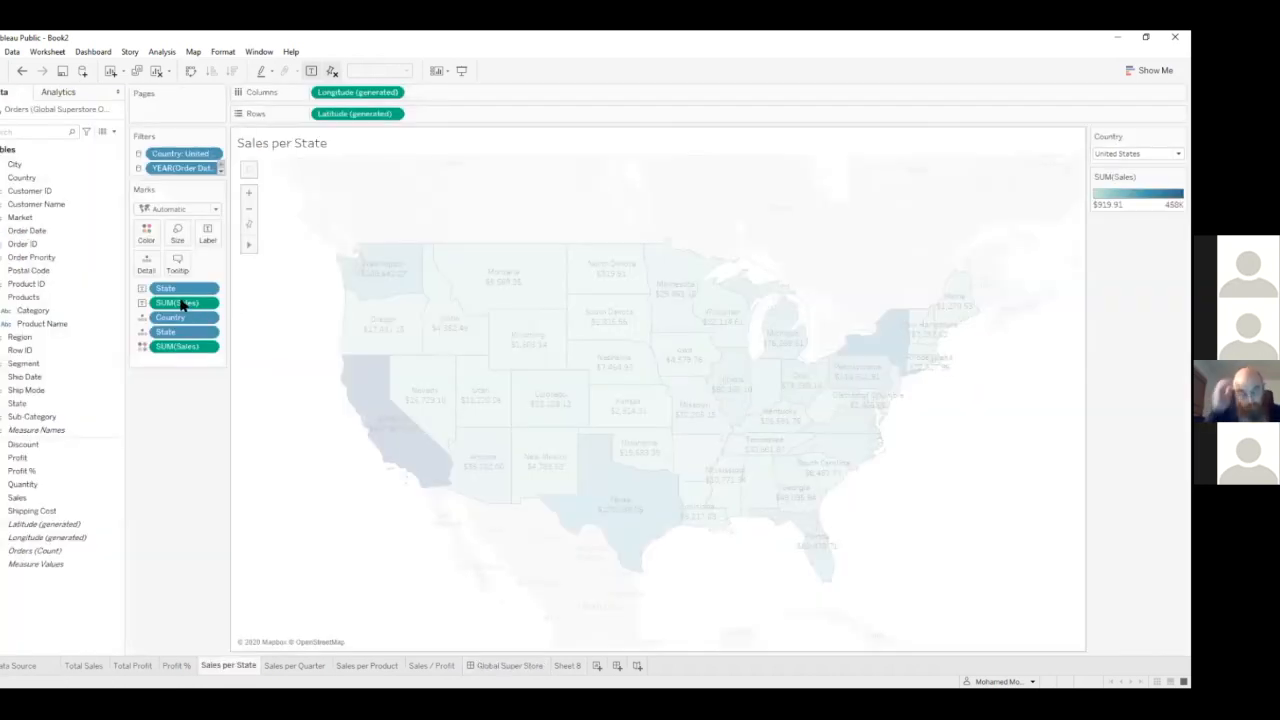
mouse_move(381, 414)
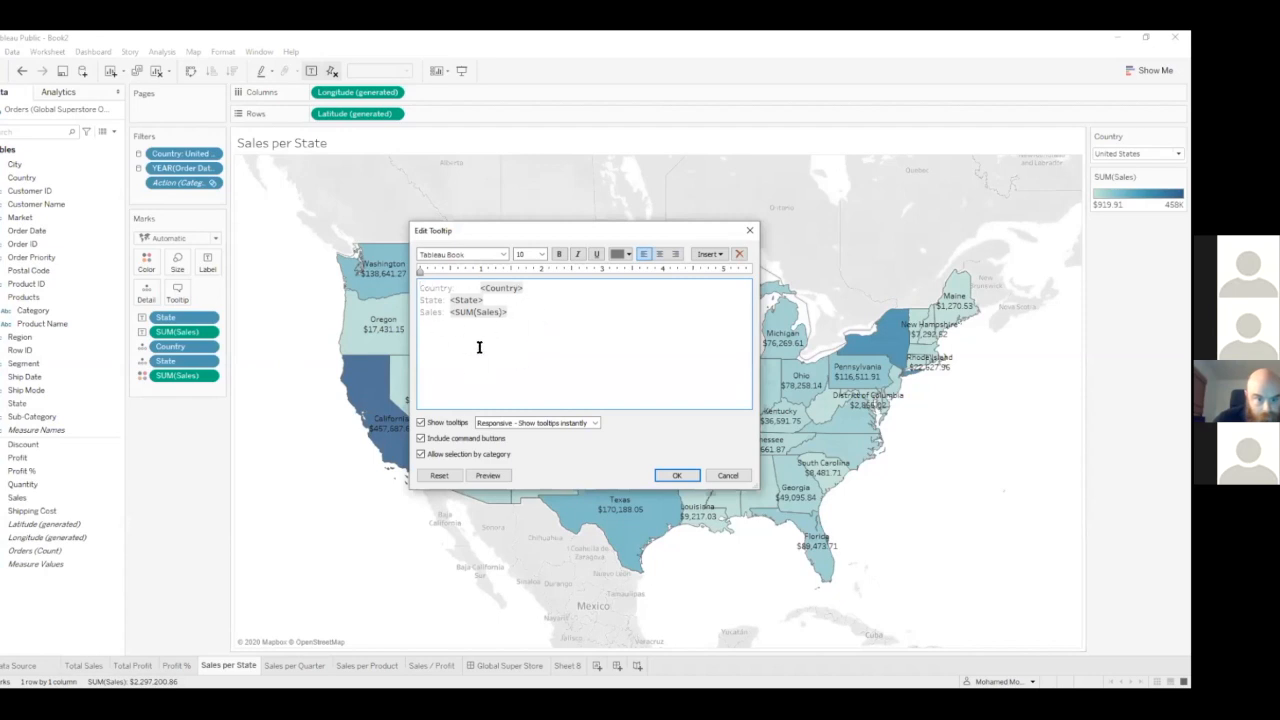
click(712, 256)
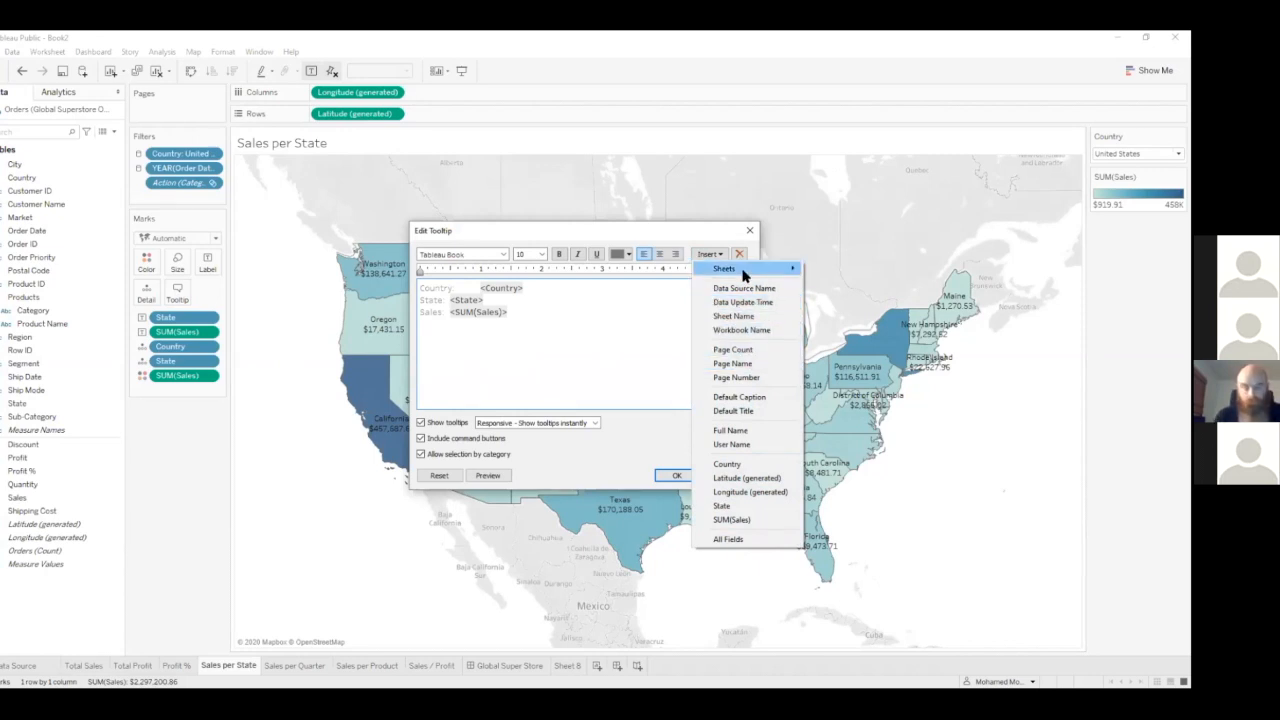
mouse_move(744, 274)
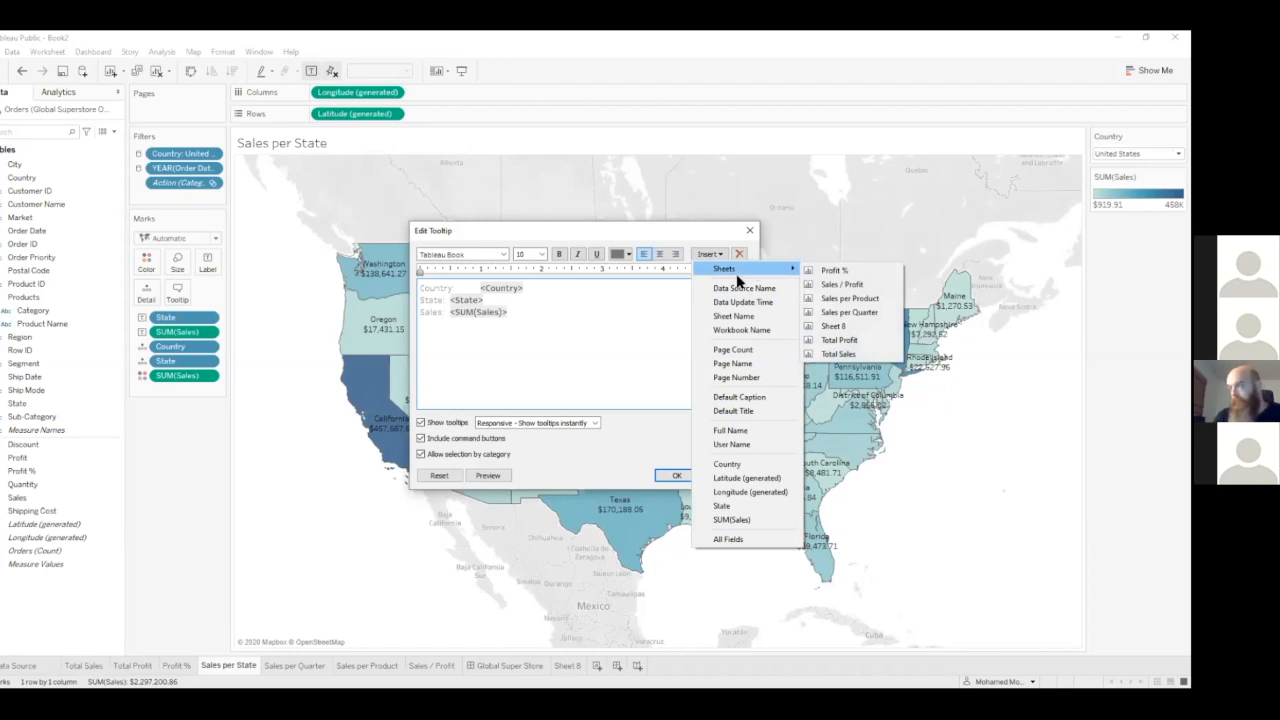
- Rename the new city worksheet to "Sales per city"
click(568, 665)
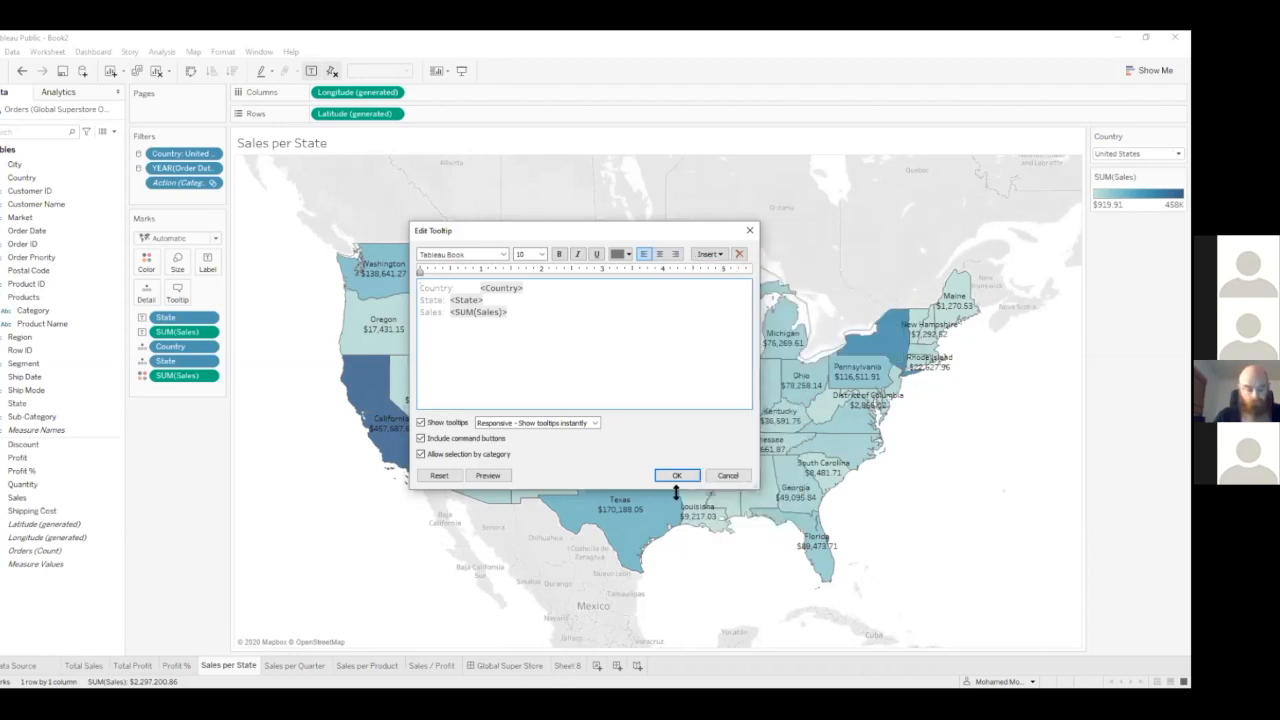
double_click(569, 668)
text(Sales per city)
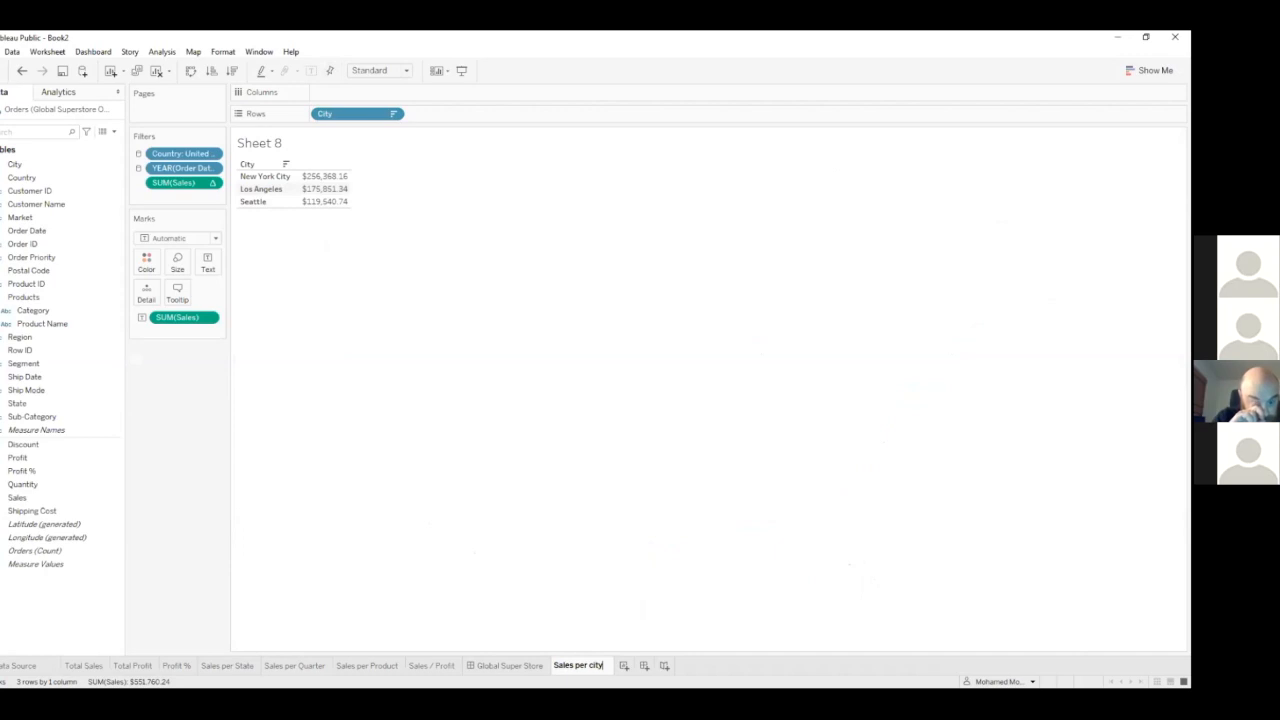
key(Return)
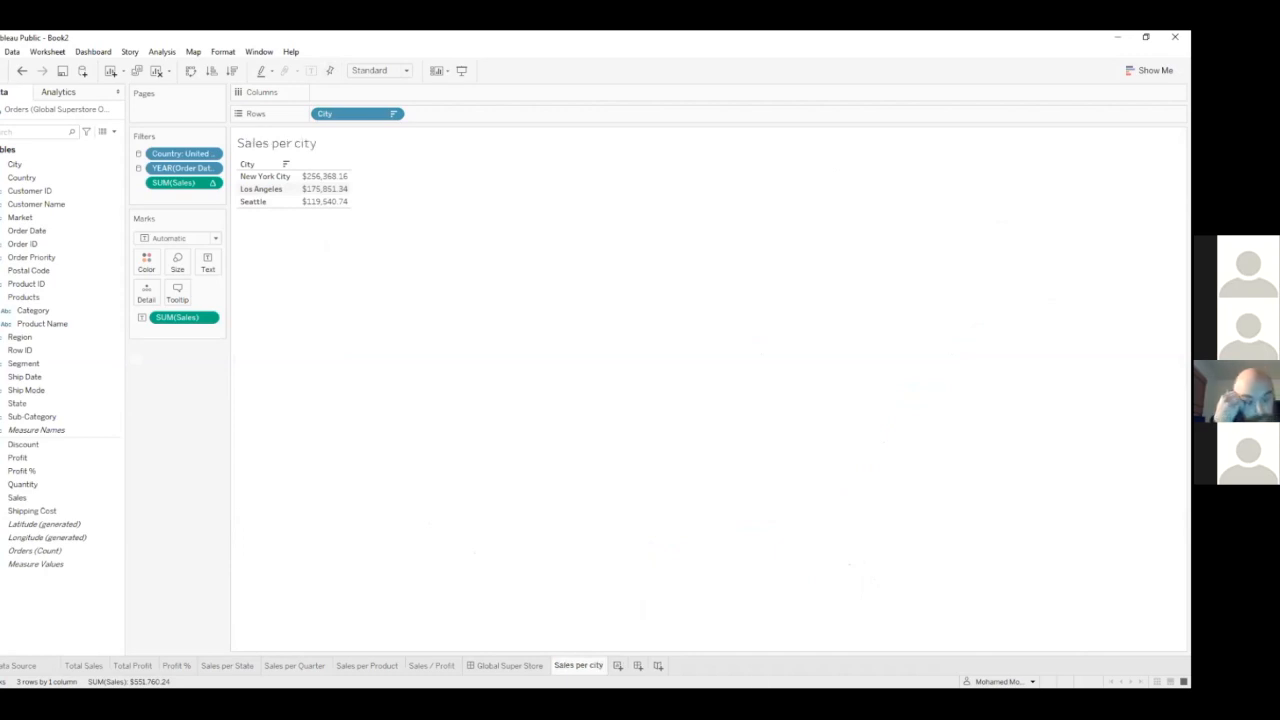
- Insert the Sales per city sheet into the Sales per State map's tooltip and check it on California
click(228, 666)
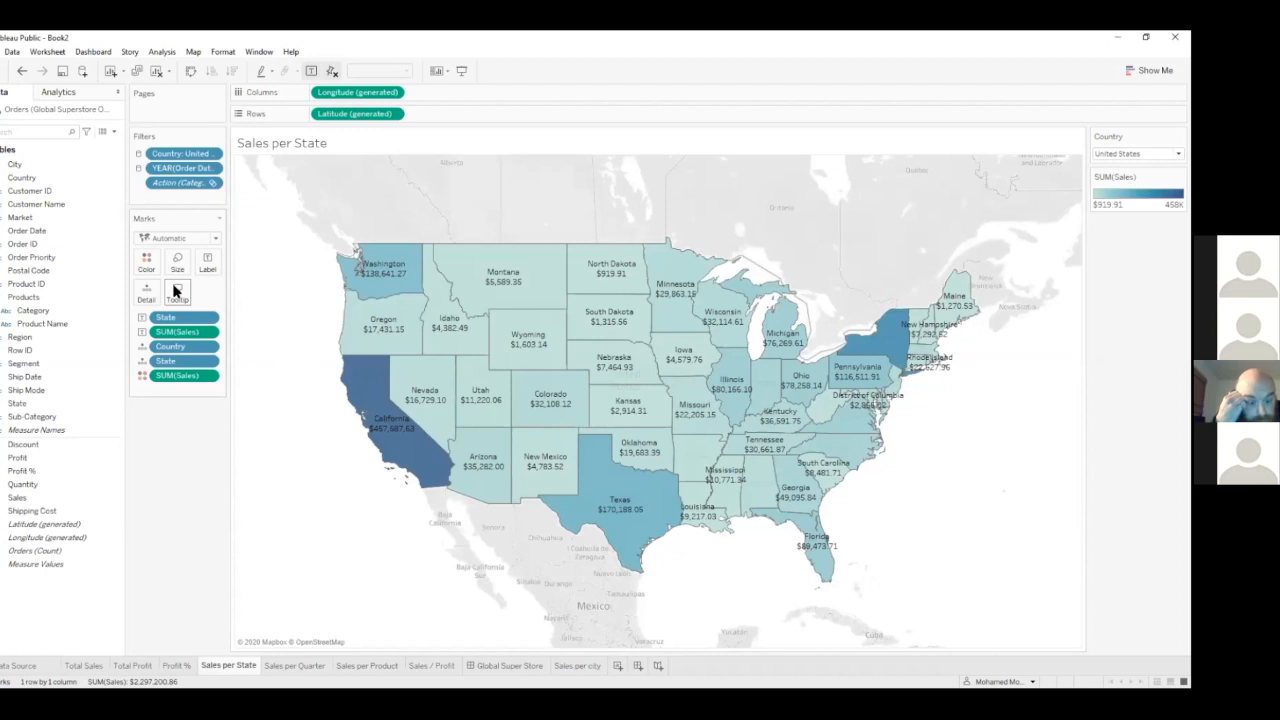
click(707, 254)
mouse_move(760, 269)
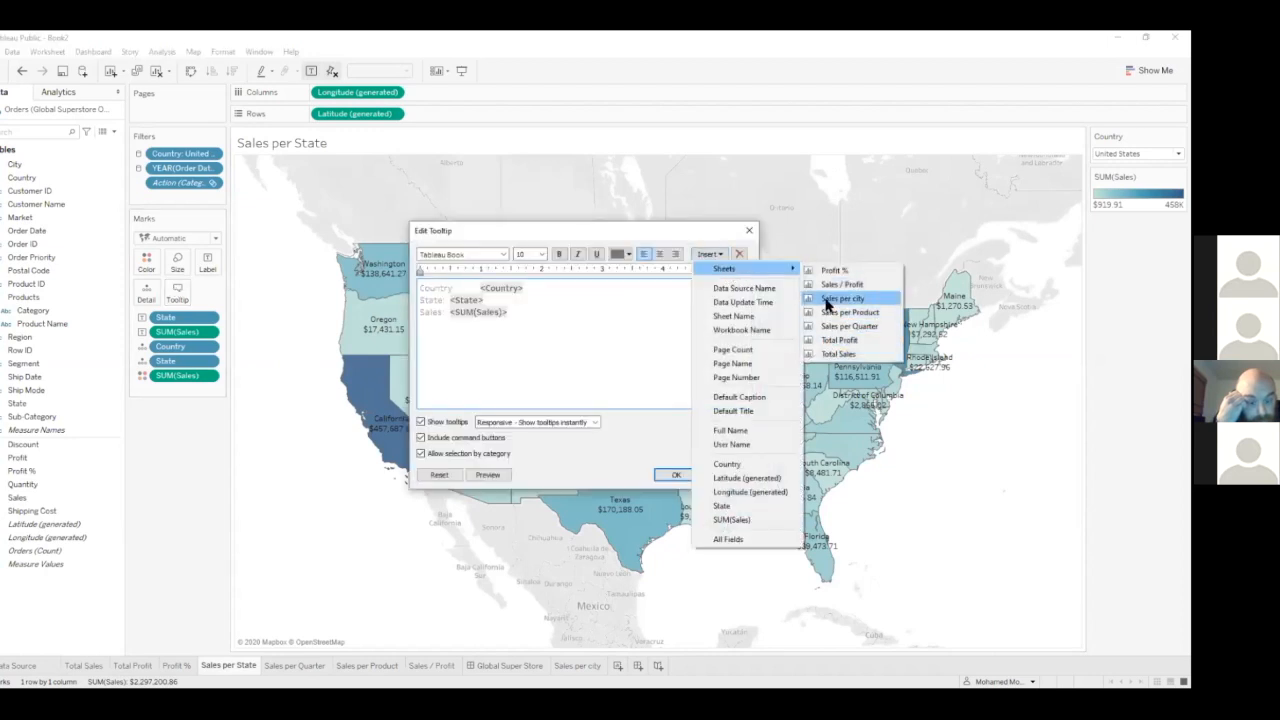
click(840, 298)
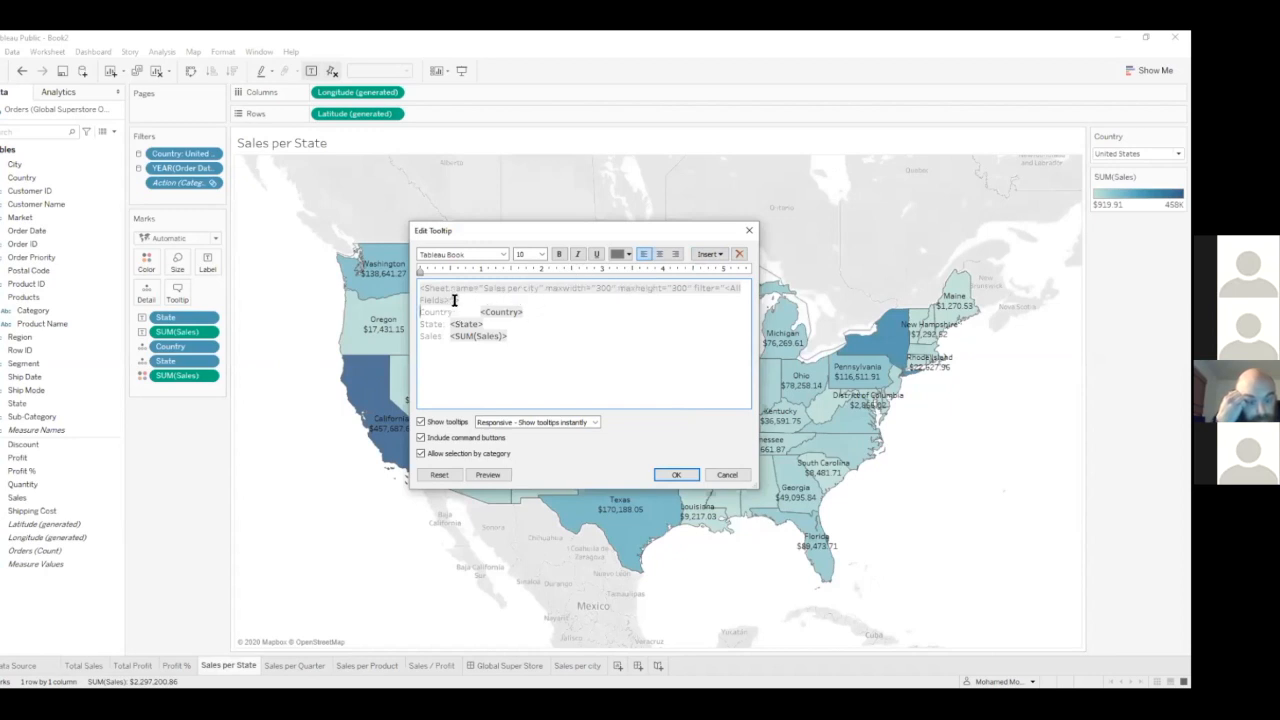
click(672, 474)
mouse_move(400, 452)
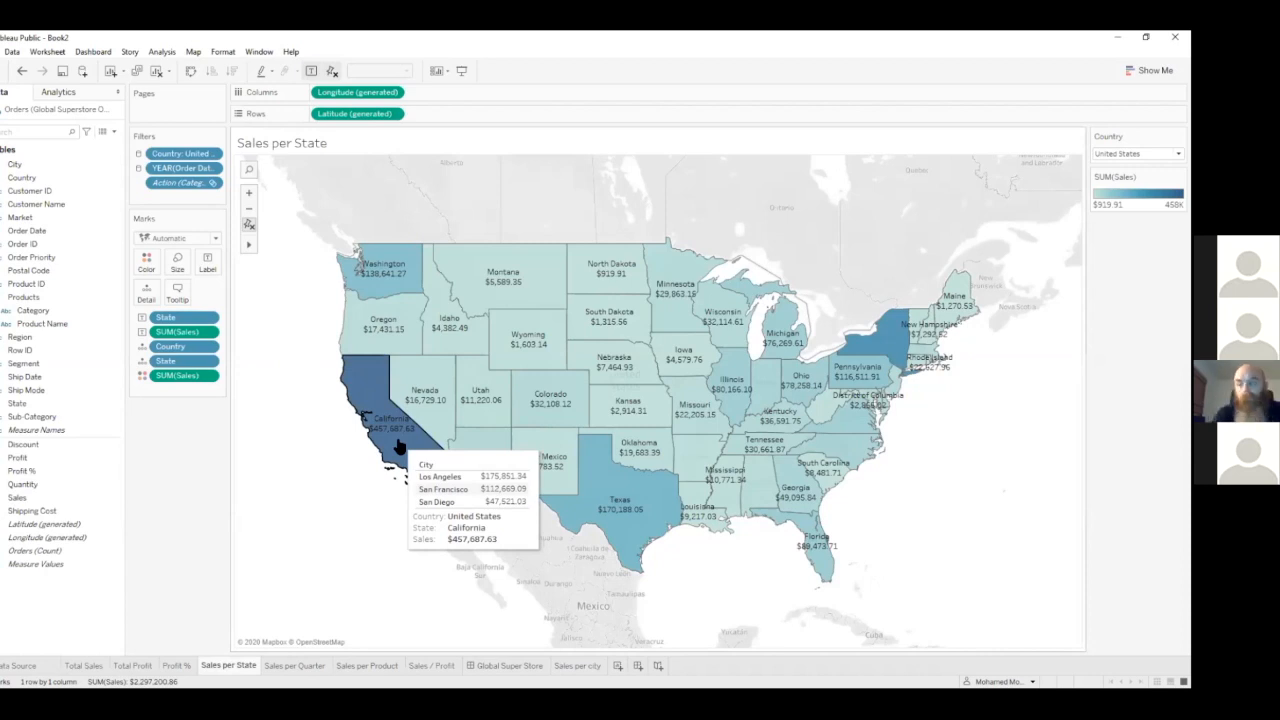
mouse_move(420, 400)
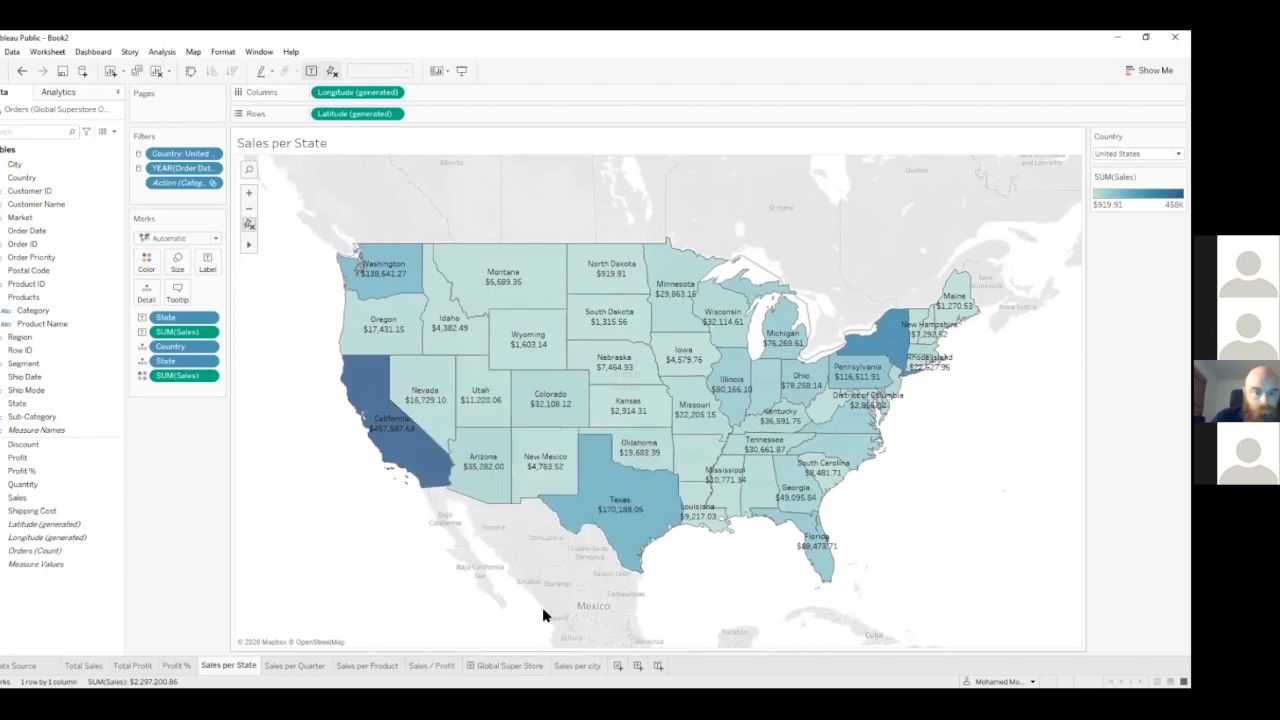
- Compare the cities on the Sales per city sheet with the city table in California's tooltip on the Sales per State map
click(576, 666)
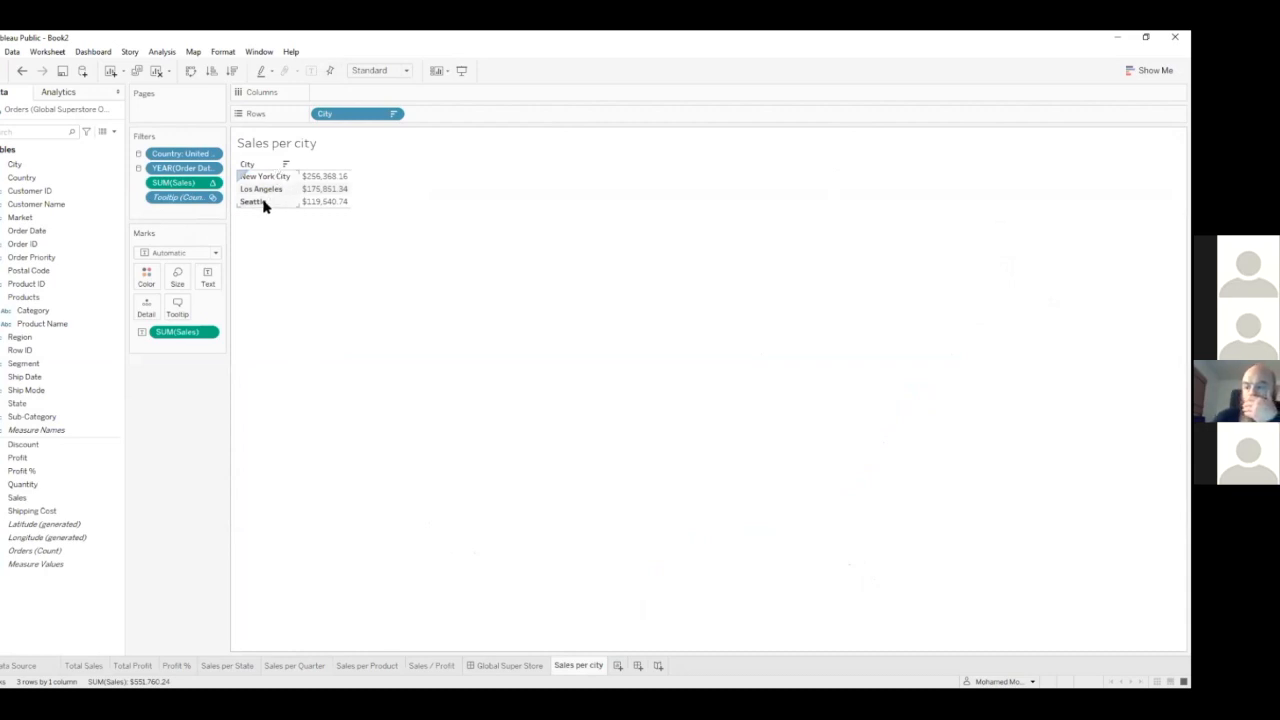
drag(228, 197, 291, 222)
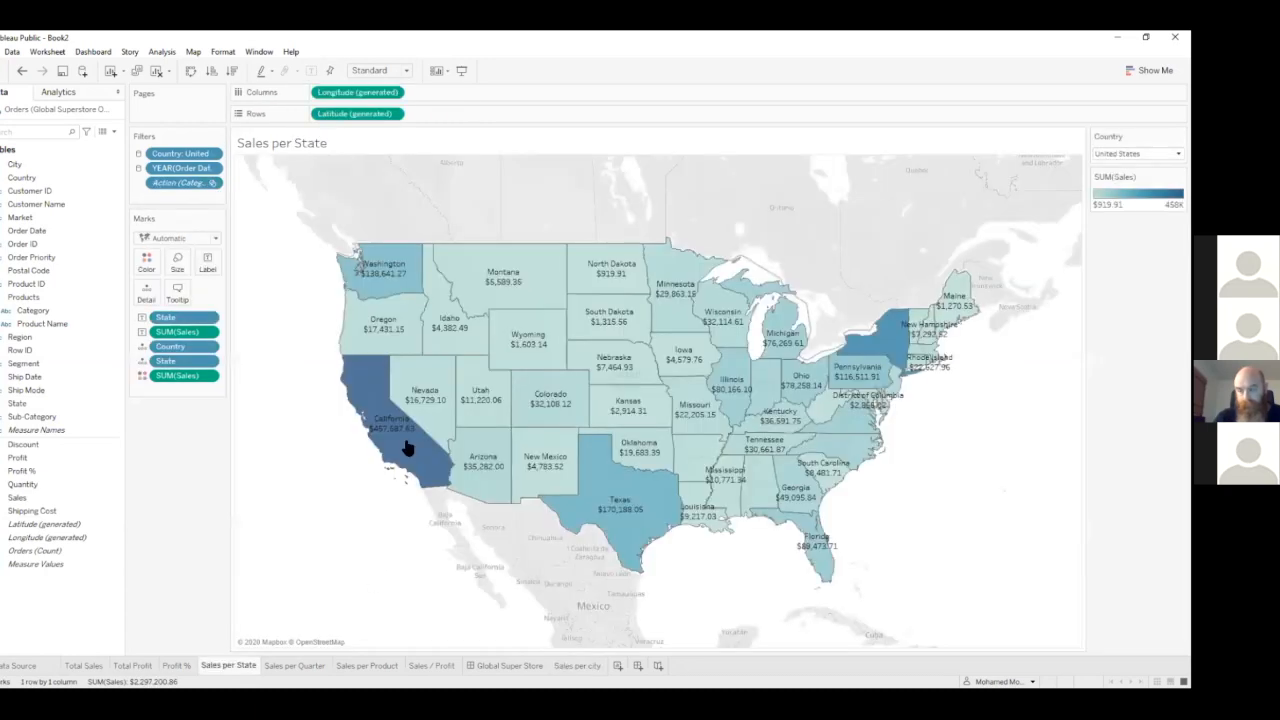
mouse_move(407, 447)
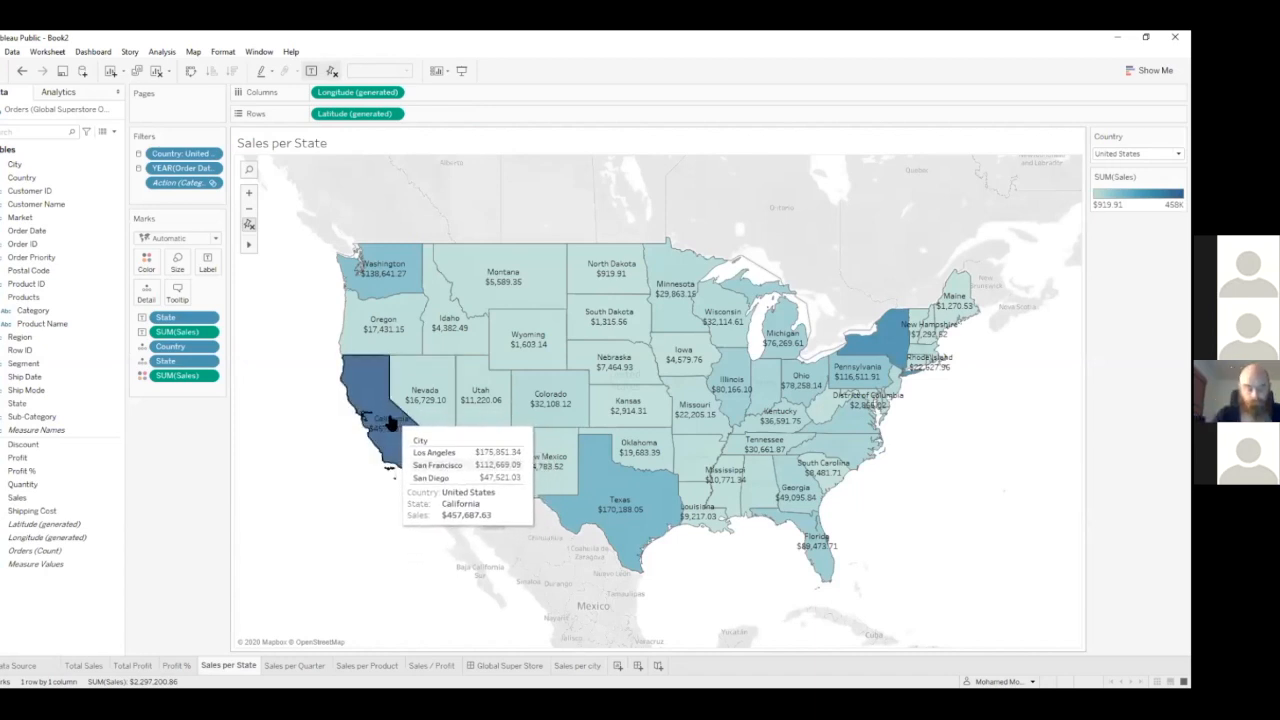
click(566, 668)
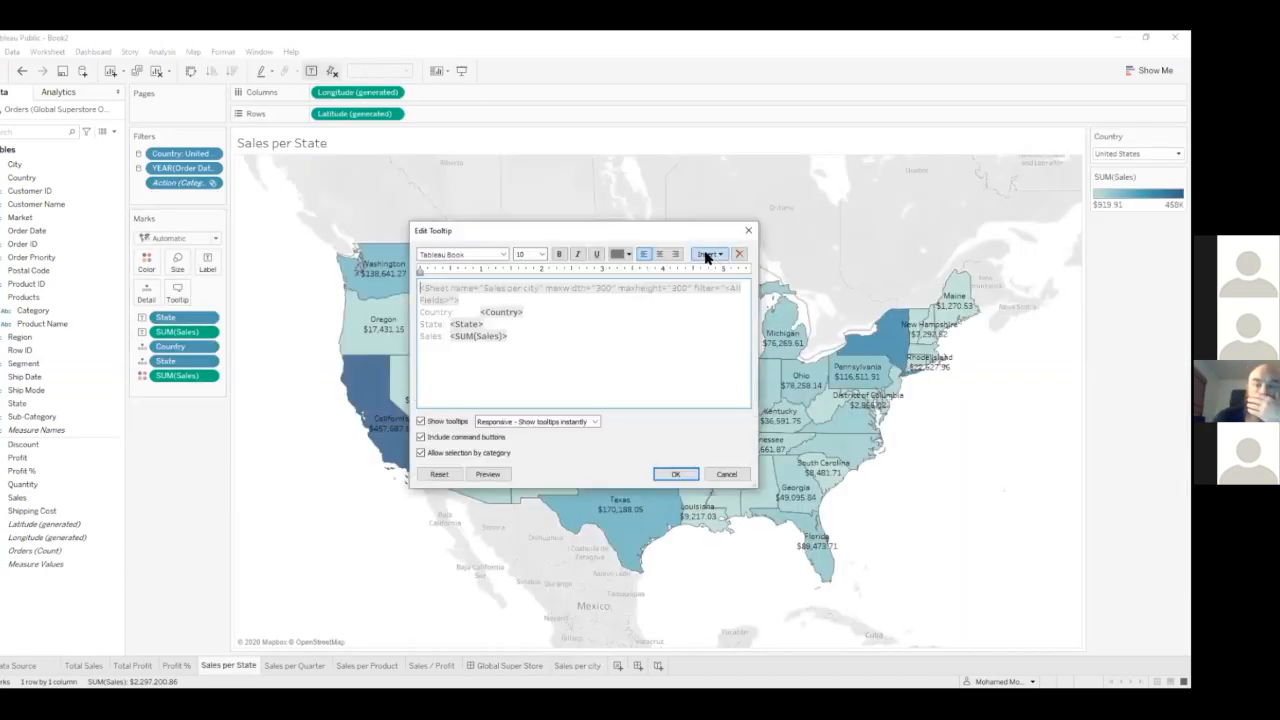
- Check which sheets can be inserted into the Sales per State tooltip, and leave the tooltip editor without changes
click(707, 254)
mouse_move(780, 268)
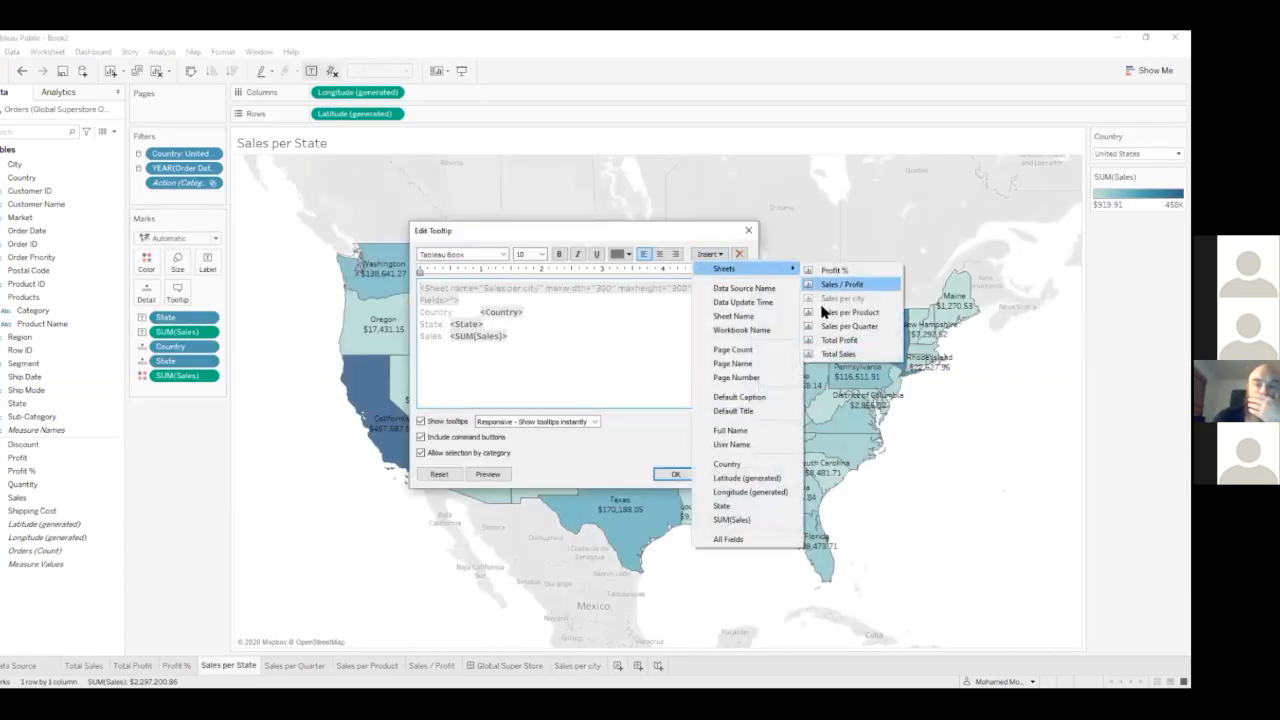
click(602, 446)
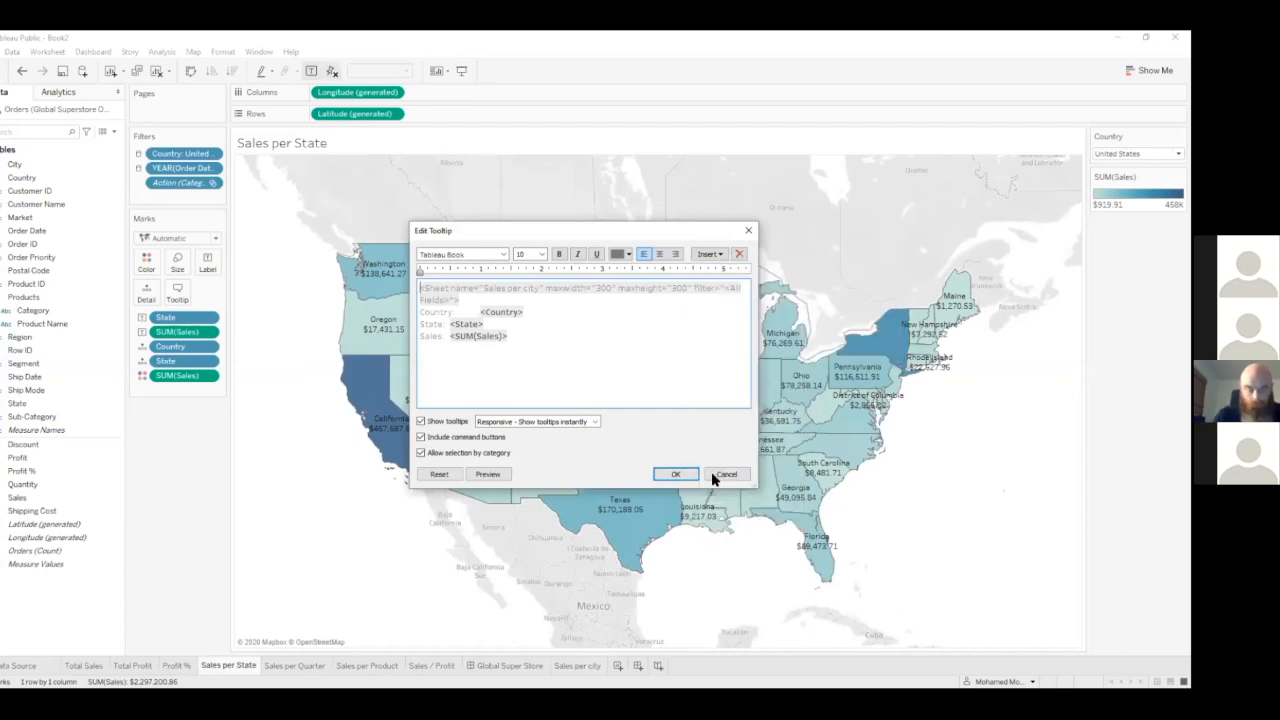
click(725, 474)
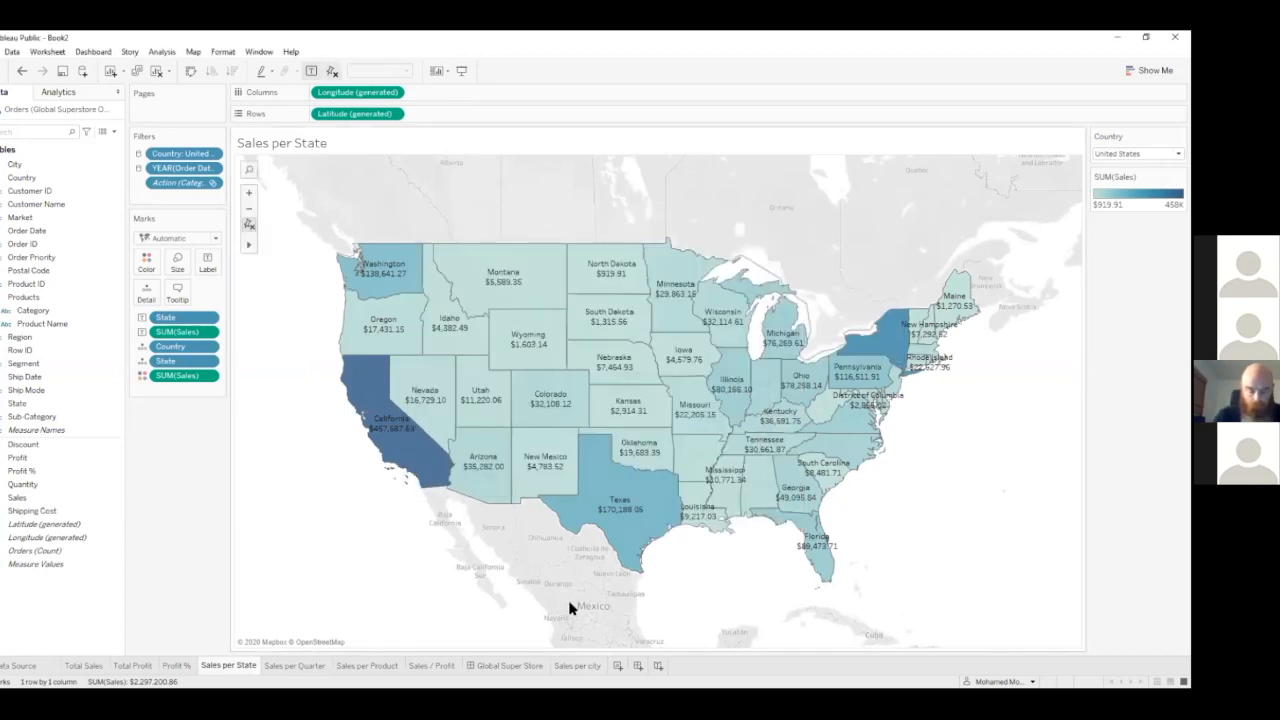
- Inspect the city tables in the map tooltips for Oregon and California
mouse_move(370, 320)
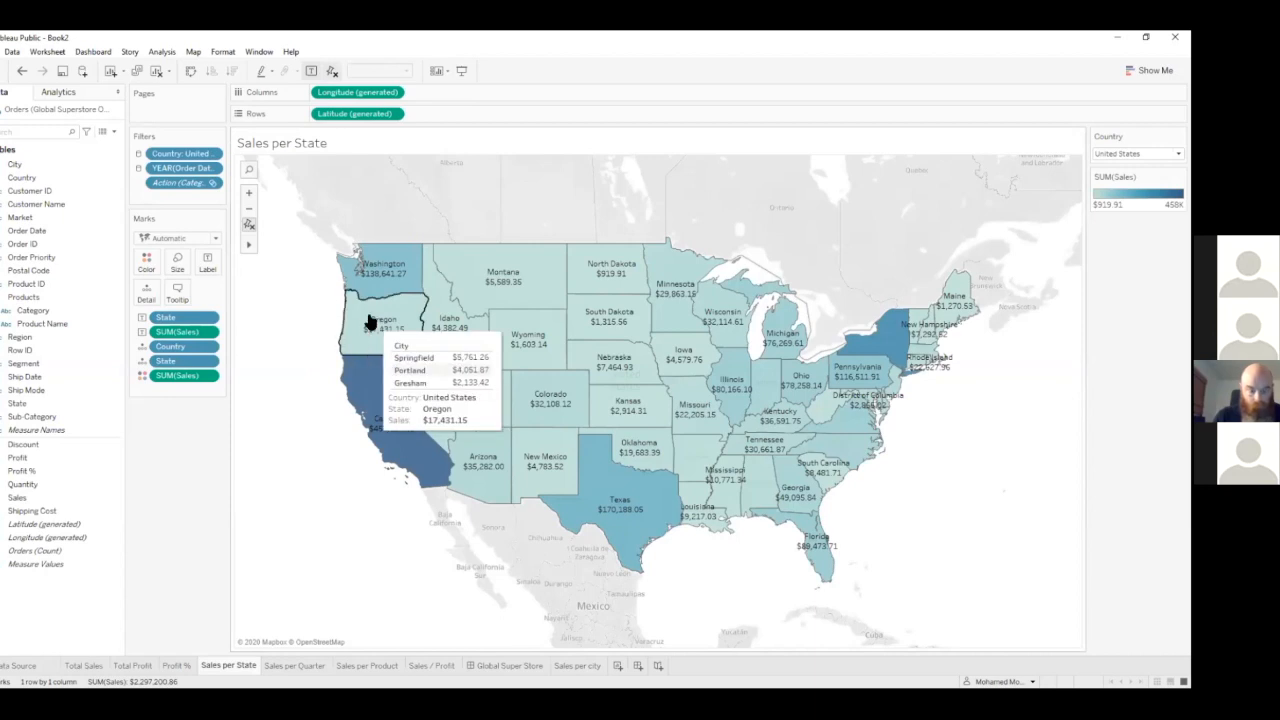
mouse_move(366, 408)
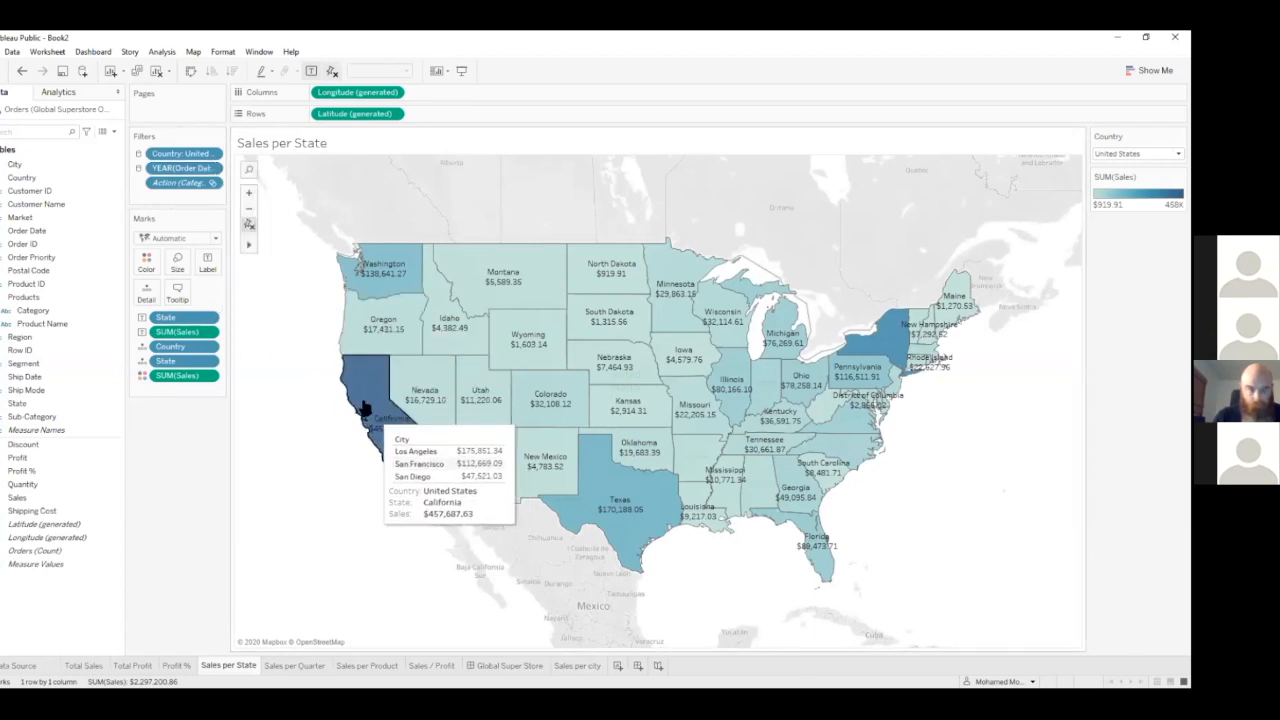
mouse_move(375, 362)
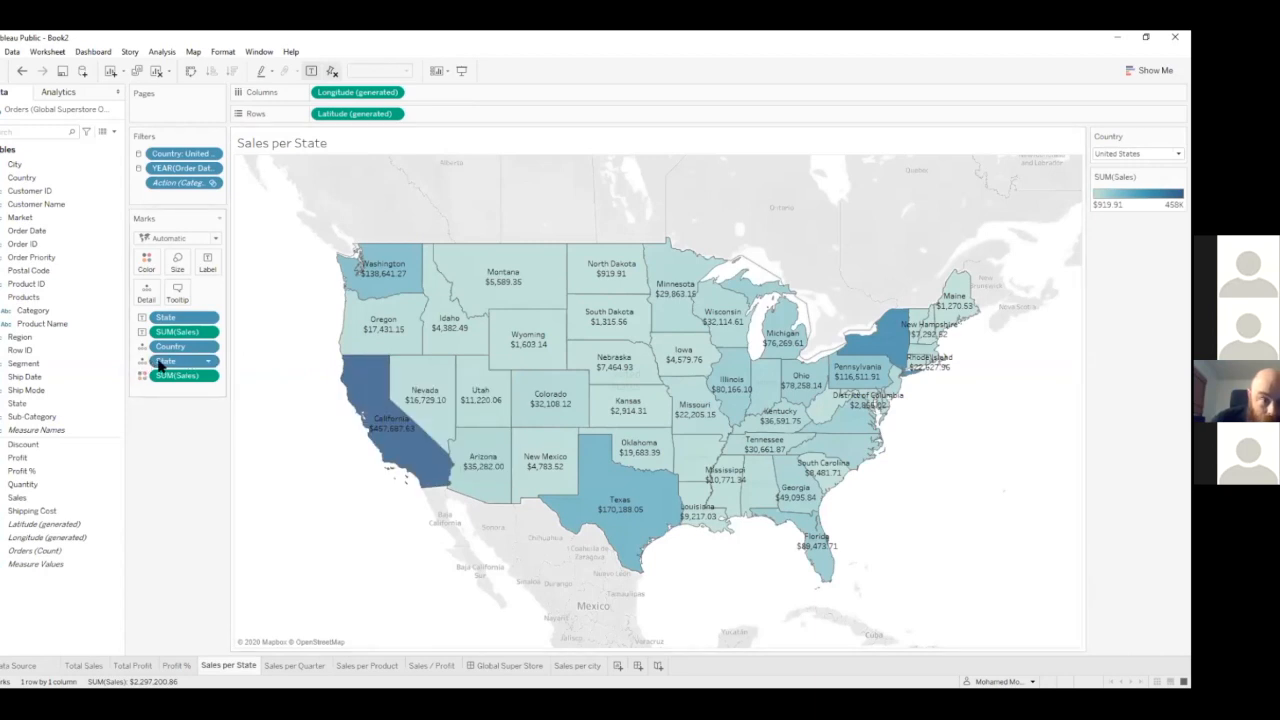
- Add a new blank dashboard after the Sales per city sheet and return to the Global Super Store dashboard
click(570, 665)
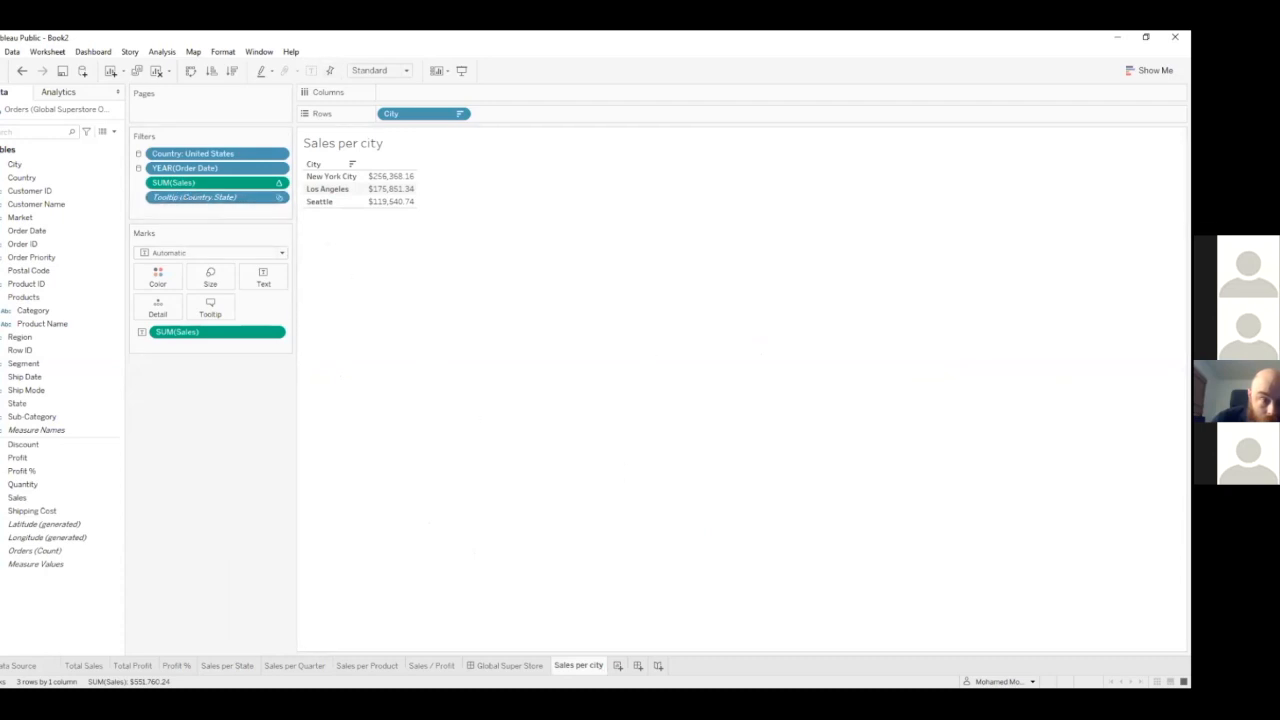
click(637, 665)
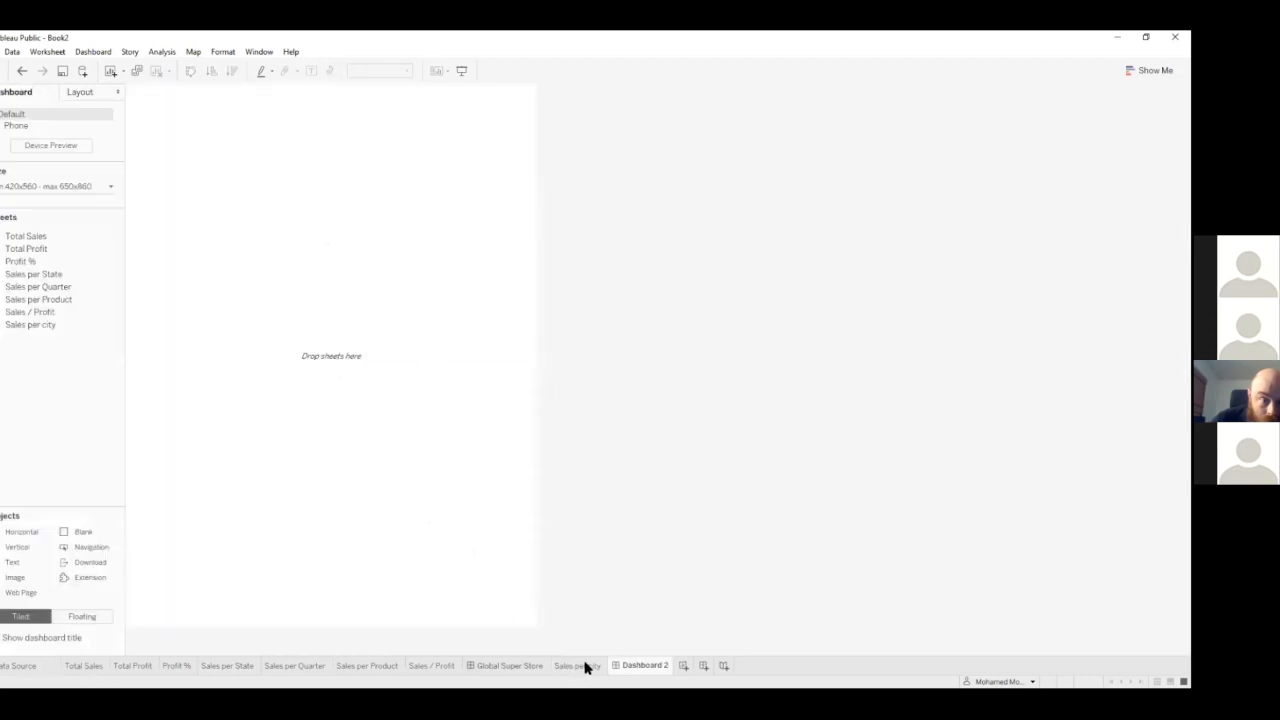
click(500, 666)
mouse_move(368, 284)
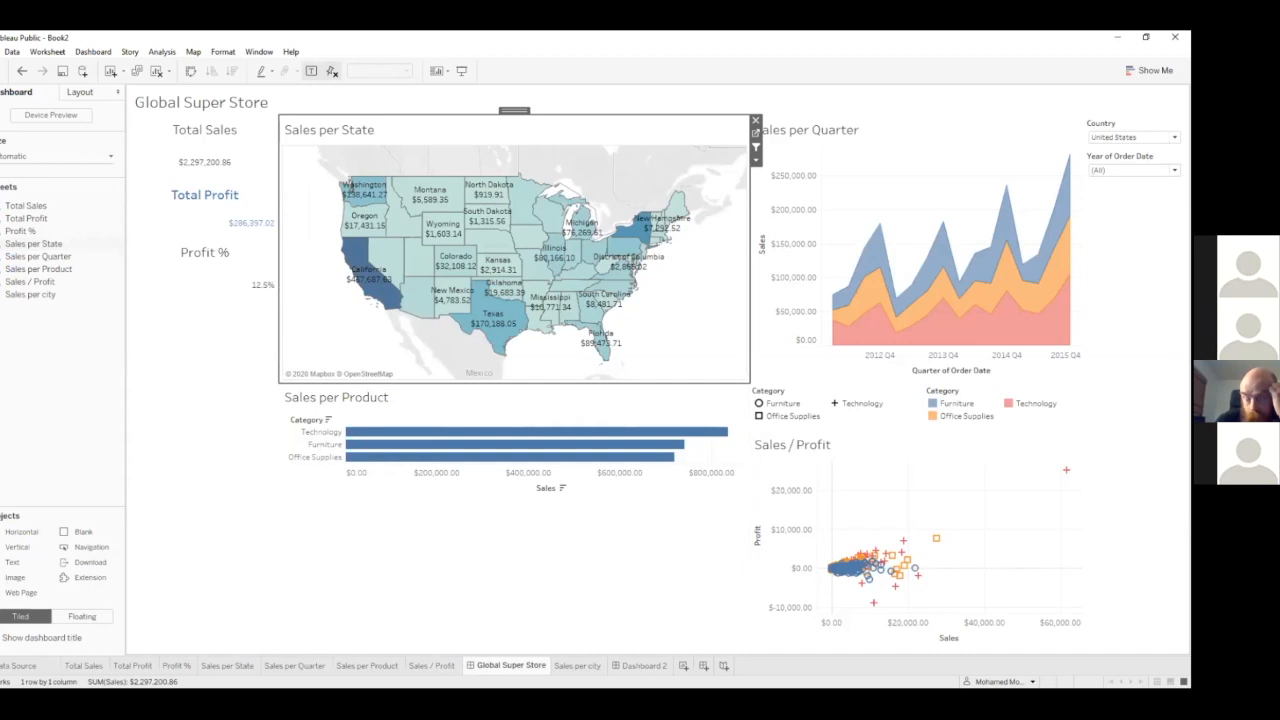
- Put a solid border around the Total Sales item and a dotted border around the Total Profit item
click(249, 130)
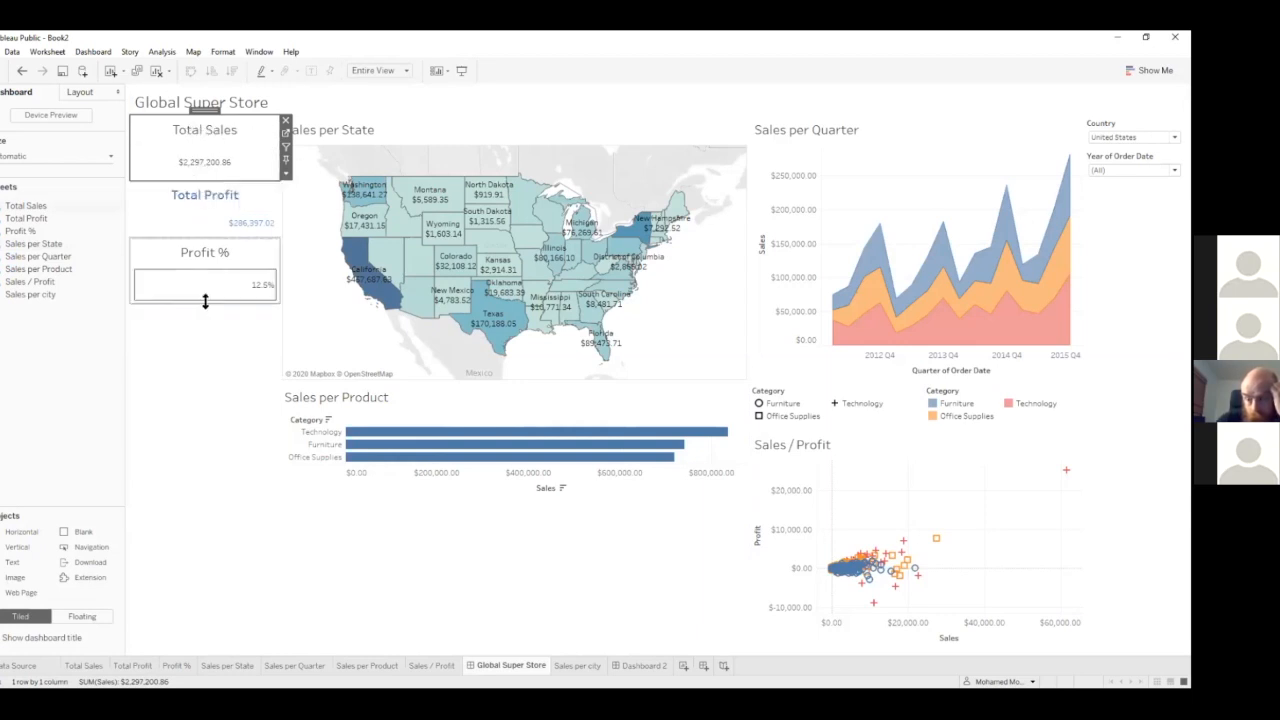
click(248, 196)
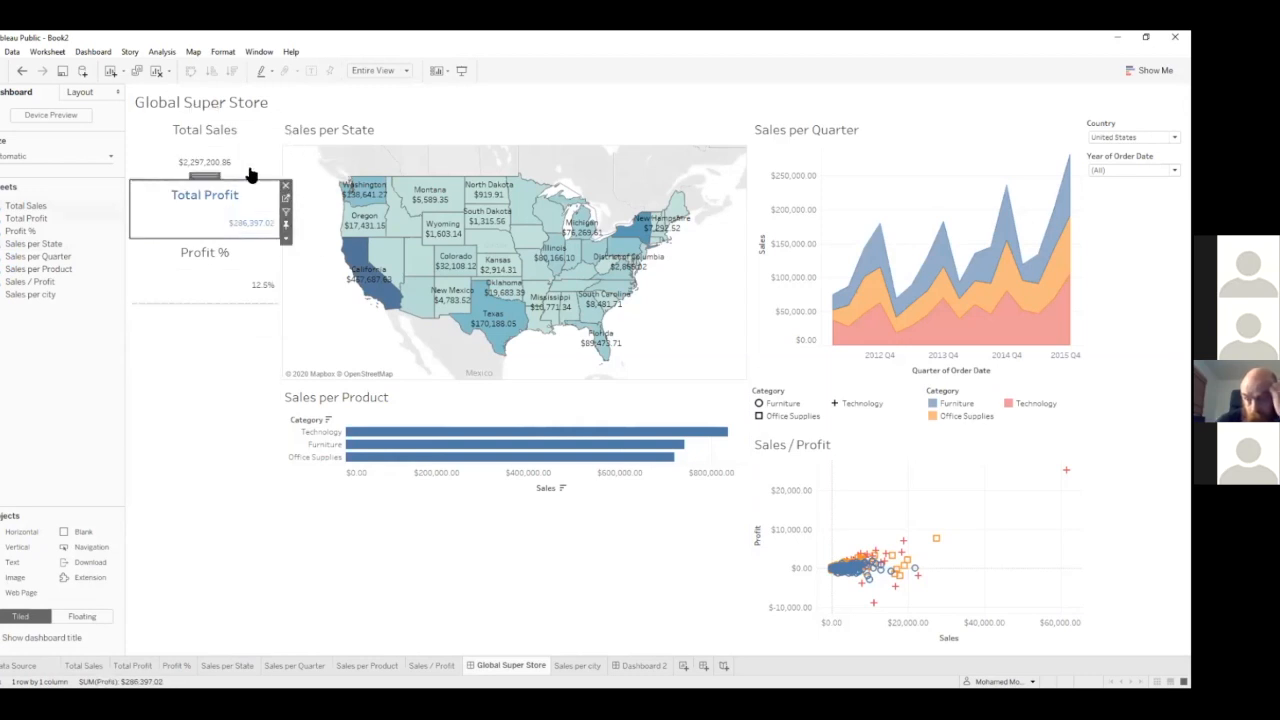
click(248, 128)
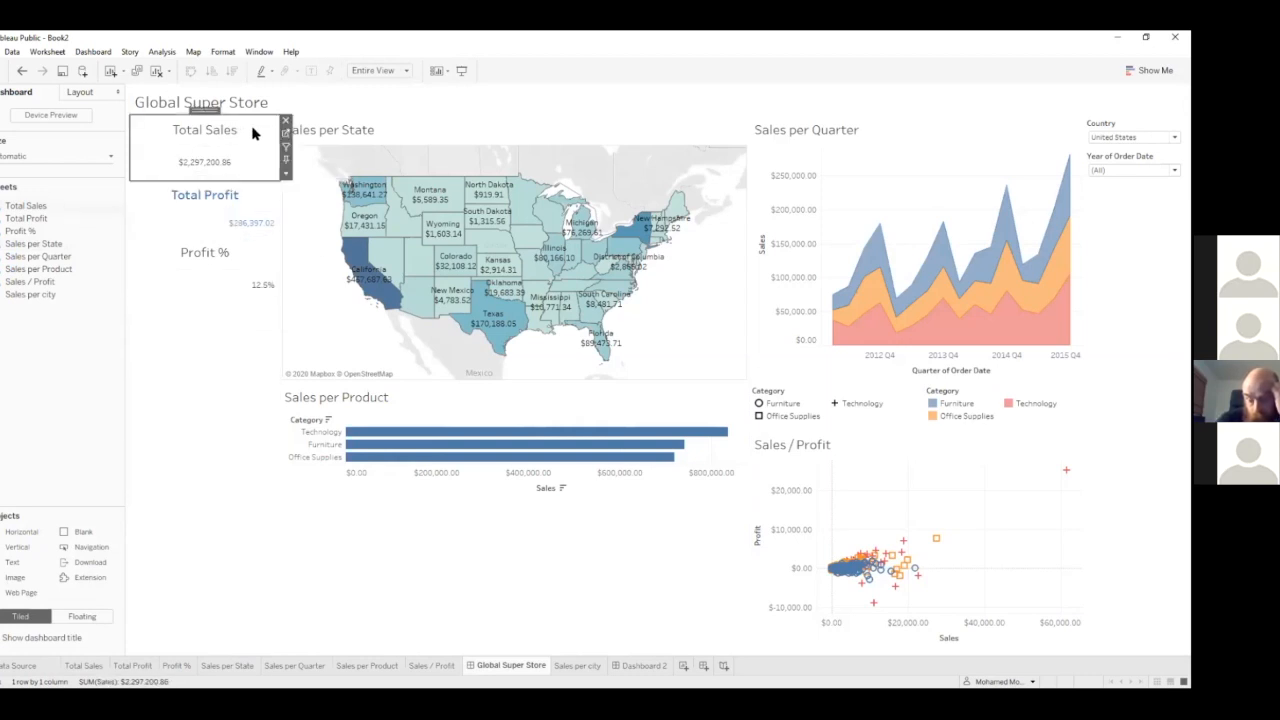
click(78, 93)
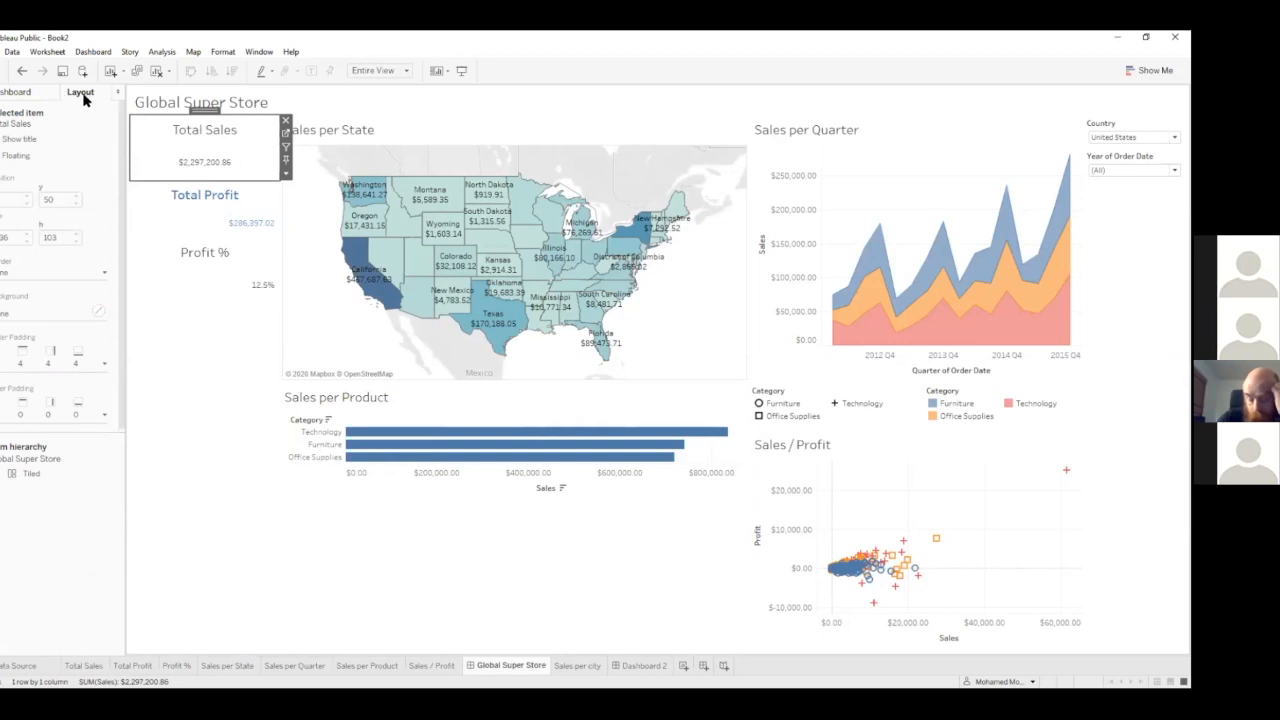
click(26, 274)
click(30, 316)
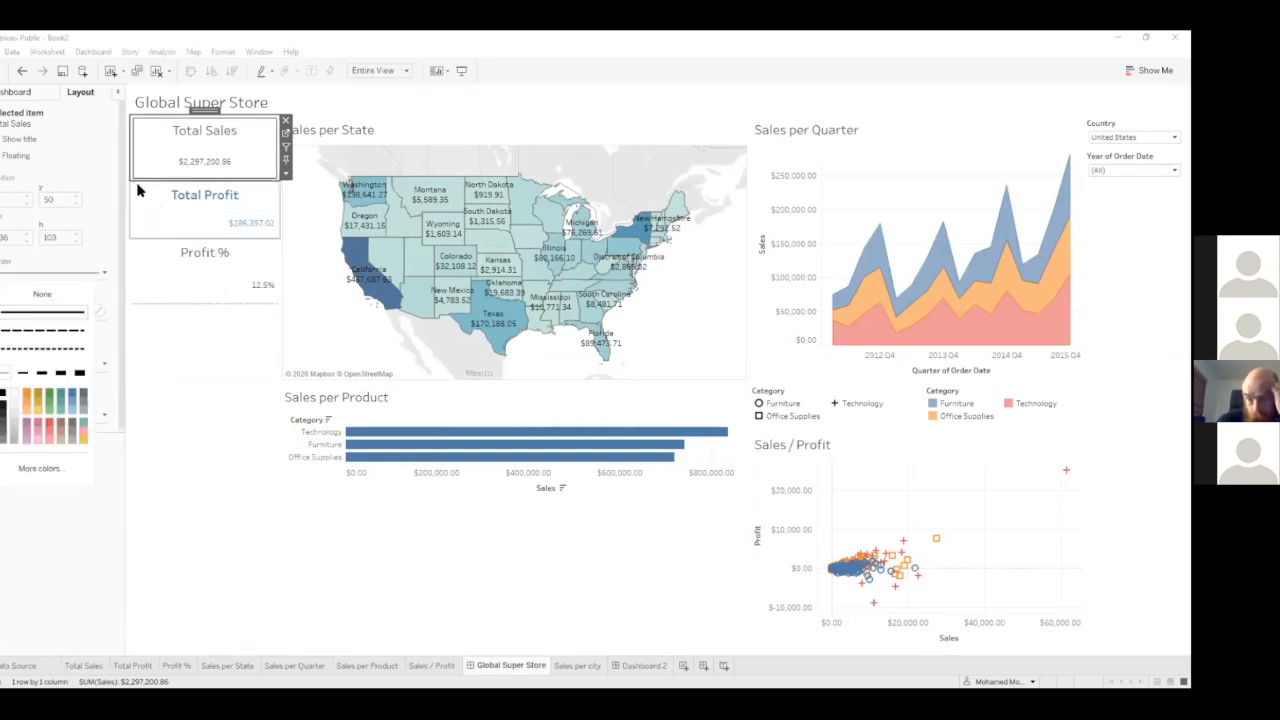
click(28, 272)
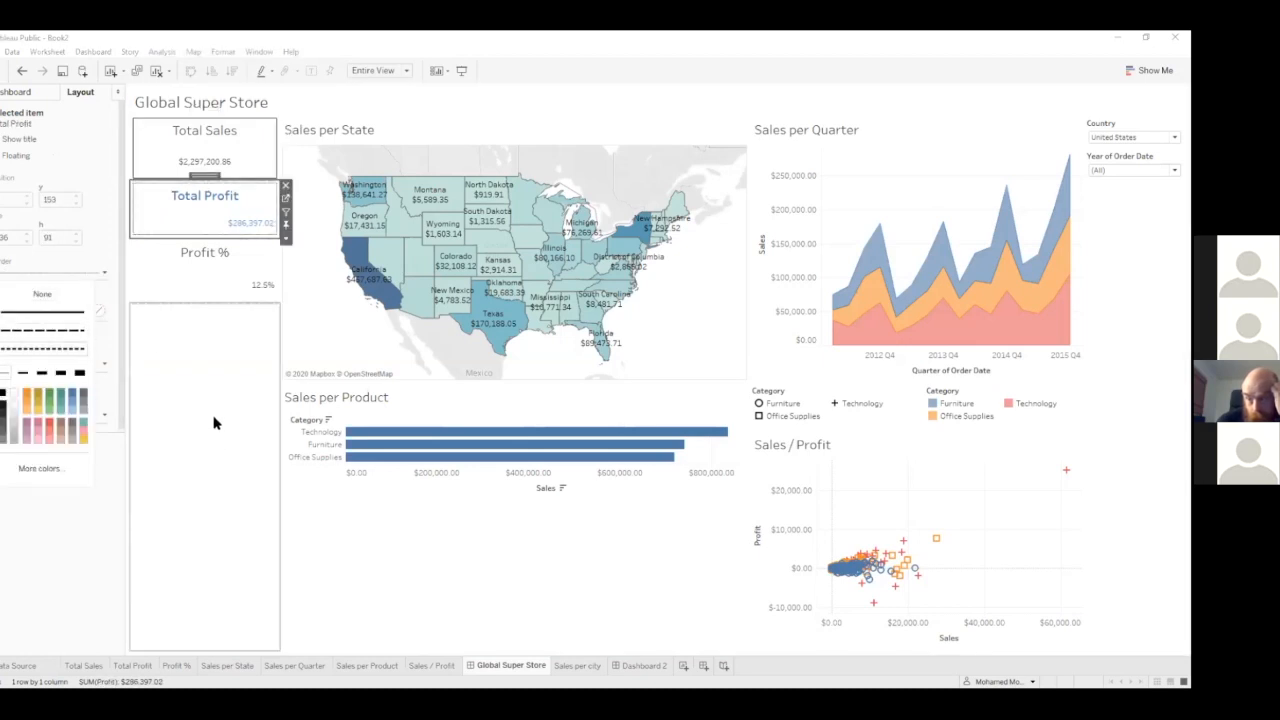
click(180, 249)
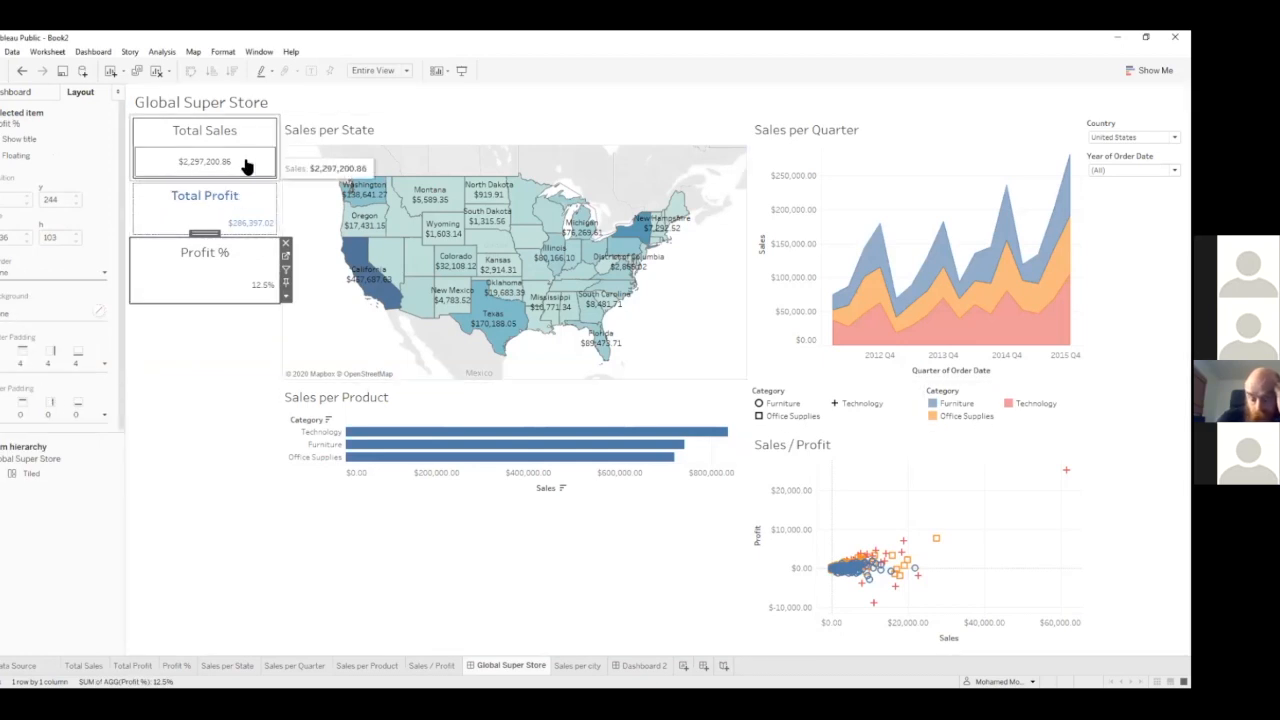
- Try a light green background on the Total Sales item and undo it
click(346, 103)
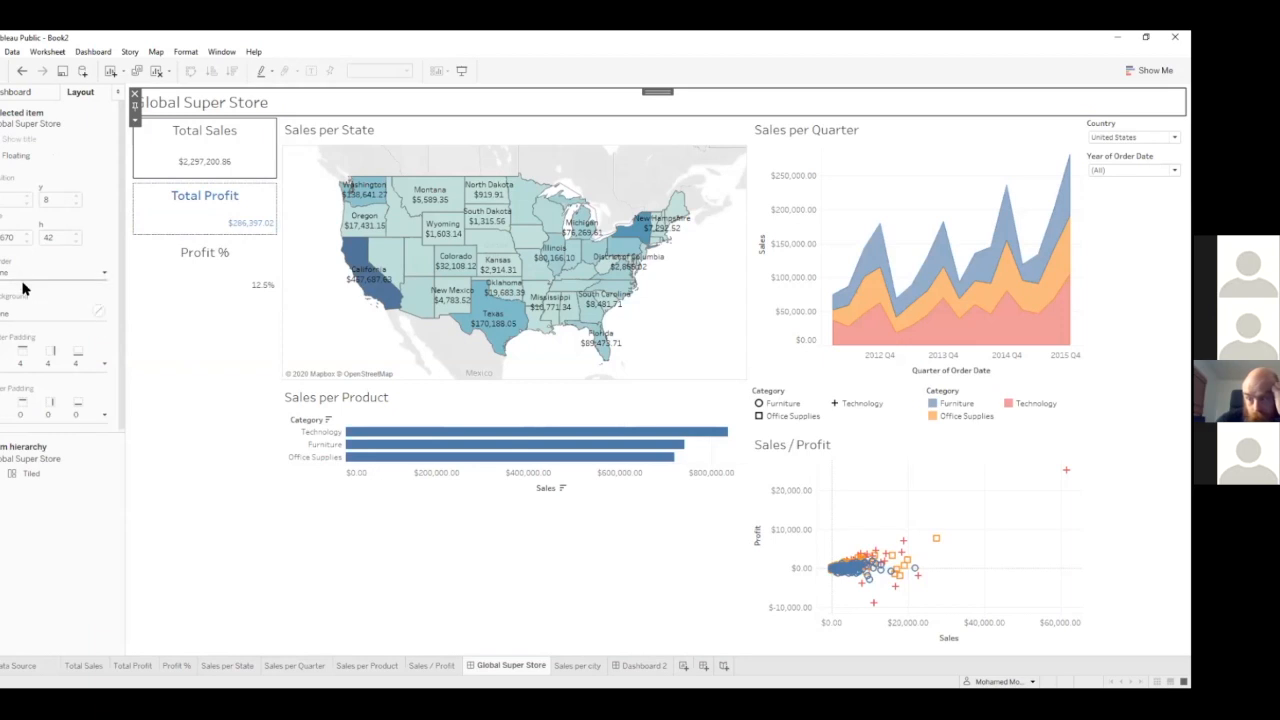
click(15, 316)
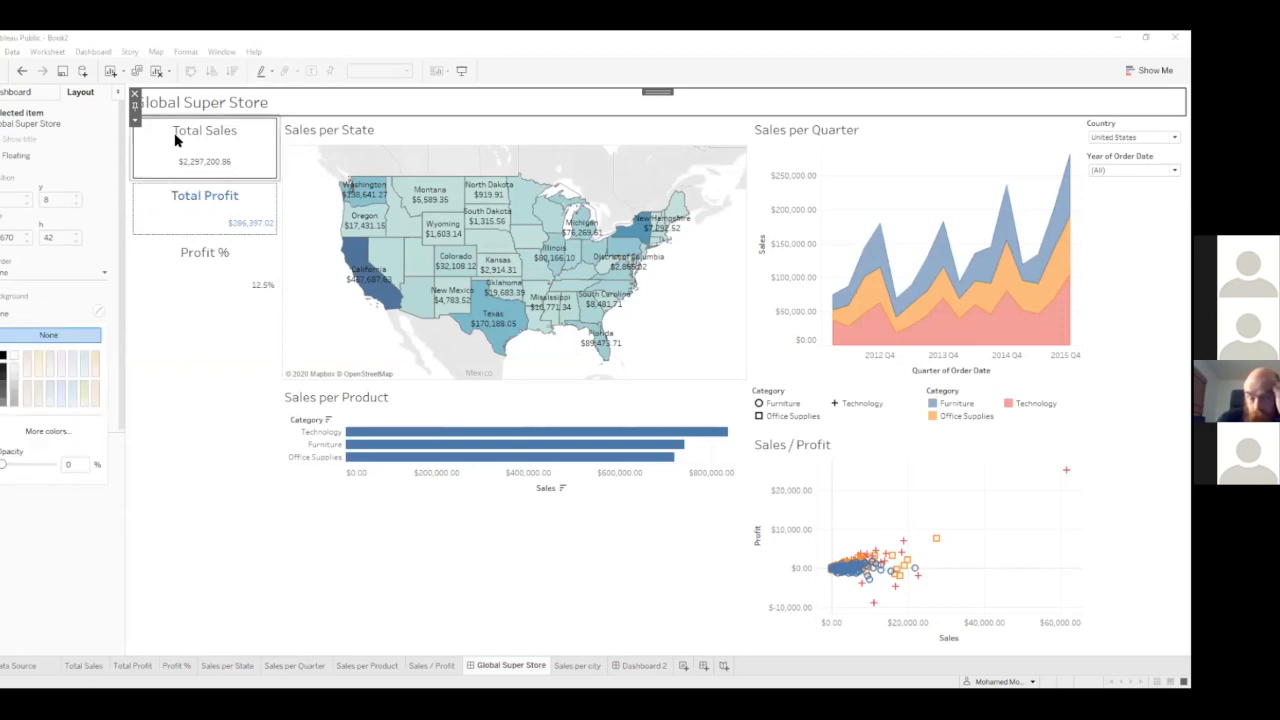
click(194, 147)
click(28, 315)
click(80, 358)
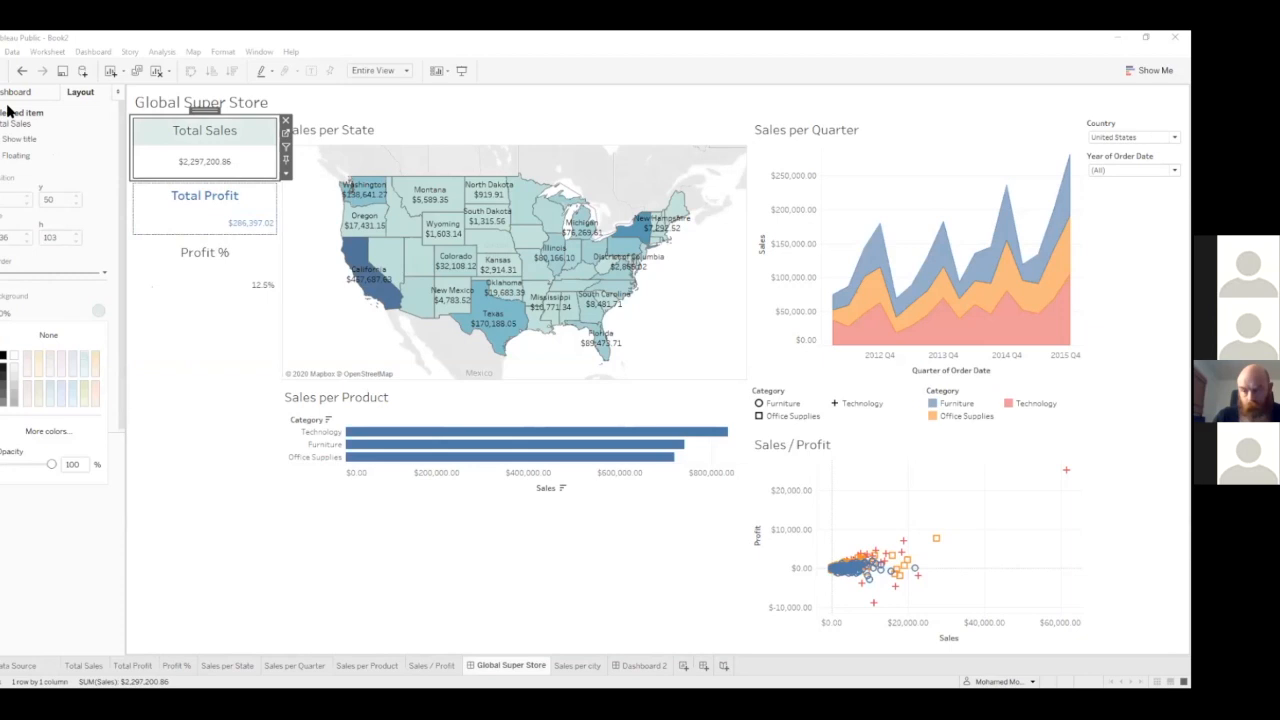
click(22, 71)
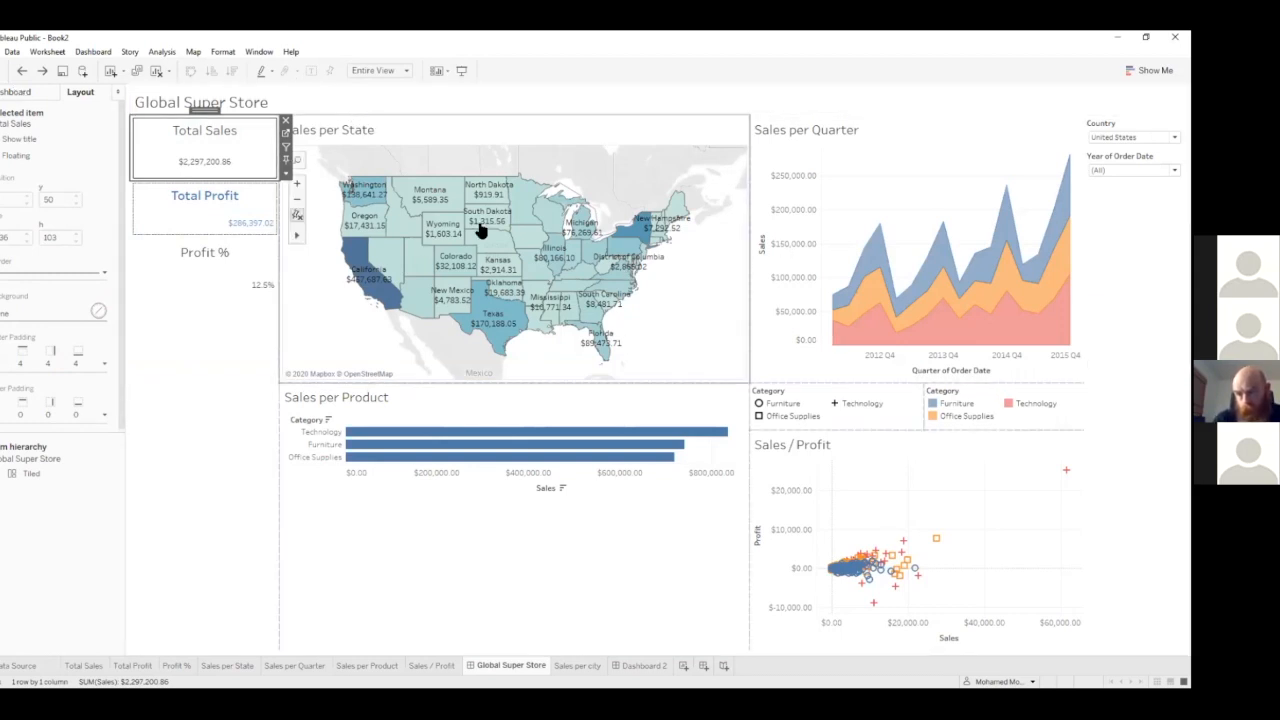
- Save the workbook to Tableau Public with the title "Global Super Store-Live"
click(1, 52)
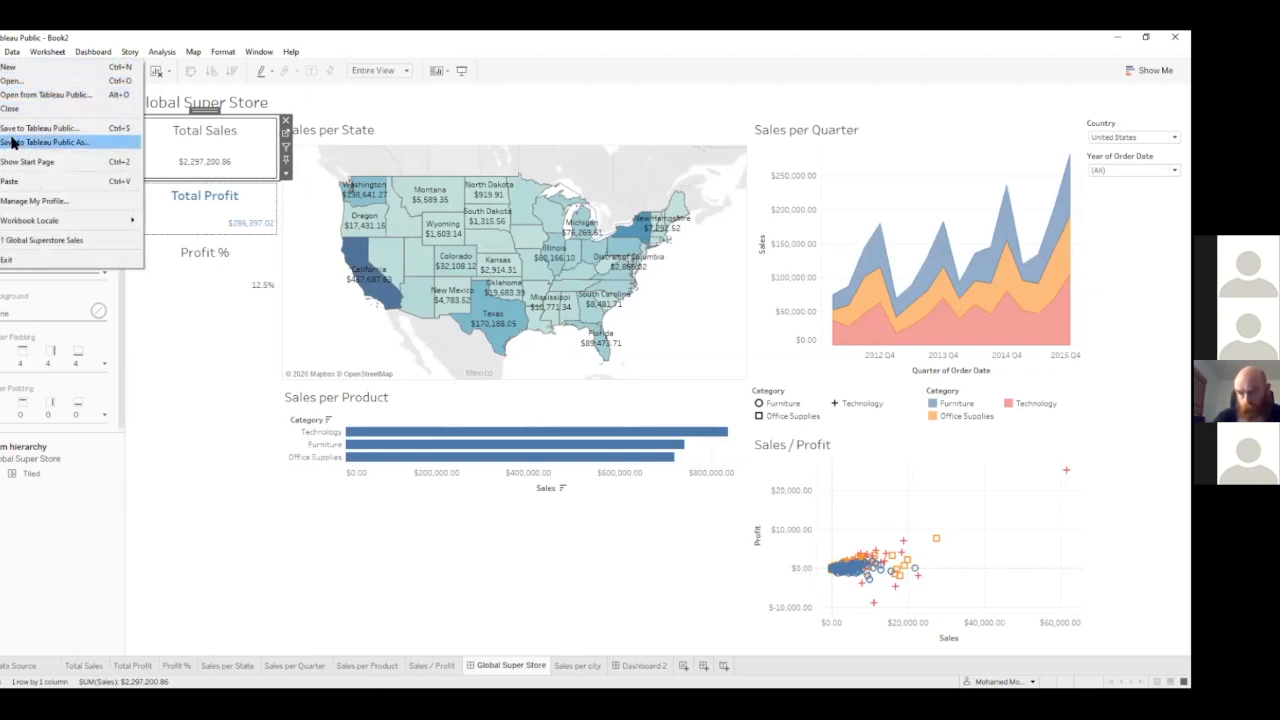
click(11, 132)
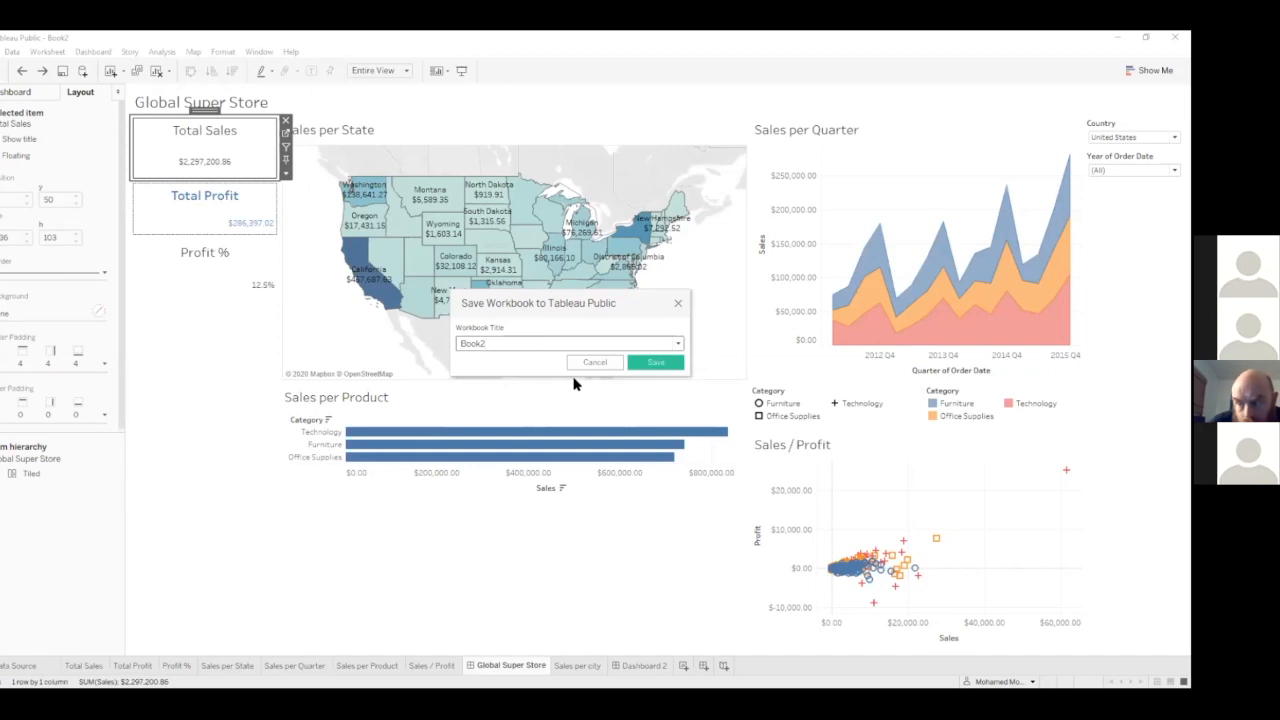
key(BackSpace)
key(BackSpace)
key(BackSpace)
key(BackSpace)
key(BackSpace)
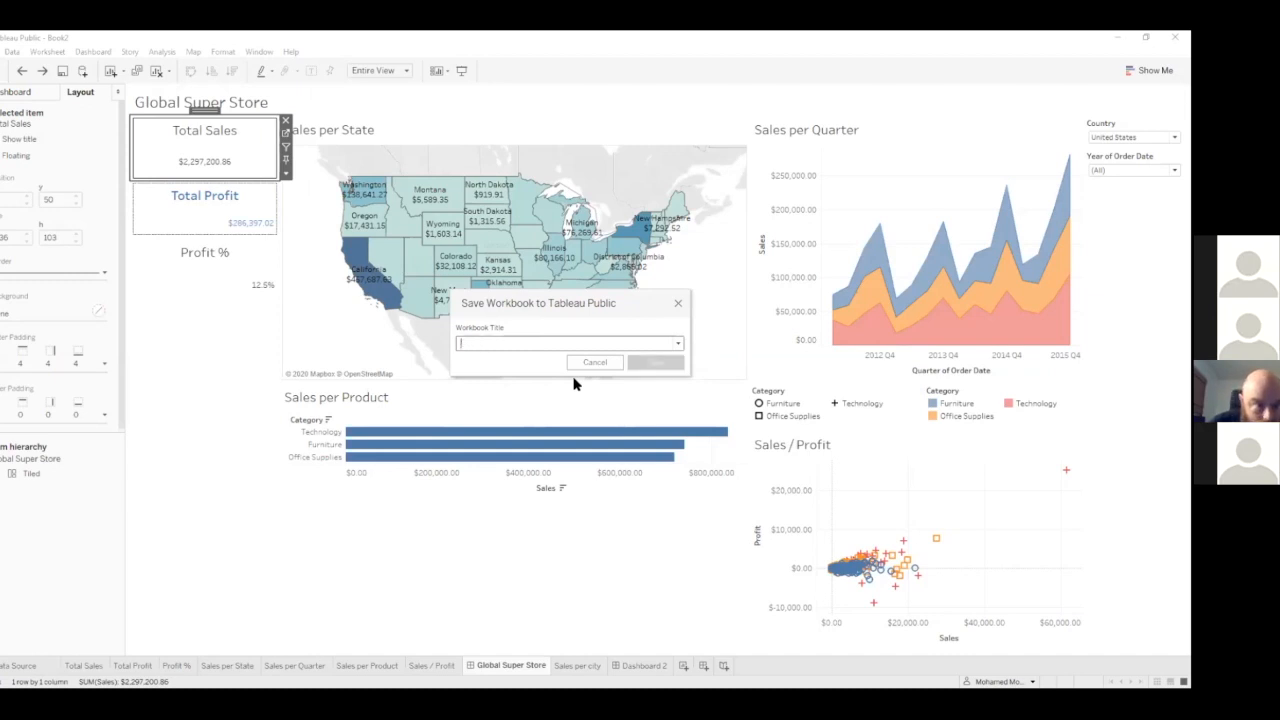
text(Global)
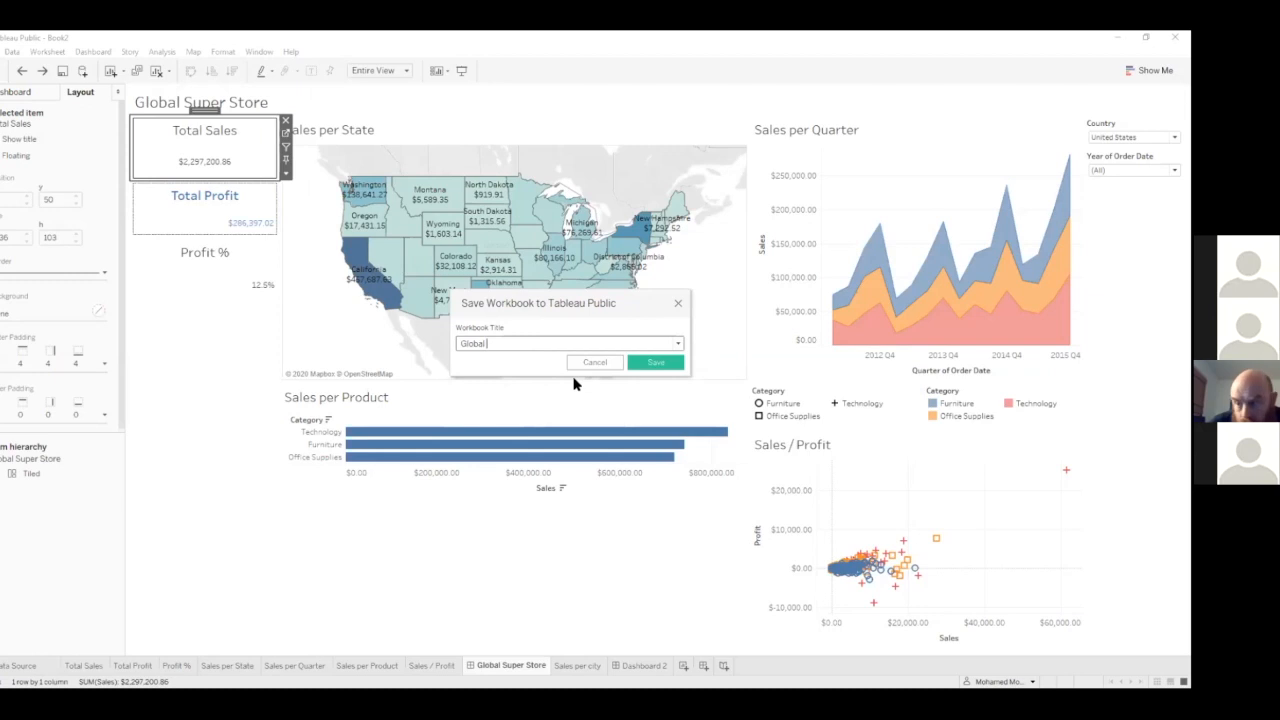
text( Super Store-Live)
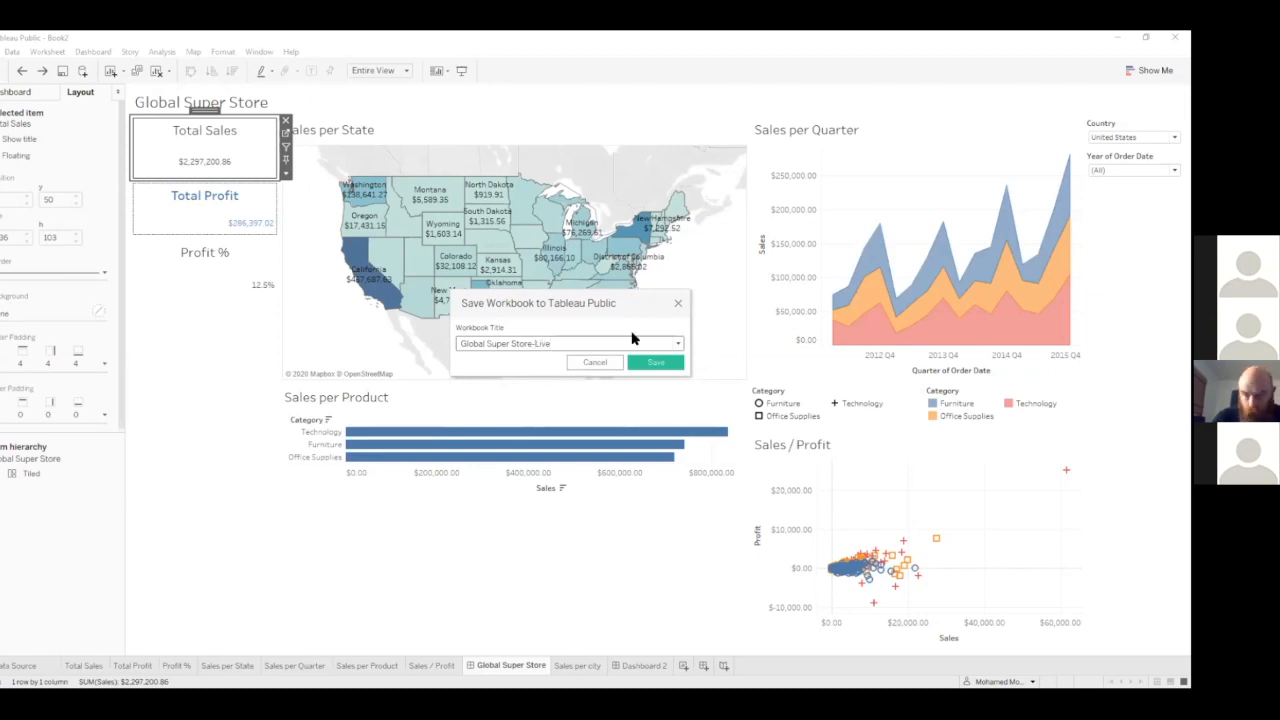
click(646, 366)
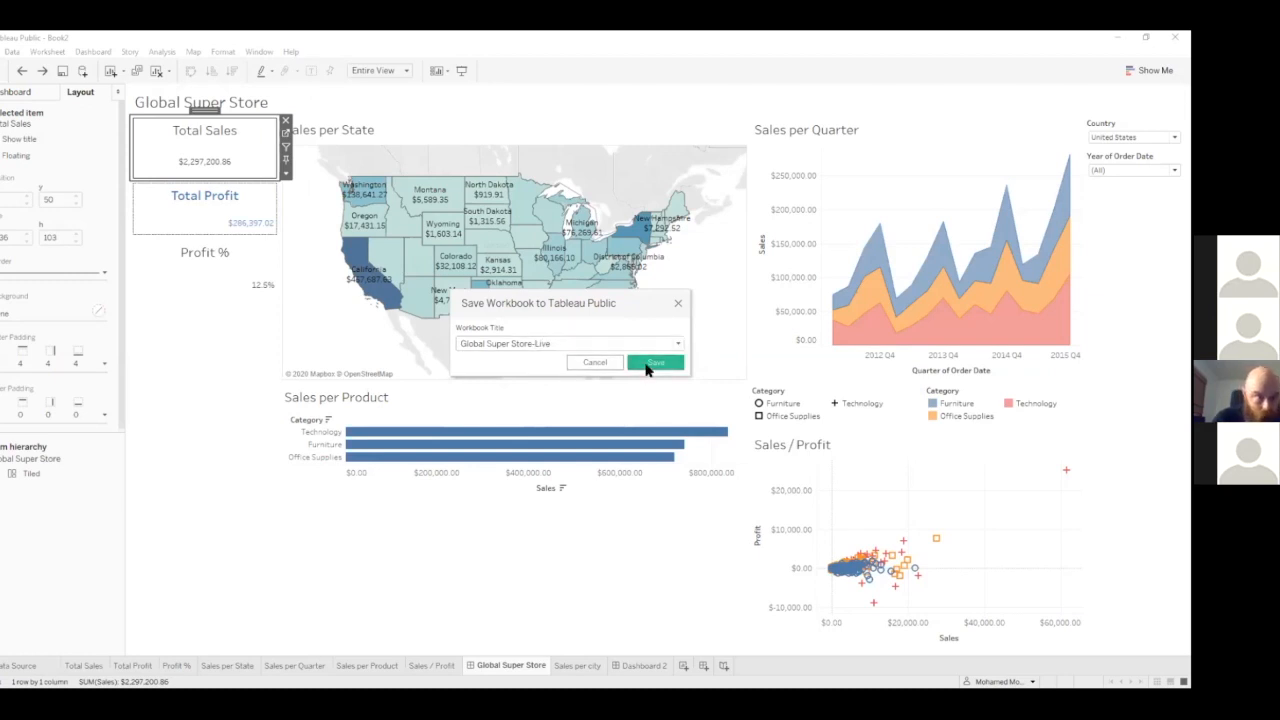
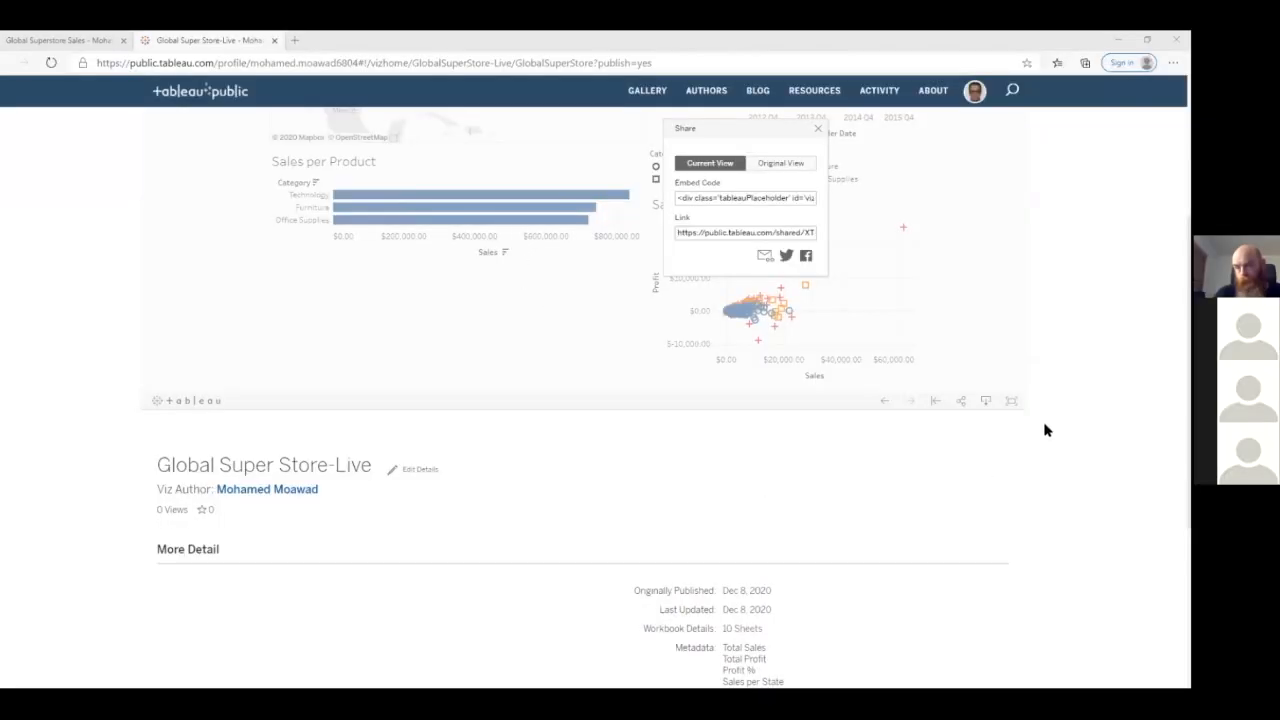
- Dismiss the sharing details on the published dashboard, check its Country and Year of Order Date filters, and filter the charts by Texas
scroll(853, 443, up, 2)
scroll(853, 443, up, 2)
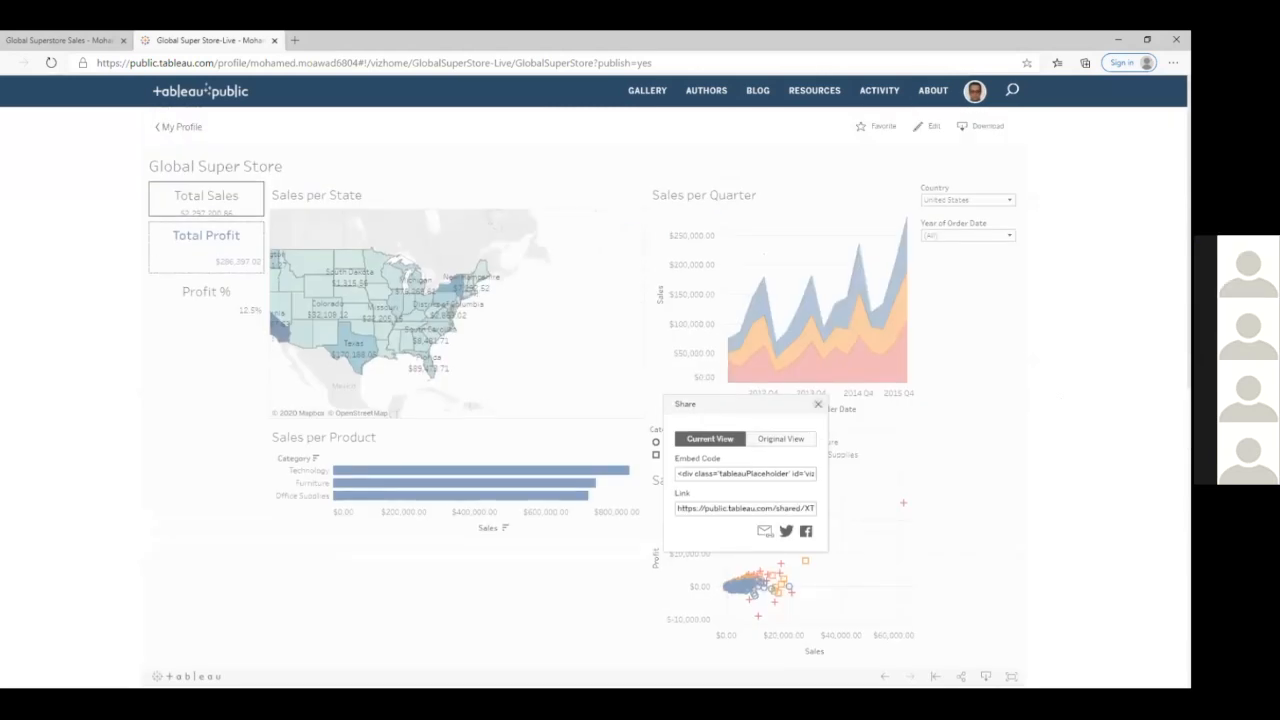
click(440, 214)
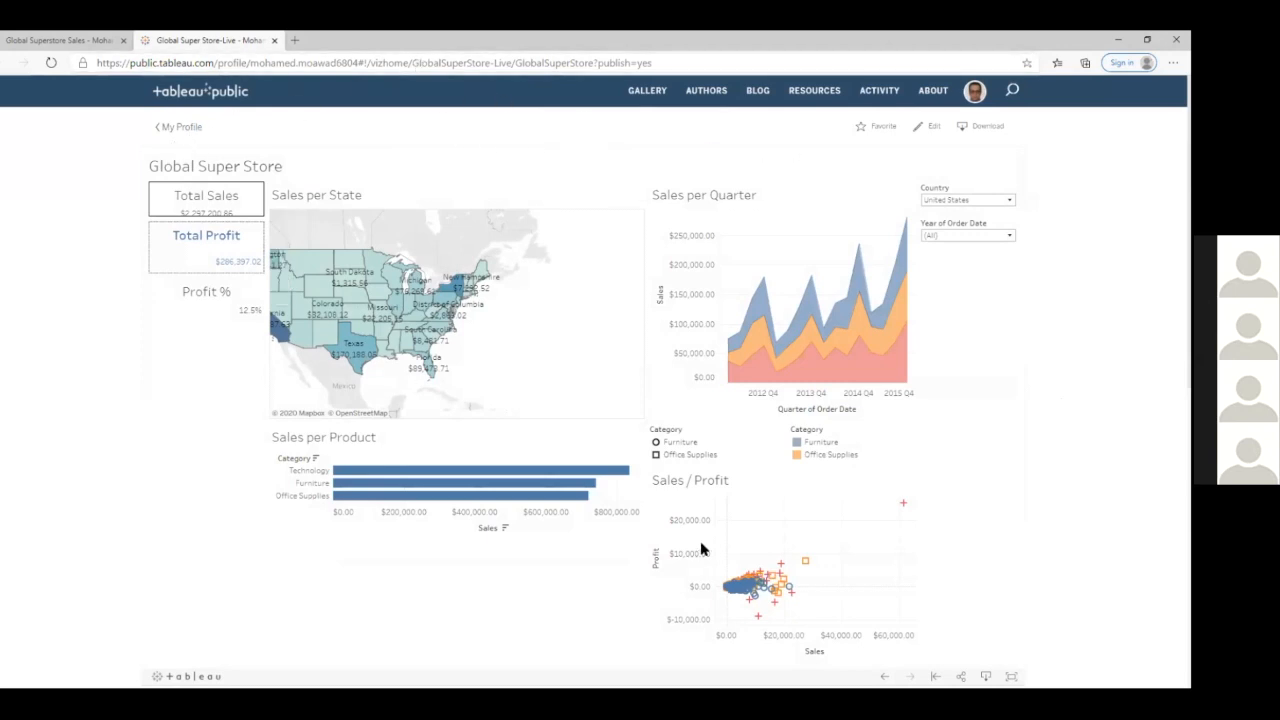
click(958, 203)
click(962, 201)
click(958, 238)
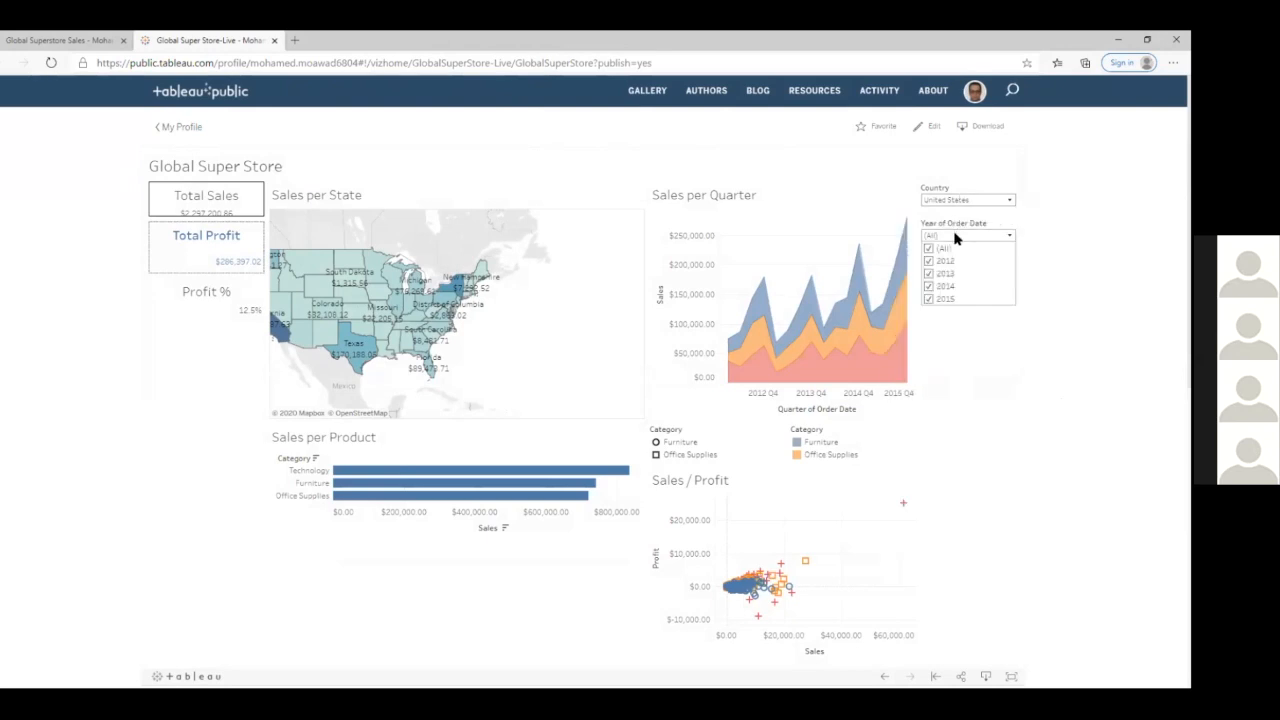
click(346, 345)
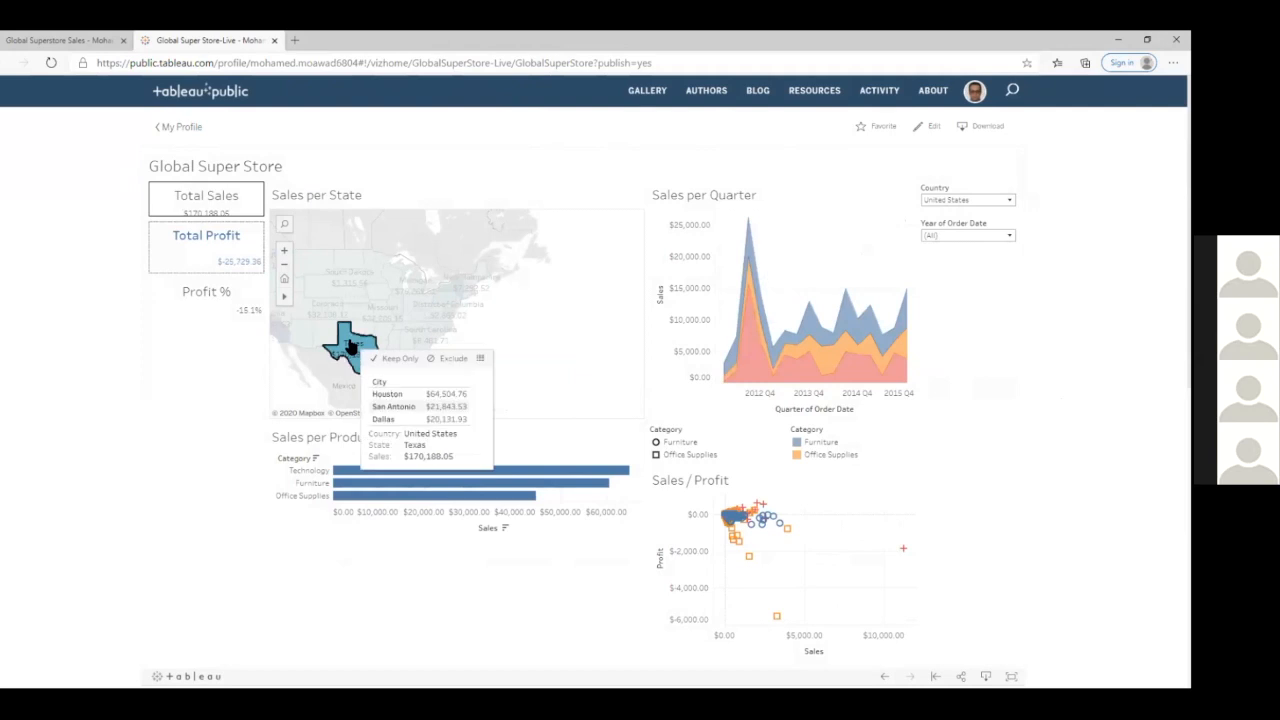
- Clear the Texas selection on the Sales per State map and download the published Global Super Store-Live workbook
click(350, 338)
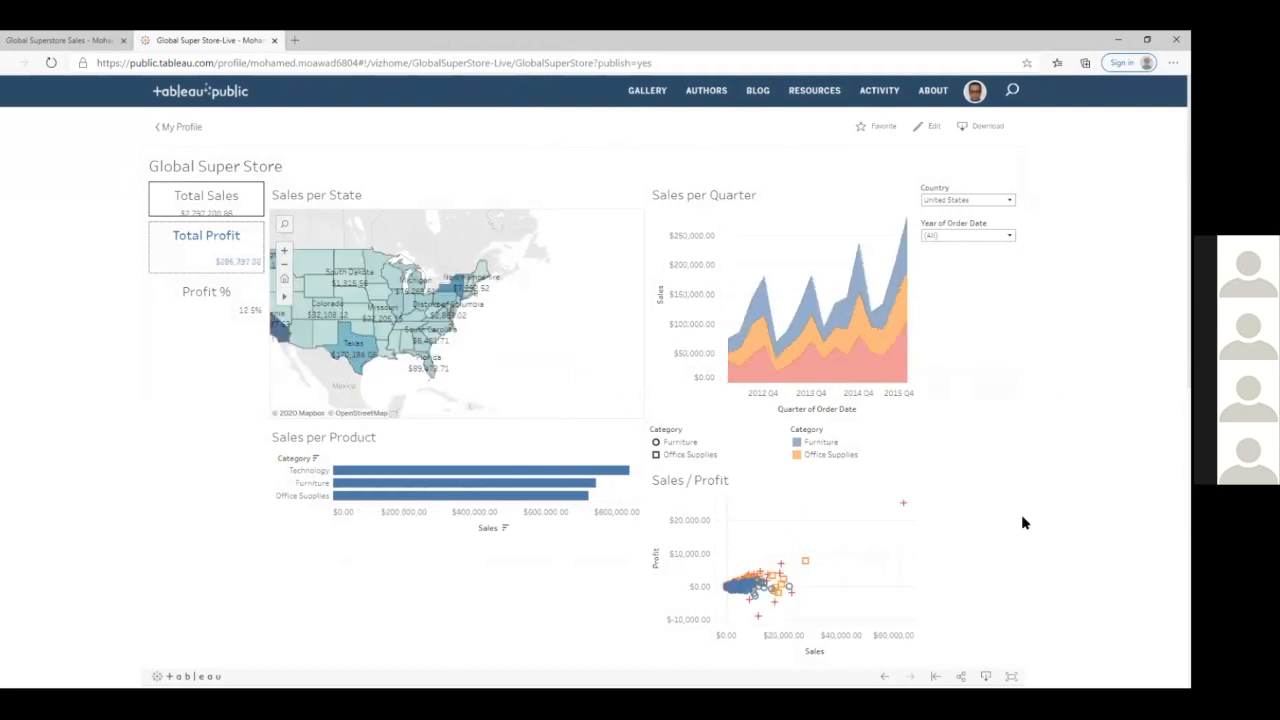
scroll(1024, 521, down, 1)
scroll(1024, 521, up, 1)
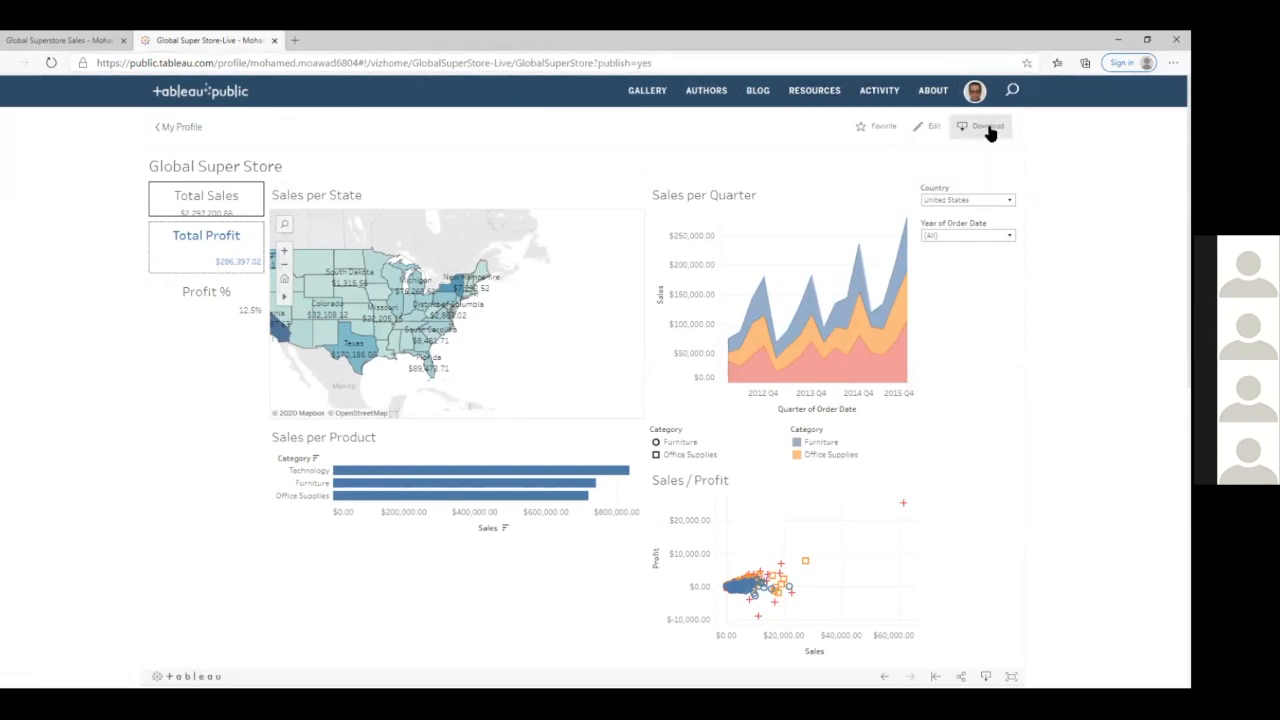
click(988, 128)
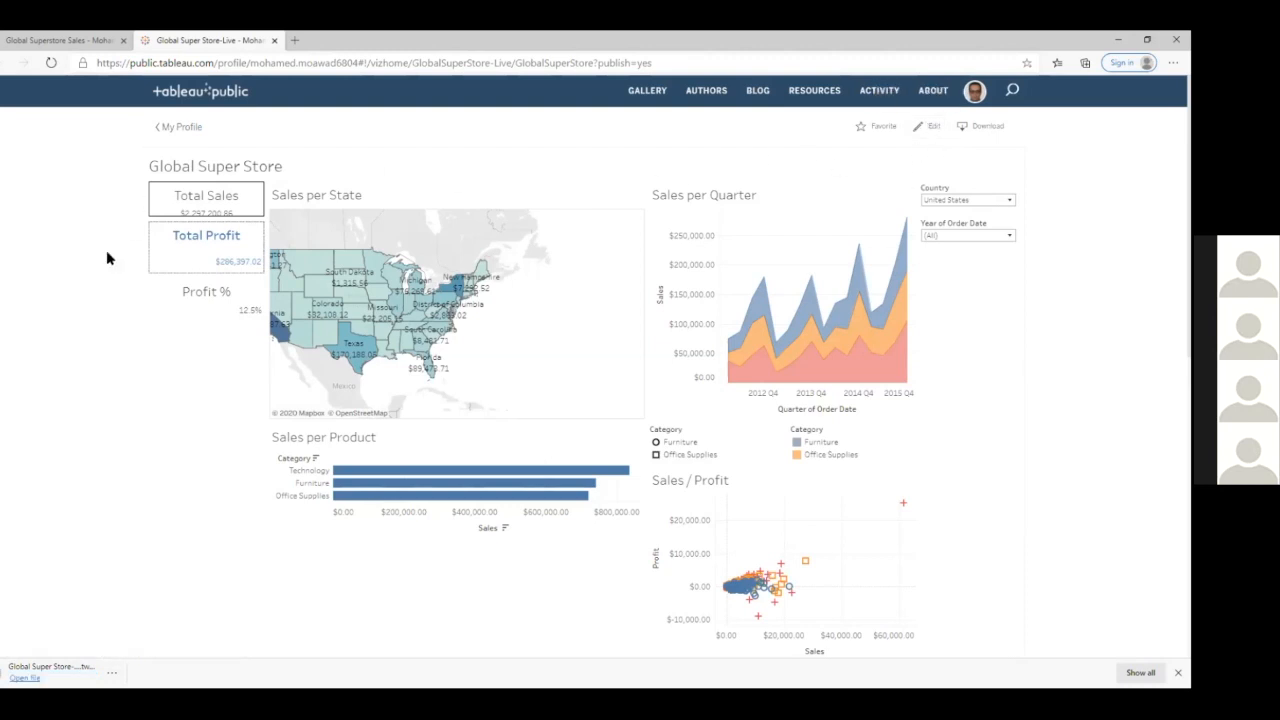
- Check the dashboard's sharing options, comparing the embed code and link for Current View and Original View, and close them
mouse_move(333, 258)
scroll(1011, 425, down, 3)
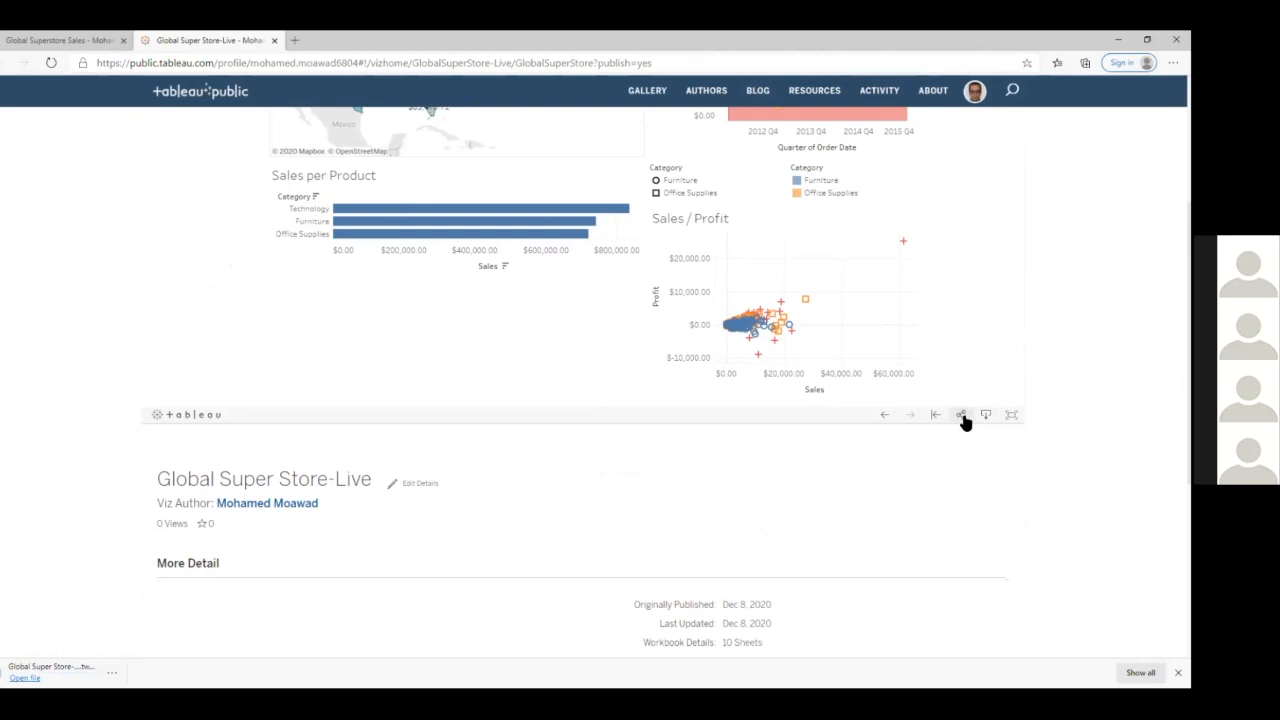
click(962, 416)
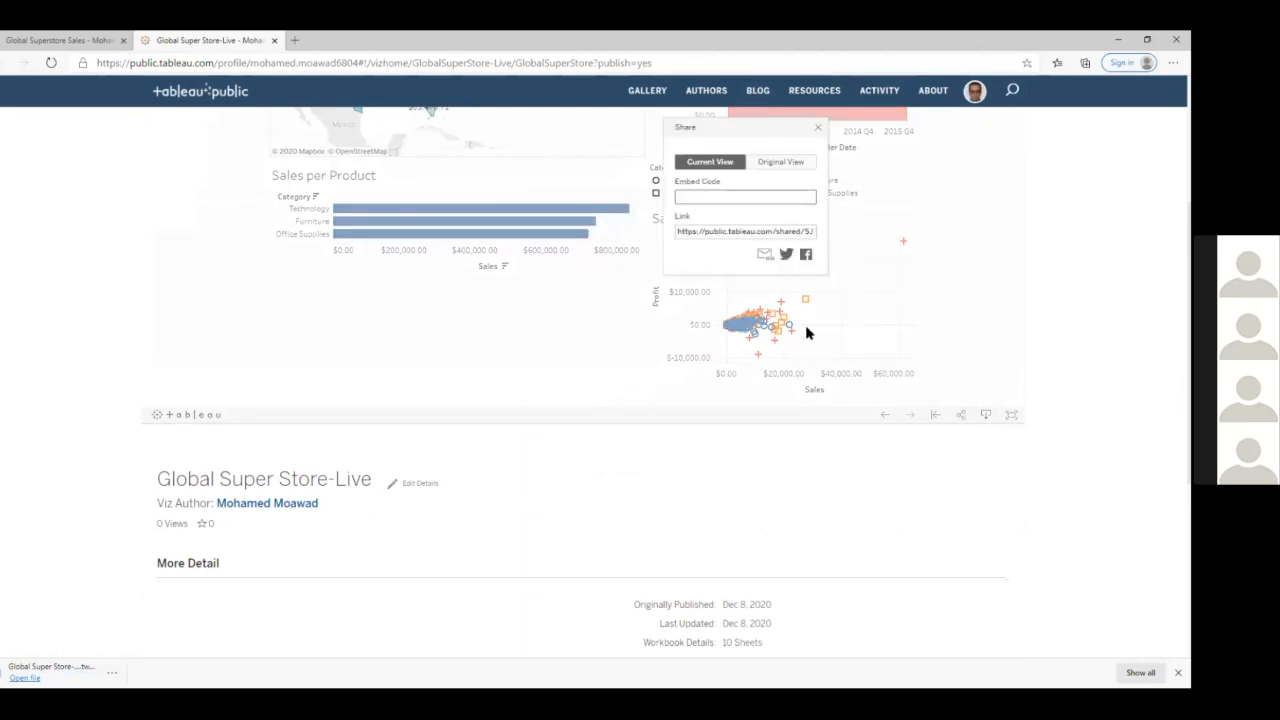
click(689, 197)
click(693, 234)
click(693, 234)
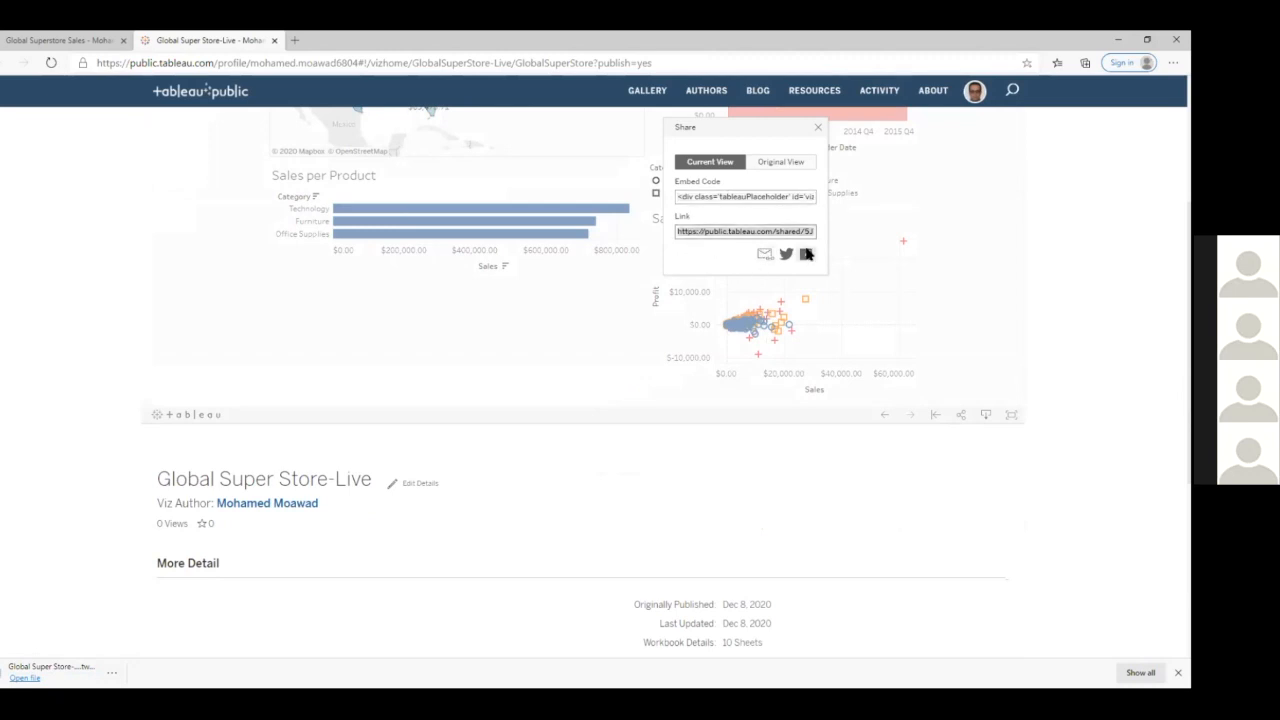
click(790, 163)
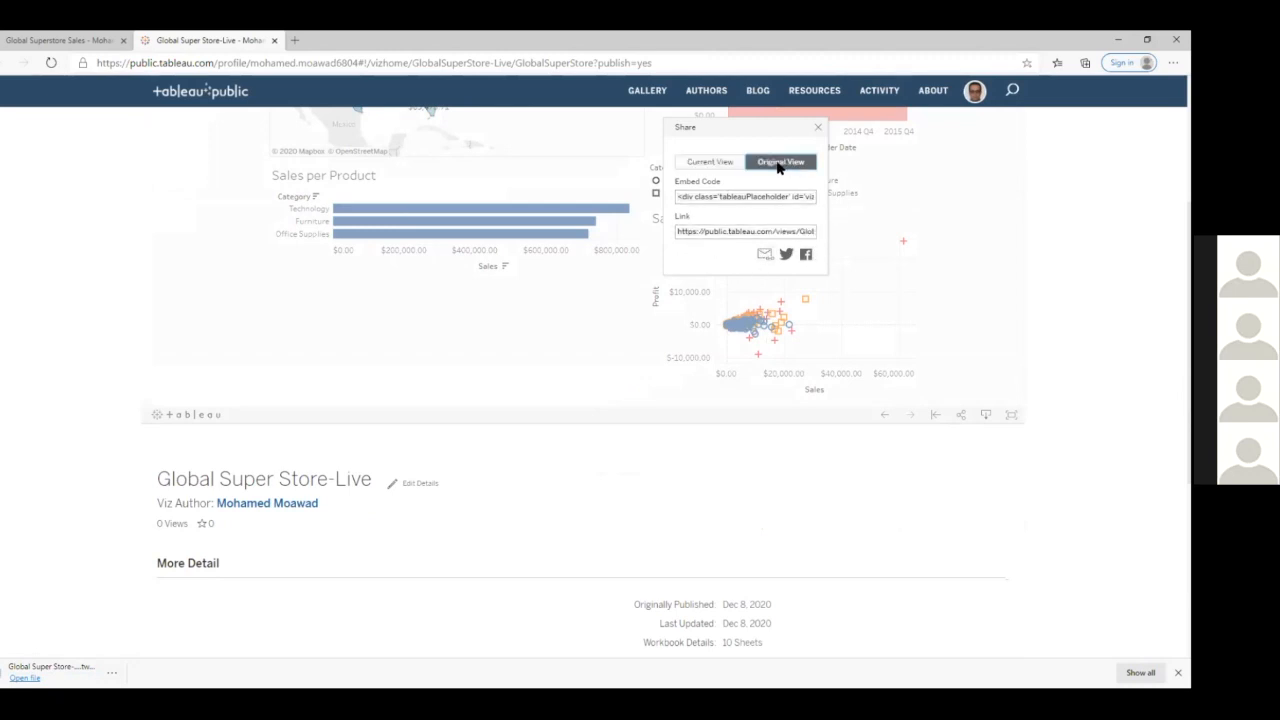
click(713, 163)
click(786, 163)
click(818, 131)
- Review the publication details and sheet list below the dashboard, and check Florida's top-cities tooltip on the map
scroll(500, 485, down, 3)
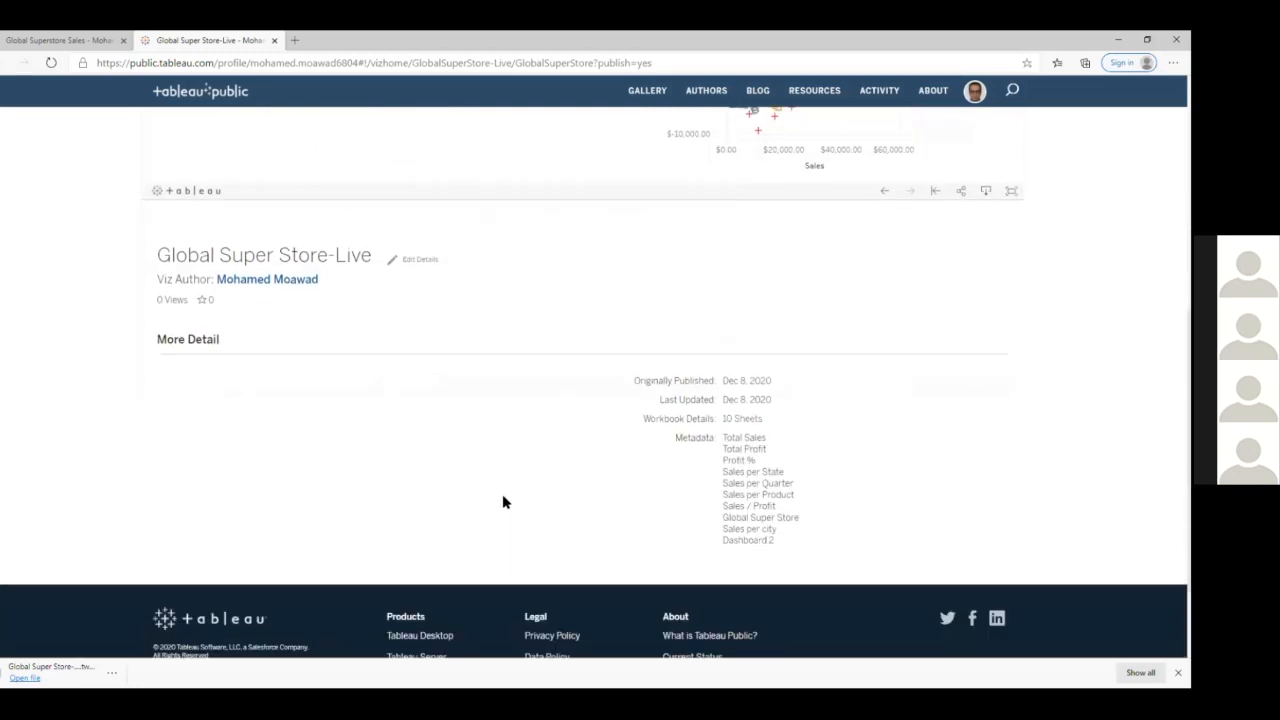
scroll(503, 502, up, 4)
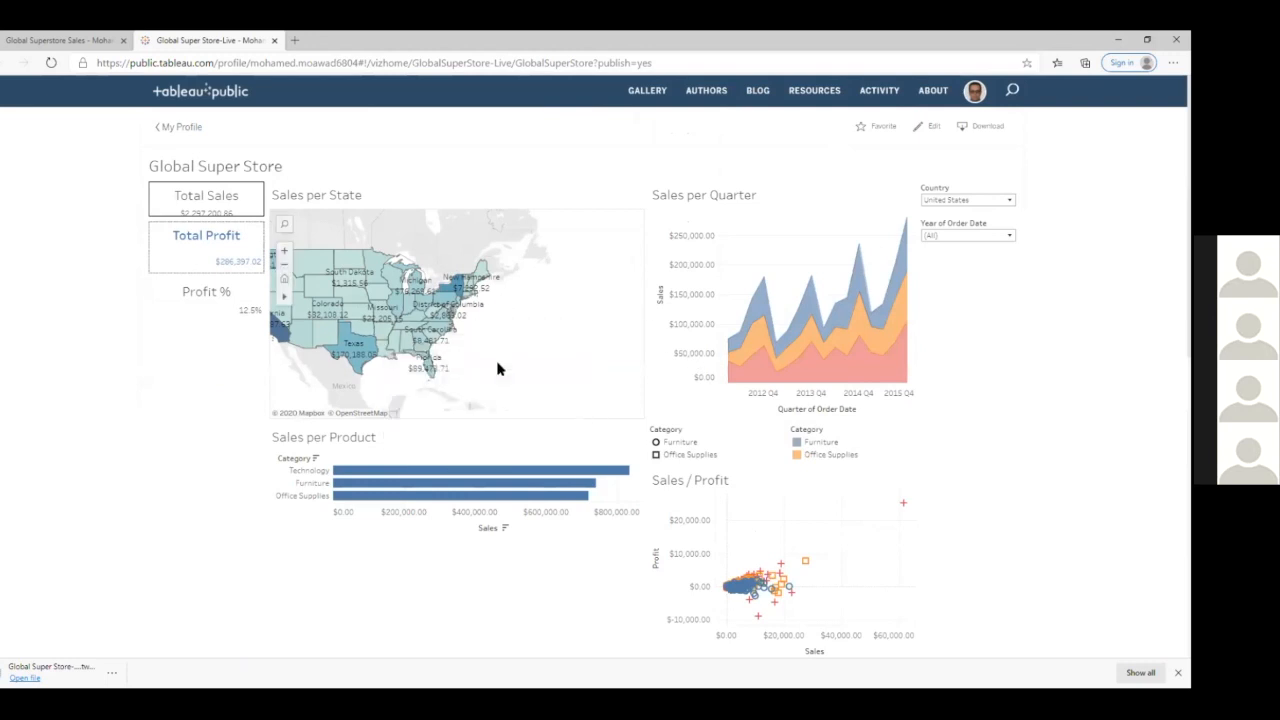
mouse_move(433, 360)
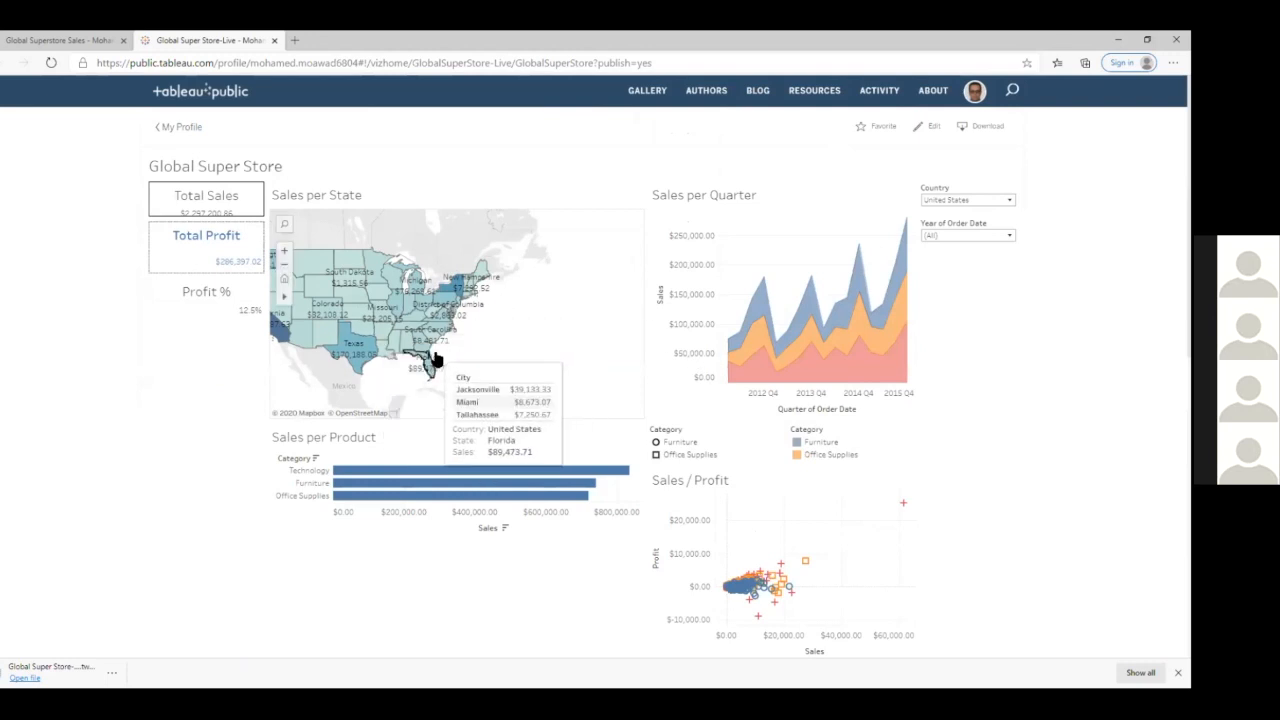